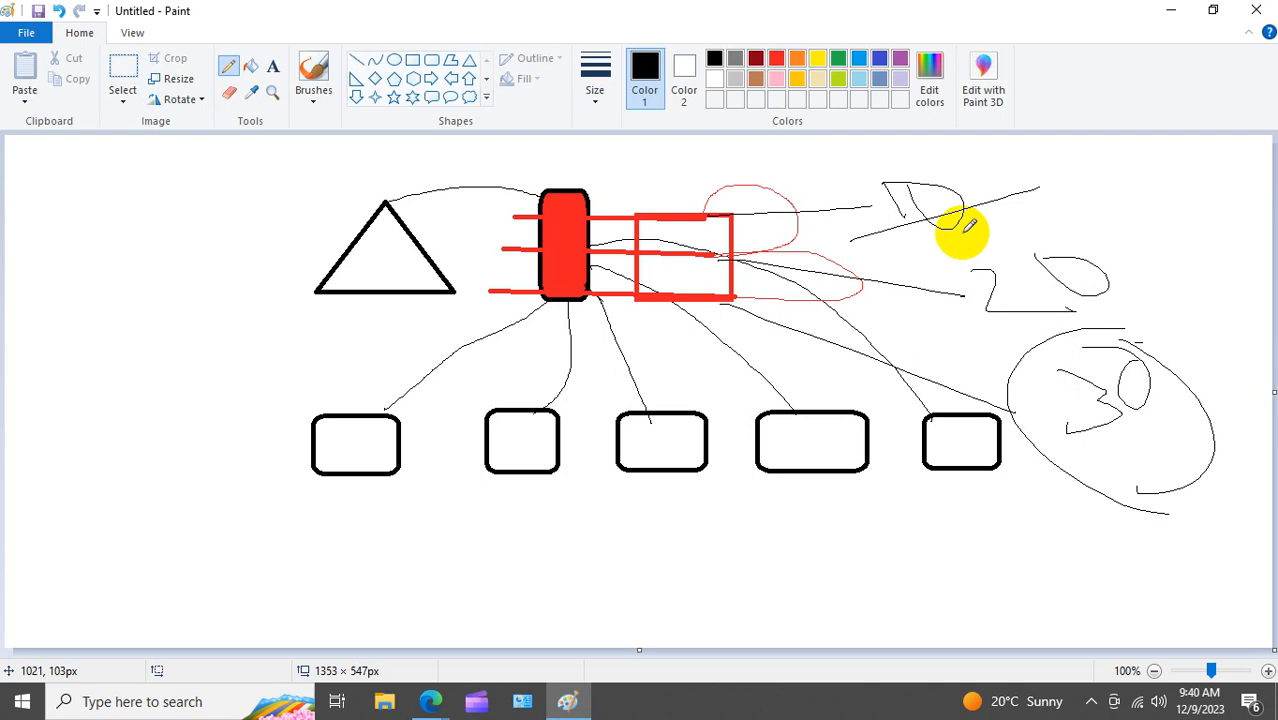
Step: Draw black freehand pencil lines forming a rounded shape and links on the diagram's right side
mouse_move(1172, 187)
left_mouse_down()
mouse_move(1192, 273)
mouse_move(1180, 208)
left_mouse_up()
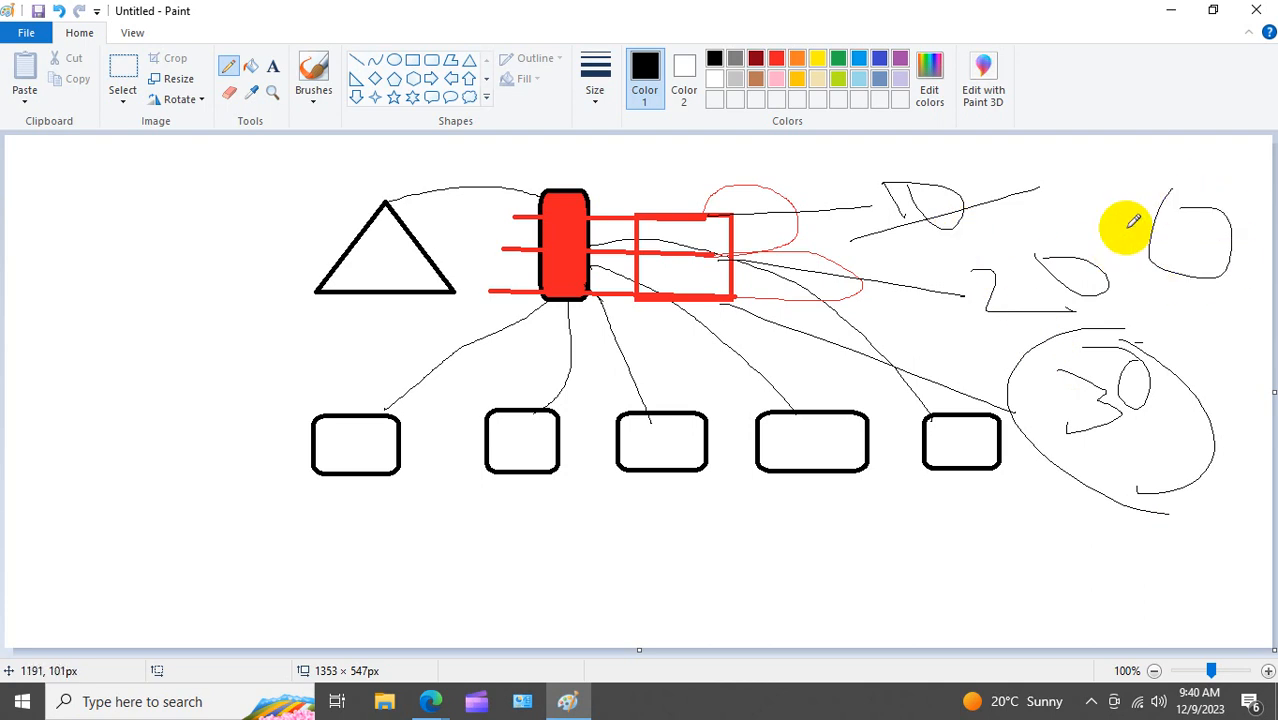
left_click_drag(956, 199, 1148, 233)
left_click_drag(1101, 271, 1247, 201)
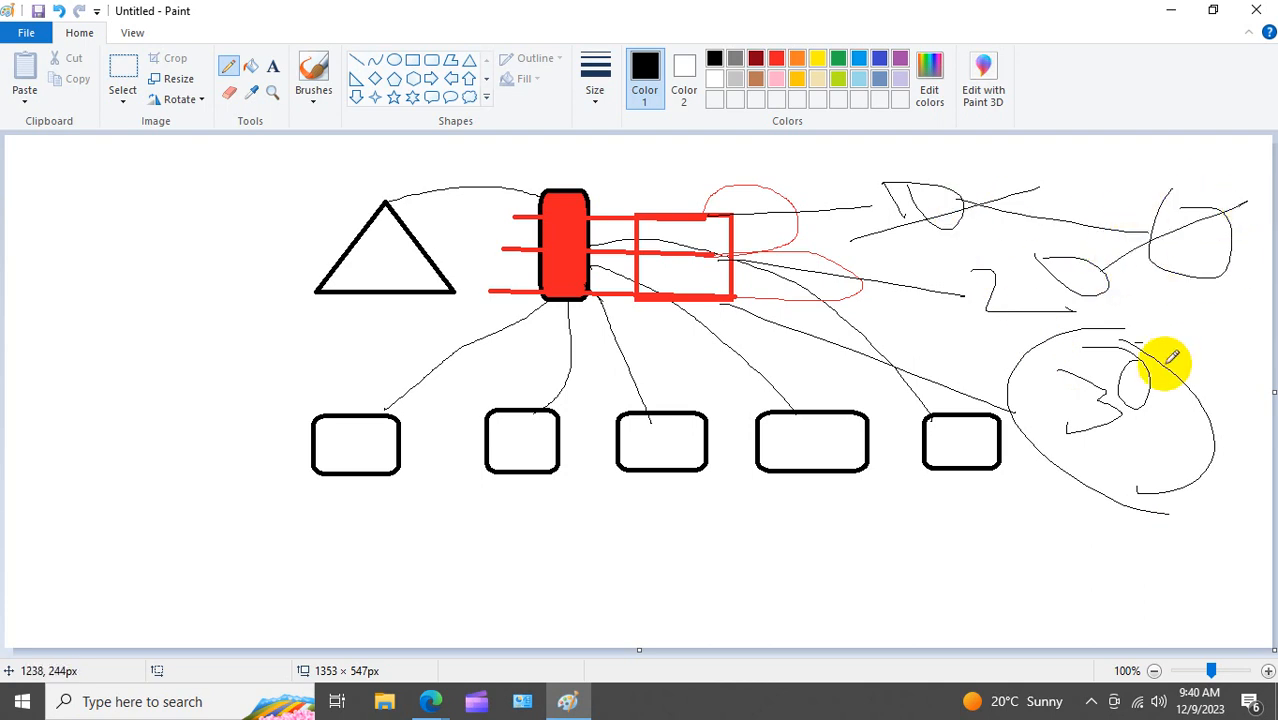
left_click_drag(1164, 366, 1181, 264)
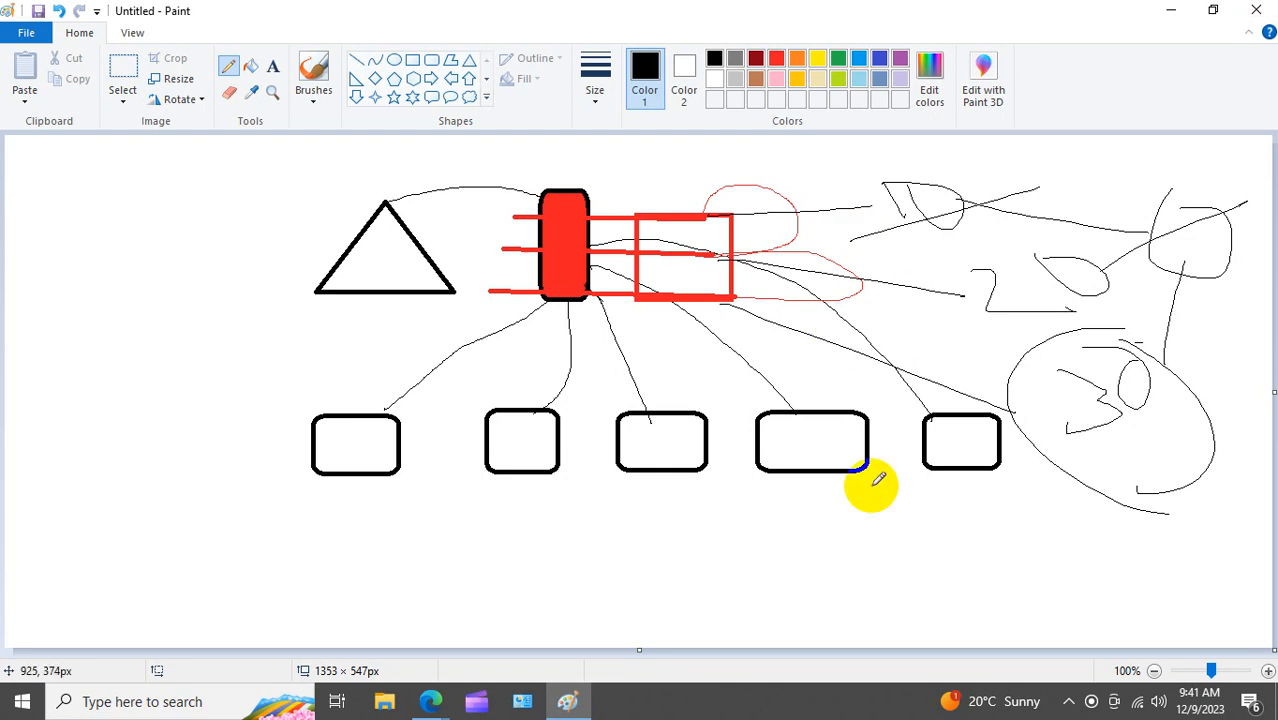
Step: Add tick strokes above the triangle, the red rectangle and the three lower boxes
left_click_drag(321, 193, 424, 148)
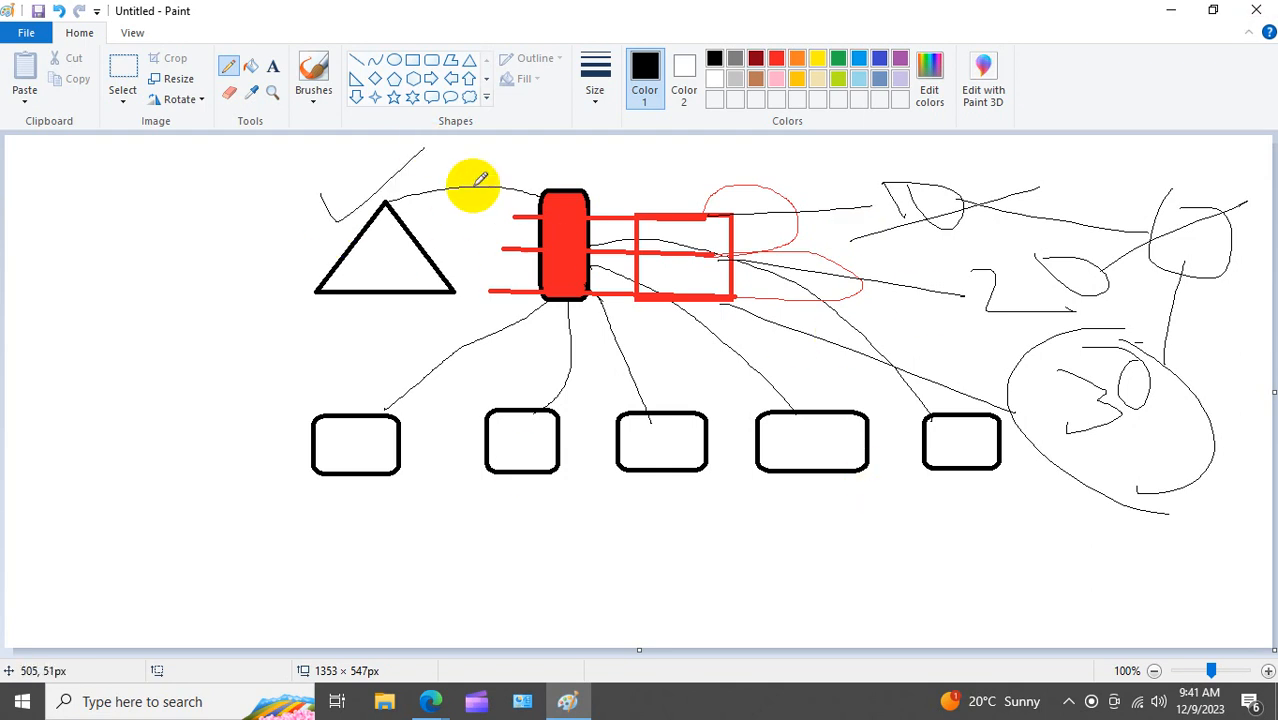
left_click_drag(516, 157, 602, 147)
left_click_drag(342, 380, 400, 364)
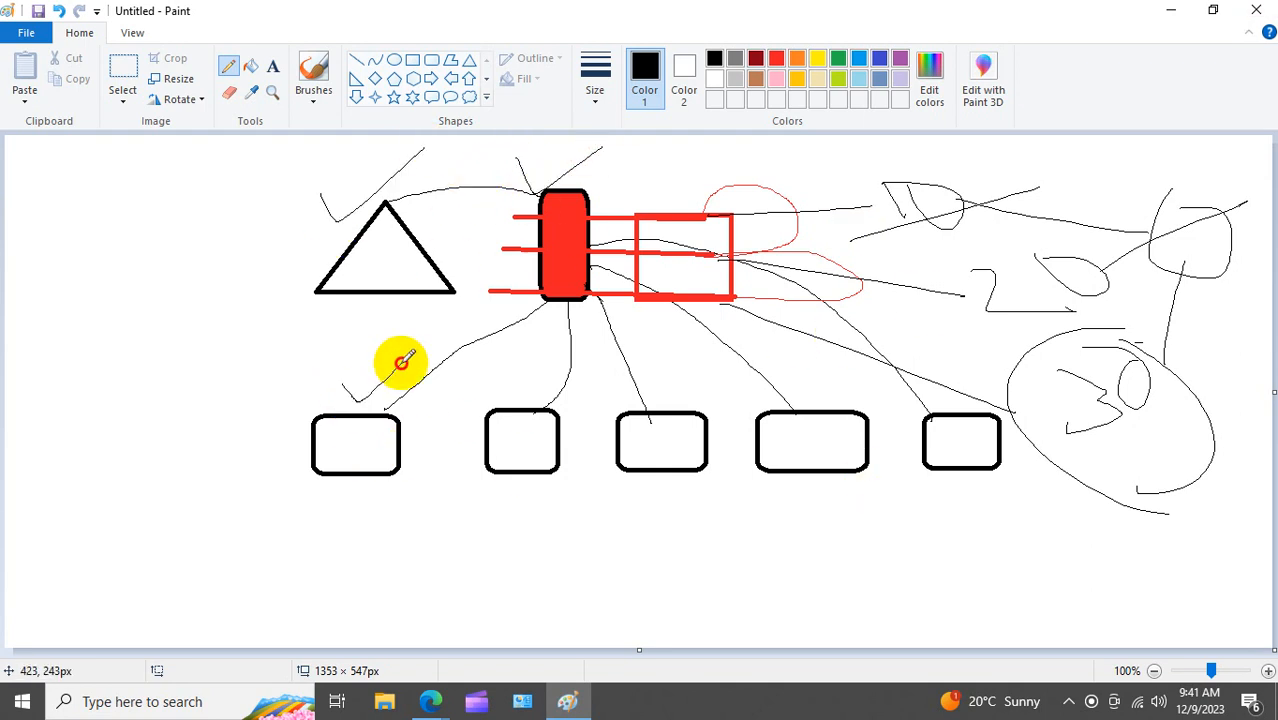
left_click_drag(495, 378, 538, 390)
left_click_drag(618, 390, 695, 383)
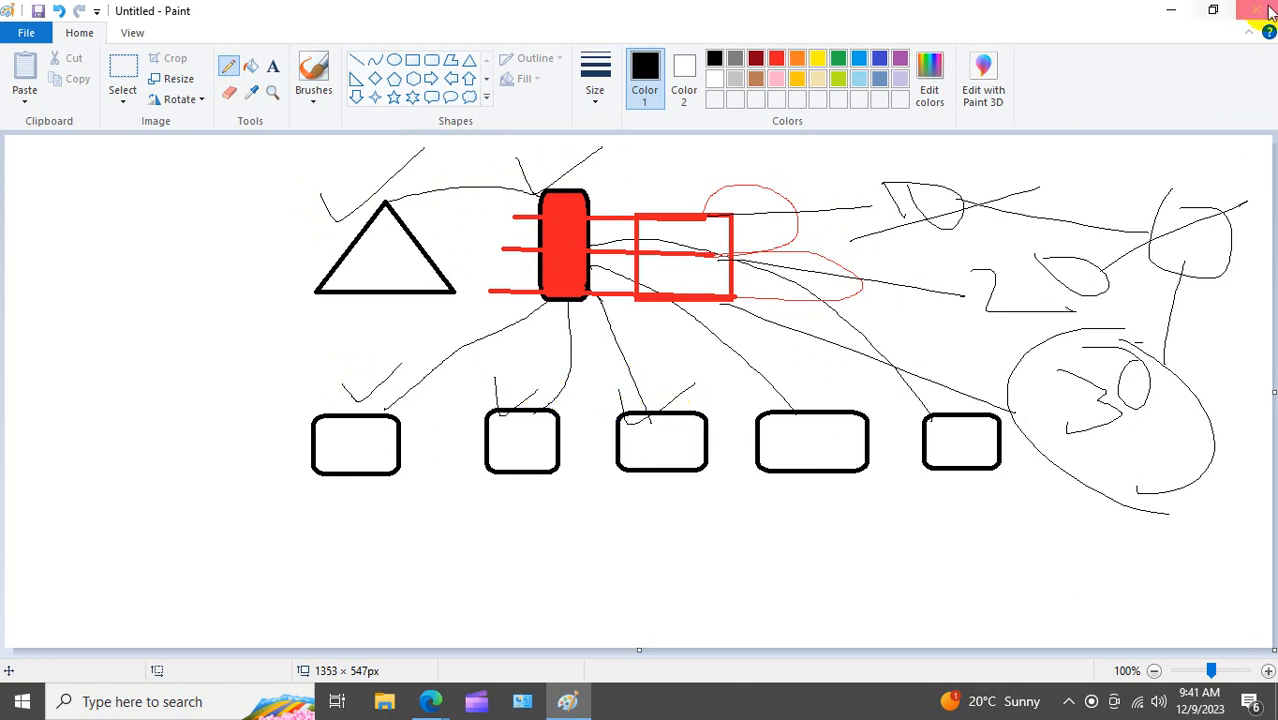
Step: Minimize Paint and launch VMware Workstation Pro from its desktop shortcut
left_click(1172, 10)
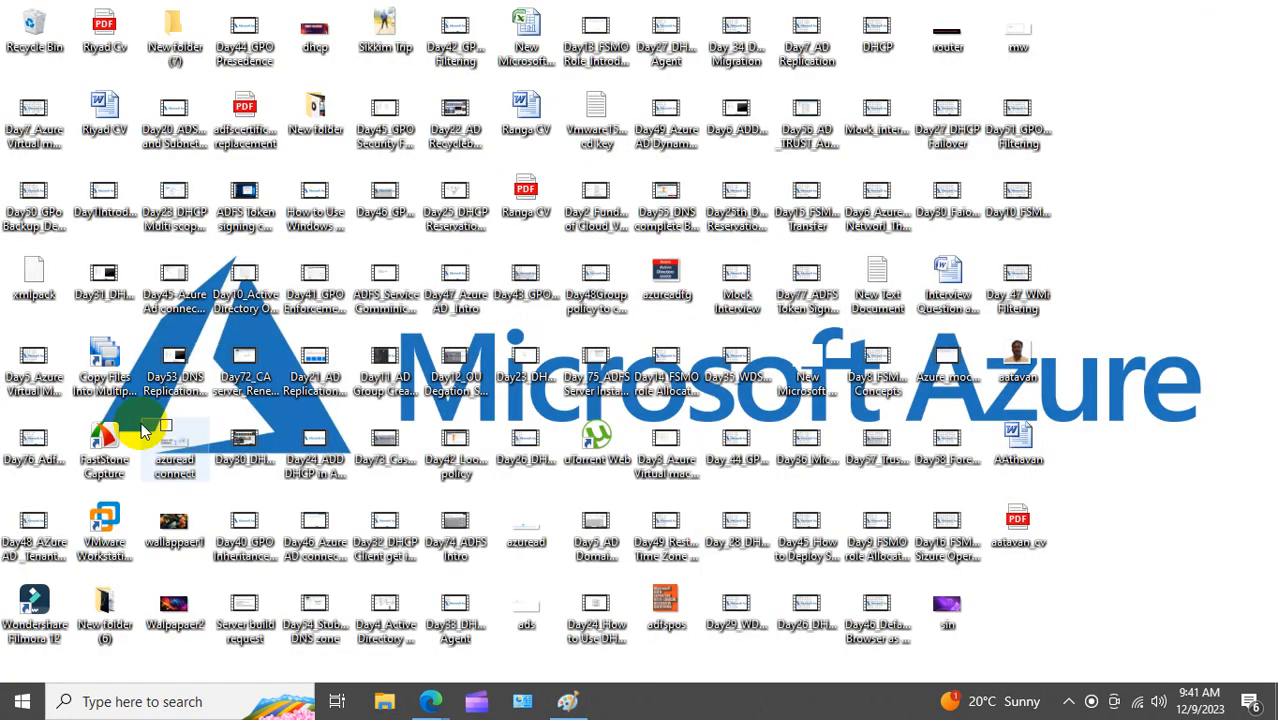
left_click(103, 435)
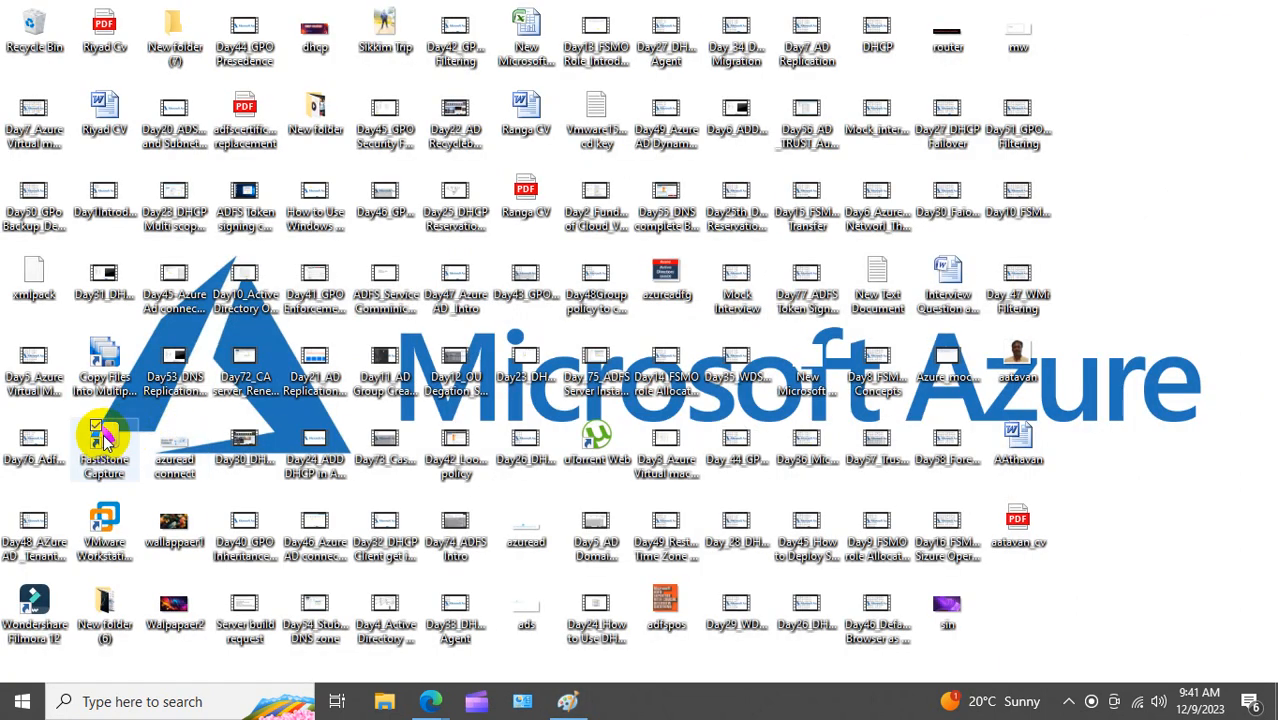
left_click(108, 530)
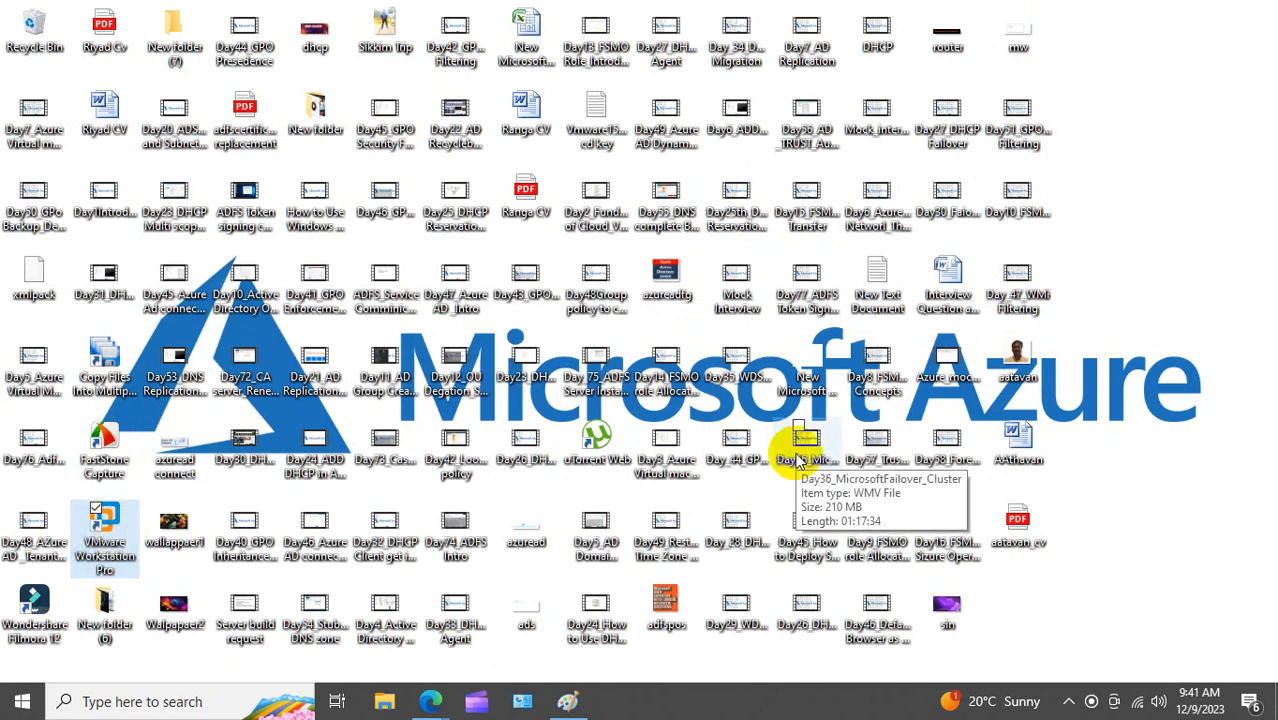
double_click(104, 537)
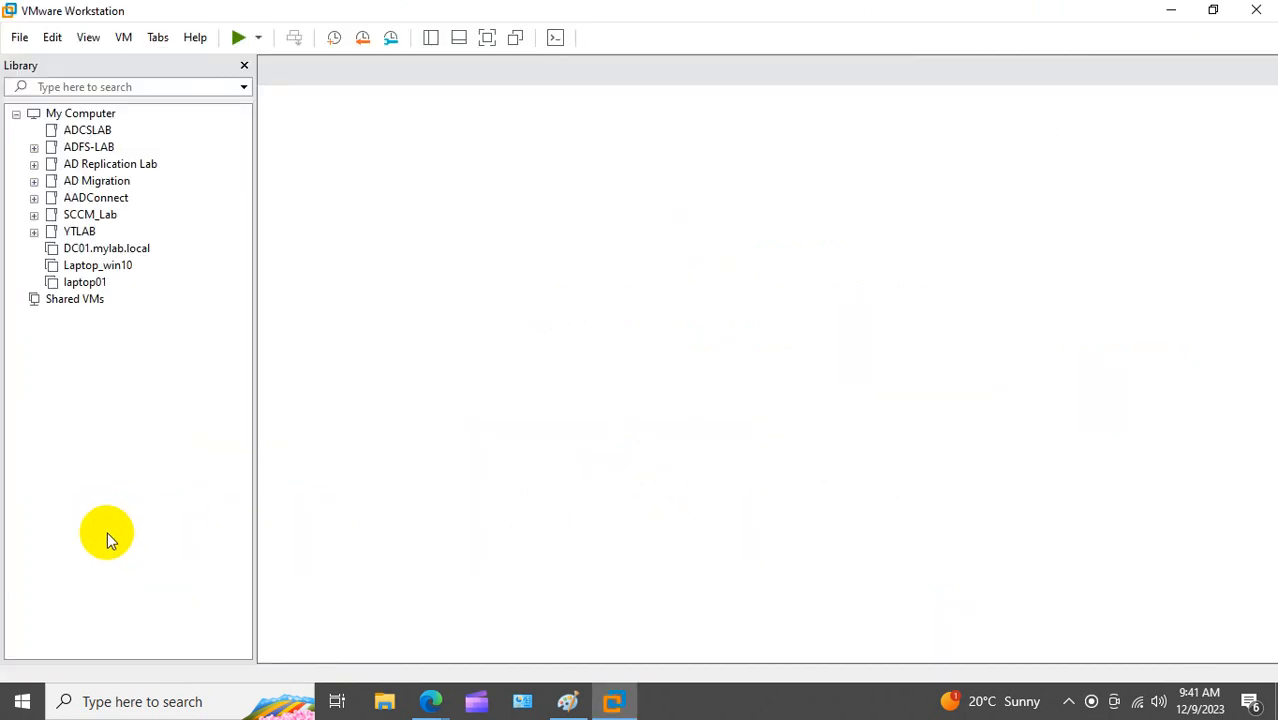
Step: Browse File Explorer to F:\Users and dismiss VMware's software update notice
left_click(385, 703)
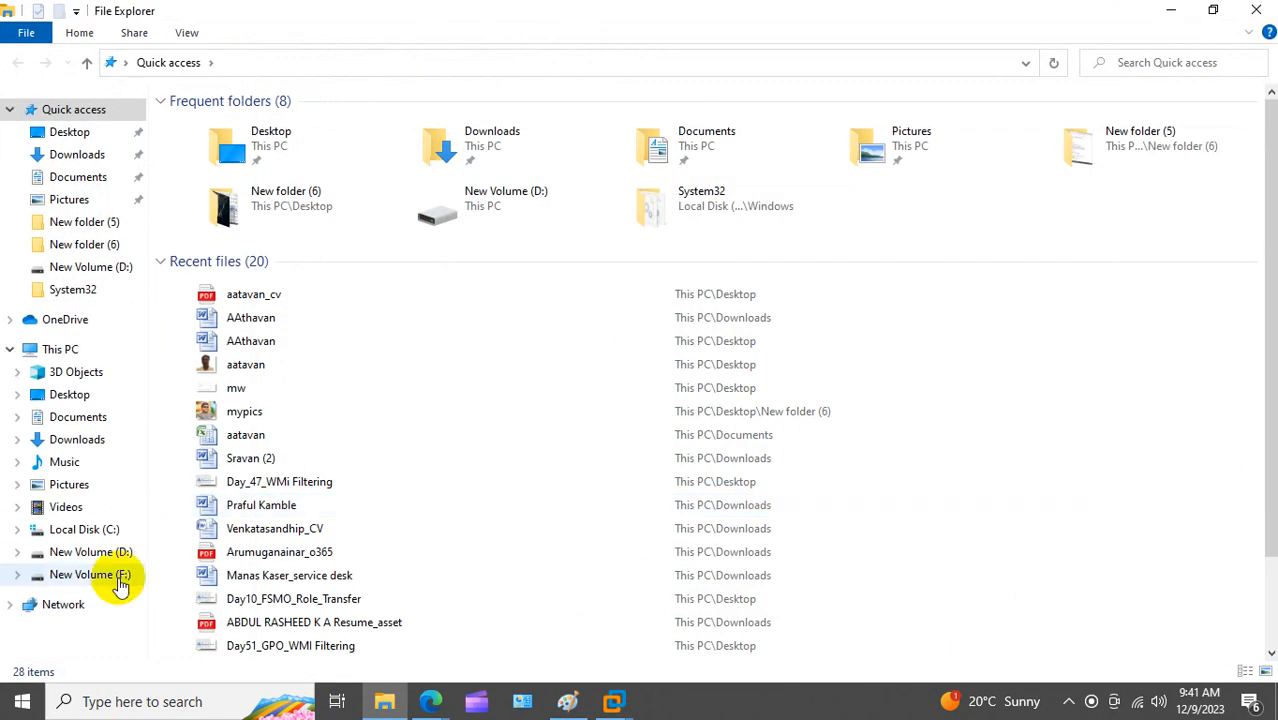
left_click(118, 578)
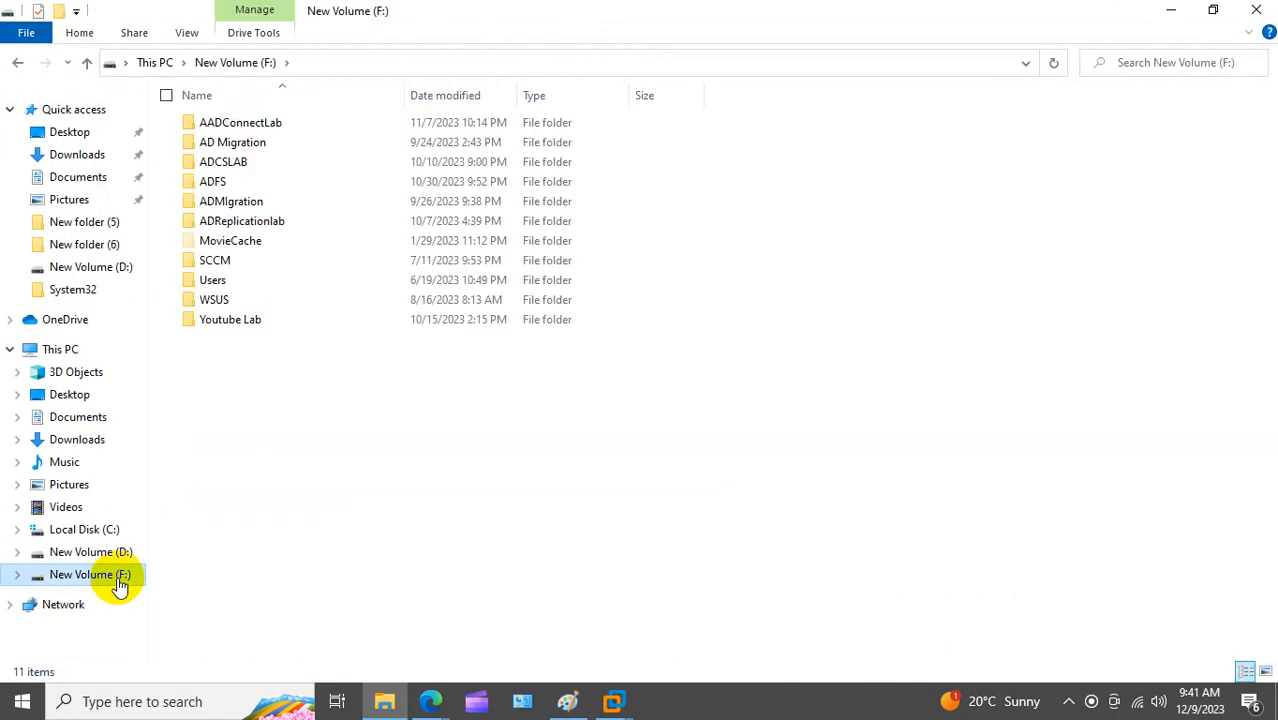
double_click(229, 284)
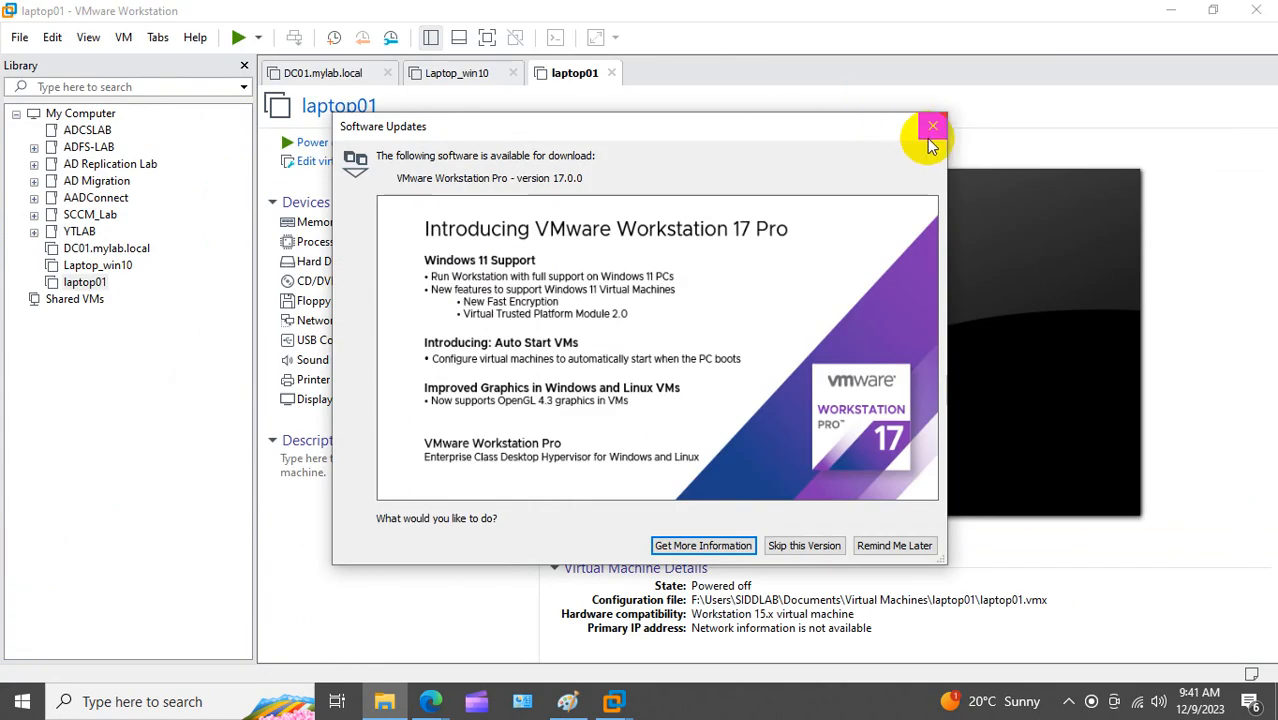
left_click(931, 127)
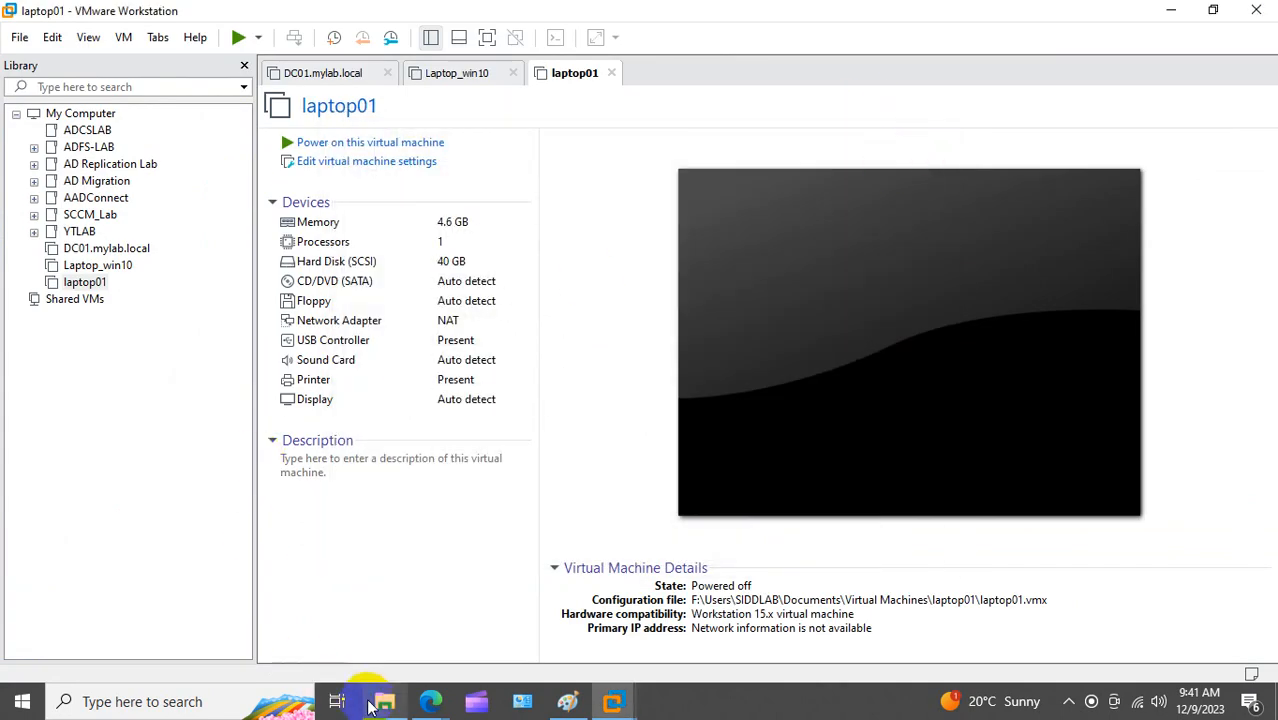
Step: Permanently delete DC_01, DC01, N1 and N2 from StudentLab's Documents\Virtual Machines folder, then close Explorer
left_click(380, 704)
double_click(248, 164)
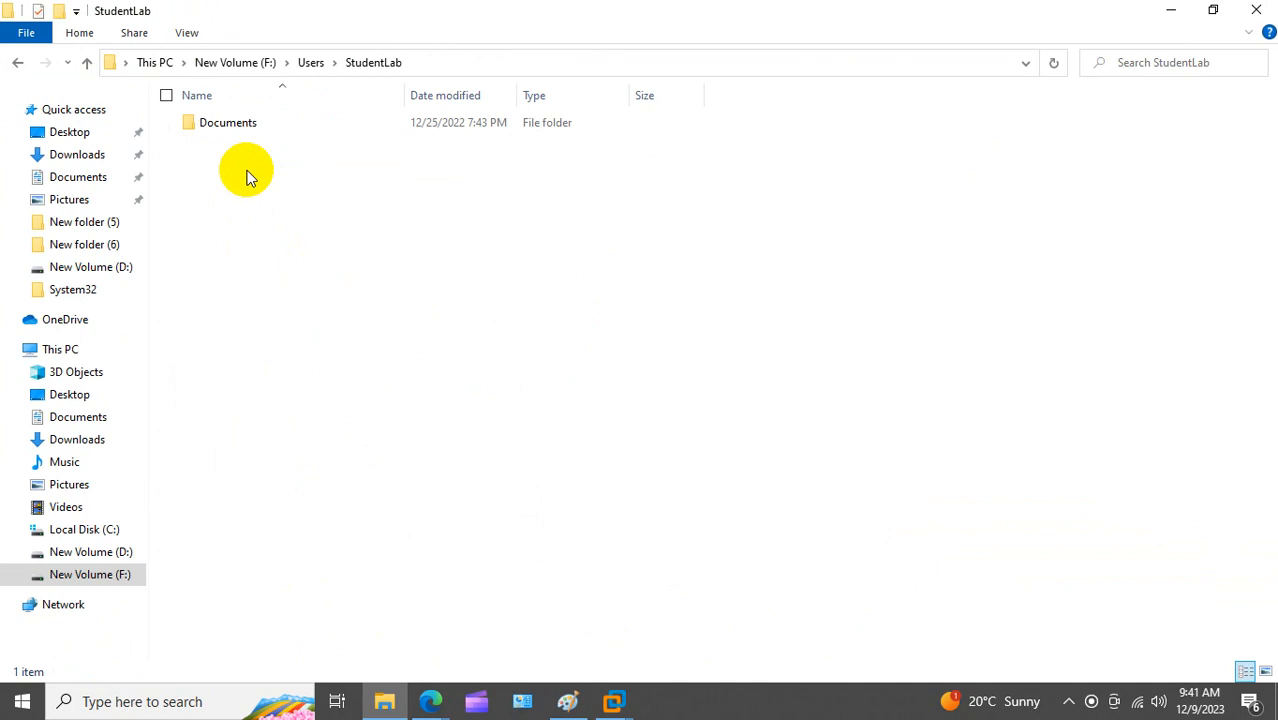
double_click(237, 126)
double_click(237, 126)
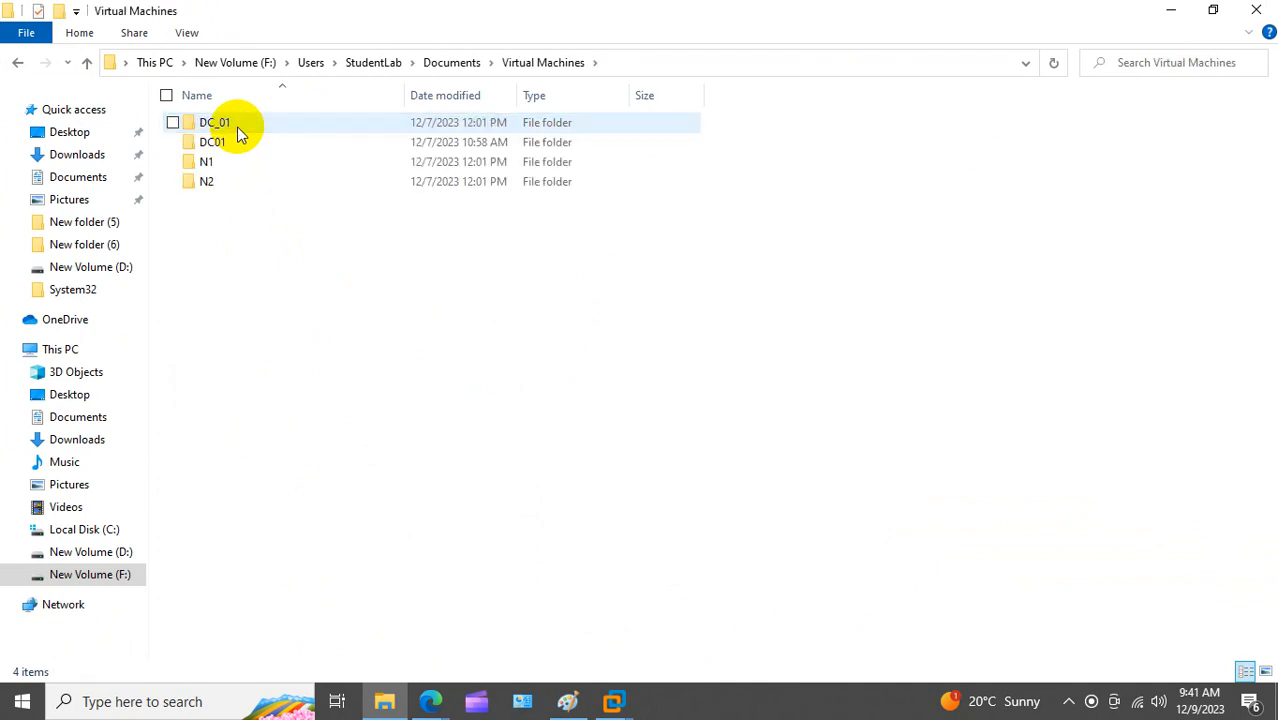
key("ctrl+a")
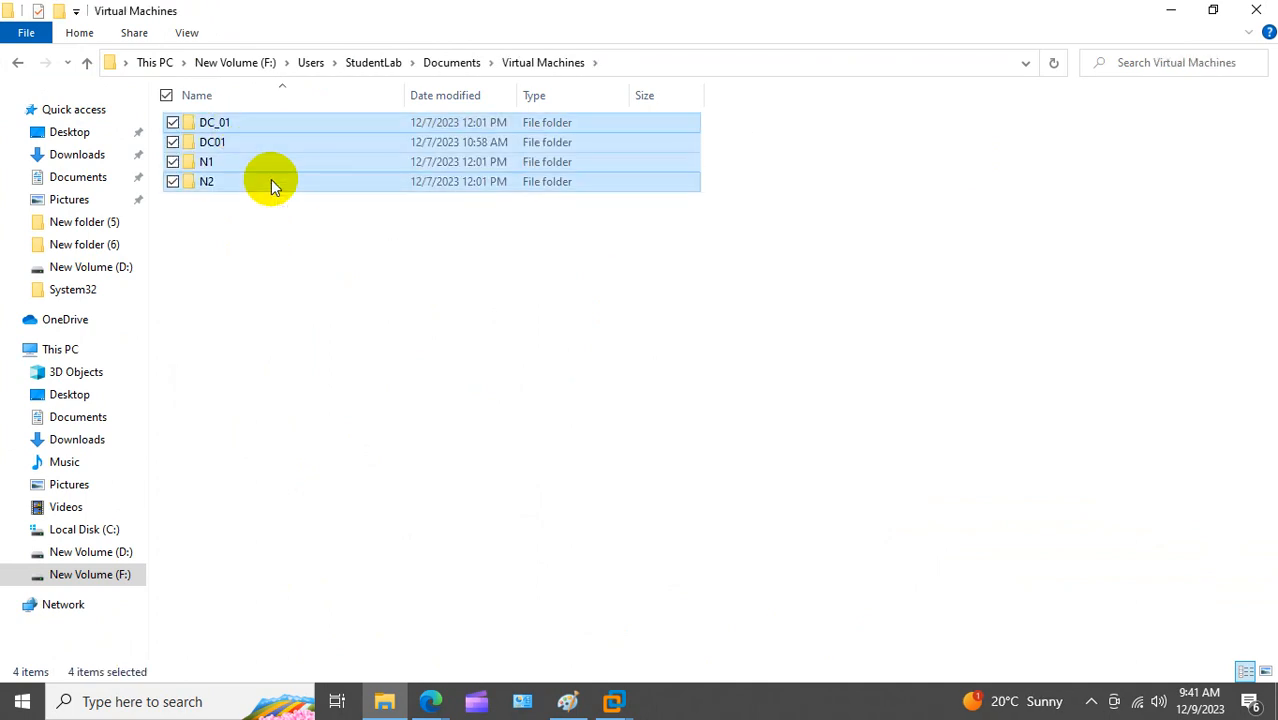
key("shift+Delete")
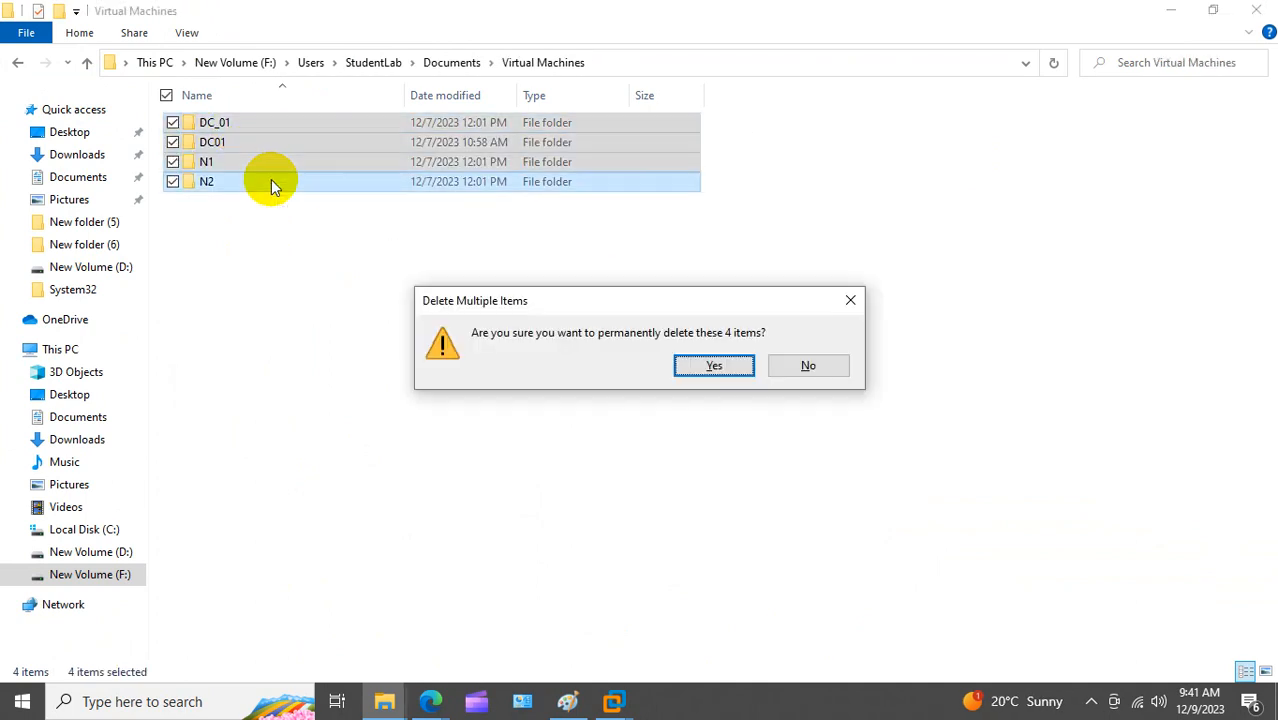
left_click(719, 376)
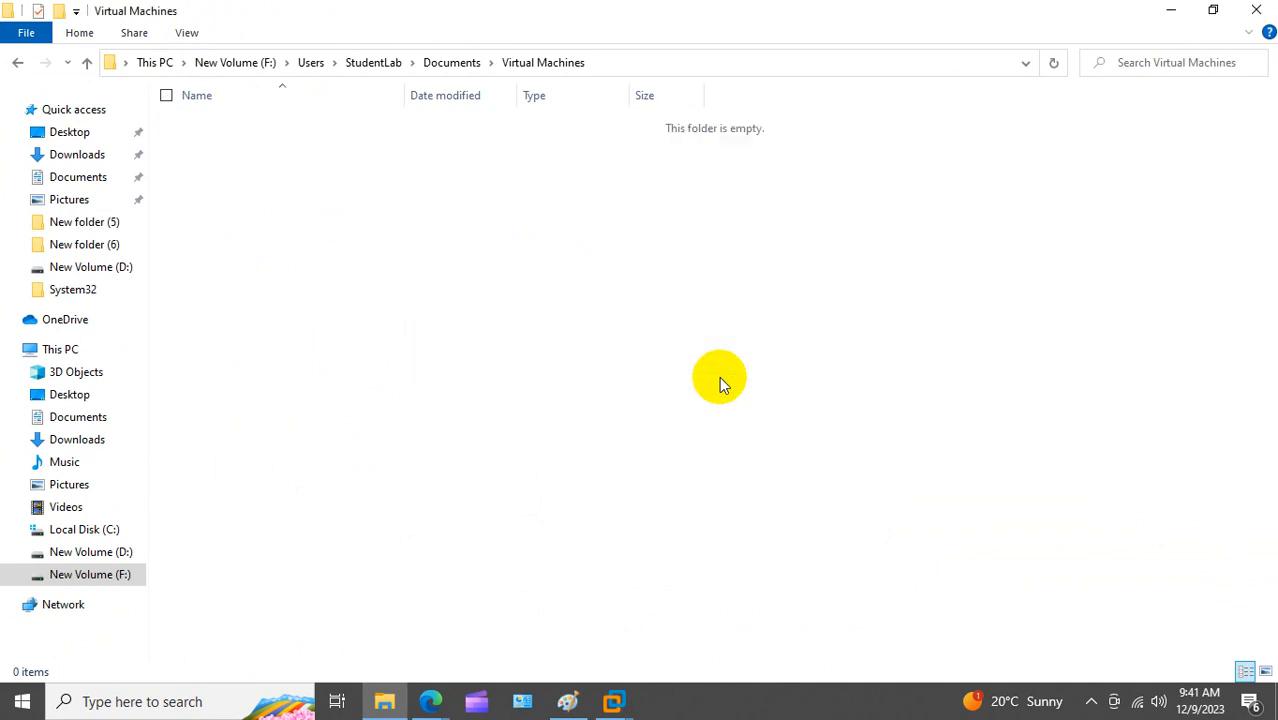
left_click(1253, 14)
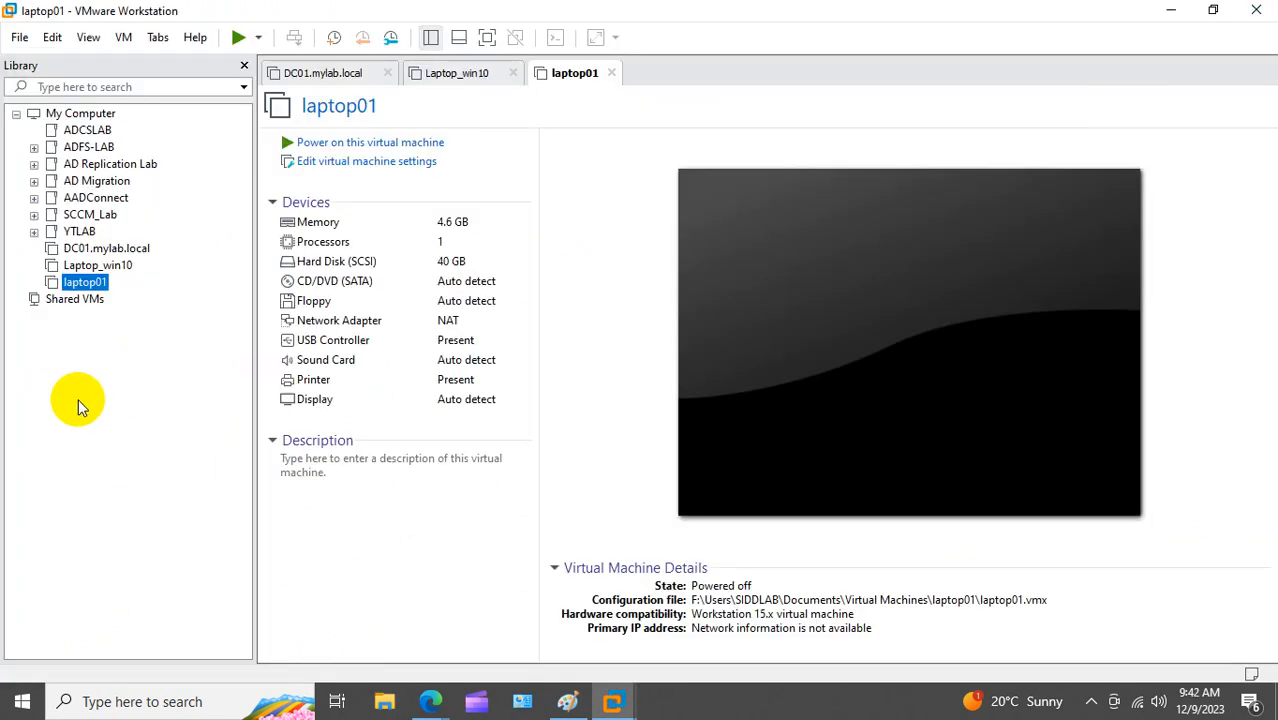
Step: Look through the Laptop_win10, laptop01, DC01.mylab.local and AADConnect Library entries, ending on DC01.mylab.local
left_click(100, 268)
left_click(86, 282)
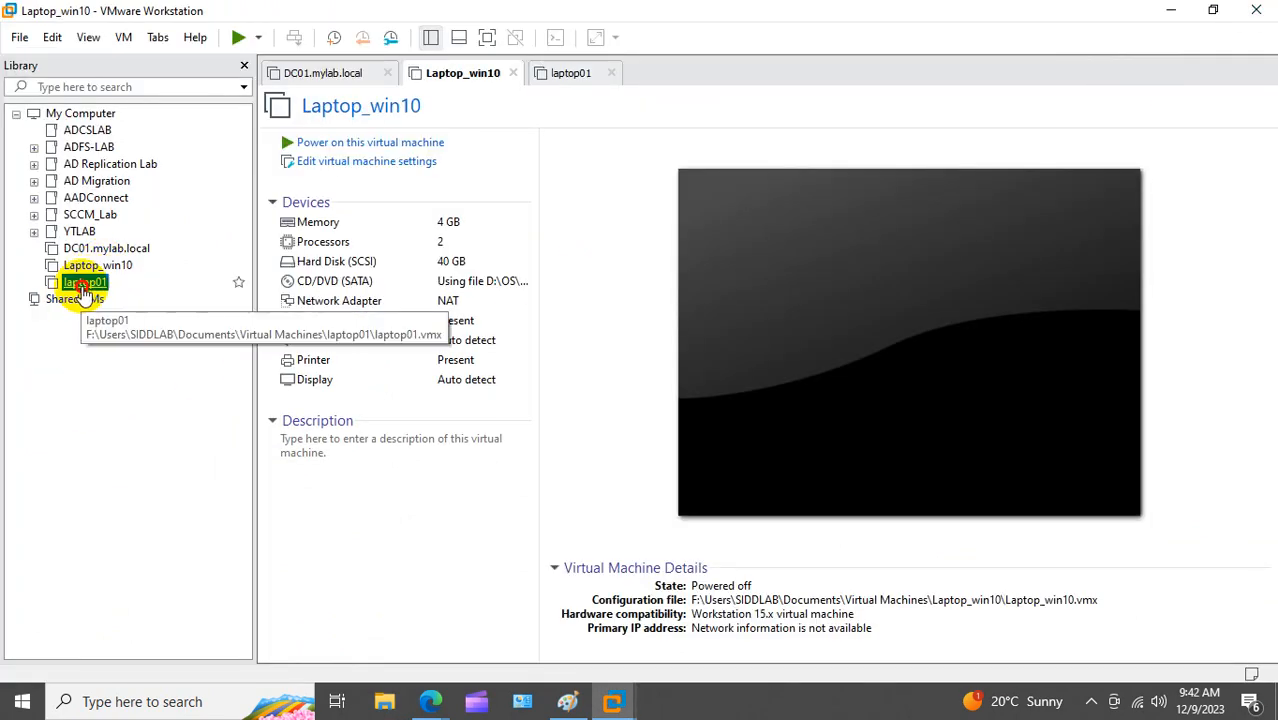
left_click(123, 259)
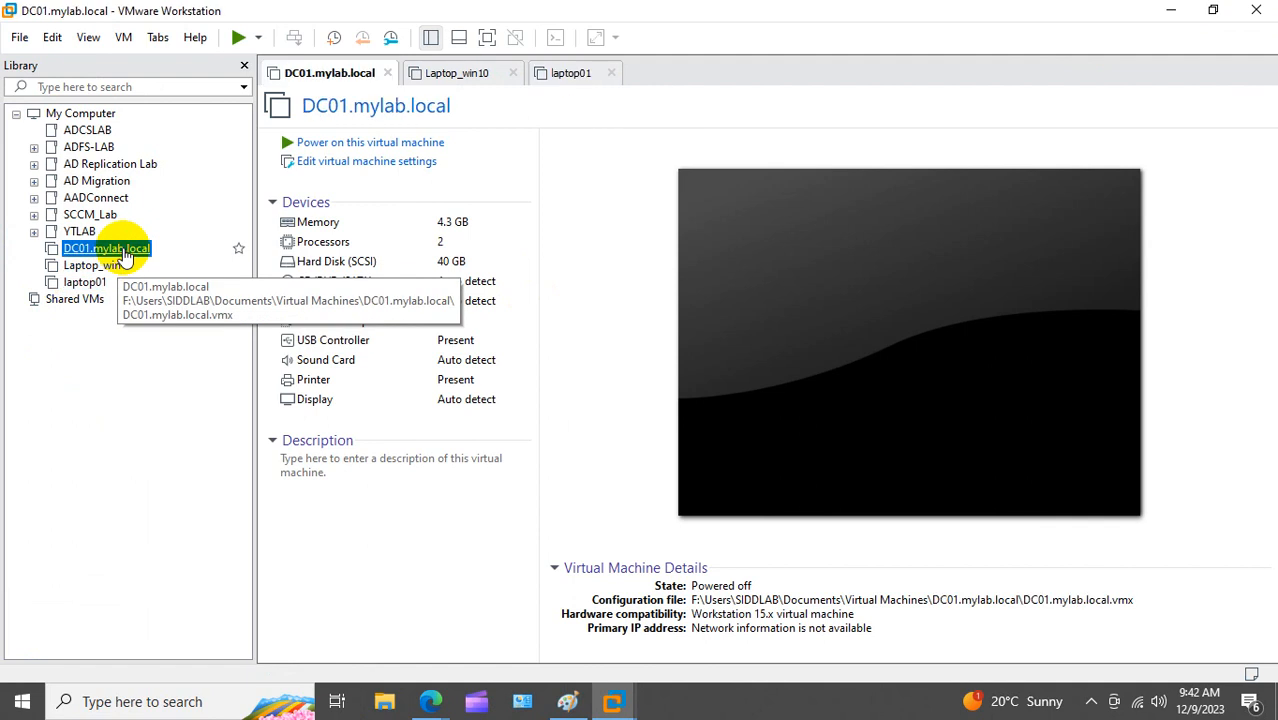
left_click(105, 199)
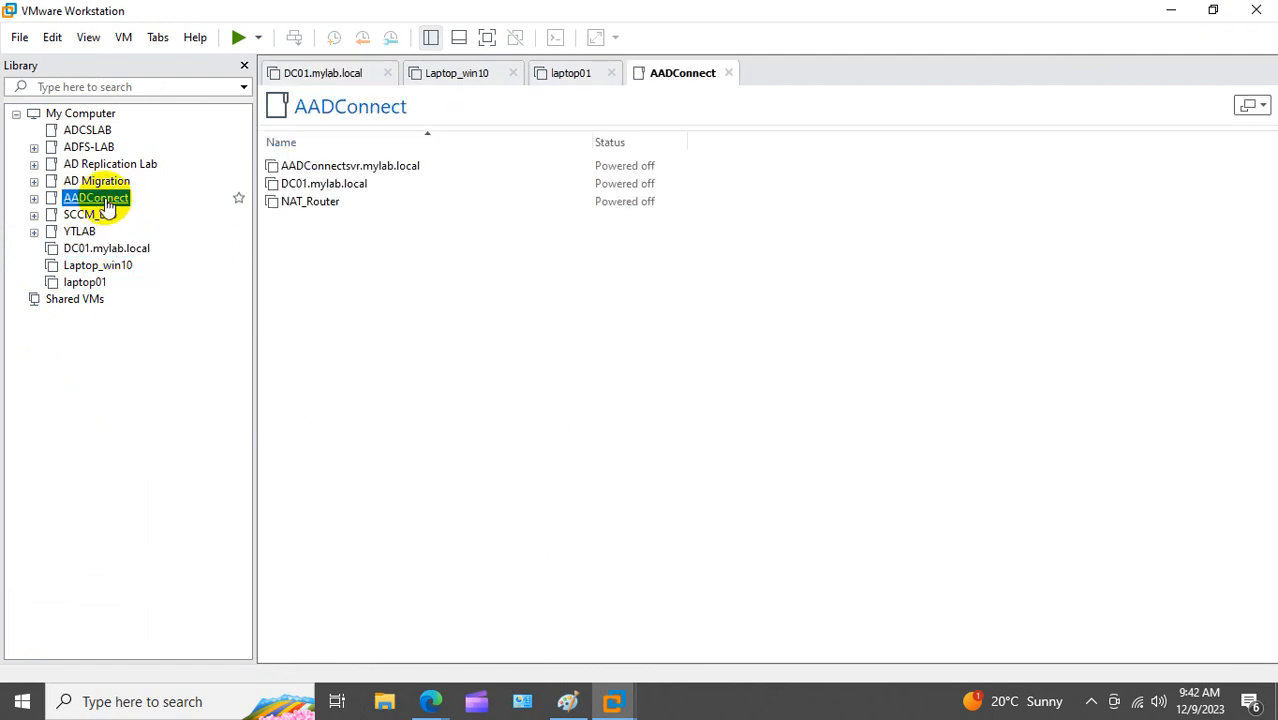
left_click(100, 250)
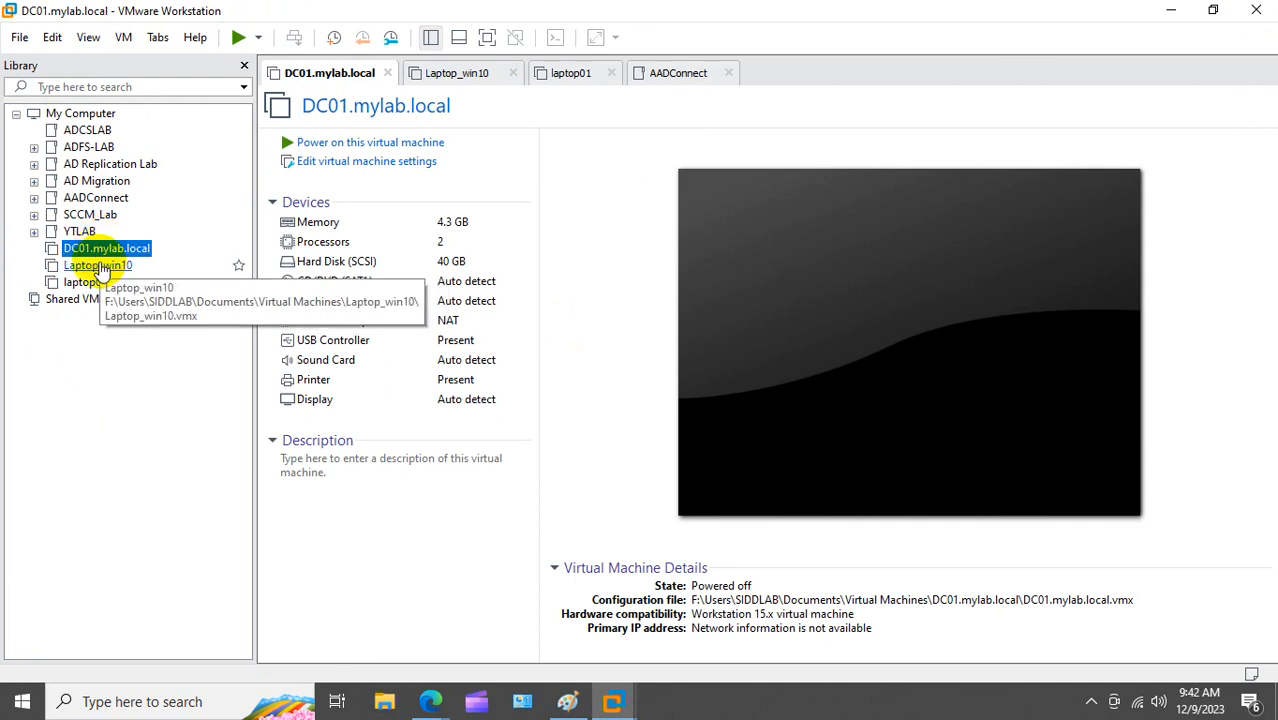
left_click(384, 701)
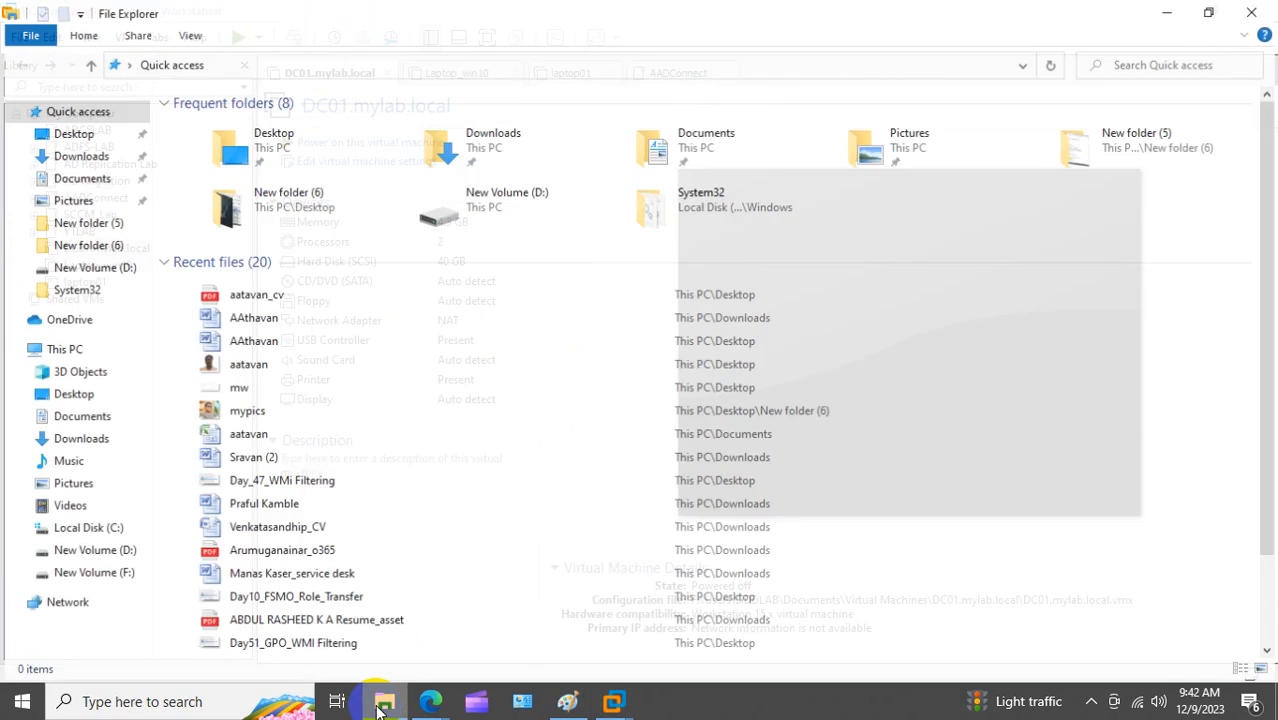
Step: Permanently delete the DC01.mylab.local, Laptop_win10 and laptop01 folders from the first lab user's Virtual Machines folder
left_click(100, 573)
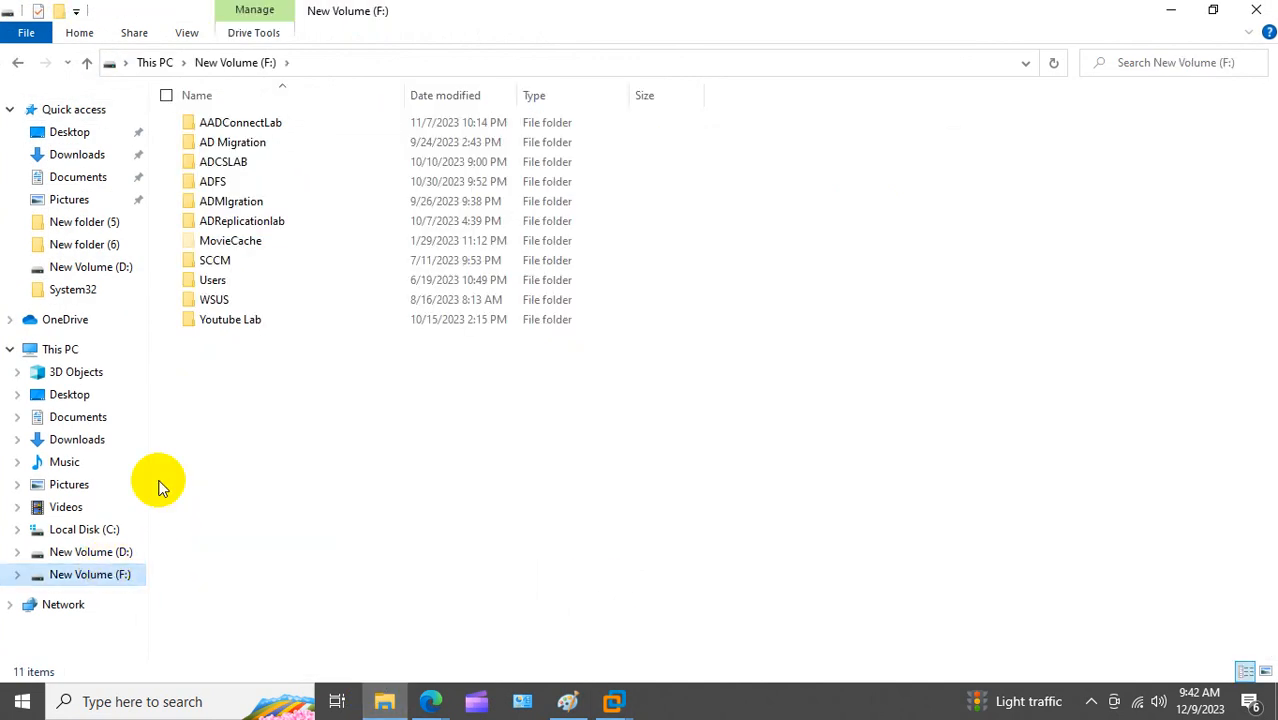
left_click(214, 282)
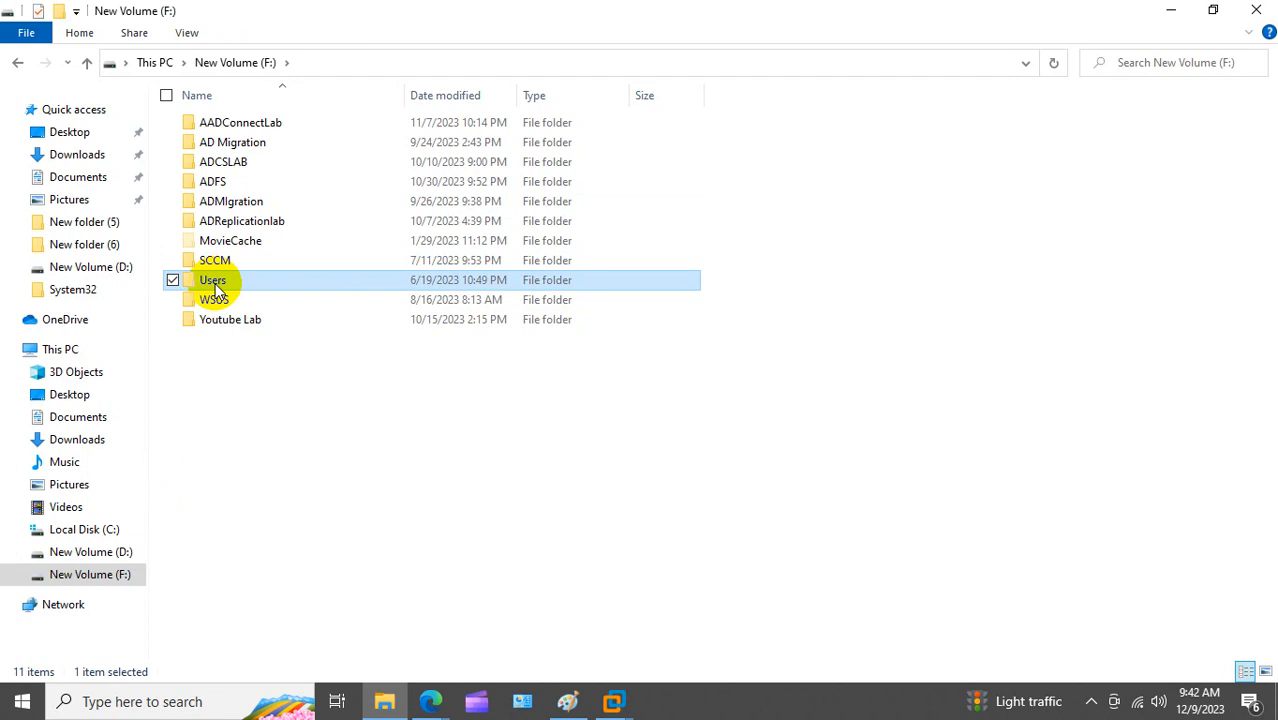
double_click(214, 284)
double_click(250, 143)
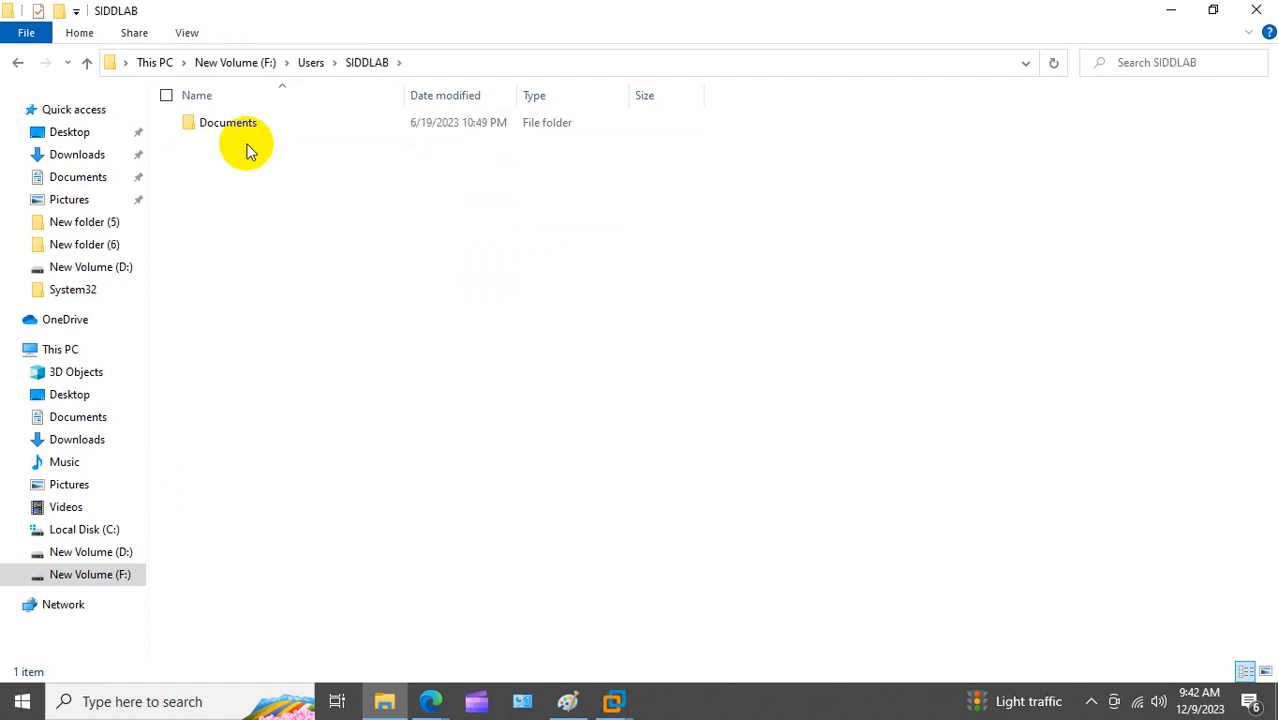
double_click(246, 128)
double_click(245, 124)
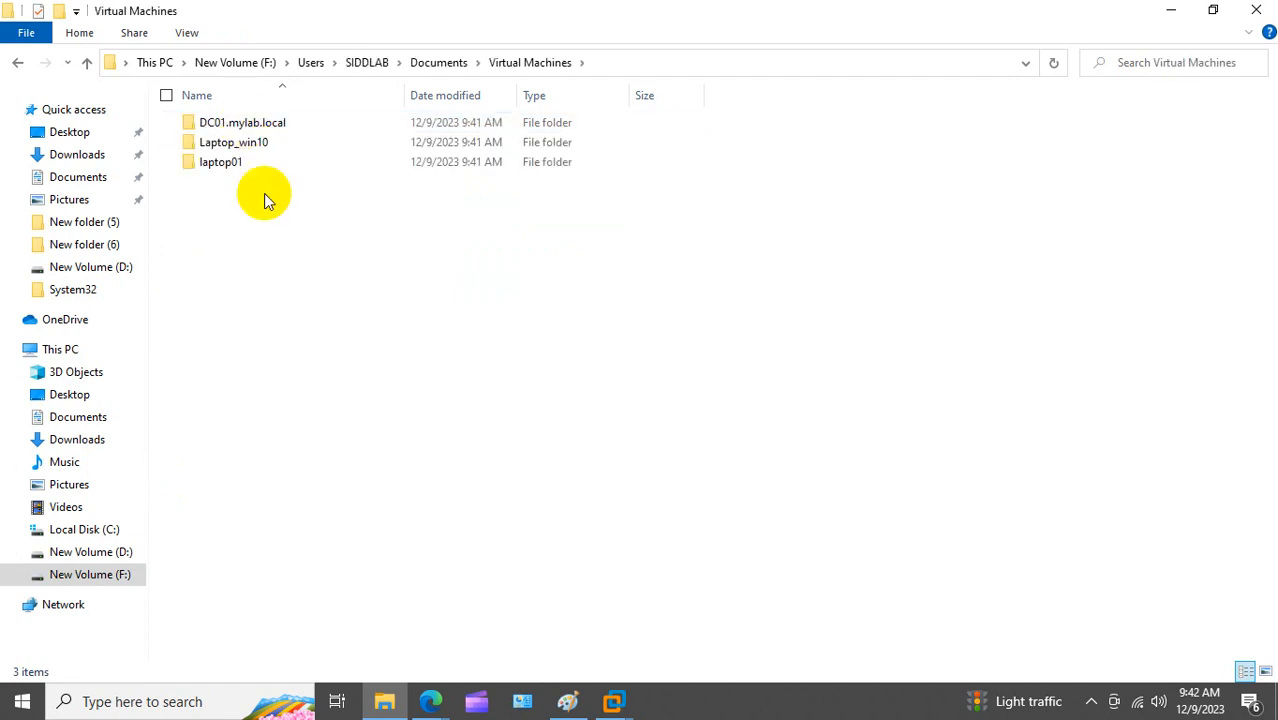
key("ctrl+a")
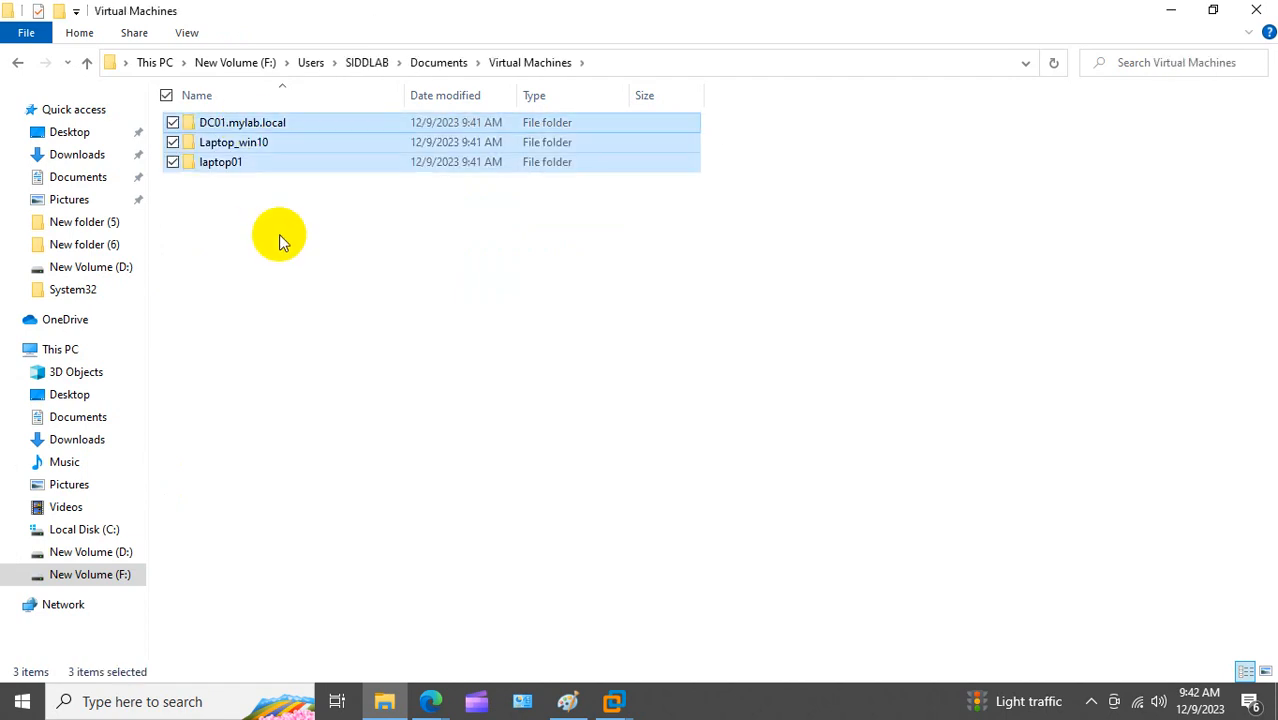
key("Delete")
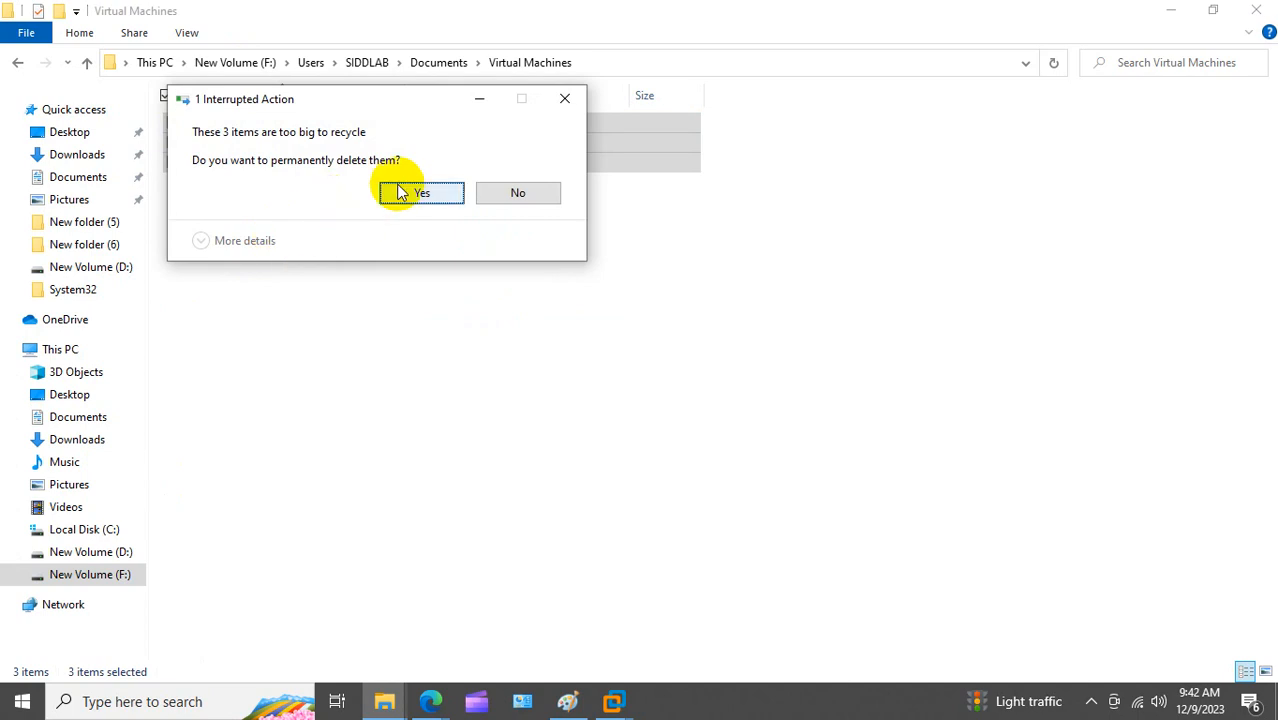
left_click(421, 193)
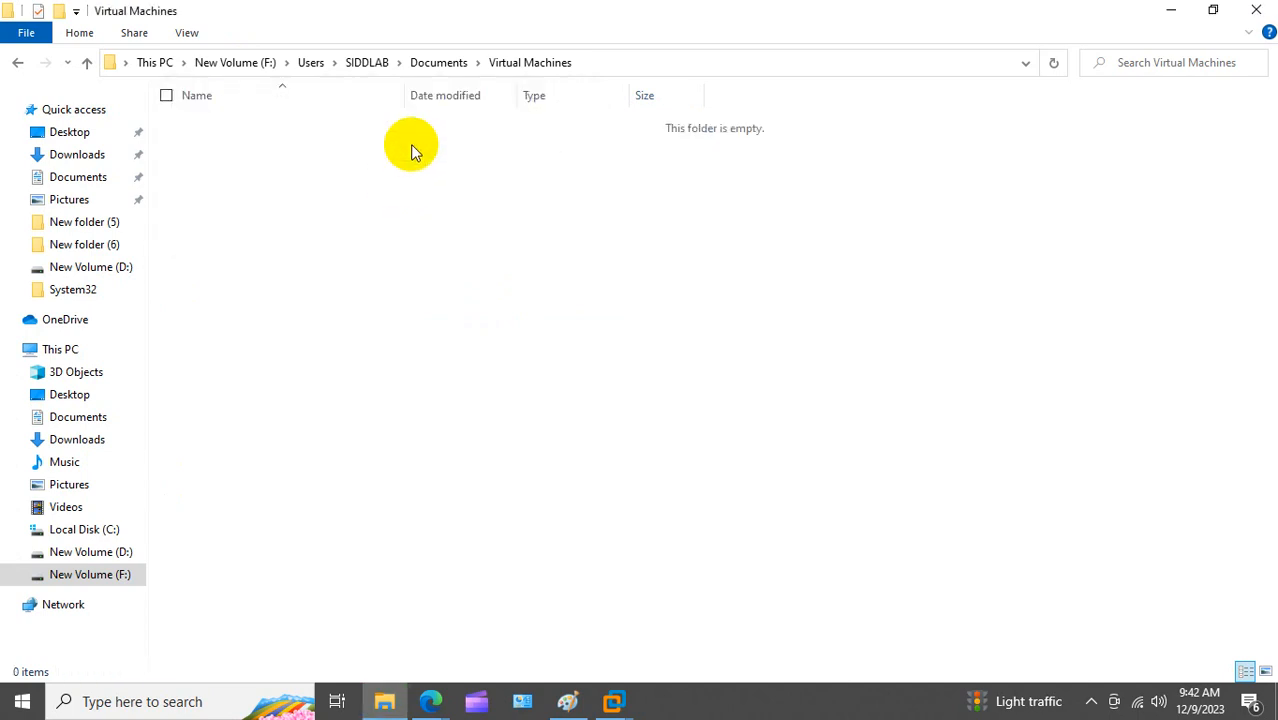
Step: Check the other lab user's Documents\Virtual Machines folder is empty, then close Explorer
left_click(310, 62)
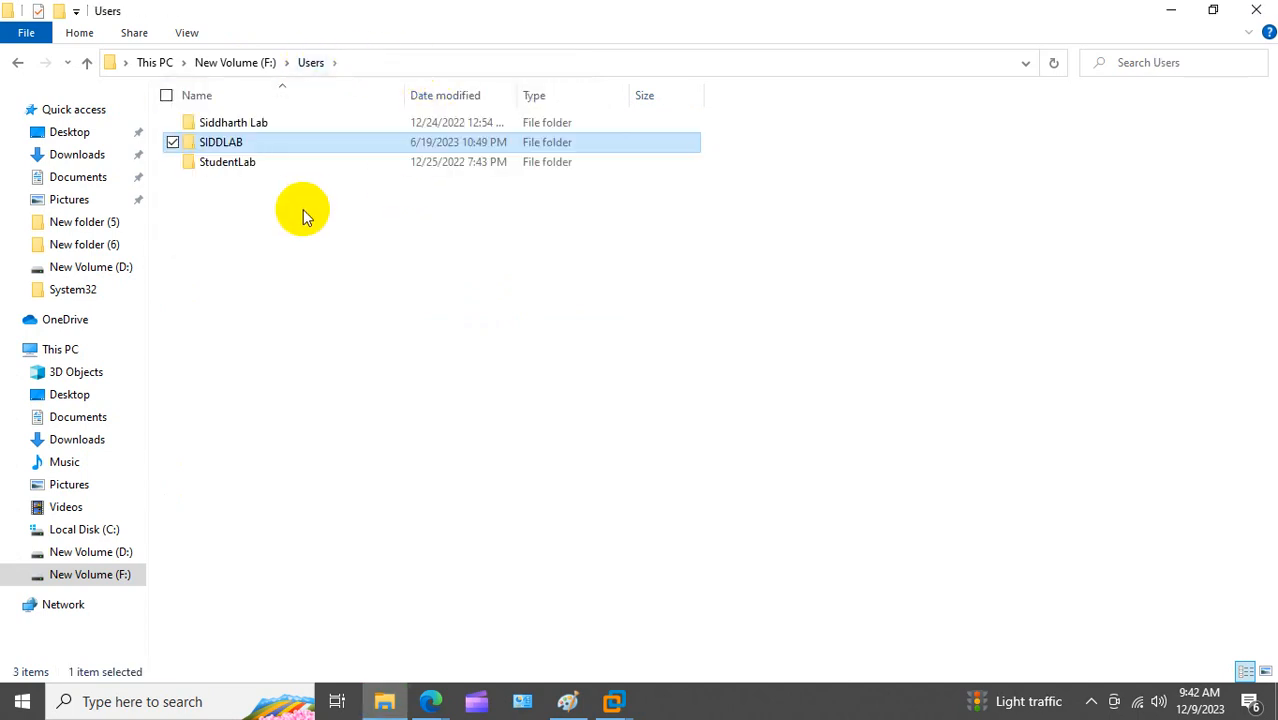
double_click(242, 165)
double_click(242, 122)
double_click(242, 124)
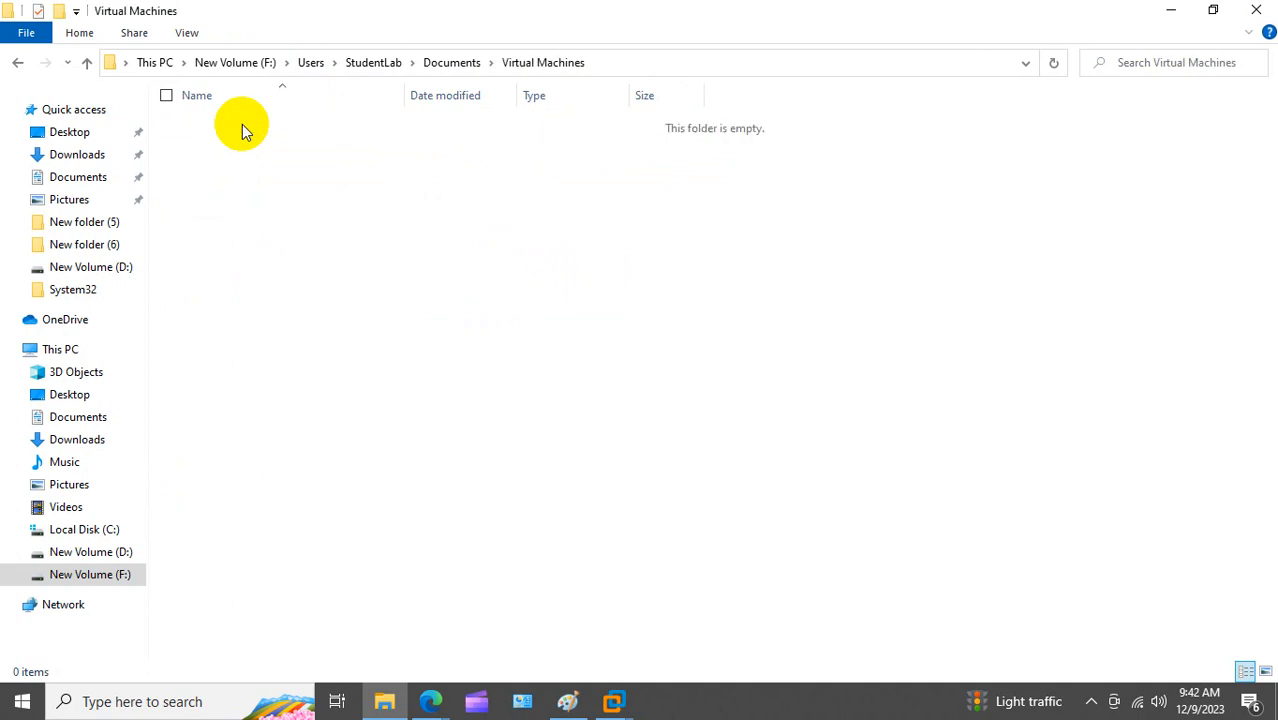
left_click(1256, 10)
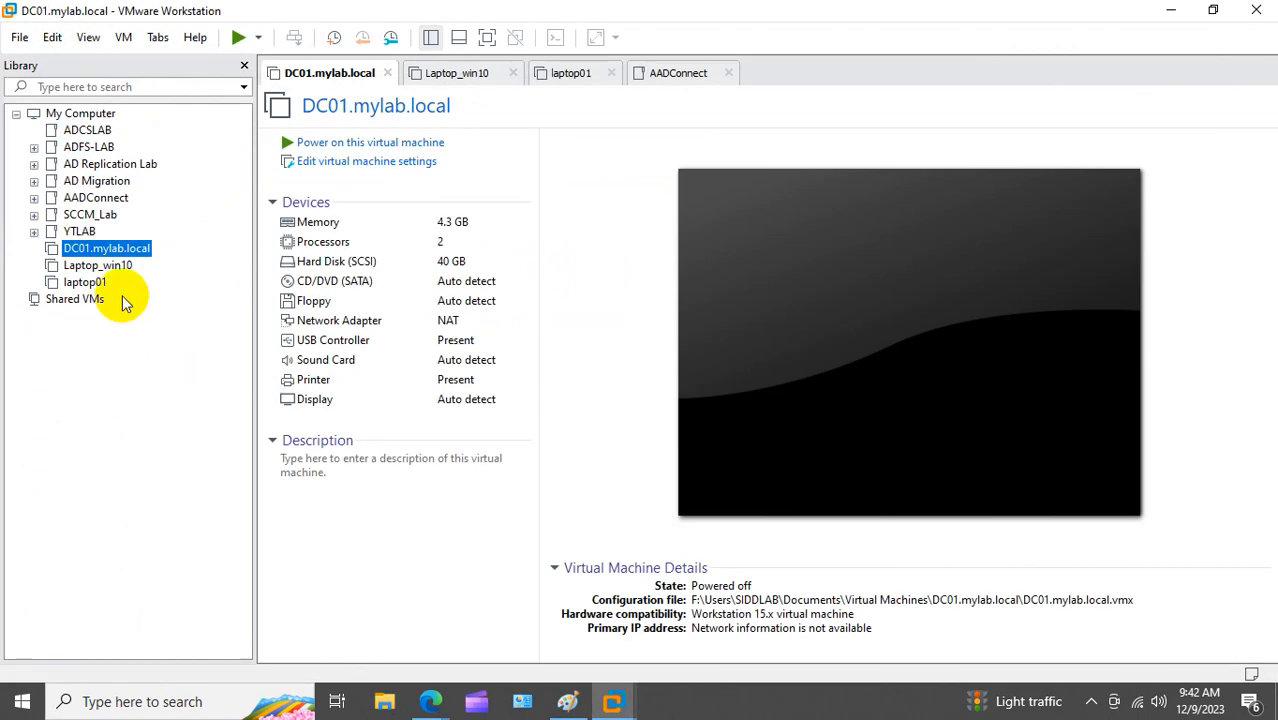
Step: Remove the unopenable Laptop_win10, DC01.mylab.local and laptop01 entries from the Library
left_click(97, 265)
left_click(663, 400)
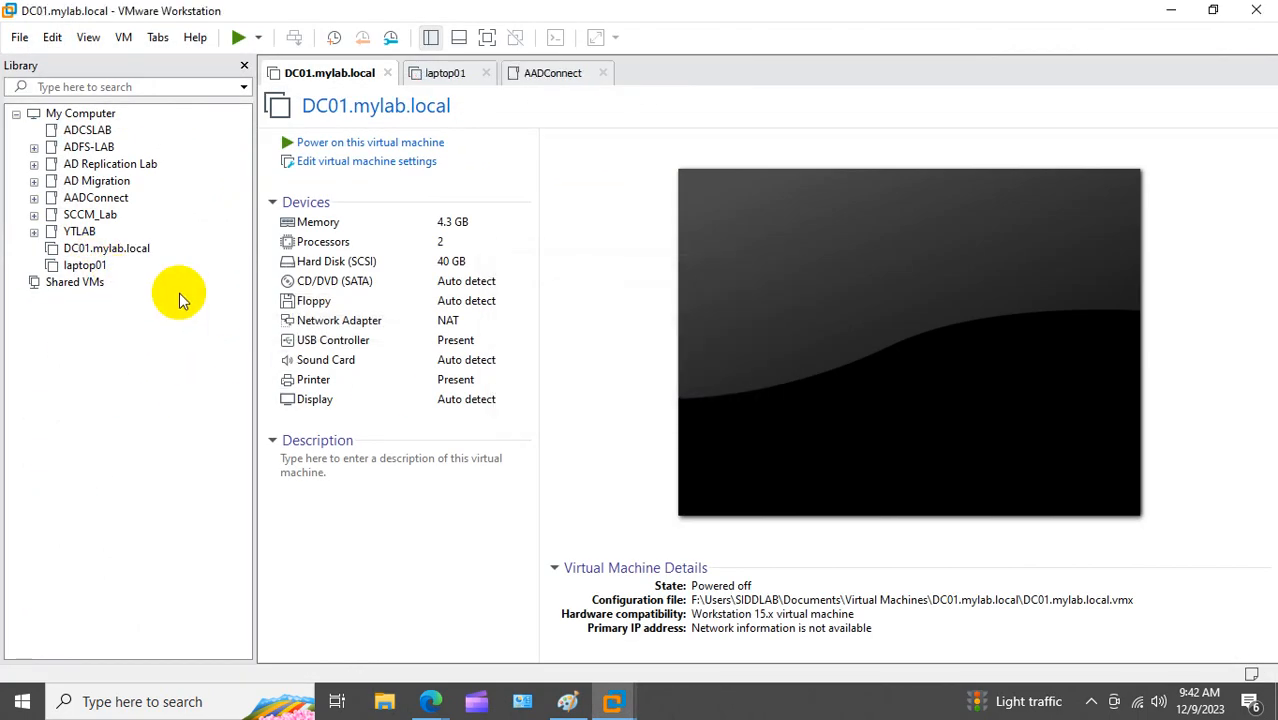
left_click(125, 248)
left_click(650, 400)
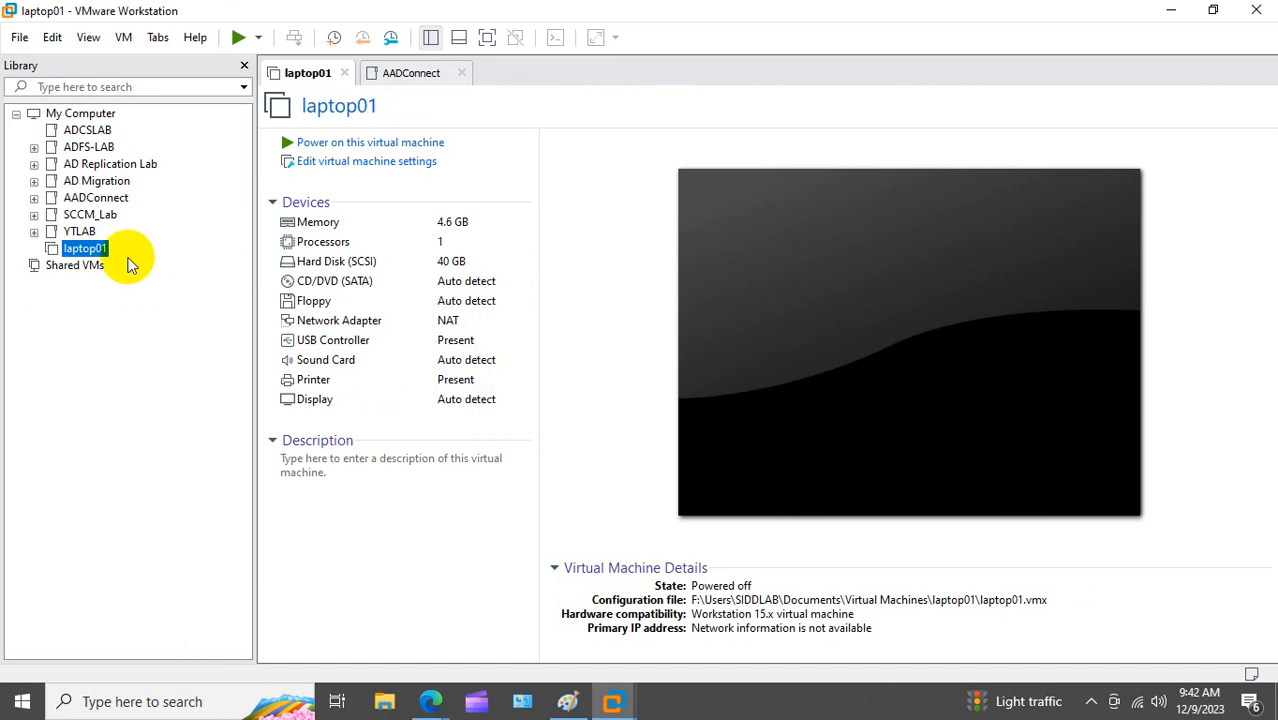
left_click(85, 248)
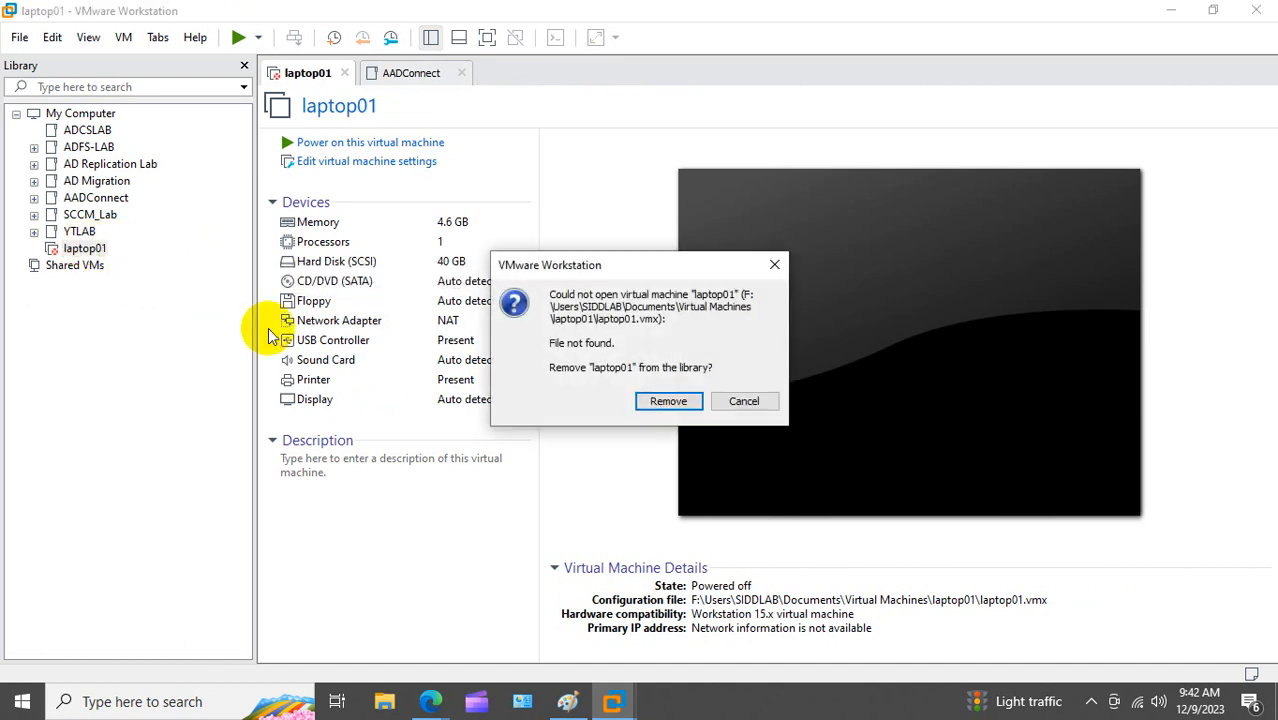
left_click(665, 407)
left_click(20, 40)
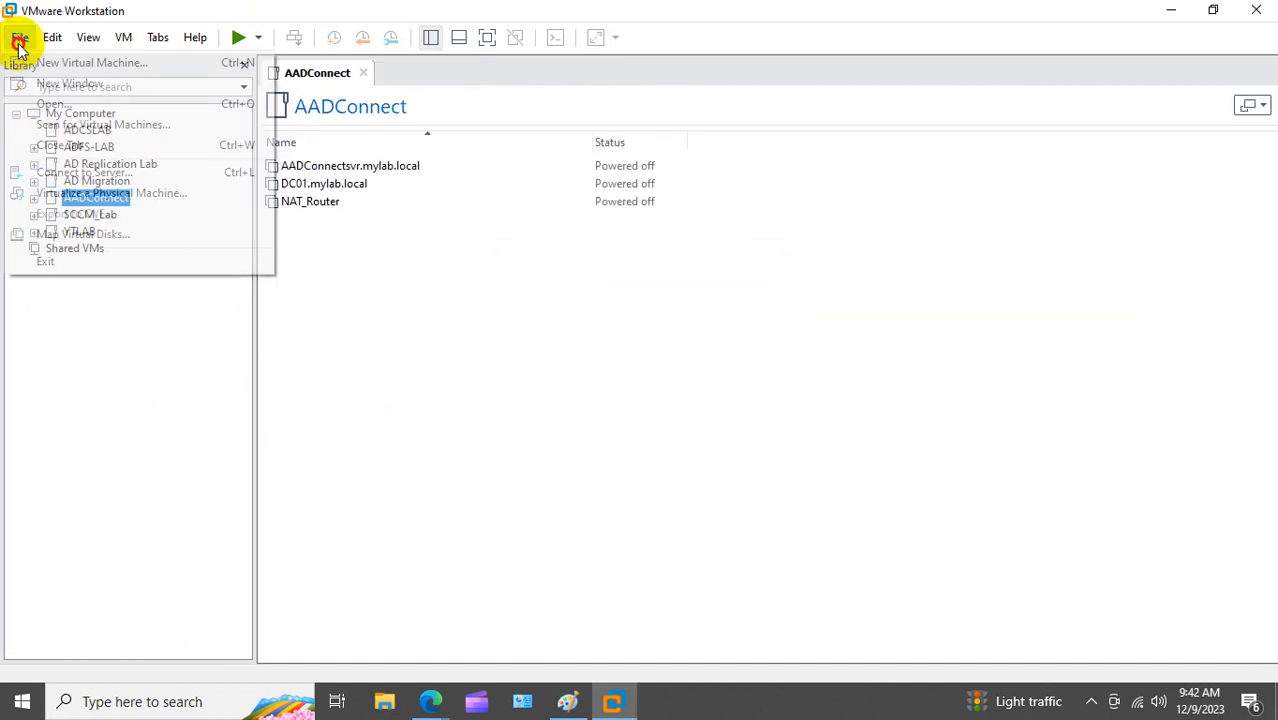
Step: Start a custom new VM from the Windows Server 2012 R2 ISO, skipping the product key
left_click(30, 62)
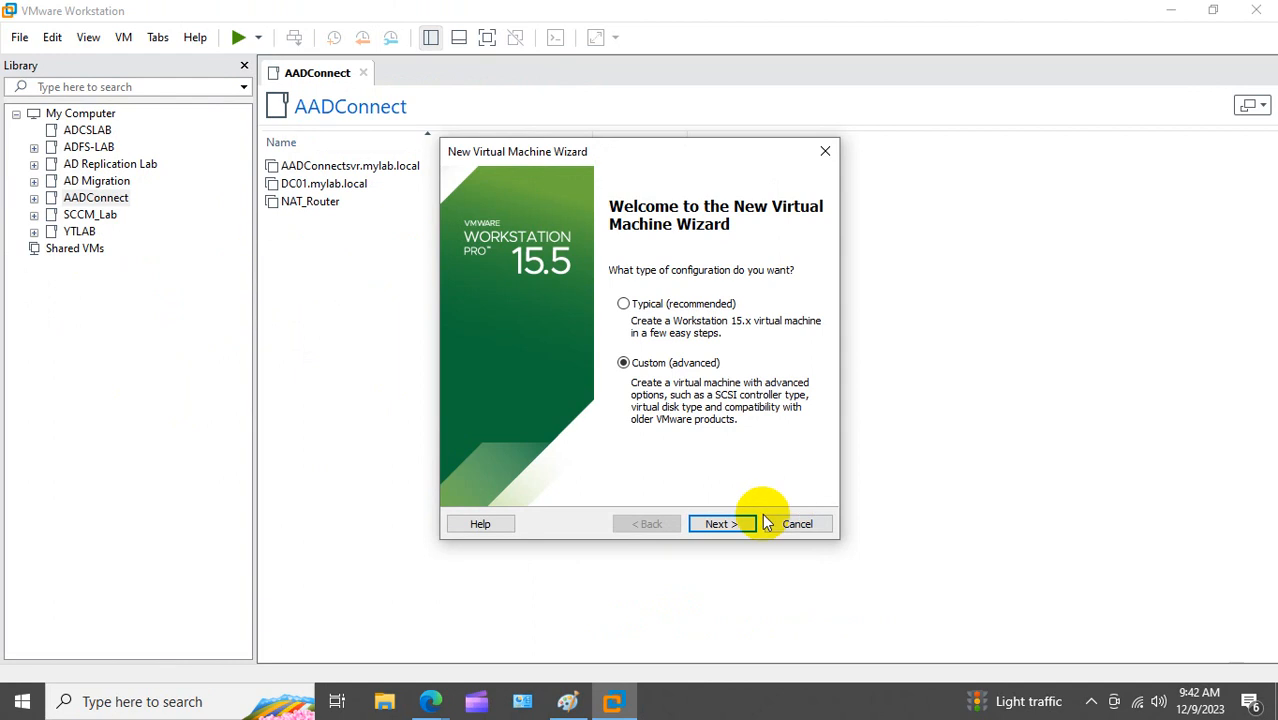
left_click(733, 524)
left_click(736, 528)
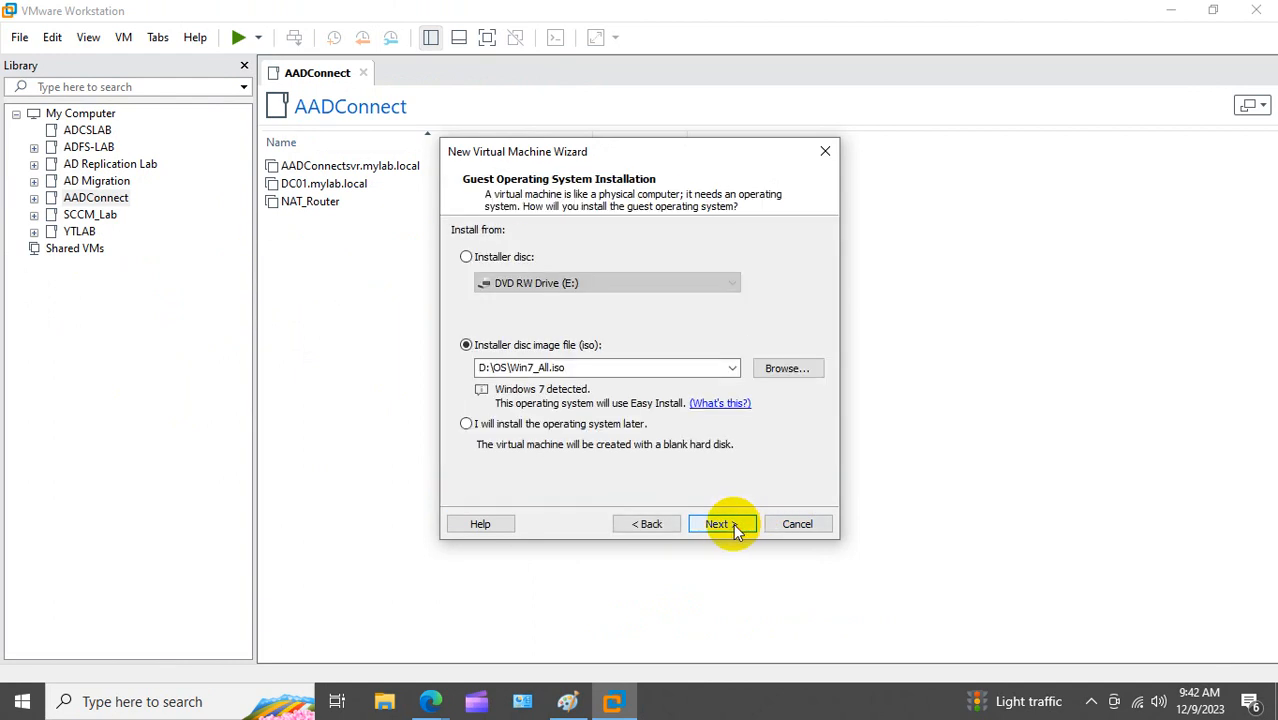
left_click(732, 368)
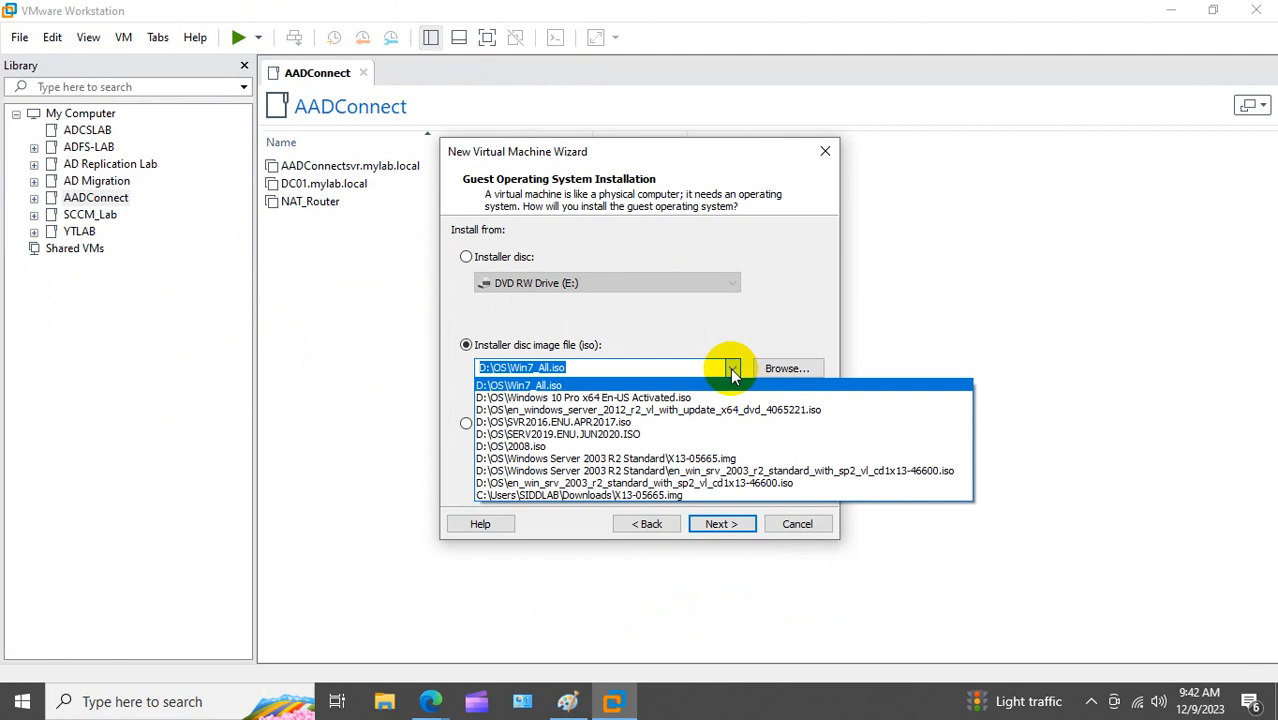
left_click(594, 412)
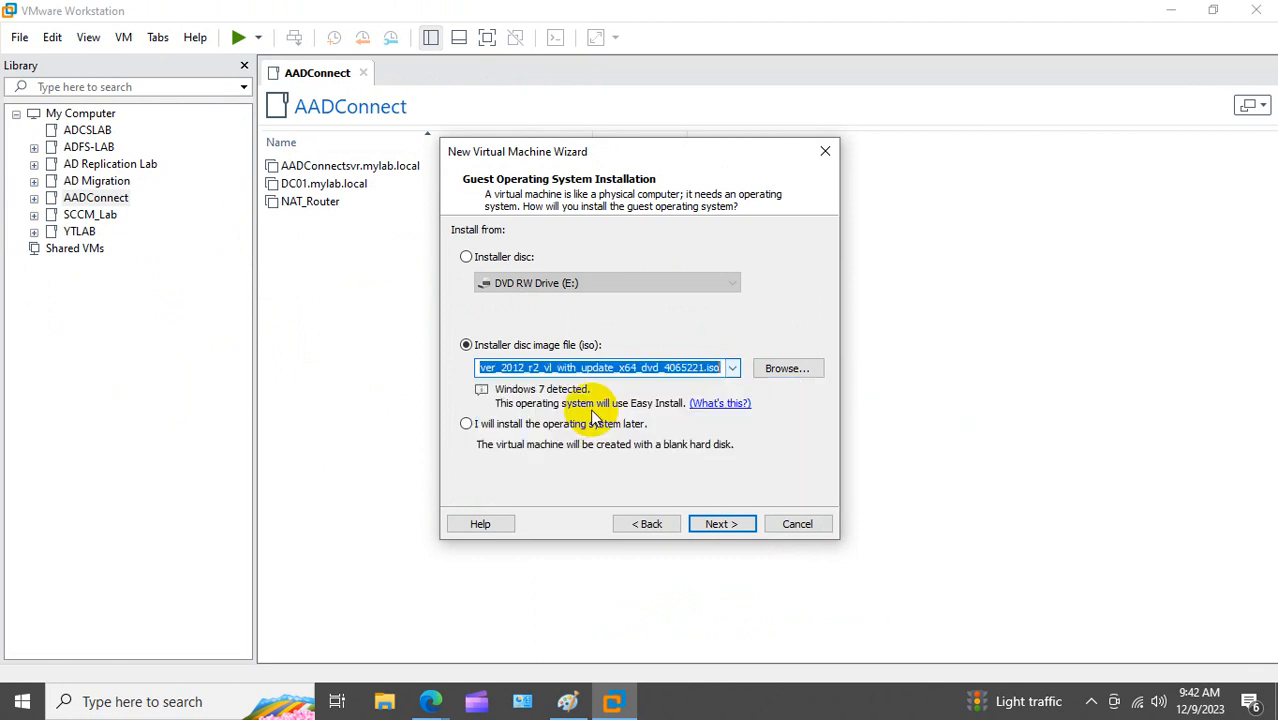
left_click(720, 525)
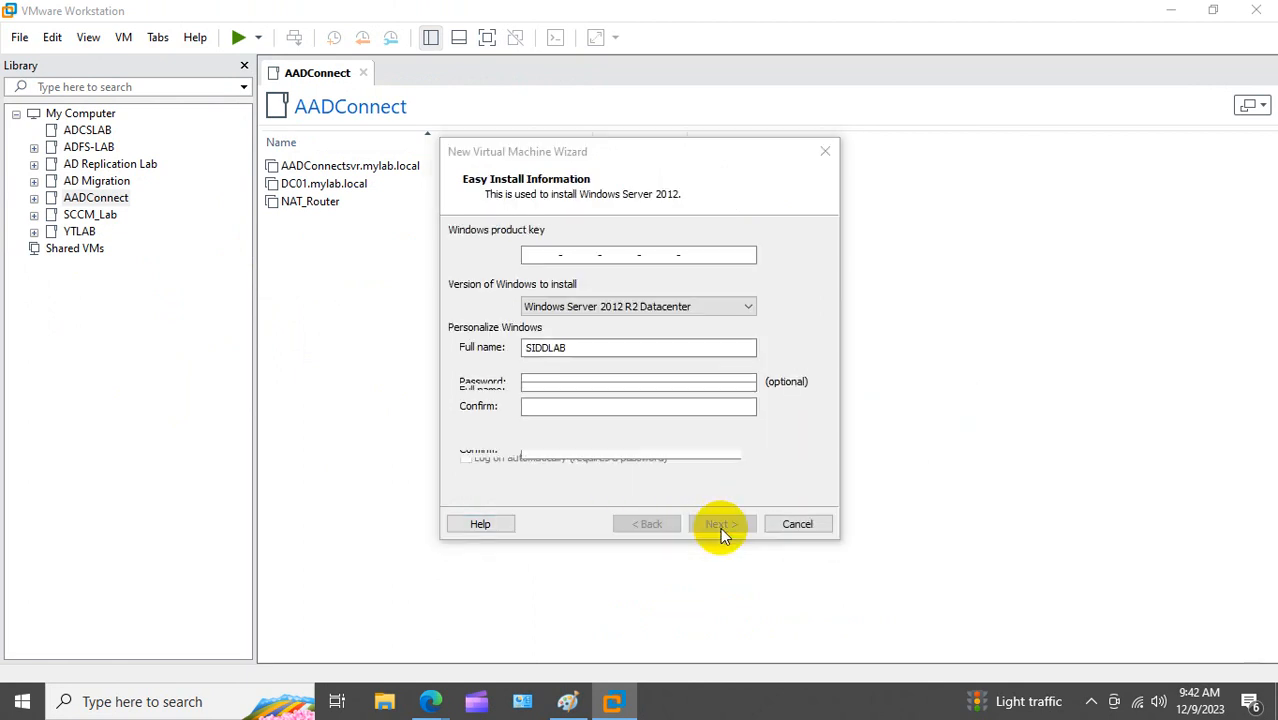
left_click(720, 527)
left_click(687, 387)
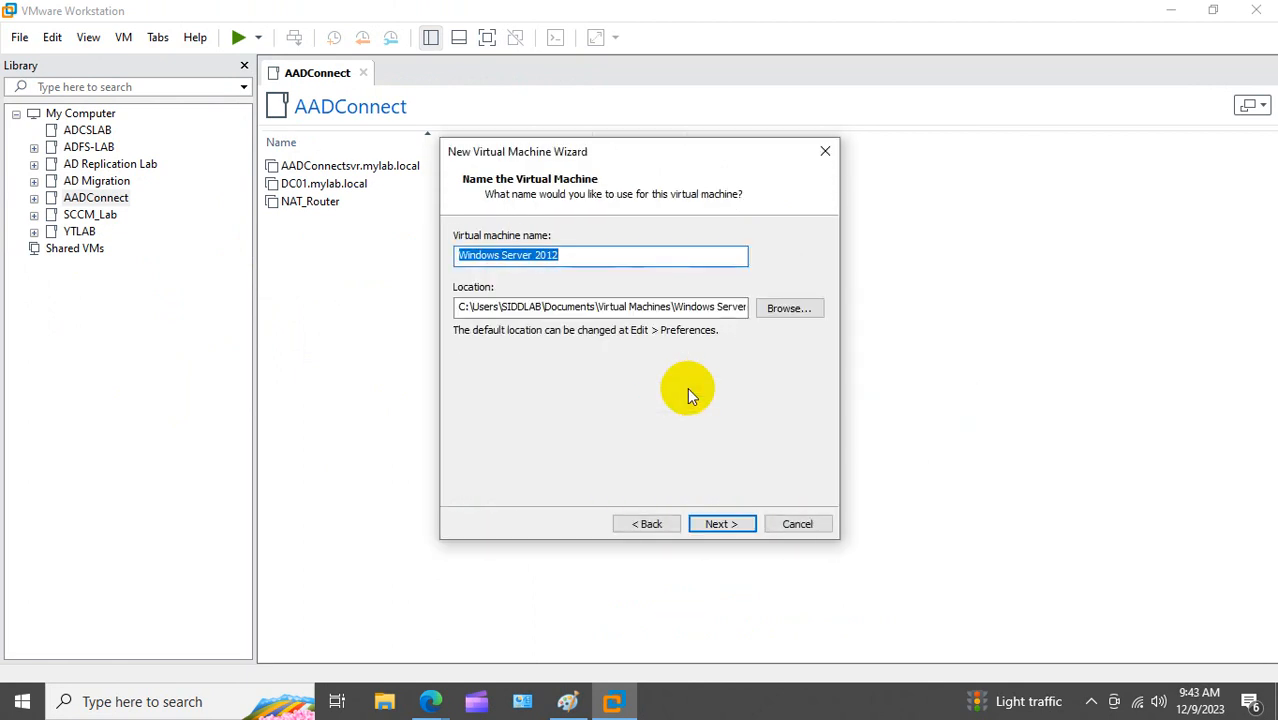
Step: Name the VM DC01.mylab.local and change its storage location to drive F:
type("DC01")
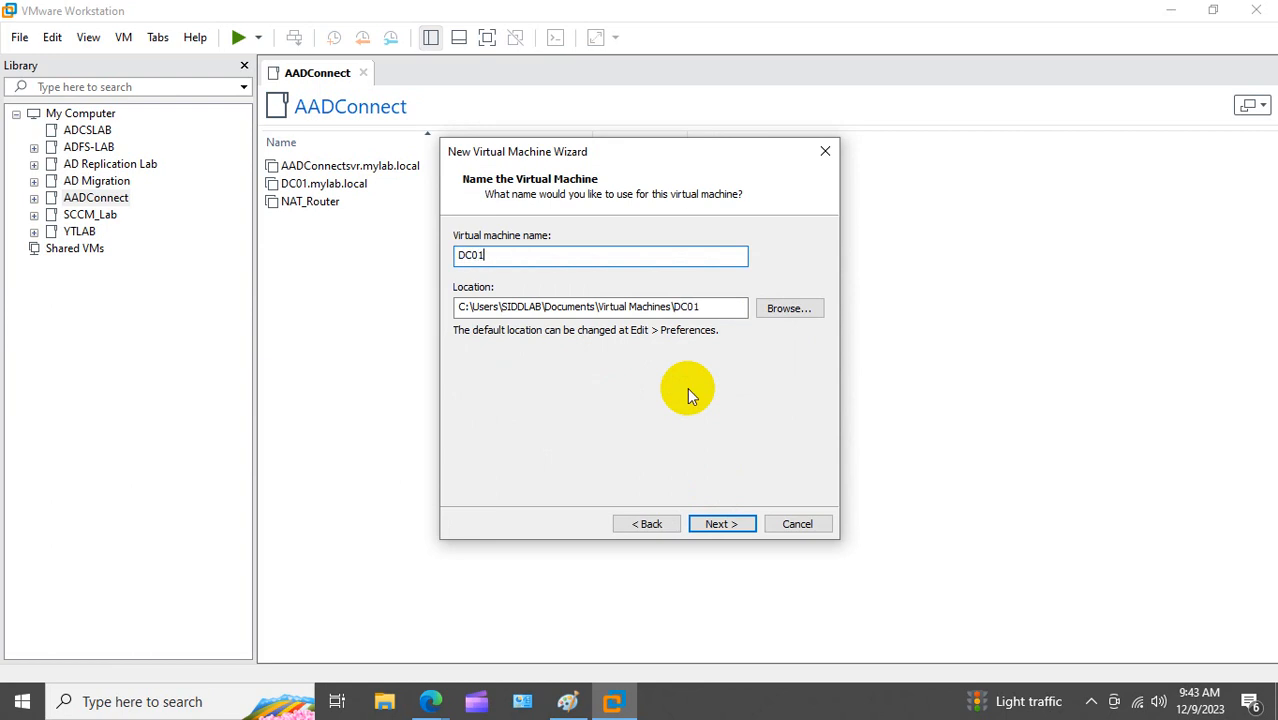
type(".mylab.local")
left_click(460, 307)
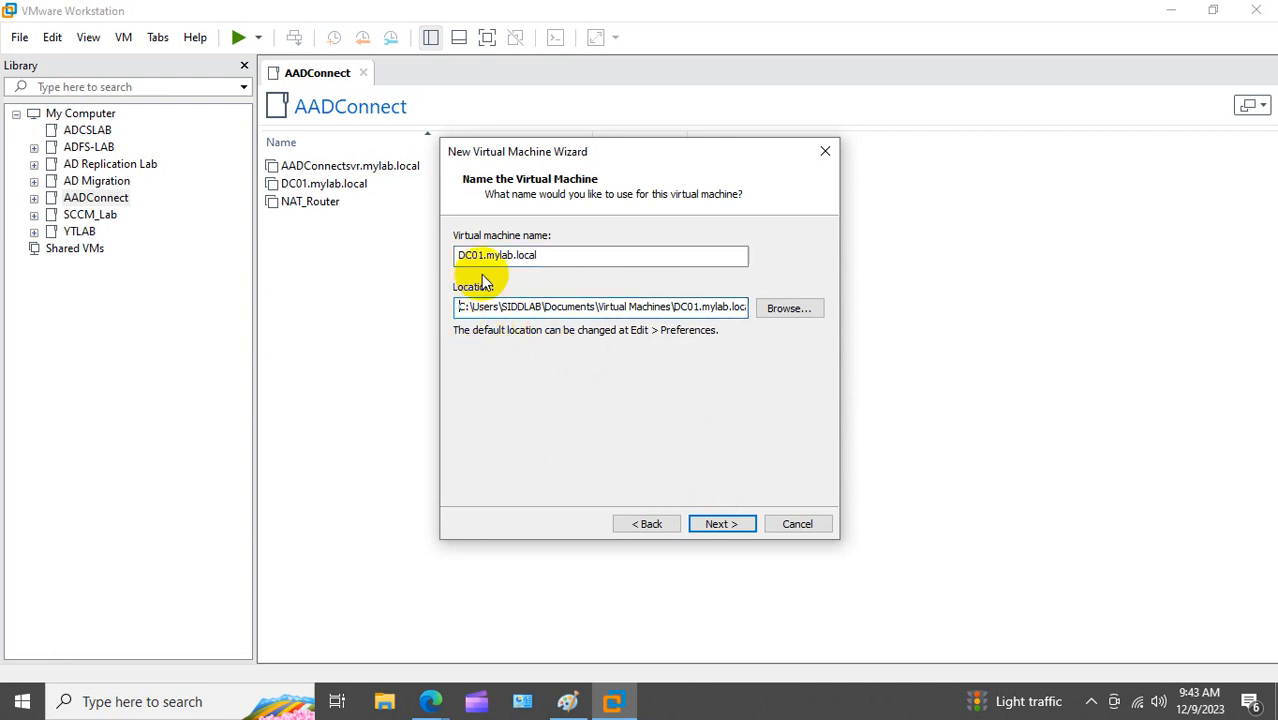
key("Delete")
key("Delete")
type("F")
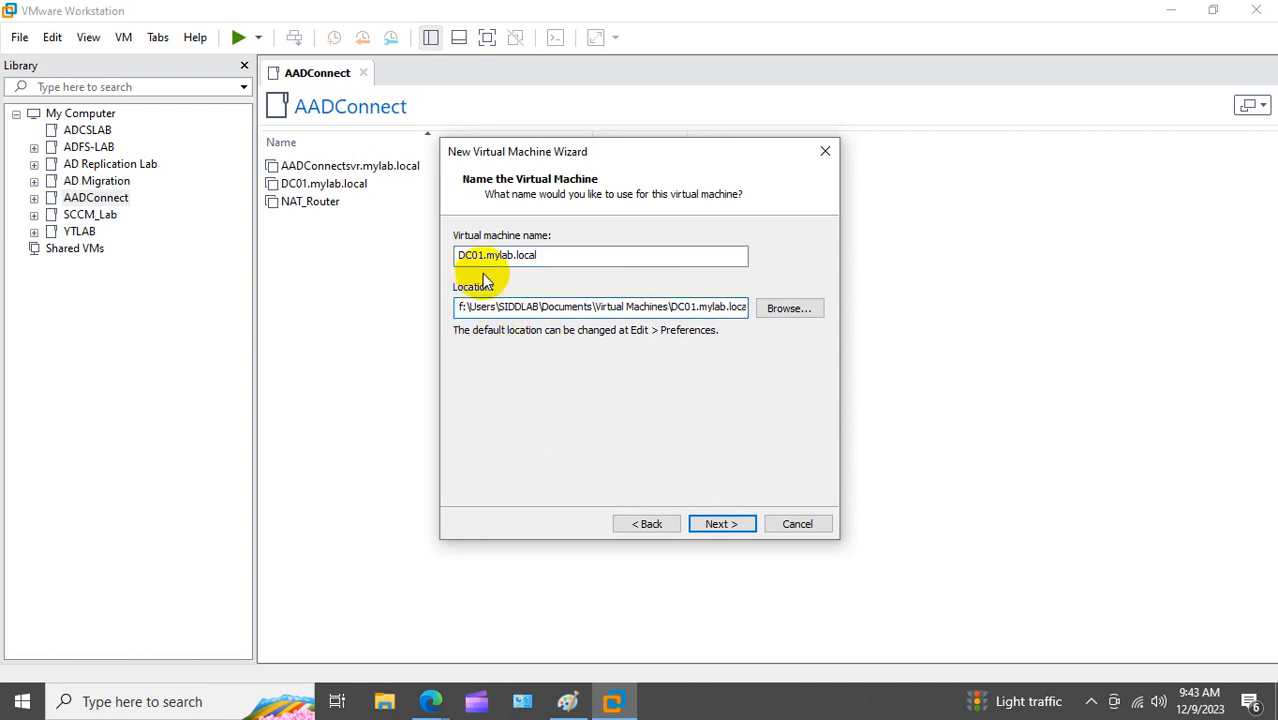
left_click(716, 522)
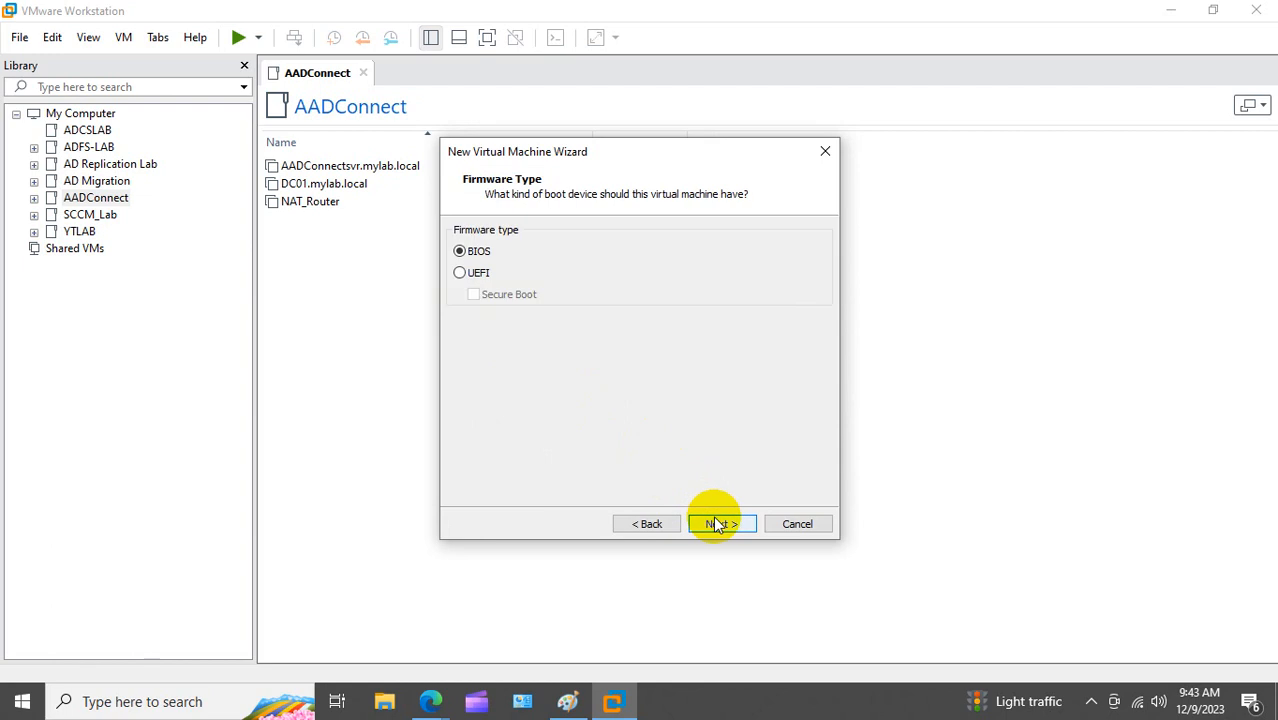
Step: Keep BIOS firmware, set 2 cores per processor and raise memory to 4388 MB
left_click(716, 524)
left_click(657, 270)
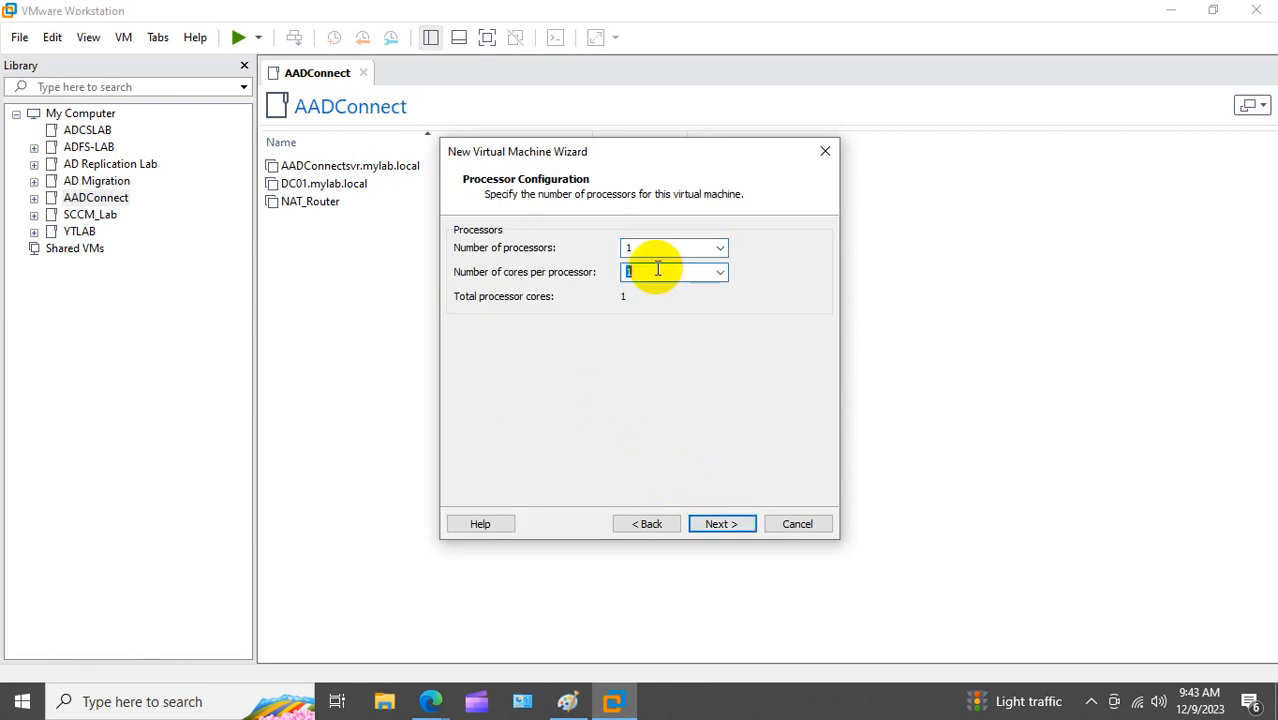
left_click(719, 526)
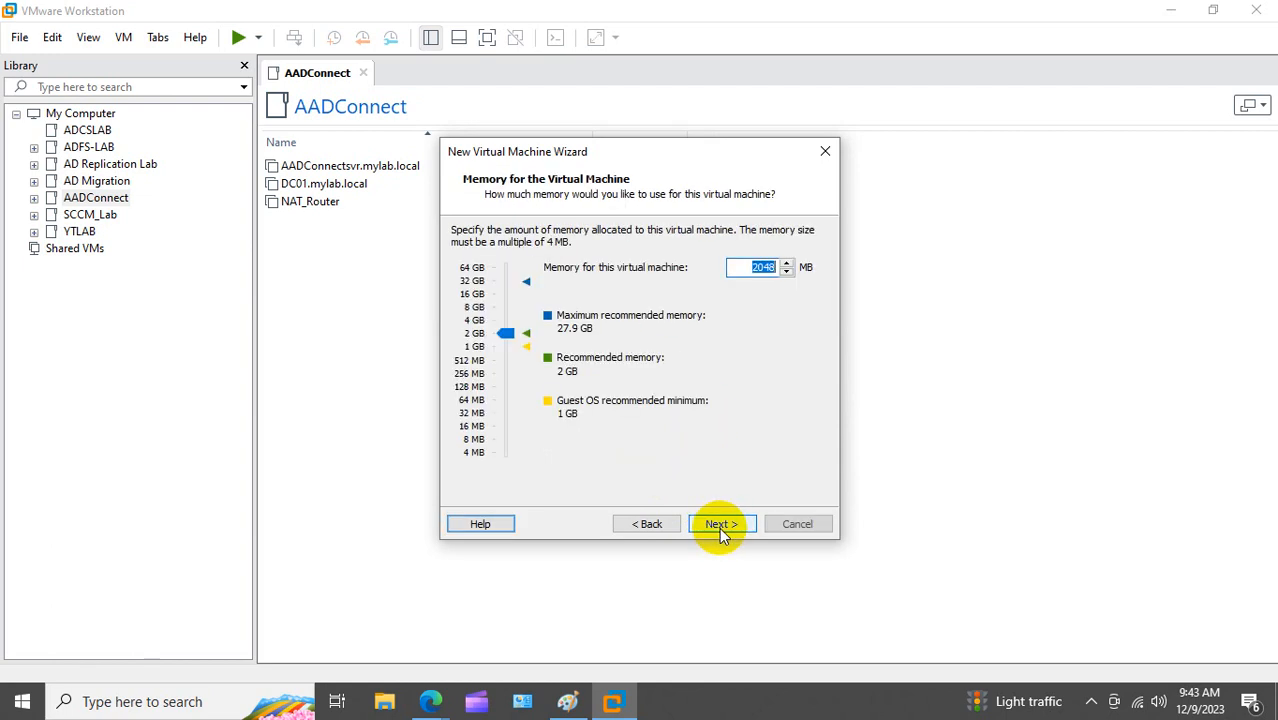
left_click(503, 333)
left_click_drag(503, 333, 511, 320)
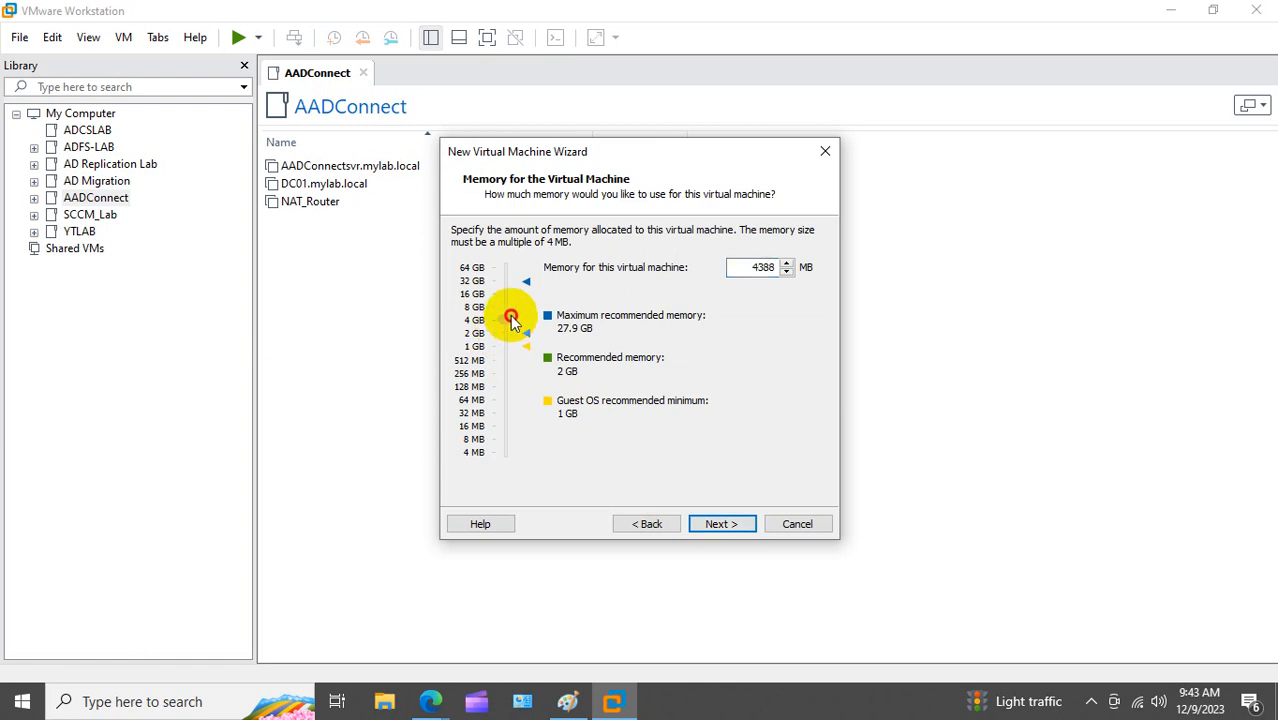
left_click(720, 524)
Step: Accept default network, controller and disk types, add a 40 GB single-file disk, and finish
left_click(720, 524)
left_click(722, 525)
left_click(721, 525)
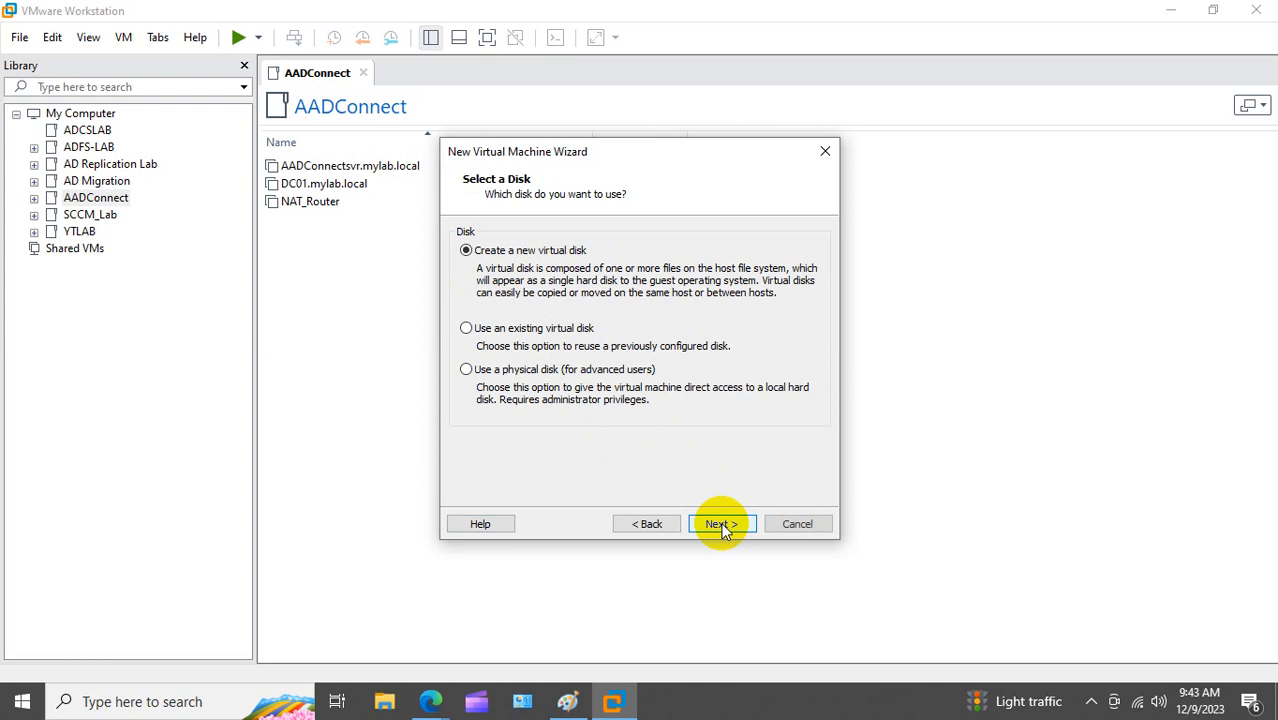
left_click(721, 525)
type("40")
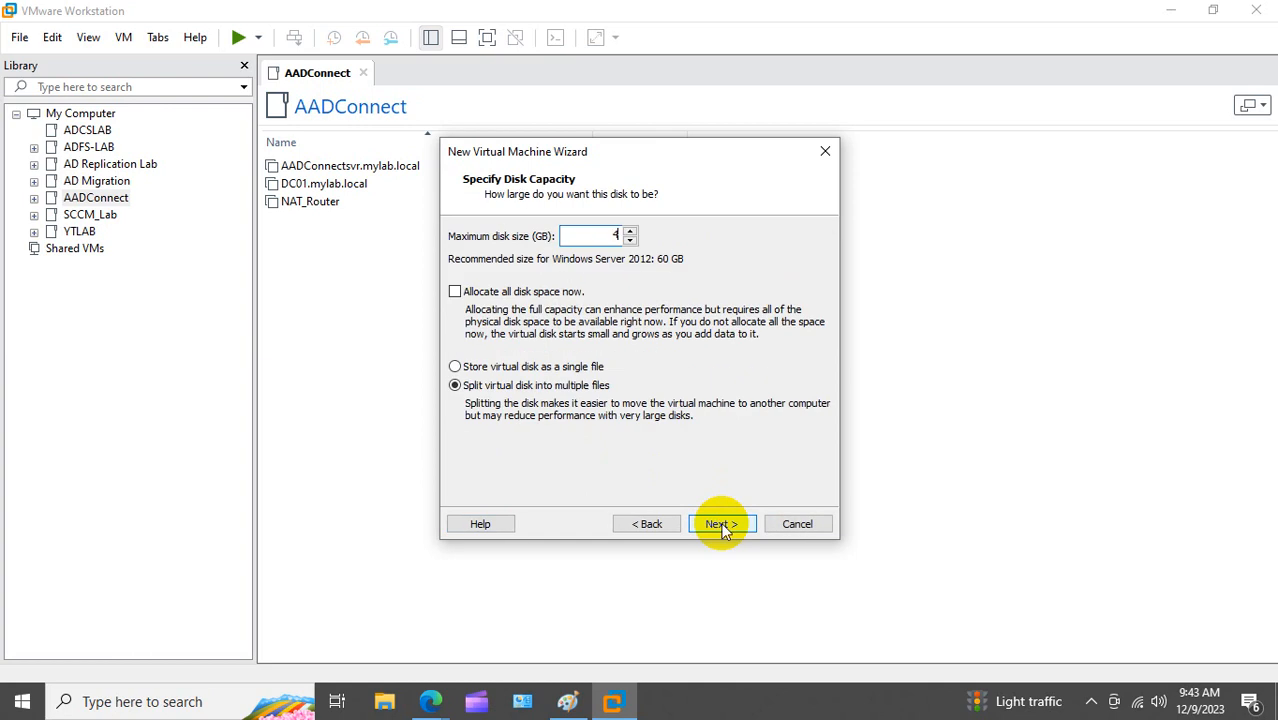
left_click(512, 368)
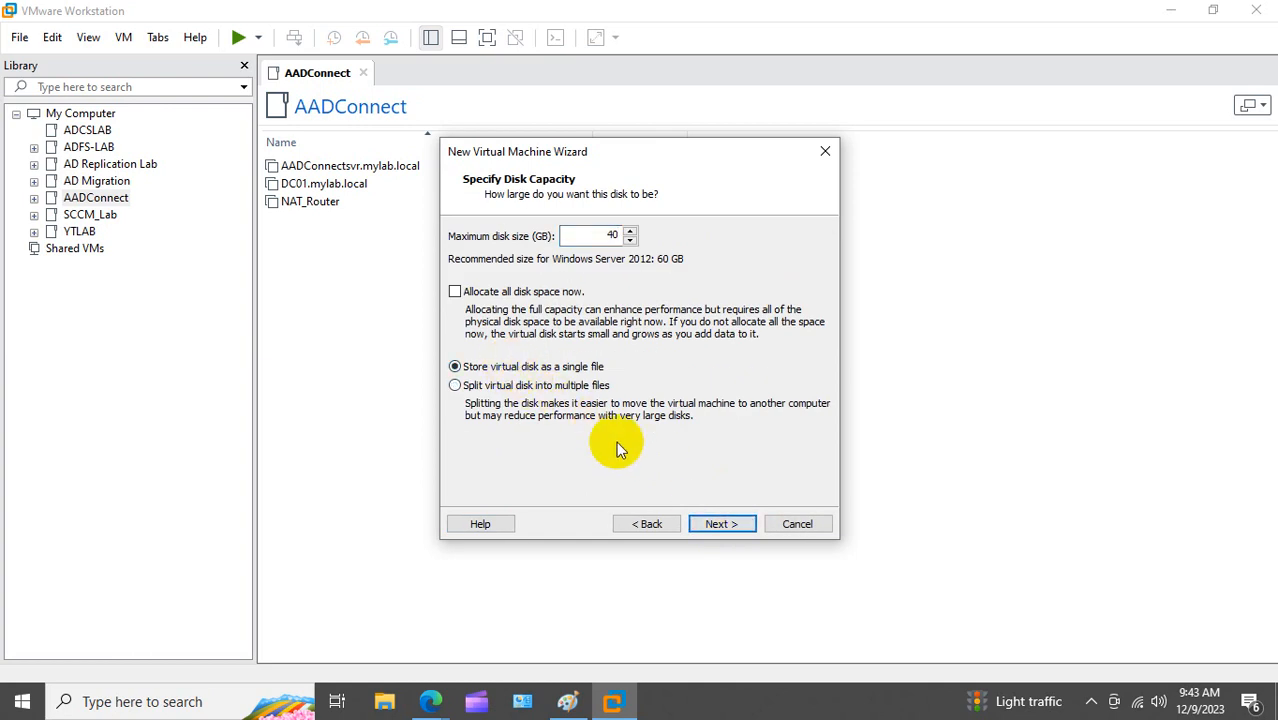
left_click(730, 524)
left_click(731, 524)
left_click(724, 524)
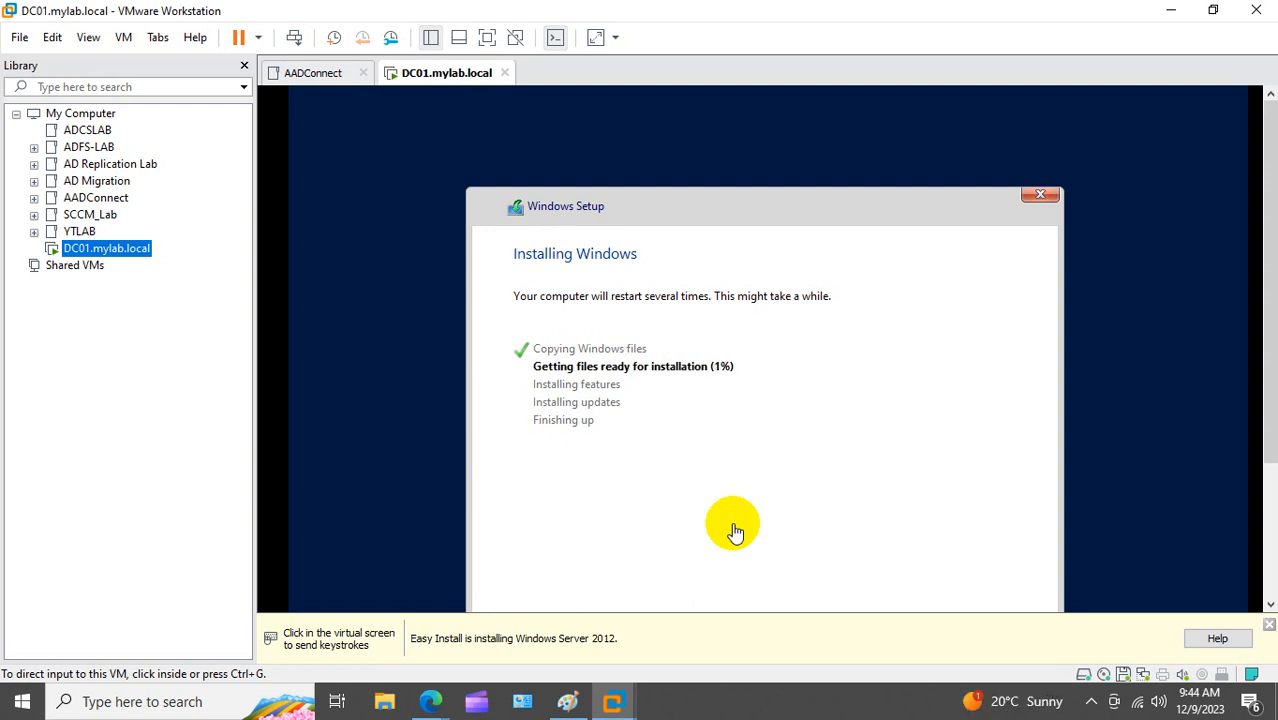
Step: Close the yellow Easy Install notice while Windows Server 2012 R2 installs
left_click(1270, 625)
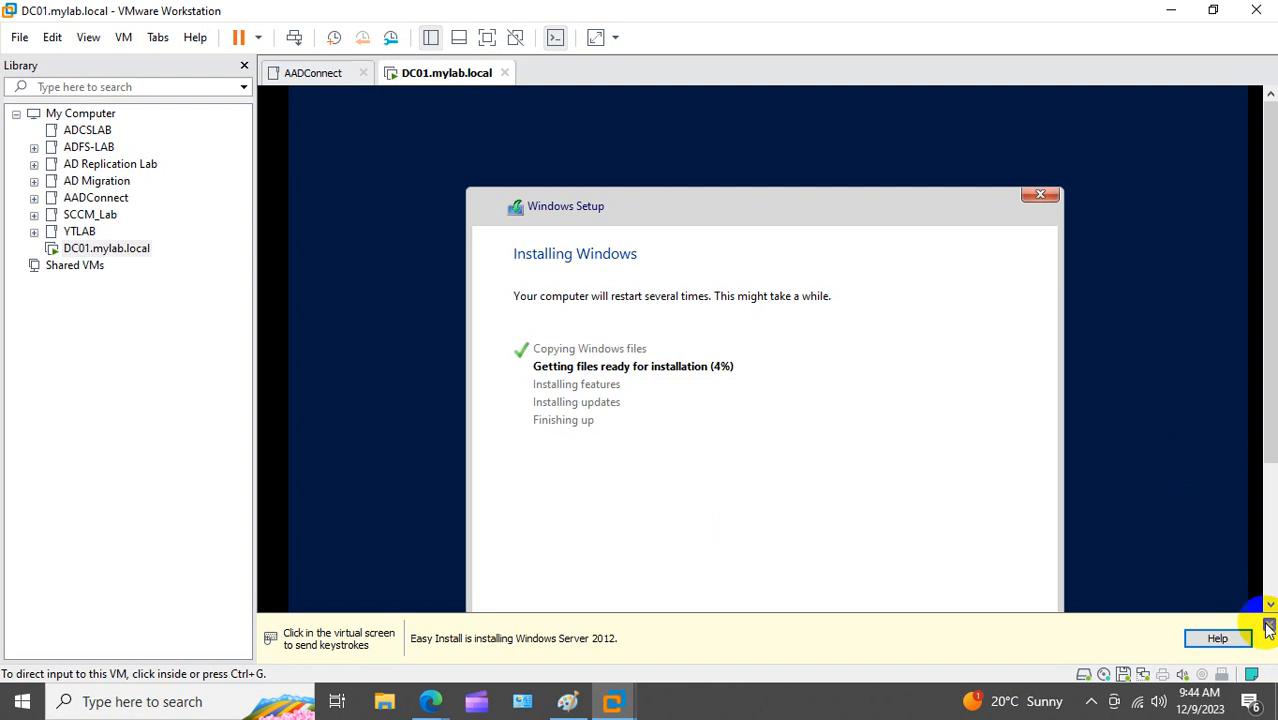
left_click(1268, 625)
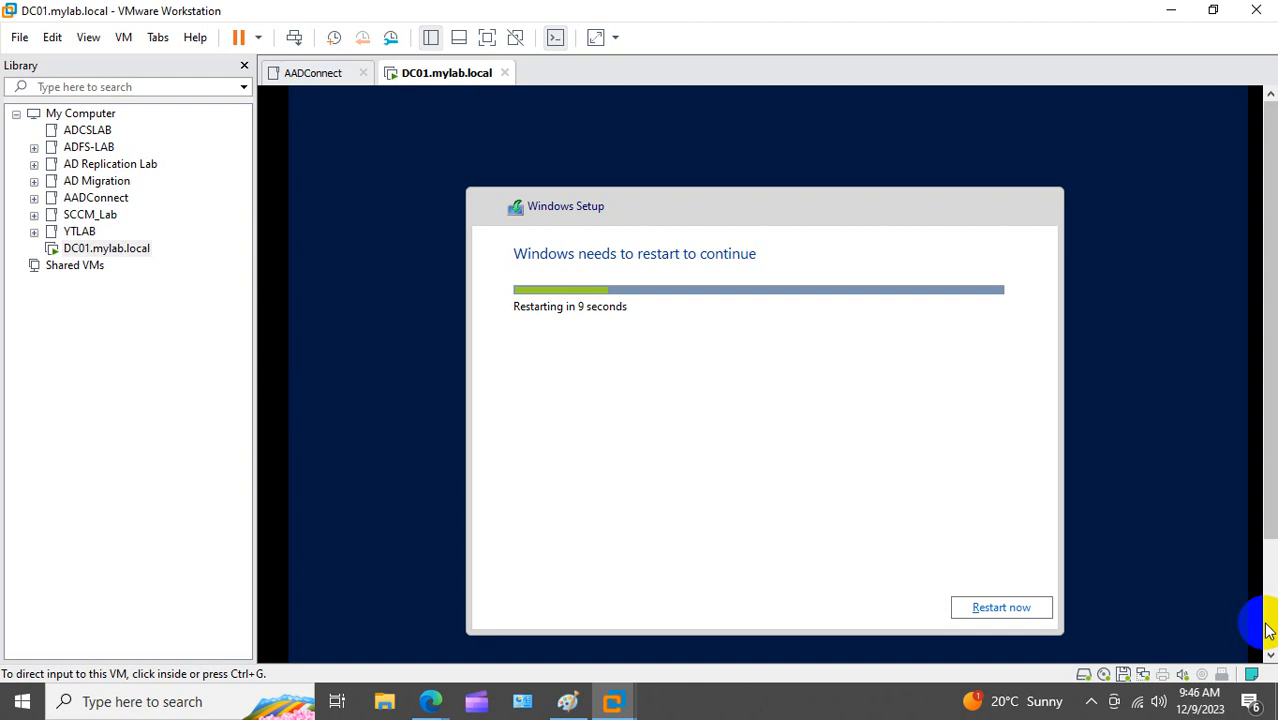
Step: Restart DC01.mylab.local immediately from the Windows Setup restart countdown
left_click(999, 549)
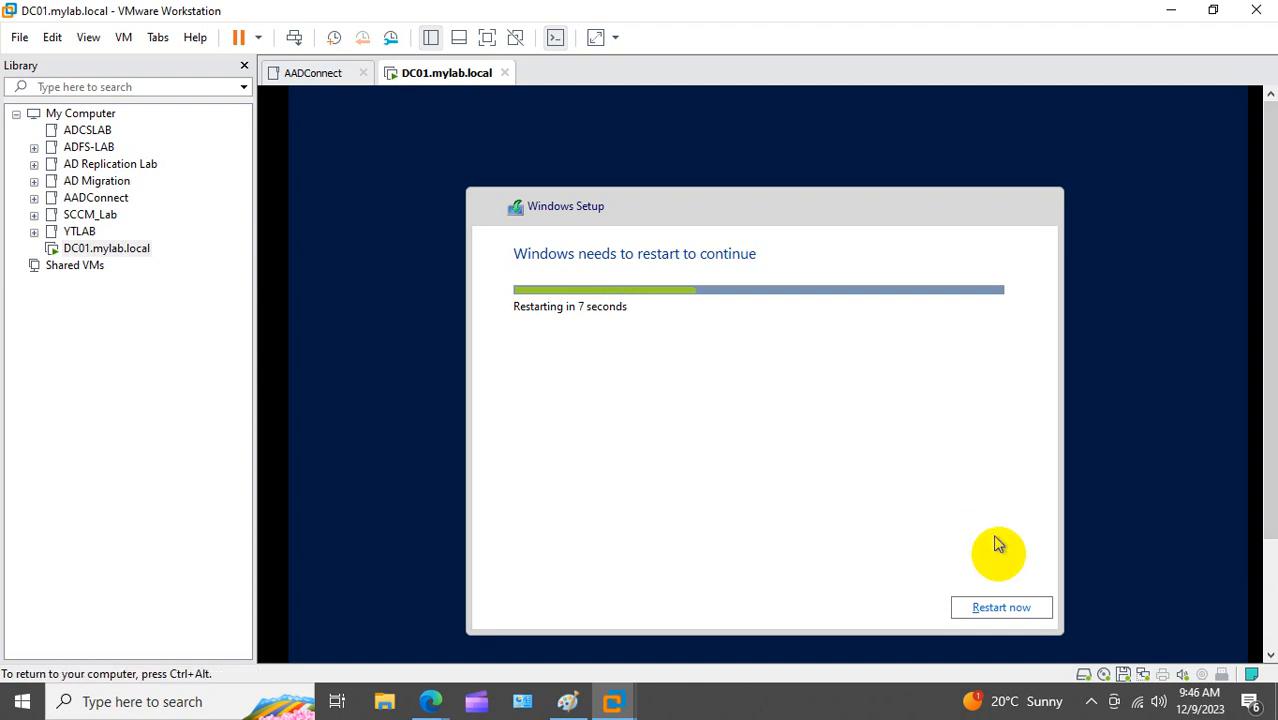
left_click(1001, 607)
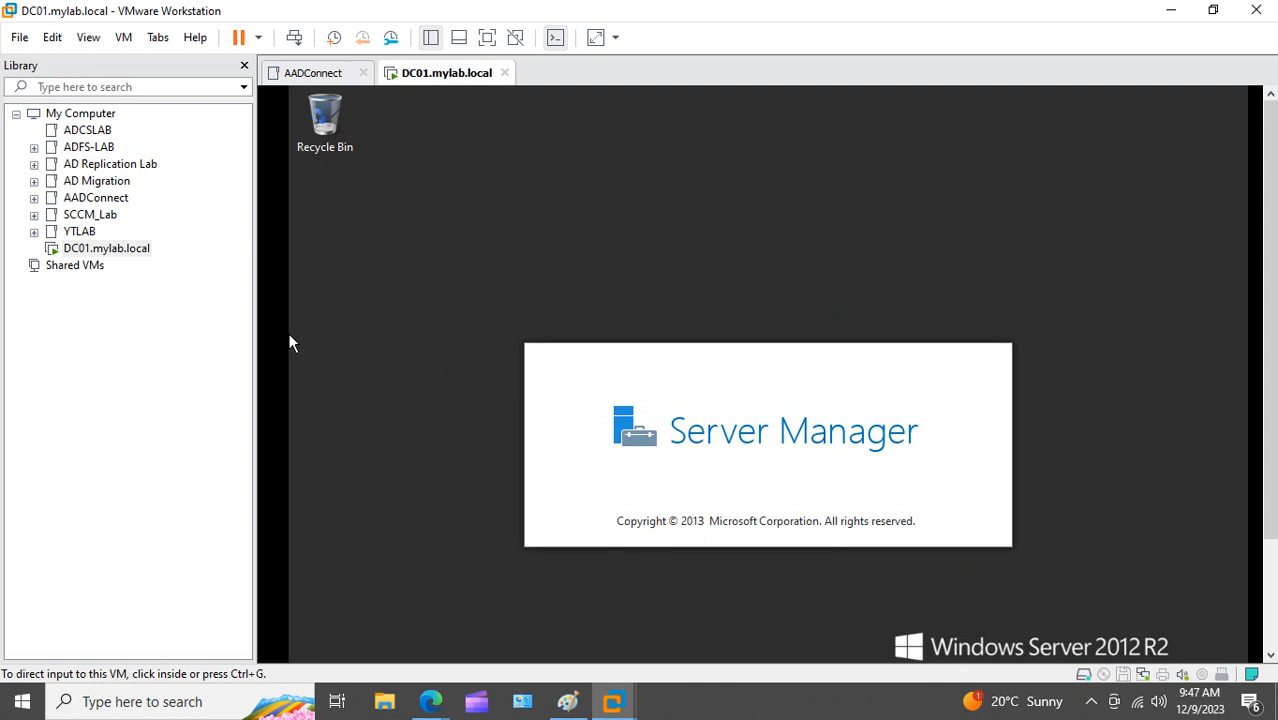
Step: Run 'sysprep' from the DC01 guest's Run prompt to open the Sysprep folder
left_click_drag(1264, 294, 1270, 412)
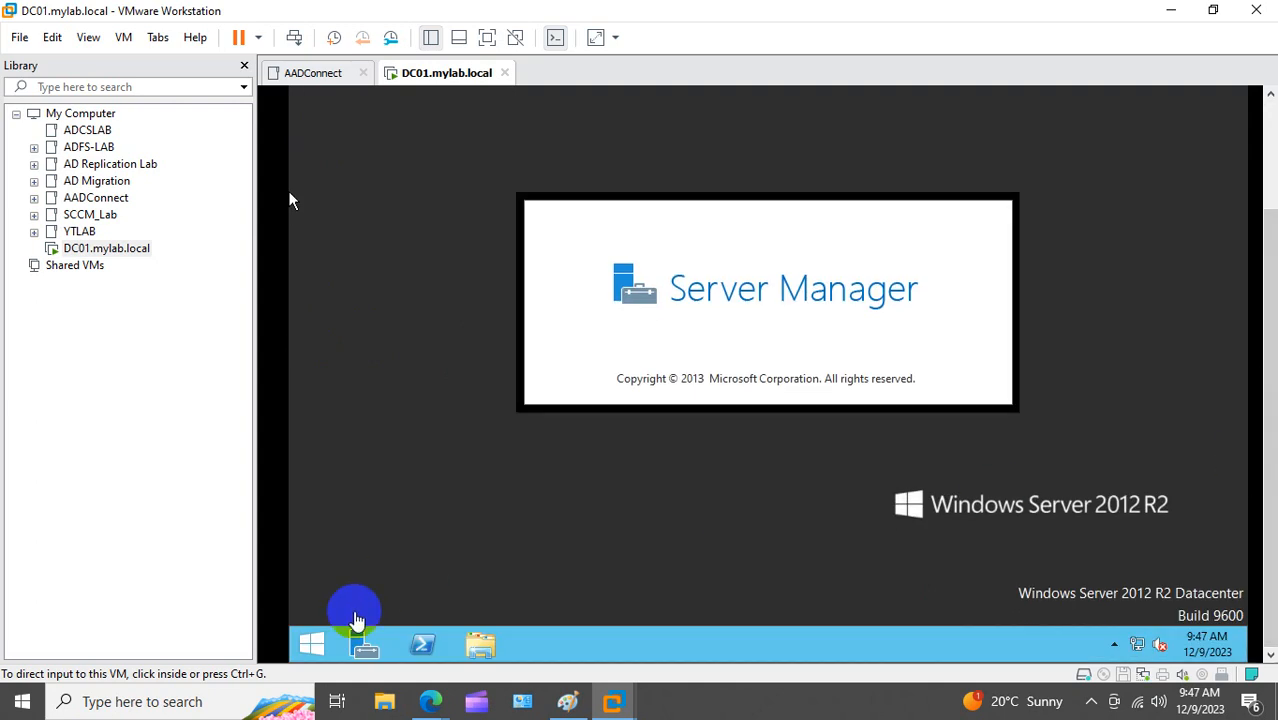
right_click(310, 643)
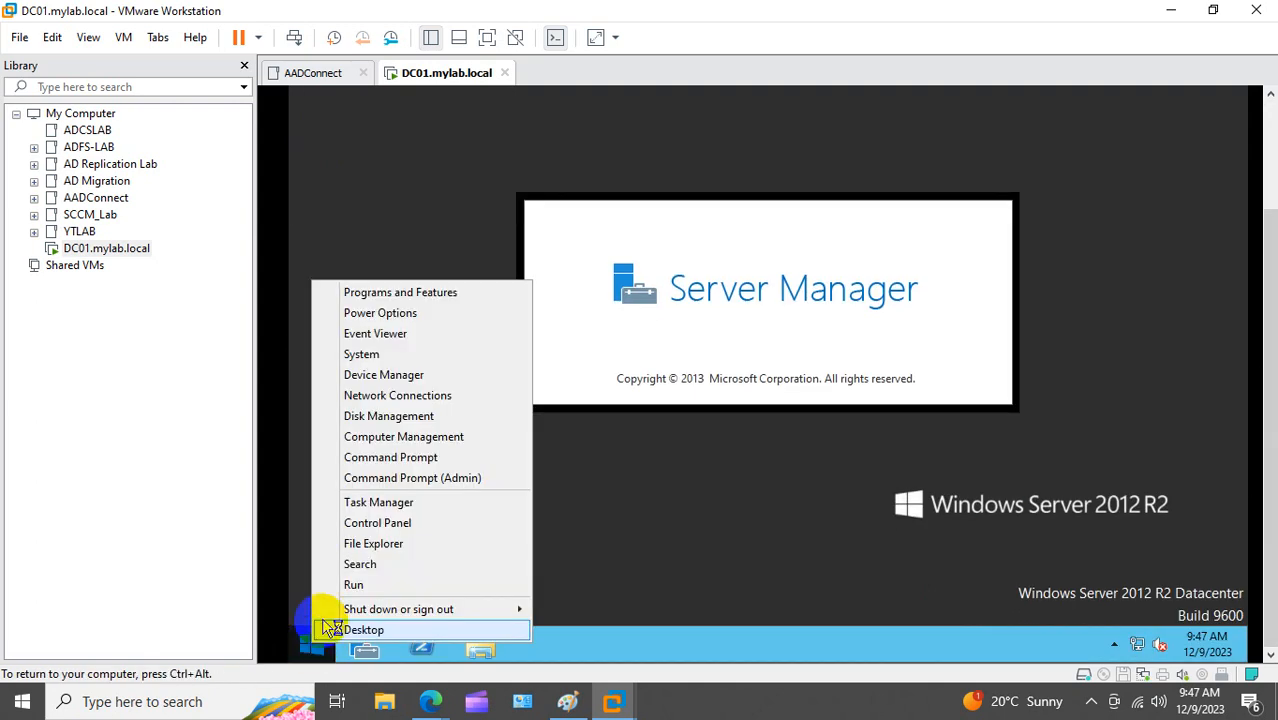
left_click(396, 585)
type("sys")
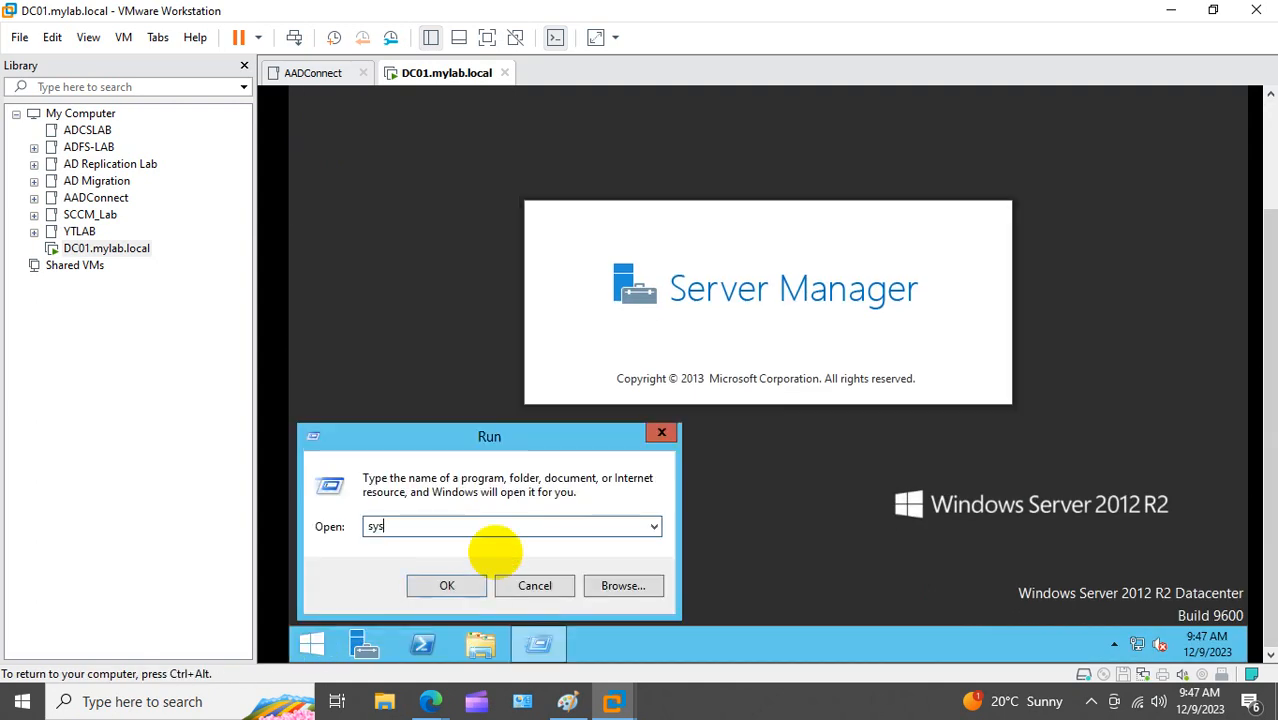
type("prep")
key("Return")
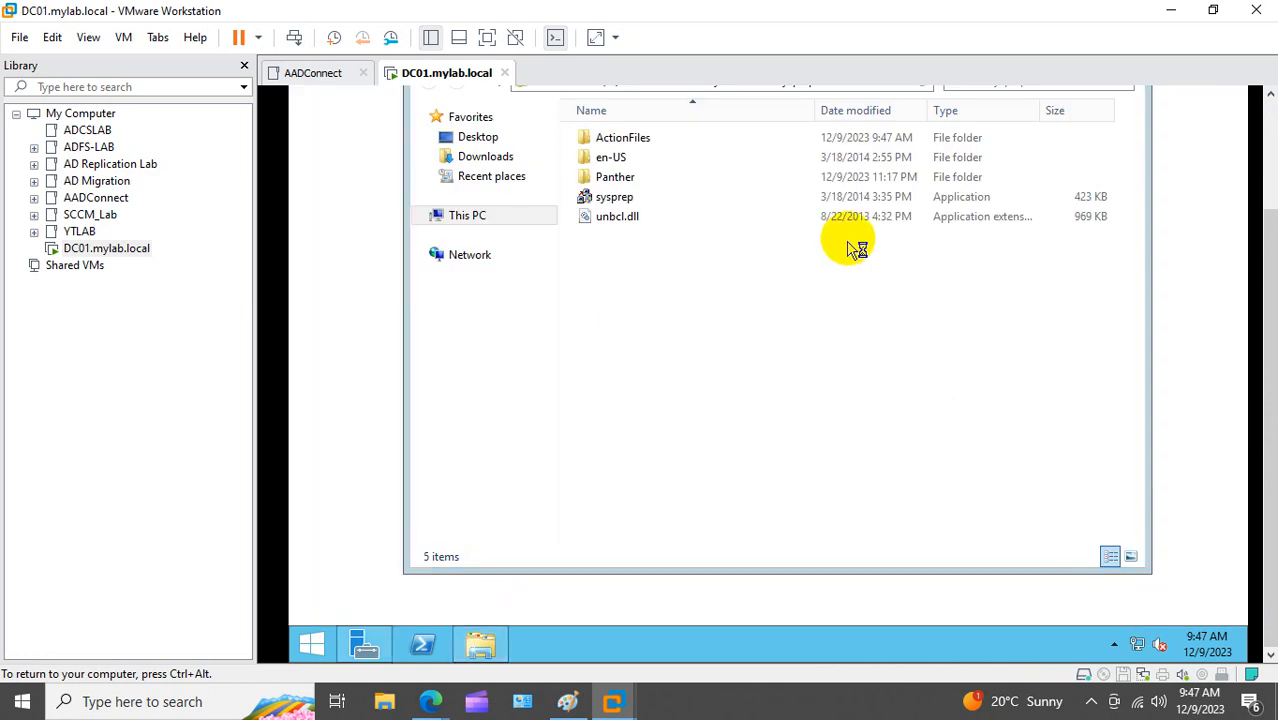
Step: Run the System Preparation Tool on DC01 with Generalize ticked and Shutdown selected
double_click(614, 197)
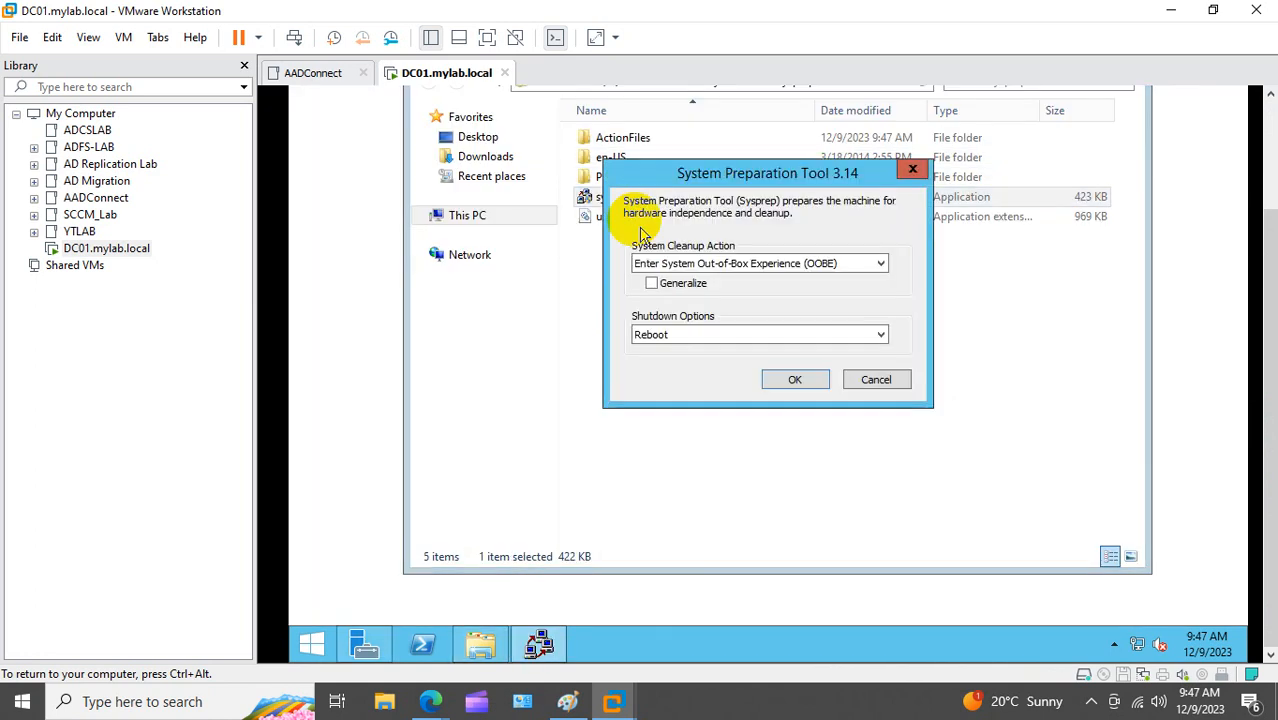
left_click(651, 283)
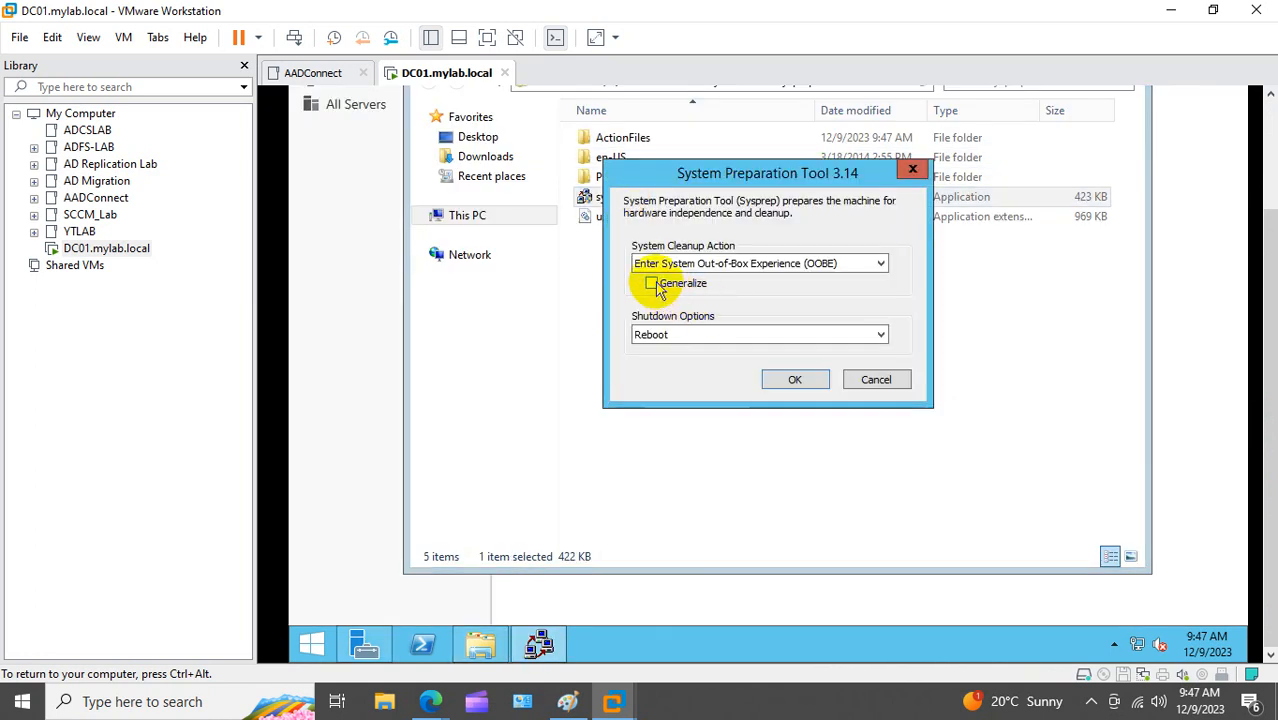
left_click(727, 341)
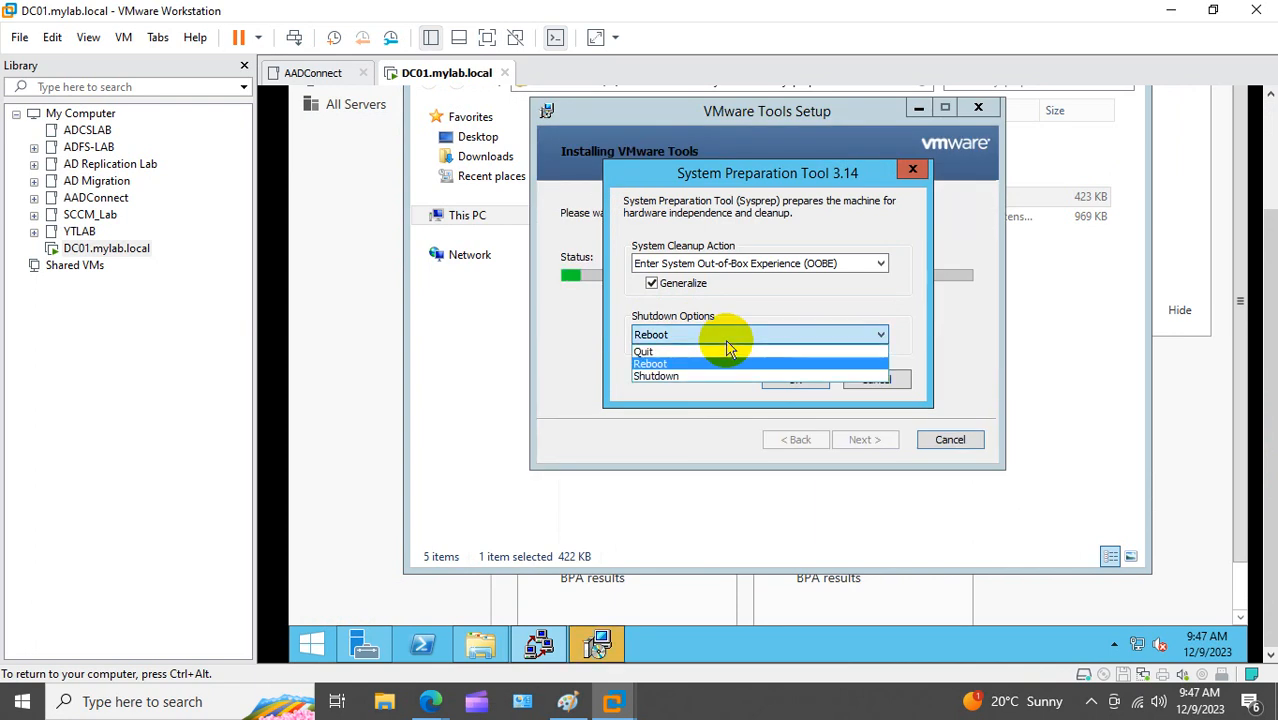
left_click(672, 377)
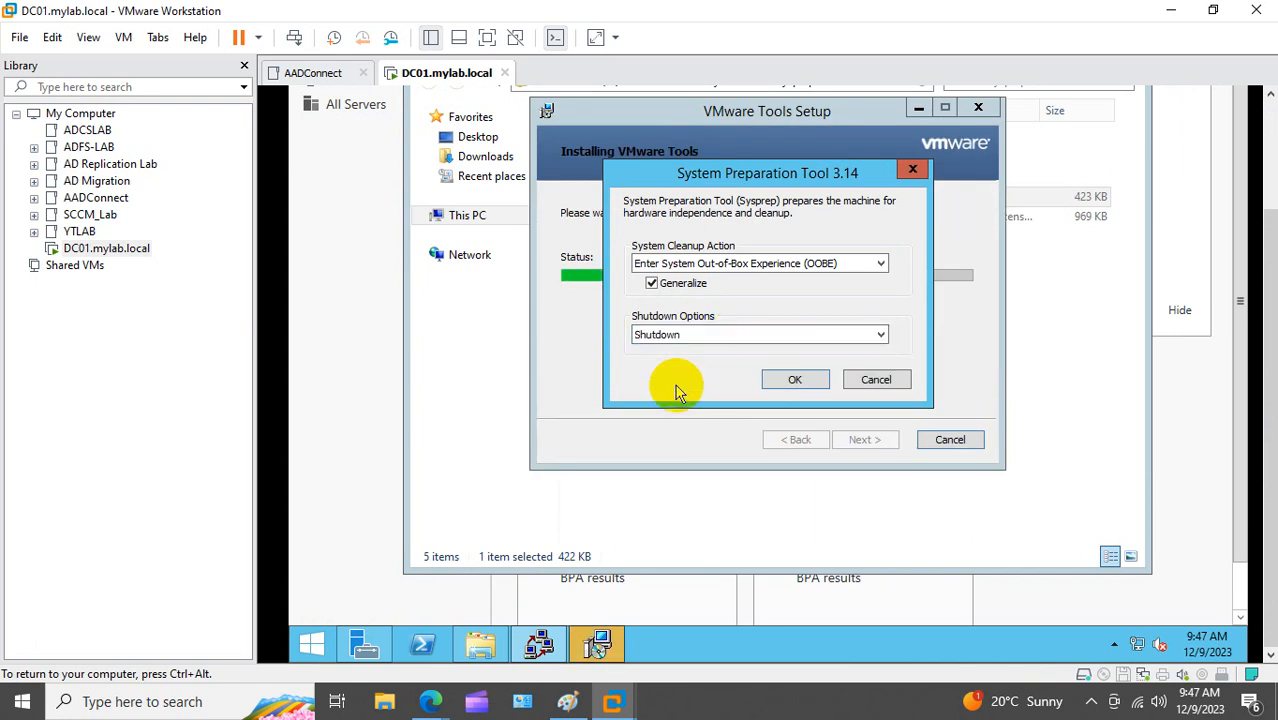
left_click(795, 389)
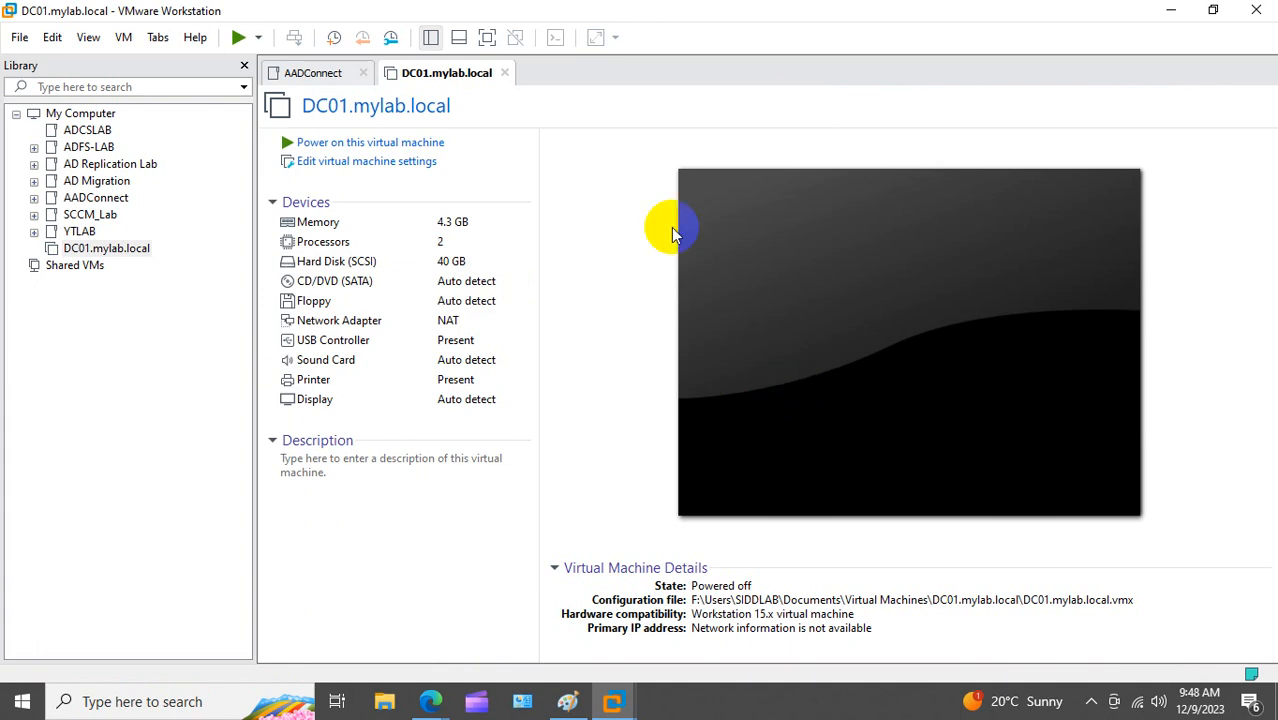
Step: Start a full clone of DC01.mylab.local from its current state
right_click(126, 252)
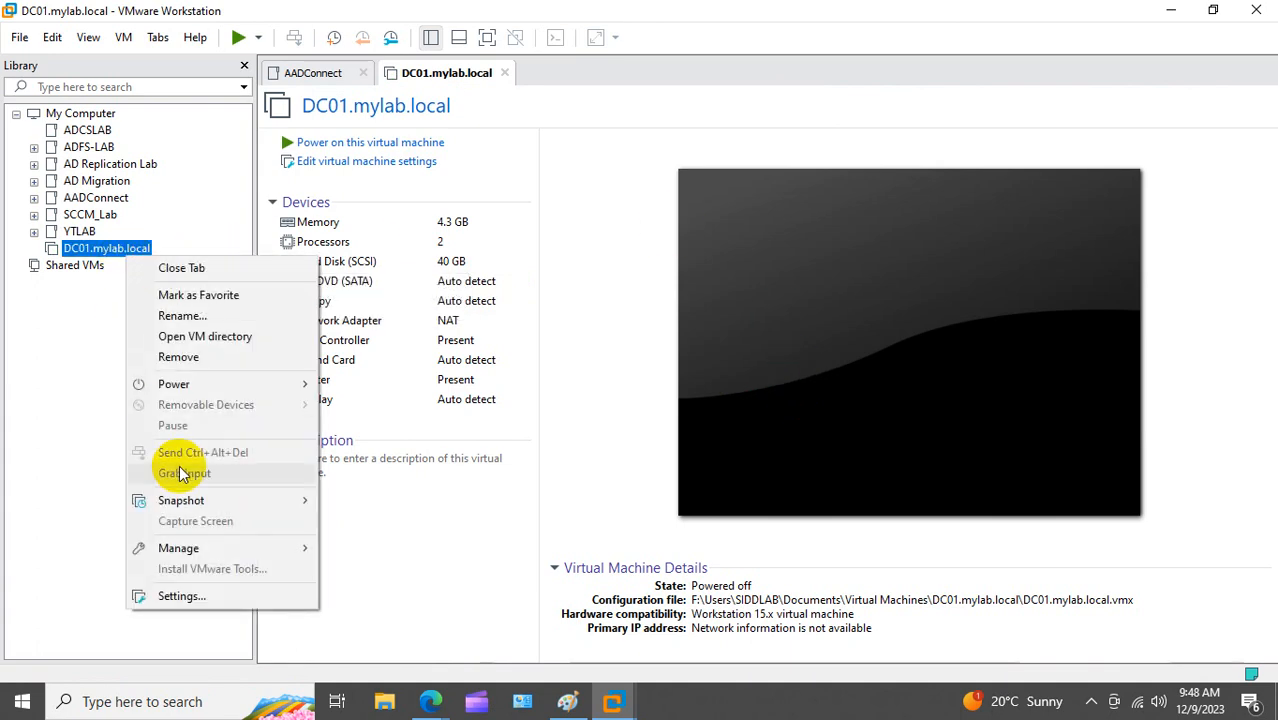
mouse_move(234, 548)
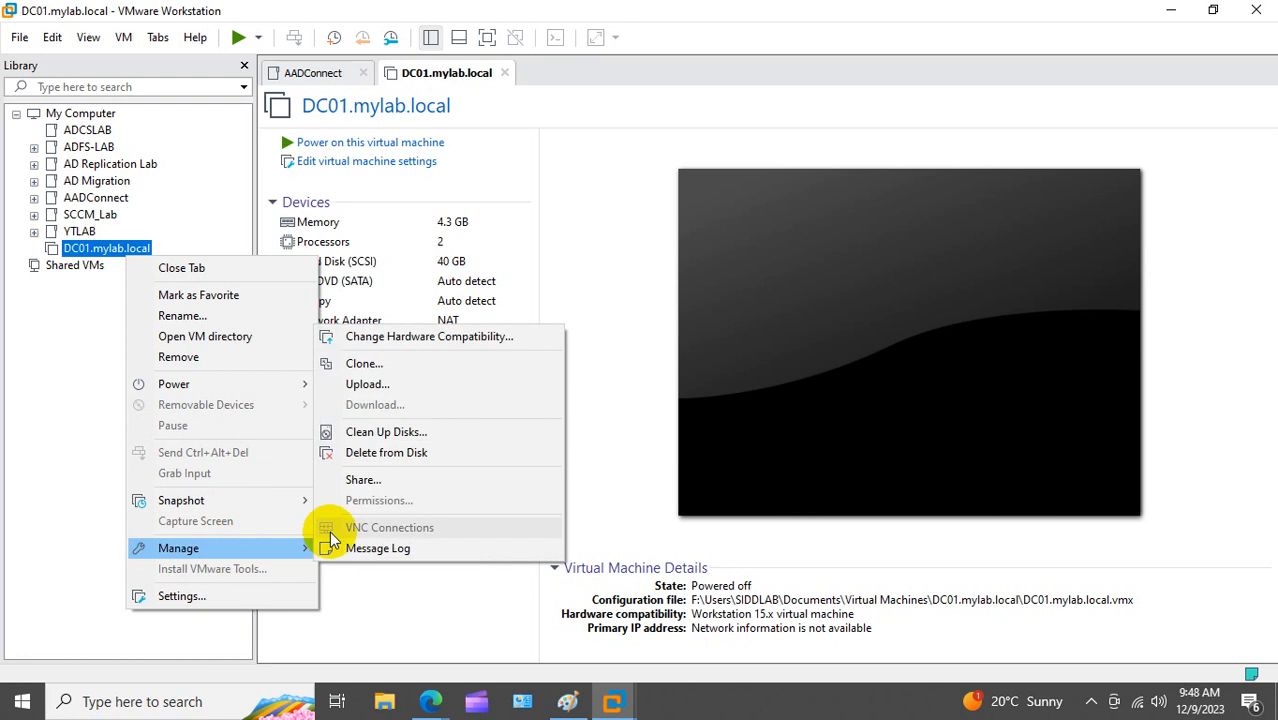
left_click(404, 363)
left_click(716, 500)
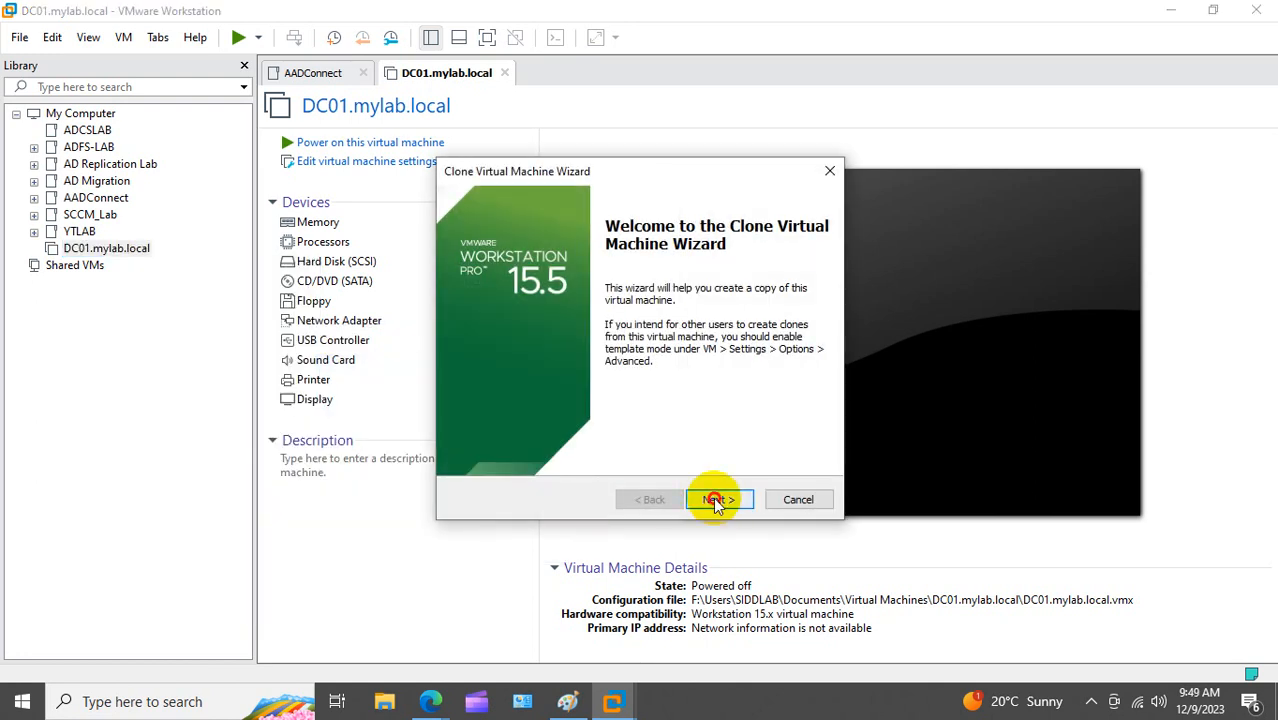
left_click(716, 500)
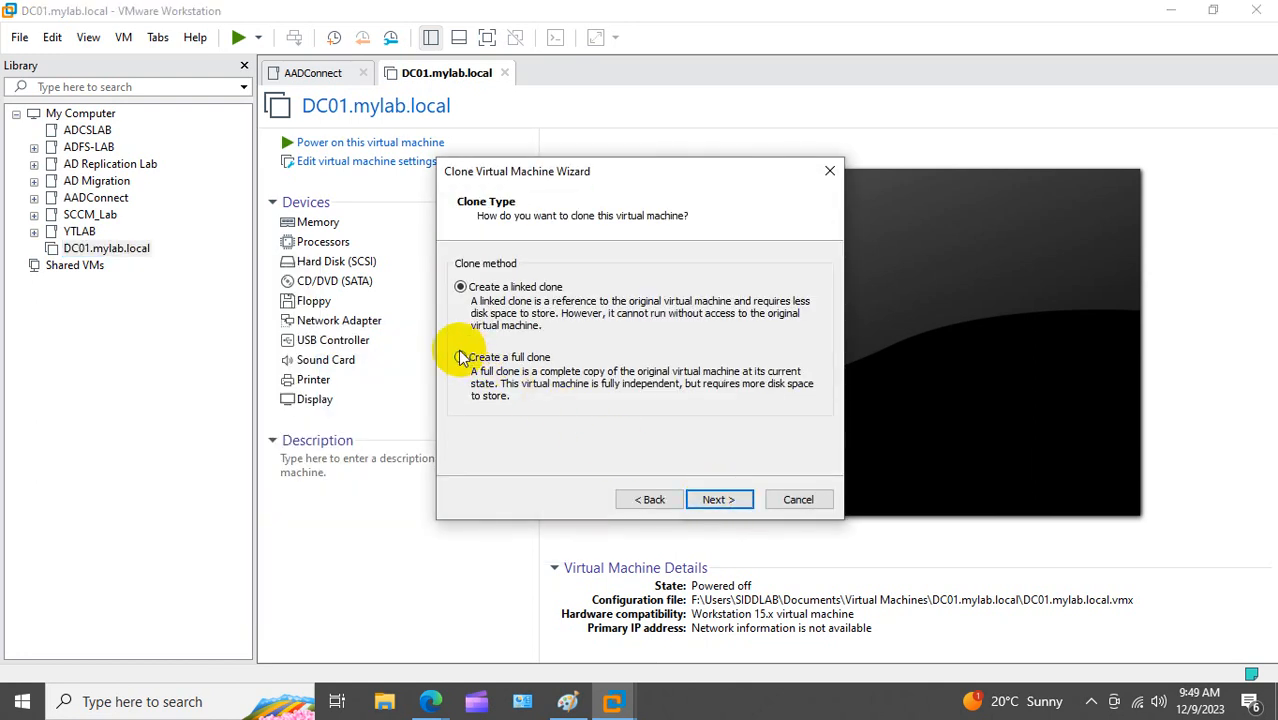
left_click(461, 358)
left_click(720, 500)
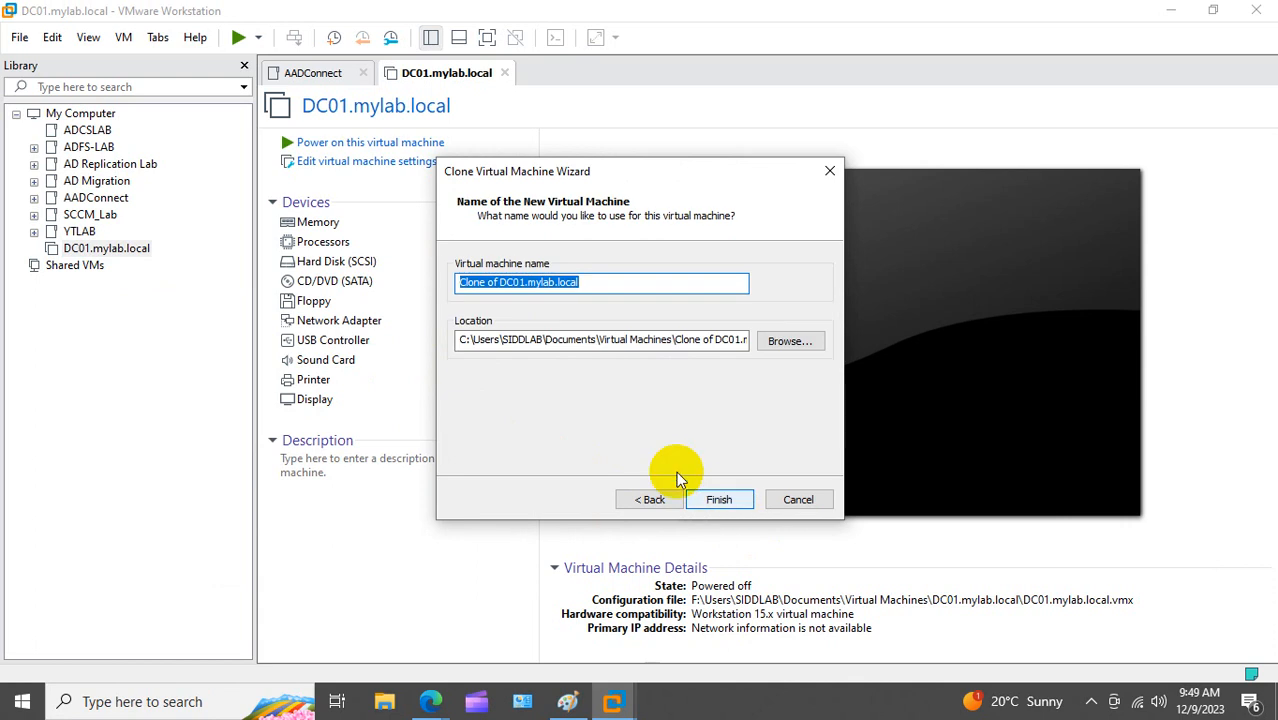
Step: Name the clone DHCP01.mylab.local, store it on drive f:, and create it
left_click(499, 283)
key("BackSpace")
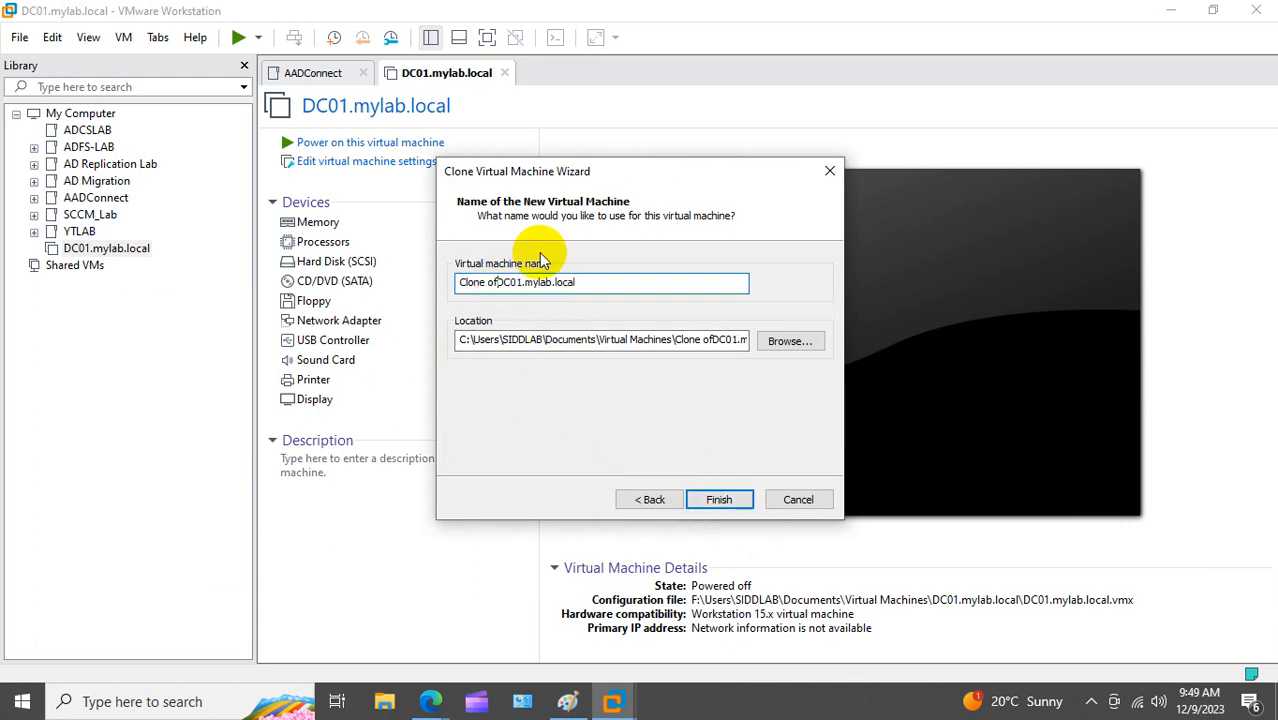
key("BackSpace")
key("BackSpace")
key("BackSpace")
key("BackSpace")
key("BackSpace")
key("BackSpace")
key("BackSpace")
key("BackSpace")
key("Delete")
key("Delete")
key("Delete")
key("Delete")
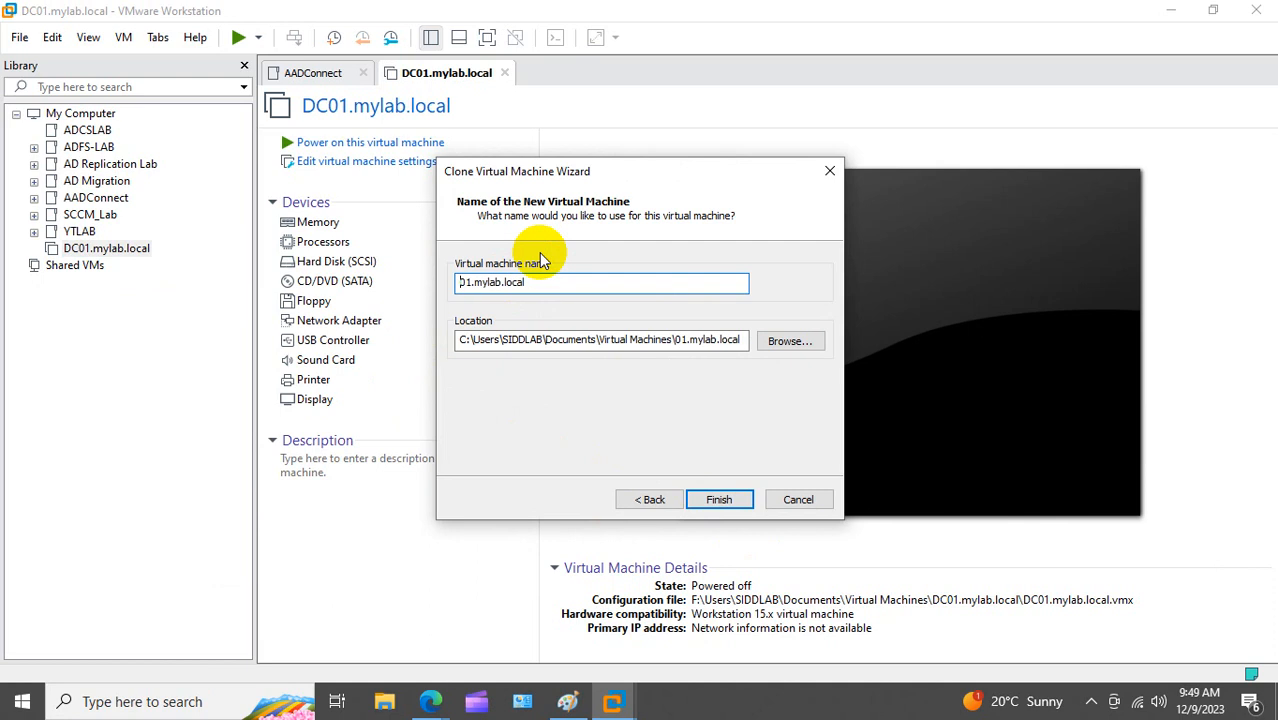
type("DNS")
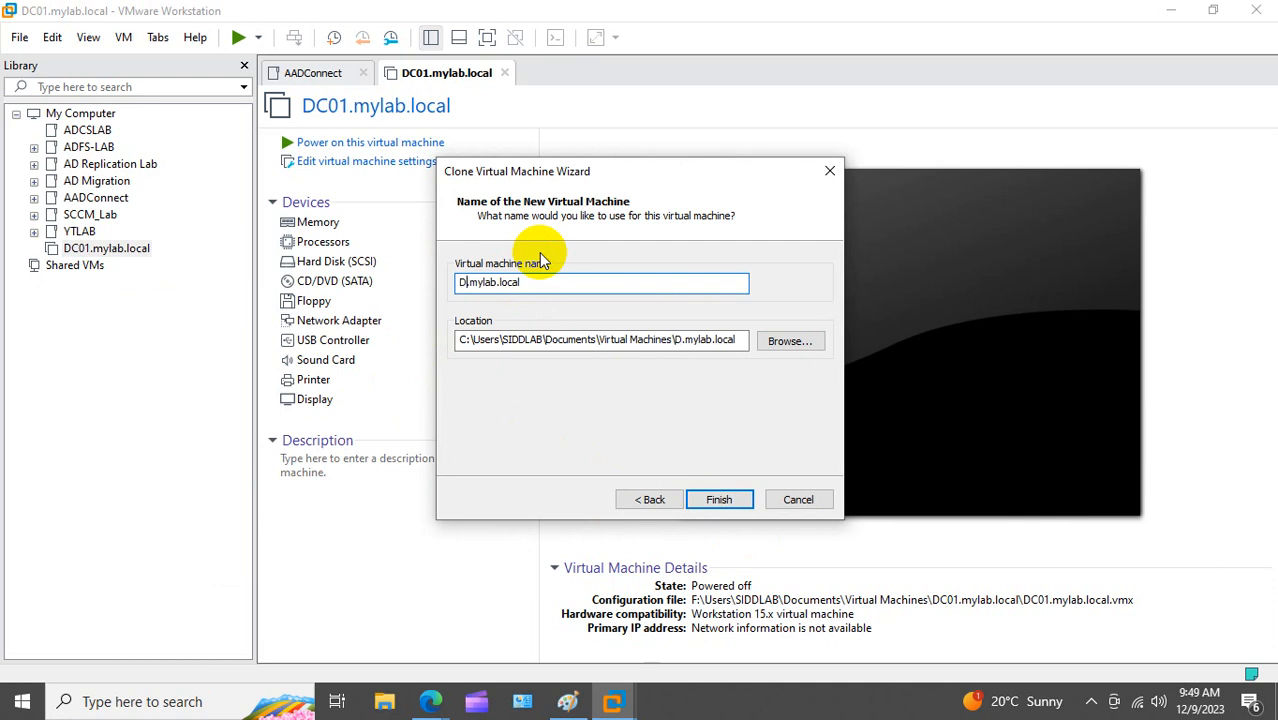
key("BackSpace")
key("BackSpace")
key("BackSpace")
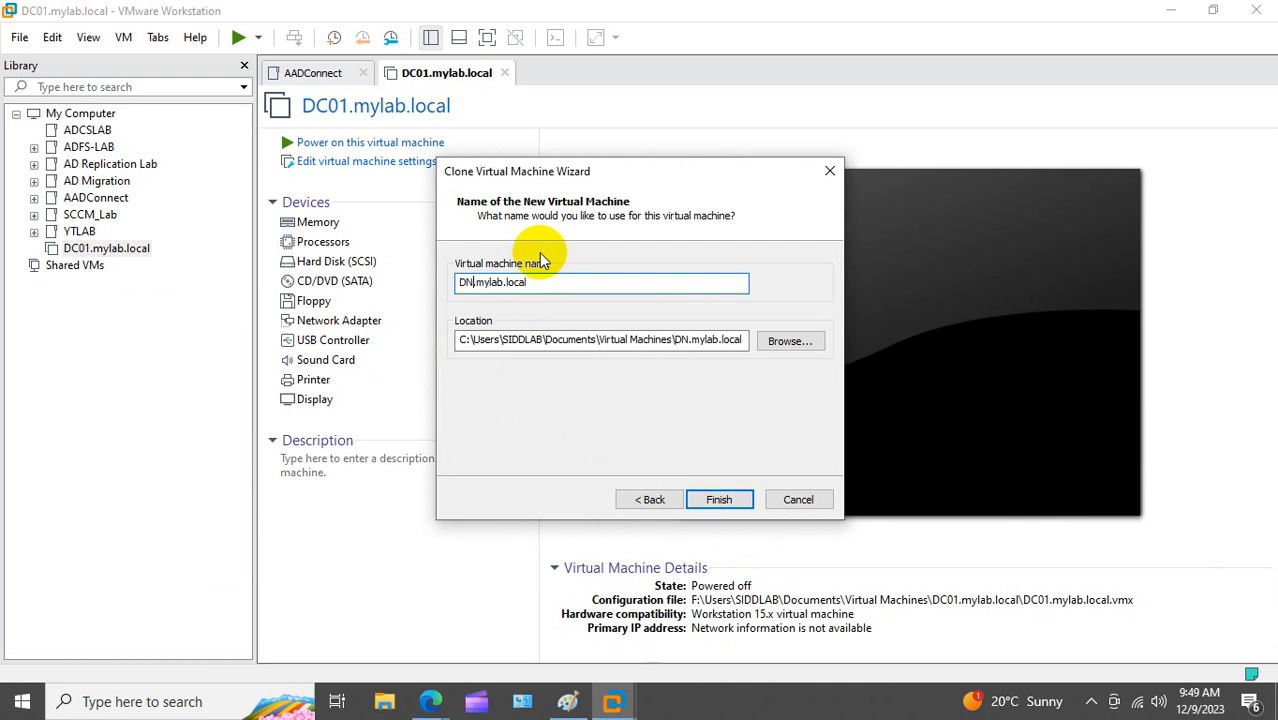
type("DHCP01")
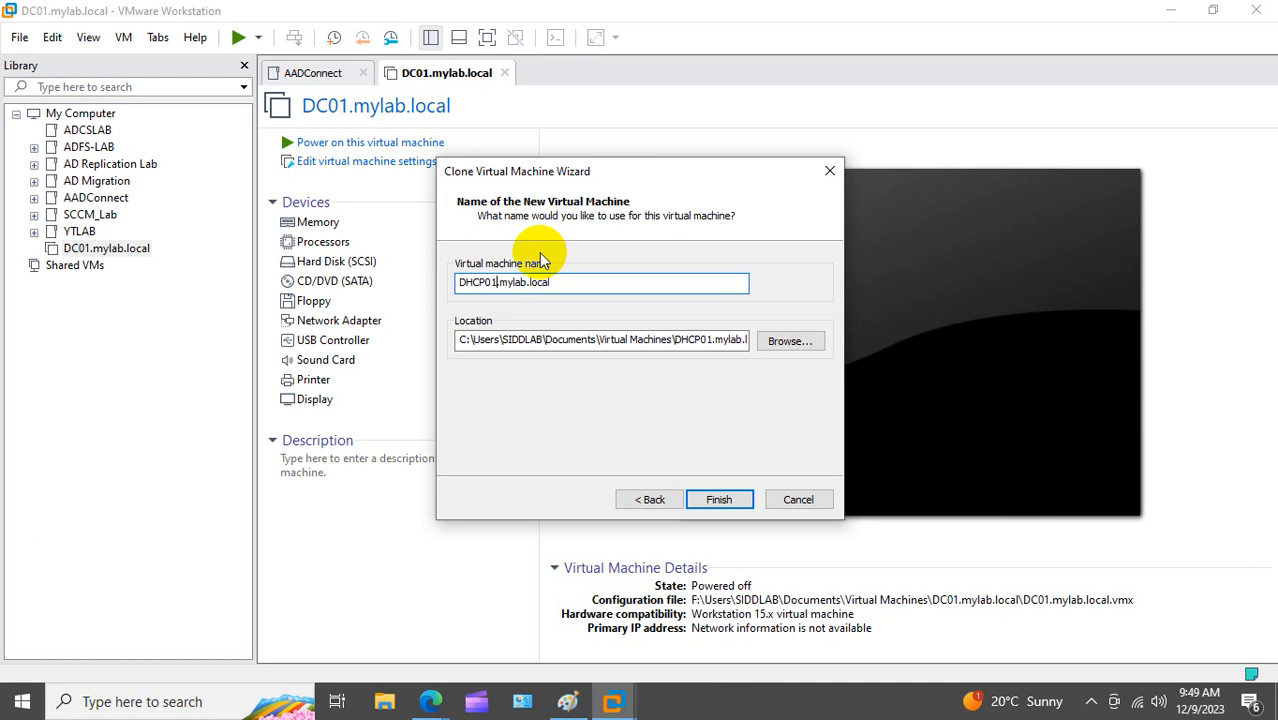
left_click(457, 340)
key("Delete")
type("f")
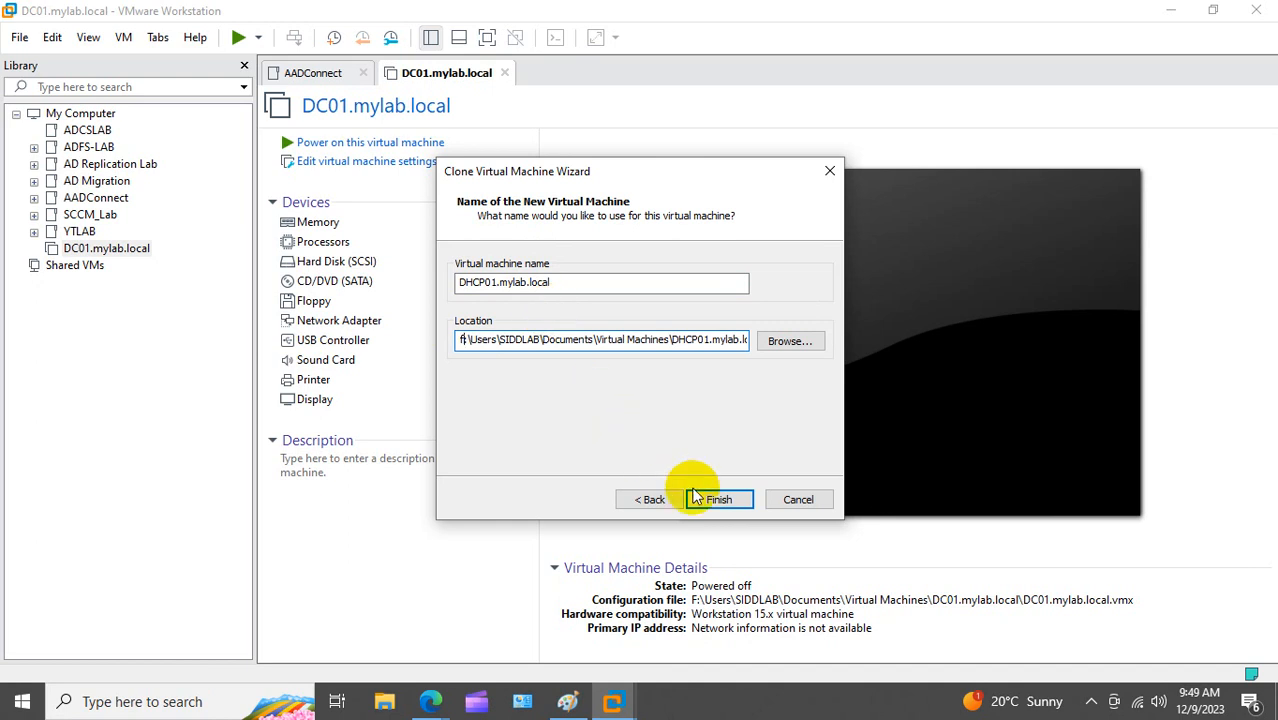
left_click(719, 499)
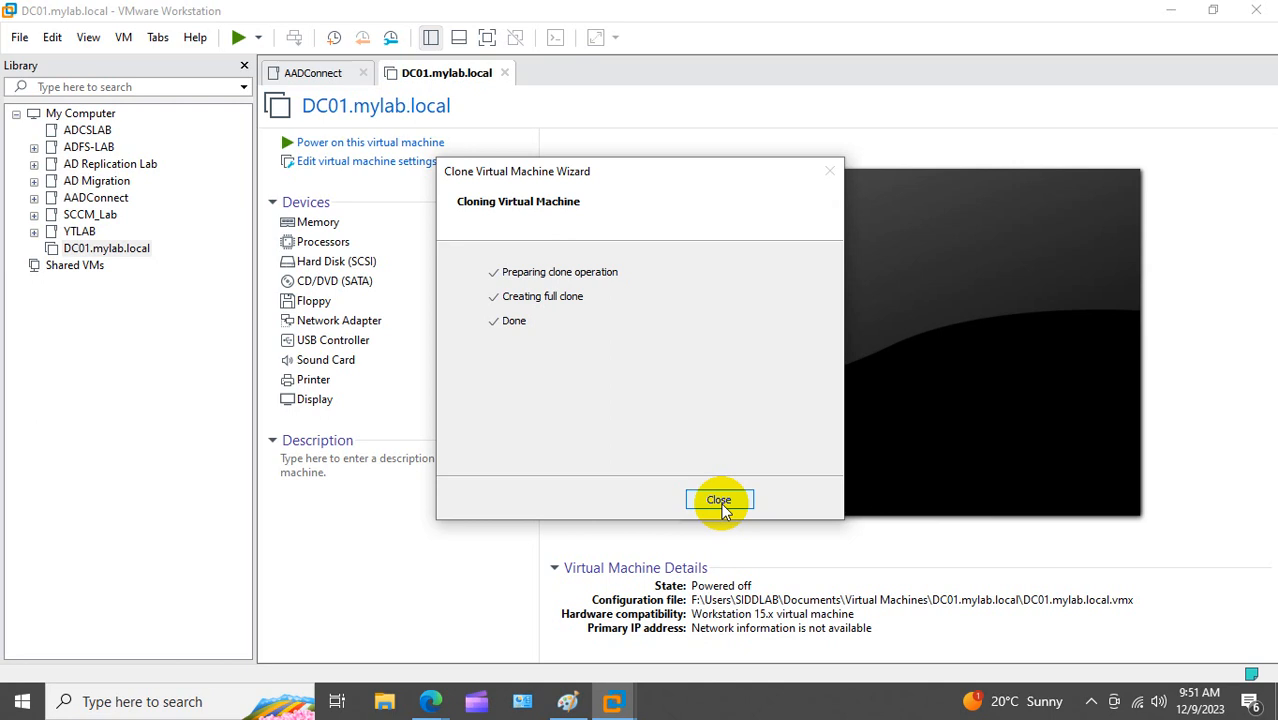
Step: Close the completed clone wizard so DHCP01.mylab.local opens in its own tab
left_click(721, 503)
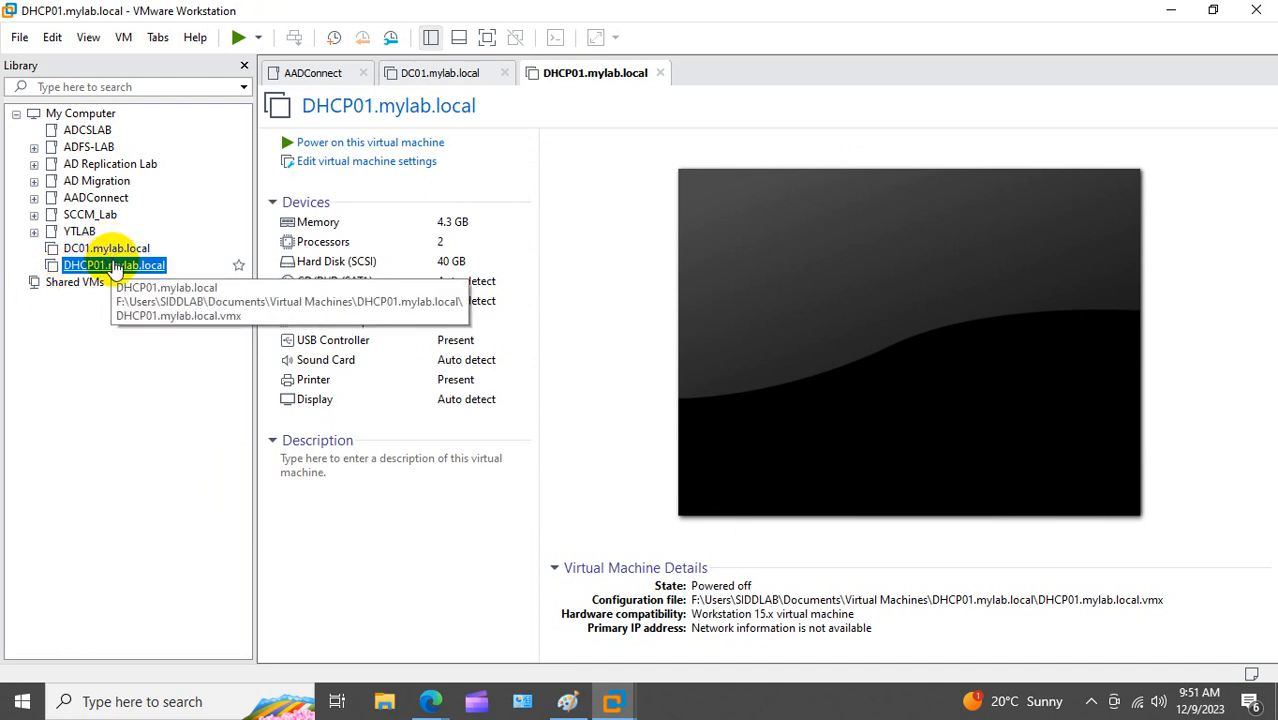
Step: Start a new Workstation 15.x VM using the Win7_All.iso installer without a product key
left_click(20, 38)
left_click(30, 61)
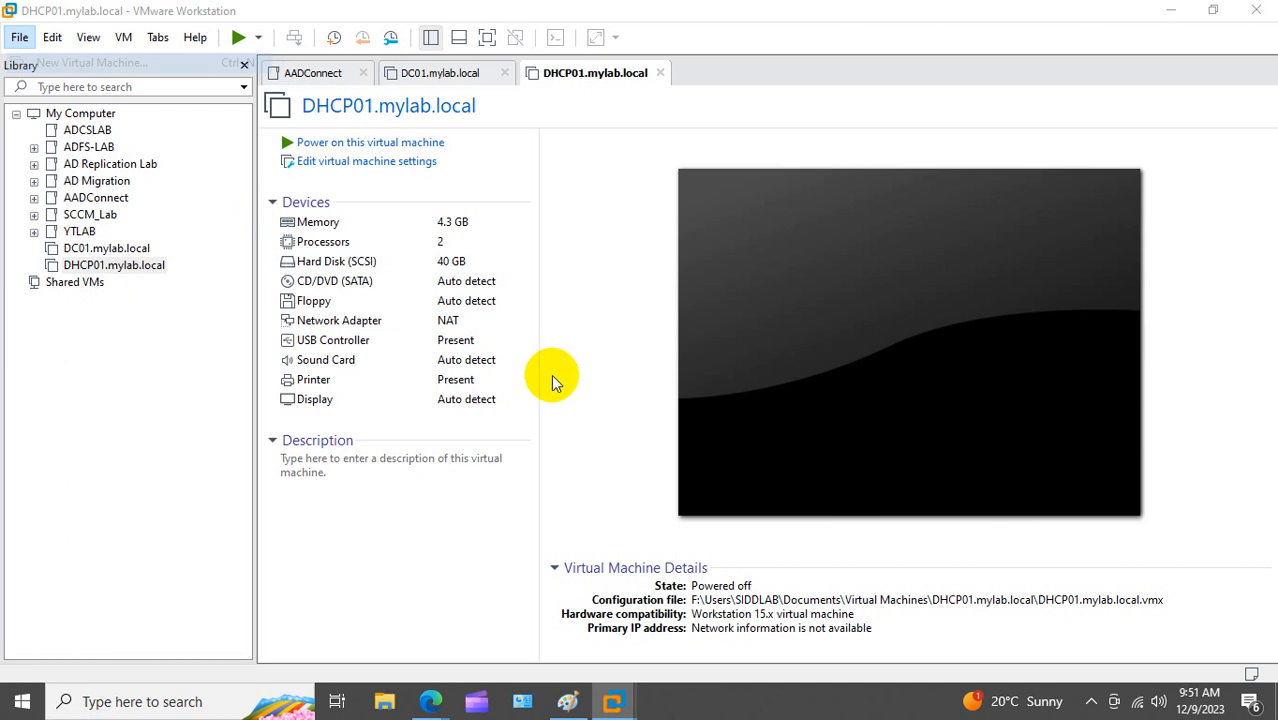
left_click(717, 526)
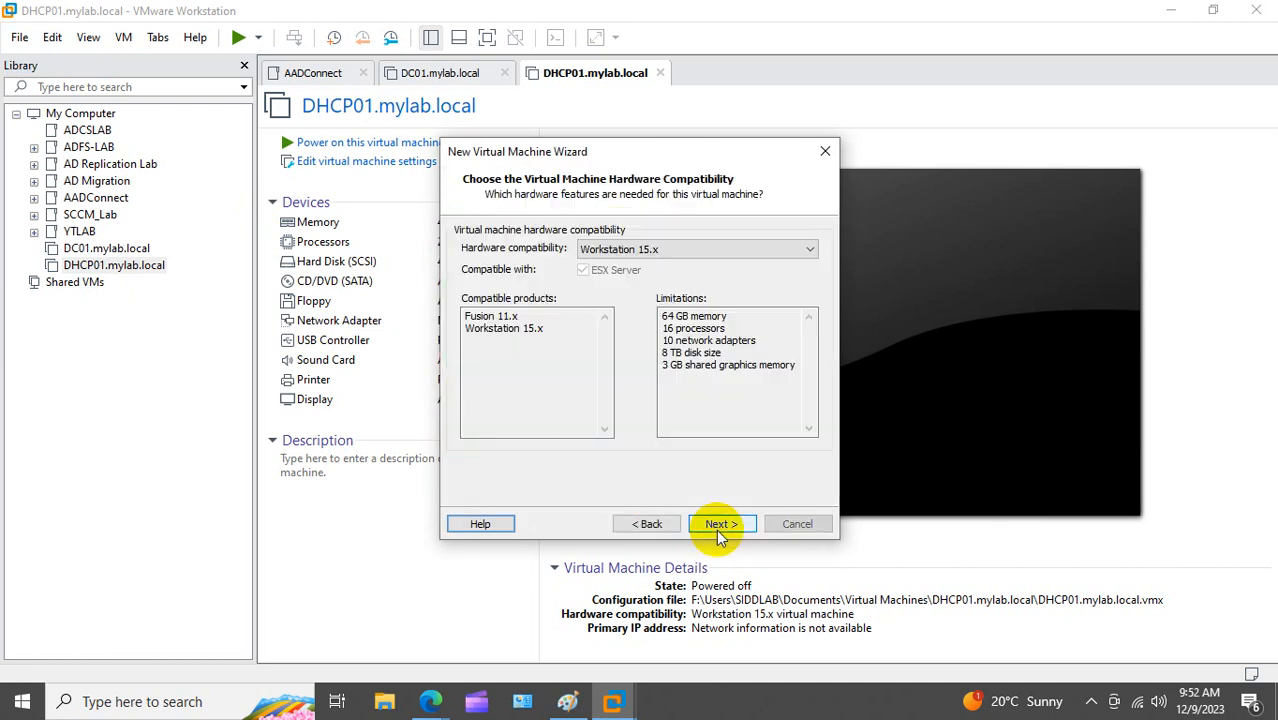
left_click(717, 526)
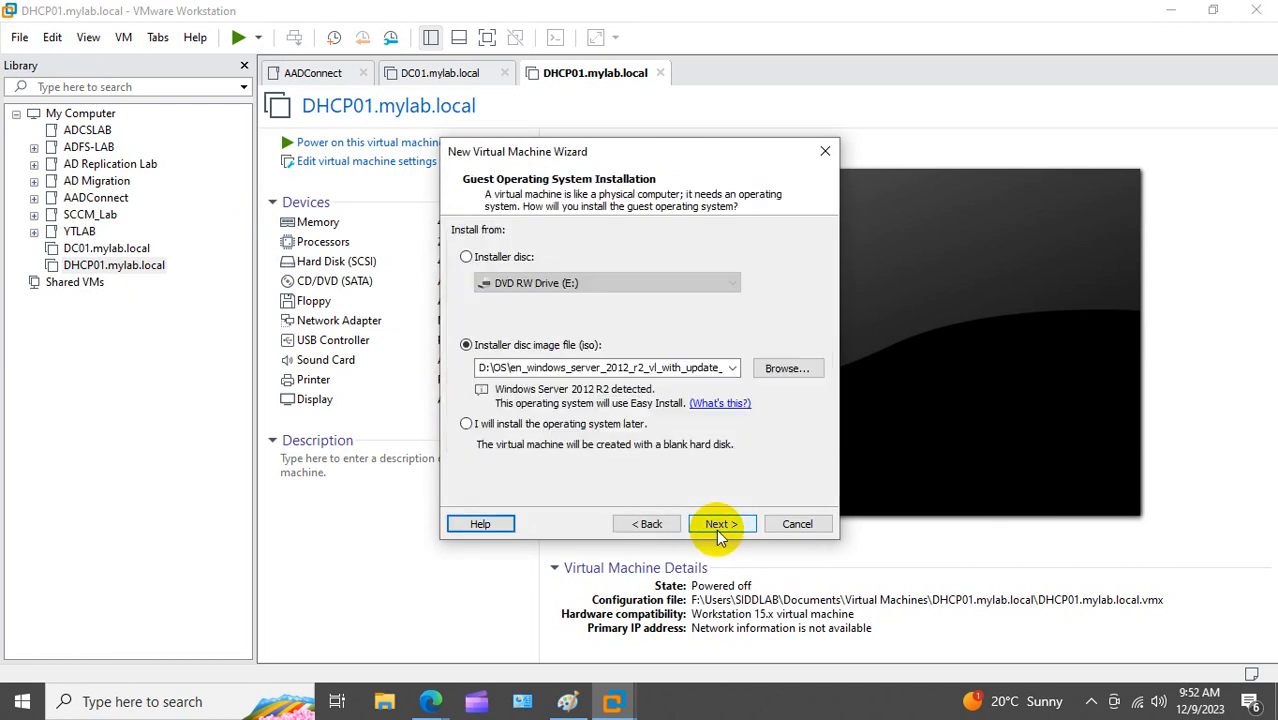
left_click(733, 368)
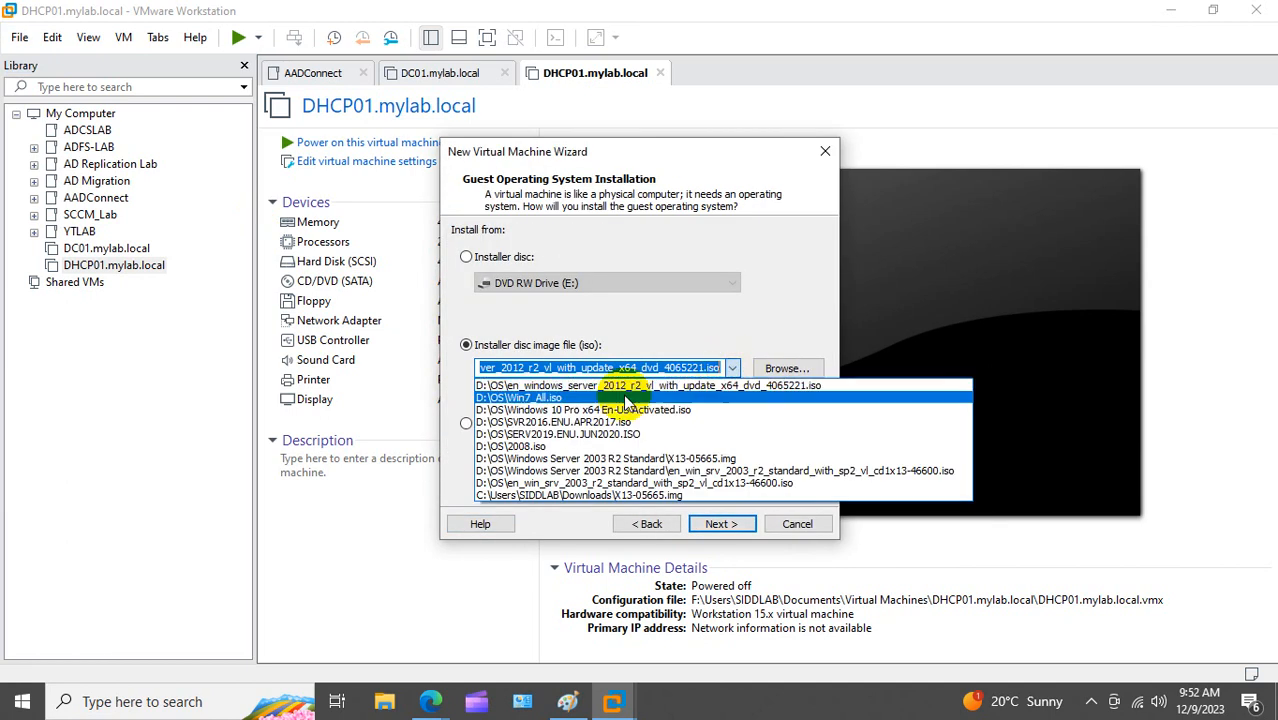
left_click(550, 398)
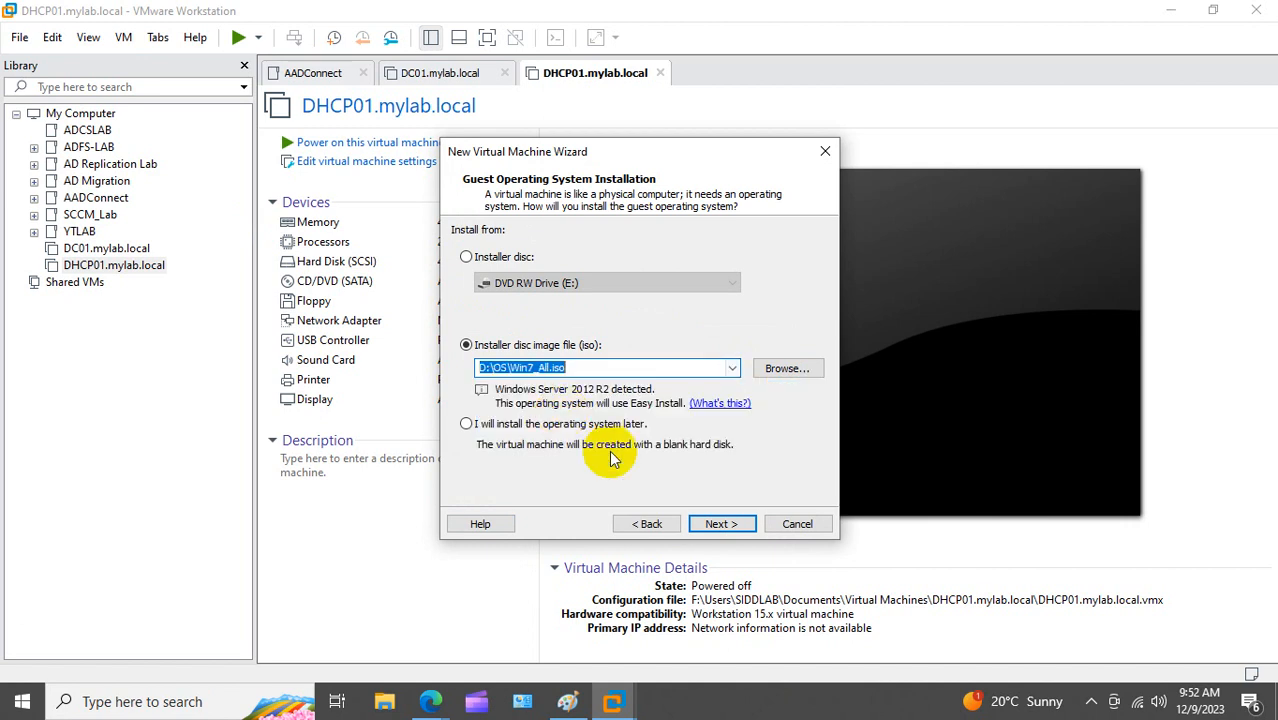
left_click(736, 526)
left_click(738, 526)
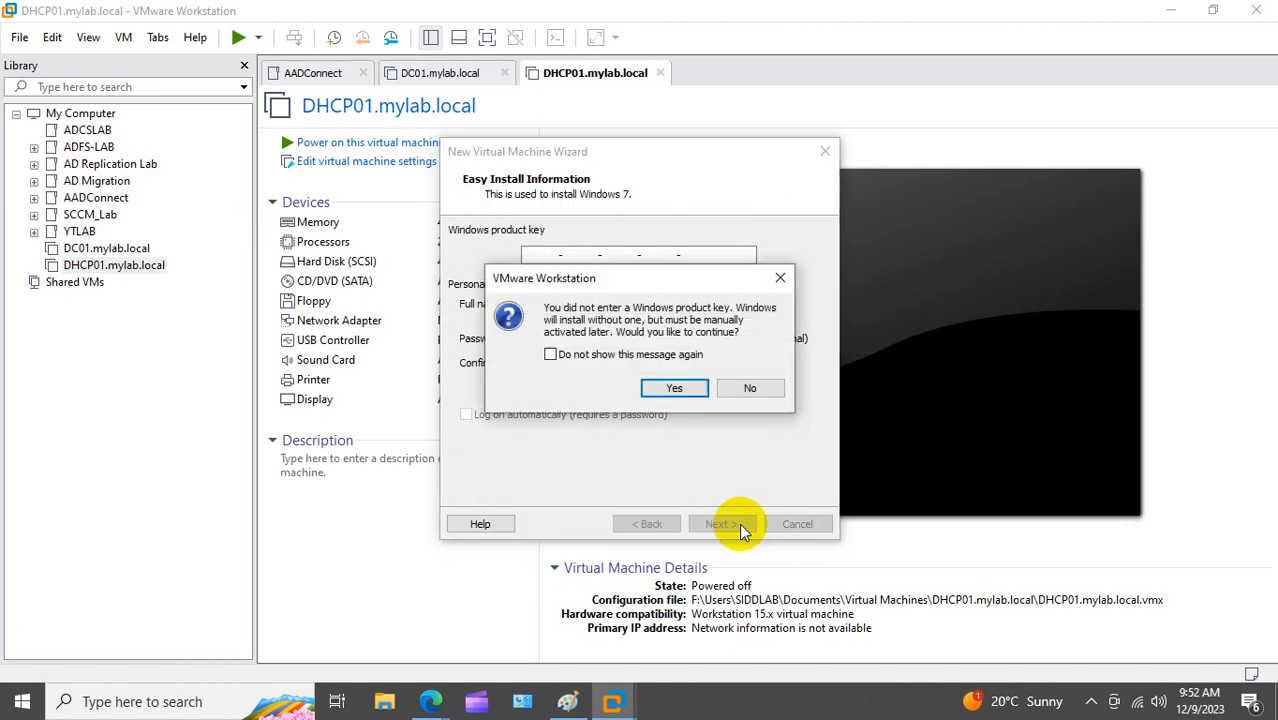
left_click(664, 389)
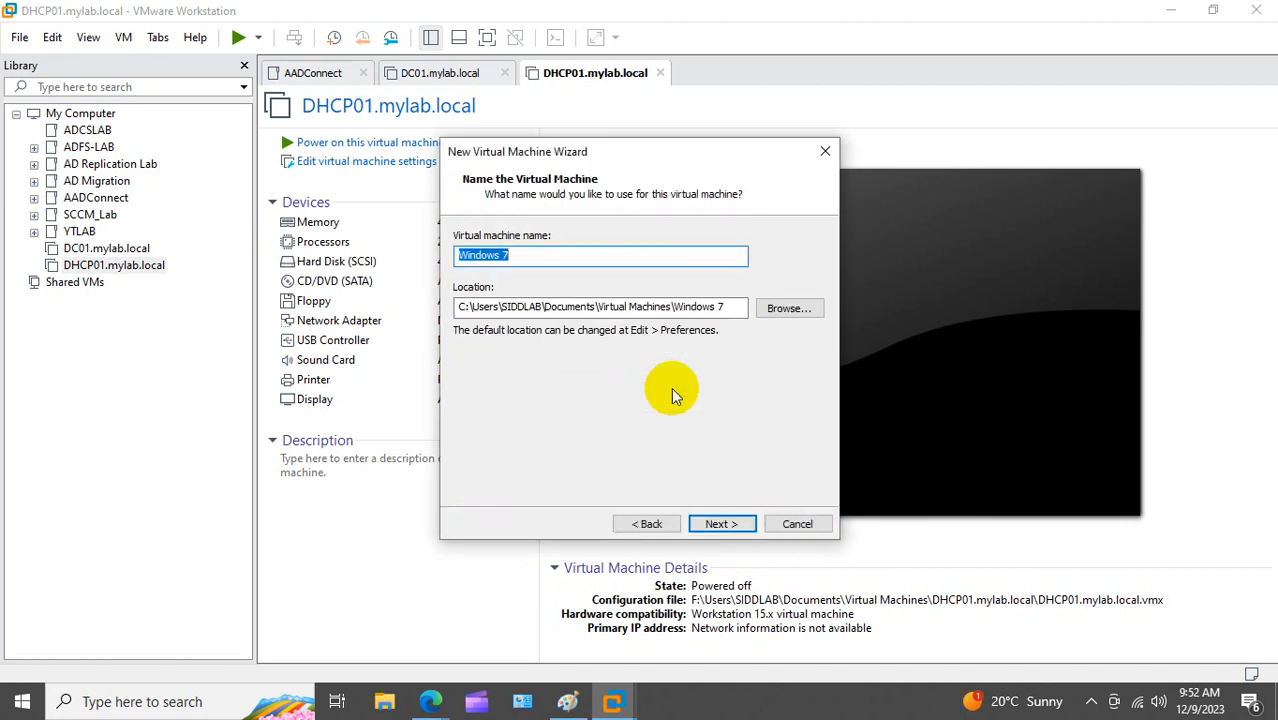
Step: Name the new machine Laptop-1 and place it on drive f:
type("Lapto")
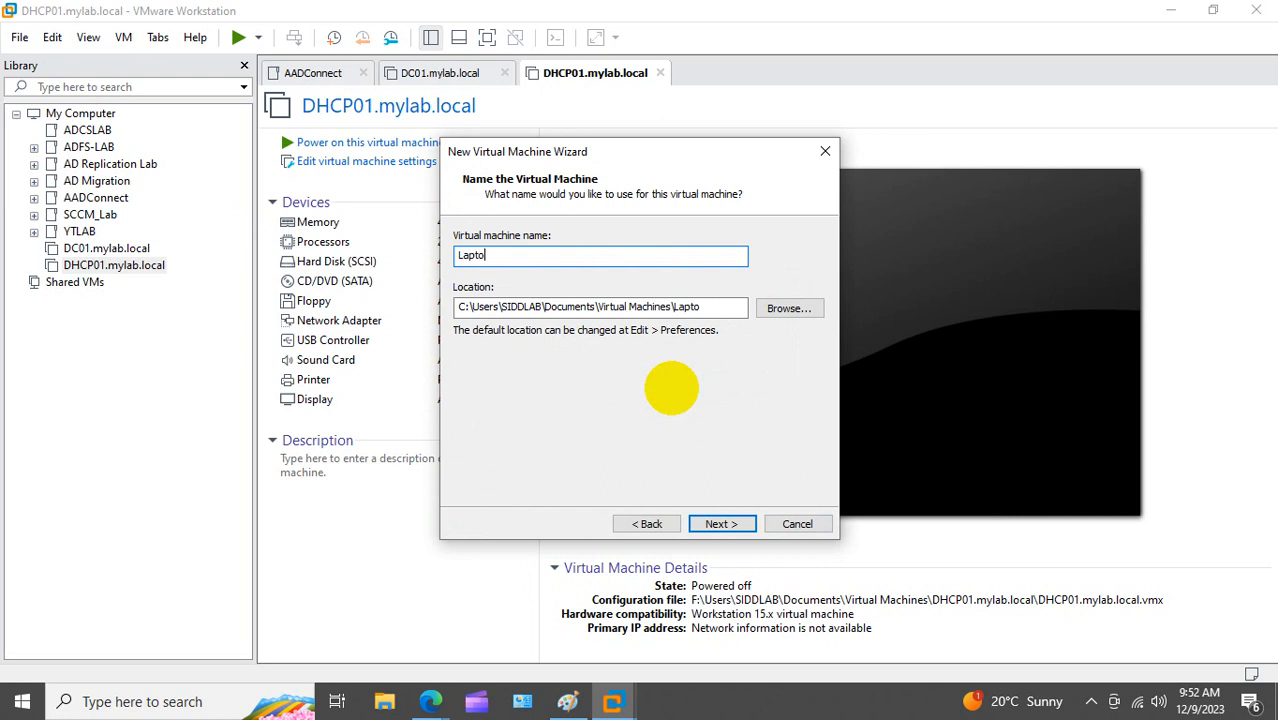
type("p-1")
left_click(459, 309)
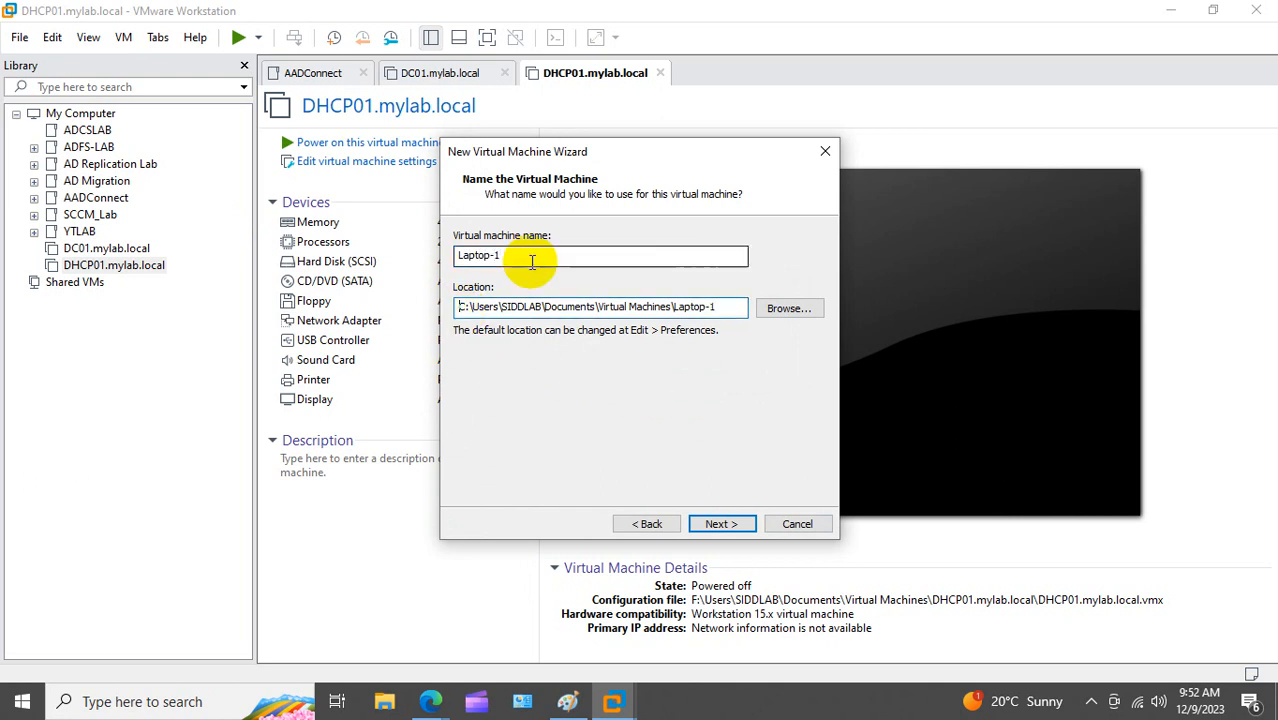
key("Delete")
type("f")
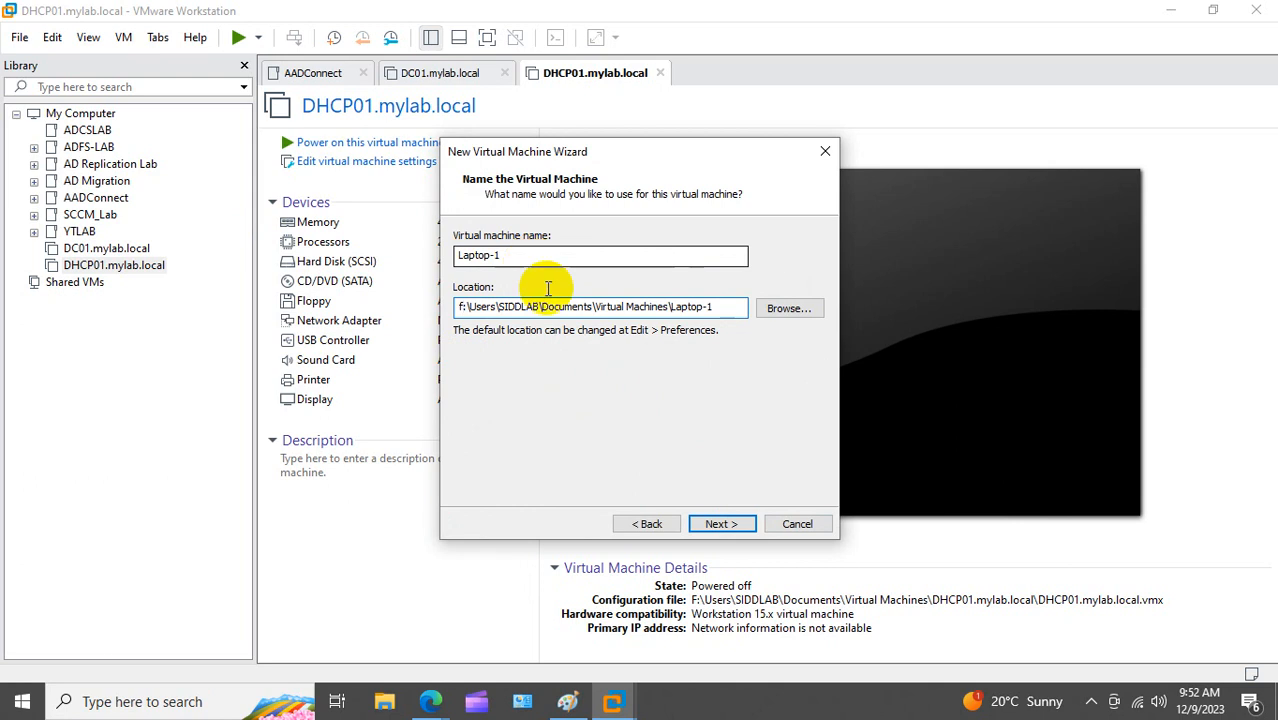
left_click(722, 524)
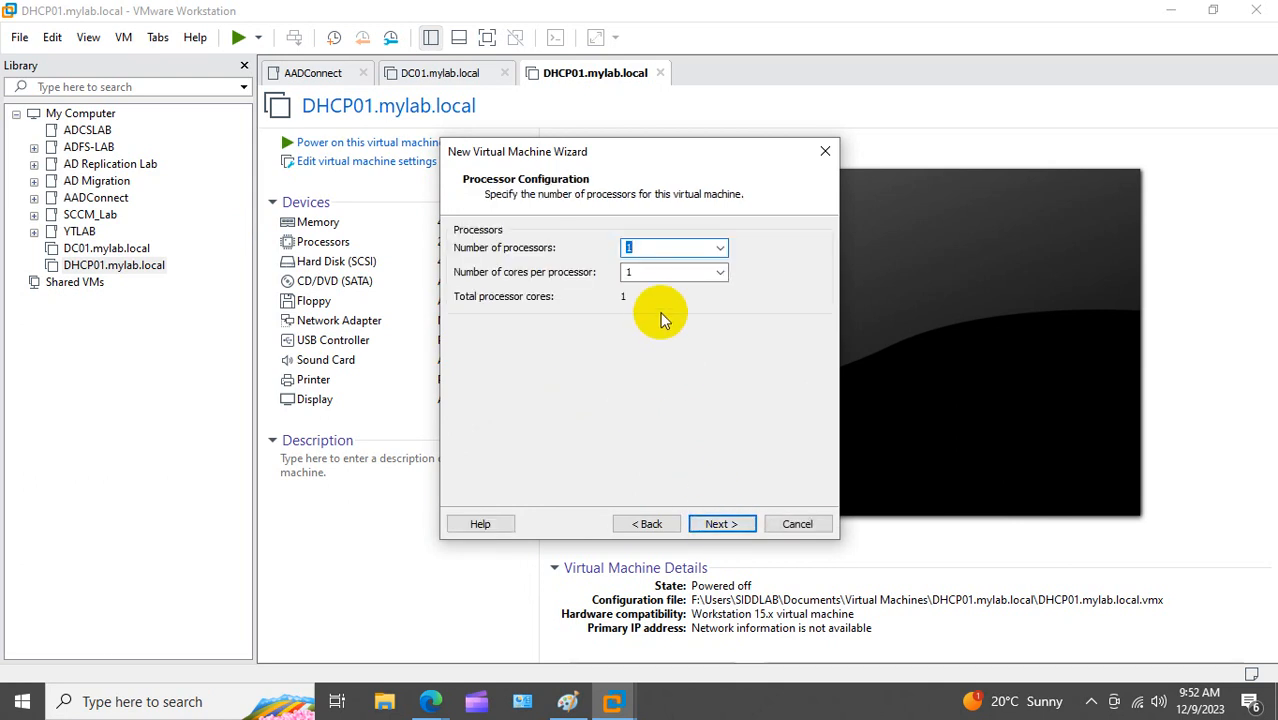
Step: Give Laptop-1 2 processor cores and about 4 GB of memory
left_click(650, 276)
type("2")
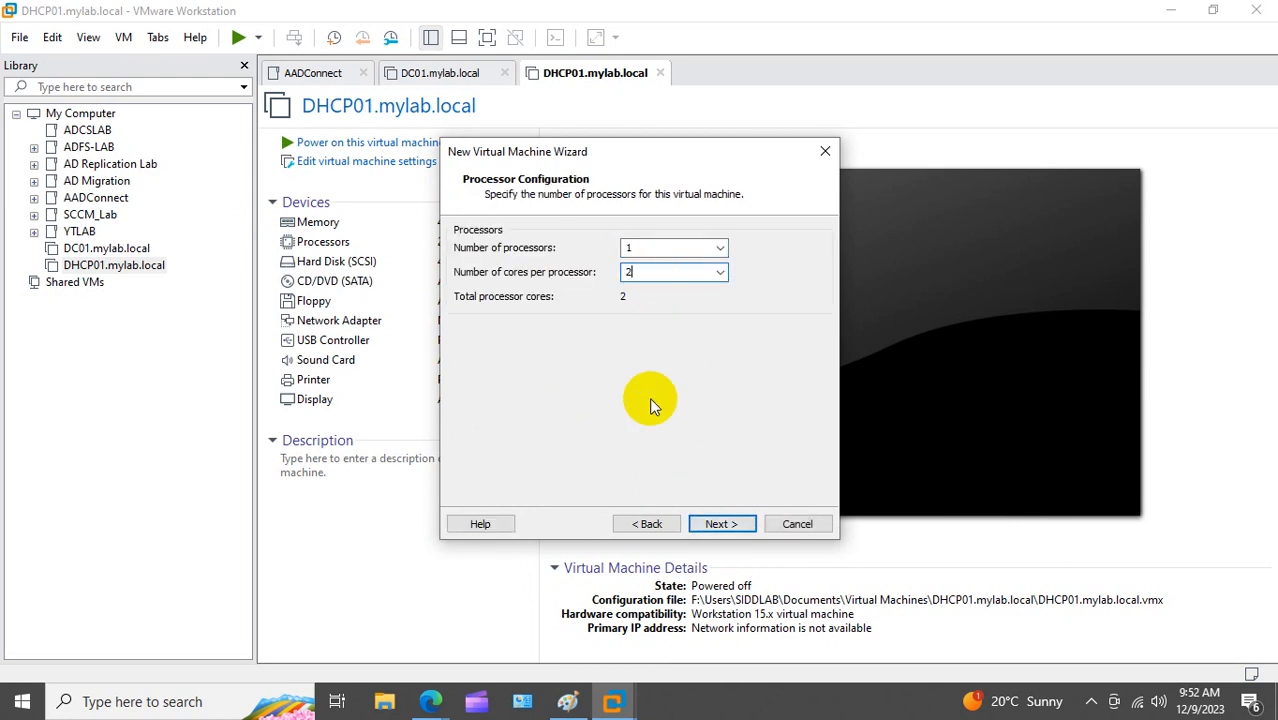
left_click(733, 525)
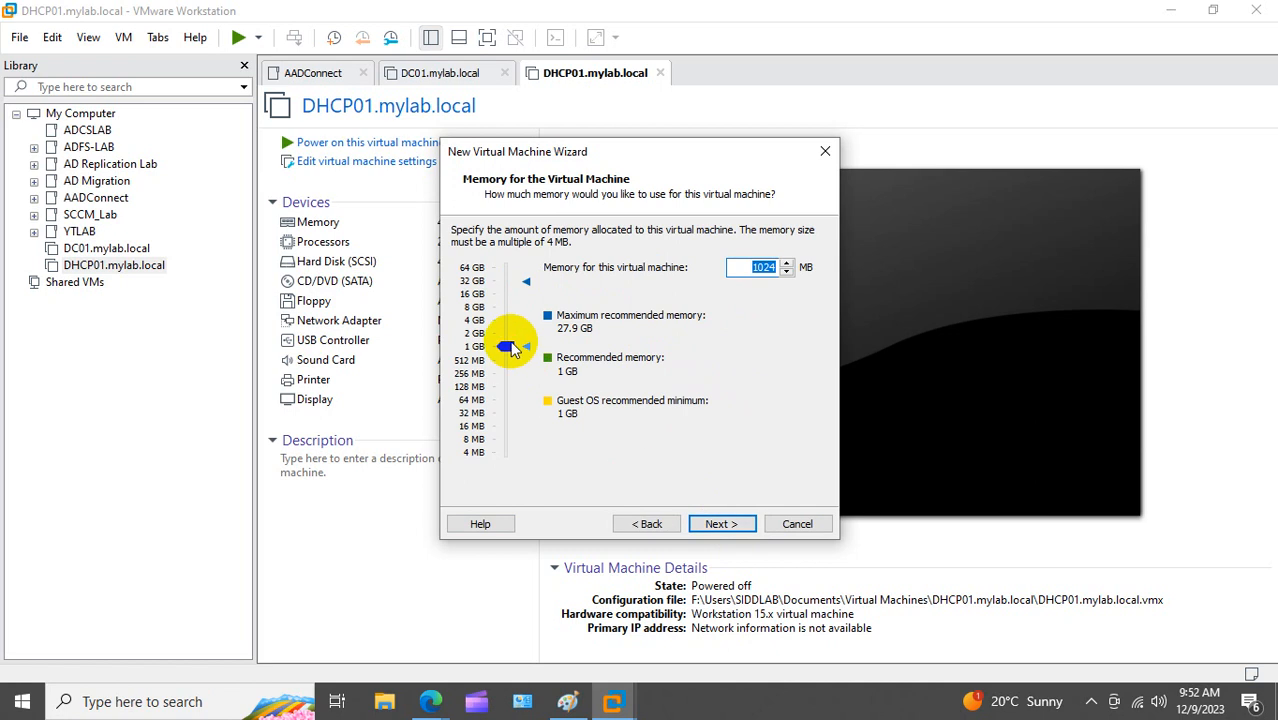
left_click_drag(513, 345, 516, 320)
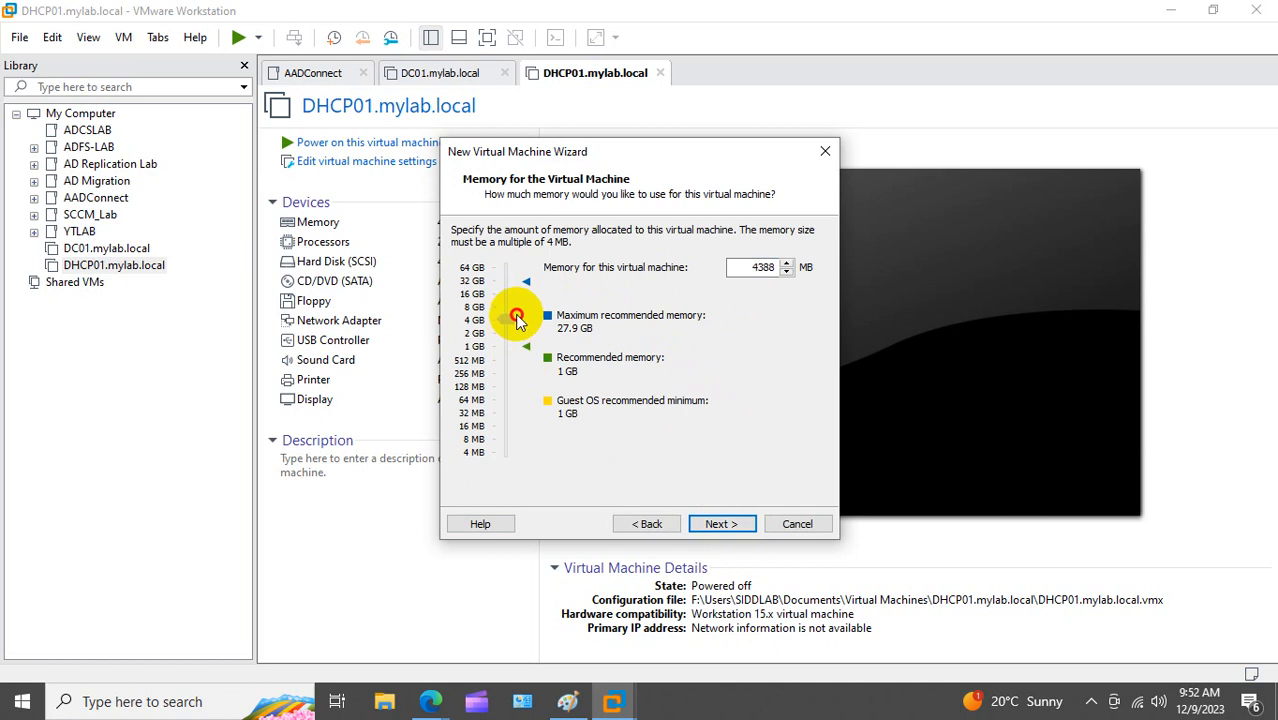
left_click(721, 524)
Step: Keep NAT networking and SCSI, add a 40 GB single-file disk, and create Laptop-1
left_click(721, 524)
left_click(721, 524)
left_click(721, 524)
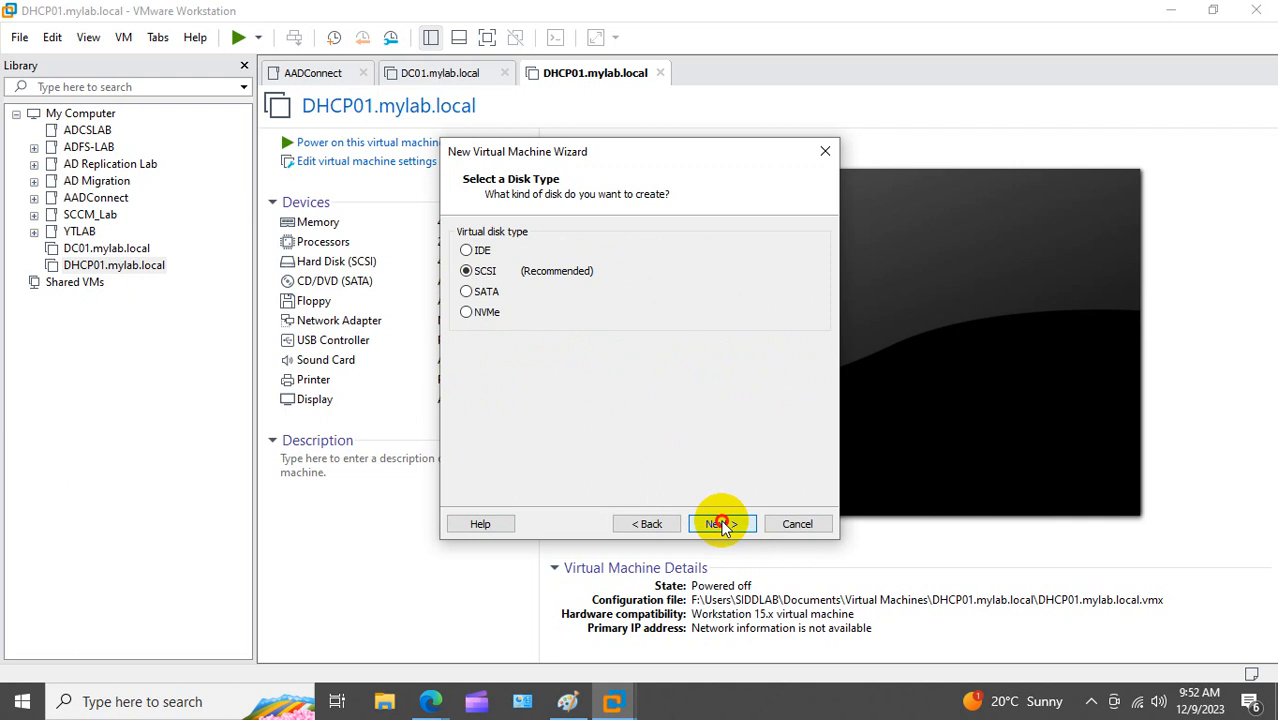
left_click(721, 524)
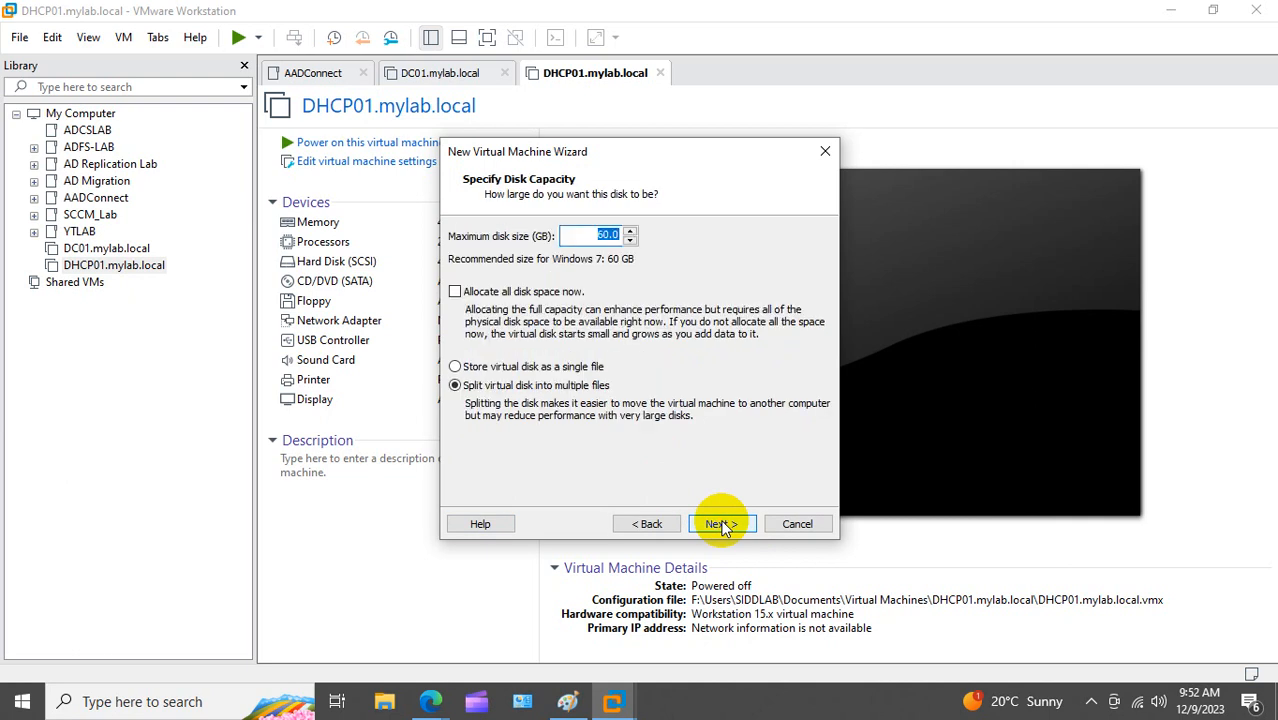
type("40")
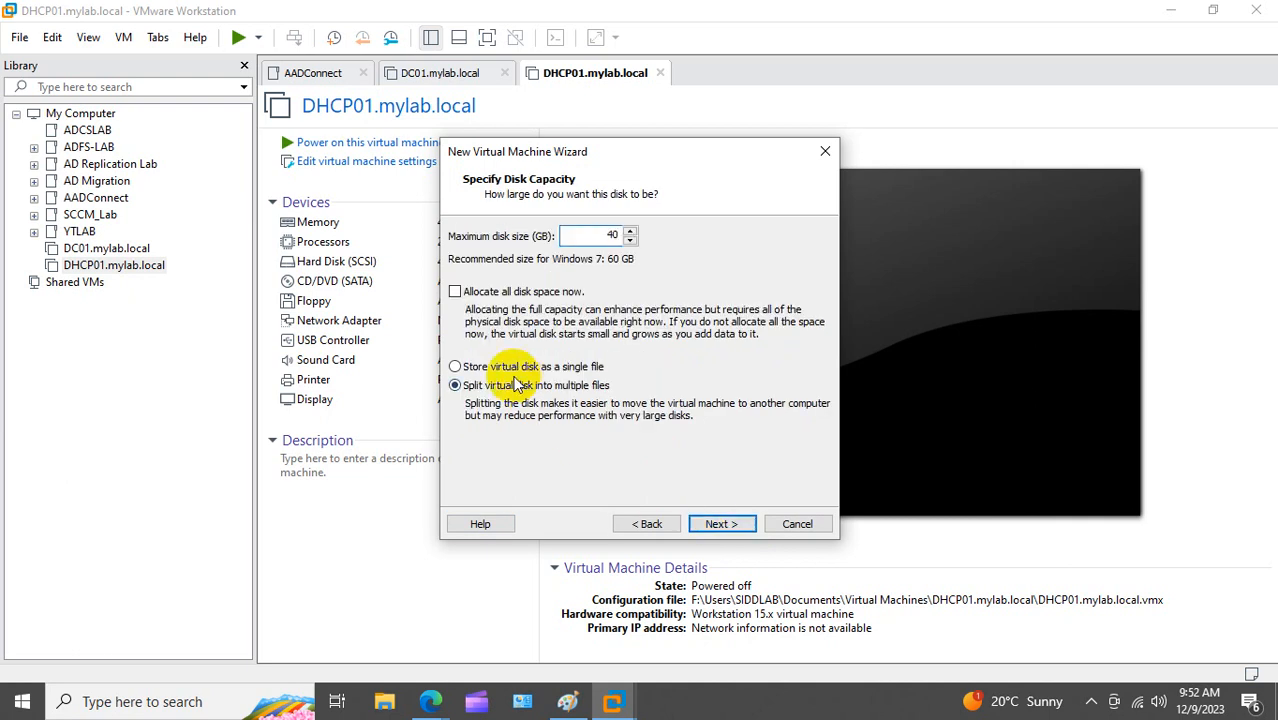
left_click(505, 368)
left_click(723, 524)
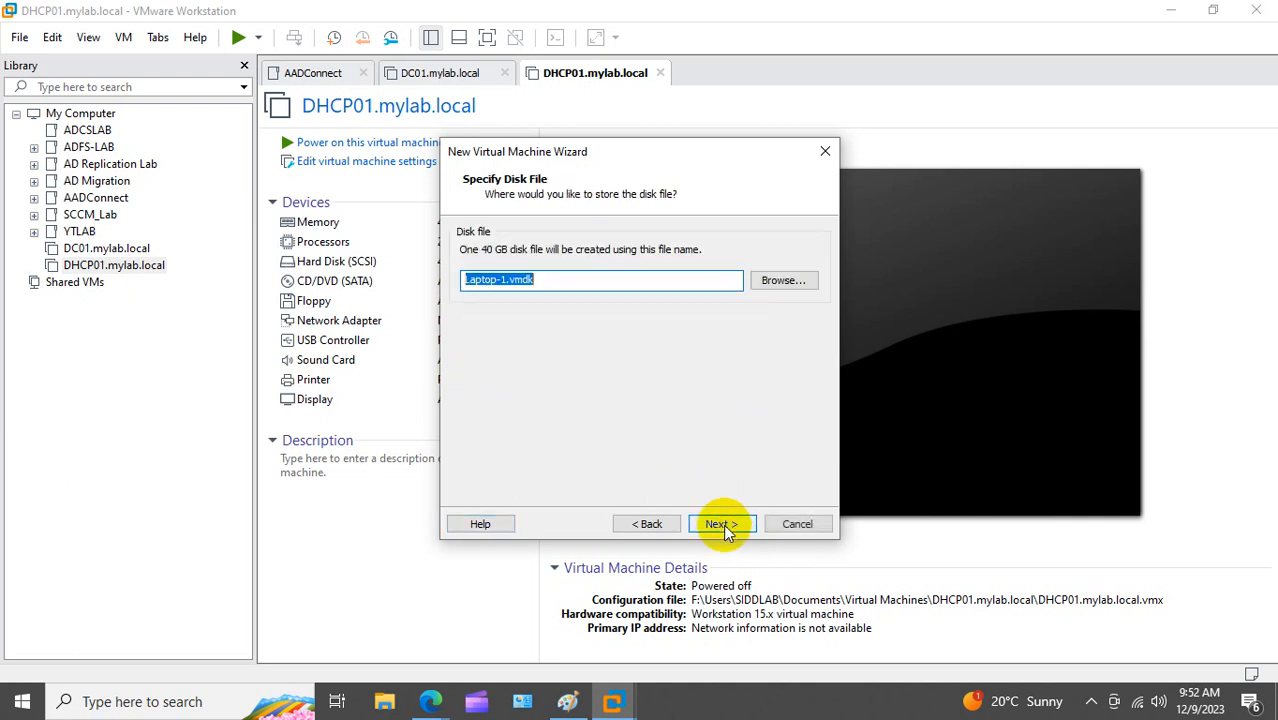
left_click(723, 524)
left_click(723, 524)
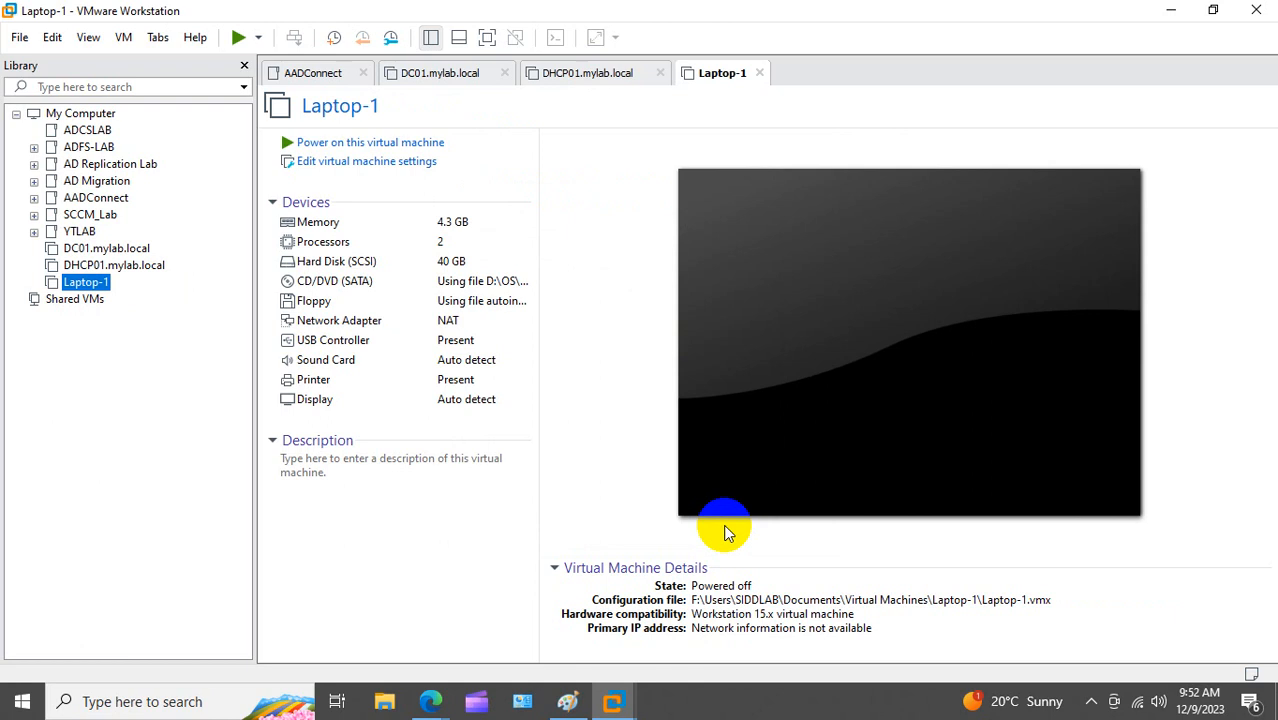
Step: Power on Laptop-1 and dismiss the Easy Install notice
left_click(725, 532)
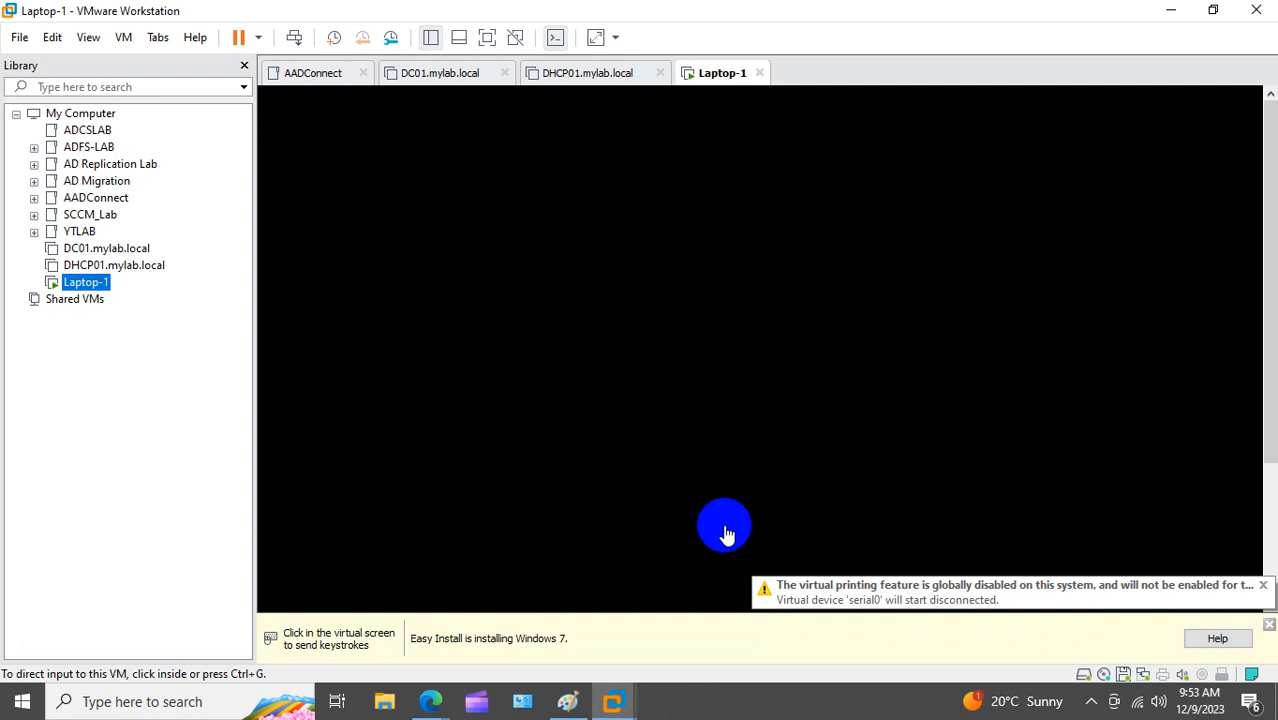
left_click(1270, 626)
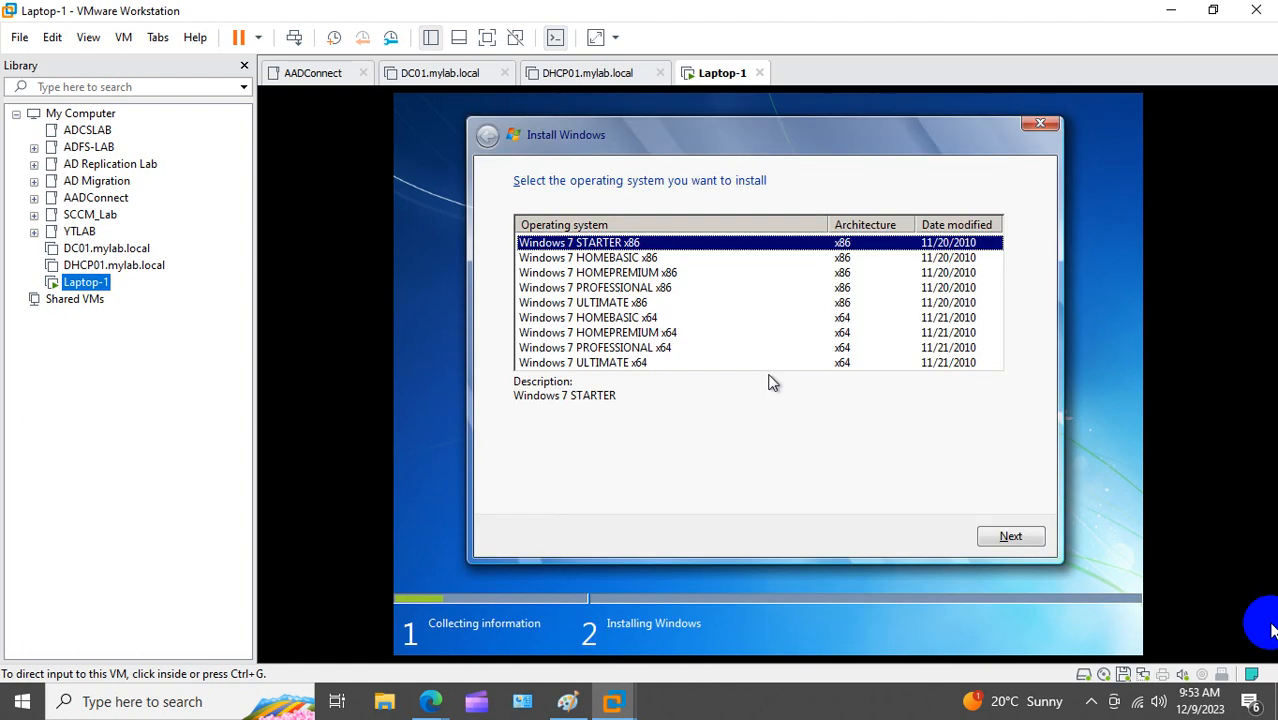
Step: Install Windows 7 PROFESSIONAL x64 on Laptop-1 and wait for setup to complete
left_click(650, 348)
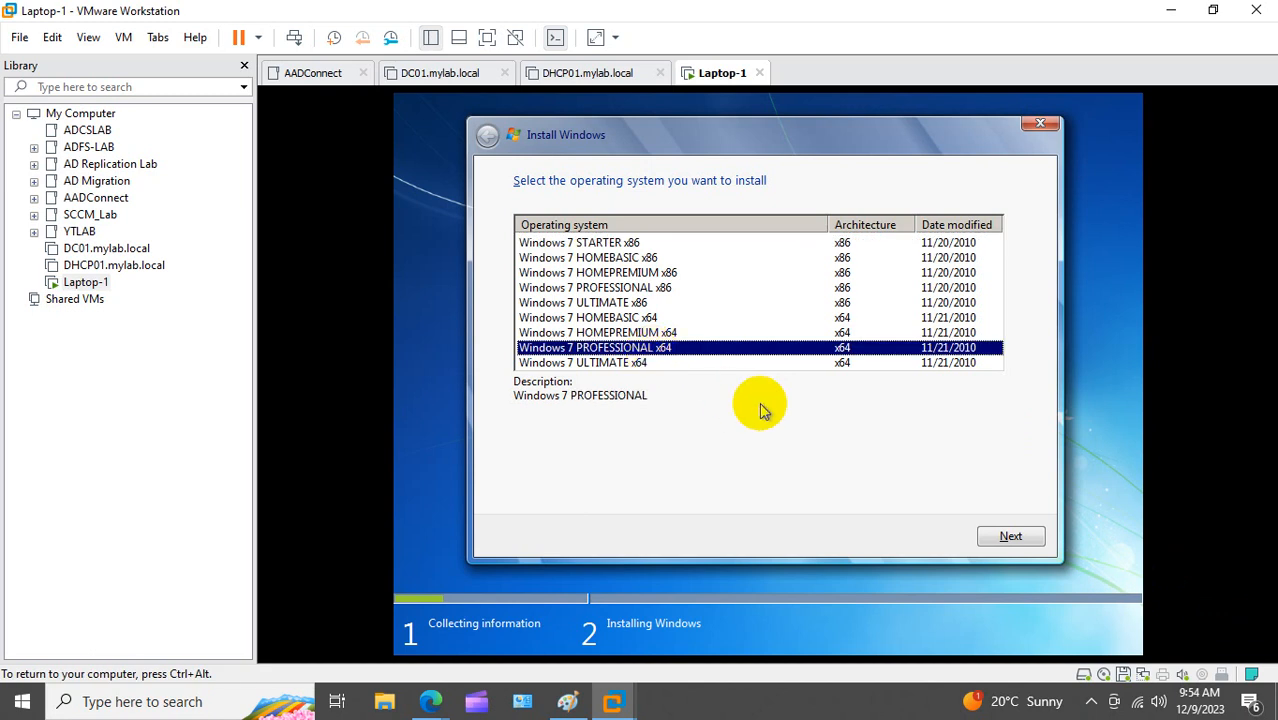
left_click(1011, 540)
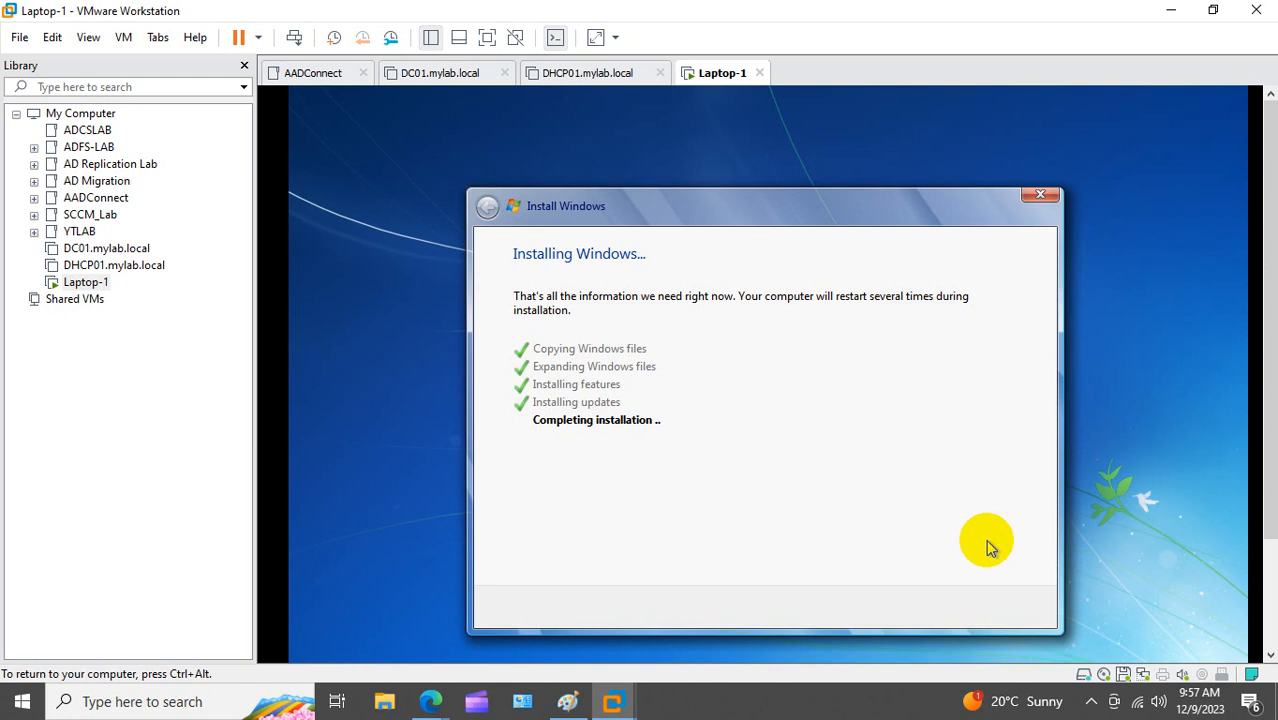
left_click_drag(1271, 397, 1271, 457)
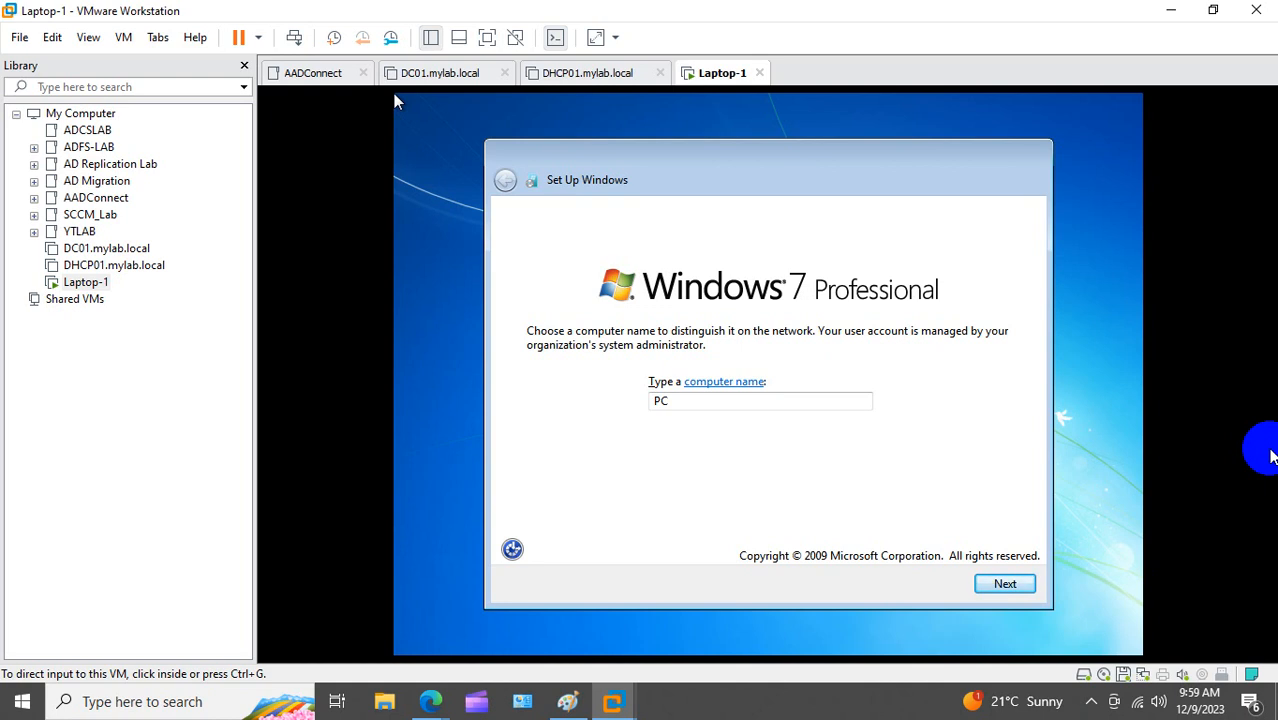
Step: Keep computer name PC, skip the product key, choose Ask me later and Work network
left_click(1005, 590)
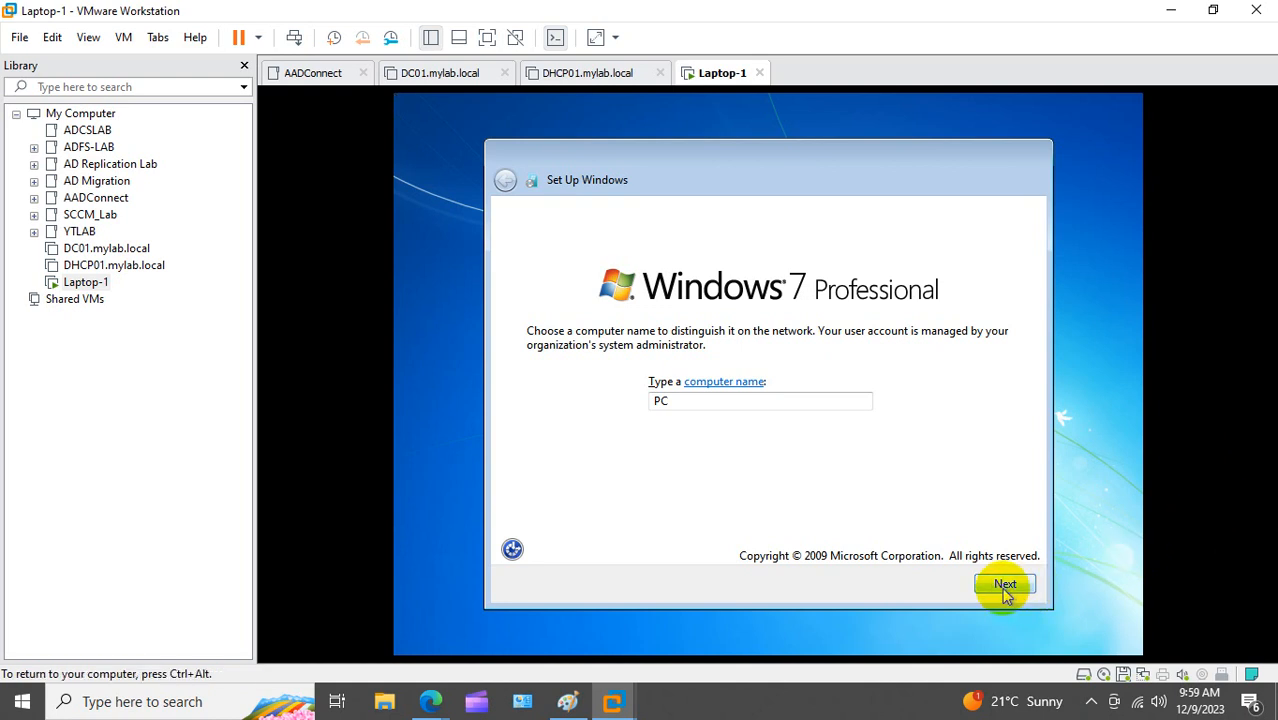
left_click(932, 586)
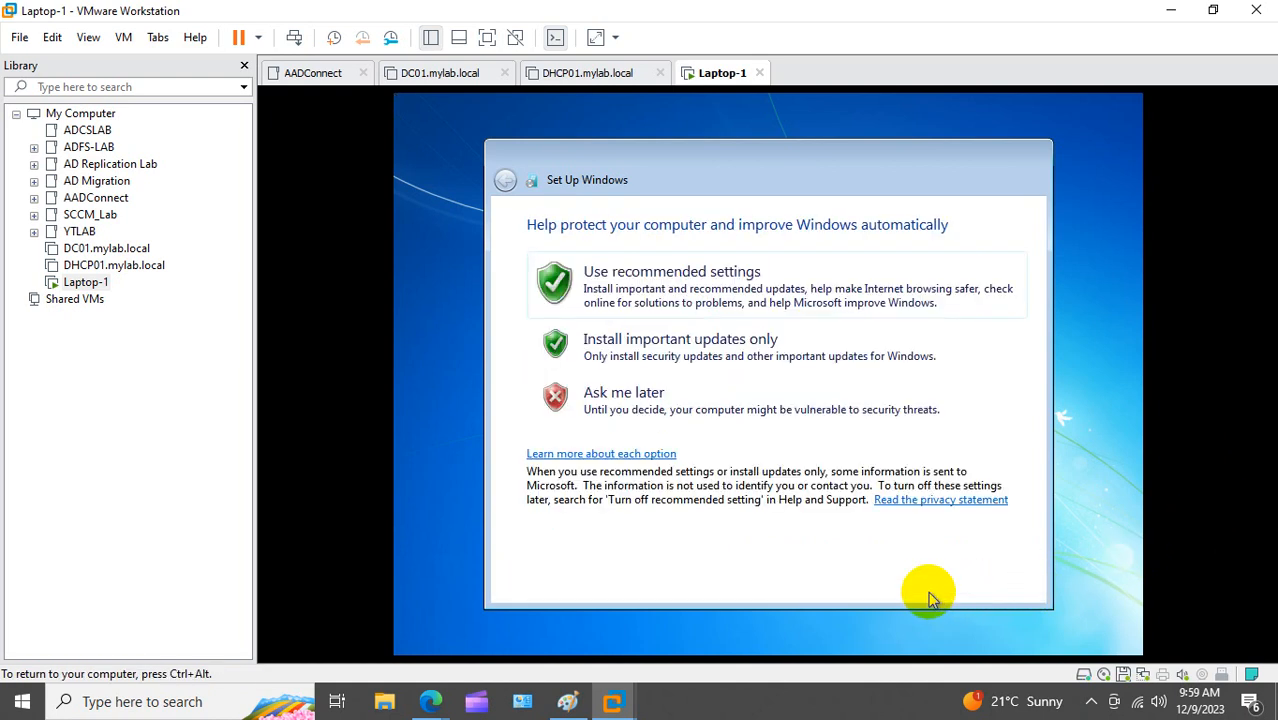
left_click(660, 400)
left_click(660, 405)
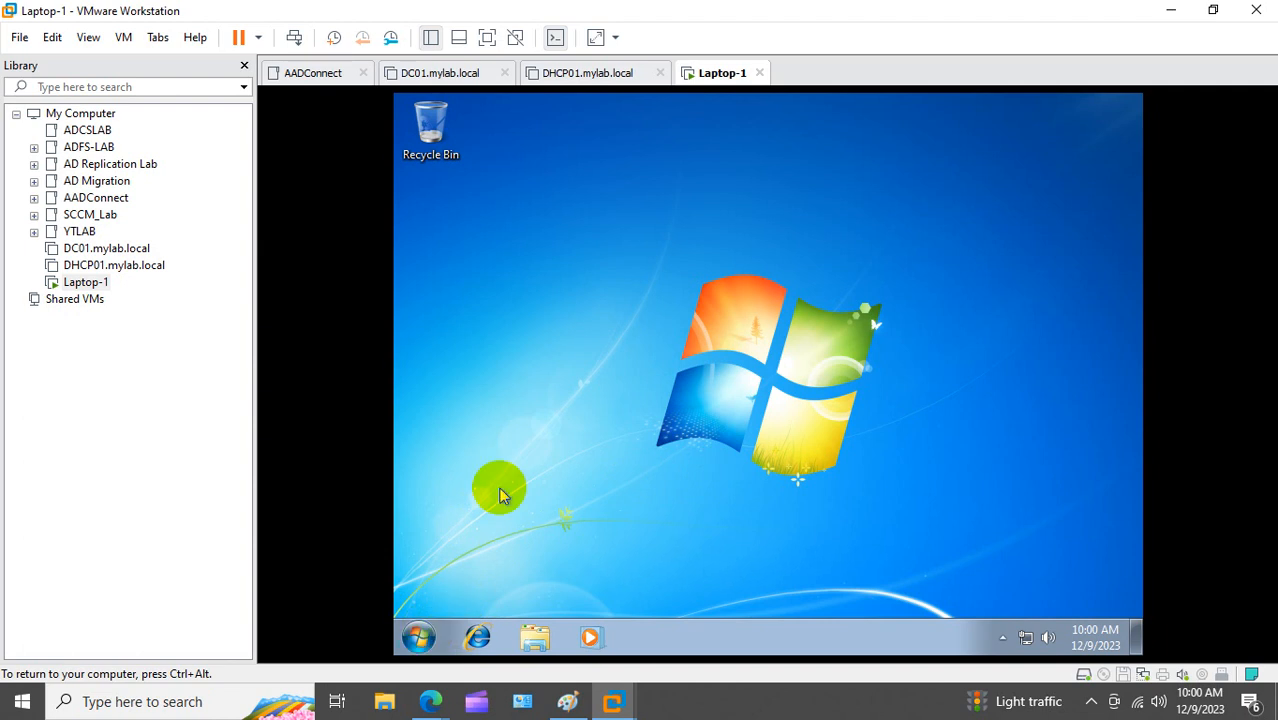
Step: Open the Run dialog from the Laptop-1 Start menu search and enter sysprep
key("super+e")
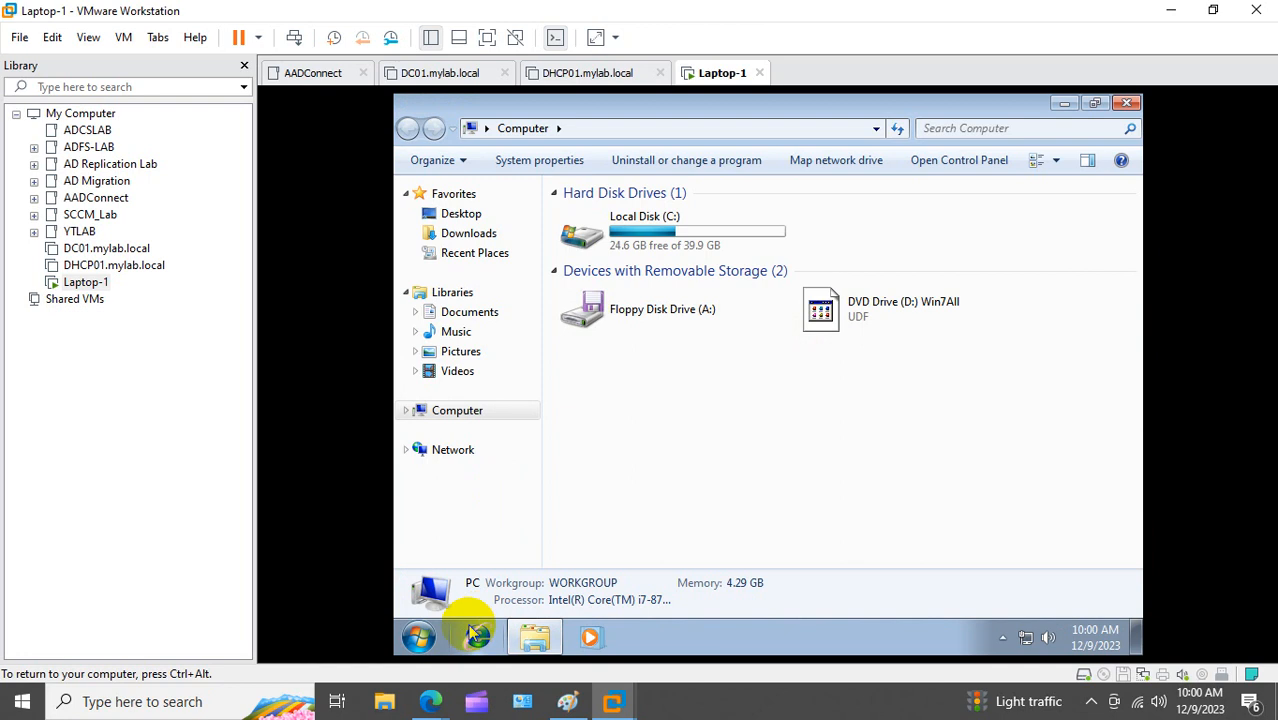
right_click(418, 637)
left_click(418, 637)
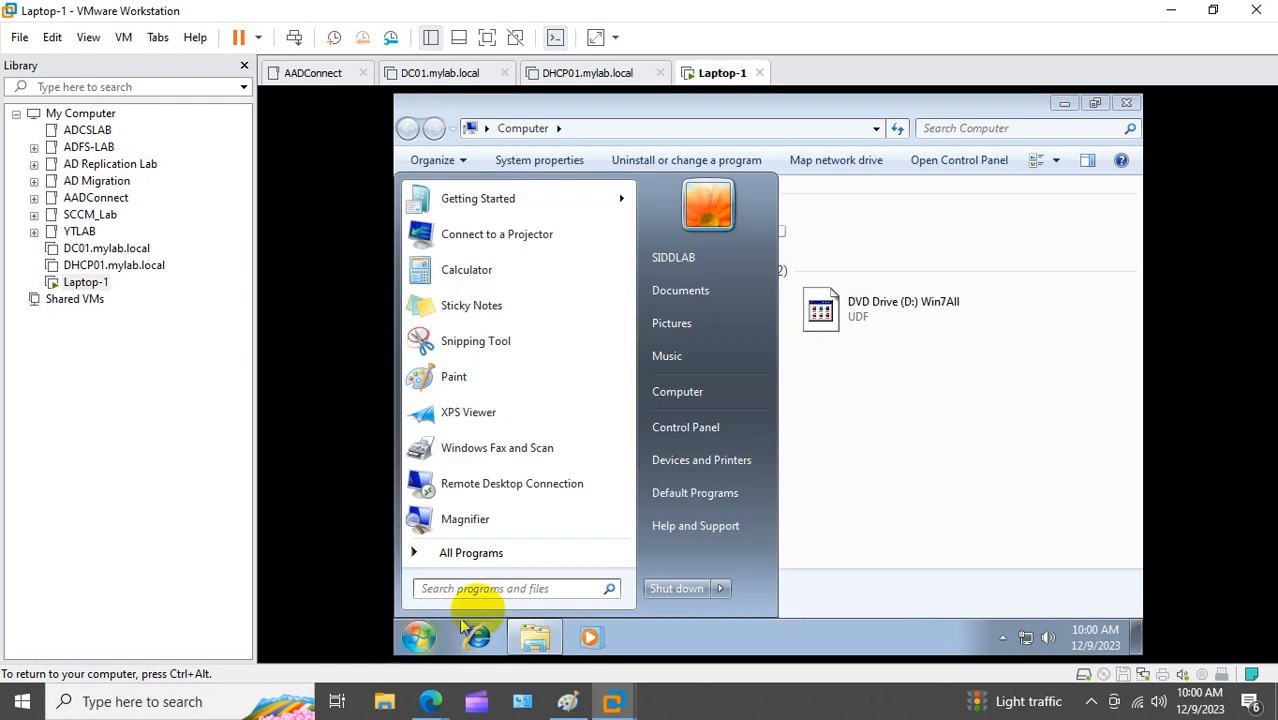
left_click(505, 588)
type("run")
key("Return")
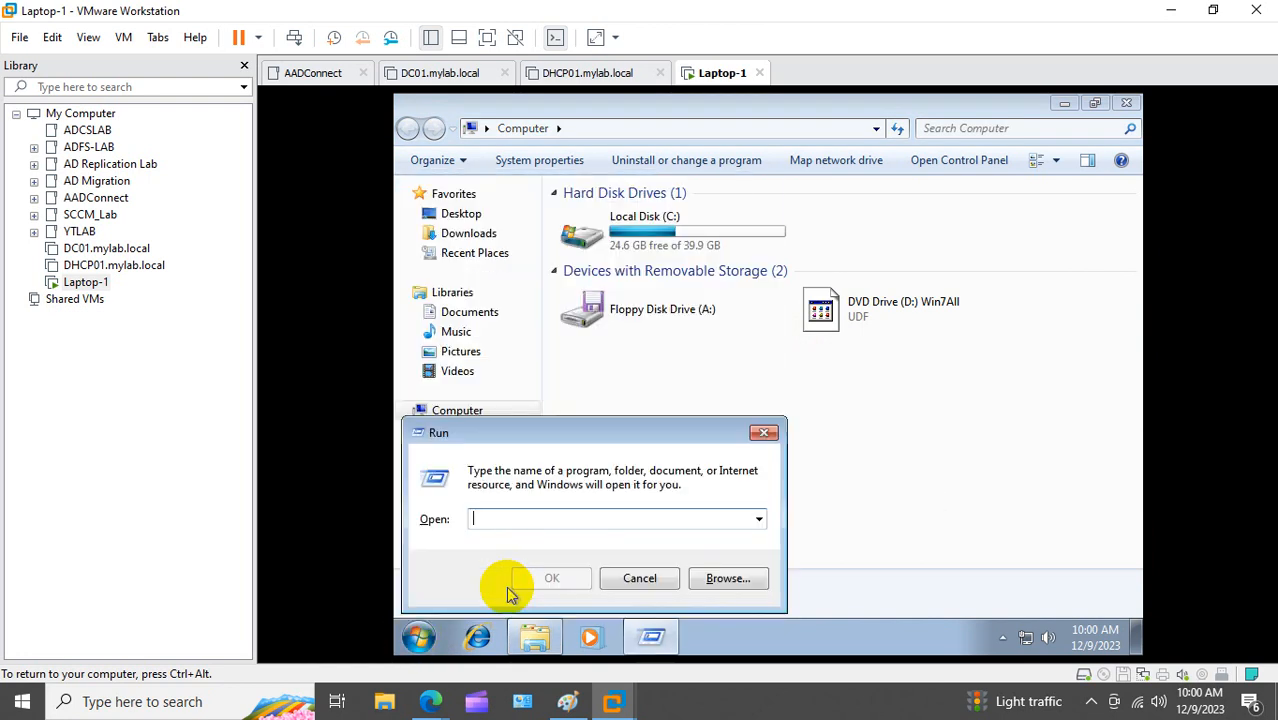
type("sysprep")
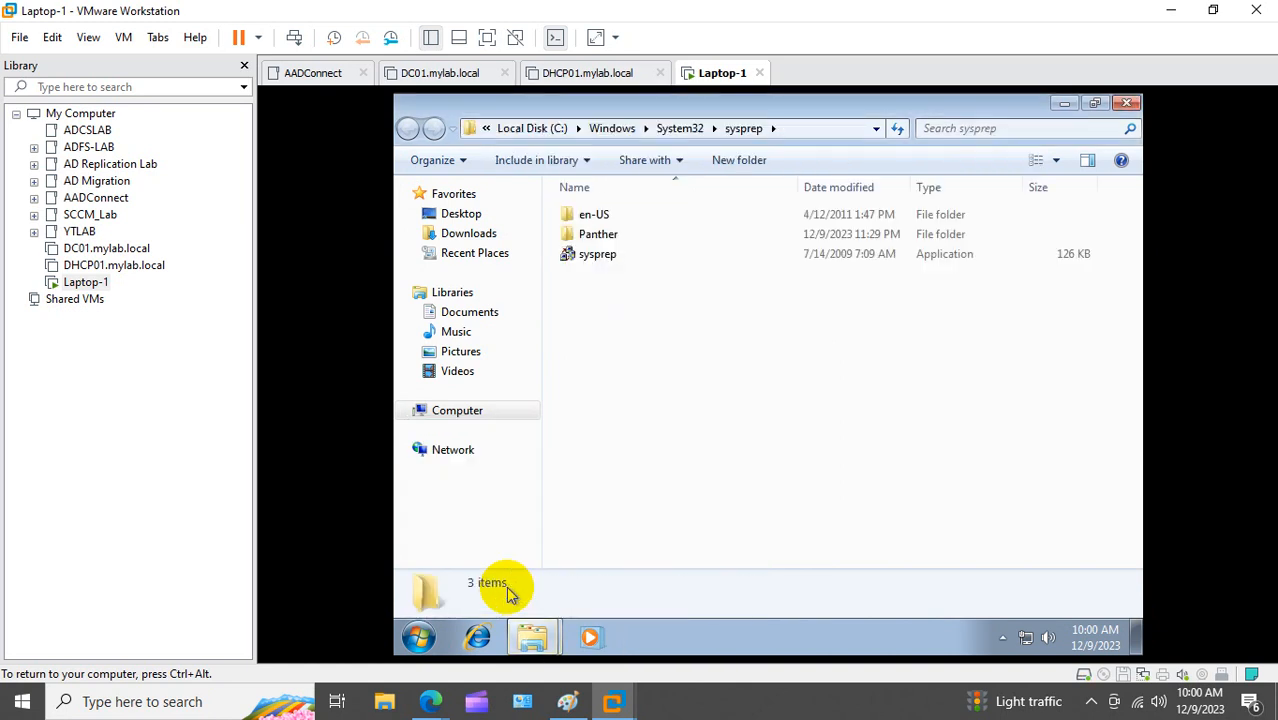
Step: Run the System Preparation Tool with Generalize ticked and Shutdown selected
double_click(578, 254)
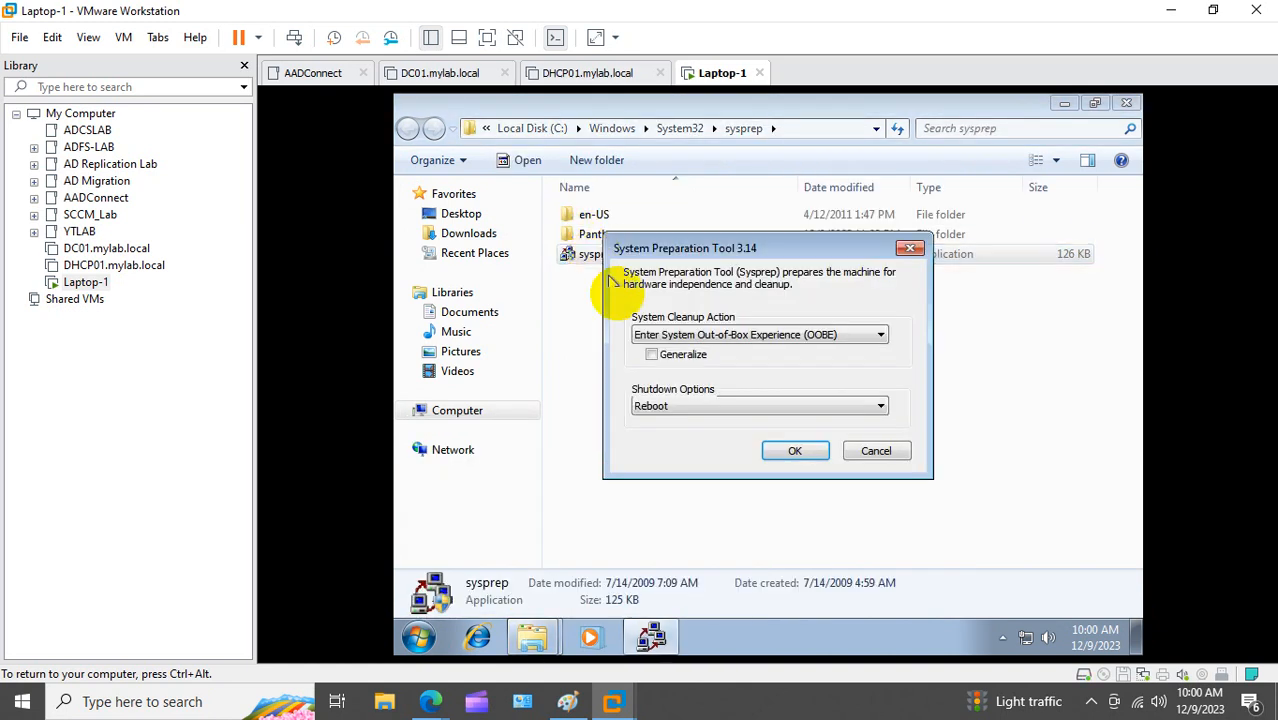
left_click(651, 354)
left_click(676, 406)
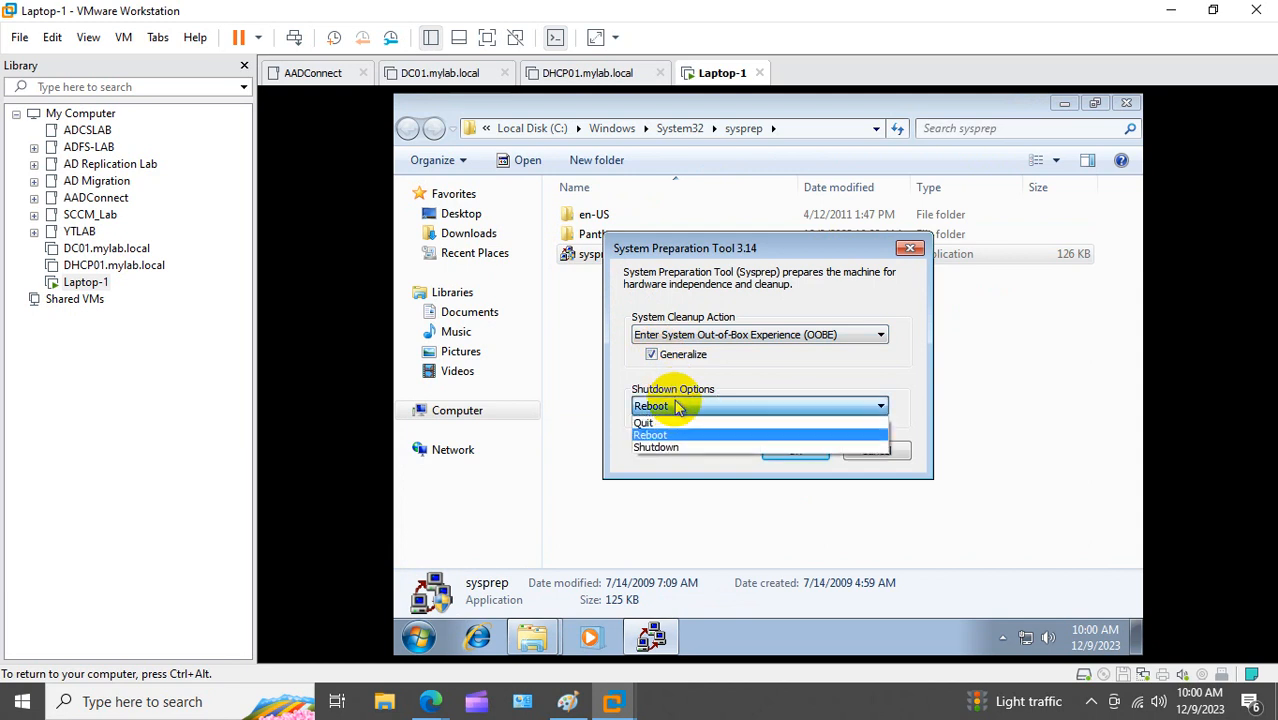
left_click(655, 447)
left_click(785, 451)
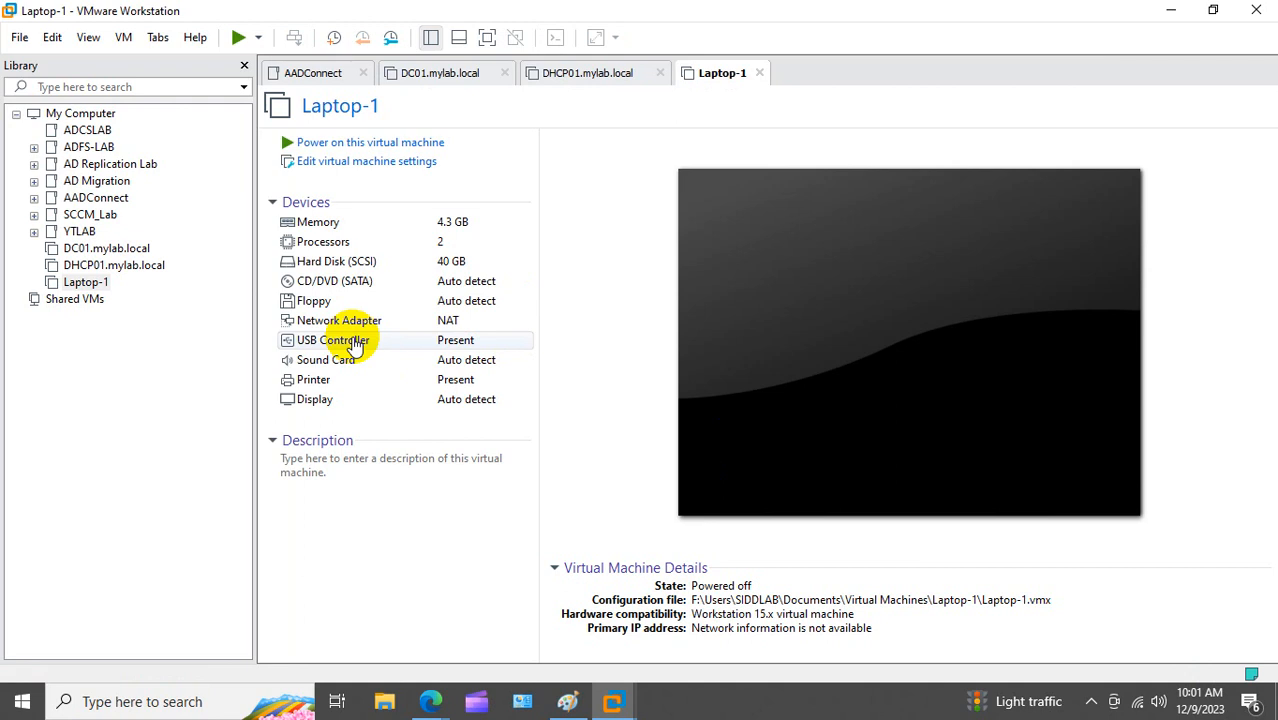
Step: Start a full clone of Laptop-1 from its current state
left_click(204, 340)
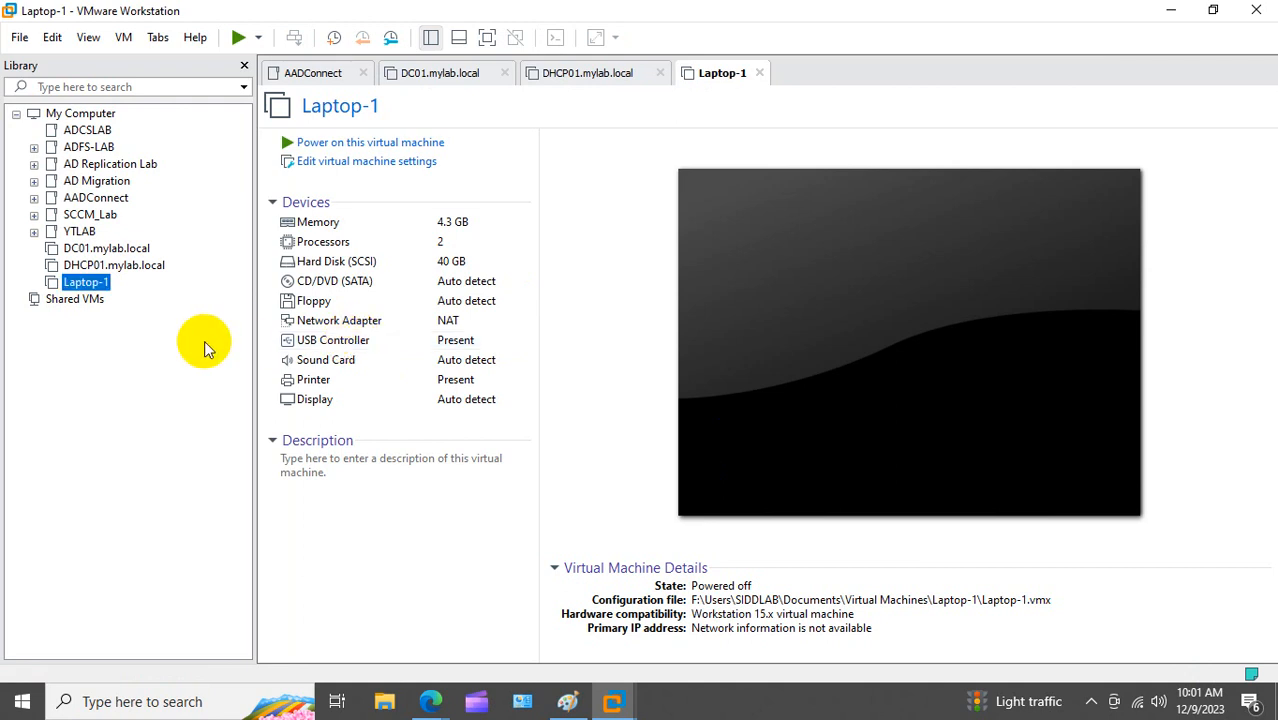
right_click(106, 289)
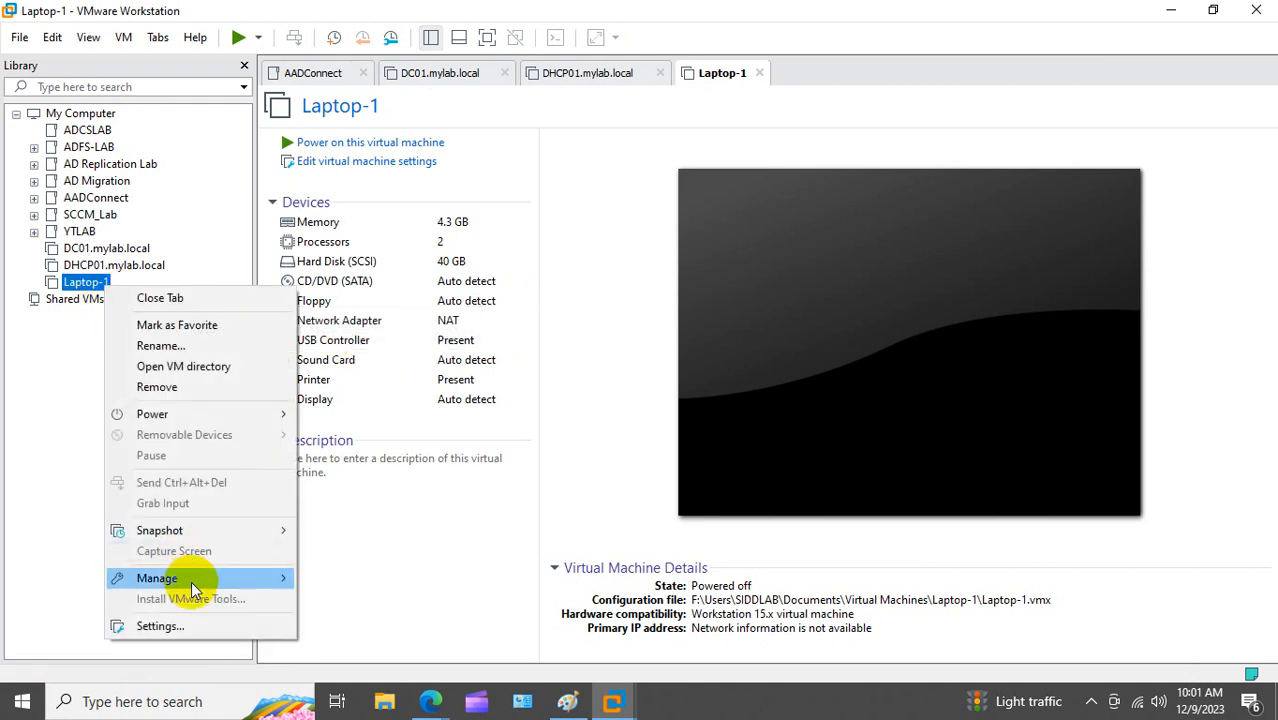
mouse_move(191, 579)
left_click(345, 394)
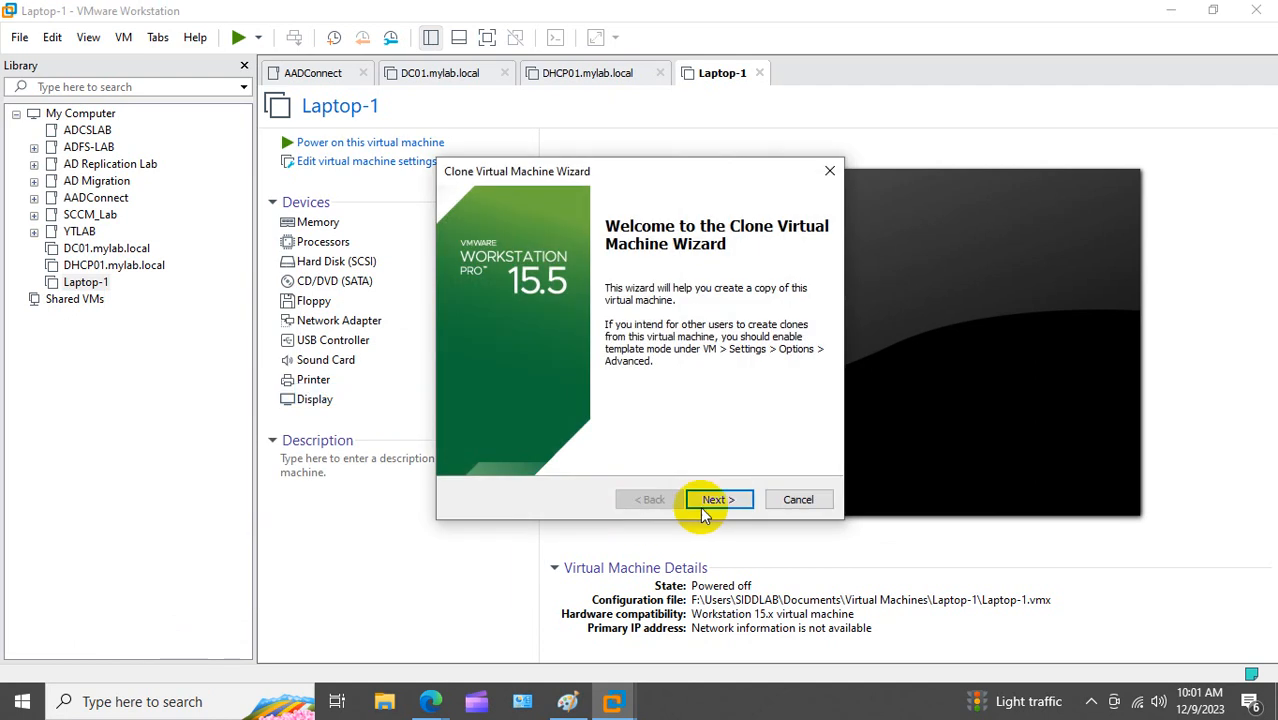
left_click(726, 500)
left_click(729, 501)
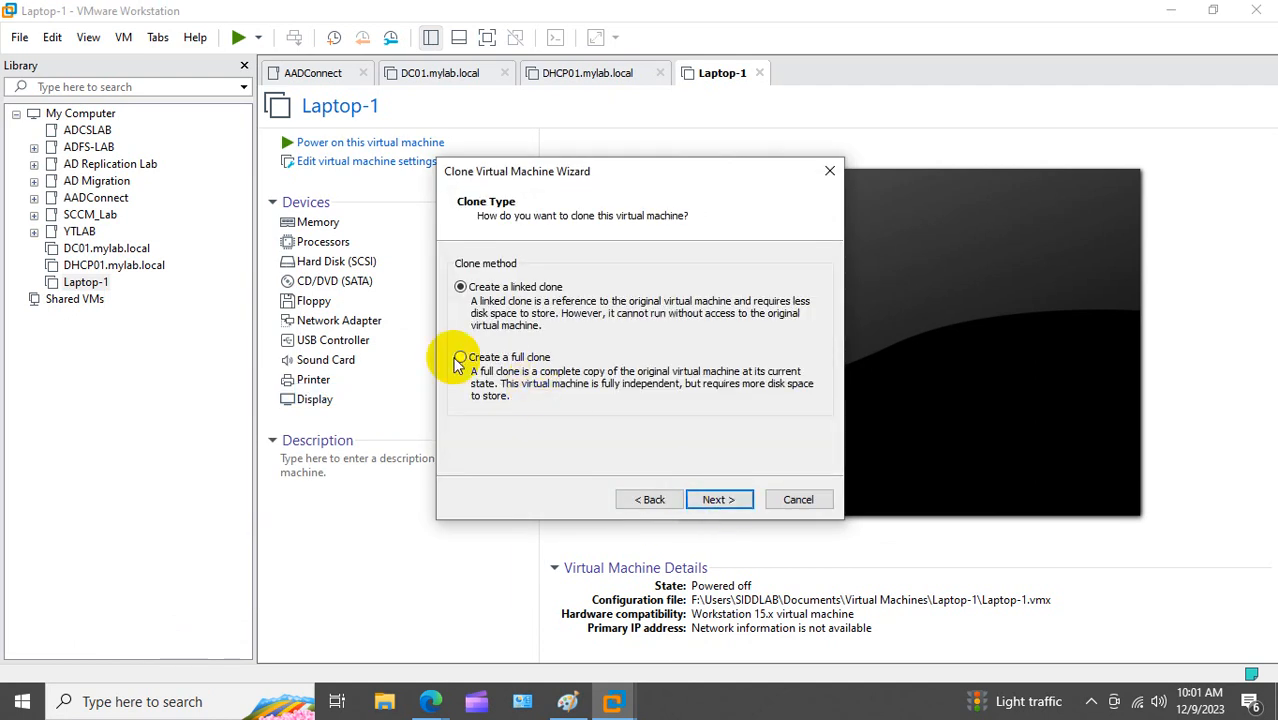
left_click(460, 357)
left_click(714, 505)
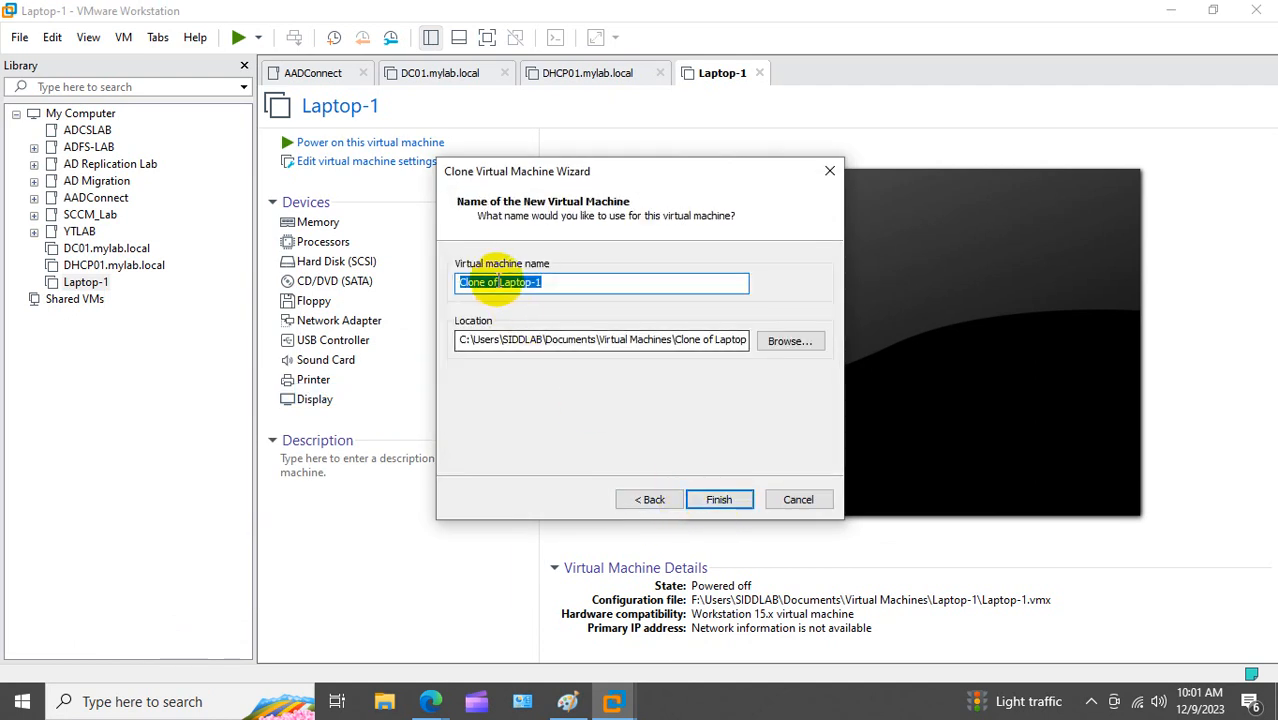
Step: Name the clone Laptop-2 on drive F:, create it, and close the finished wizard
left_click(501, 282)
key("BackSpace")
key("BackSpace")
key("BackSpace")
key("BackSpace")
key("BackSpace")
key("BackSpace")
key("BackSpace")
key("BackSpace")
key("BackSpace")
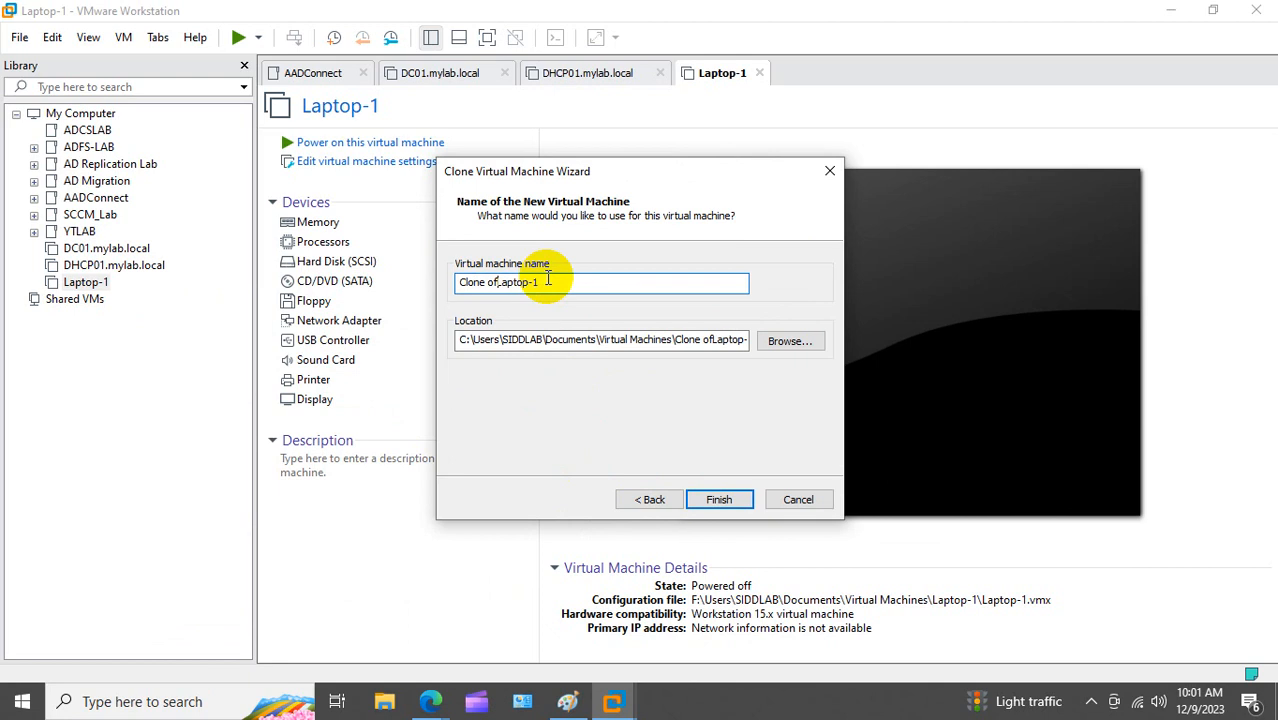
left_click(524, 287)
key("BackSpace")
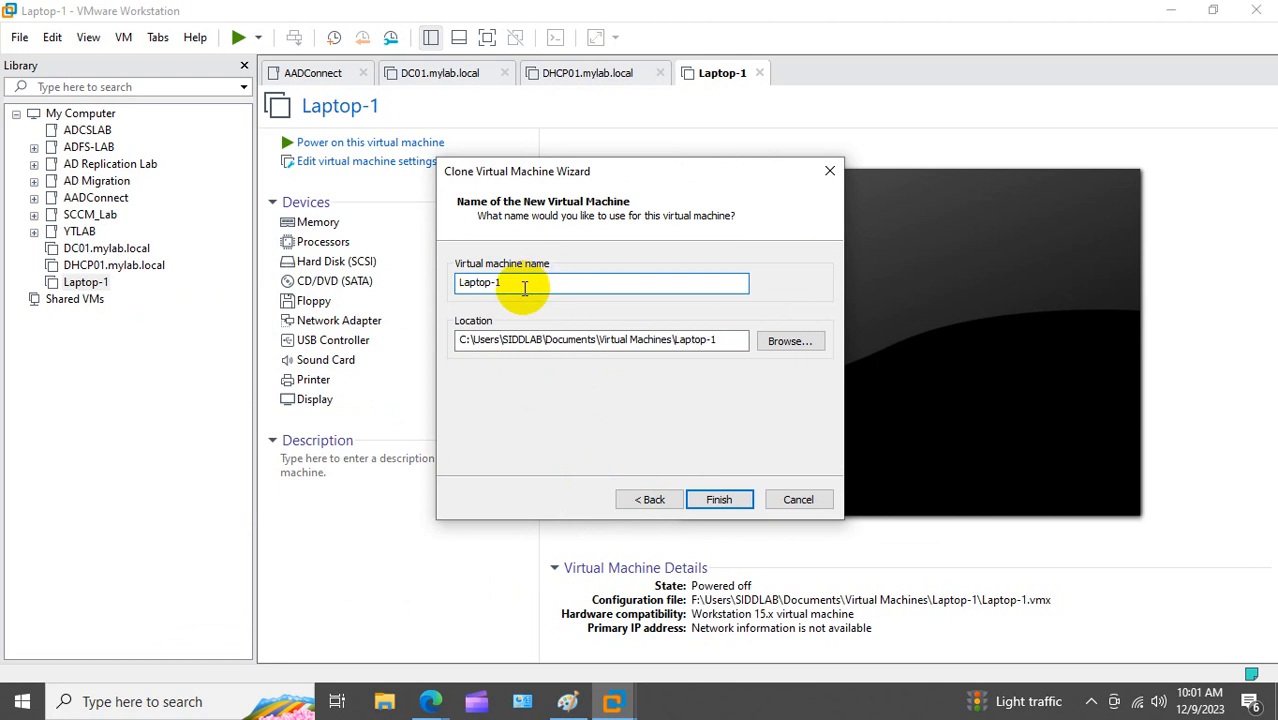
type("2")
left_click_drag(469, 340, 459, 341)
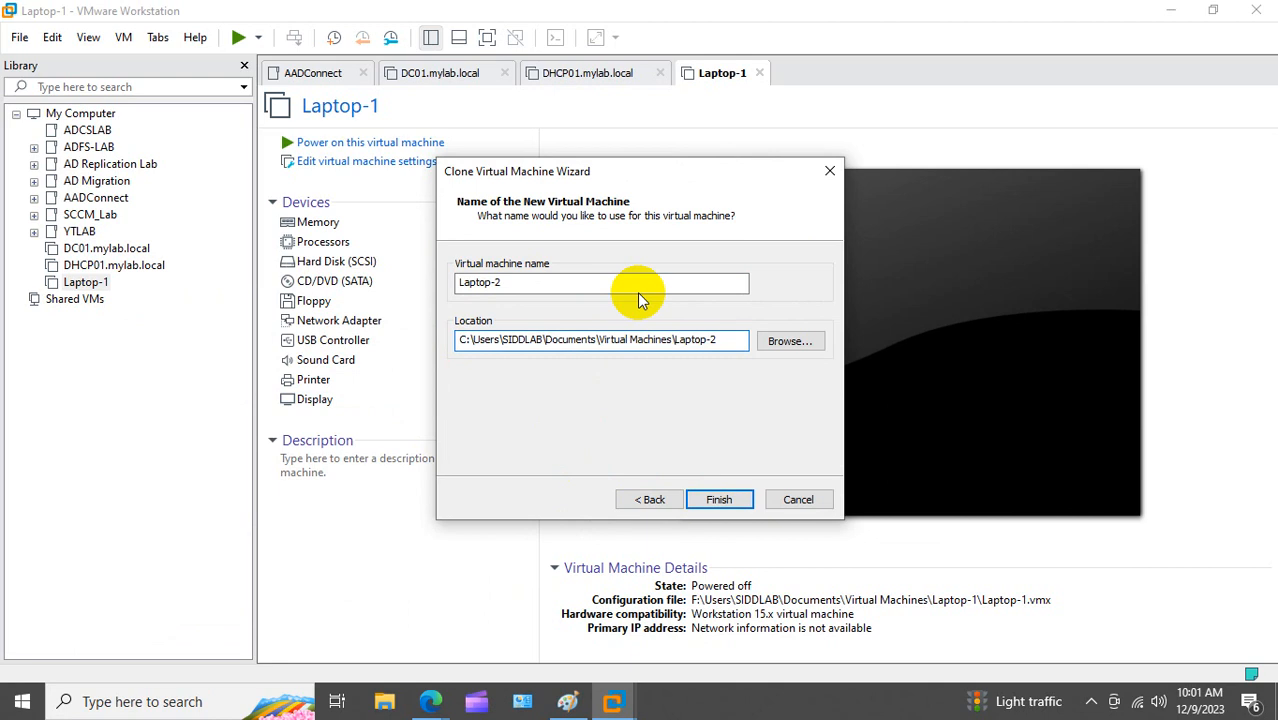
type("F")
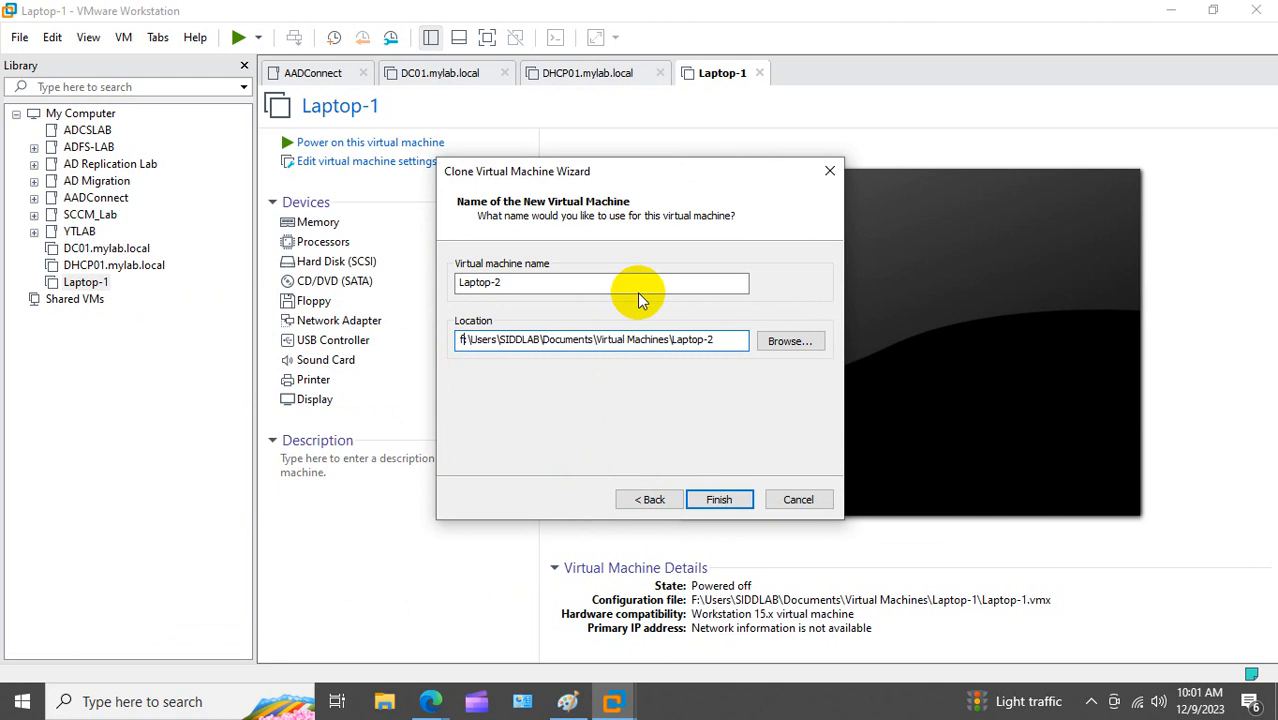
left_click(719, 499)
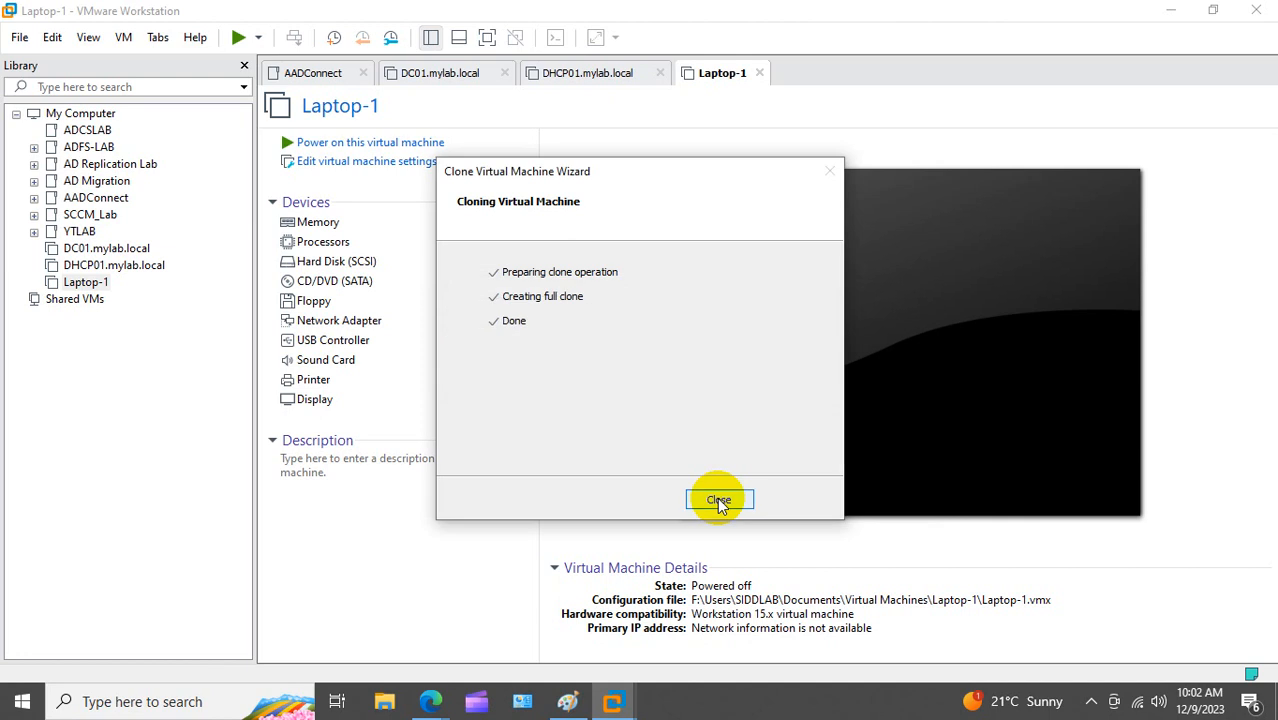
left_click(717, 499)
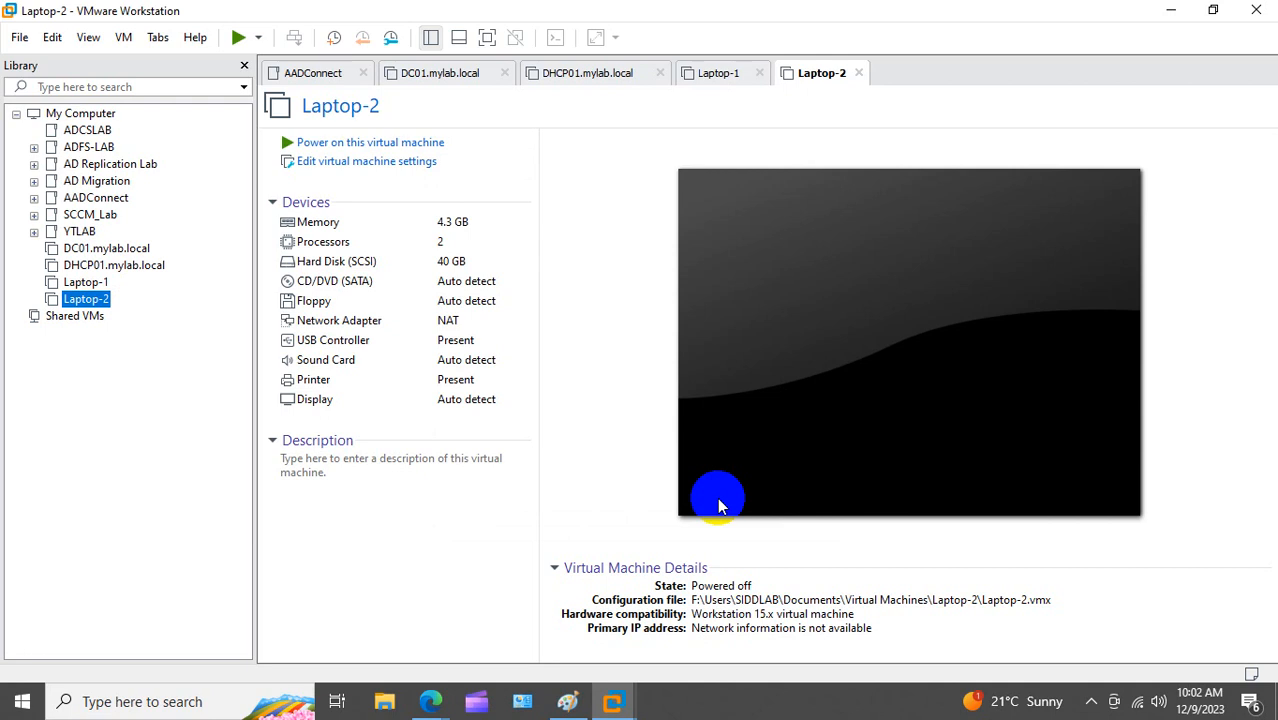
Step: Start a full clone of Laptop-2 from its current state
right_click(109, 303)
mouse_move(219, 592)
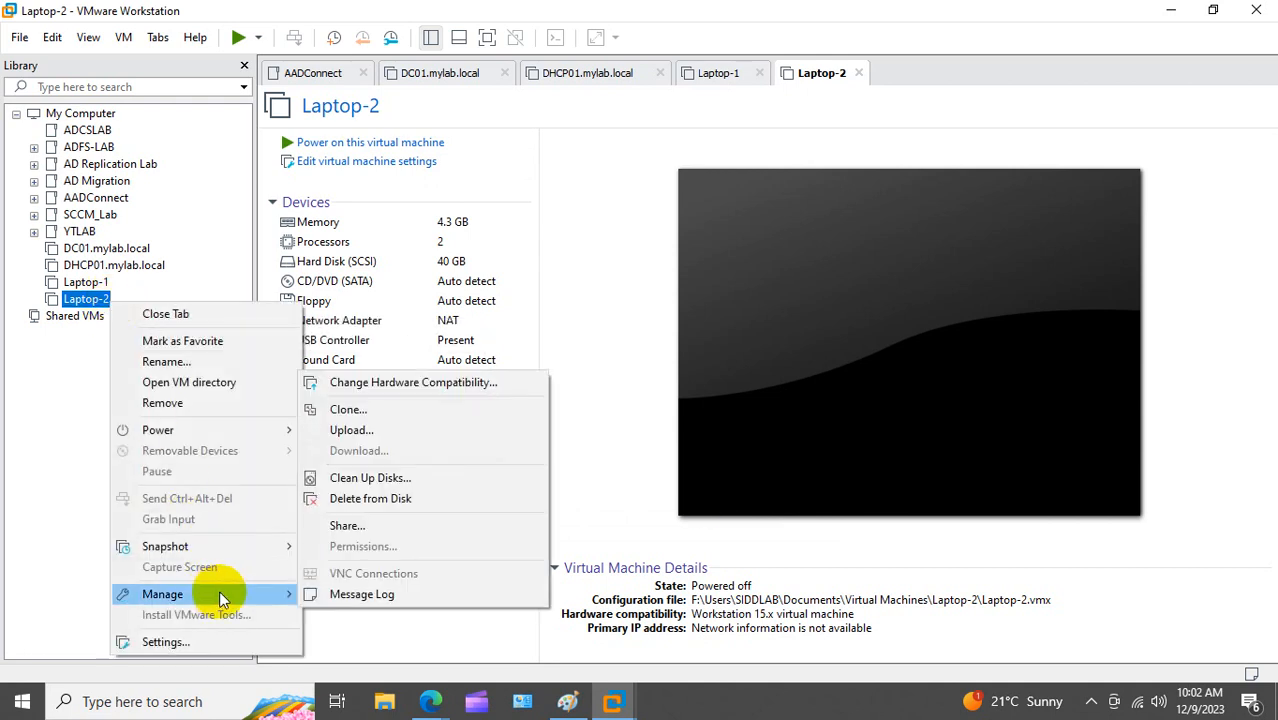
left_click(383, 411)
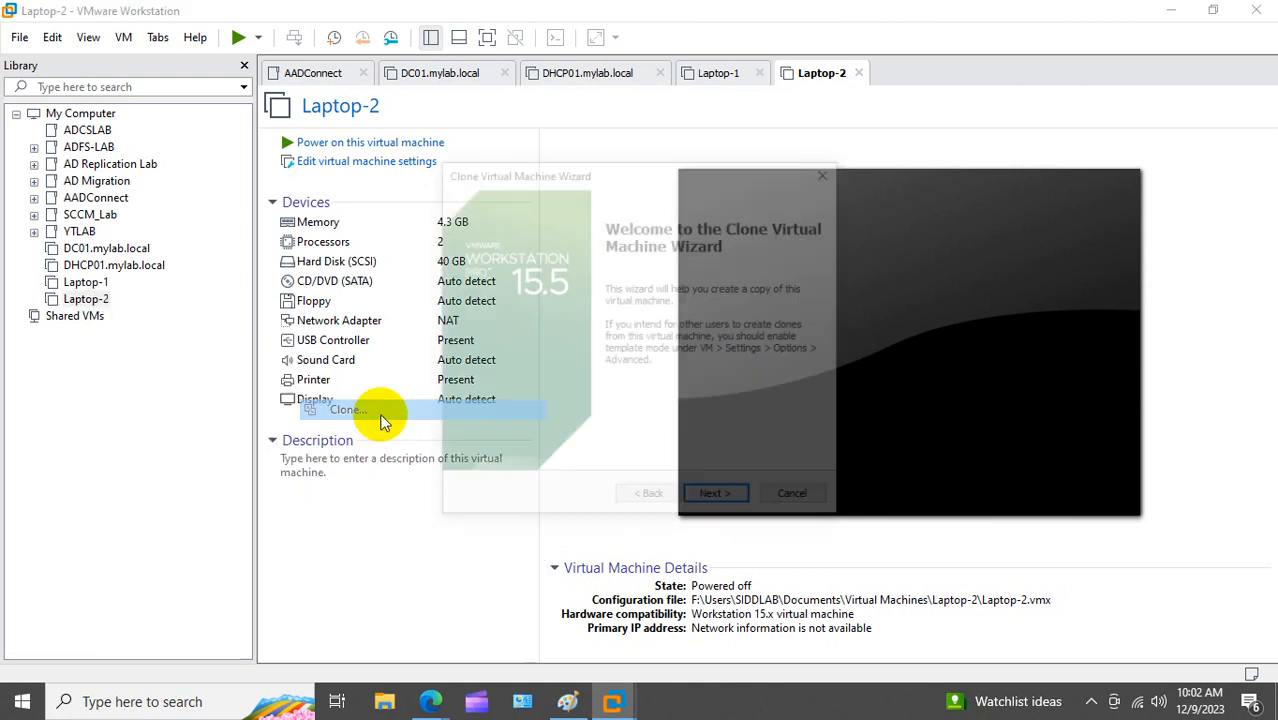
left_click(715, 502)
left_click(715, 502)
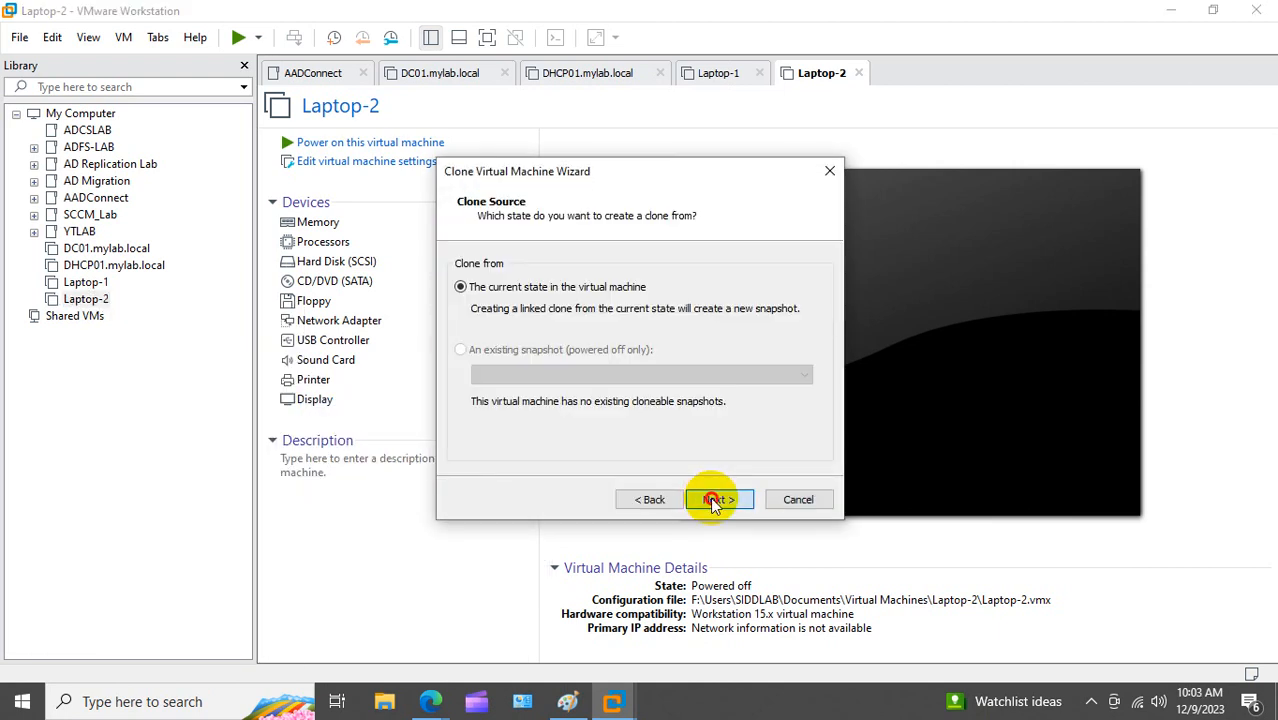
left_click(499, 362)
left_click(716, 499)
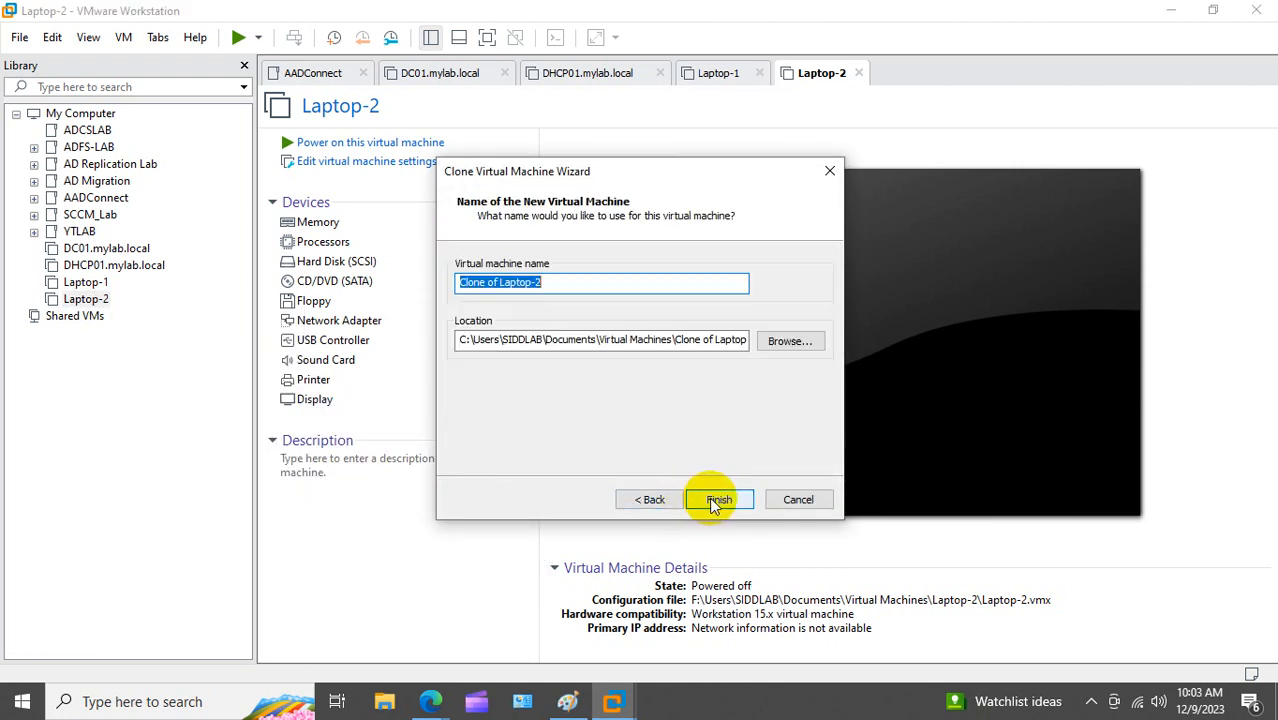
Step: Name the clone Laptop-3, create it, and close the finished cloning wizard
left_click(500, 283)
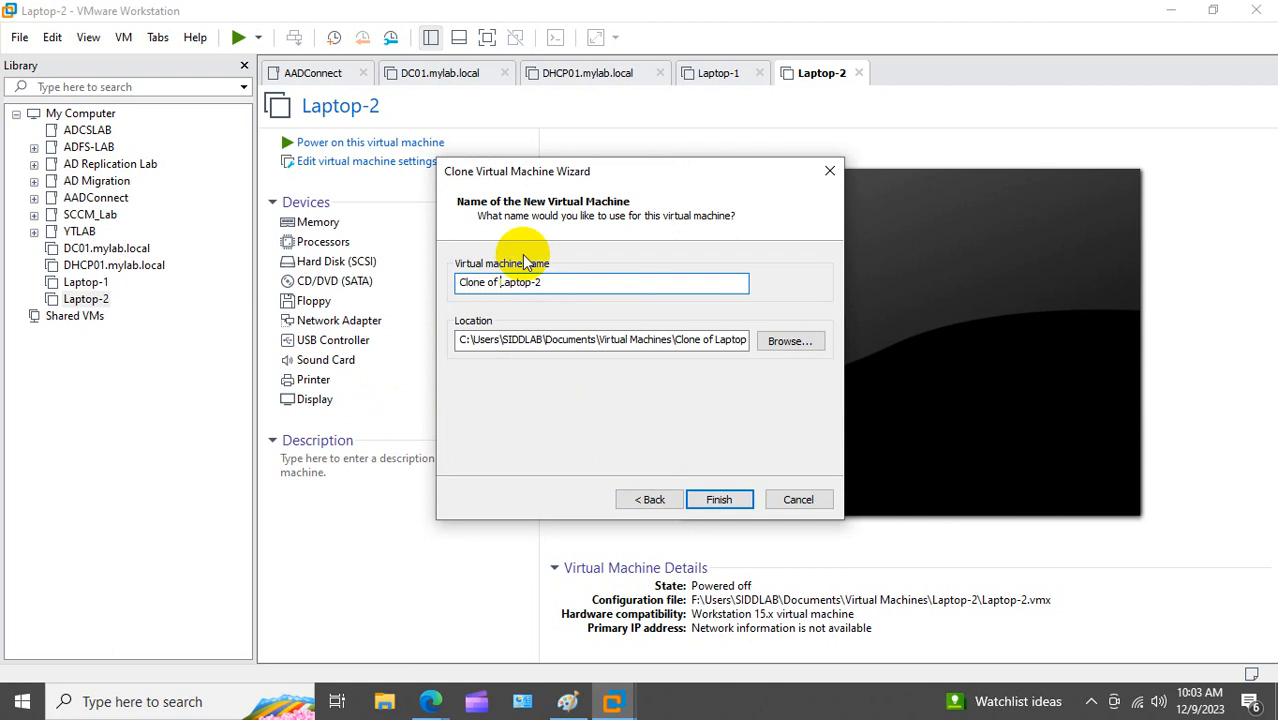
key("BackSpace")
key("BackSpace")
key("BackSpace")
key("BackSpace")
key("BackSpace")
key("BackSpace")
key("BackSpace")
key("BackSpace")
key("BackSpace")
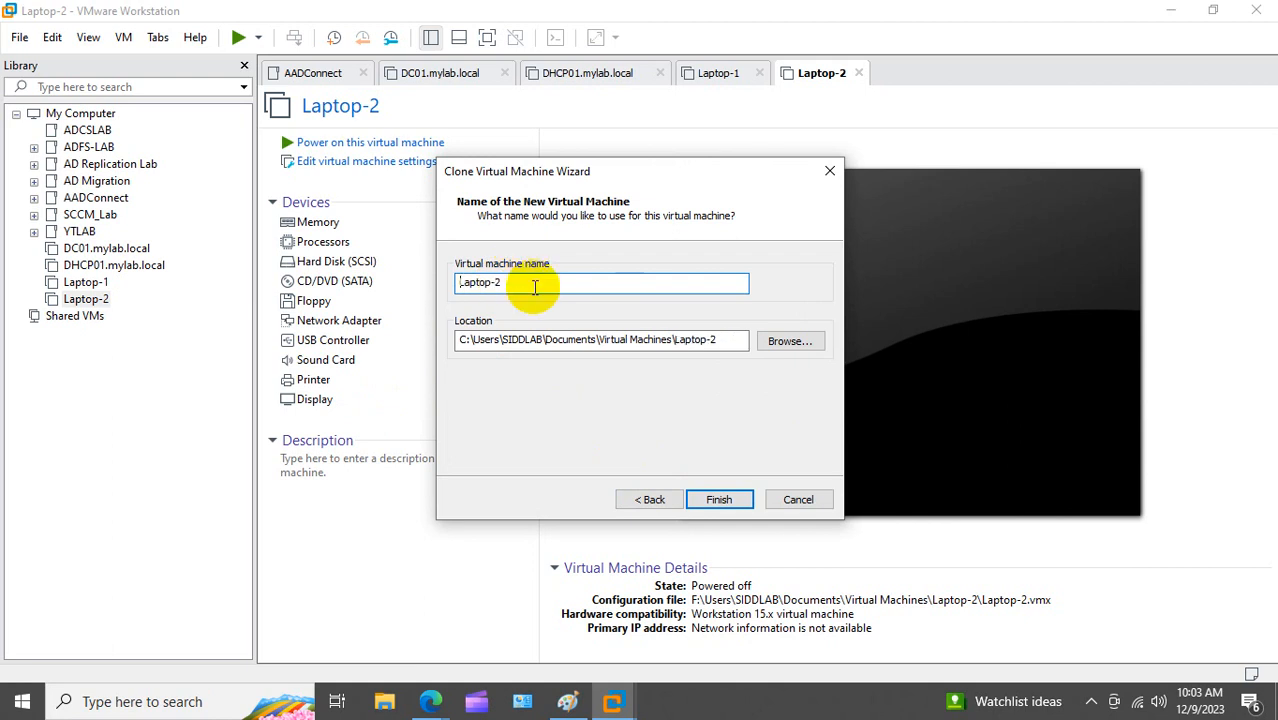
left_click(535, 285)
type("3")
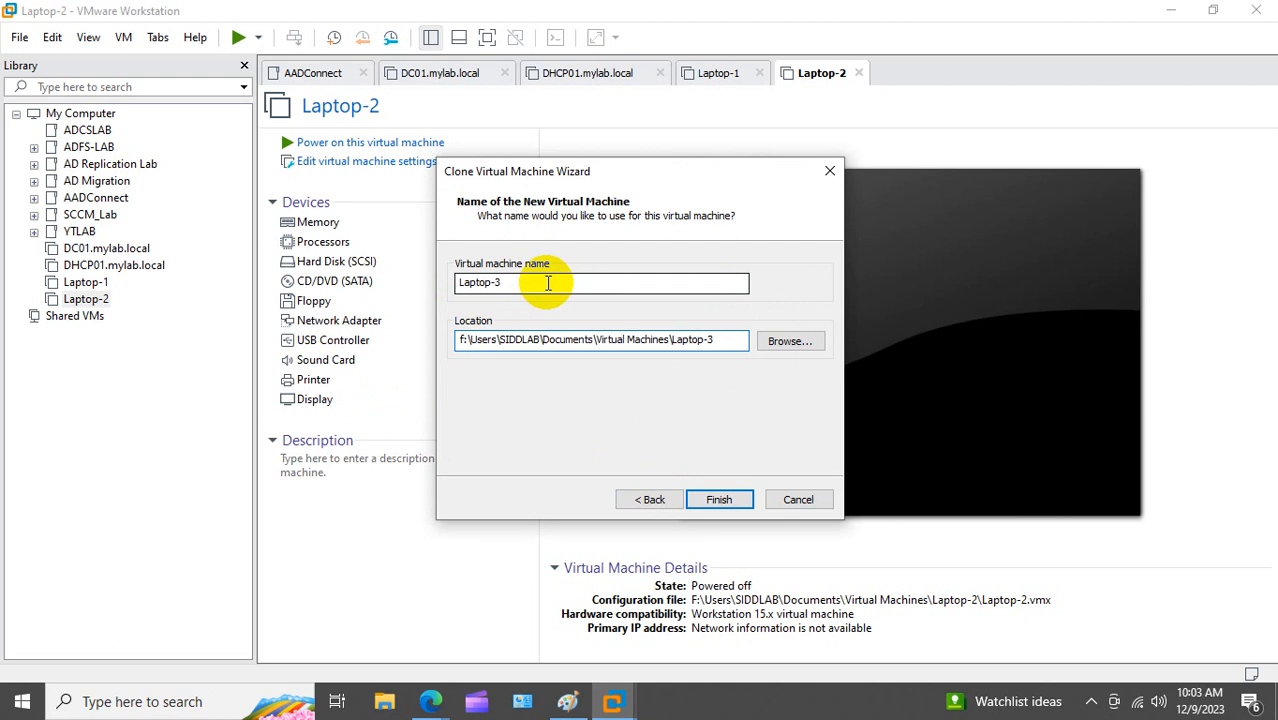
left_click(721, 501)
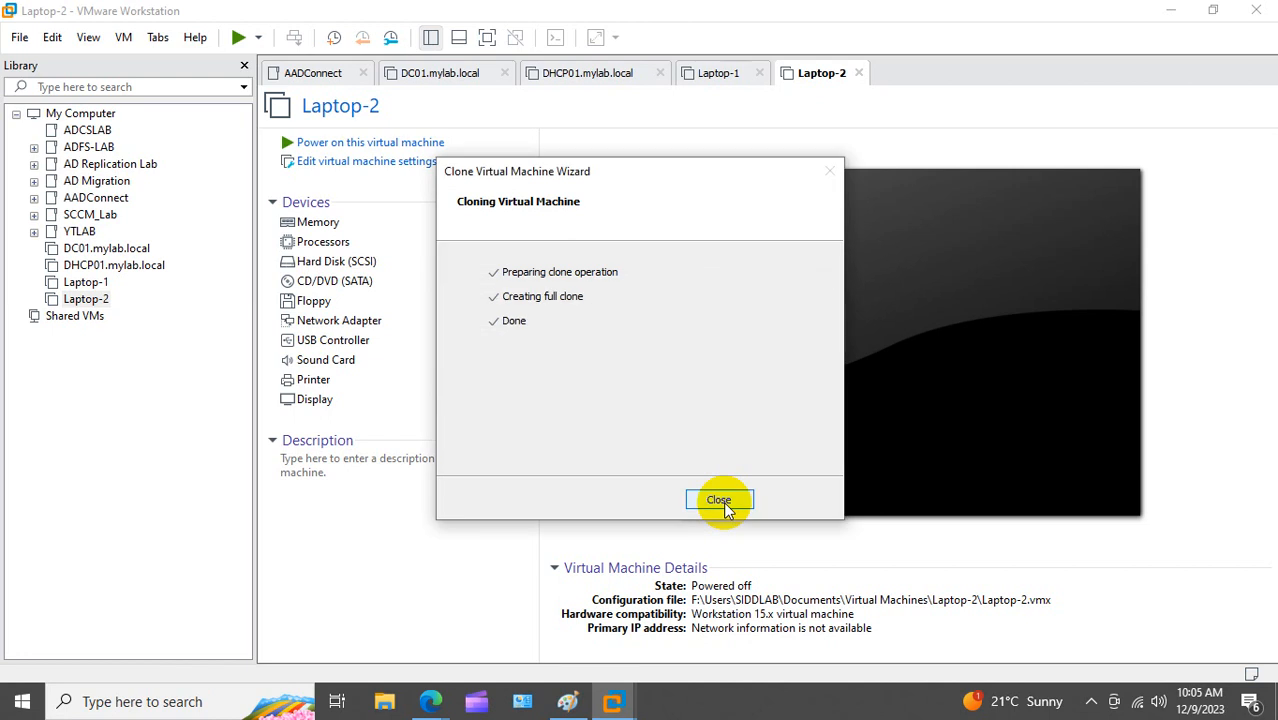
left_click(719, 500)
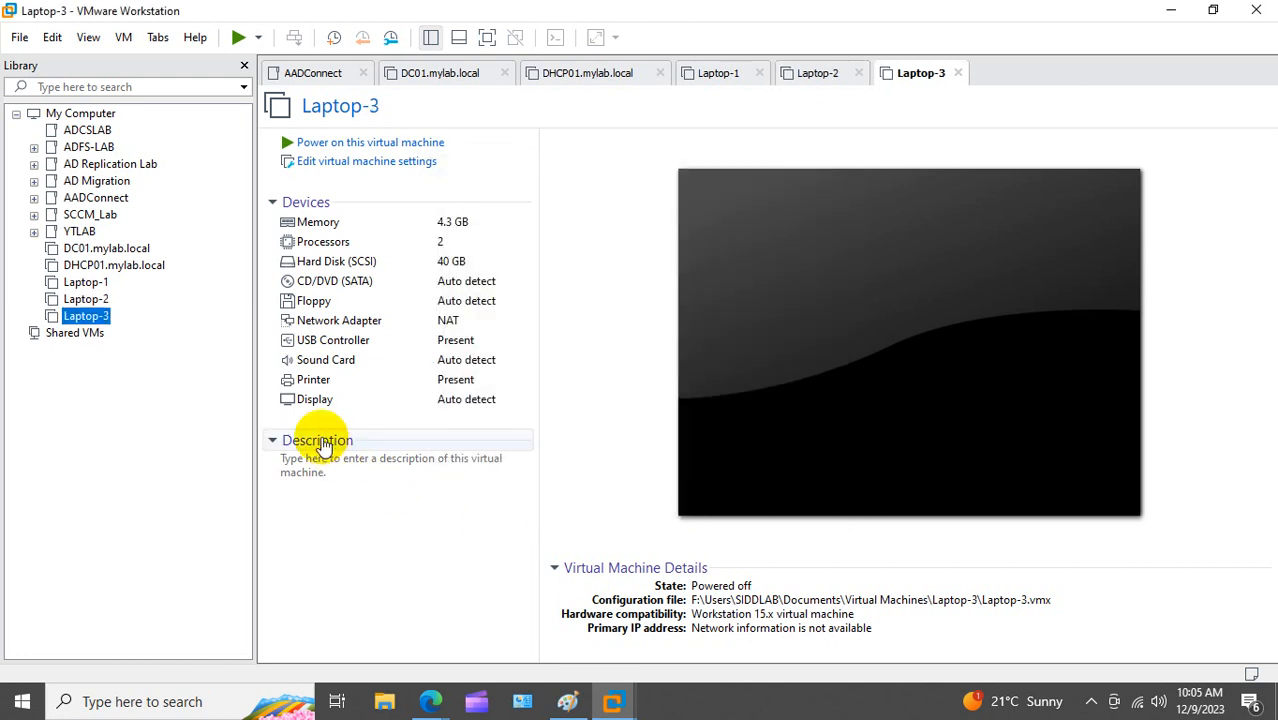
Step: Set the network adapters of DC01 and DHCP01 to Custom VMnet0
right_click(160, 249)
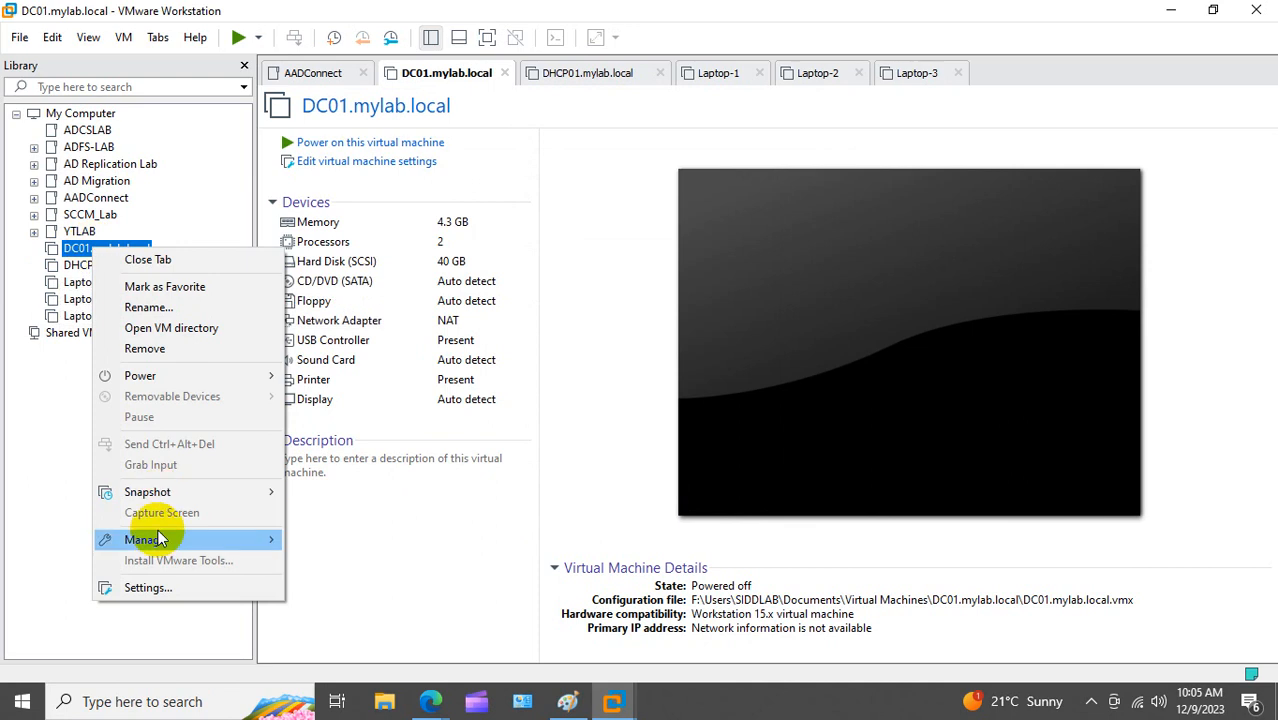
left_click(152, 588)
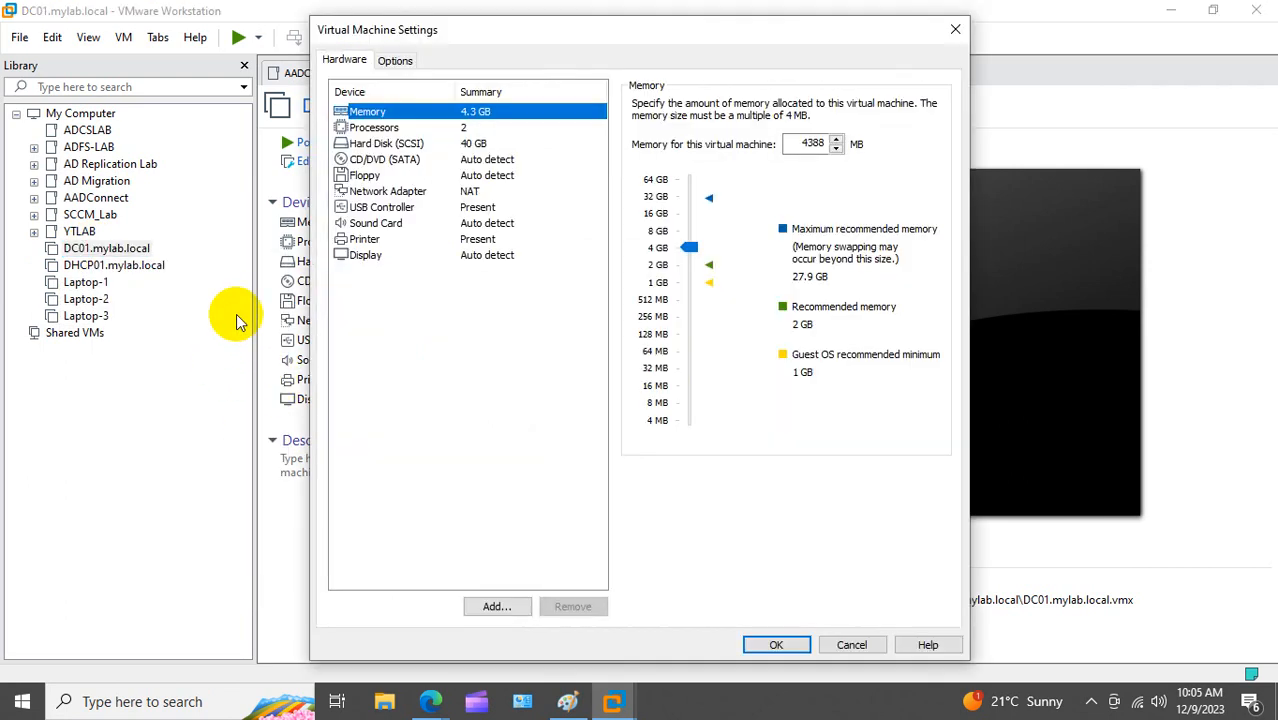
left_click(410, 192)
left_click(639, 258)
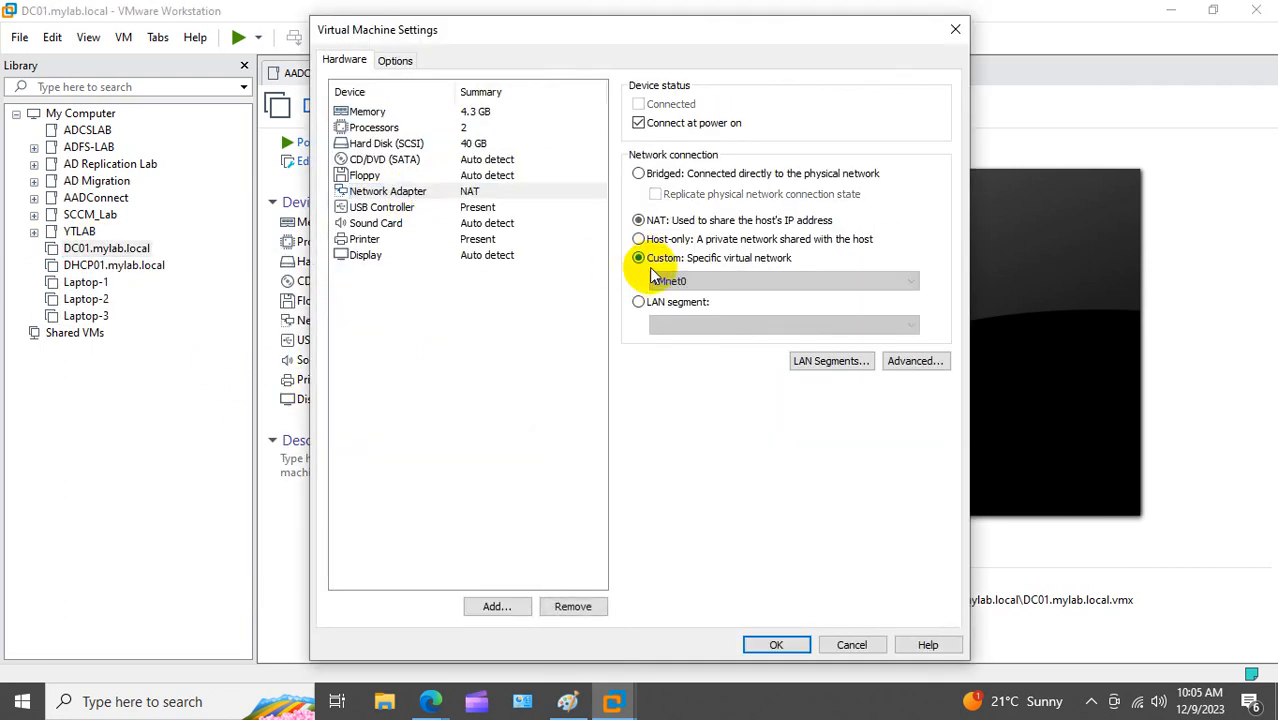
left_click(762, 644)
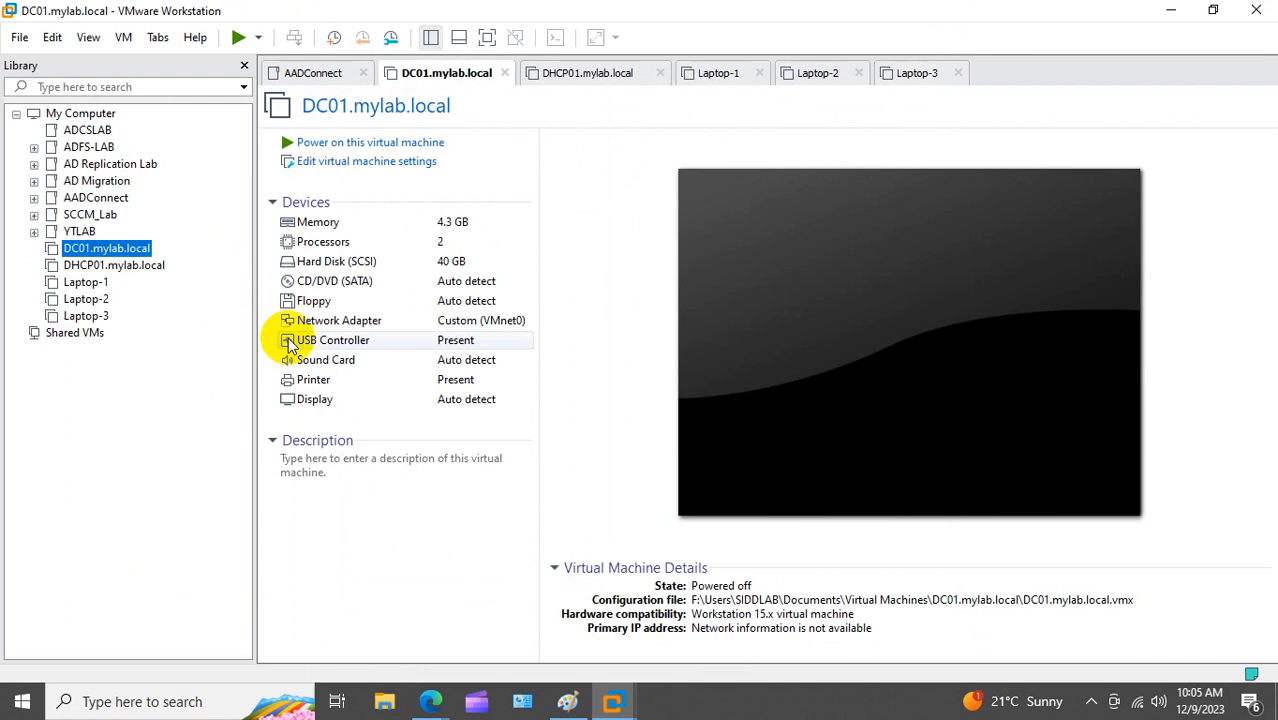
right_click(108, 266)
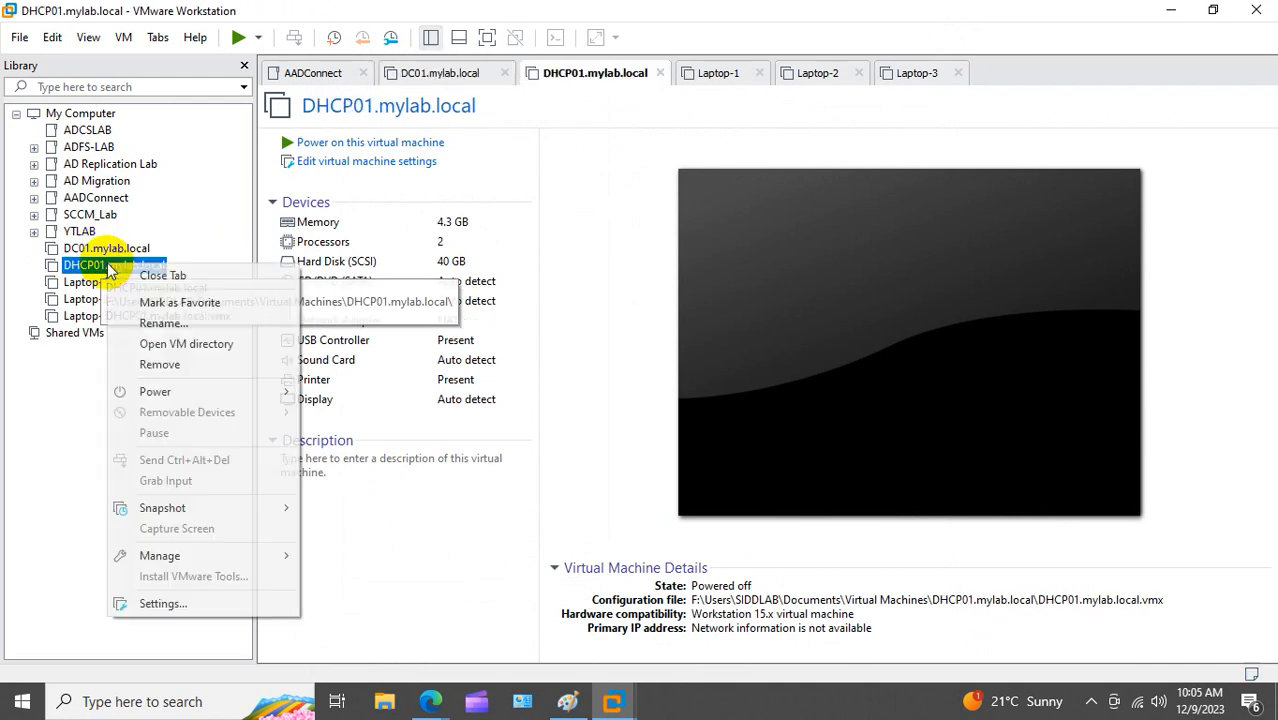
left_click(160, 604)
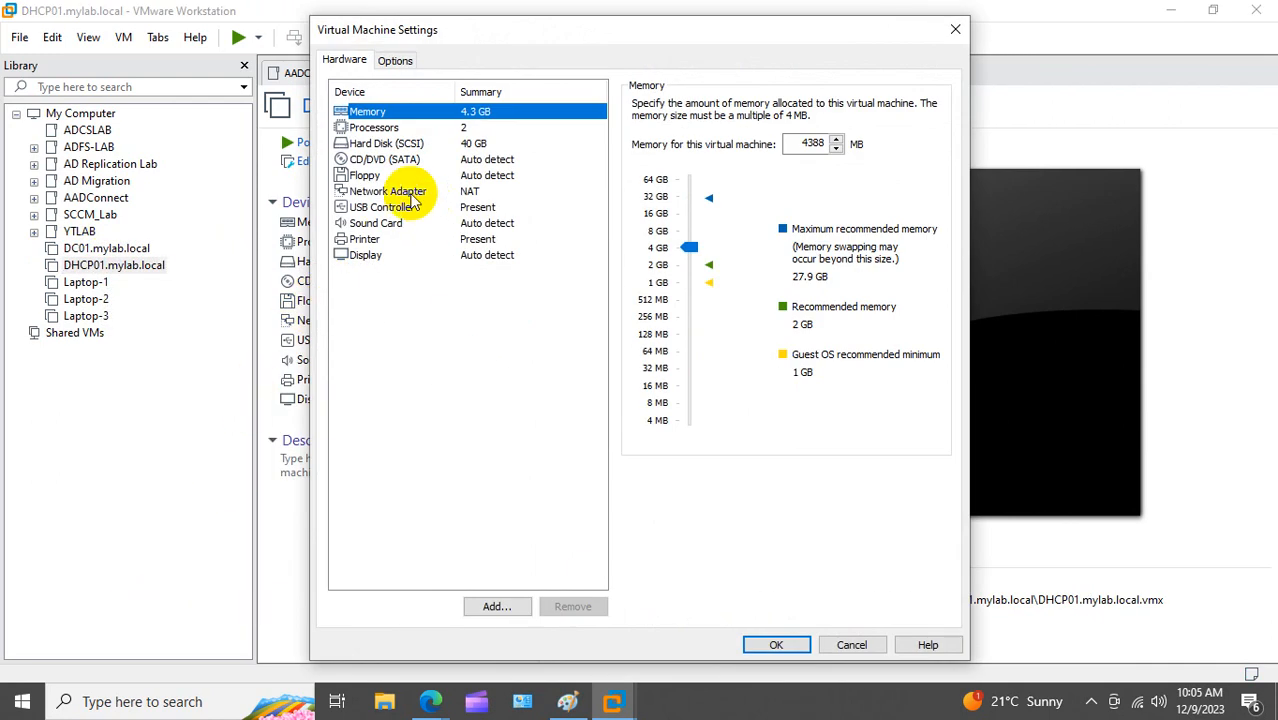
left_click(410, 193)
left_click(638, 257)
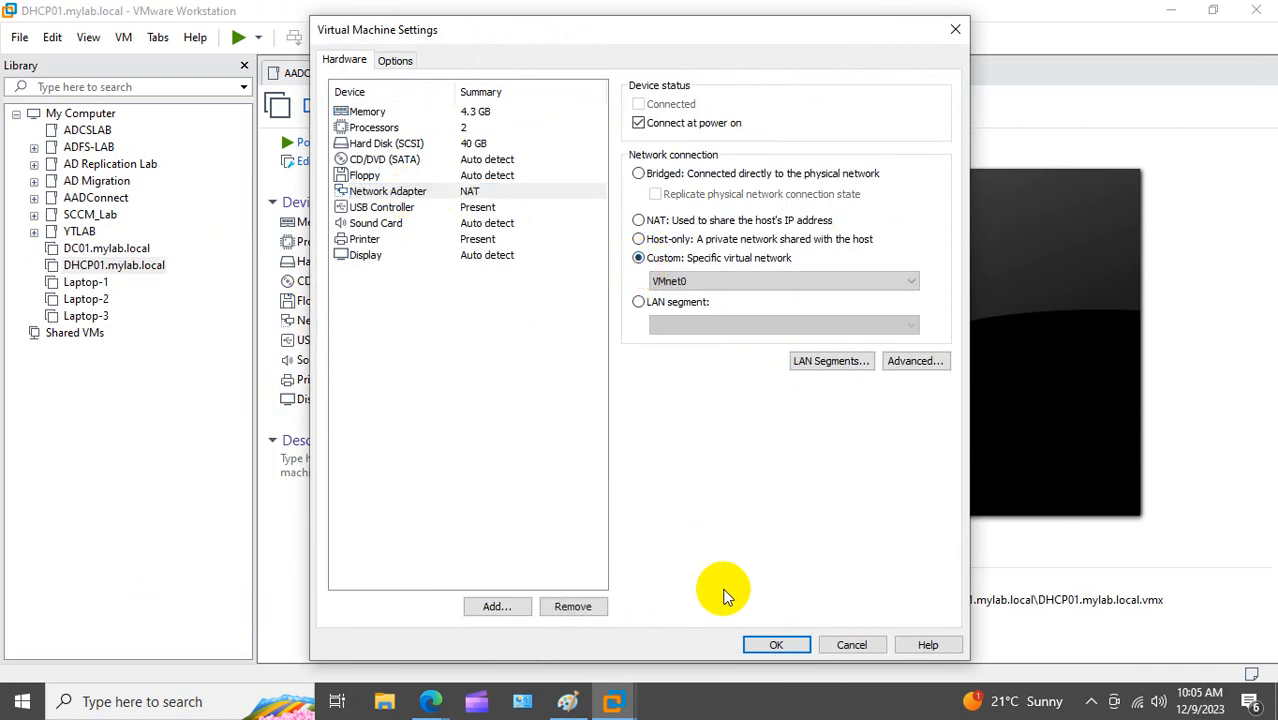
left_click(773, 645)
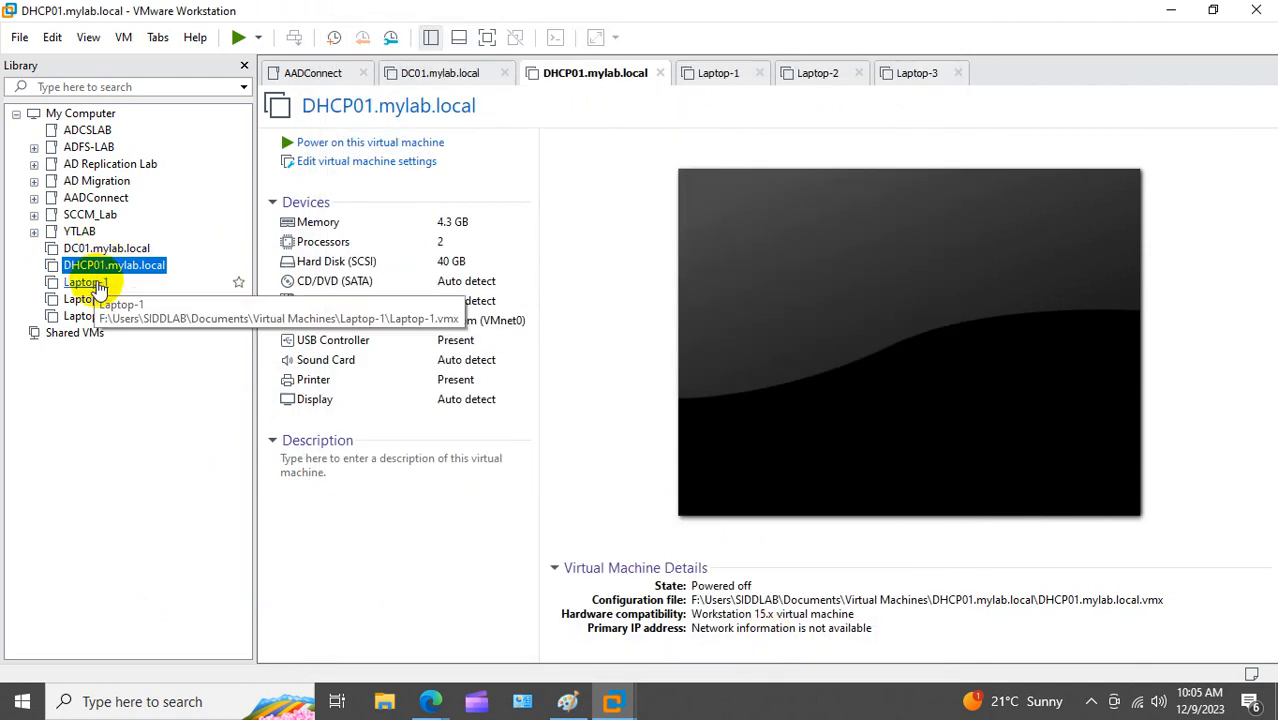
Step: Set the network adapters of Laptop-1 and Laptop-2 to Custom VMnet0
right_click(98, 285)
left_click(199, 616)
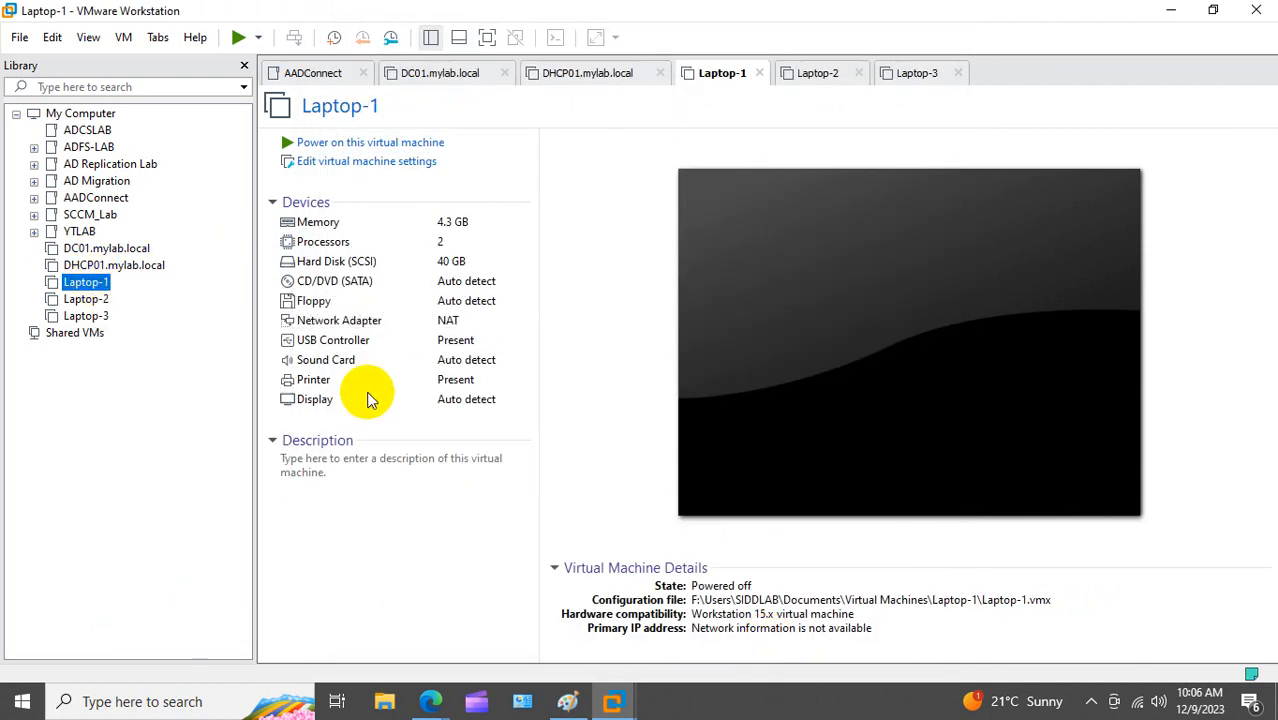
left_click(388, 192)
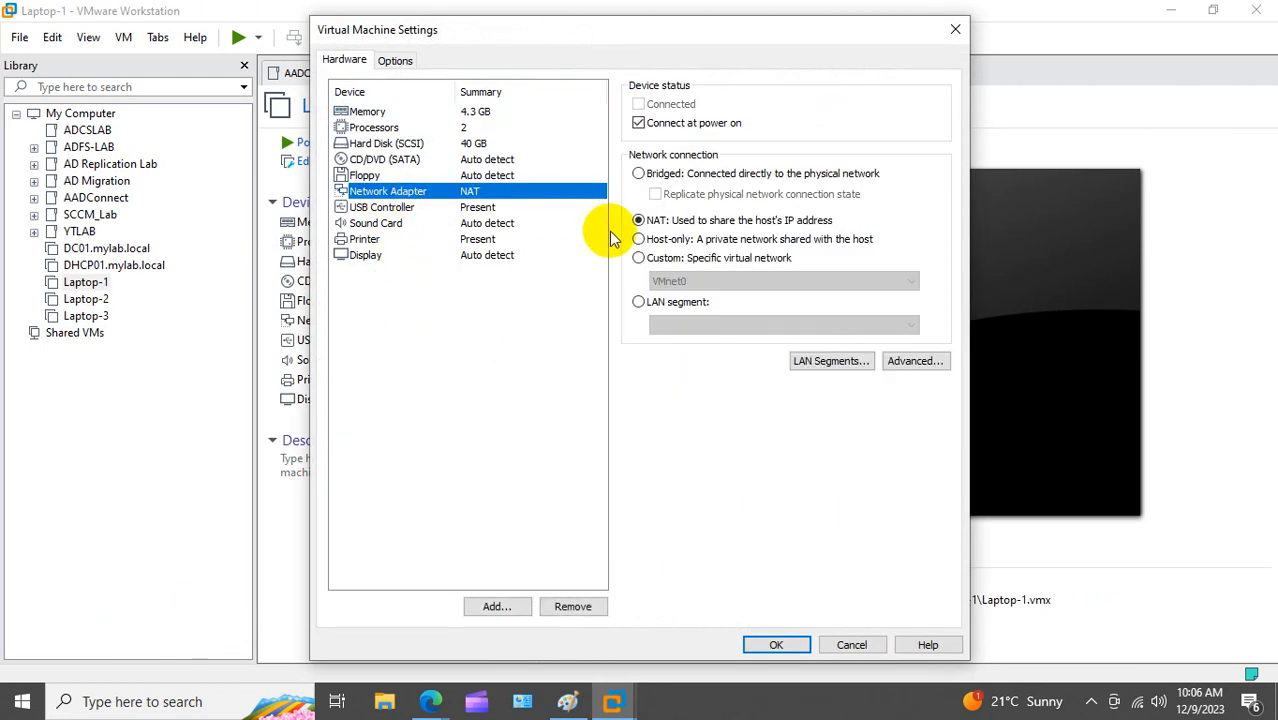
left_click(638, 257)
left_click(776, 645)
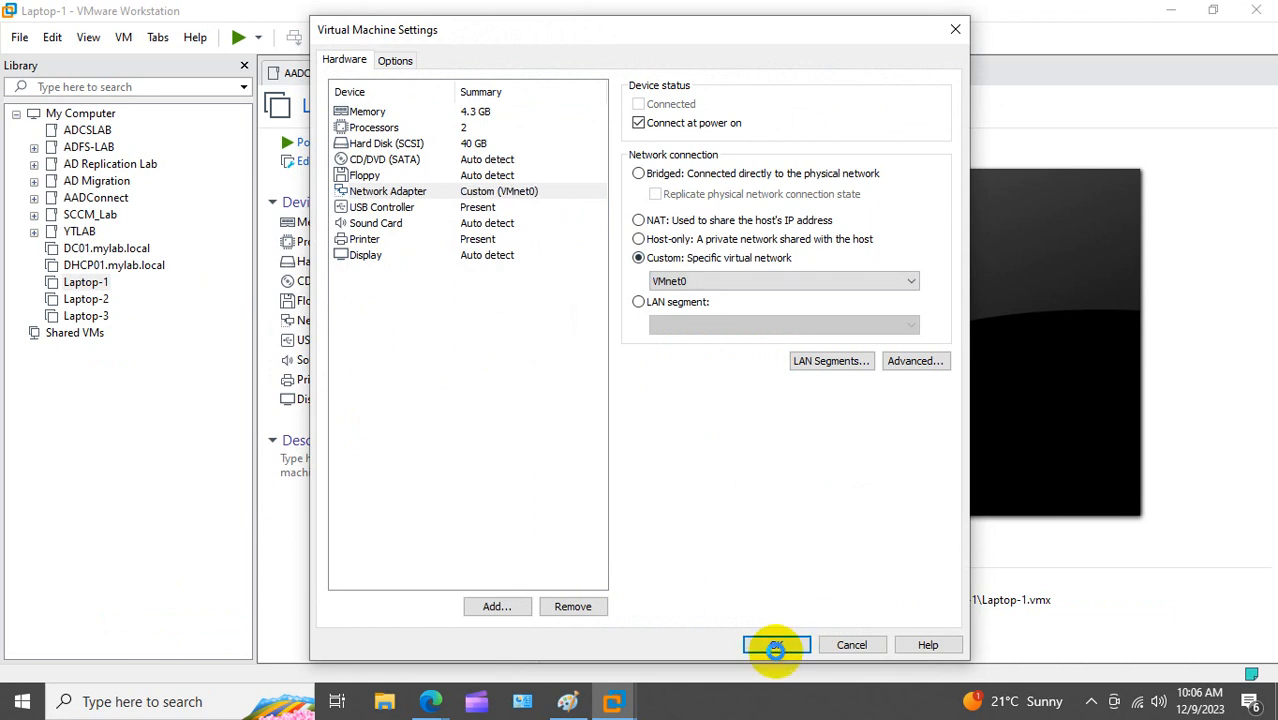
right_click(72, 299)
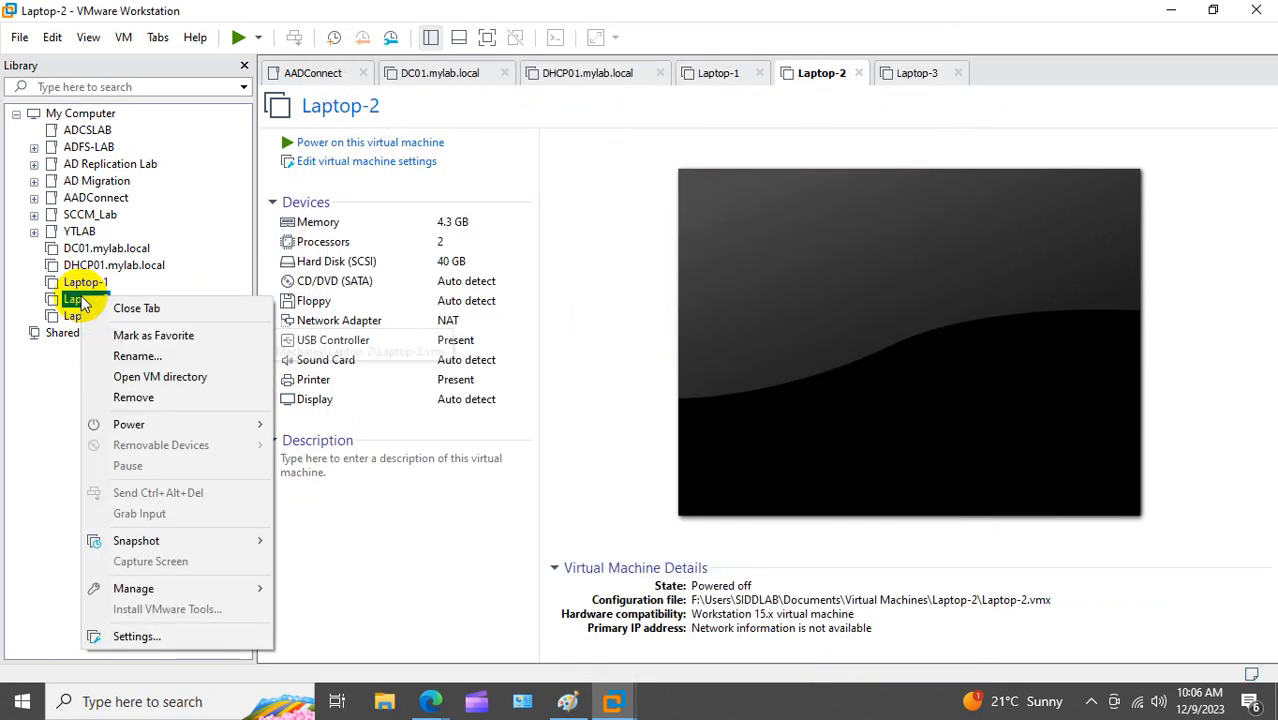
left_click(134, 634)
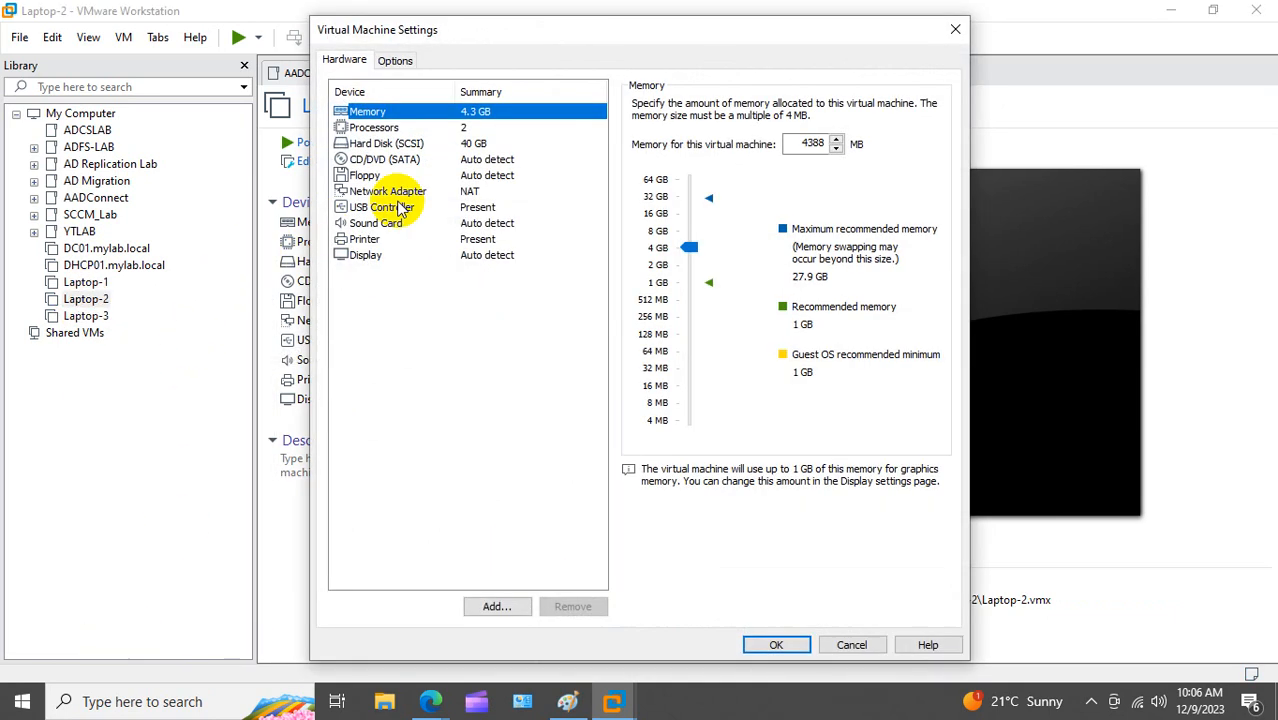
left_click(405, 191)
left_click(638, 257)
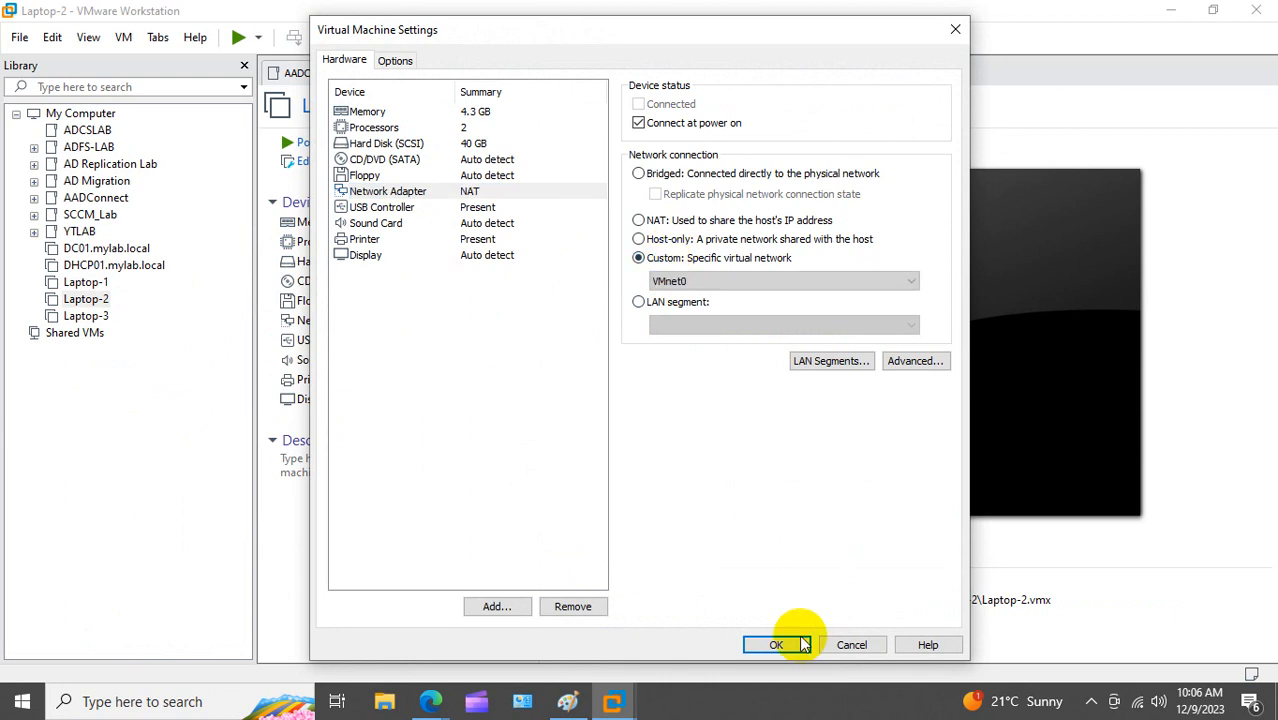
left_click(776, 644)
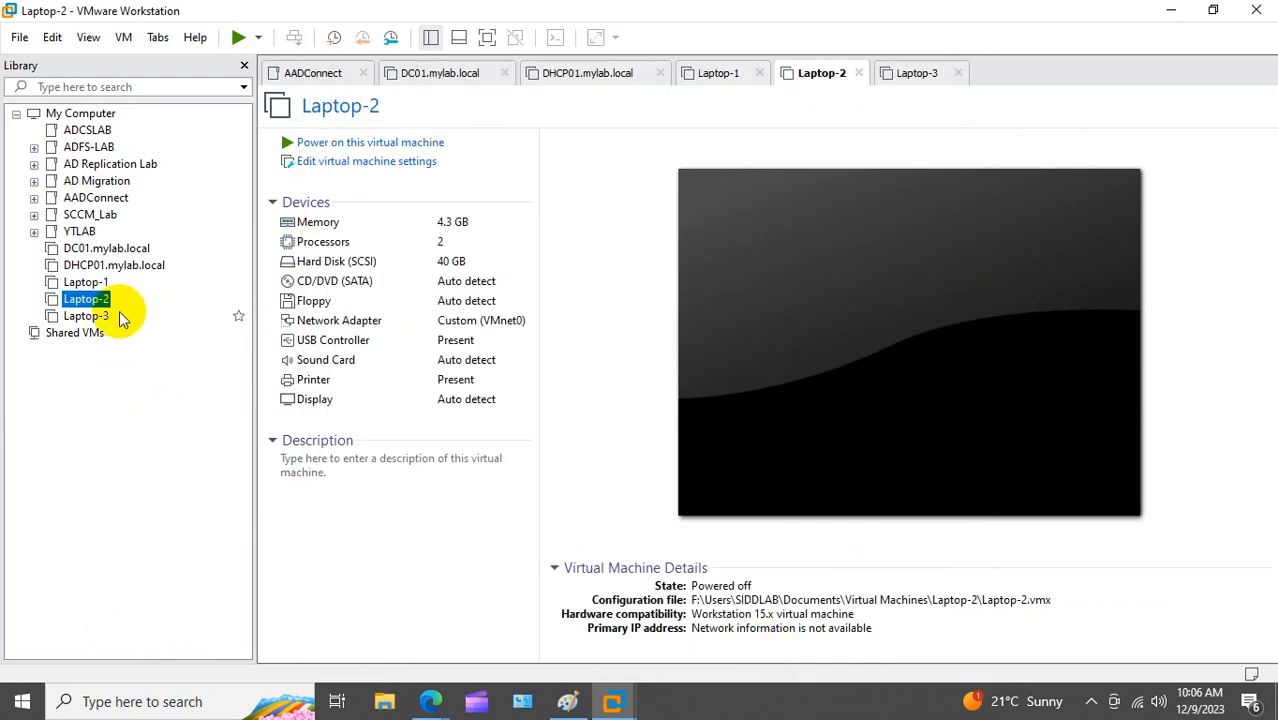
Step: Switch Laptop-3's network adapter to Custom VMnet0, then power on DC01
right_click(118, 316)
left_click(190, 655)
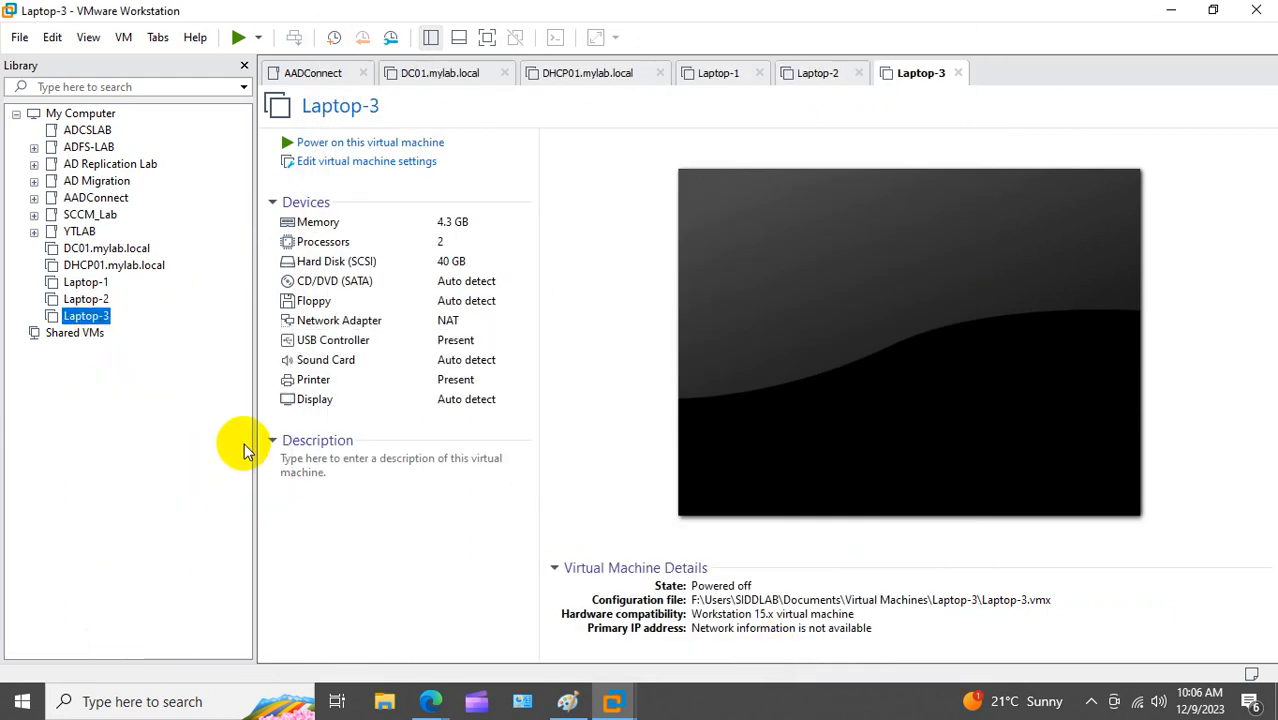
left_click(400, 191)
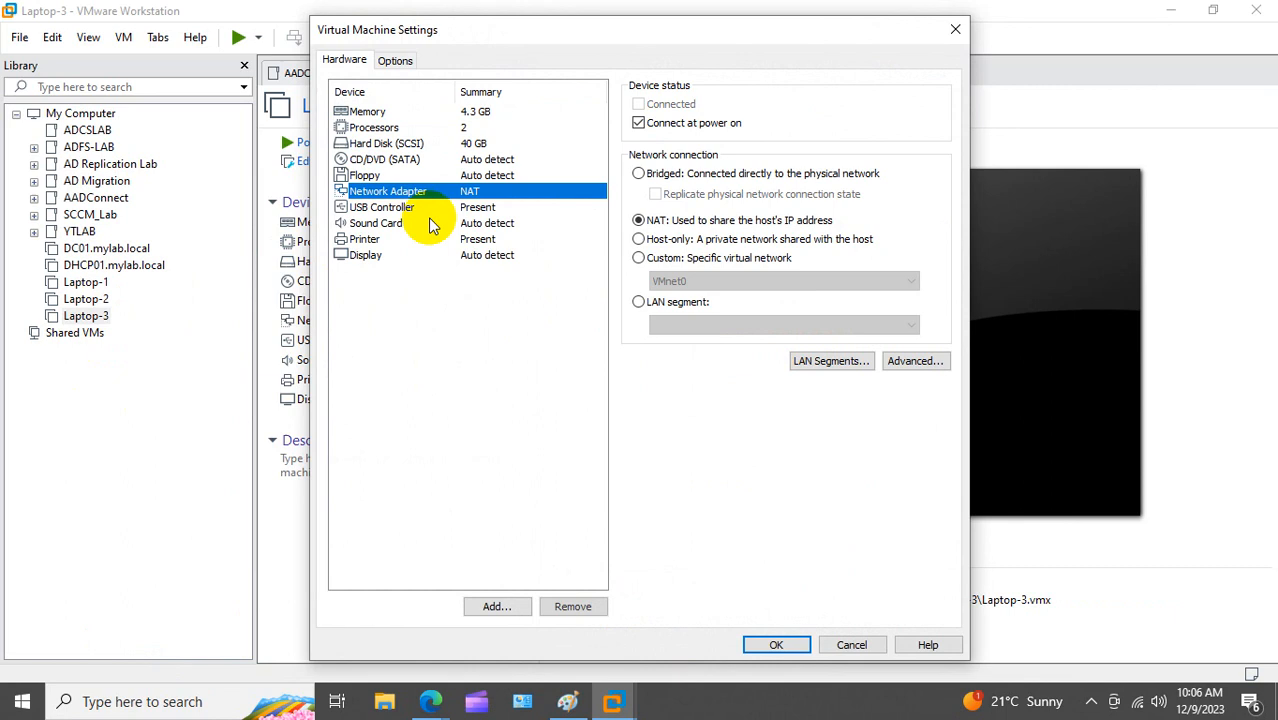
left_click(661, 262)
left_click(776, 644)
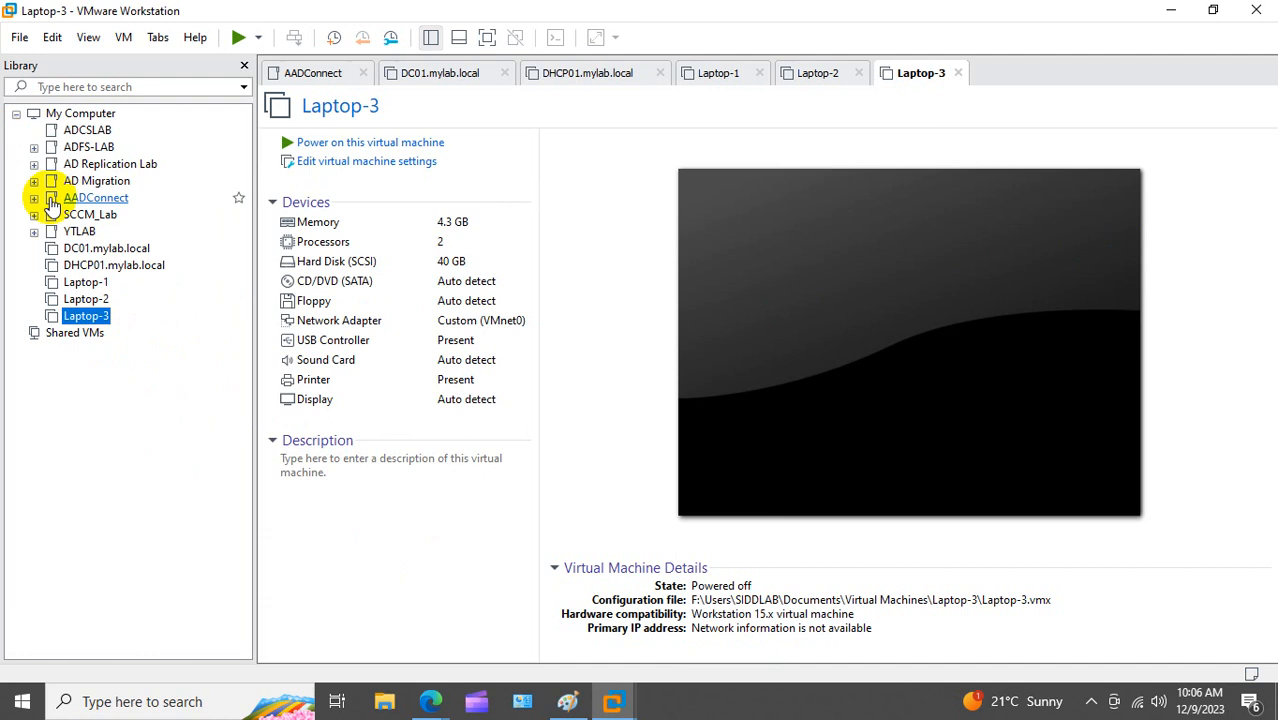
left_click(100, 248)
left_click(362, 145)
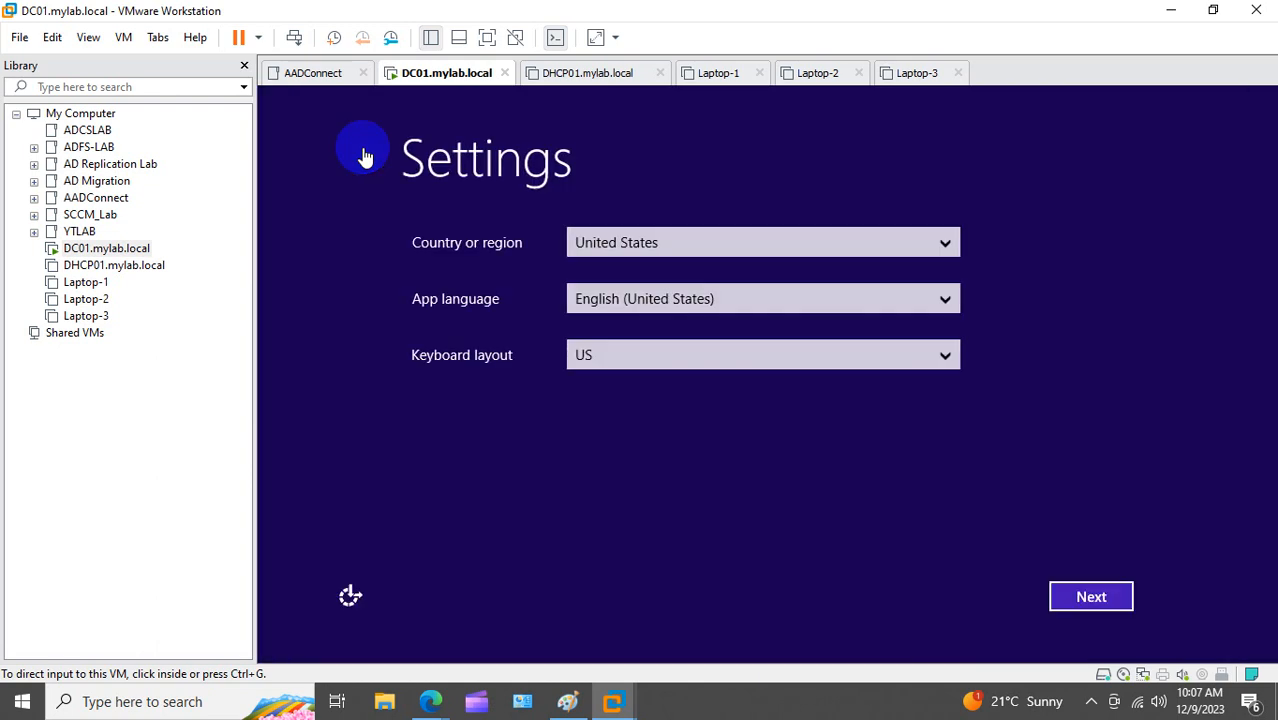
Step: Accept DC01's region settings and license, and set and confirm the Administrator password
left_click(1065, 597)
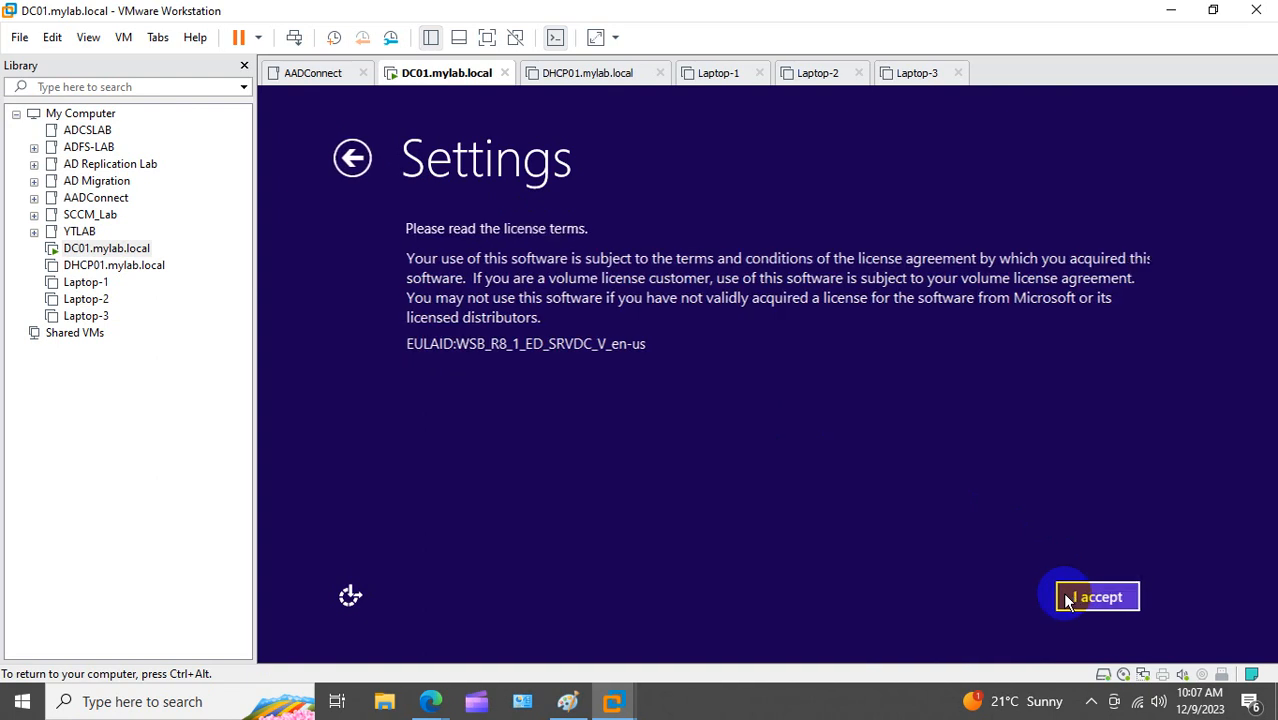
left_click(1068, 600)
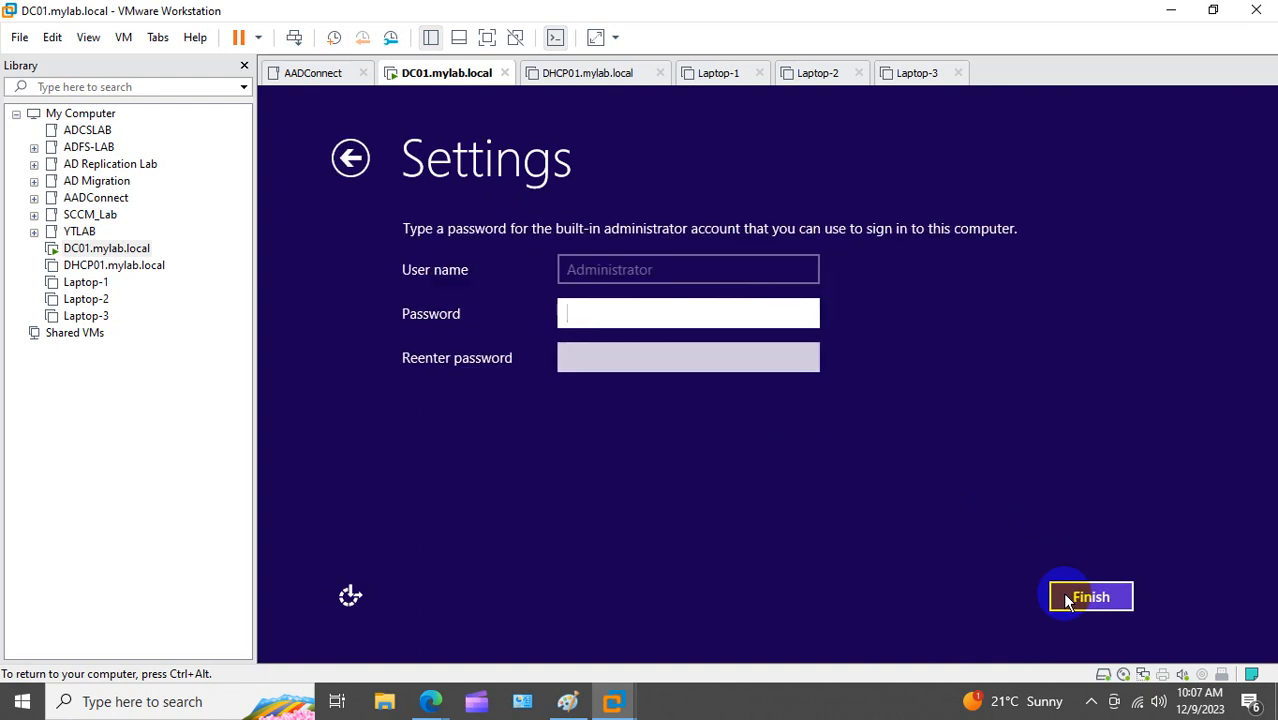
type("Password@123")
key("Tab")
type("•••••••••")
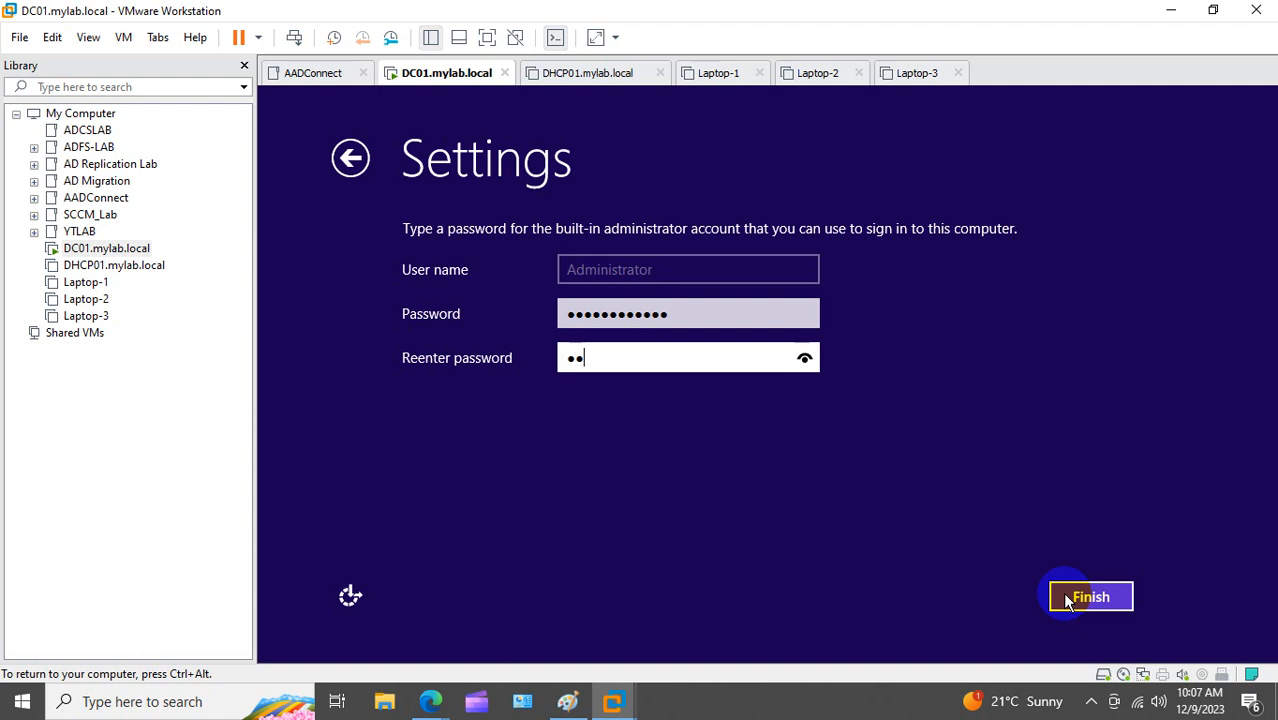
type("•••")
left_click(1082, 607)
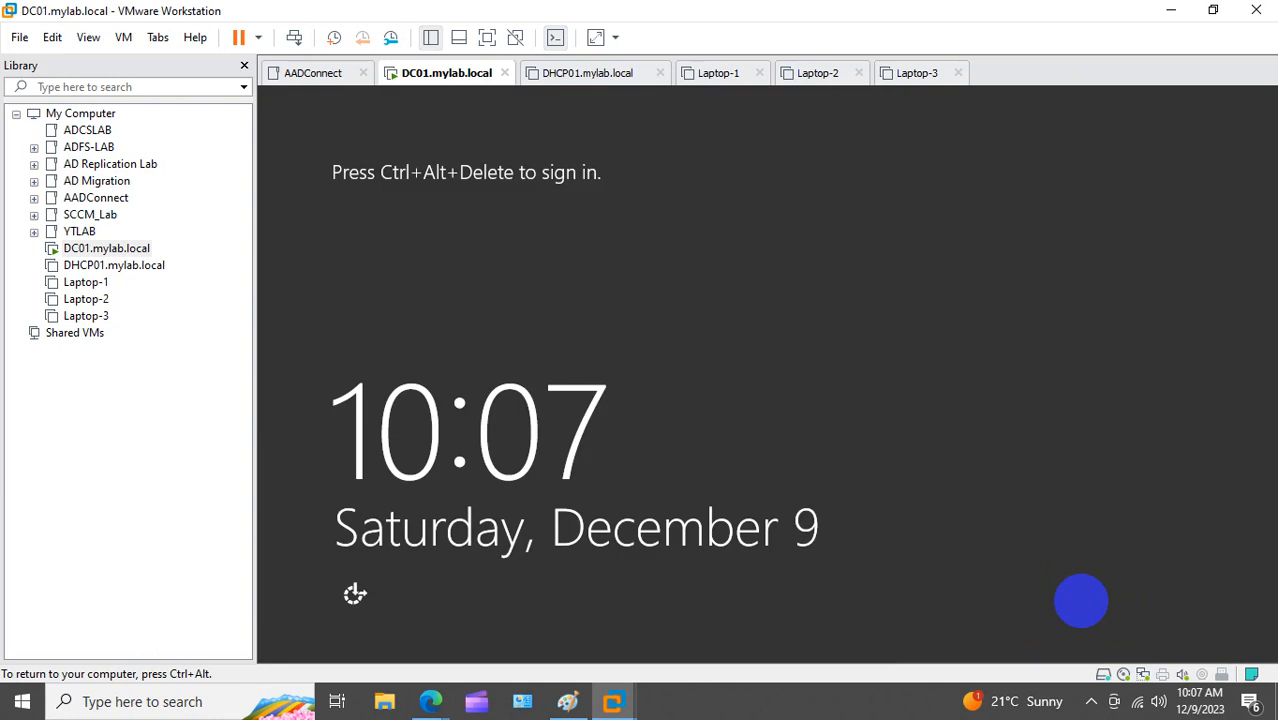
Step: Send Ctrl+Alt+Del to DC01 and sign in as Administrator with the account password
right_click(105, 250)
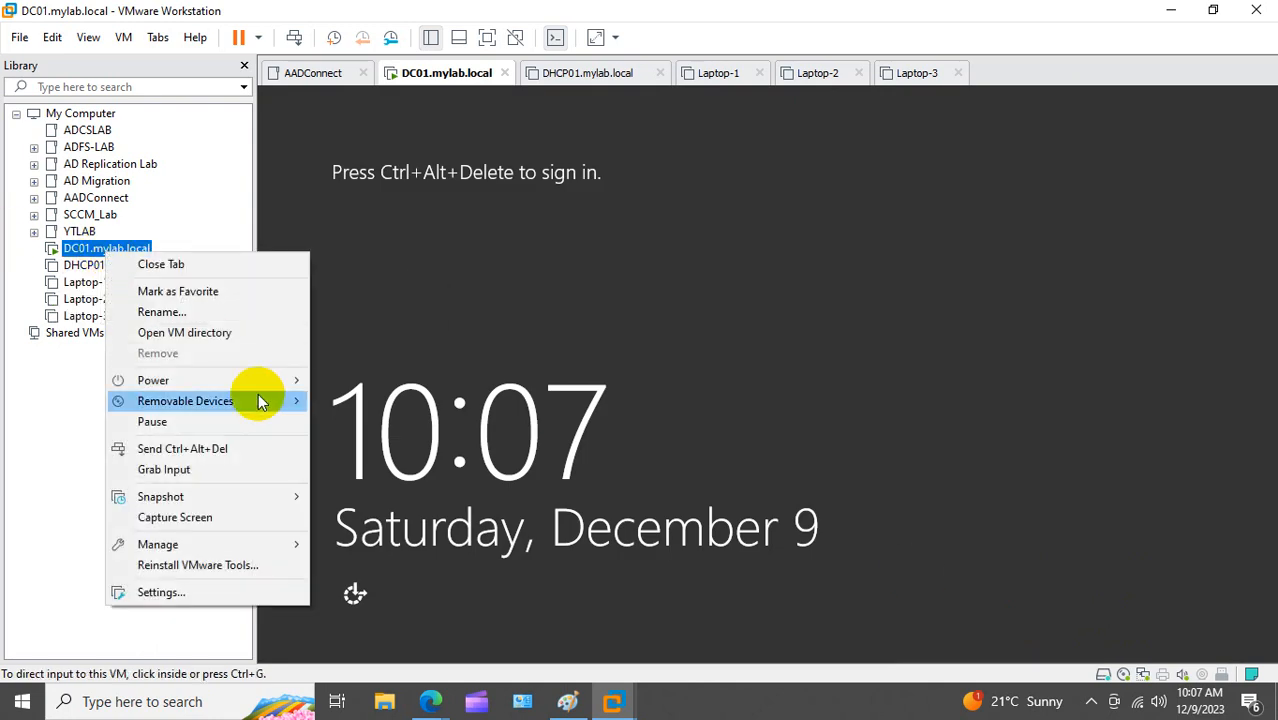
mouse_move(262, 405)
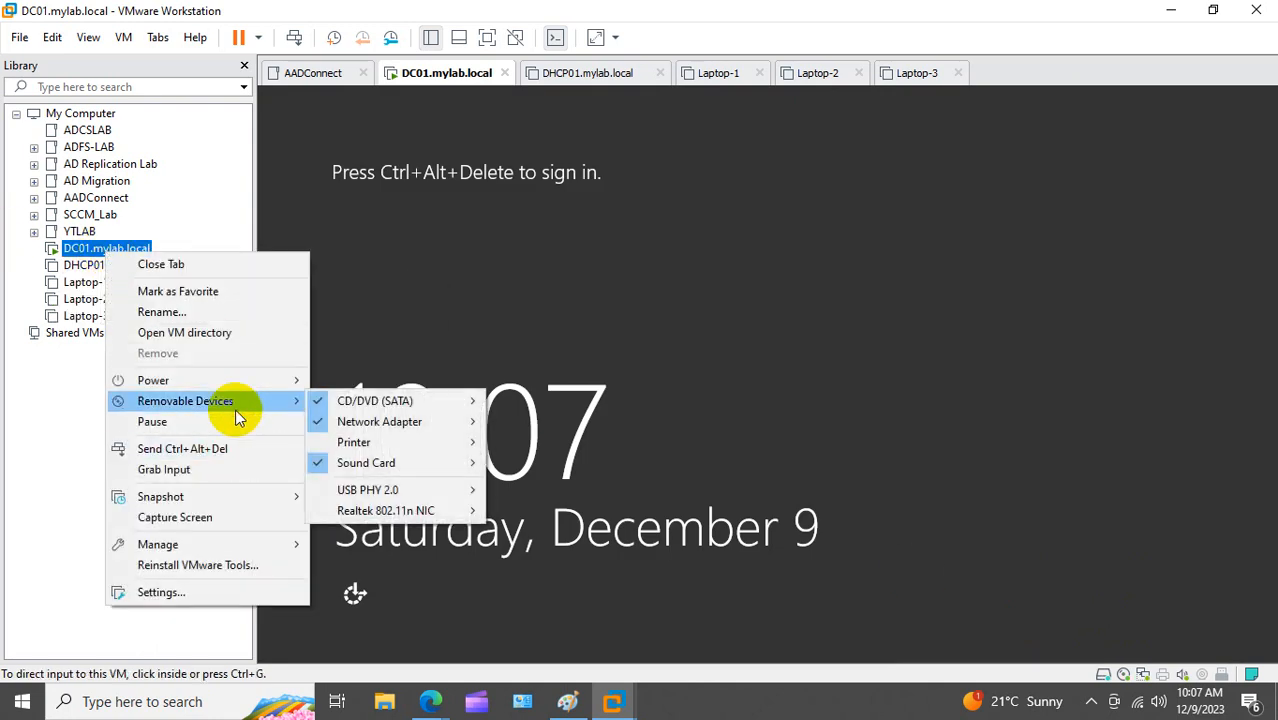
left_click(214, 448)
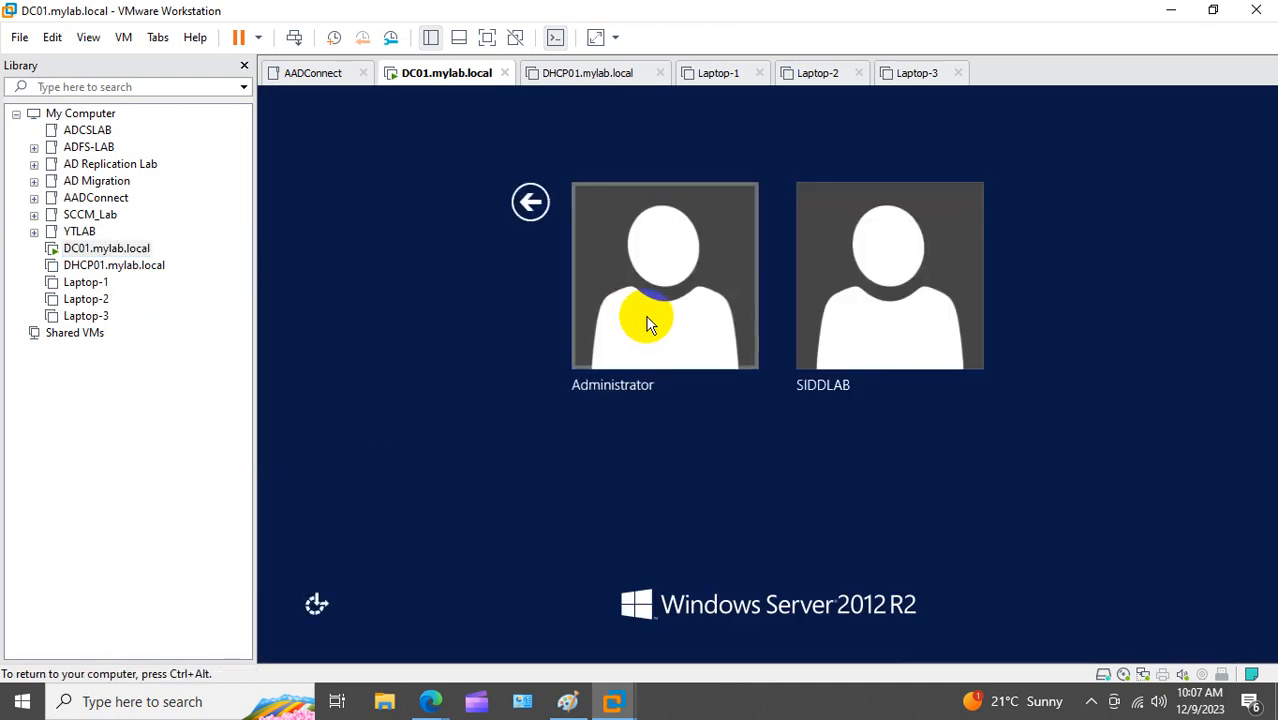
left_click(646, 323)
left_click(778, 245)
type("••••••••••")
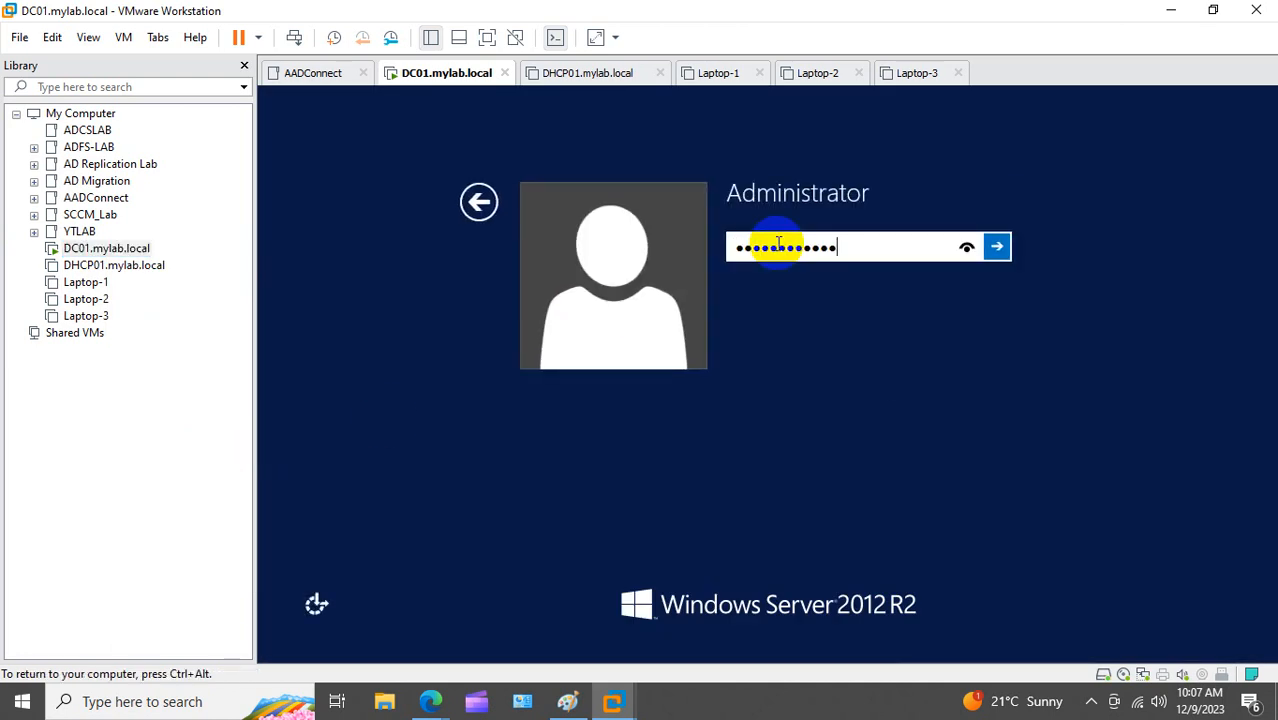
key("Return")
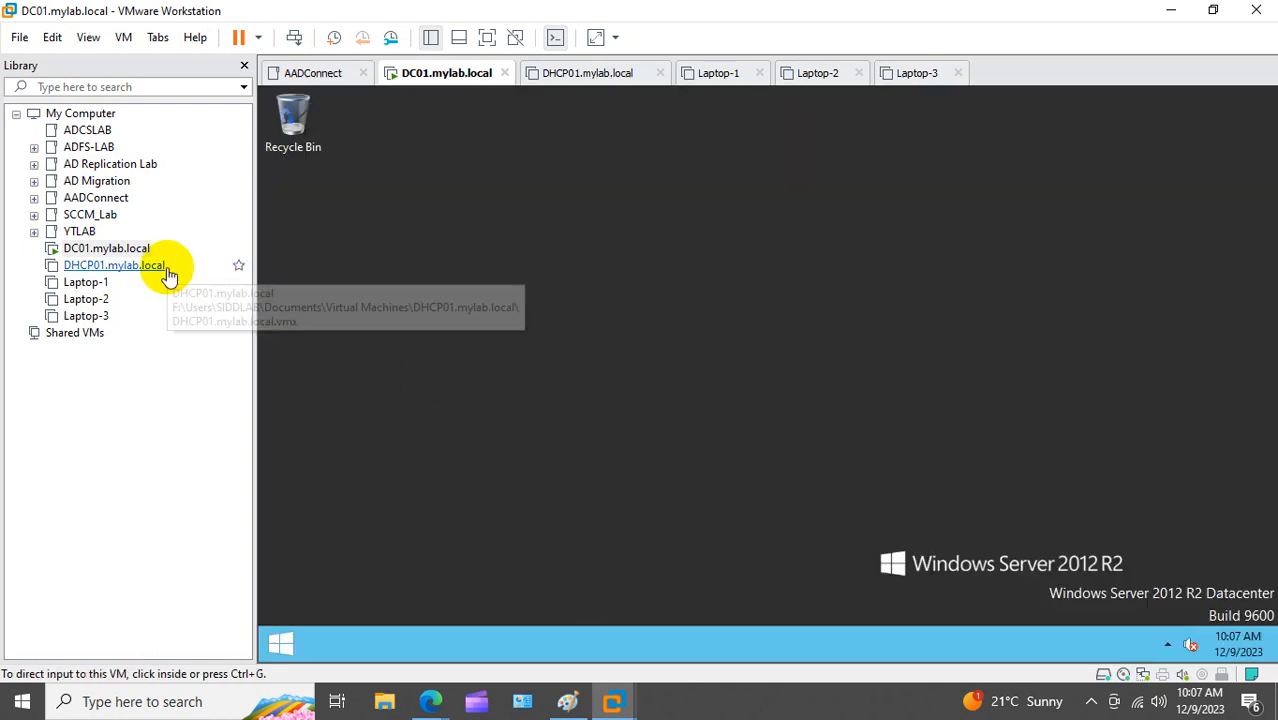
Step: Power on DHCP01, then allow network discovery in DC01
left_click(156, 268)
left_click(335, 145)
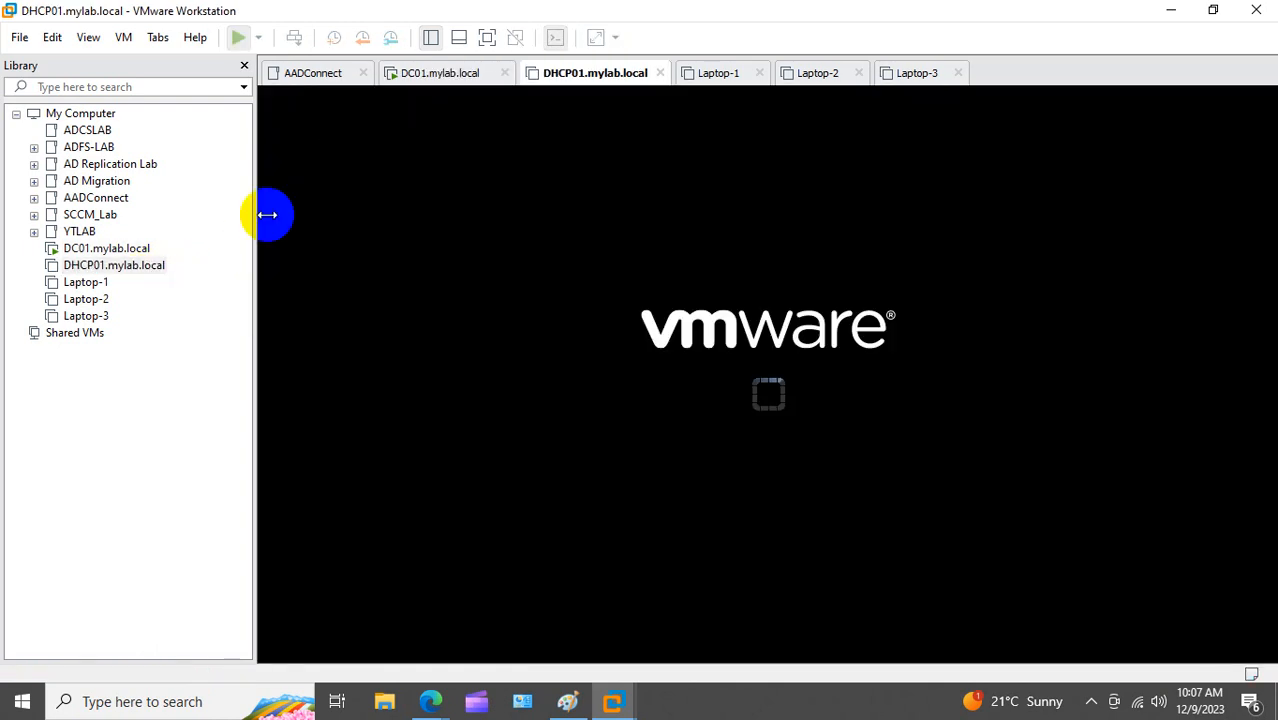
left_click(128, 250)
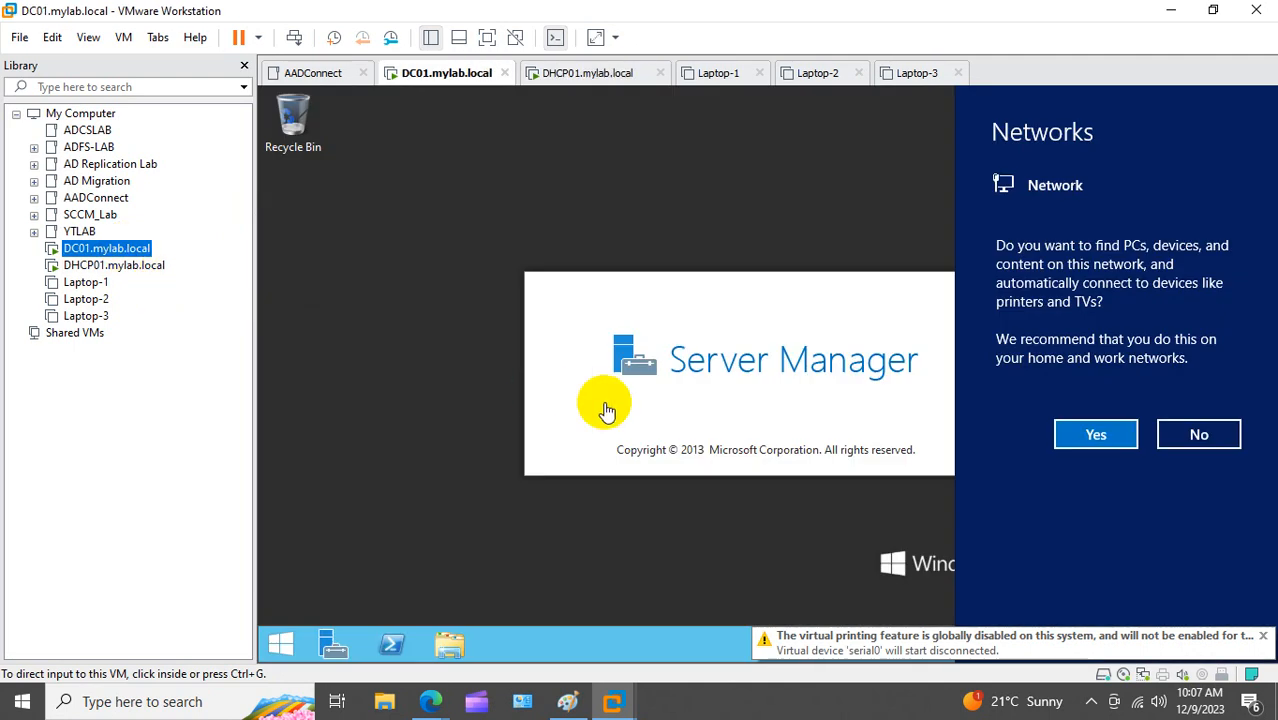
left_click(1080, 436)
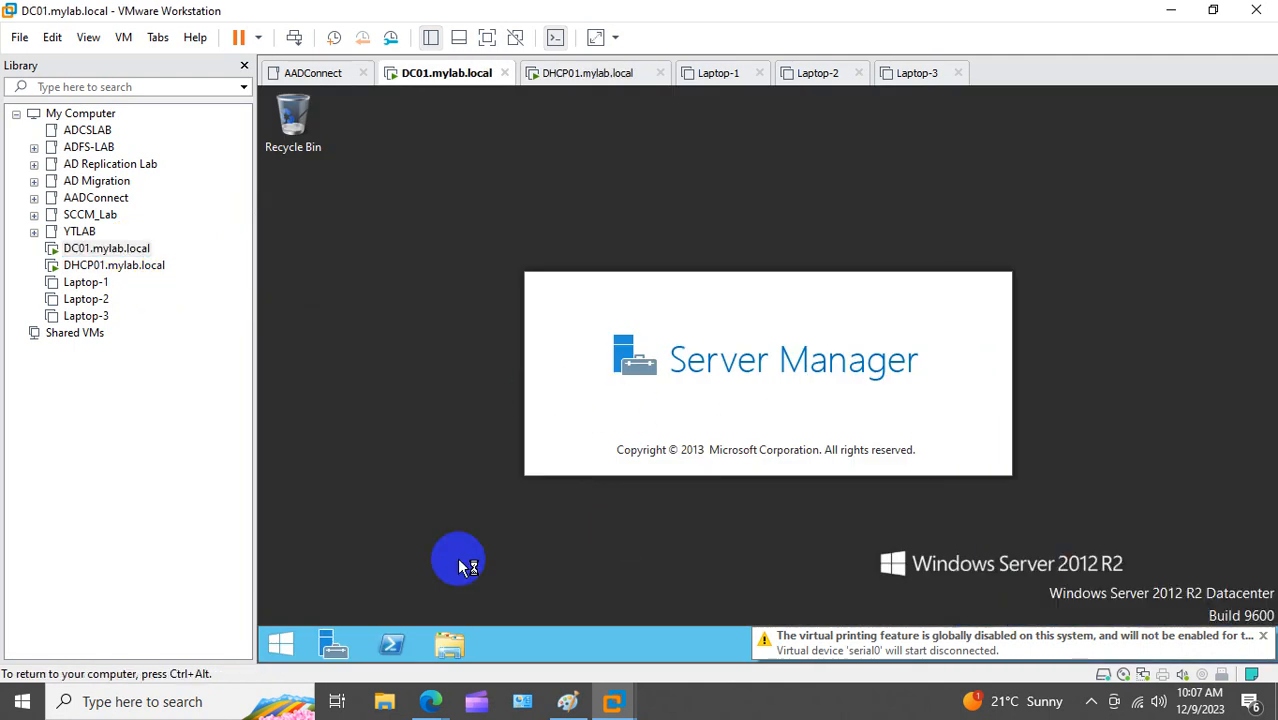
Step: Run ncpa.cpl in DC01, accept the VMware Tools sign-out, and return to DHCP01
right_click(287, 647)
left_click(417, 570)
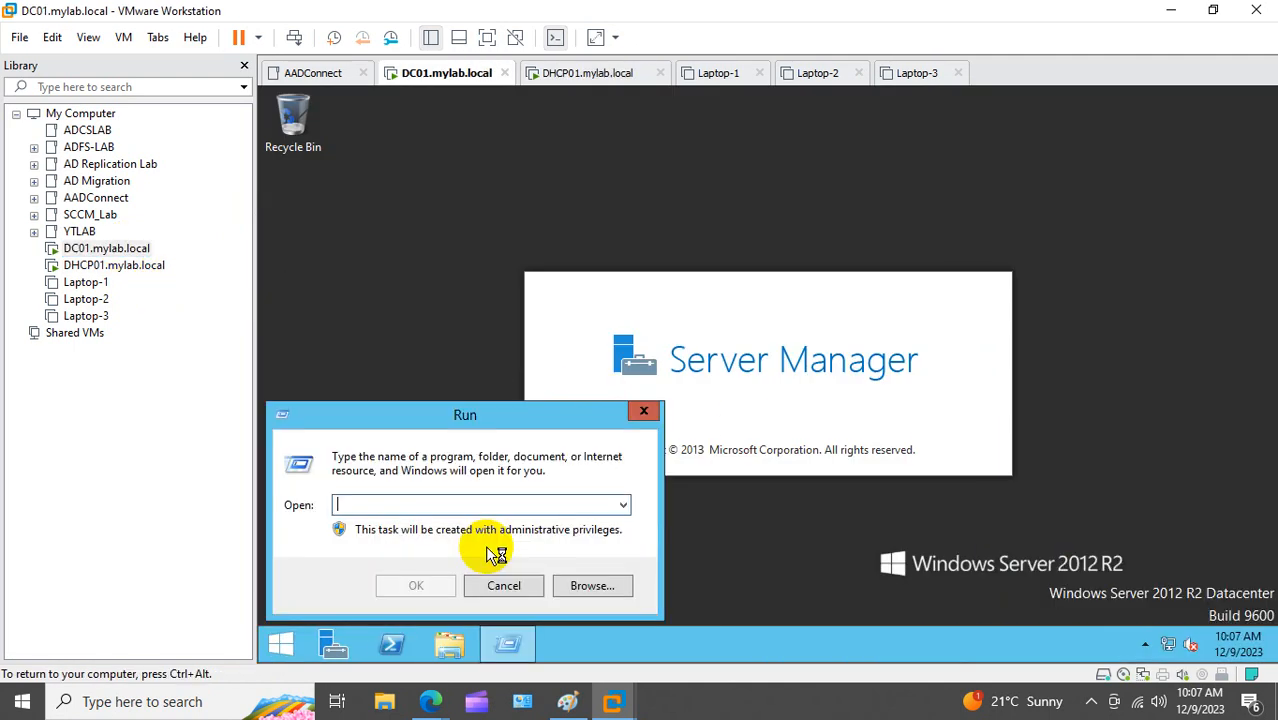
type("ncpa.cpl")
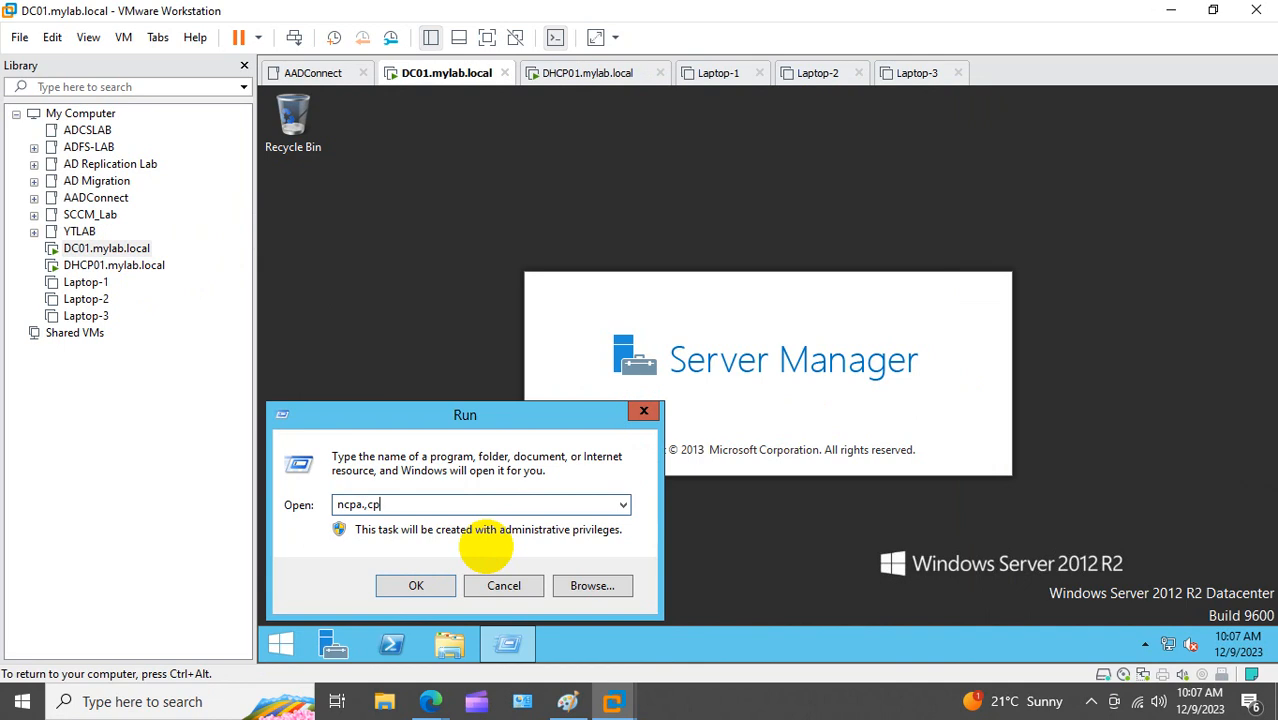
key("Return")
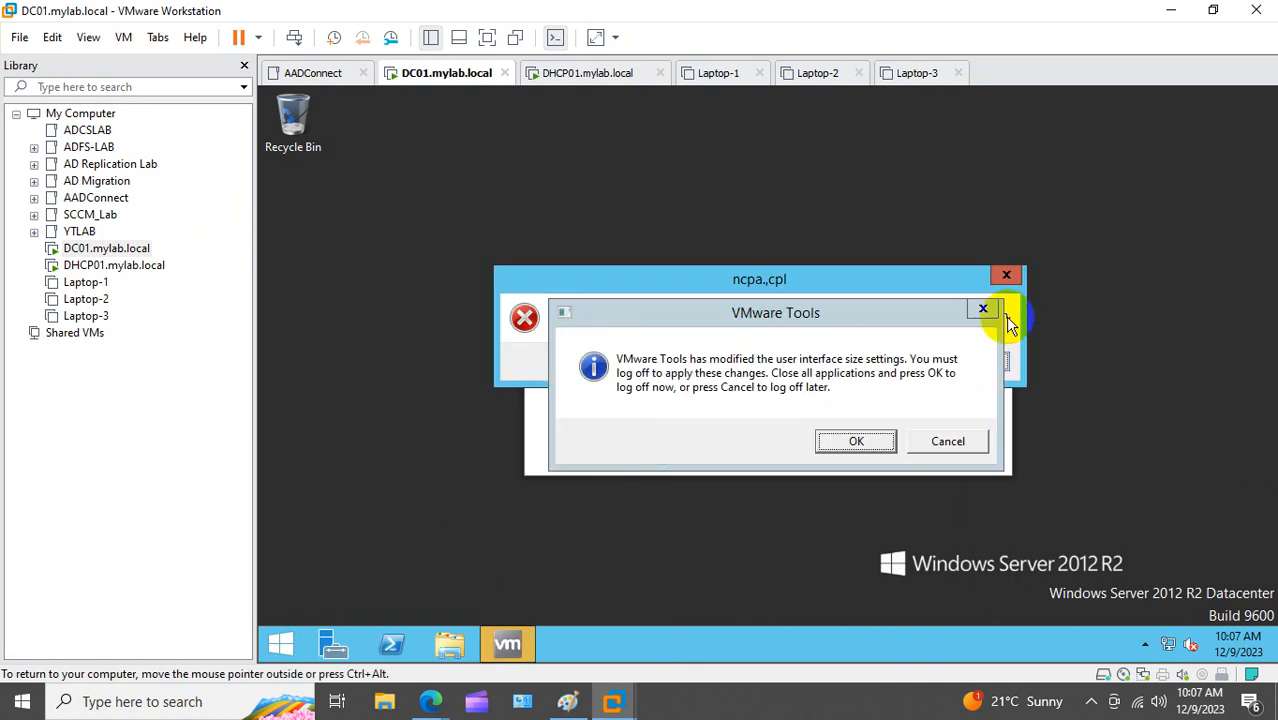
left_click(856, 441)
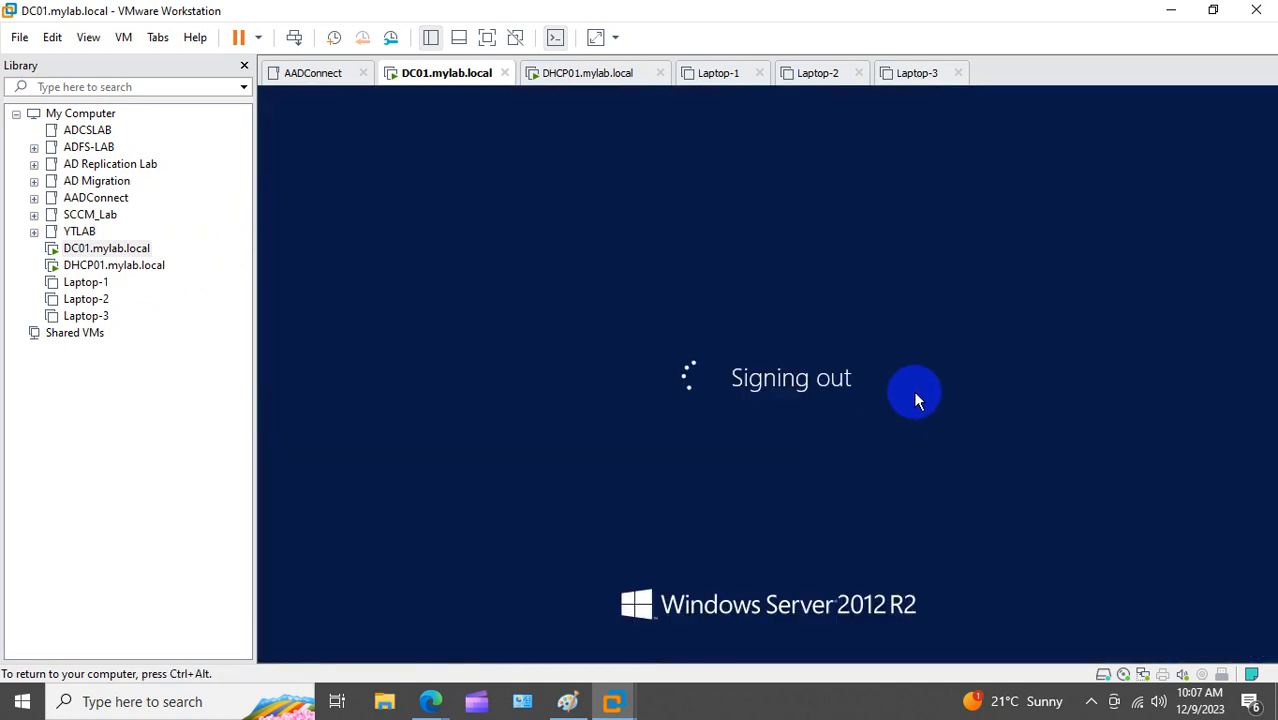
left_click(120, 265)
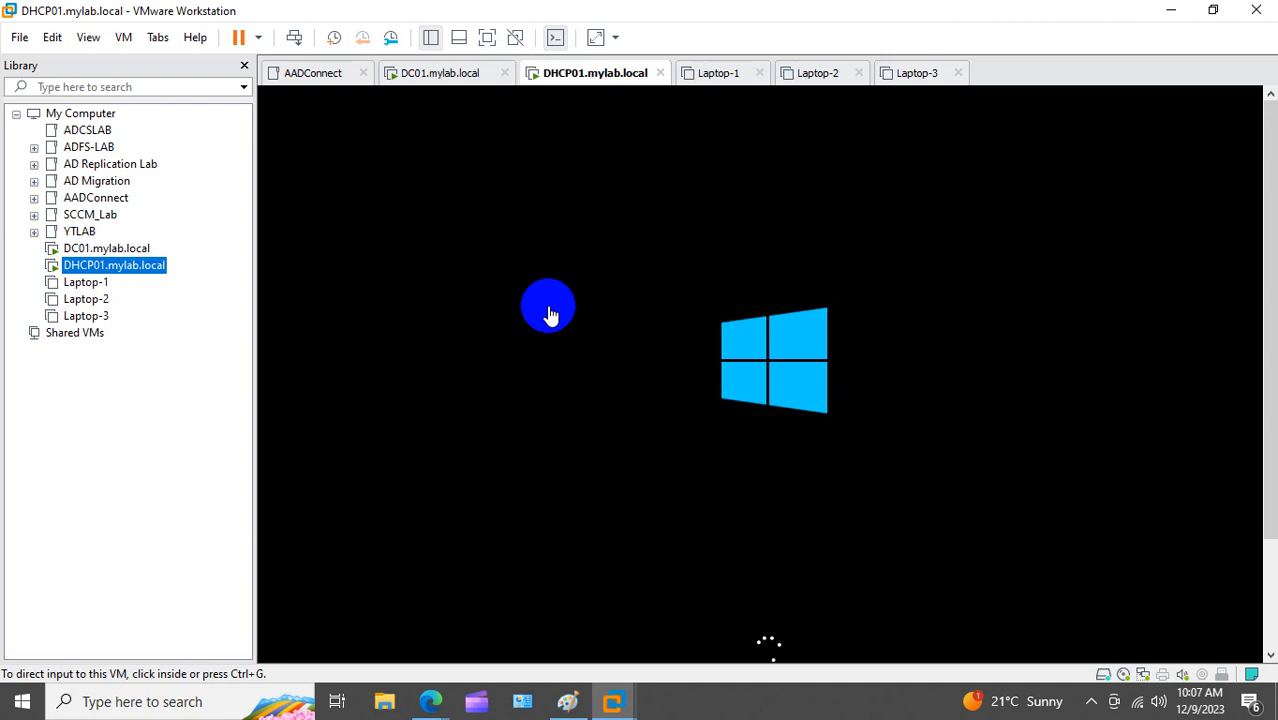
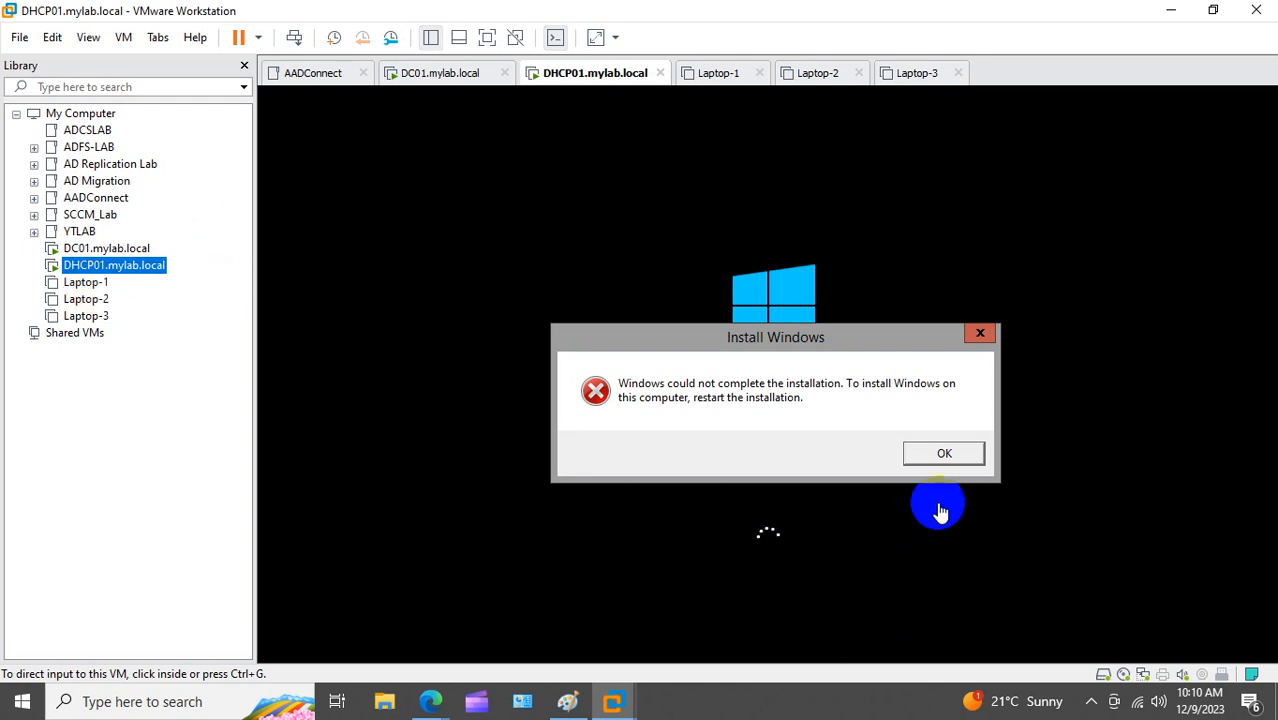
Step: Dismiss the setup error, accept region and license, and set DHCP01's Administrator password
left_click(947, 462)
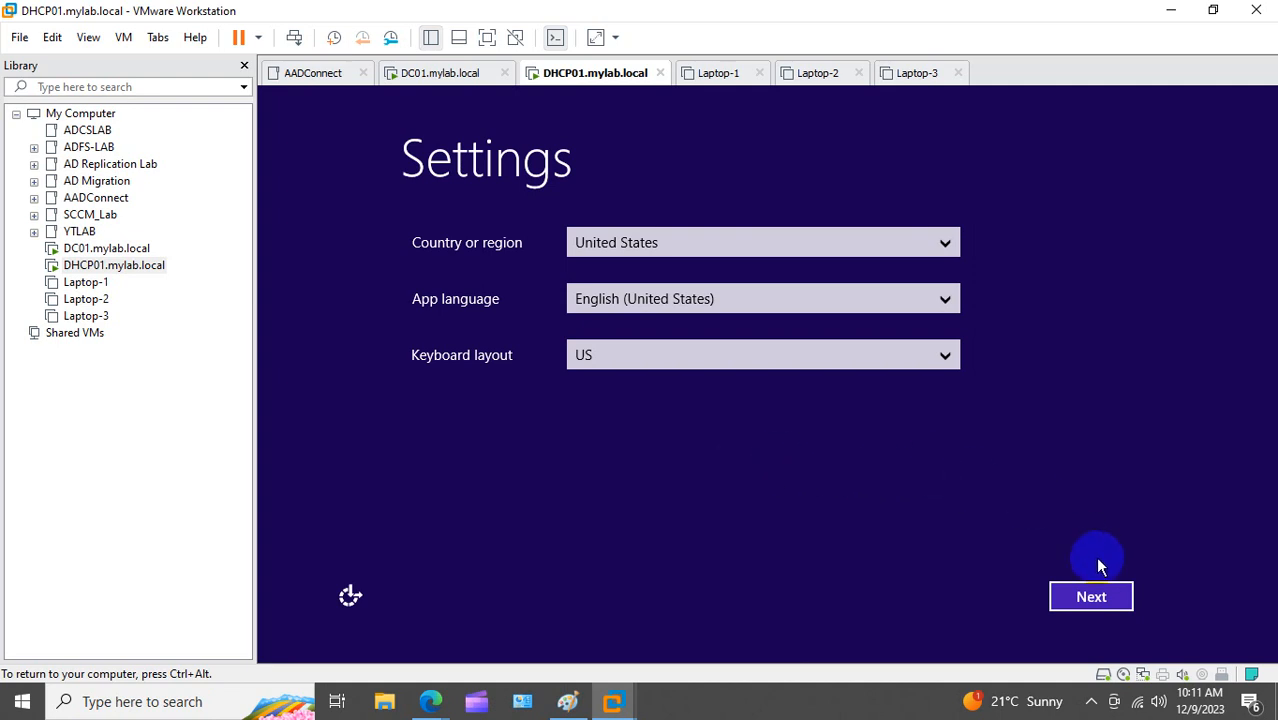
left_click(1091, 596)
left_click(1095, 598)
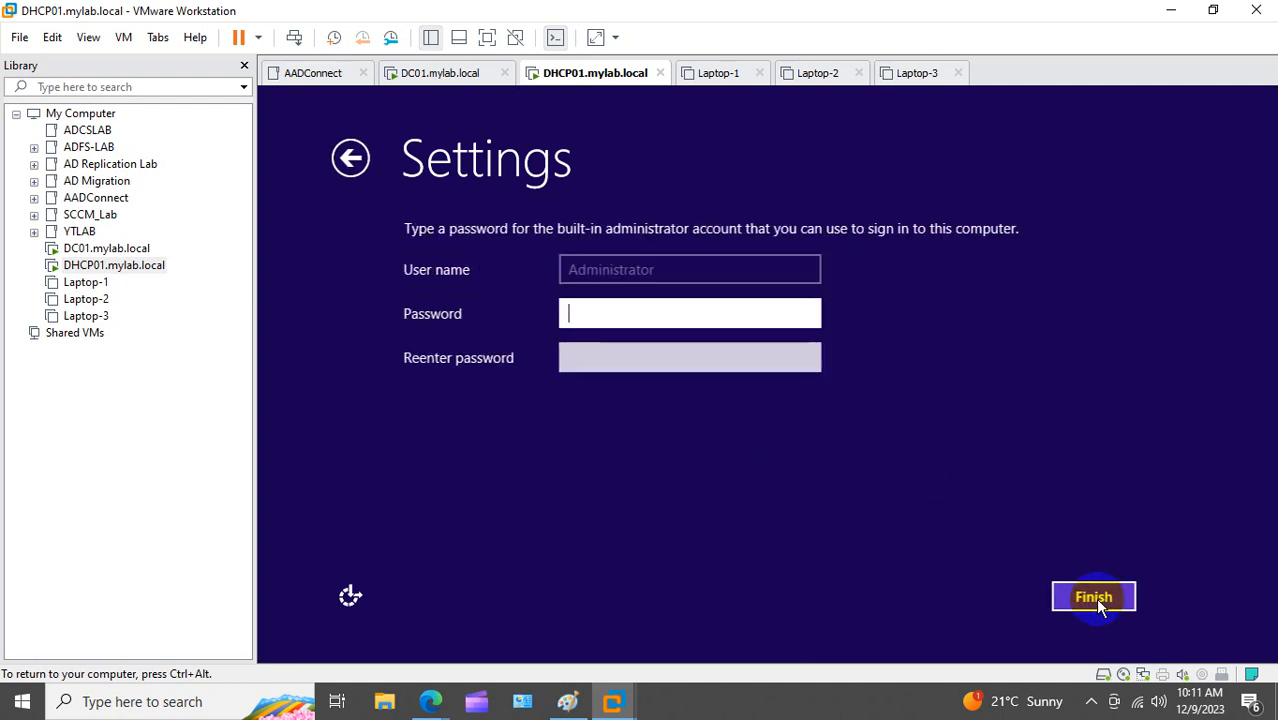
type("**********")
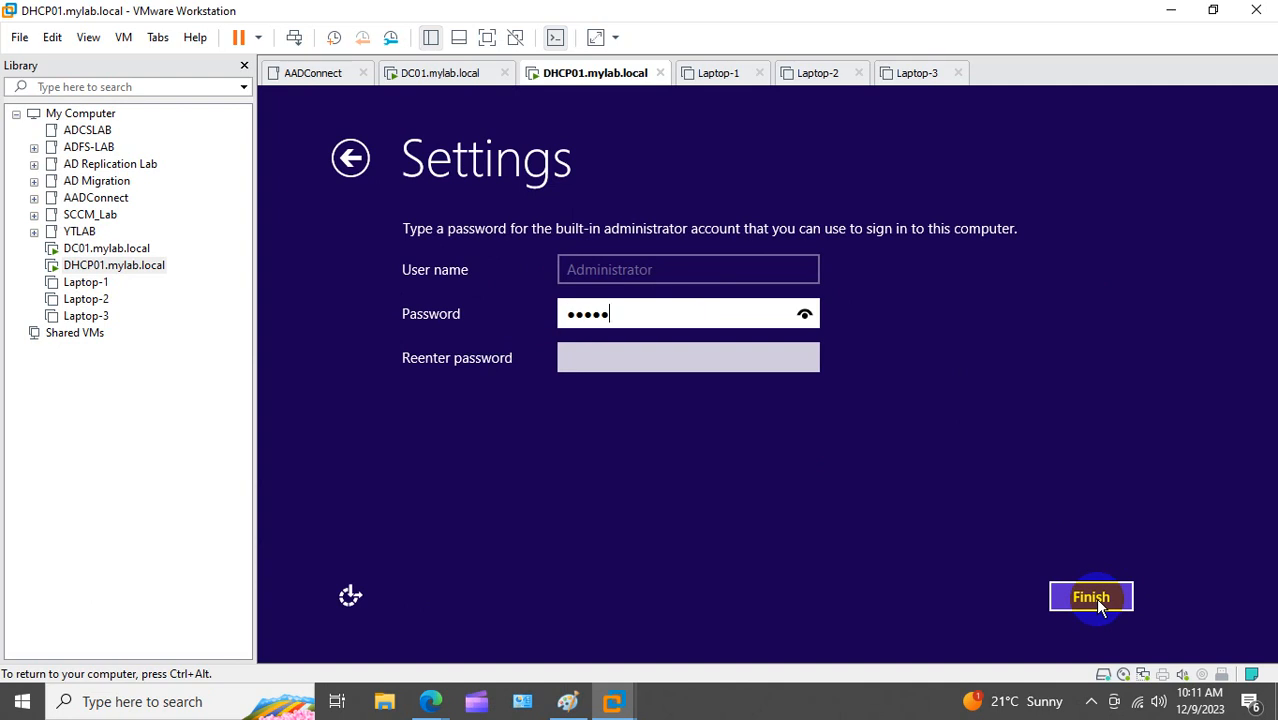
type("**")
key("Tab")
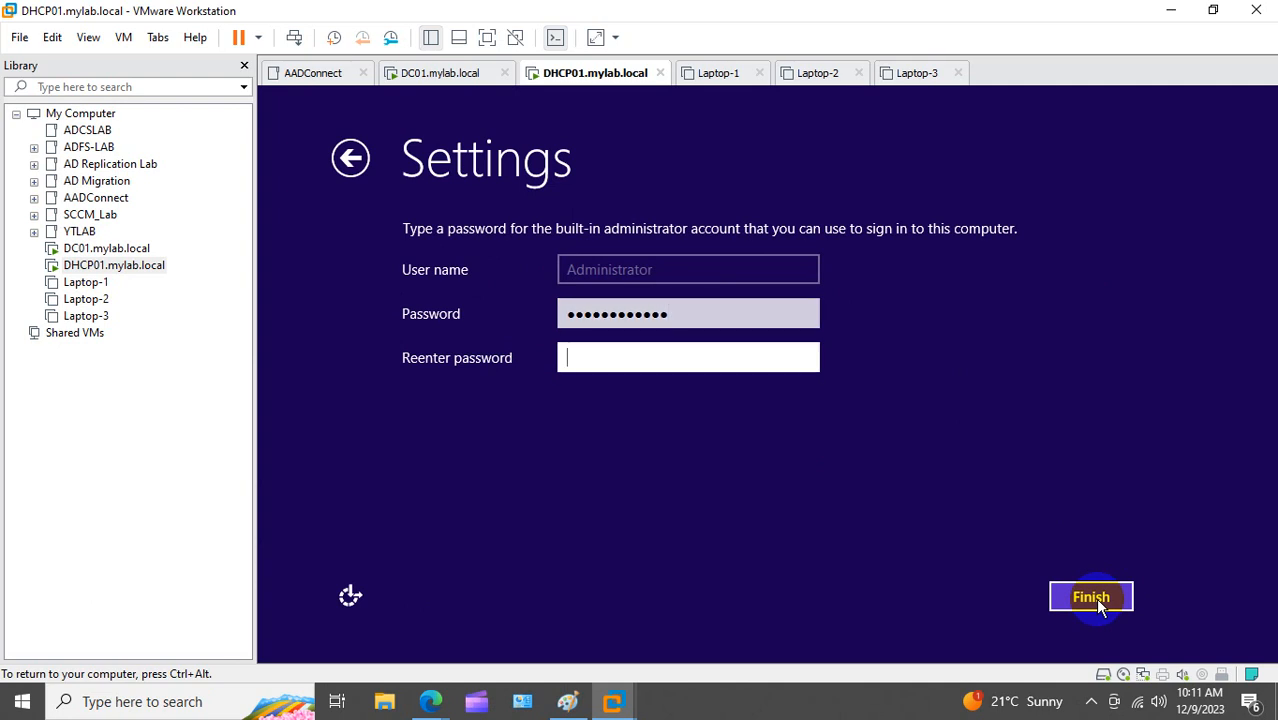
type("************")
left_click(1095, 598)
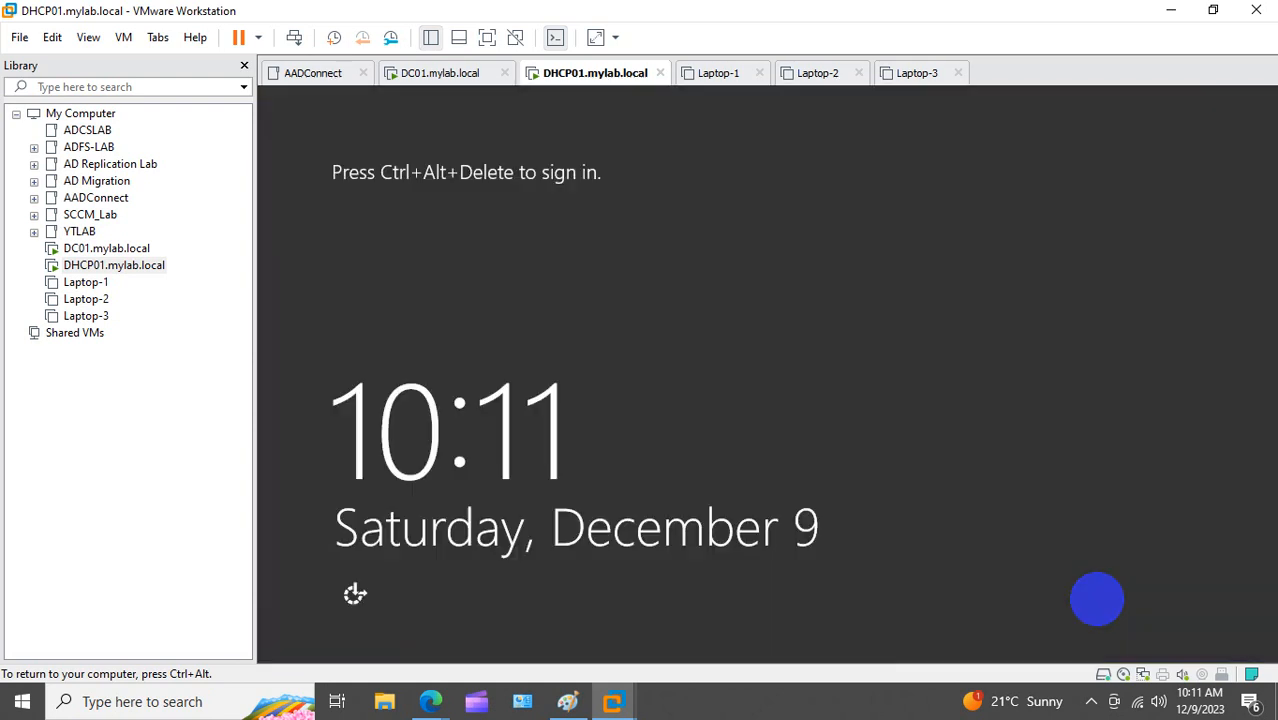
Step: Switch to DC01, send Ctrl+Alt+Del, and sign in as Administrator with the account password
left_click(100, 250)
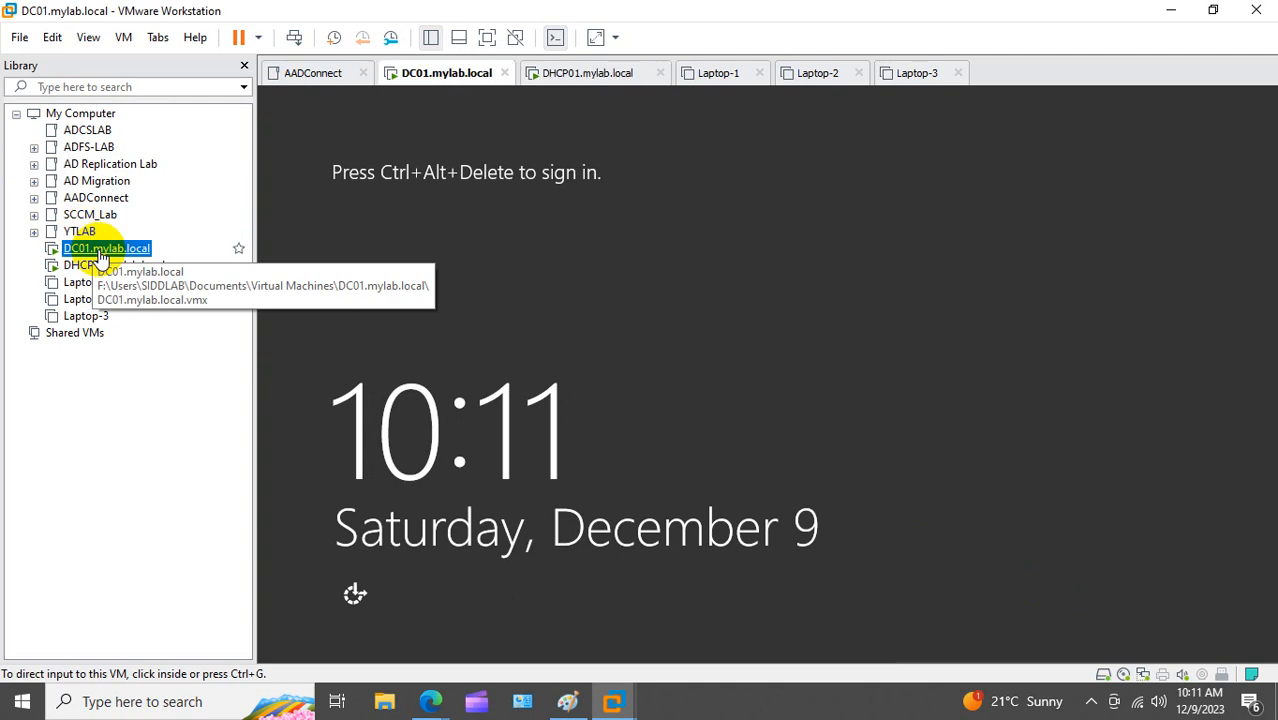
left_click(585, 339)
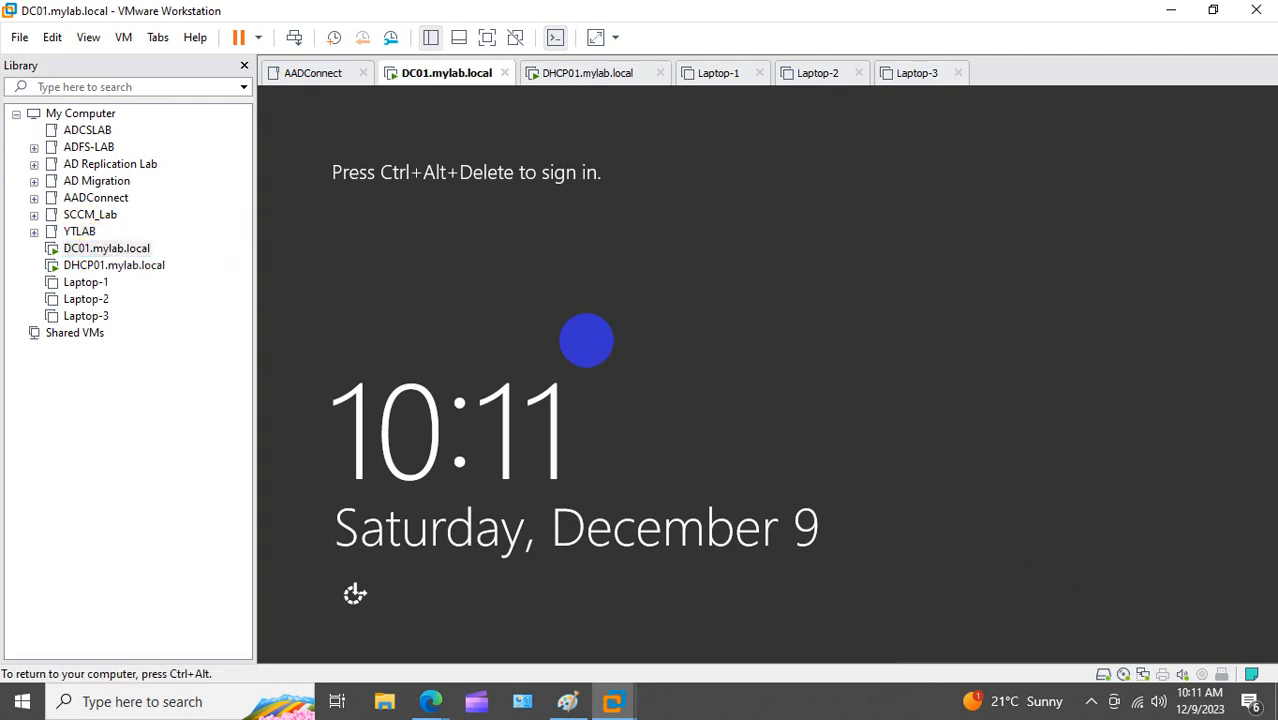
right_click(103, 254)
left_click(217, 443)
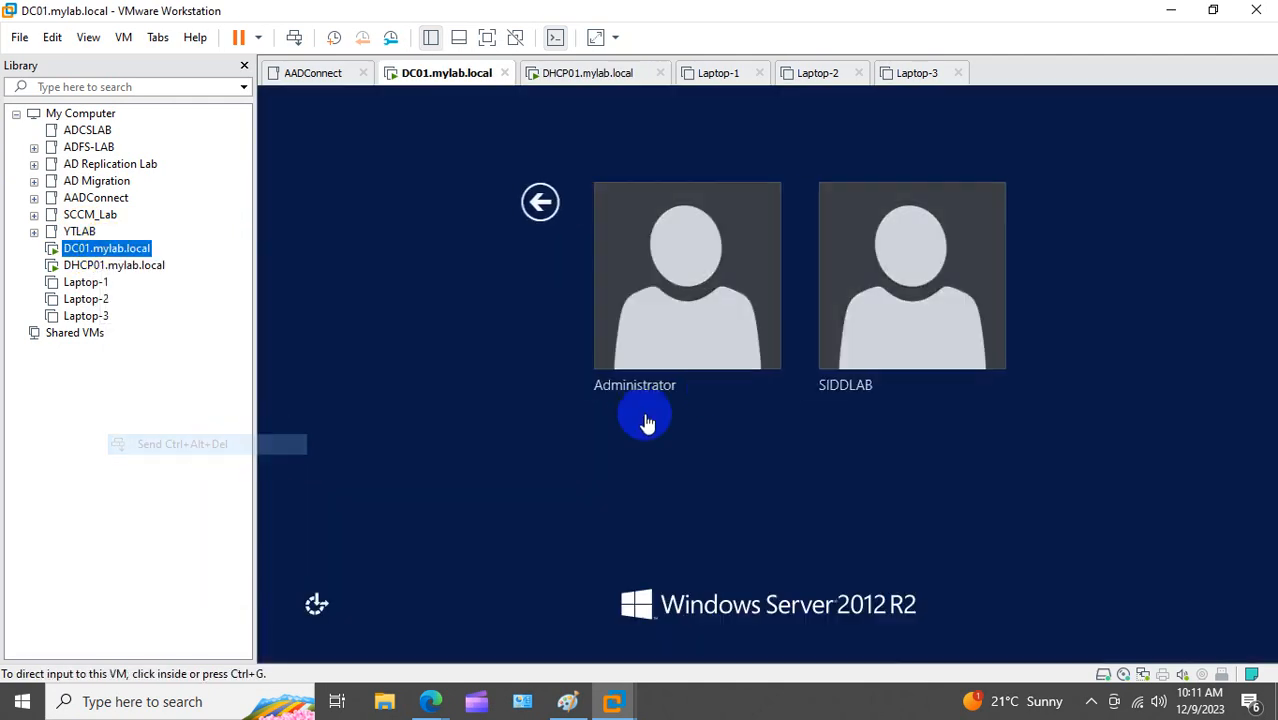
left_click(629, 313)
left_click(778, 249)
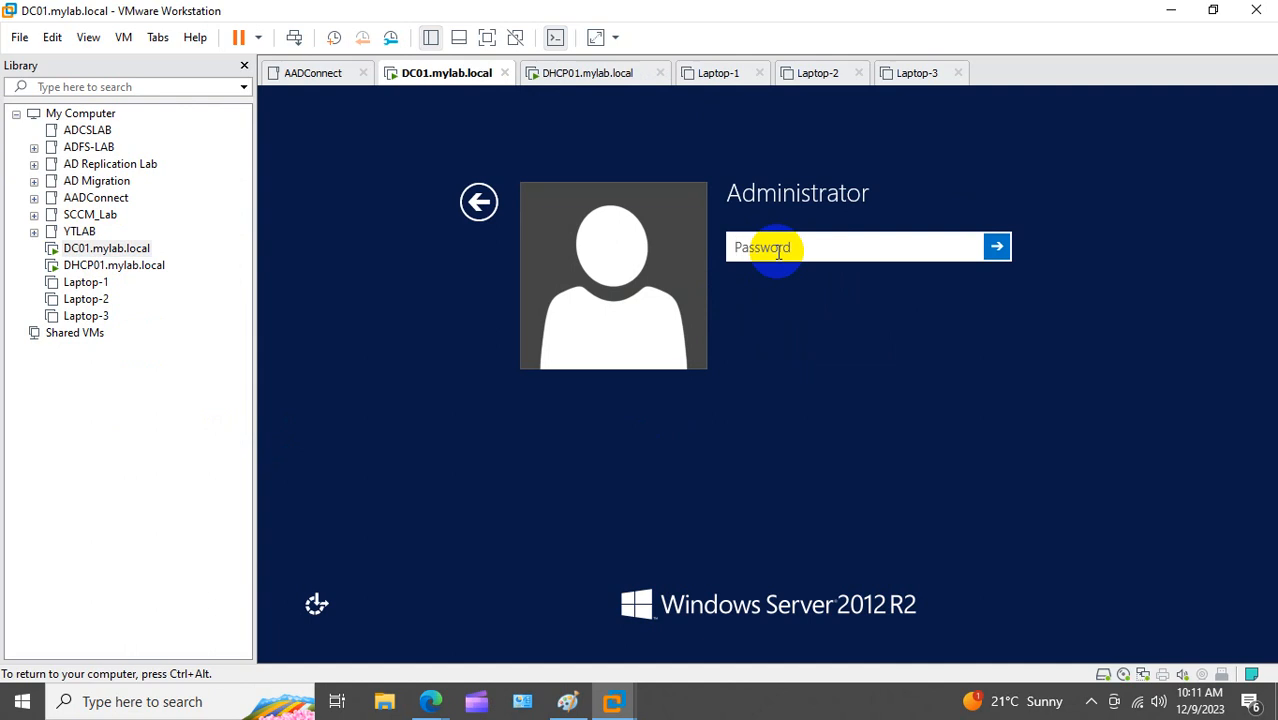
type("••••••••••")
key("Return")
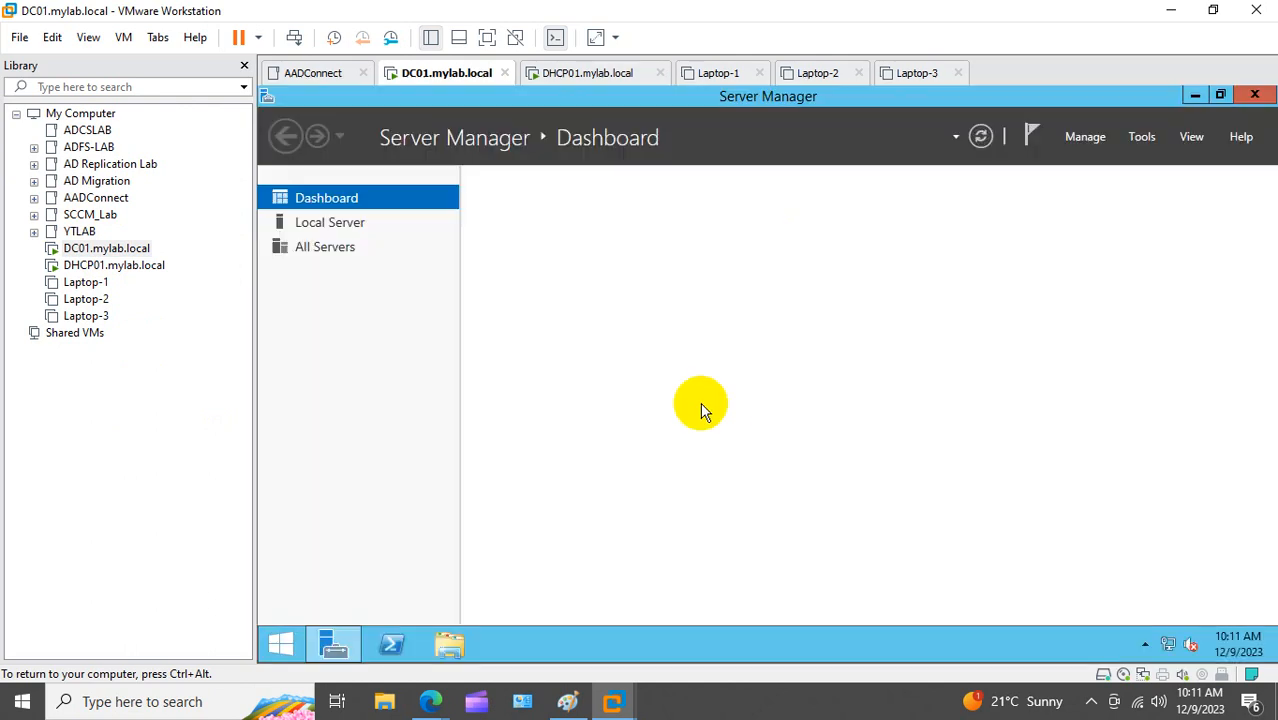
Step: Run ncpa.cpl from the Run box to open Network Connections
right_click(272, 640)
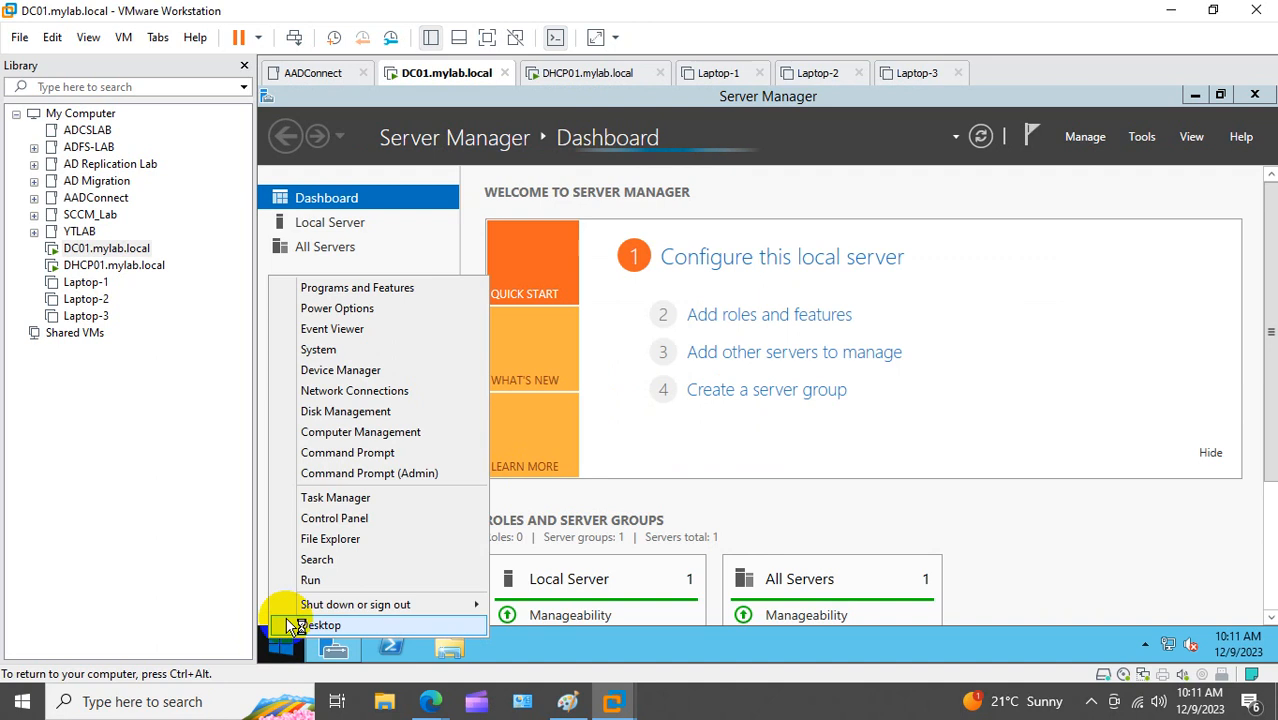
left_click(316, 581)
type("nc")
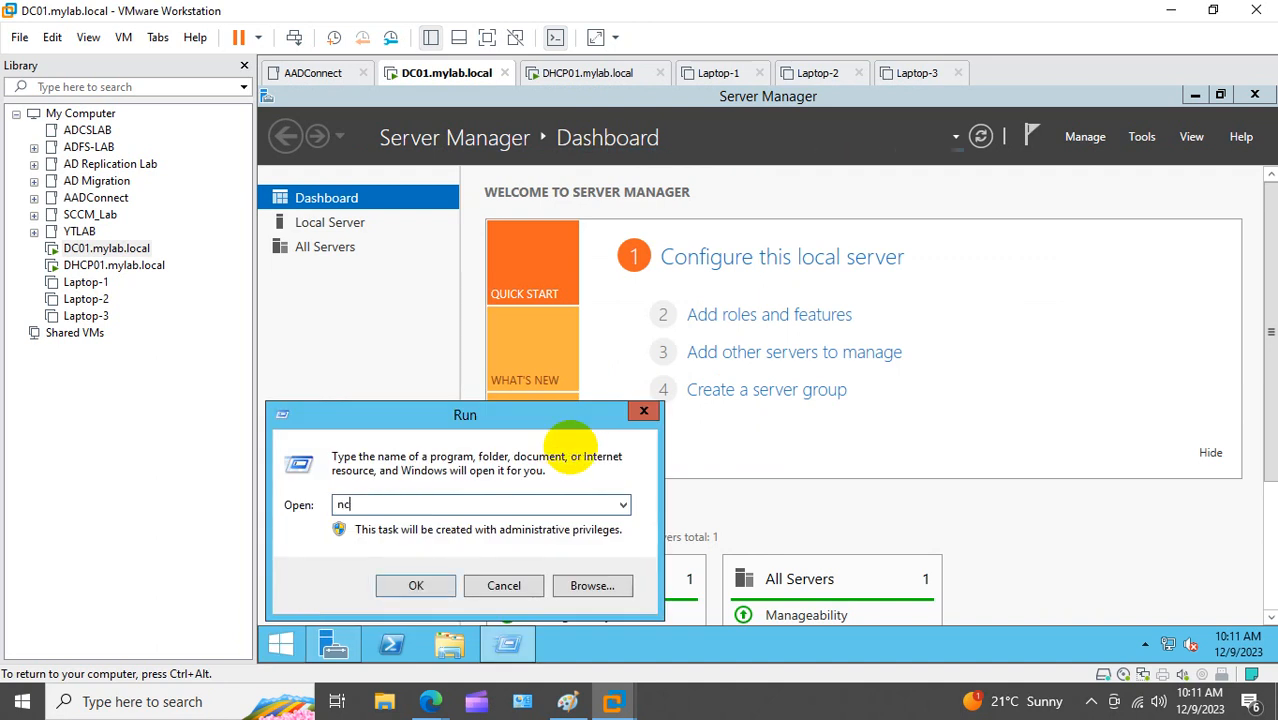
type("pa.cpl")
key("Return")
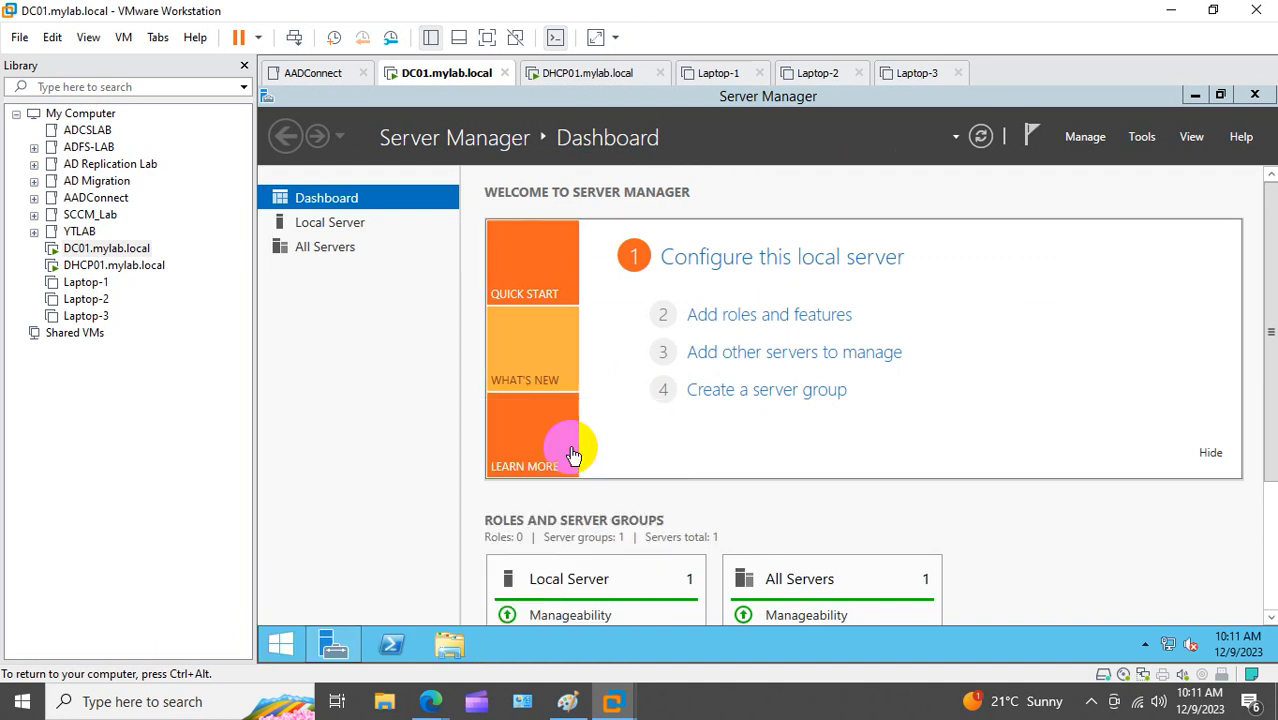
Step: Give Ethernet0 static IPv4 10.10.10.10, mask 255.0.0.0, and preferred DNS 10.10.10.10
left_click(490, 222)
right_click(500, 226)
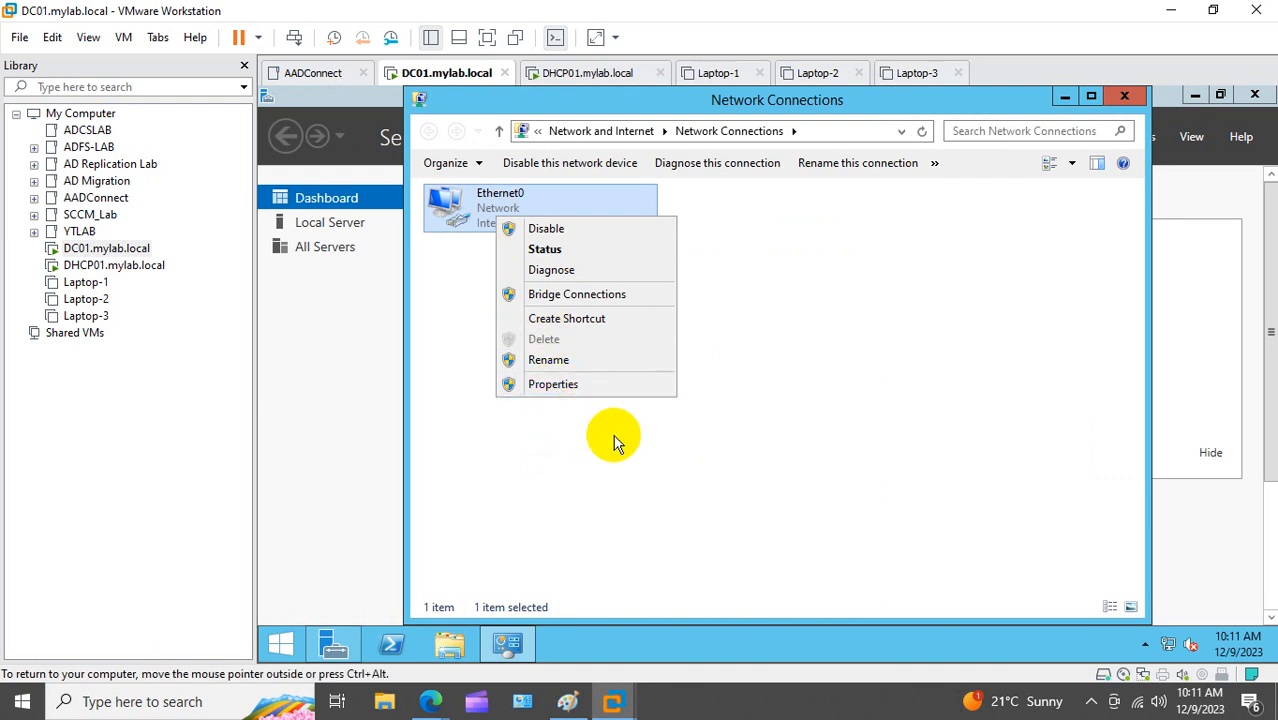
left_click(556, 385)
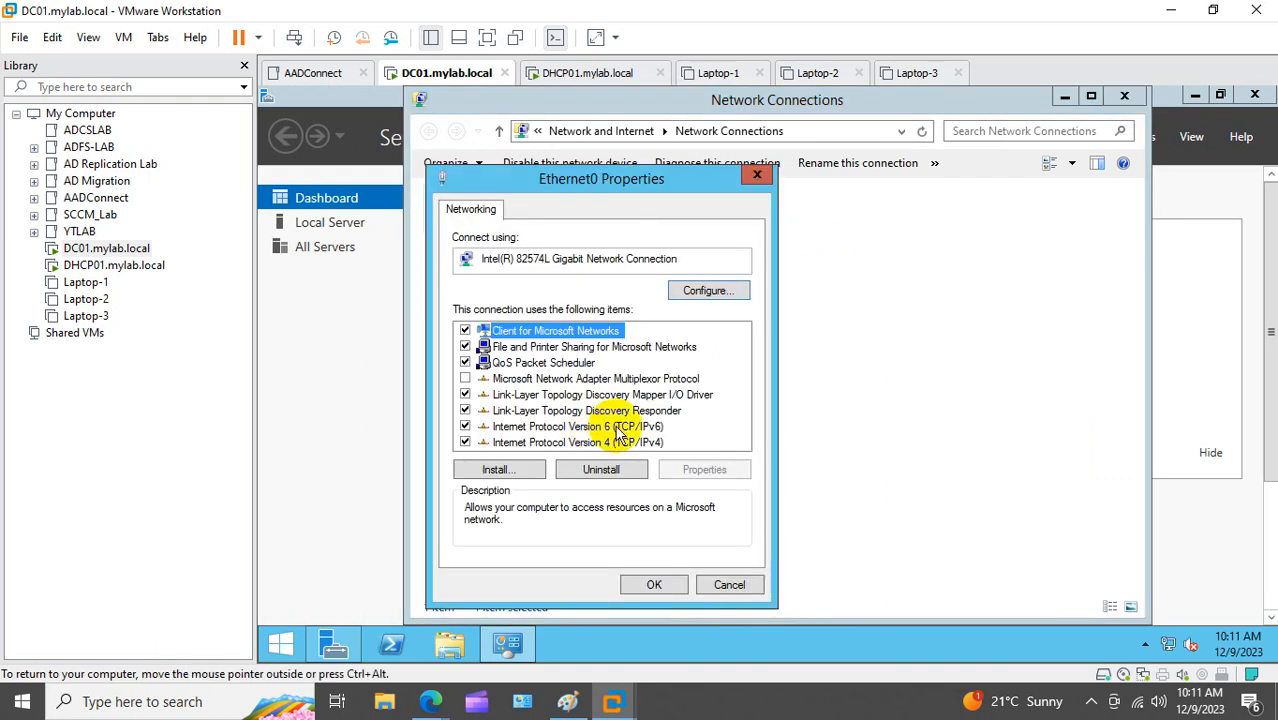
double_click(590, 442)
left_click(553, 340)
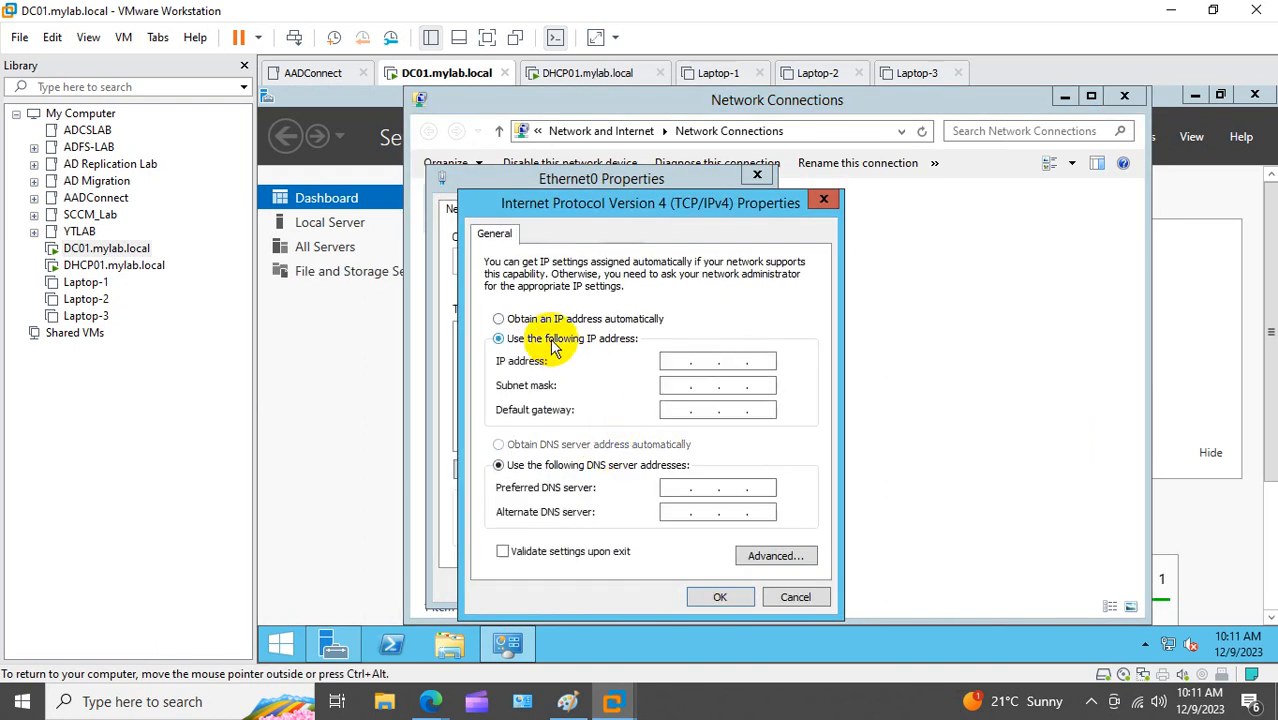
left_click(666, 360)
type("1")
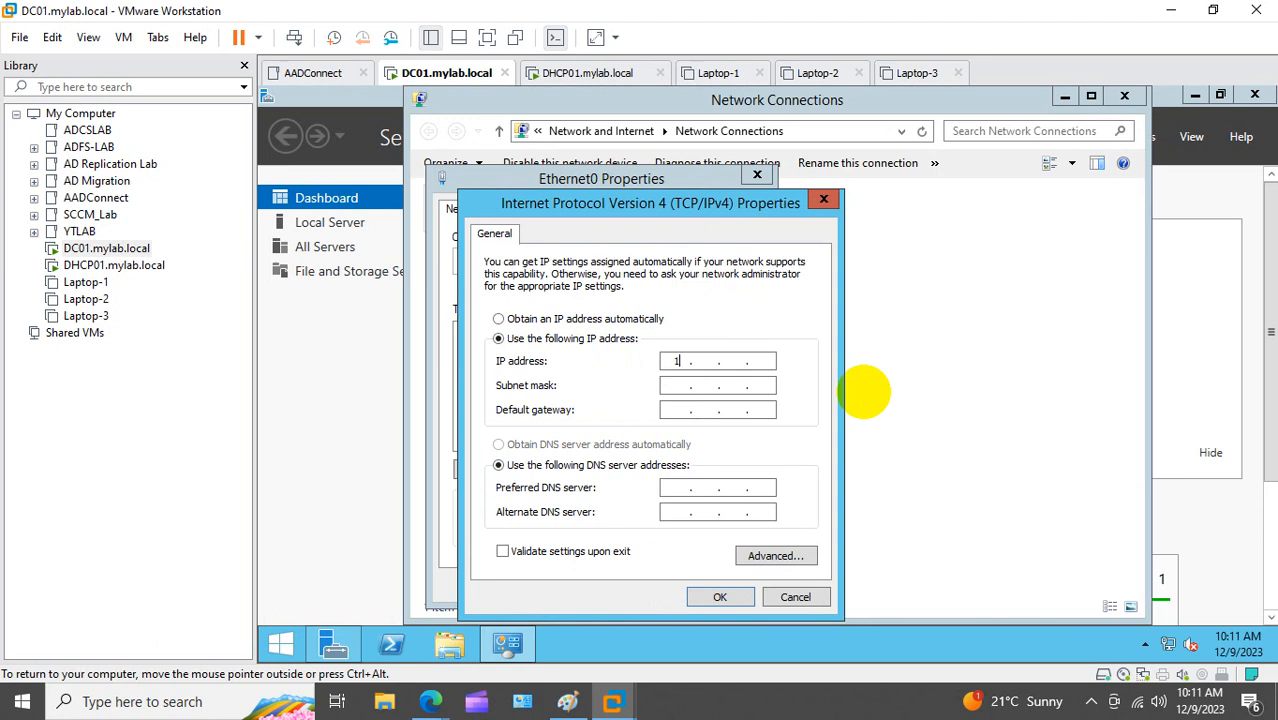
type("0.10.10.10")
key("Tab")
key("Tab")
key("Tab")
key("Tab")
type("10.10.10.10")
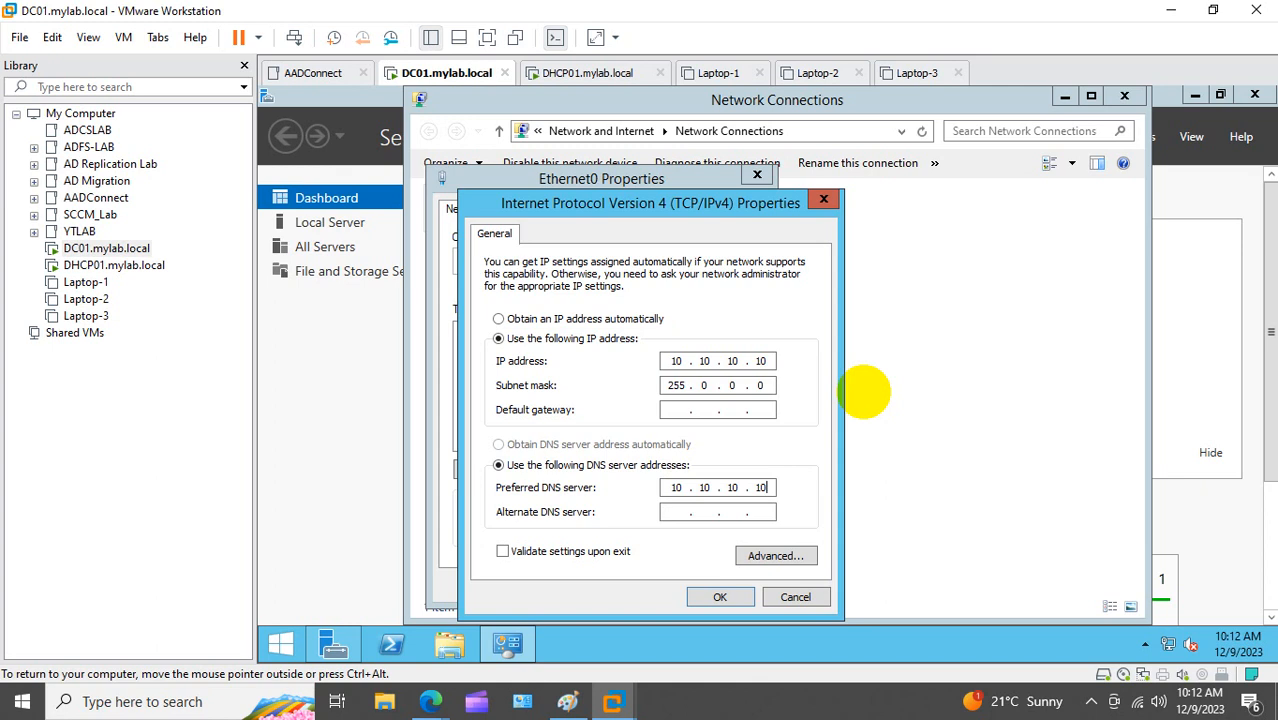
left_click(720, 597)
left_click(654, 585)
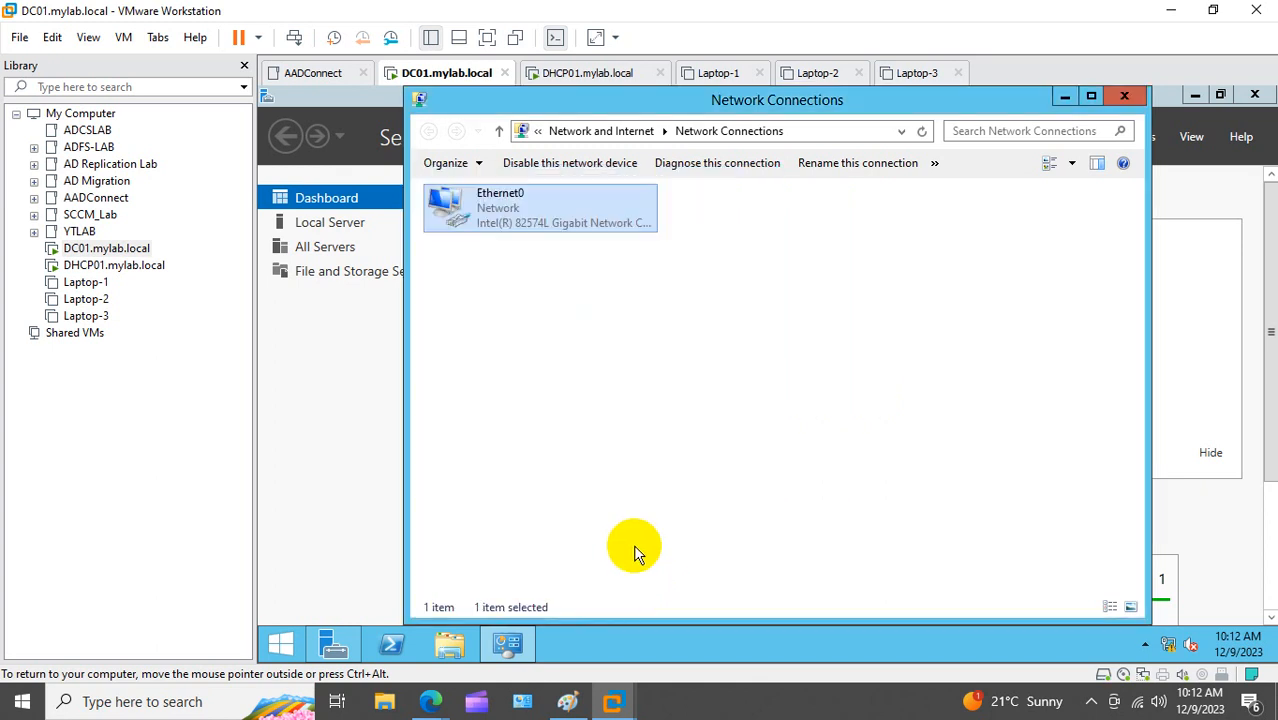
Step: Close Network Connections and step through the Add Roles and Features wizard to the server roles list
left_click(1126, 96)
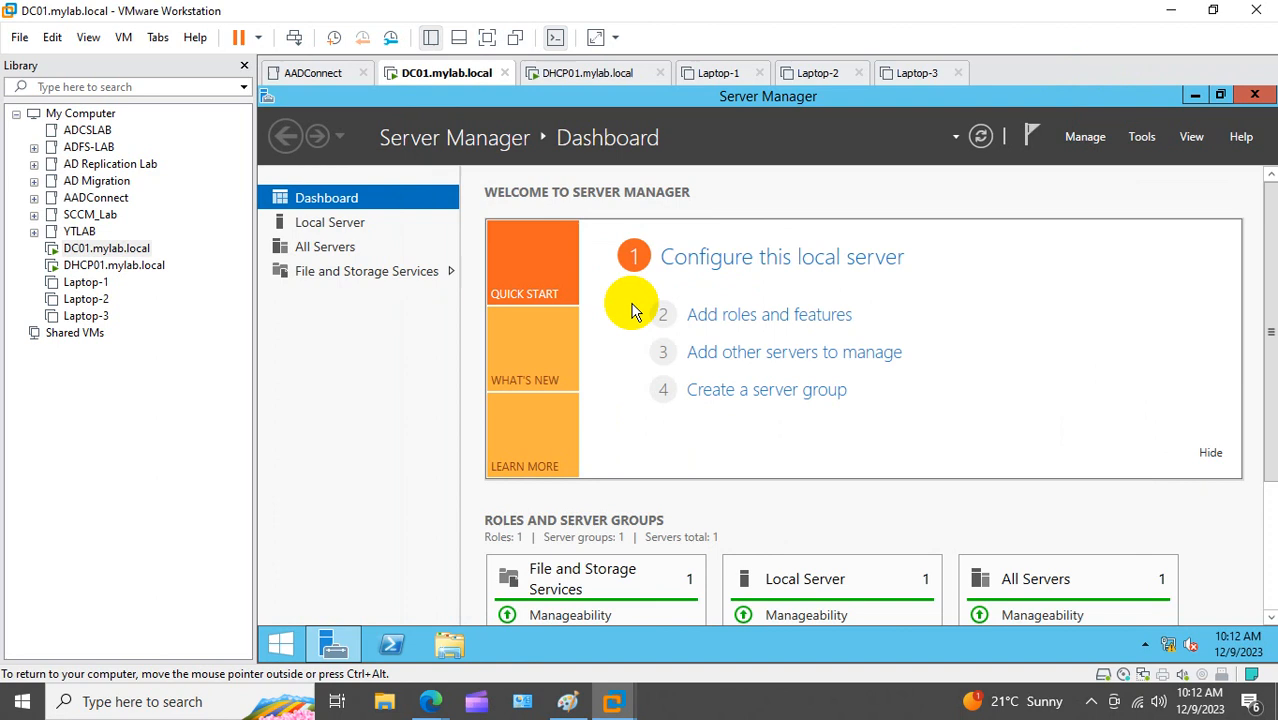
left_click(770, 316)
left_click(1019, 169)
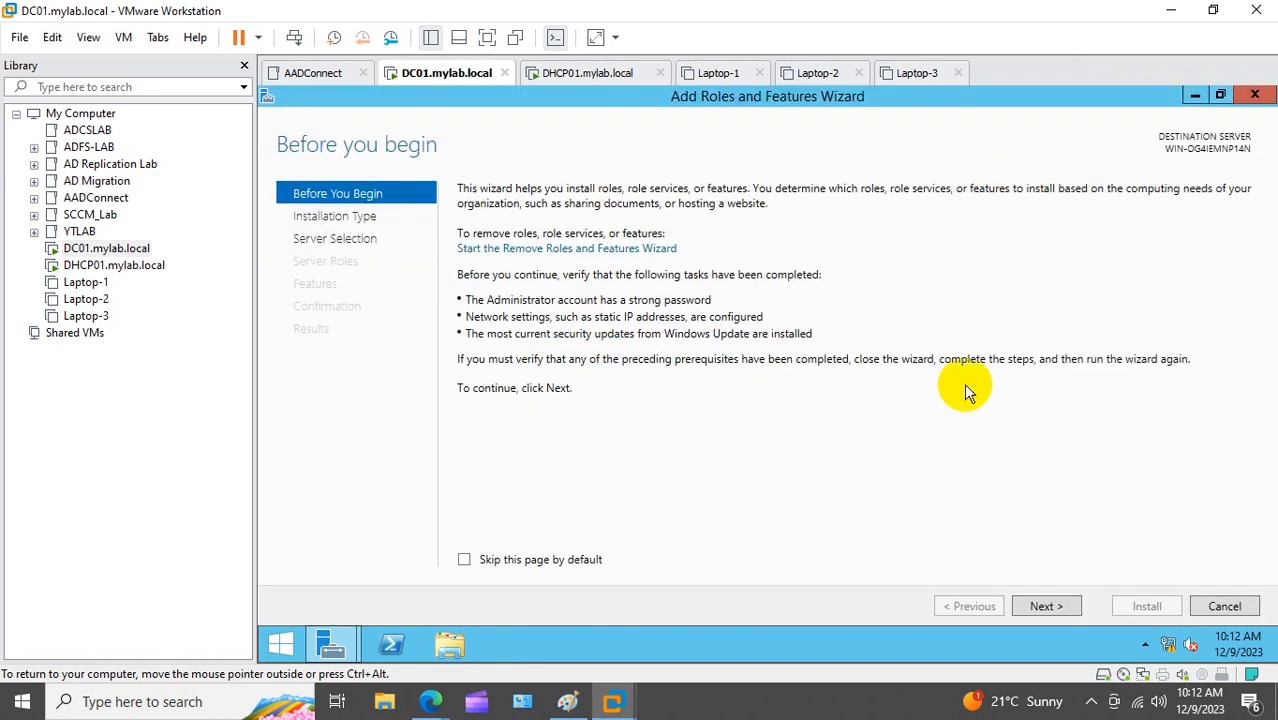
left_click(1045, 606)
left_click(1056, 606)
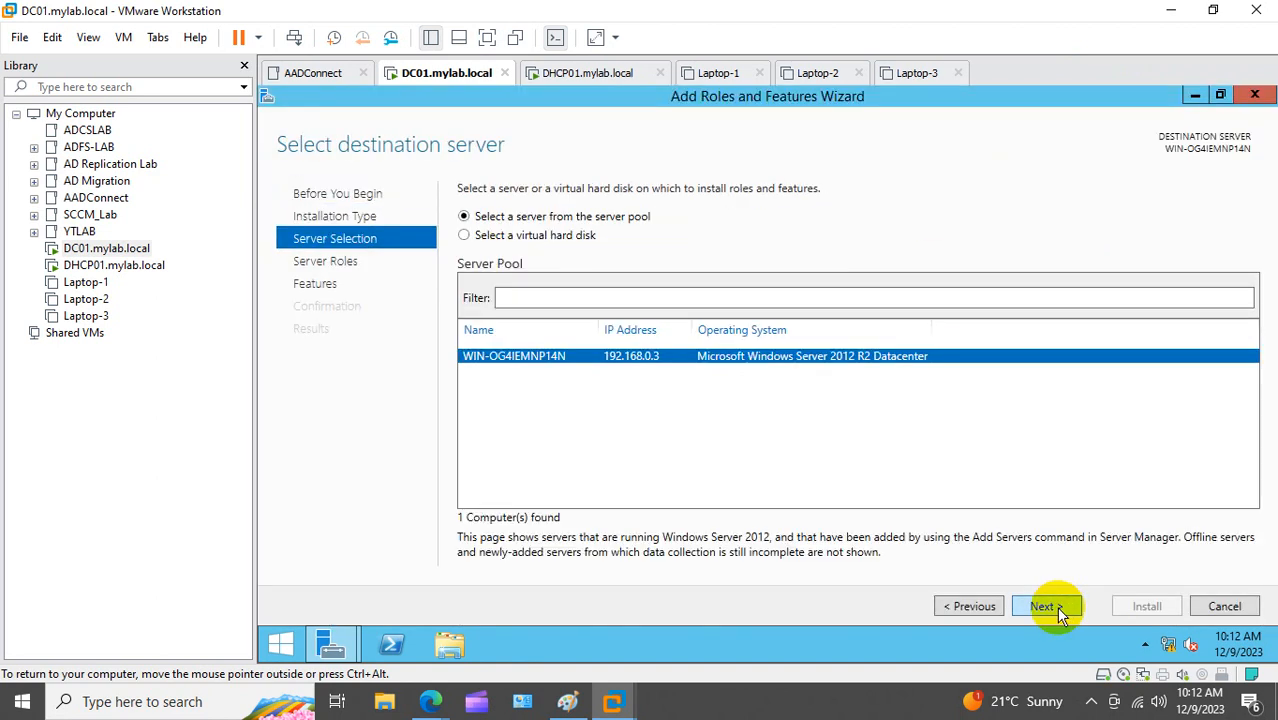
left_click(1056, 606)
Step: Rename the computer to DC01 in System Properties and restart now to apply it
left_click(283, 643)
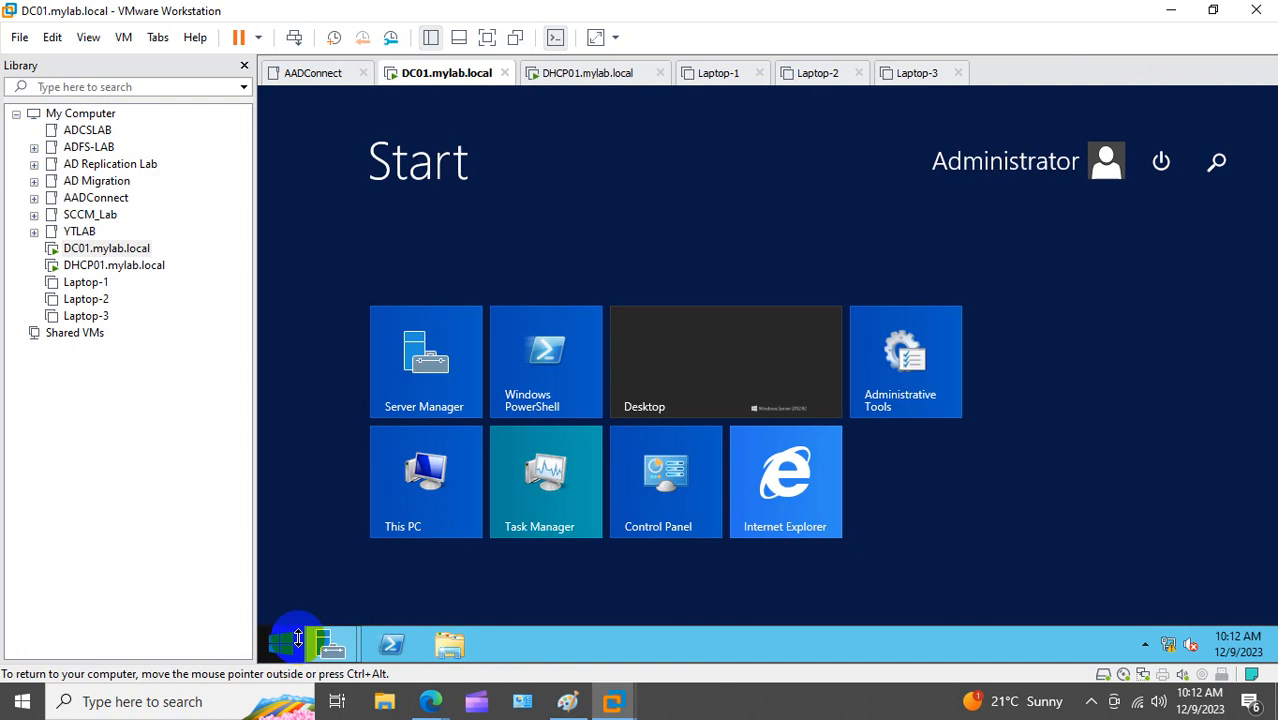
right_click(393, 485)
left_click(470, 541)
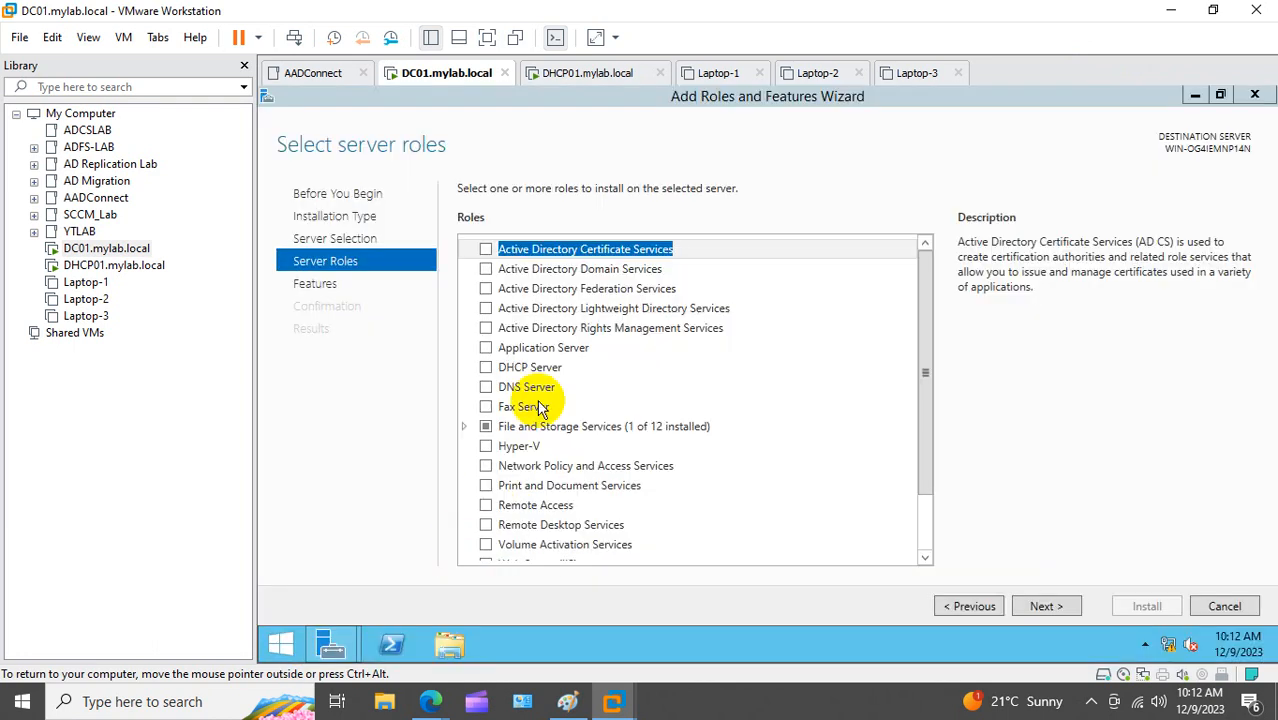
left_click(480, 249)
left_click(434, 222)
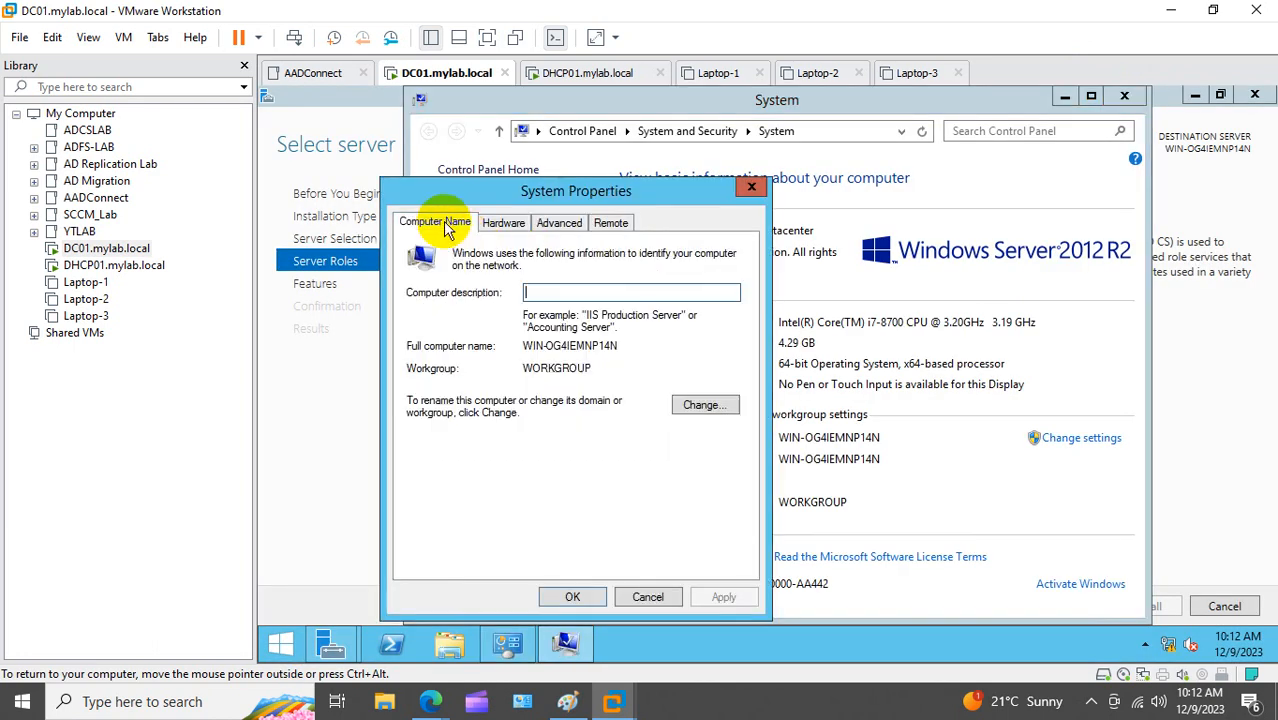
left_click(679, 402)
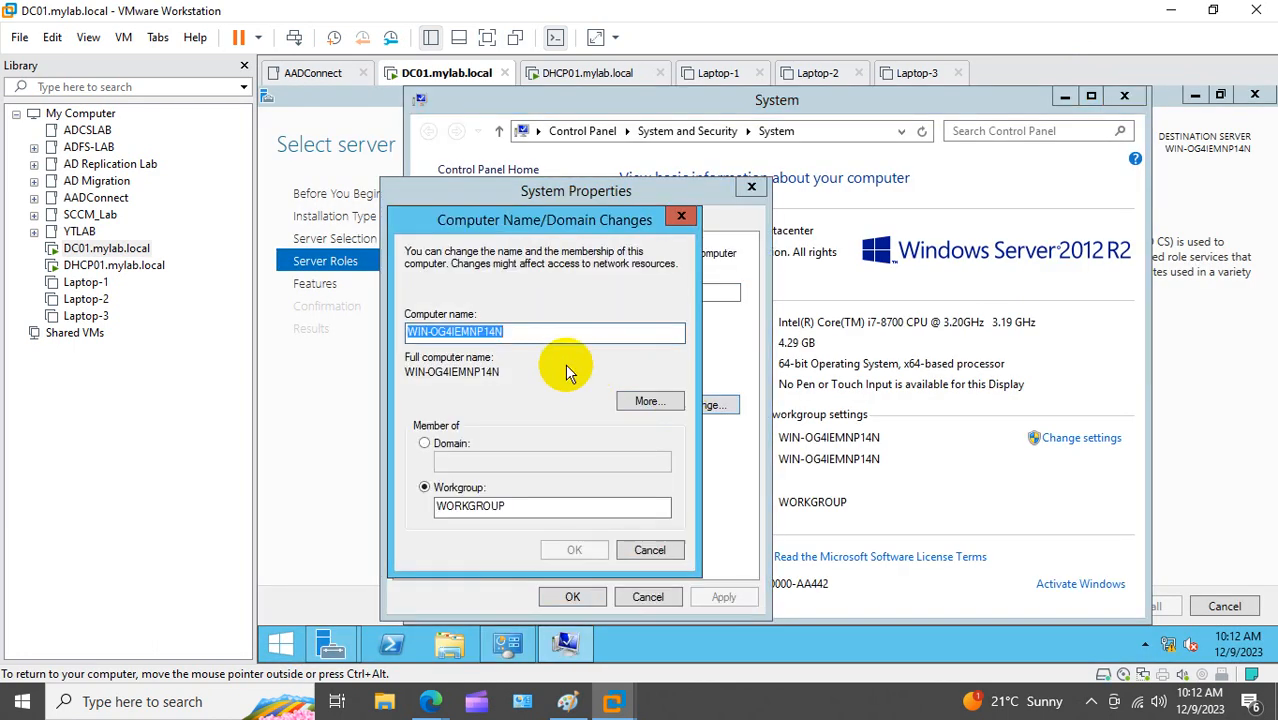
type("DC")
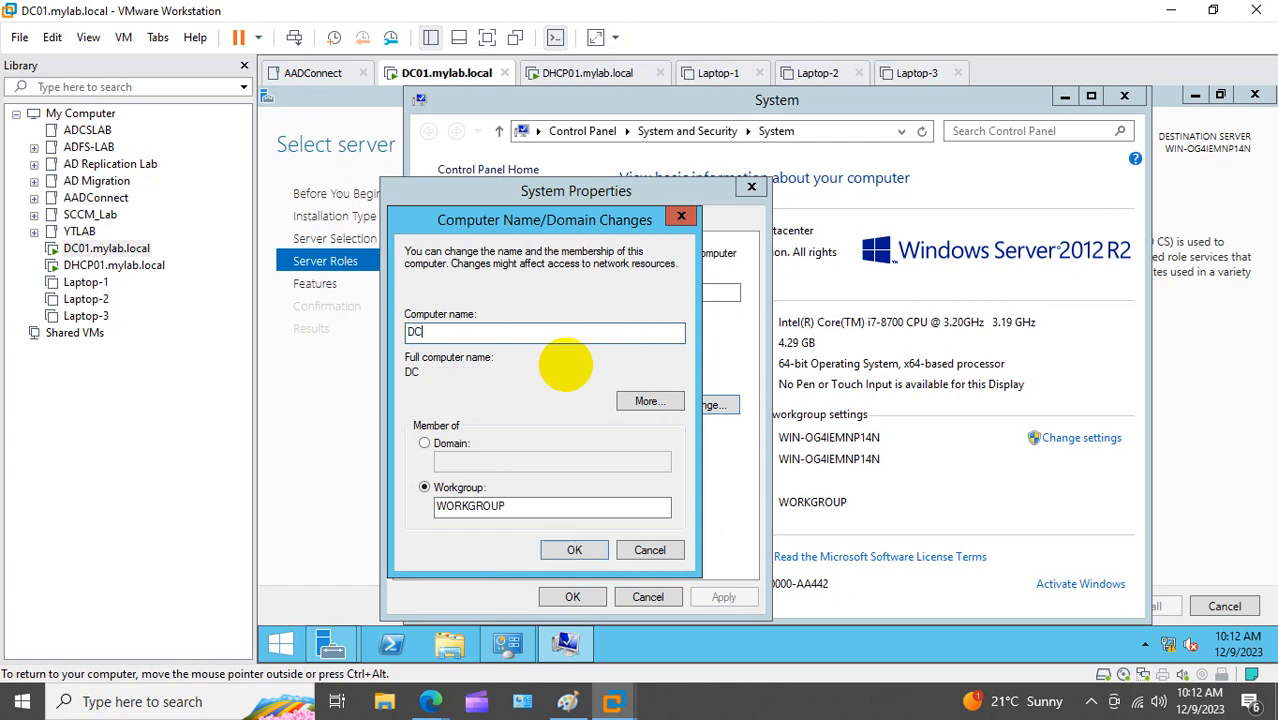
type("01")
left_click(580, 550)
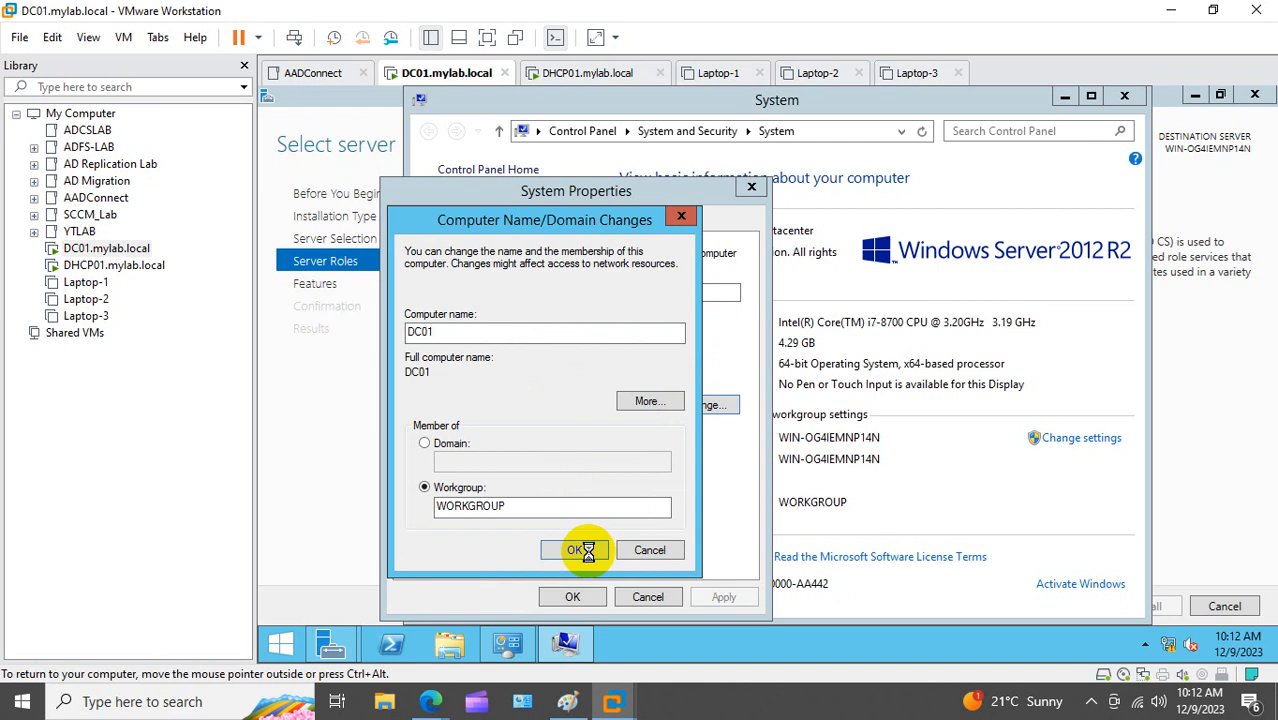
left_click(880, 386)
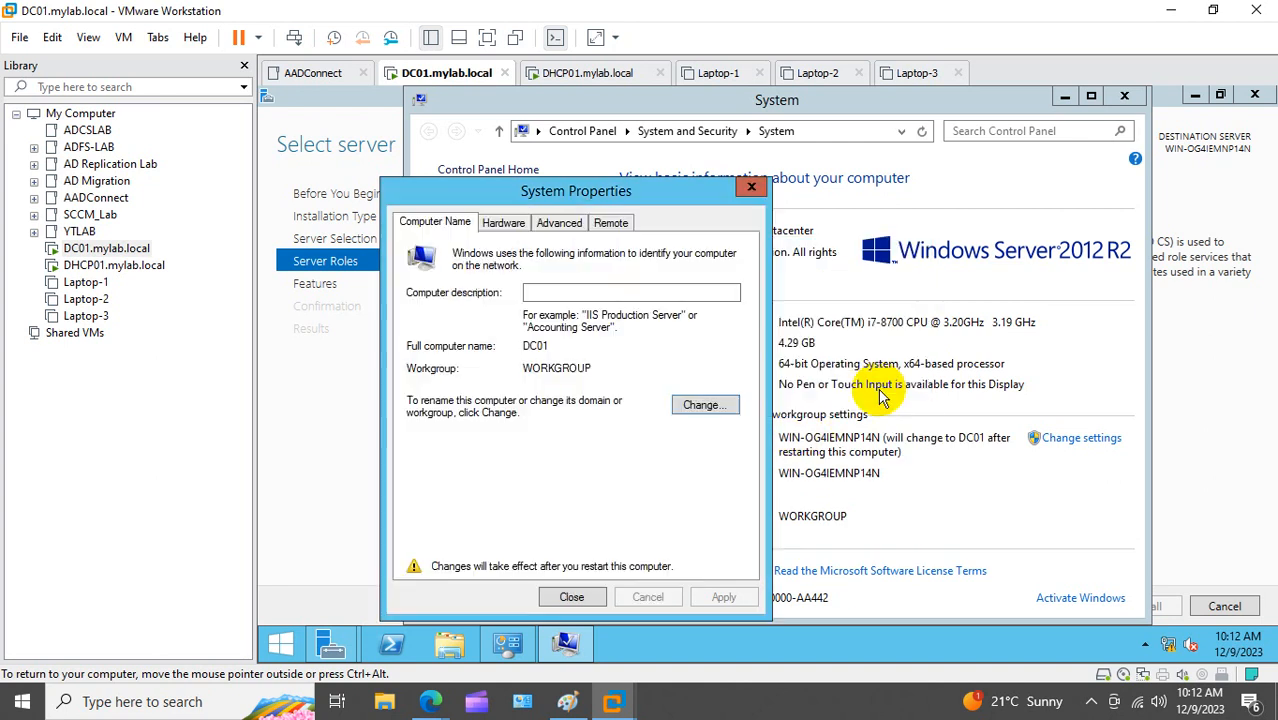
left_click(556, 594)
left_click(776, 384)
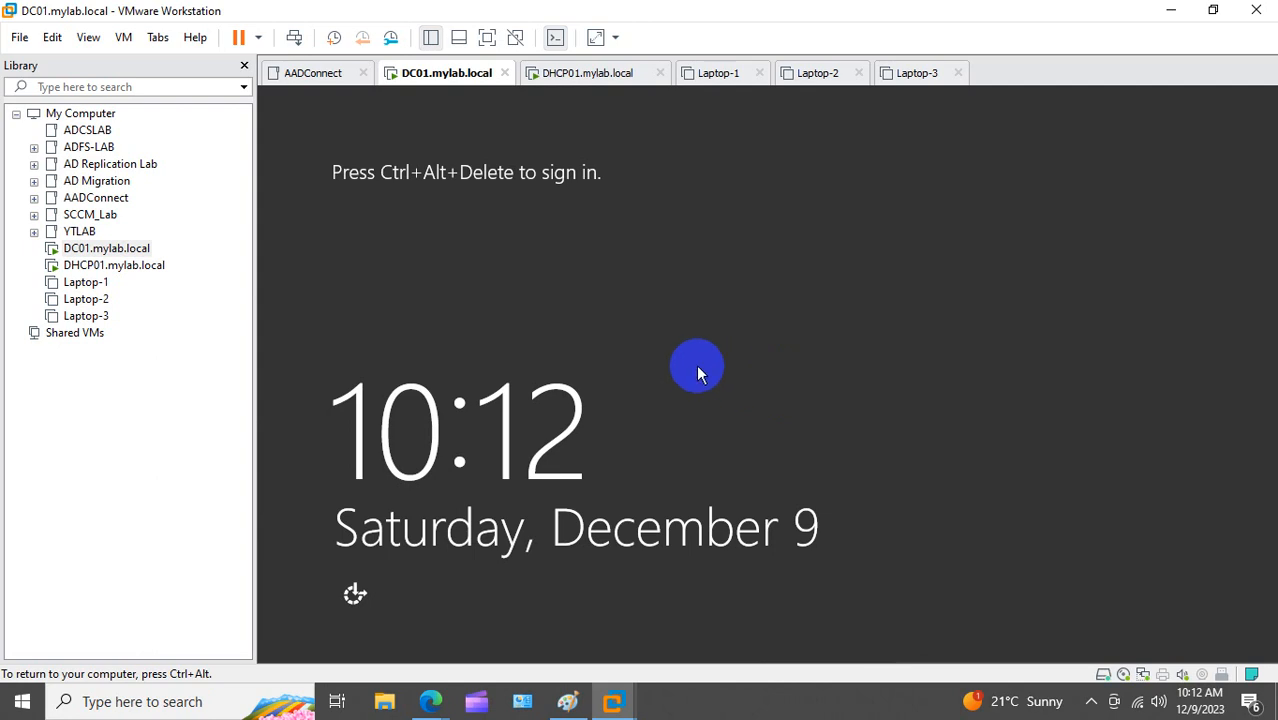
Step: Send Ctrl+Alt+Del to DC01, sign in as Administrator, and dismiss the data-collection notice
right_click(92, 249)
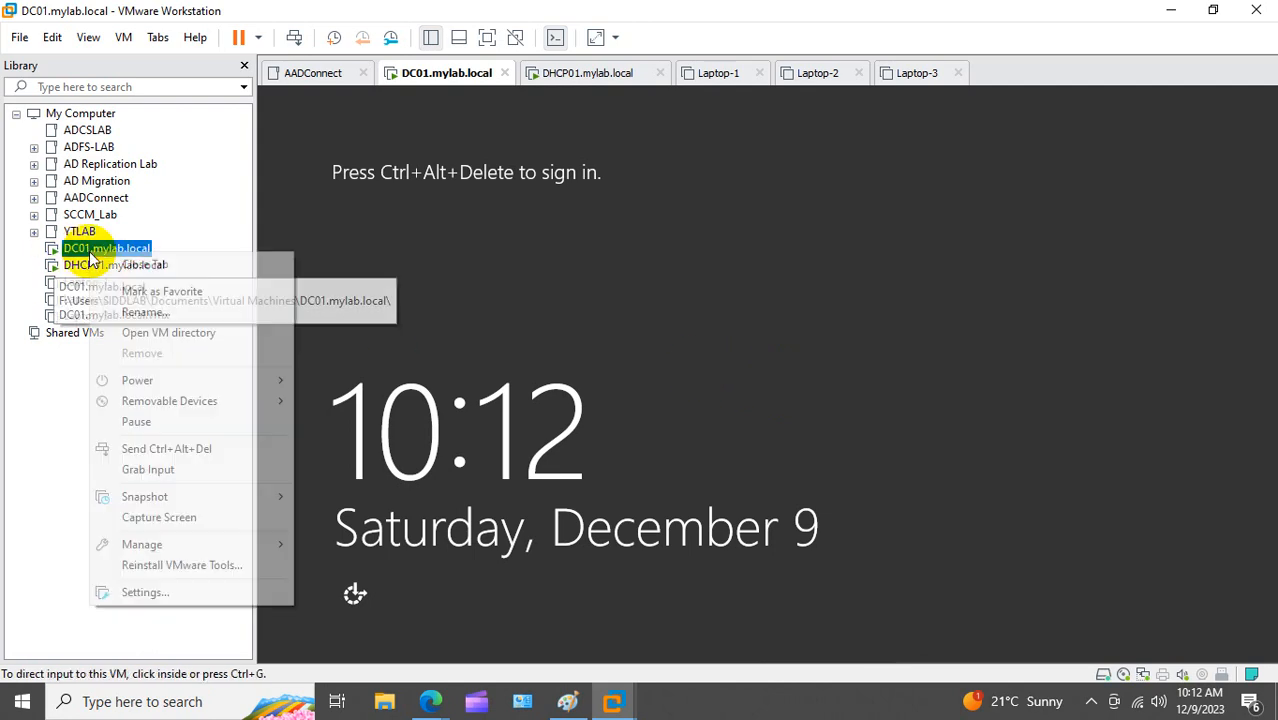
left_click(220, 456)
left_click(599, 425)
left_click(763, 247)
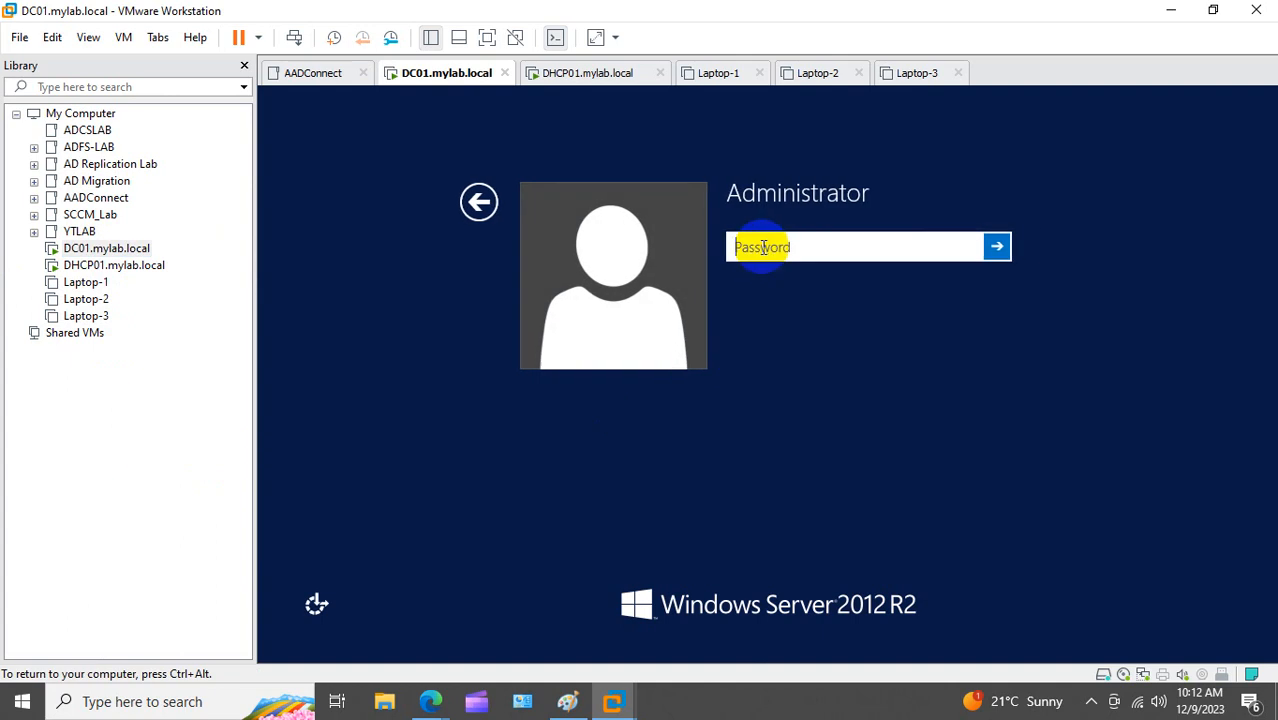
type("••••••••••••")
key("Return")
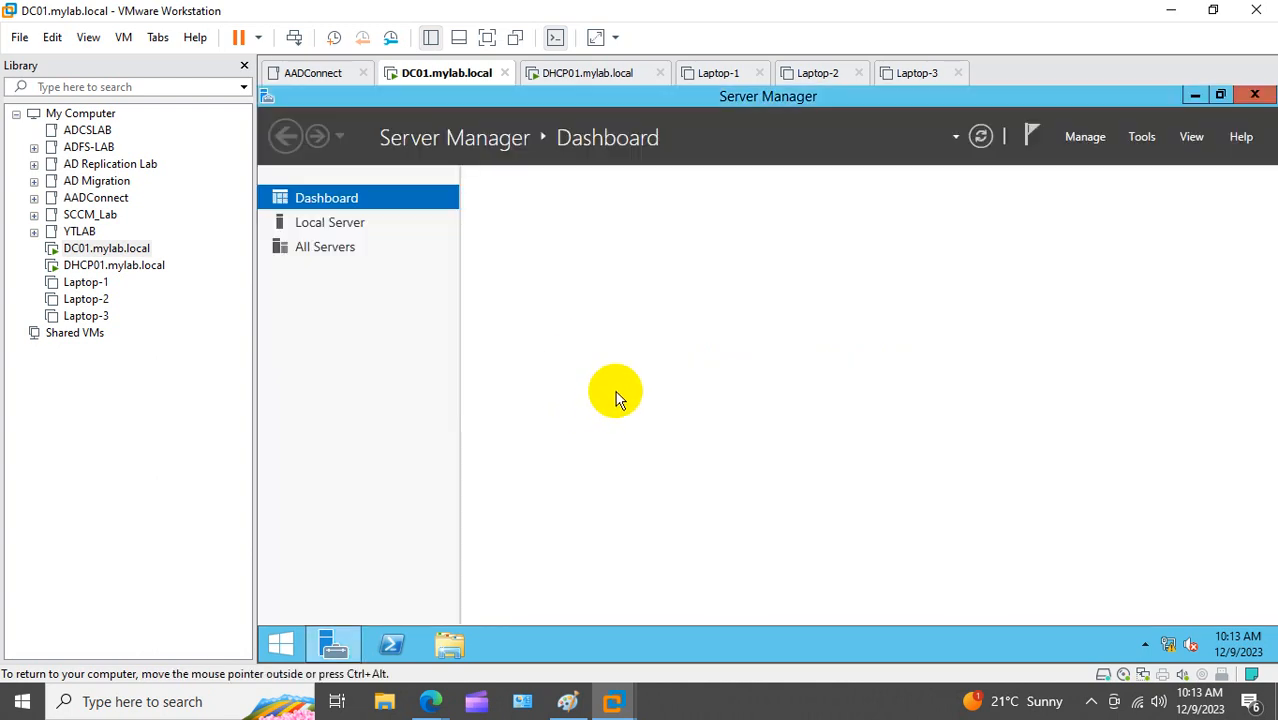
left_click(756, 318)
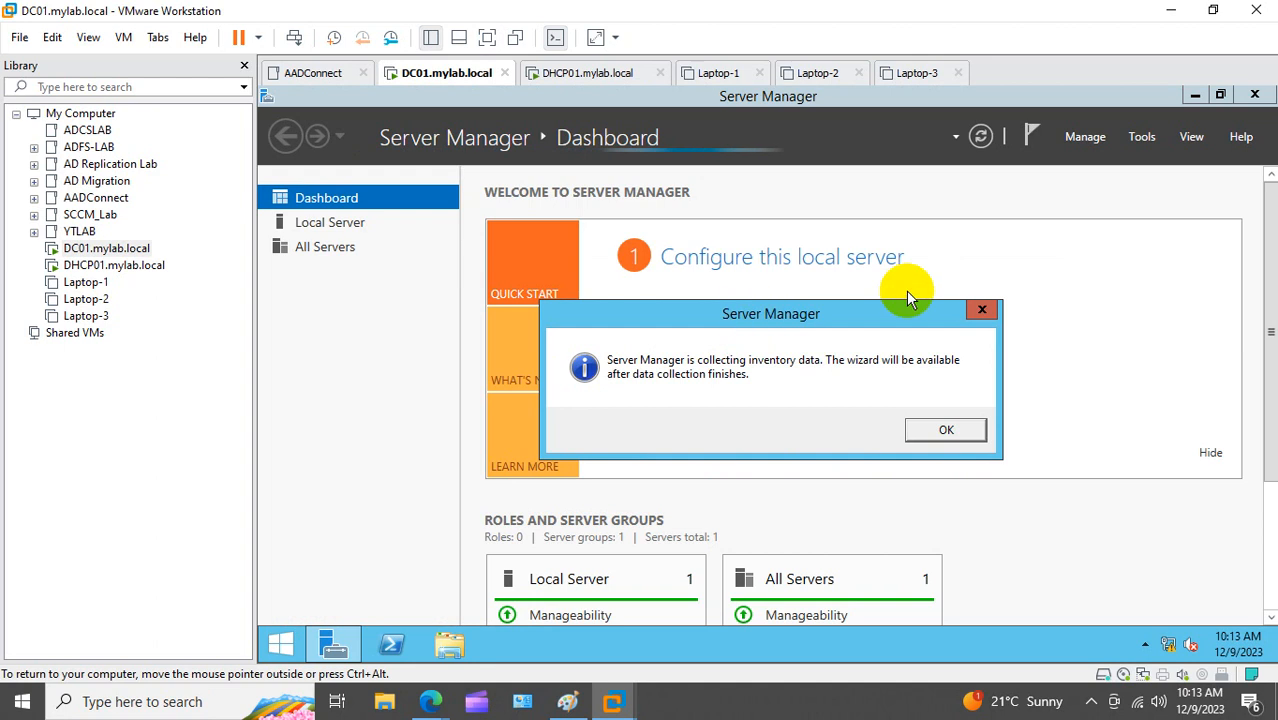
left_click(982, 310)
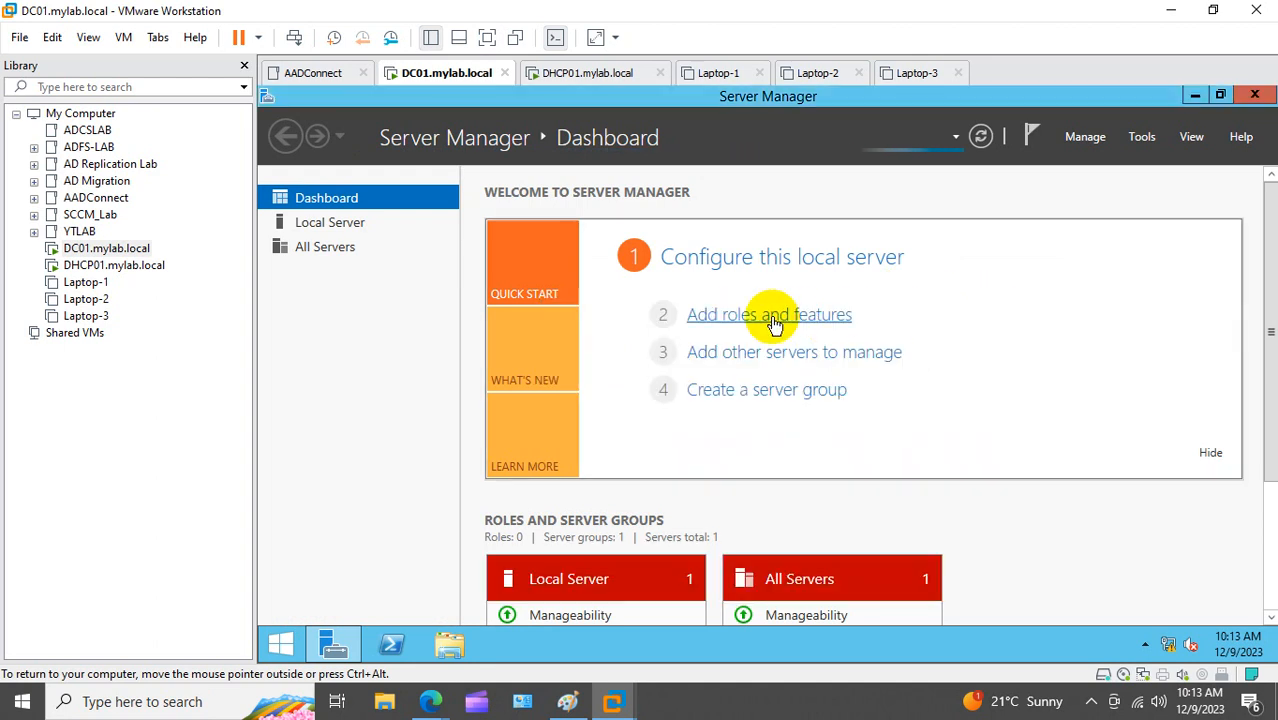
Step: Install the Active Directory Domain Services role with its management tools on DC01
left_click(771, 318)
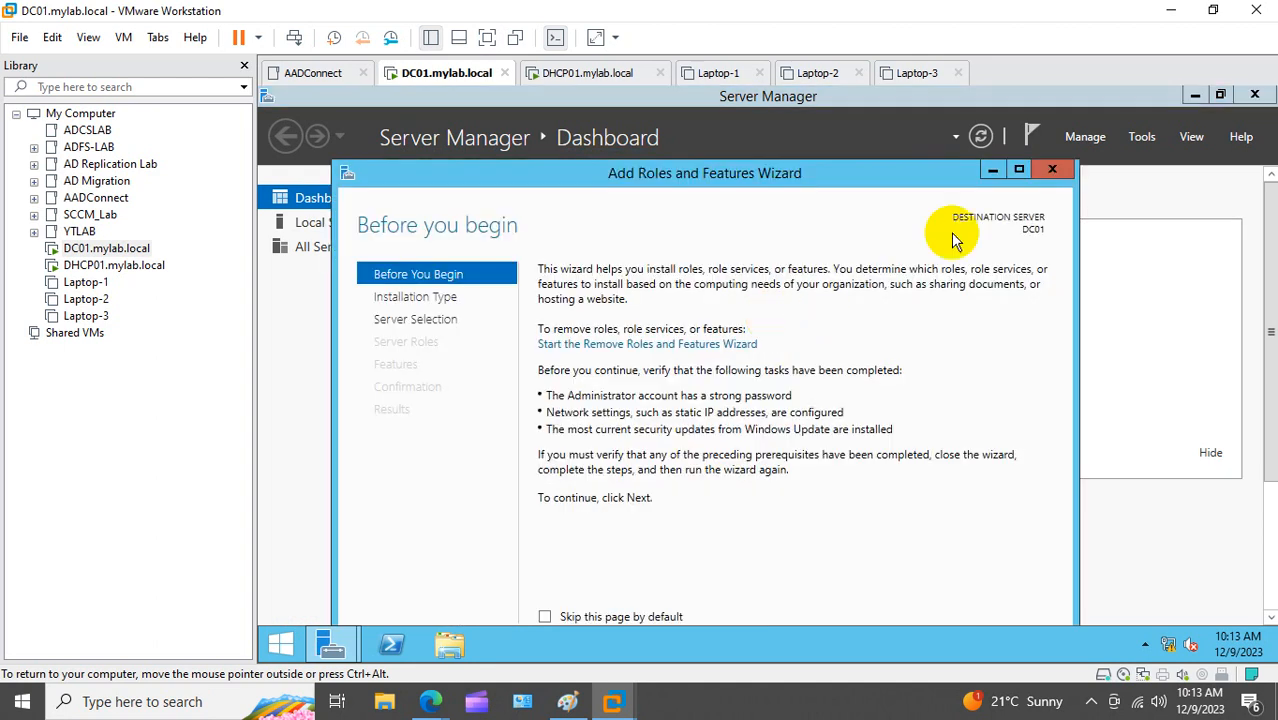
left_click(1020, 174)
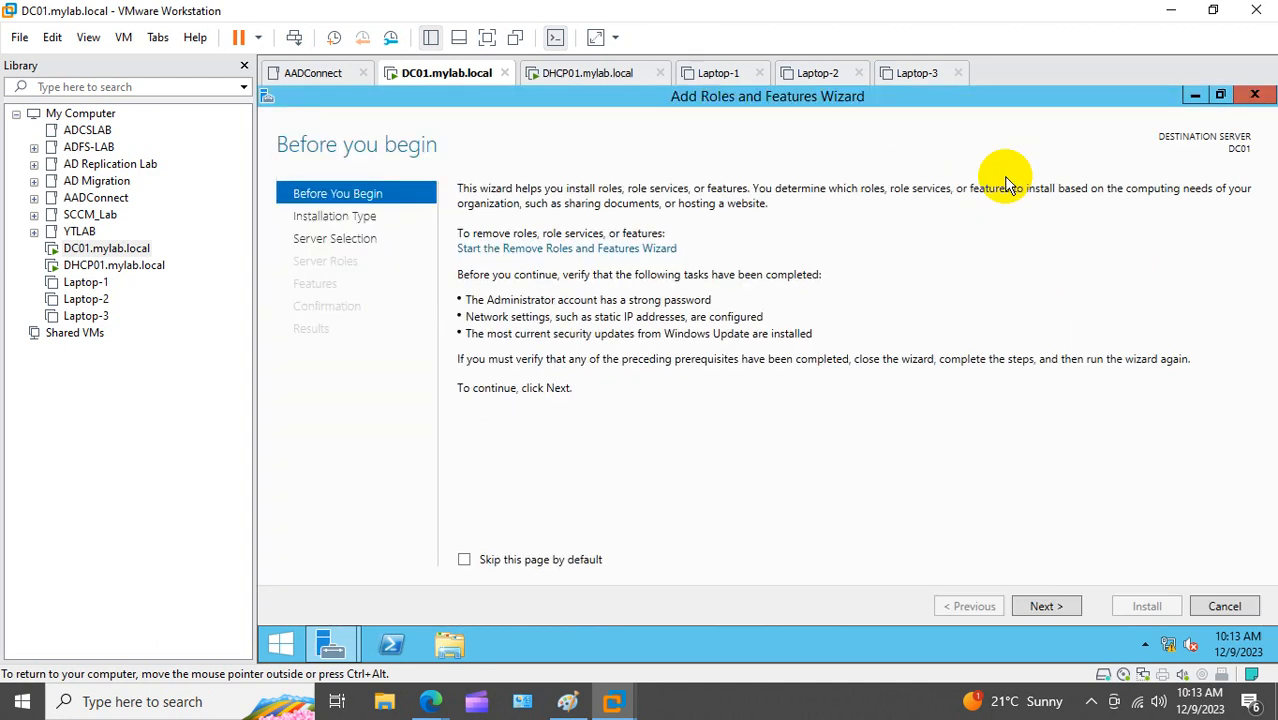
left_click(1060, 606)
left_click(1066, 609)
left_click(1066, 609)
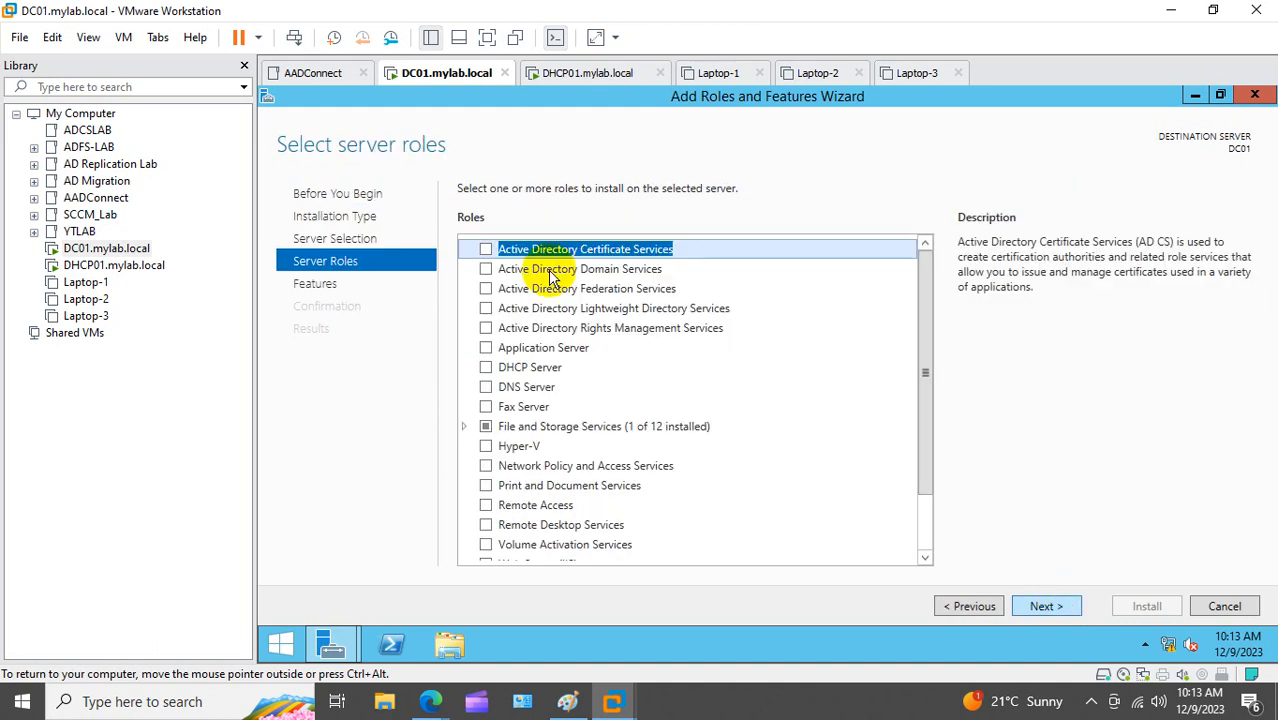
left_click(545, 269)
left_click(485, 269)
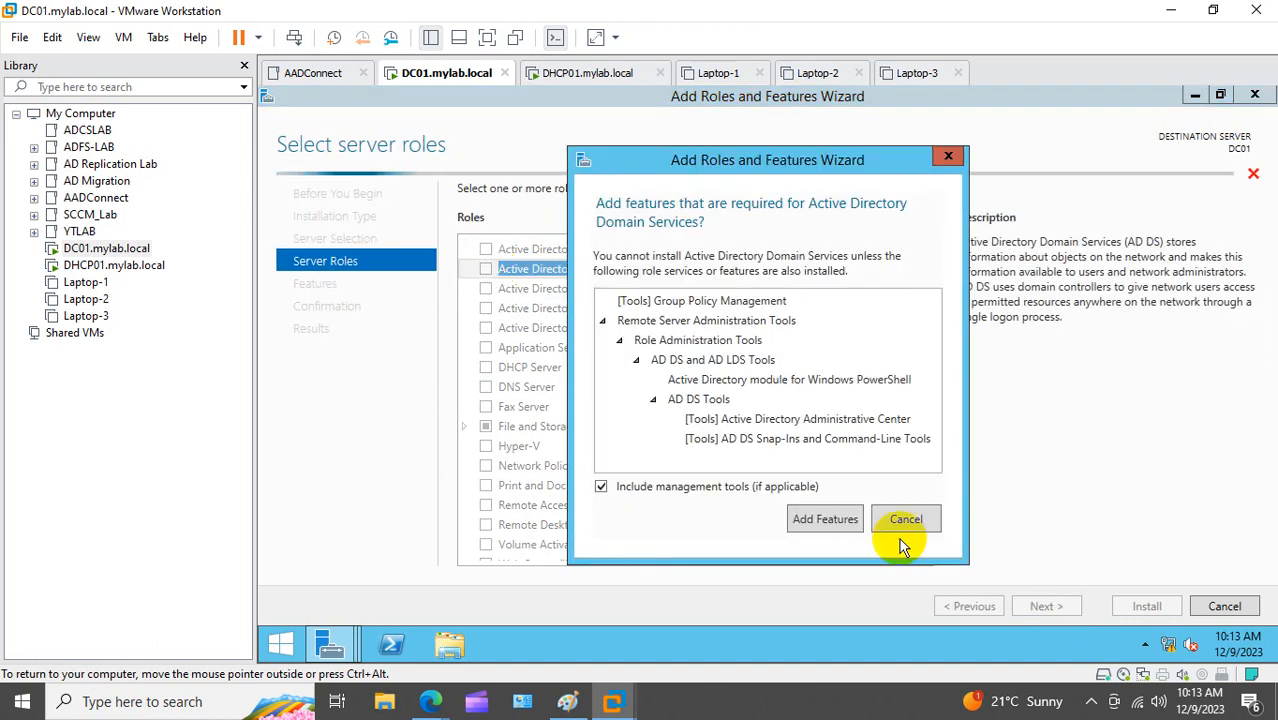
left_click(826, 524)
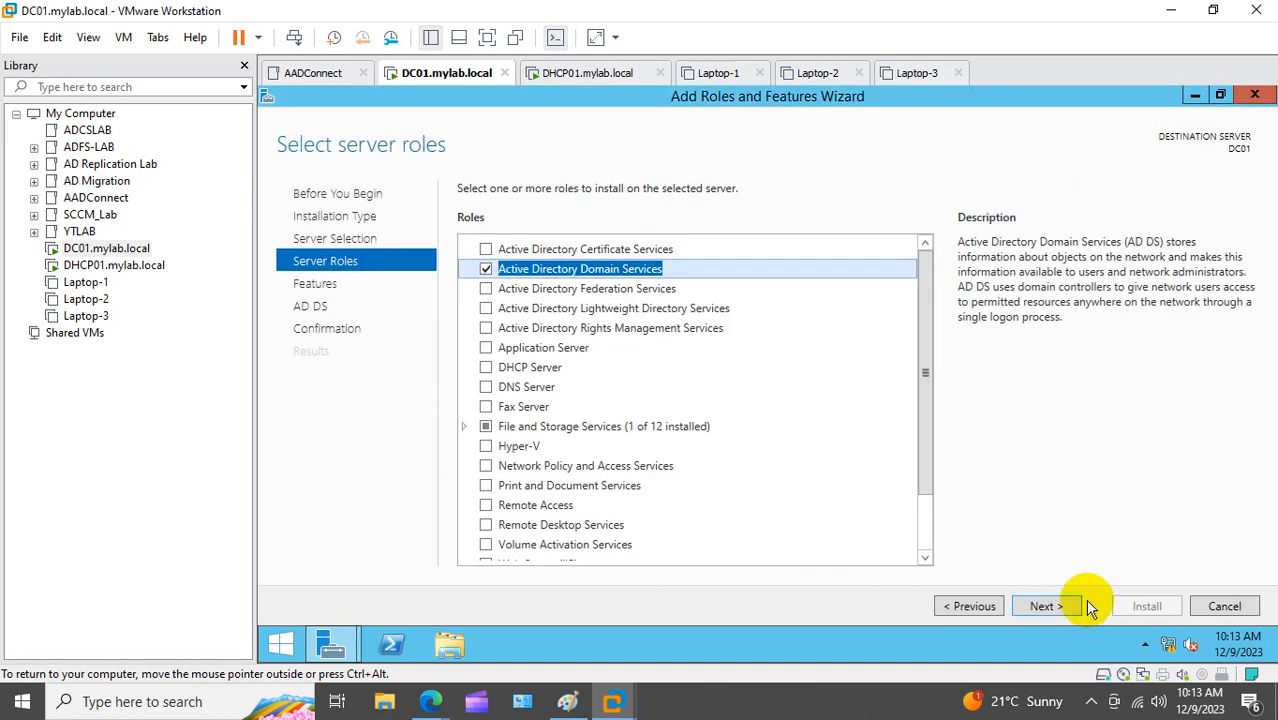
left_click(1077, 605)
left_click(1068, 607)
left_click(1068, 607)
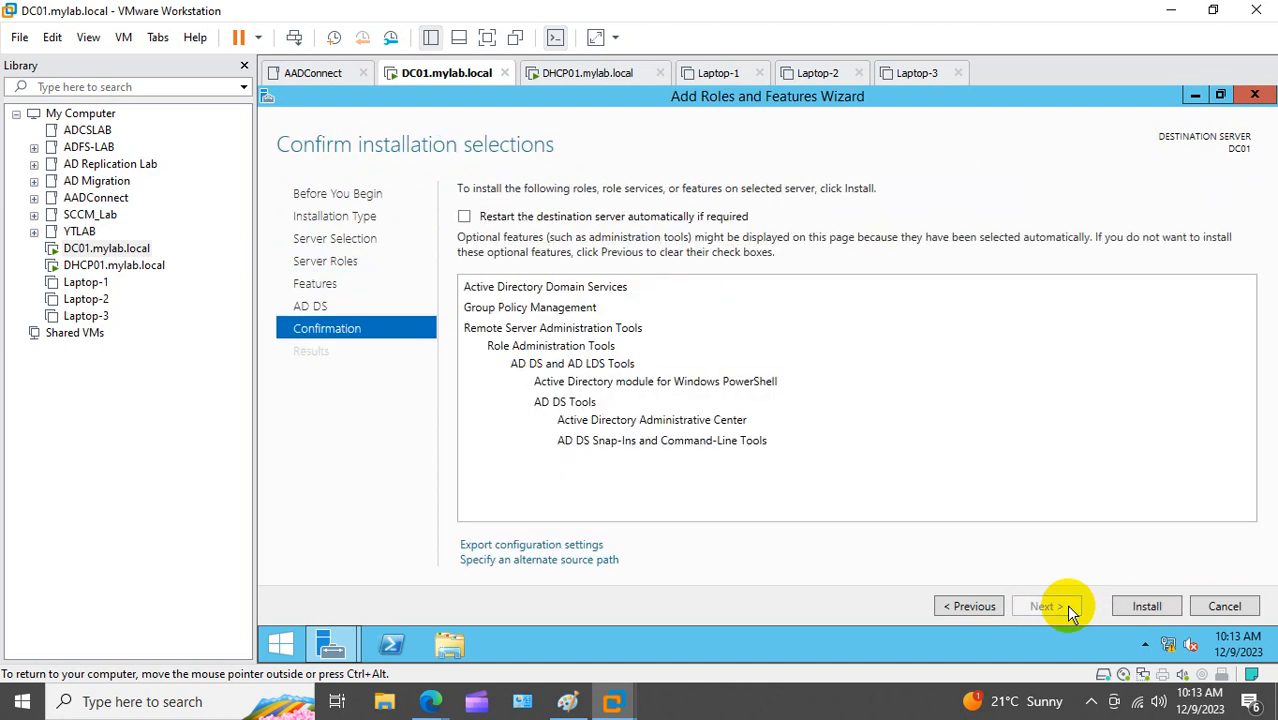
left_click(1145, 607)
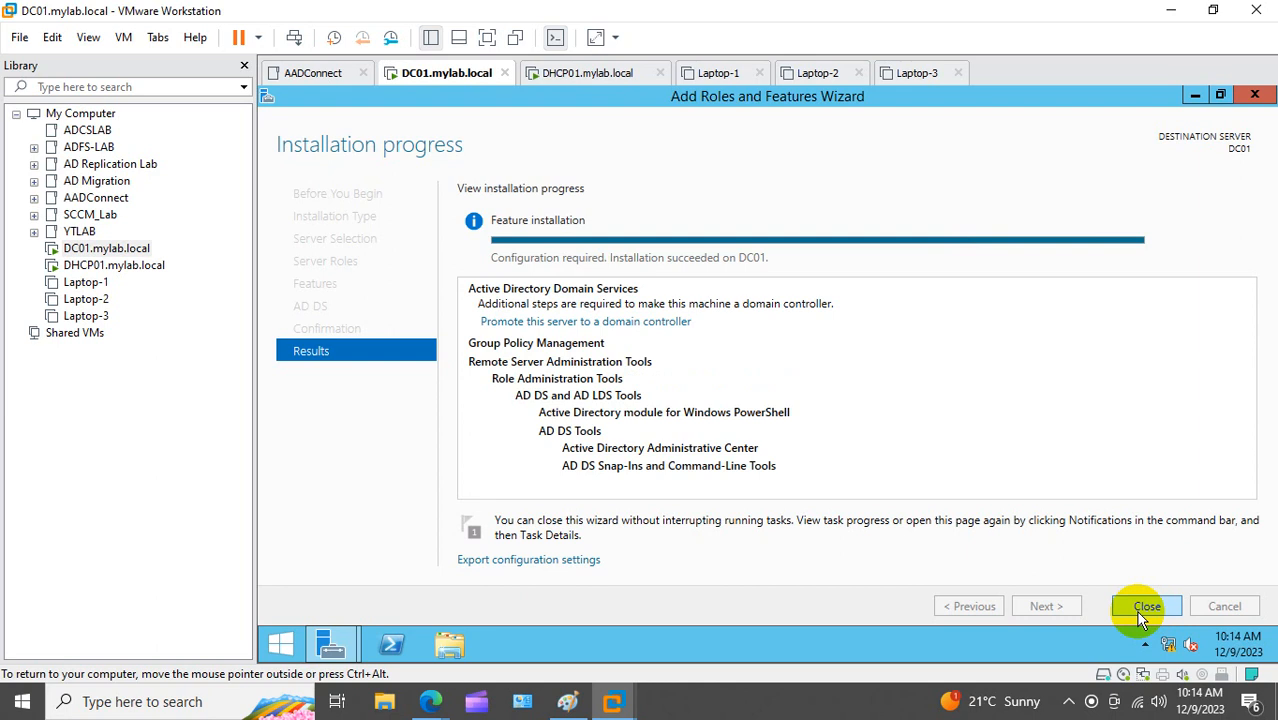
Step: Start promoting DC01 by adding a new forest with root domain mylab.local
left_click(583, 322)
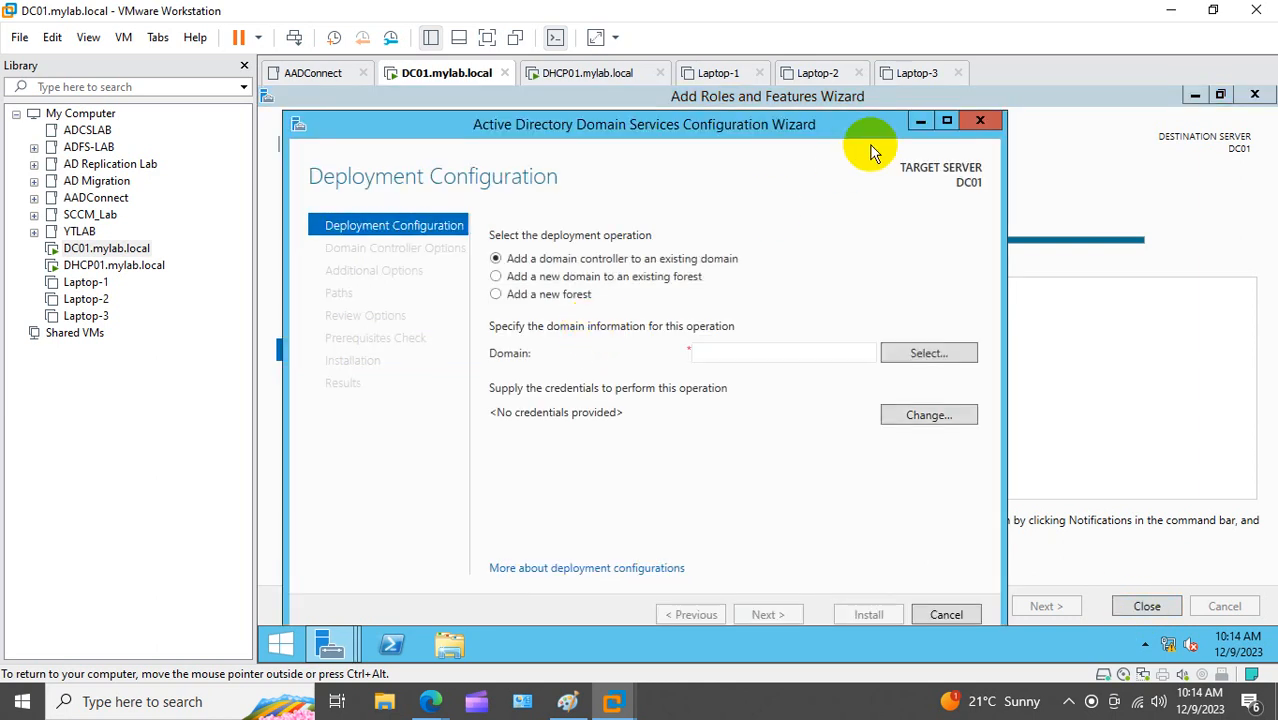
left_click(942, 120)
left_click(465, 262)
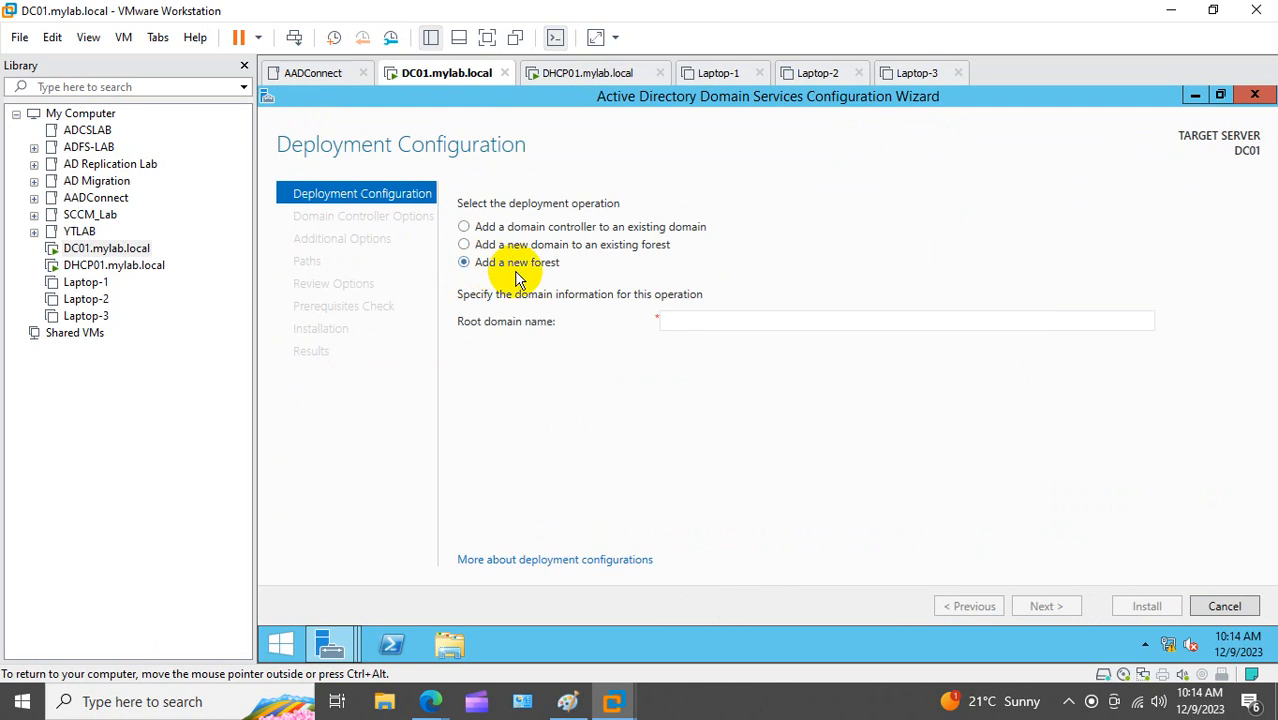
left_click(695, 321)
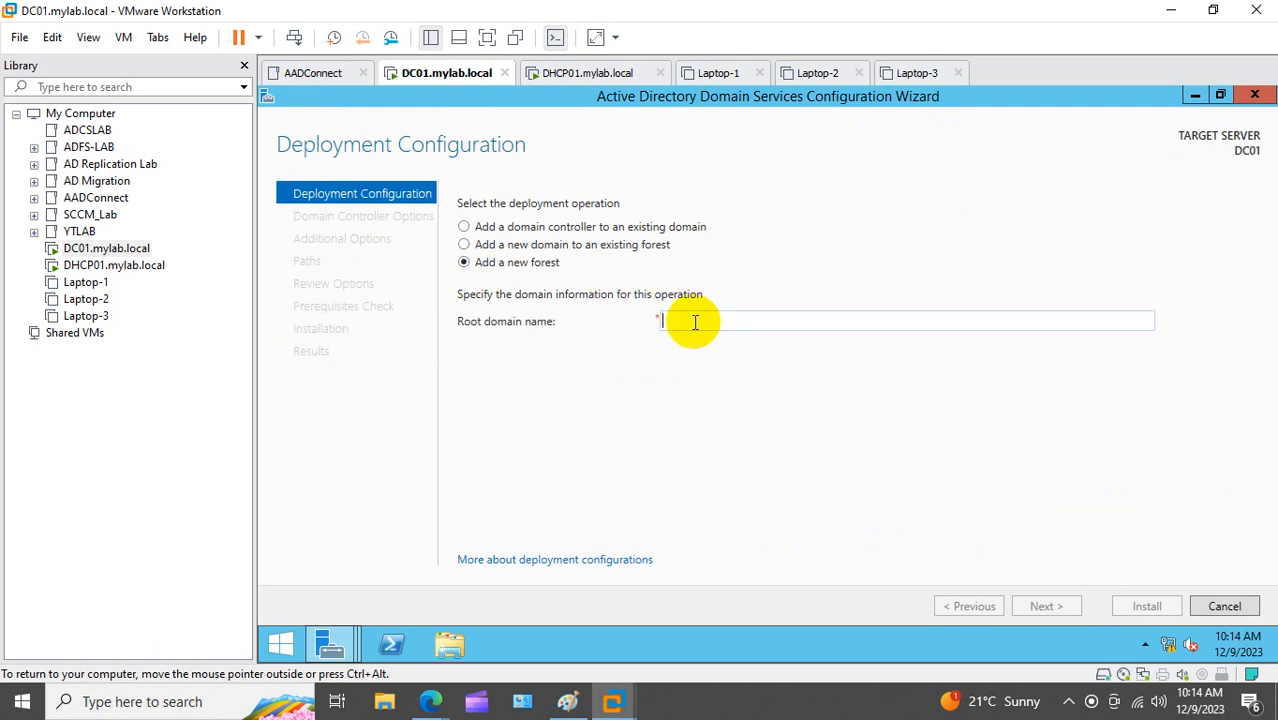
type("mylab")
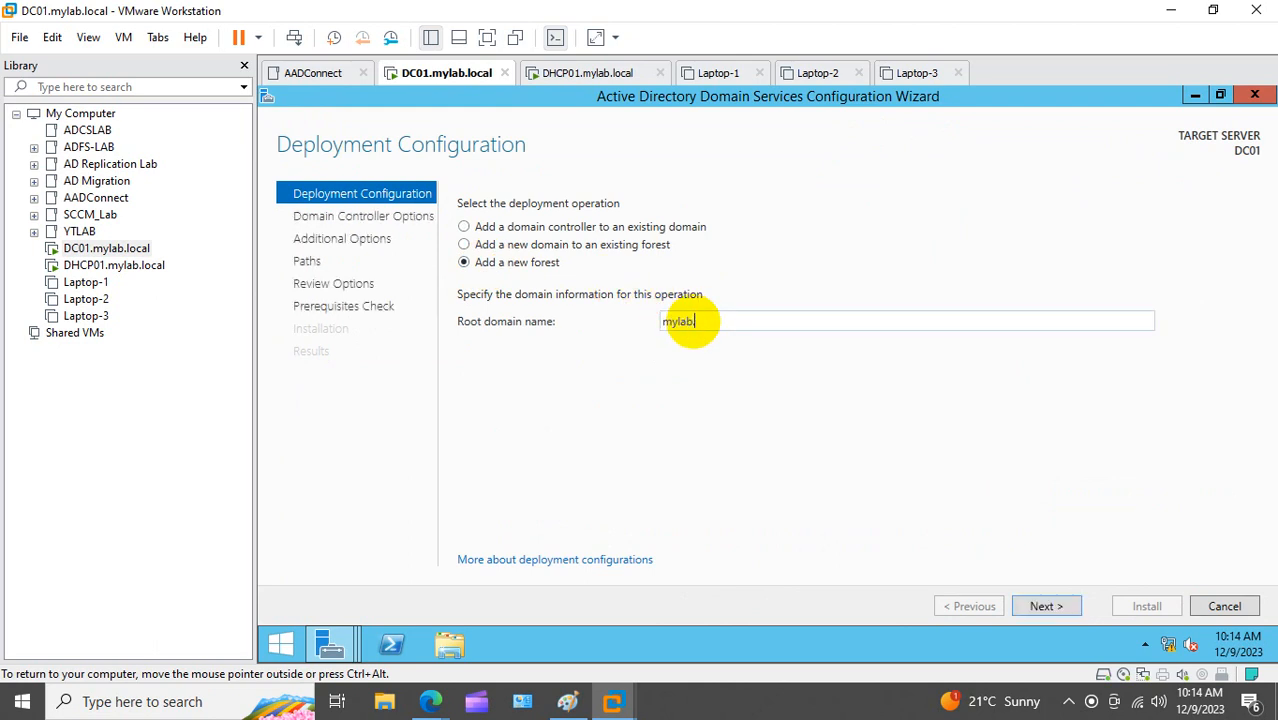
type(".local")
left_click(1058, 606)
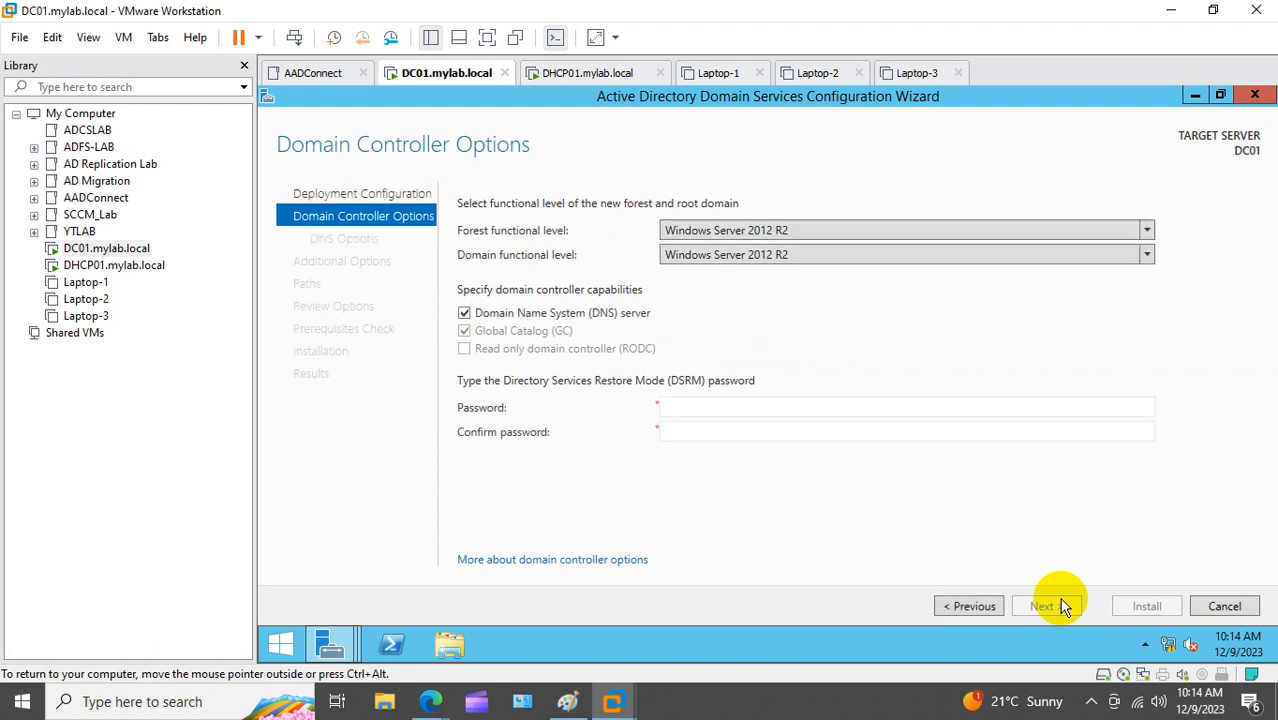
Step: Enter and confirm the DSRM restore-mode password, then continue to DNS Options
left_click(772, 410)
type("P@ssw0rd")
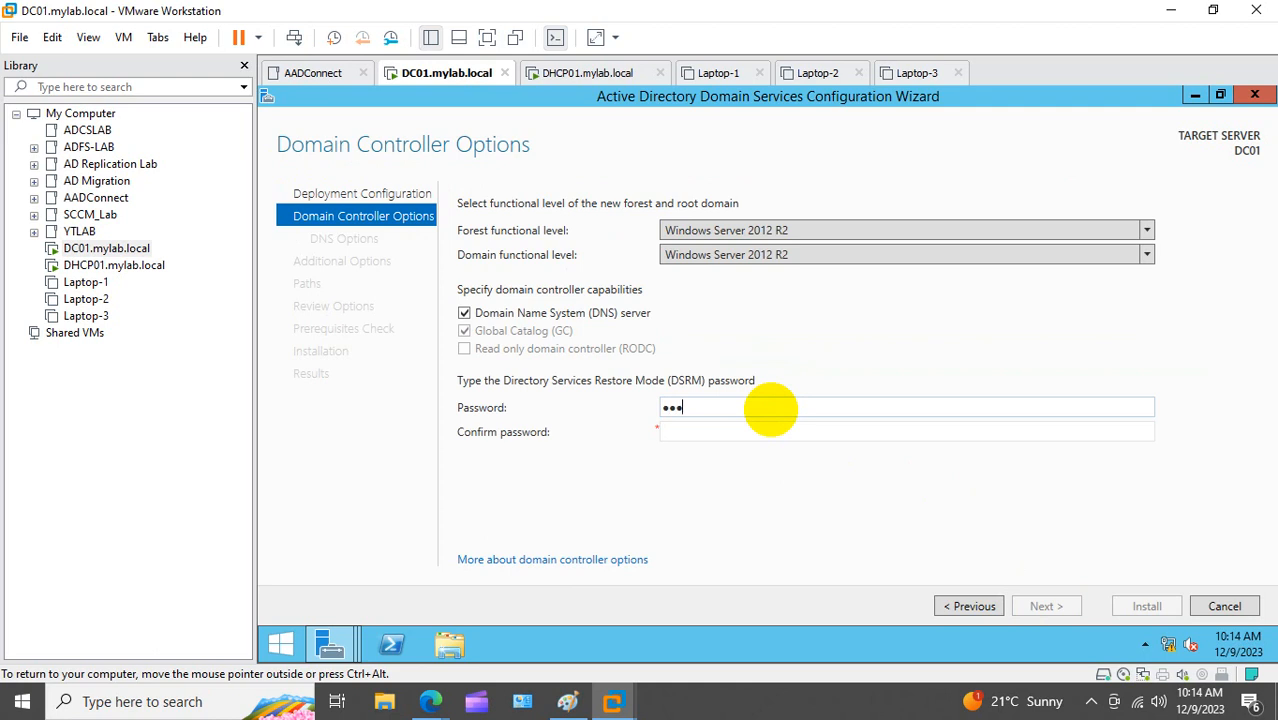
type("••••")
key("Tab")
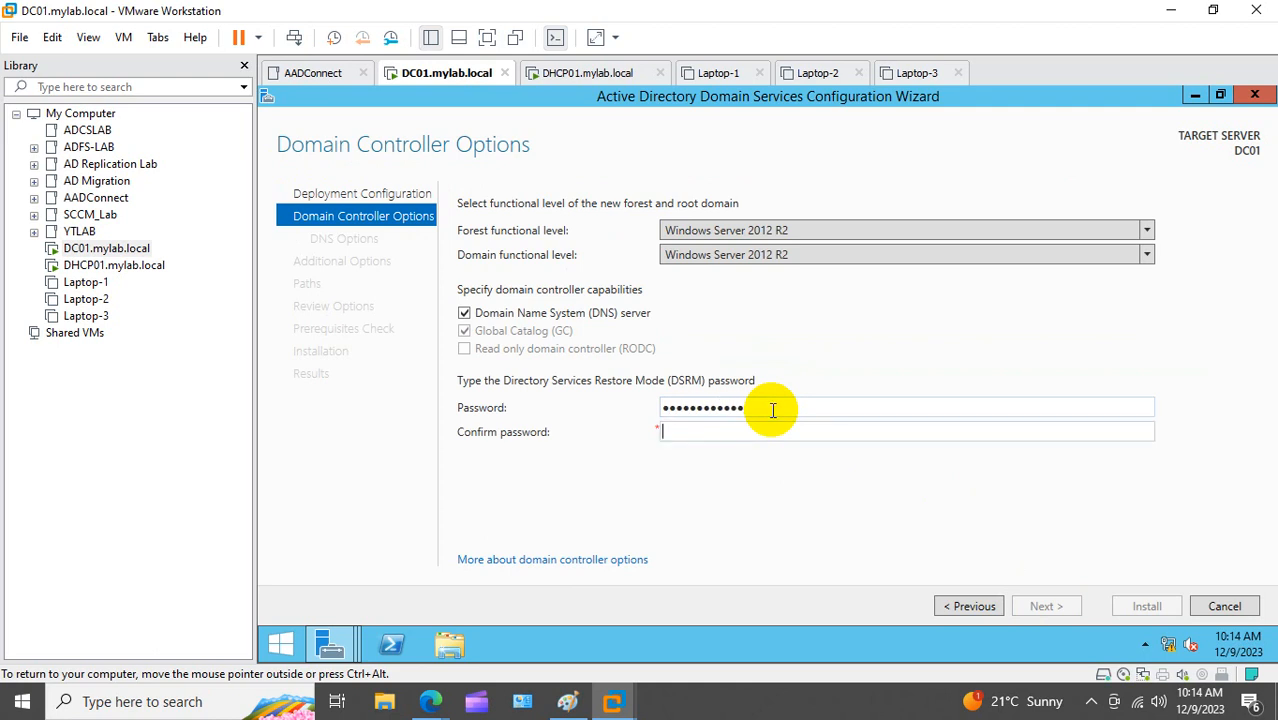
type("••••••••••••")
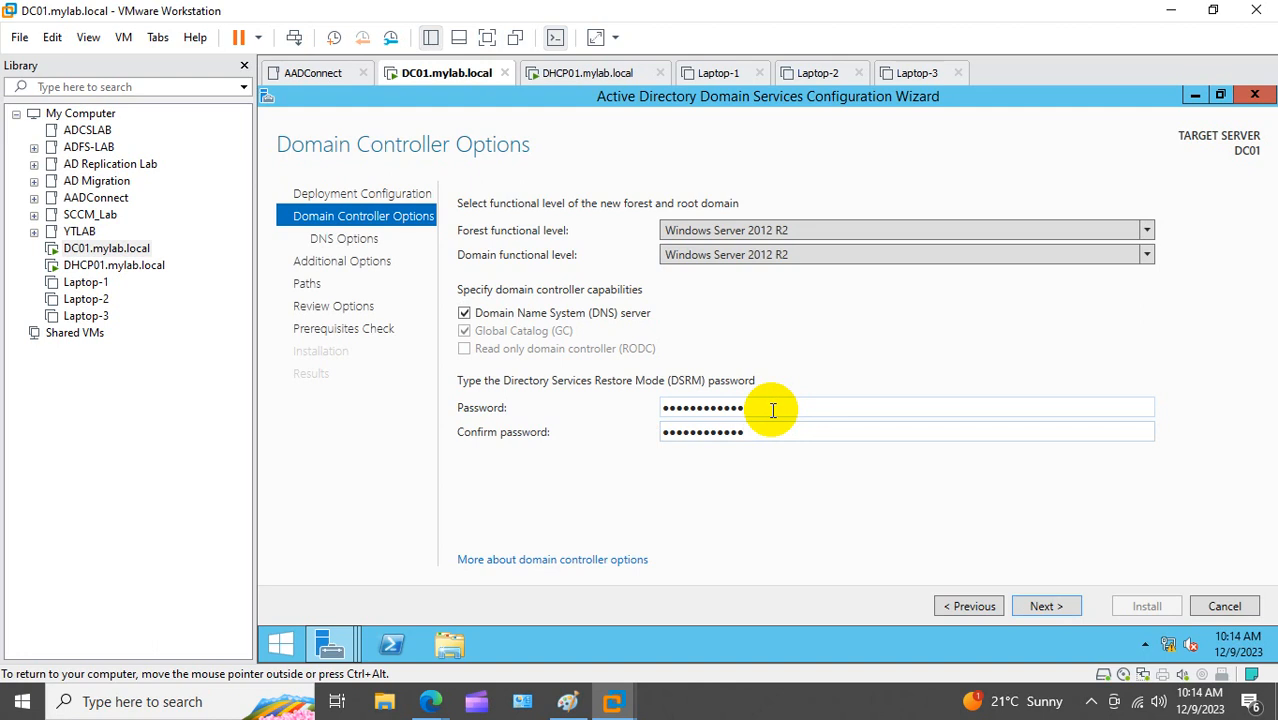
left_click(1046, 606)
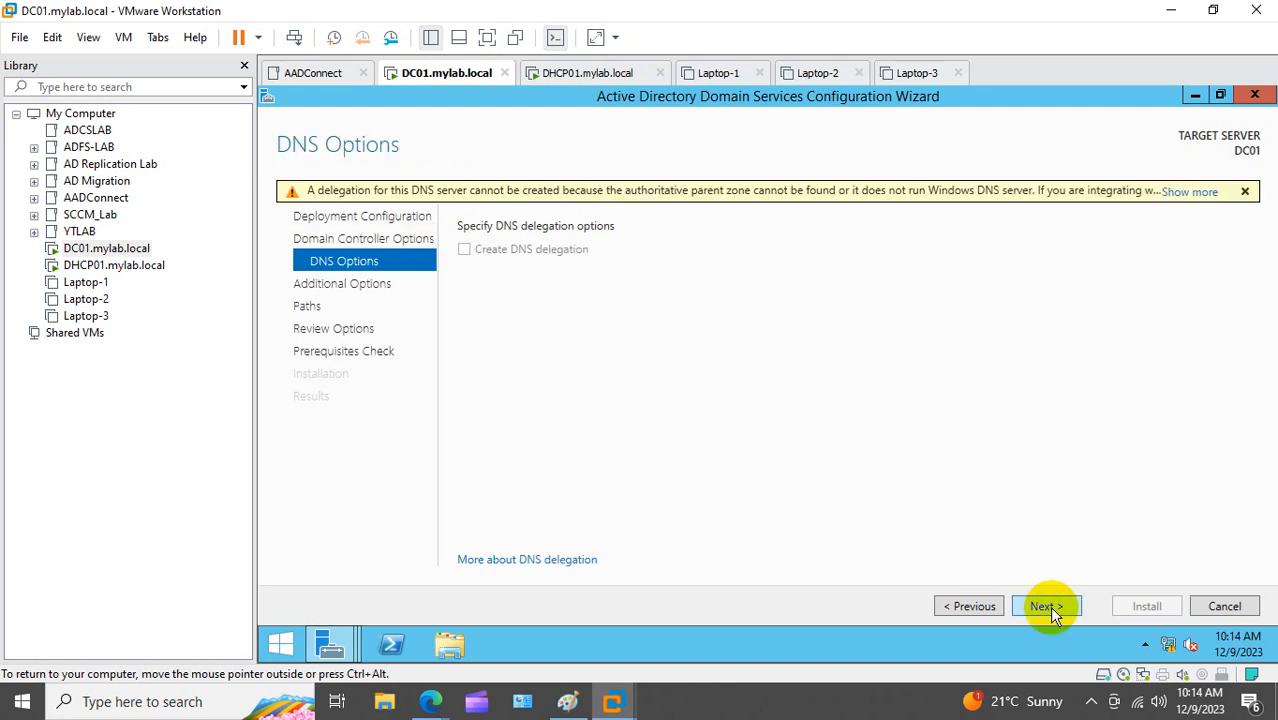
Step: Accept the DNS options, NetBIOS name MYLAB, and default database and SYSVOL paths
left_click(1047, 606)
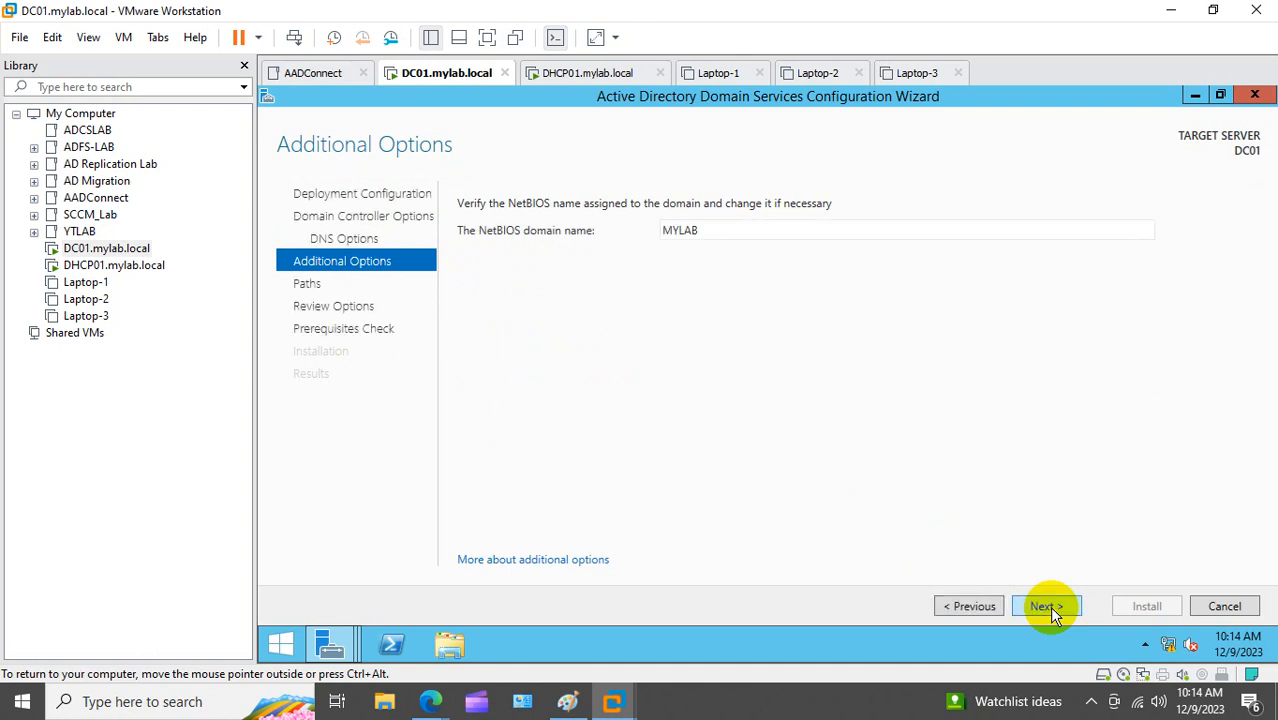
left_click(1049, 606)
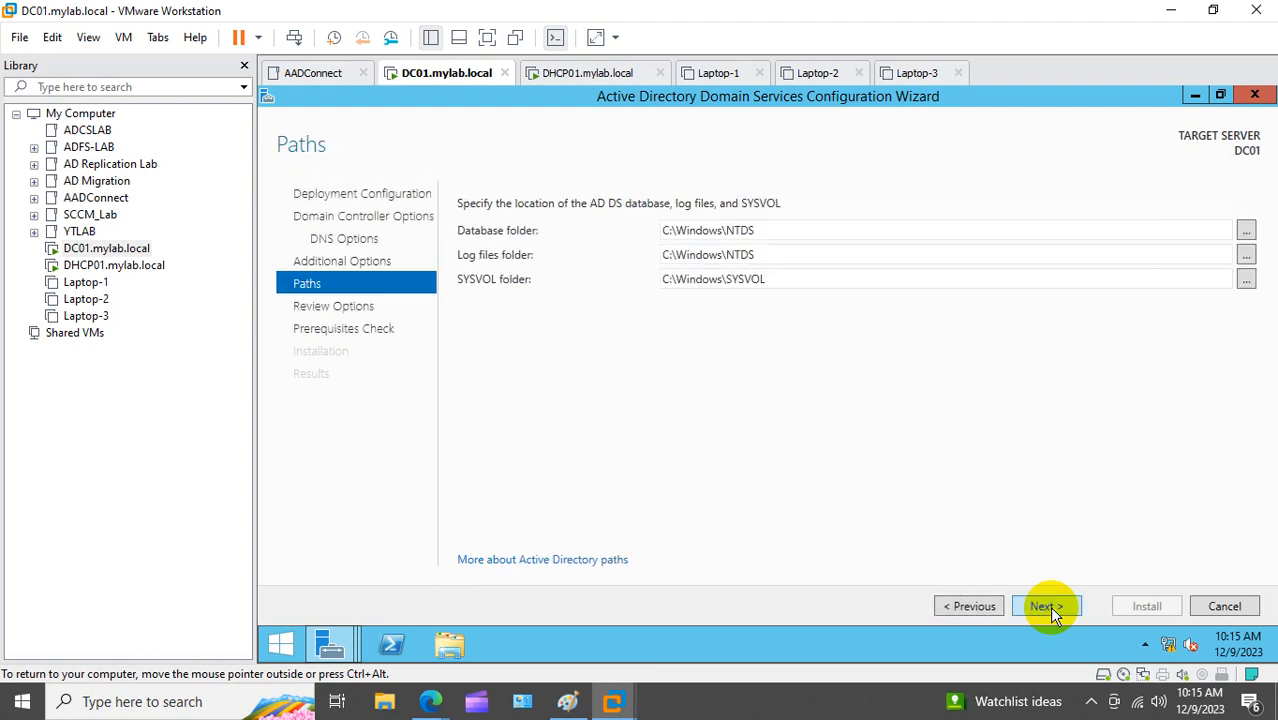
left_click(1049, 606)
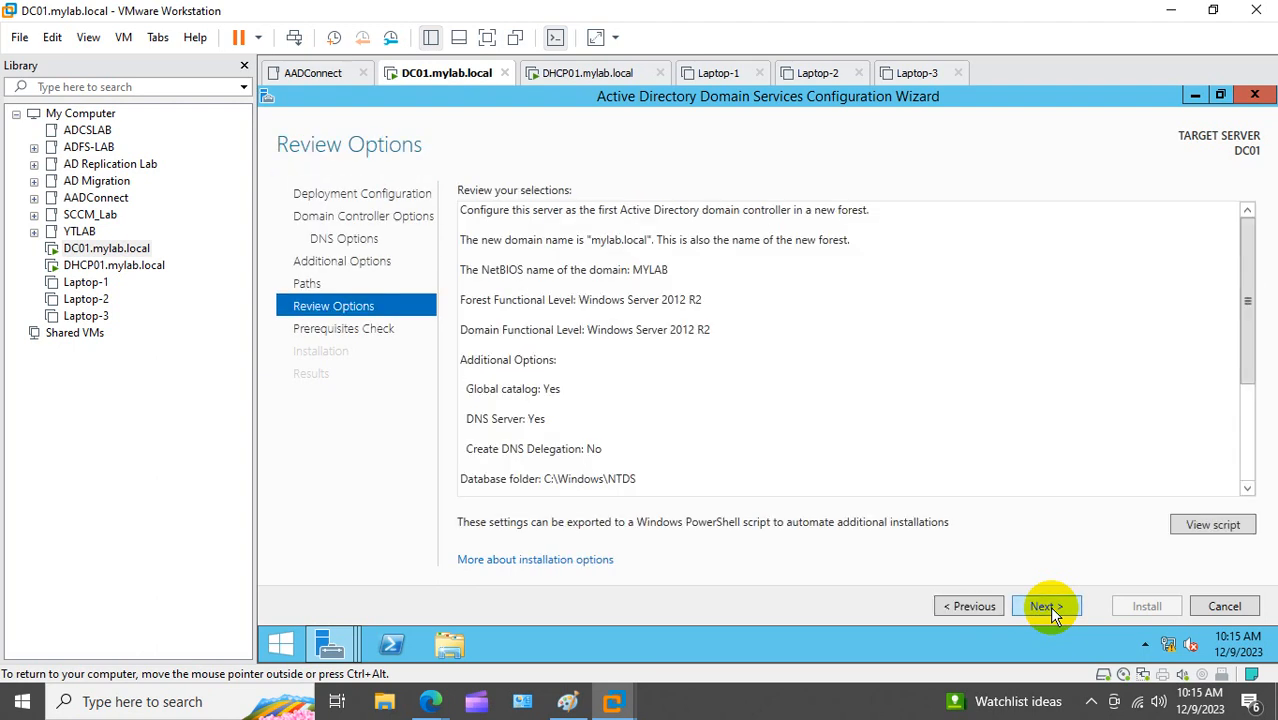
left_click(1049, 606)
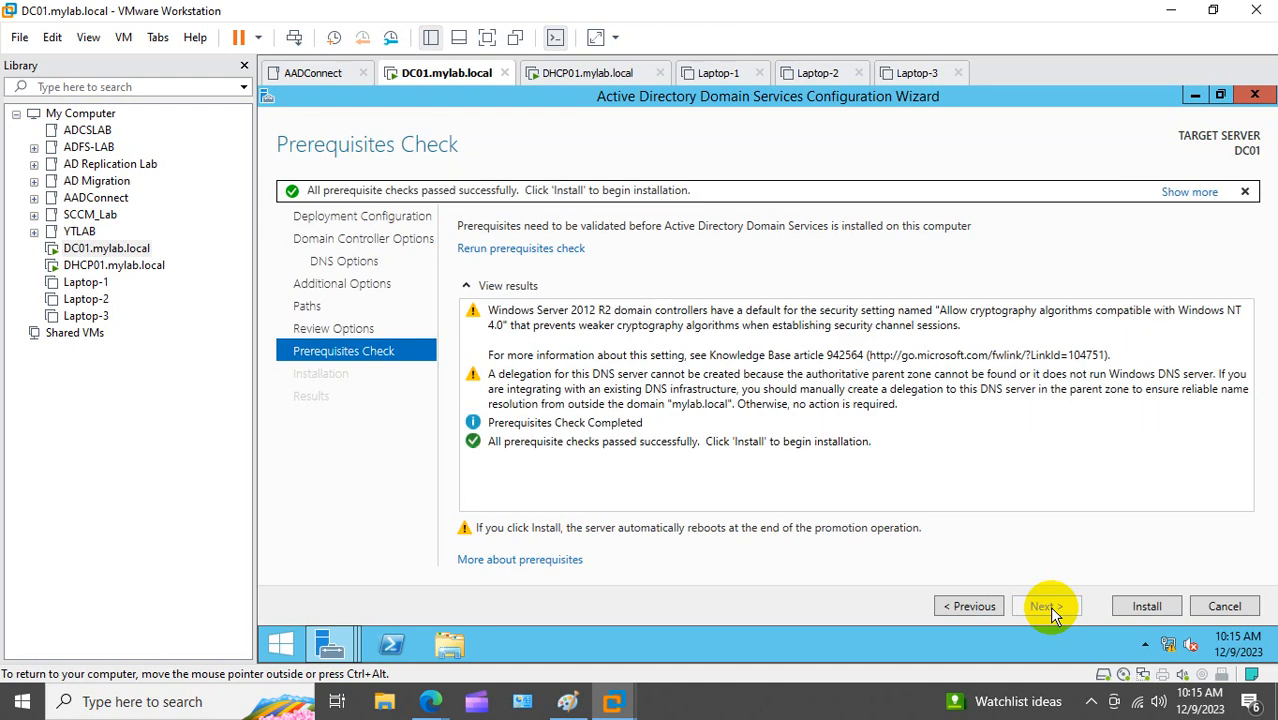
Step: Install the DC01 promotion into the new forest, then close the sign-out notice, wizard and Server Manager
left_click(1150, 608)
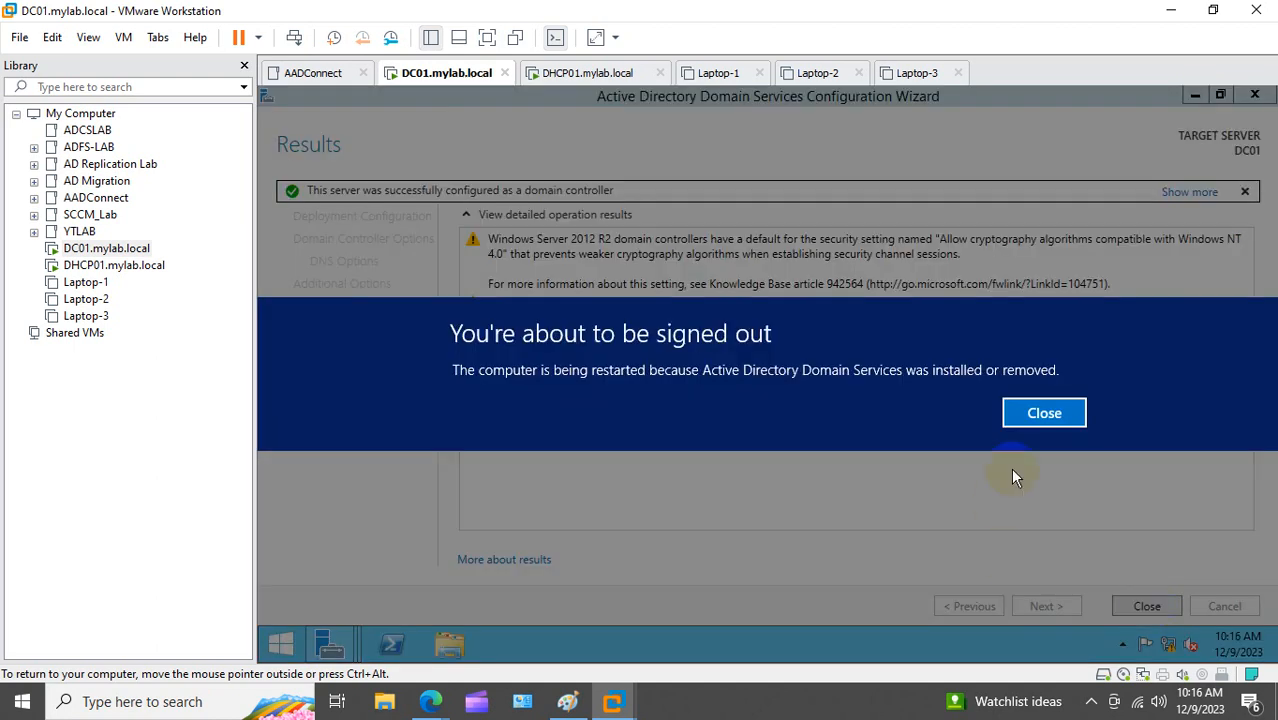
left_click(1044, 415)
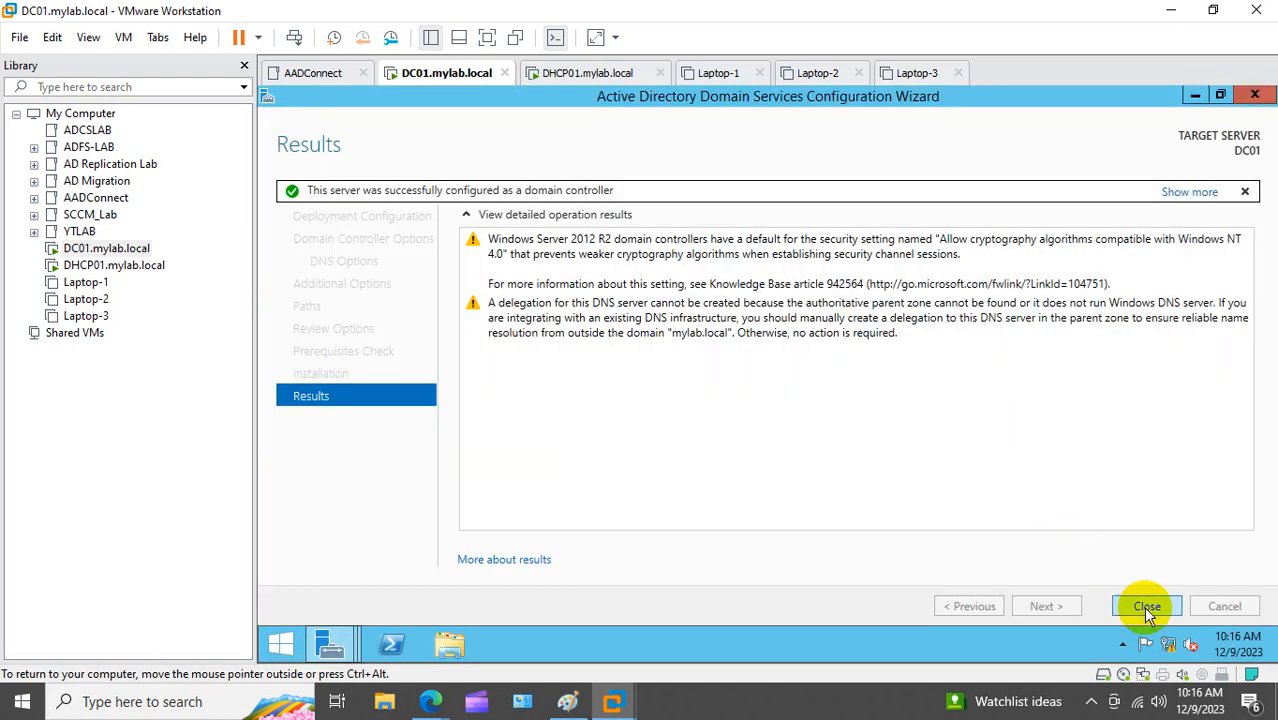
left_click(1146, 606)
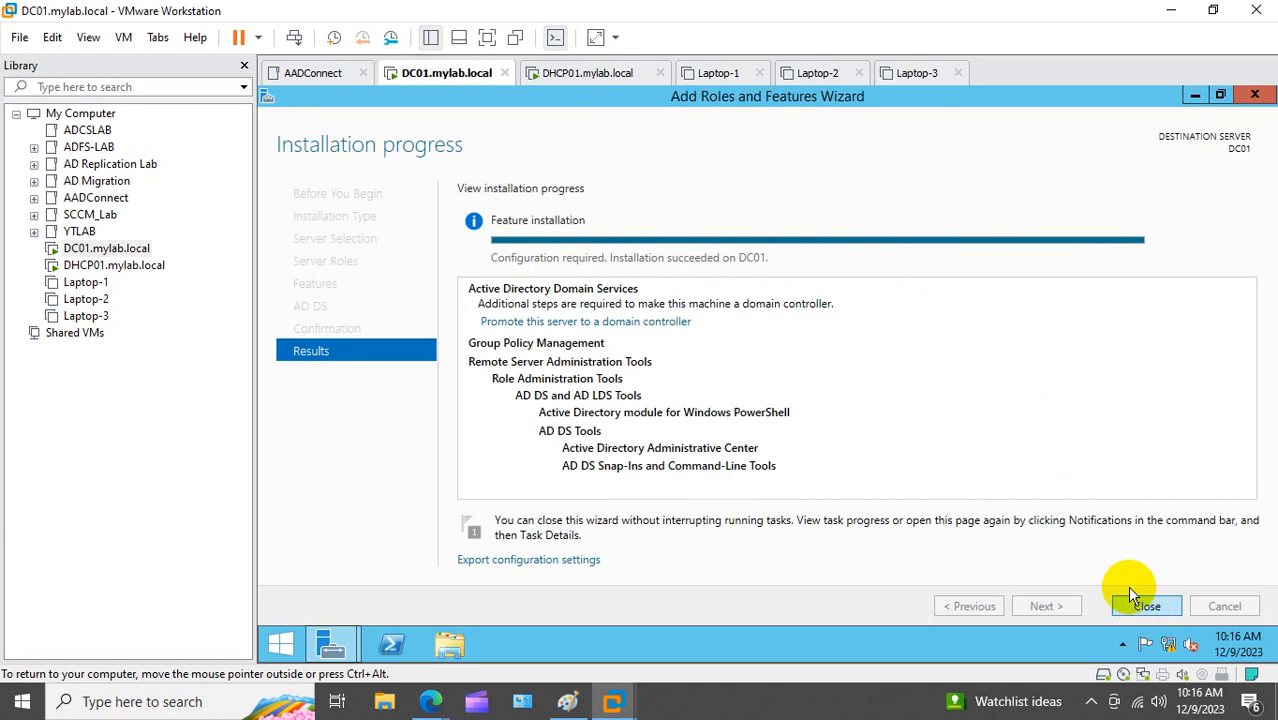
left_click(1254, 95)
left_click(1255, 96)
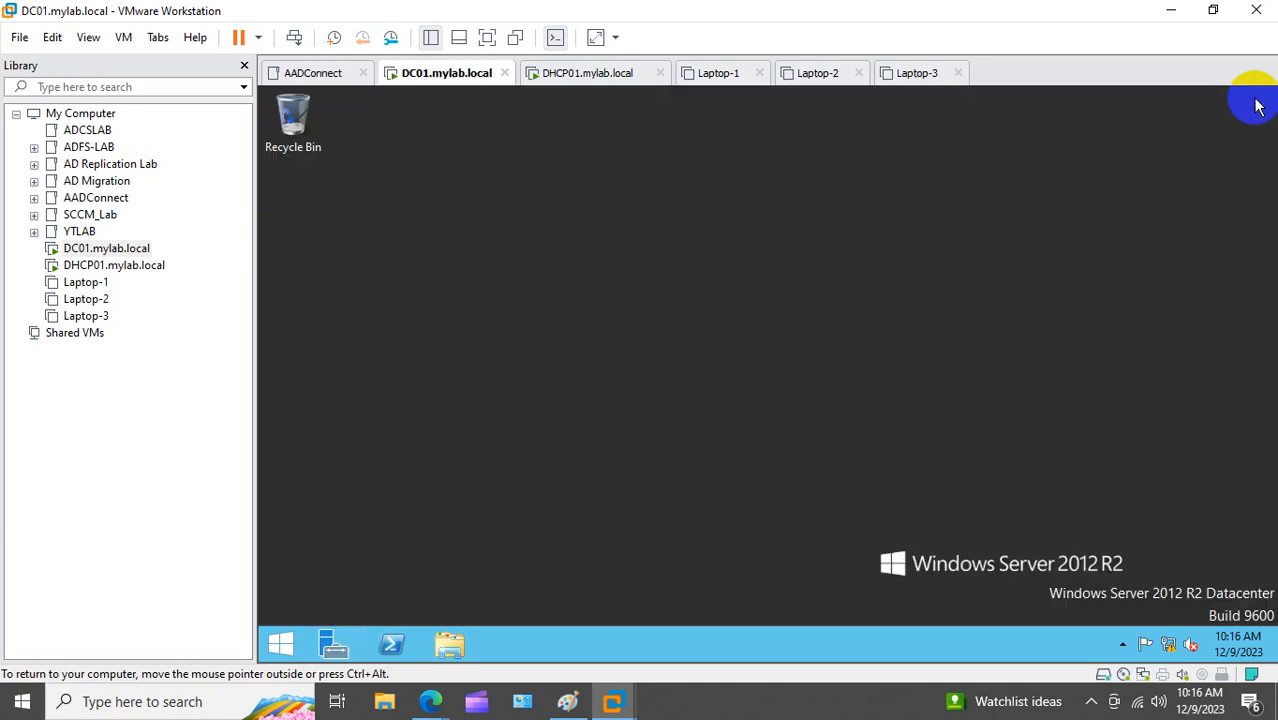
Step: Open the Run box on DC01 and begin typing dsa.msc
right_click(282, 640)
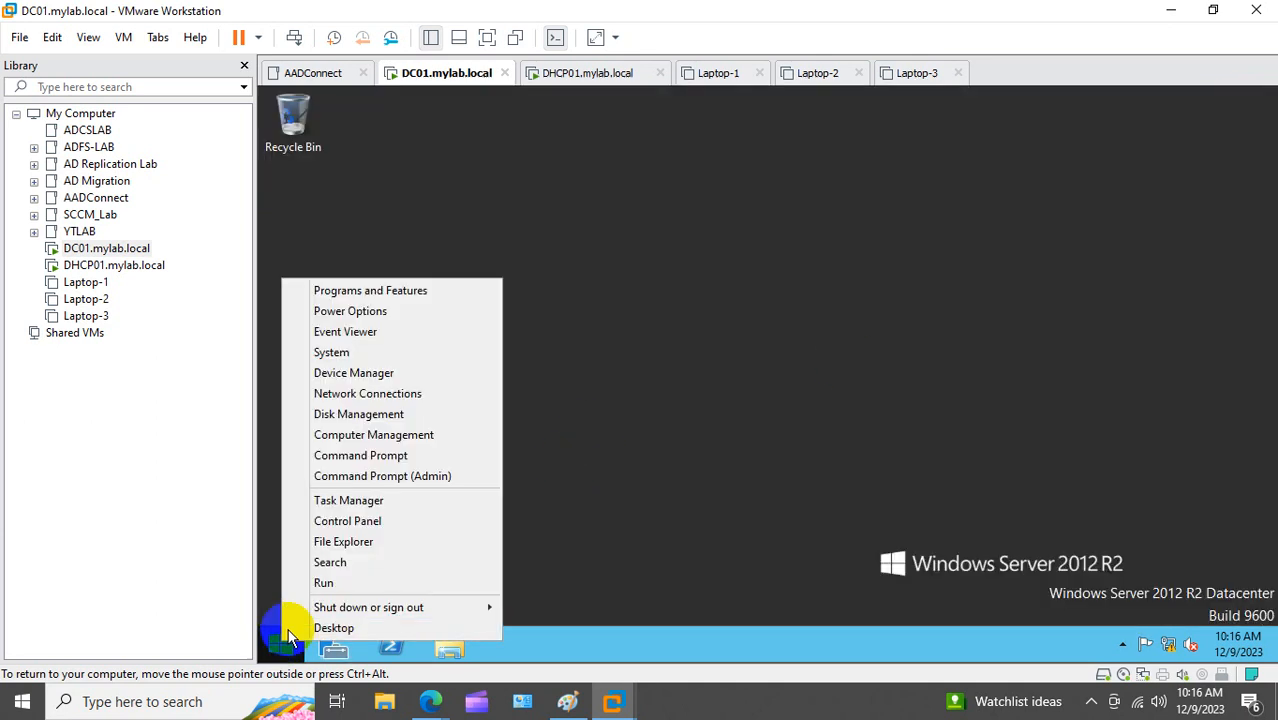
left_click(323, 583)
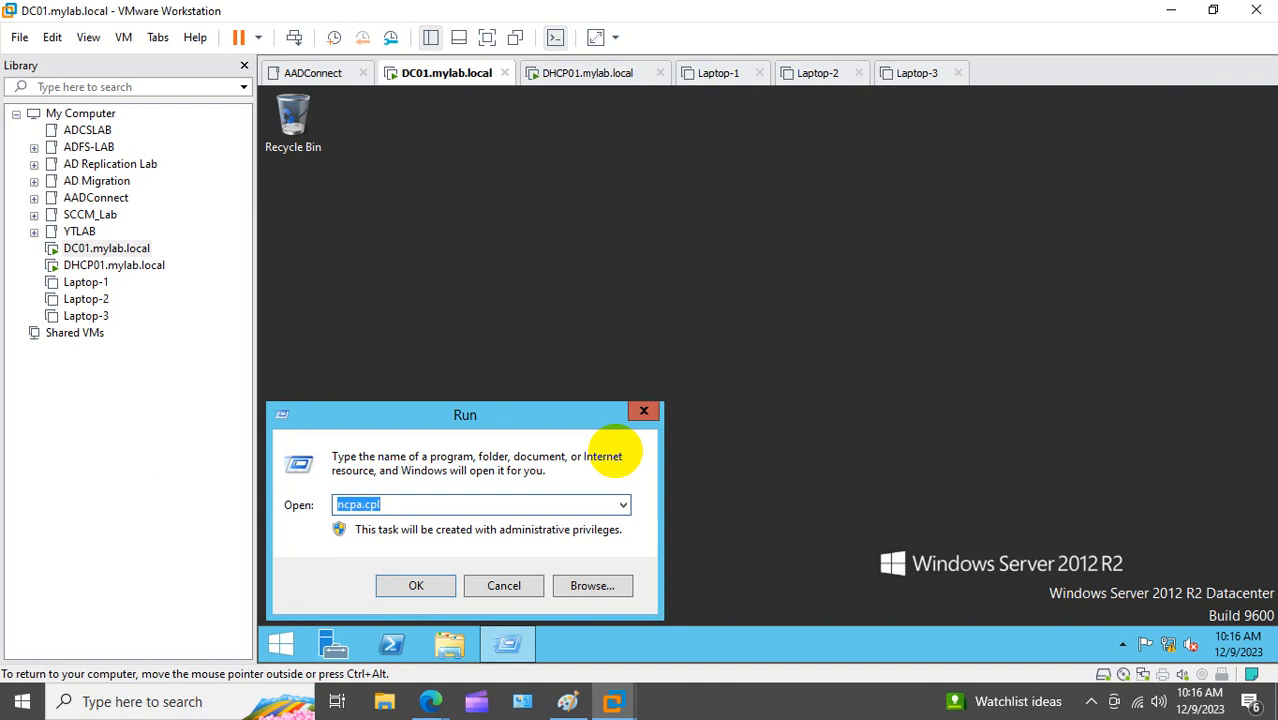
type("dsa.ms")
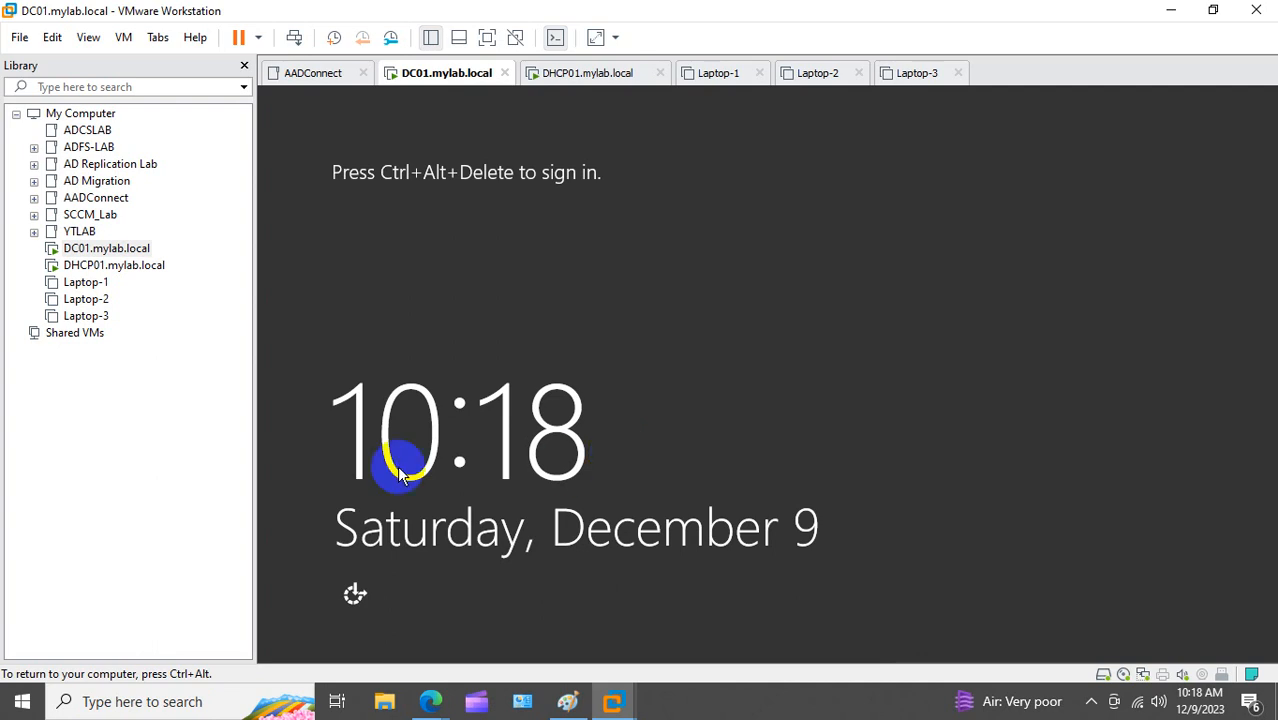
Step: Send Ctrl+Alt+Del to DC01 and sign in as the domain Administrator with the account password
right_click(130, 248)
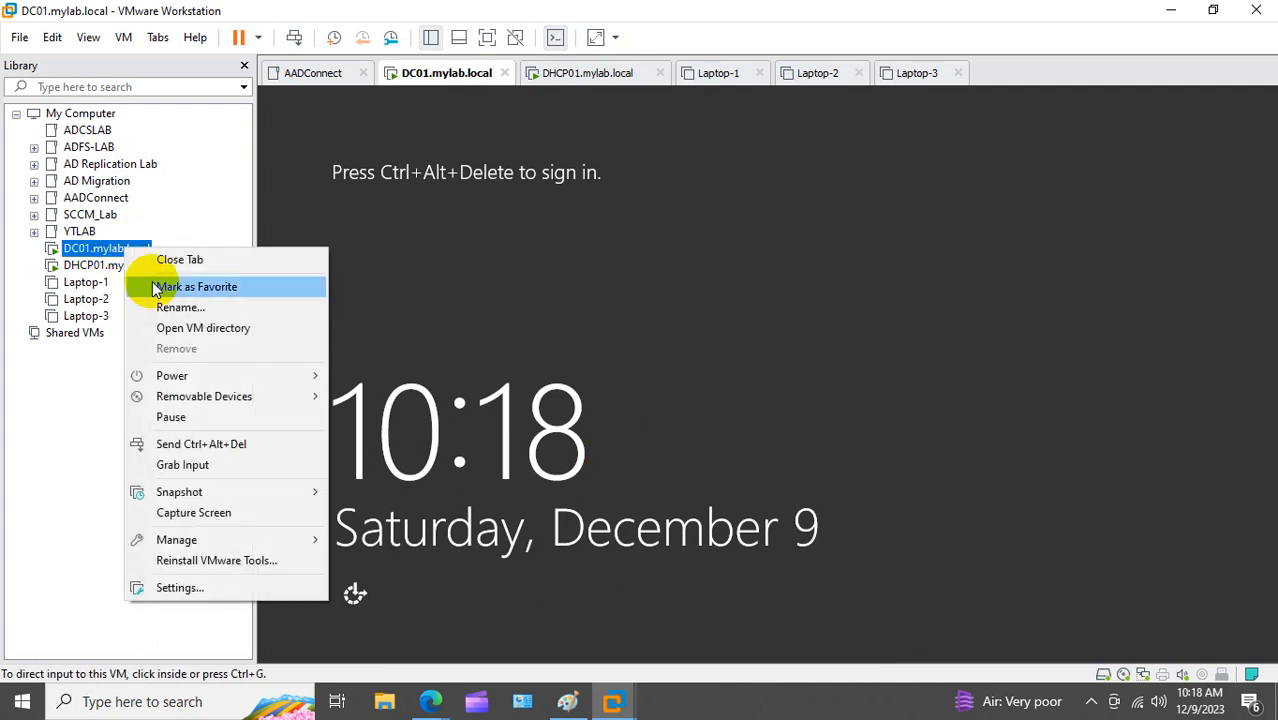
left_click(230, 443)
left_click(764, 251)
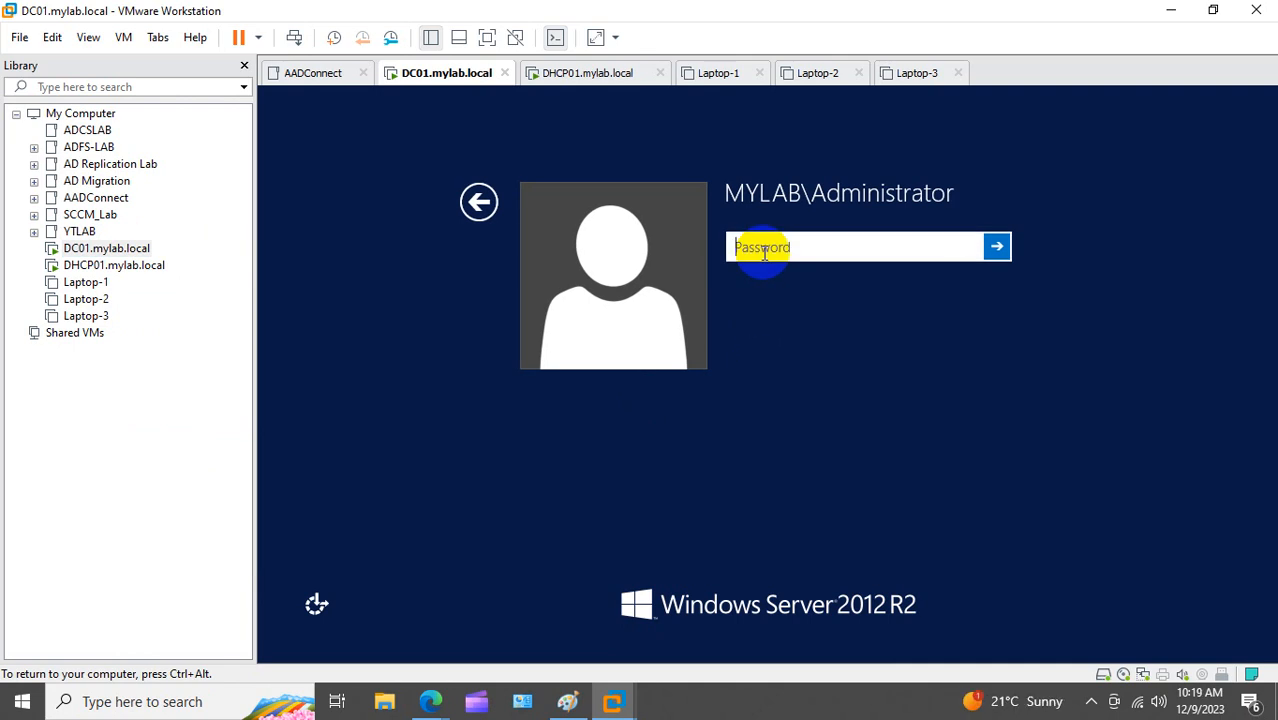
type("Password1!")
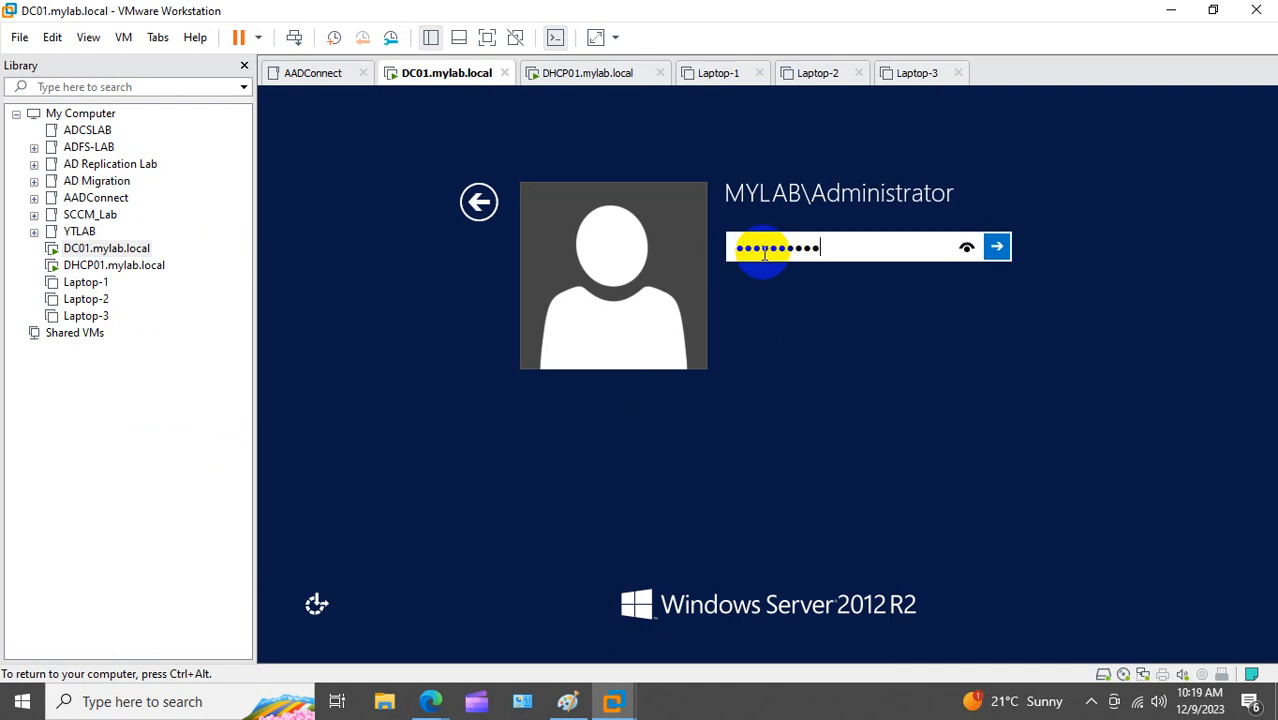
type("••")
key("Return")
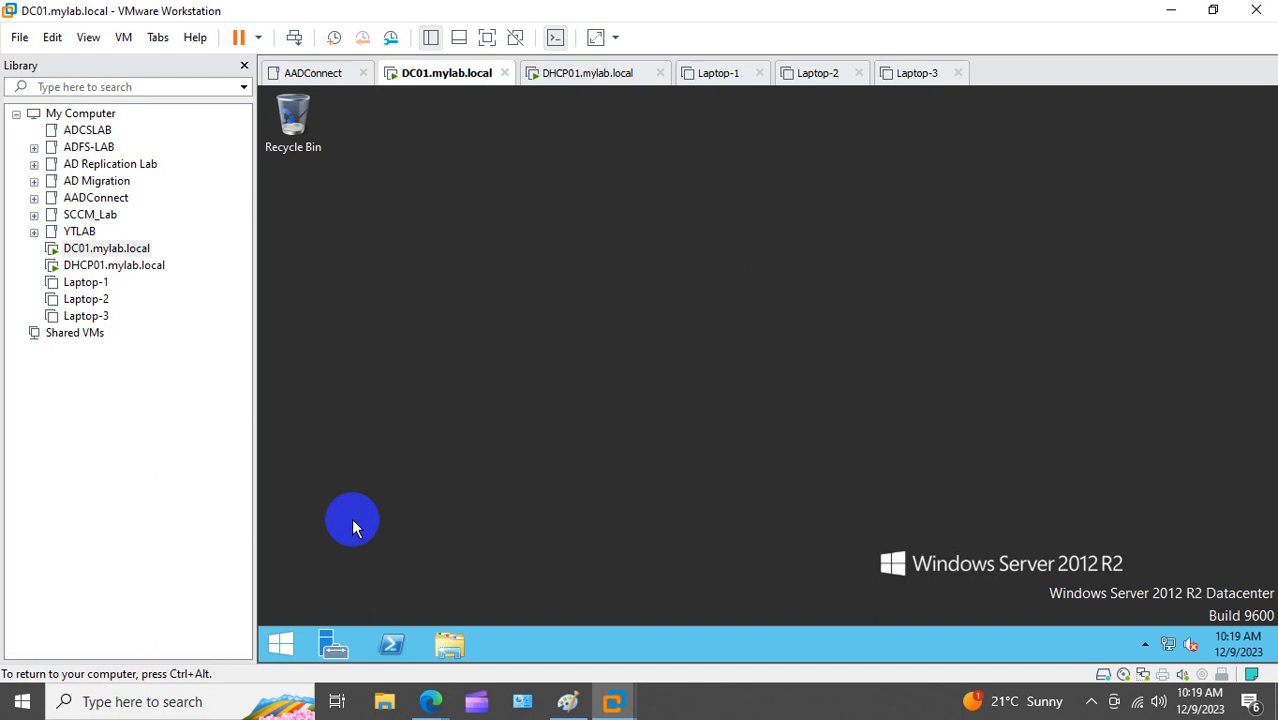
Step: Run dsa.msc to open Active Directory Users and Computers
right_click(283, 640)
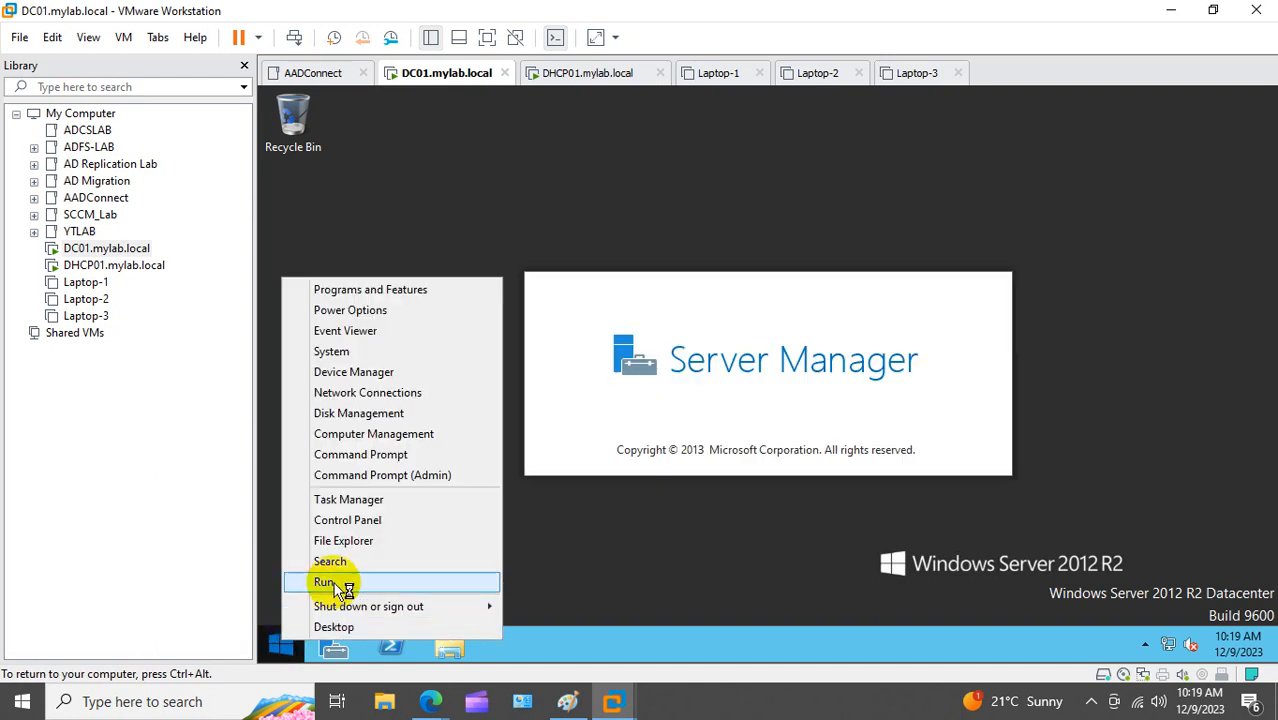
left_click(340, 584)
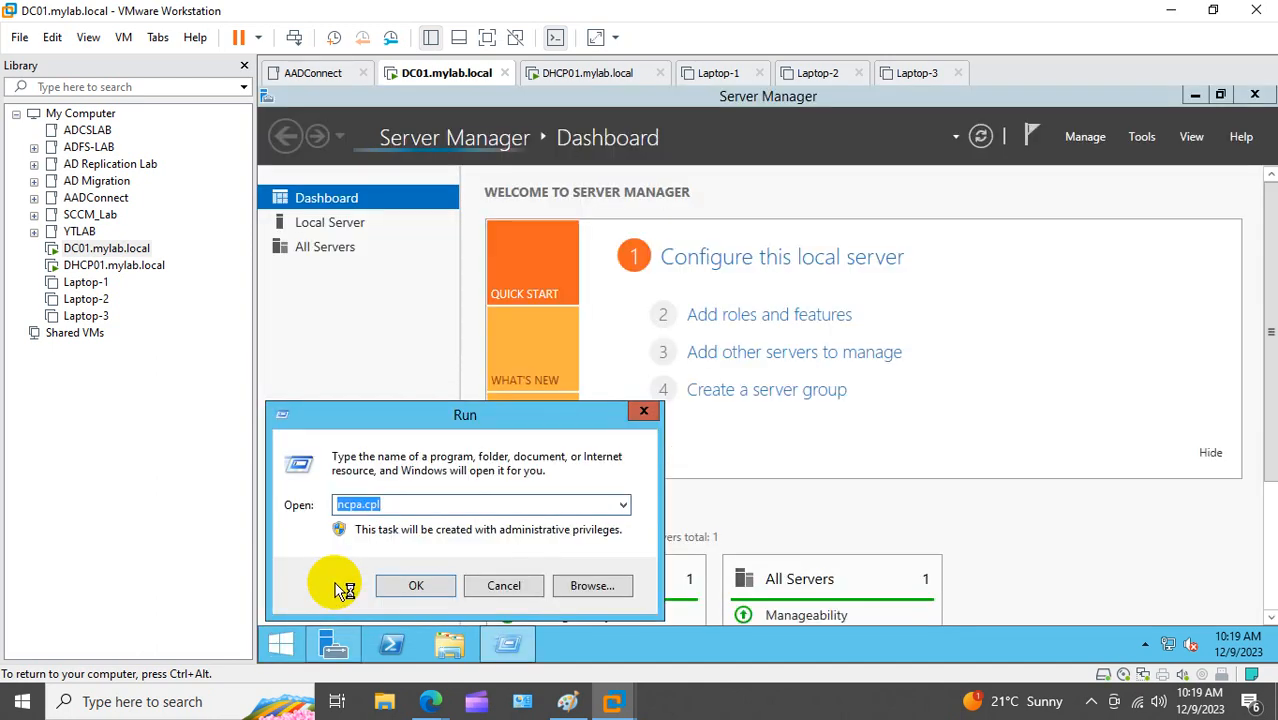
type("dsa.")
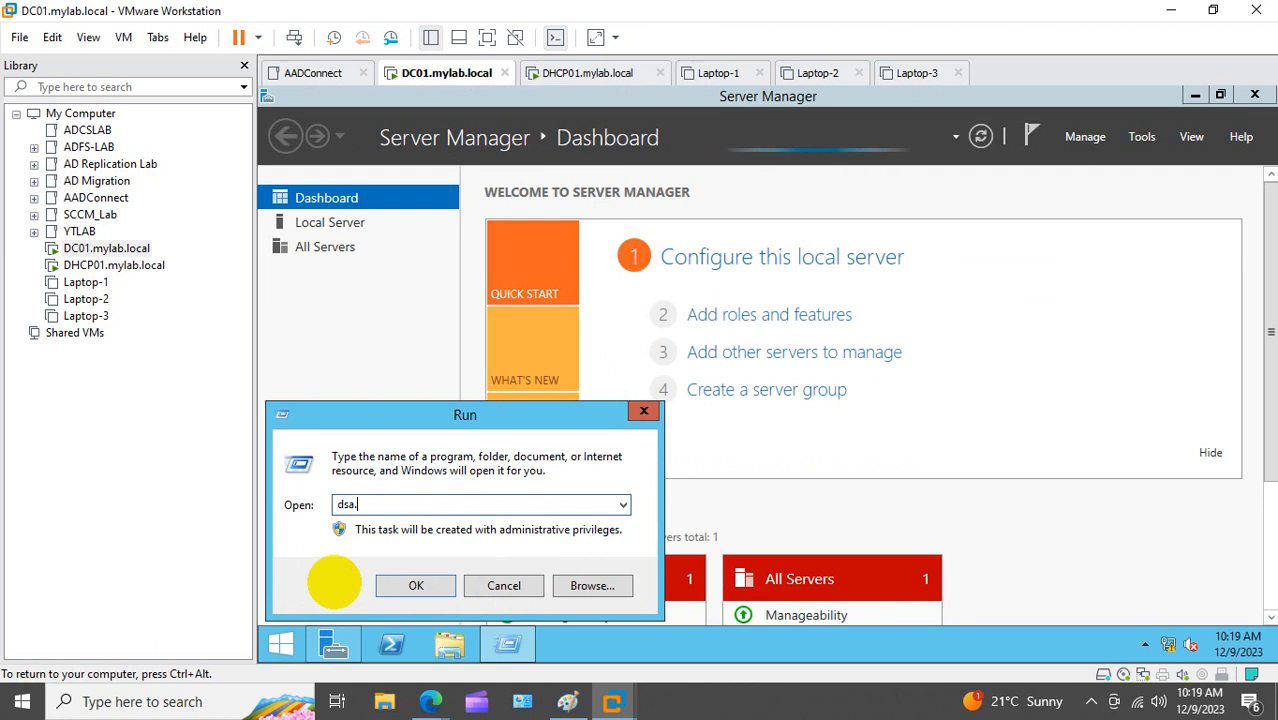
type("msc")
key("Return")
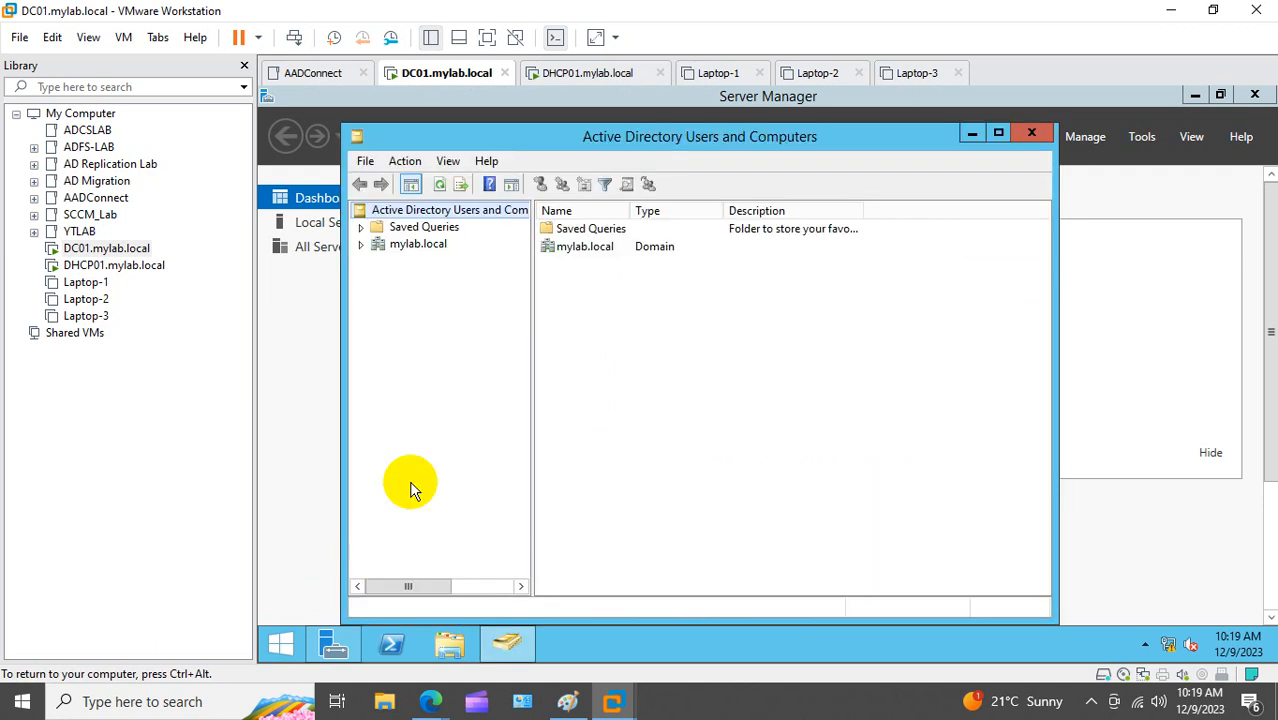
Step: Start a new user in the mylab.local Users container and enter the user's name and logon name
left_click(998, 132)
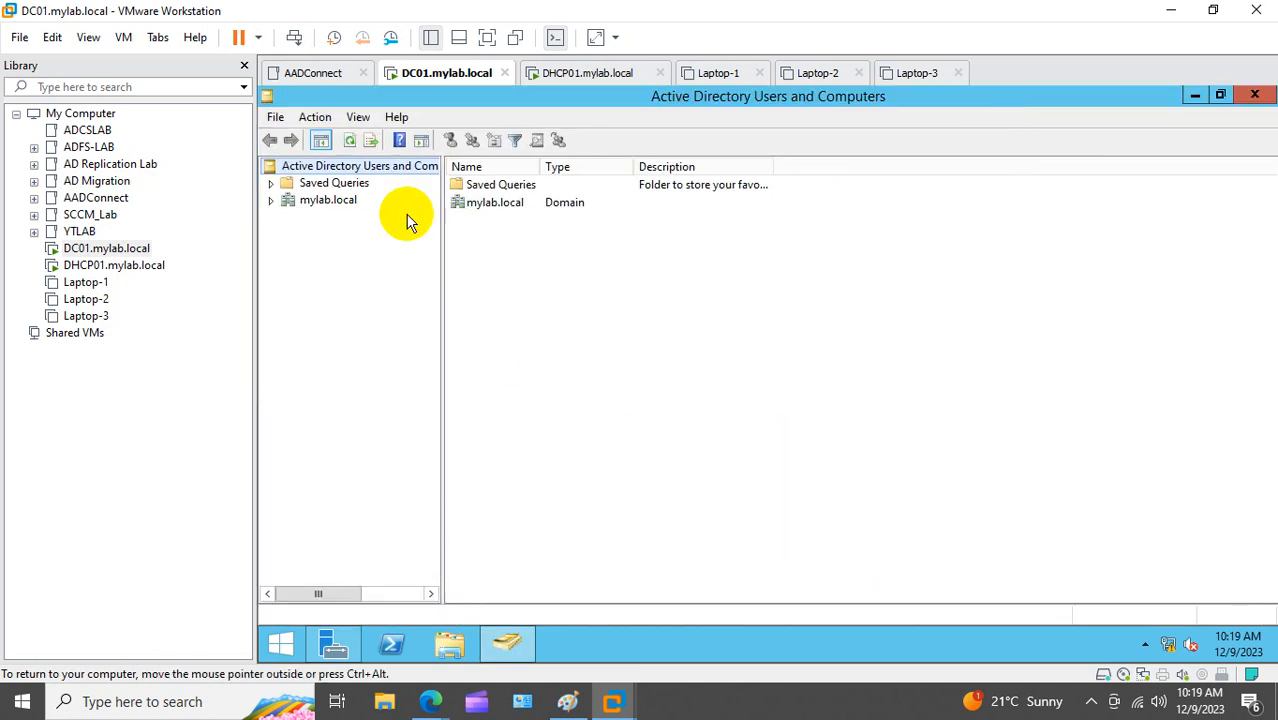
left_click(271, 201)
left_click(330, 301)
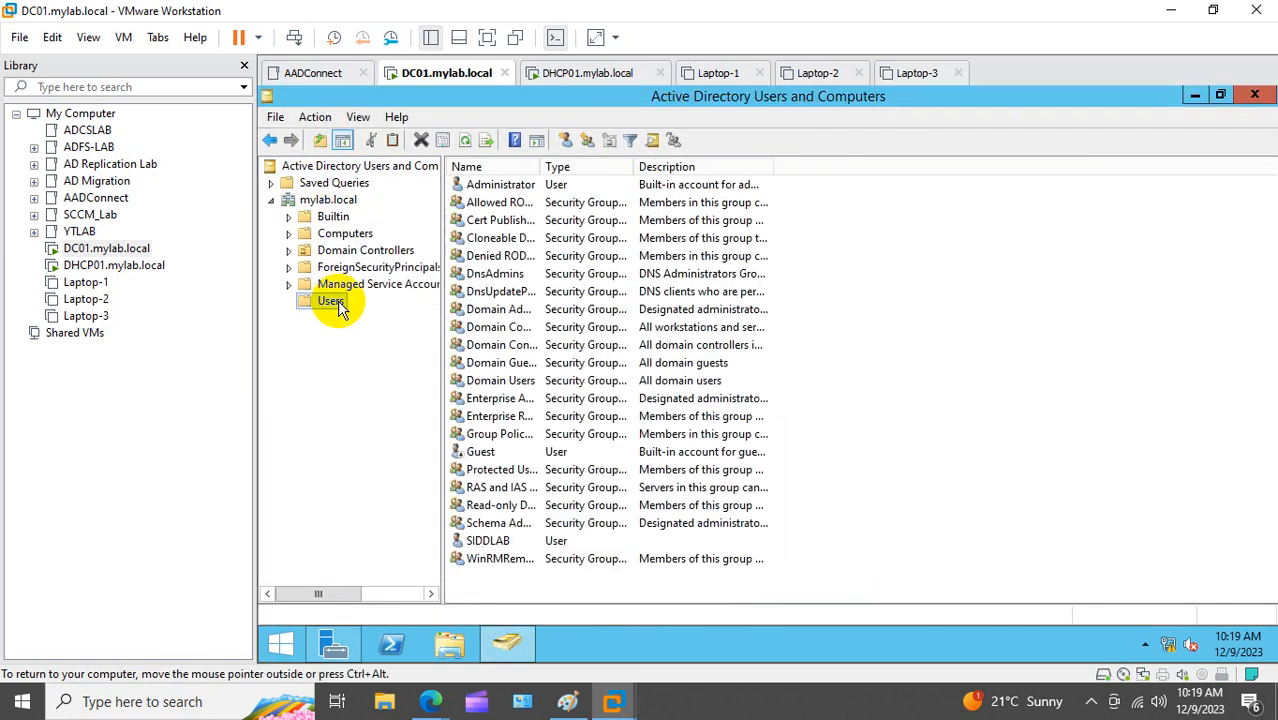
right_click(337, 301)
mouse_move(500, 358)
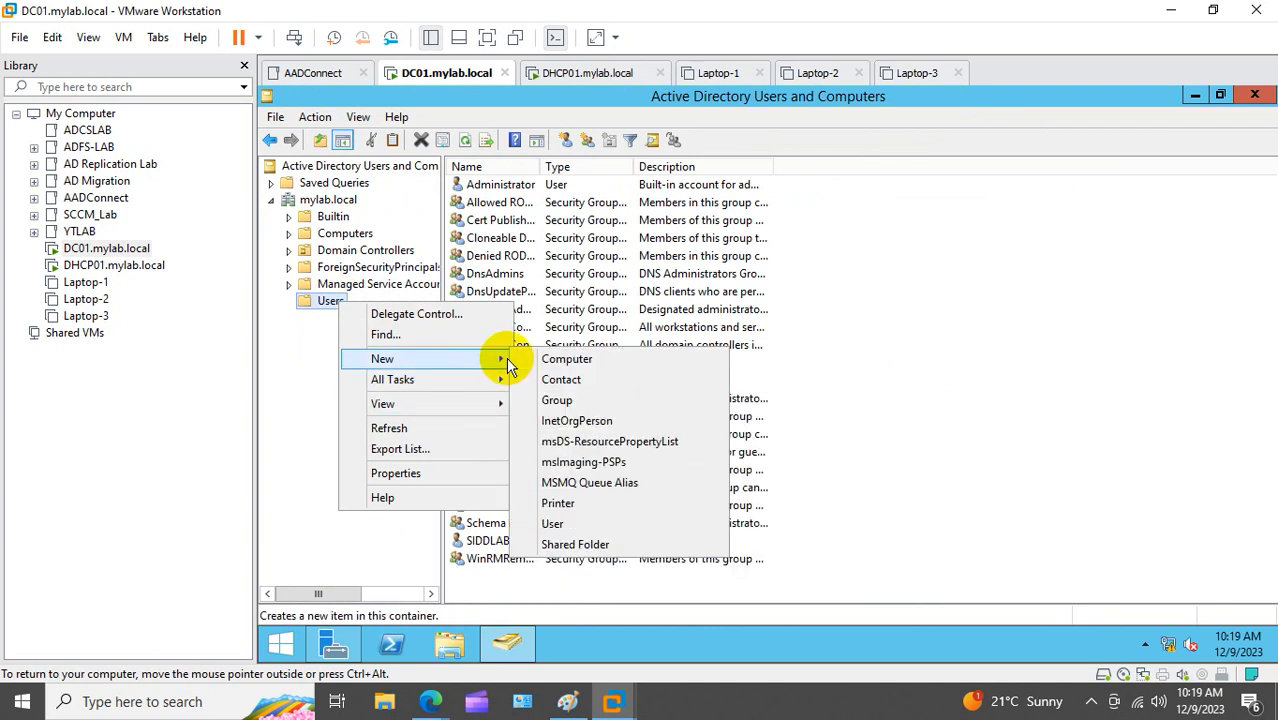
left_click(553, 523)
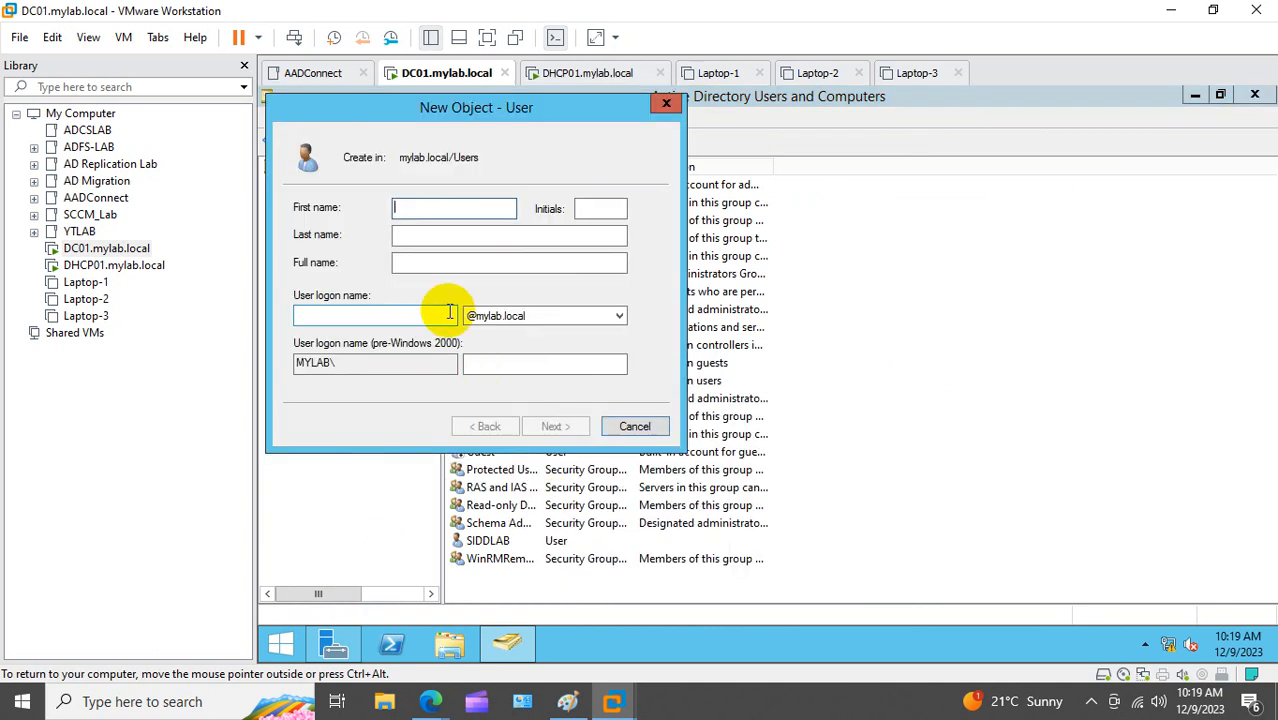
type("siddr")
key("Tab")
key("Tab")
key("Tab")
key("Tab")
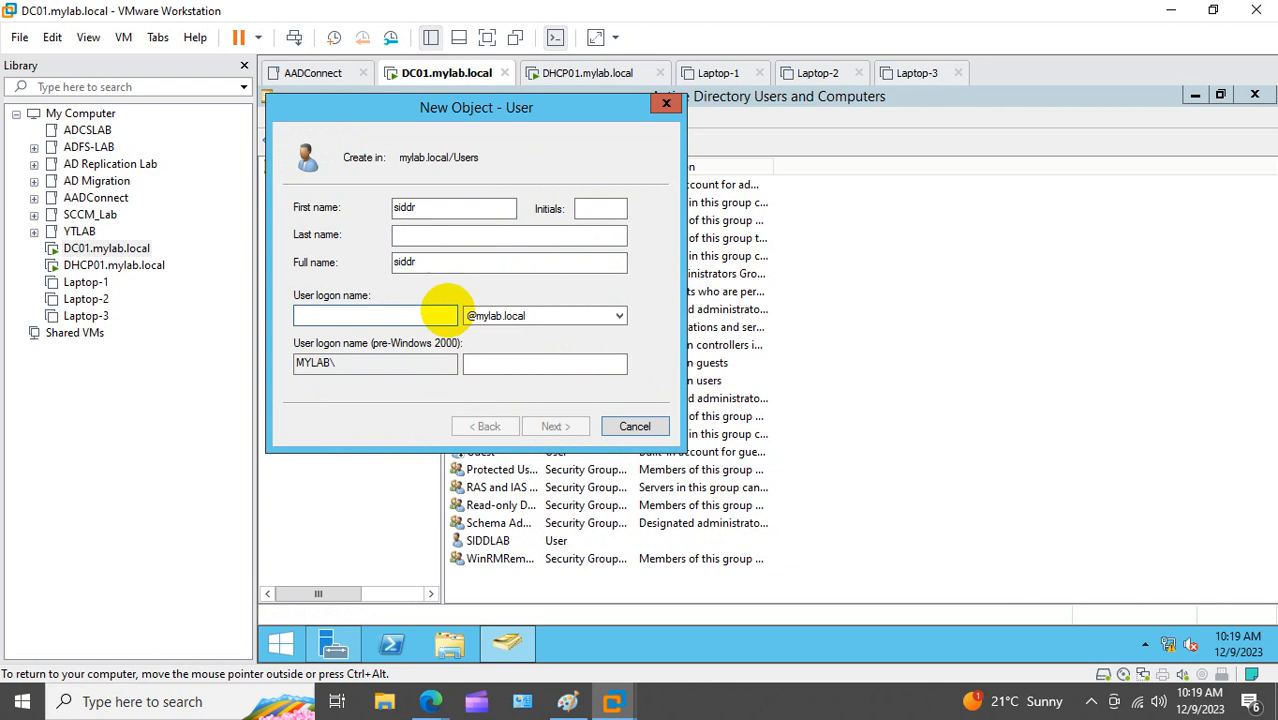
type("siddr")
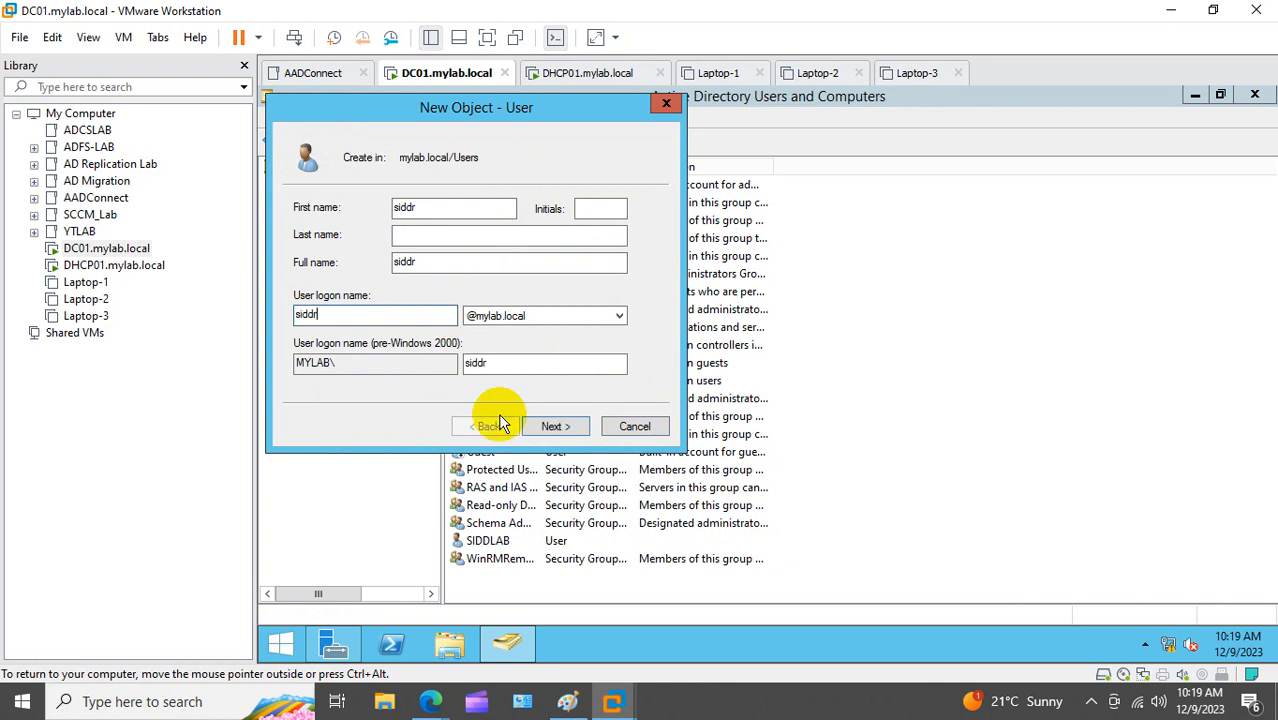
Step: Set and confirm the new user's password and finish creating the account
left_click(561, 427)
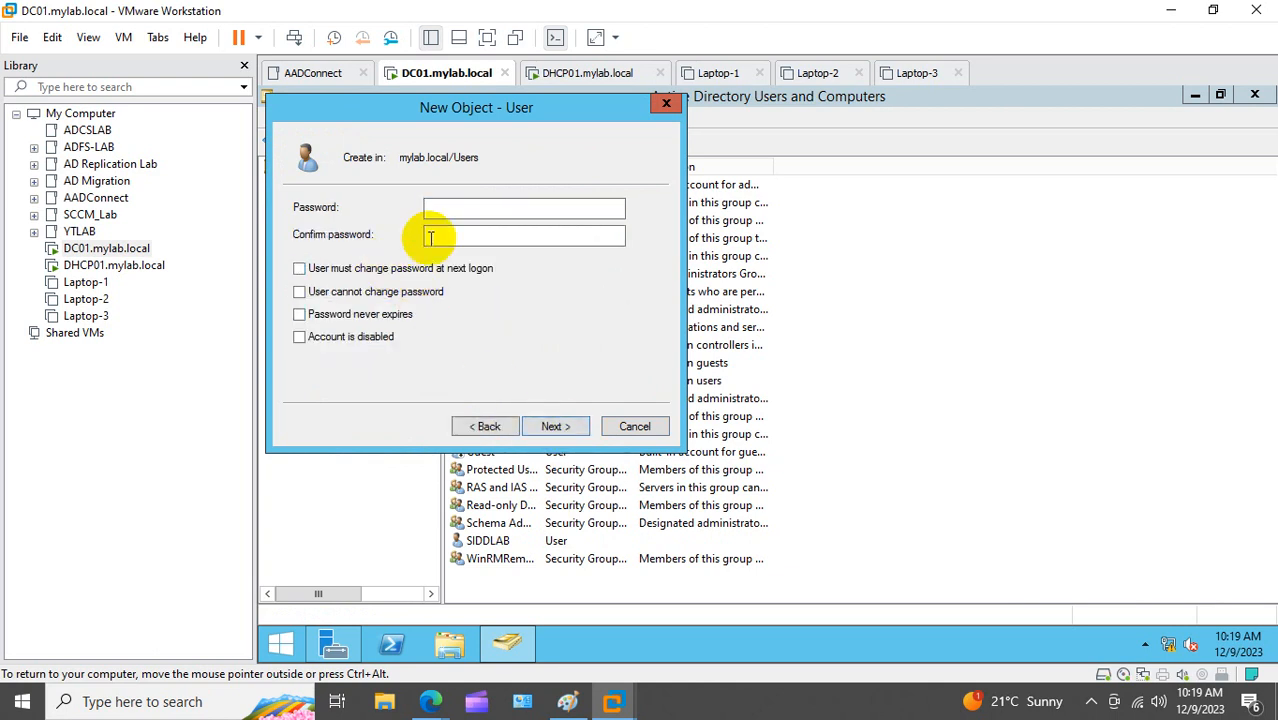
left_click(471, 207)
type("***")
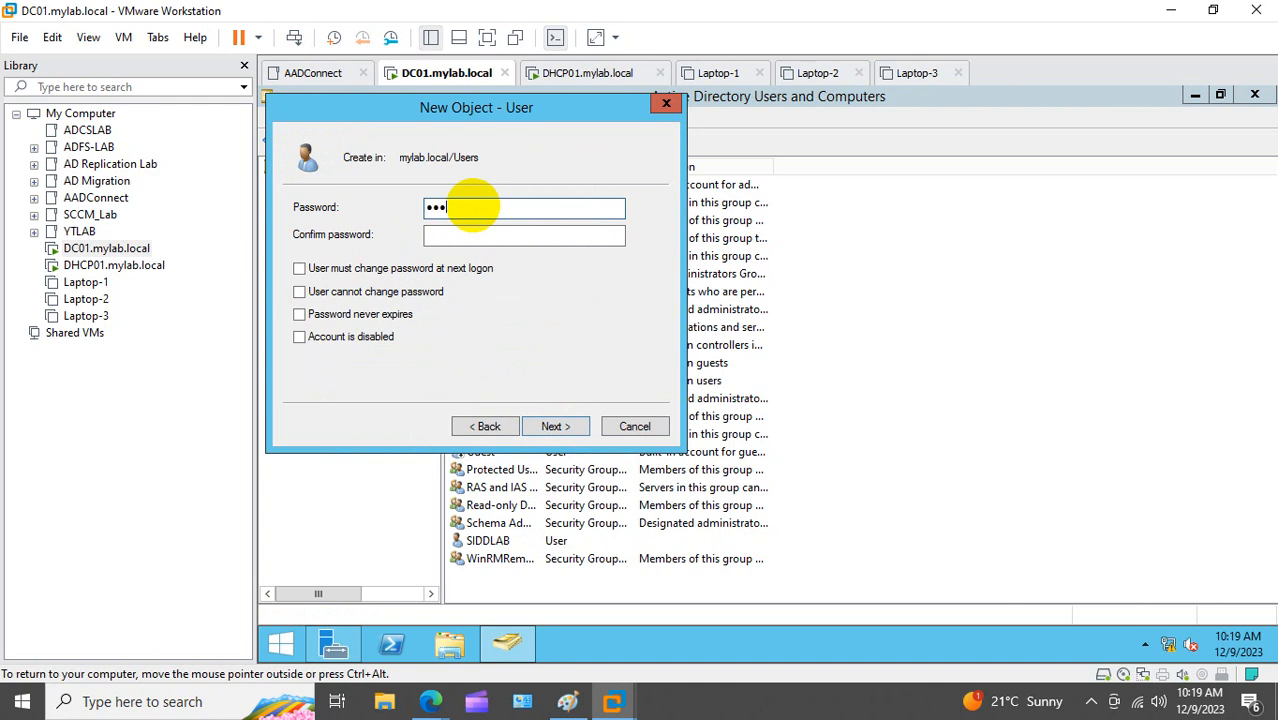
type("*********")
key("Tab")
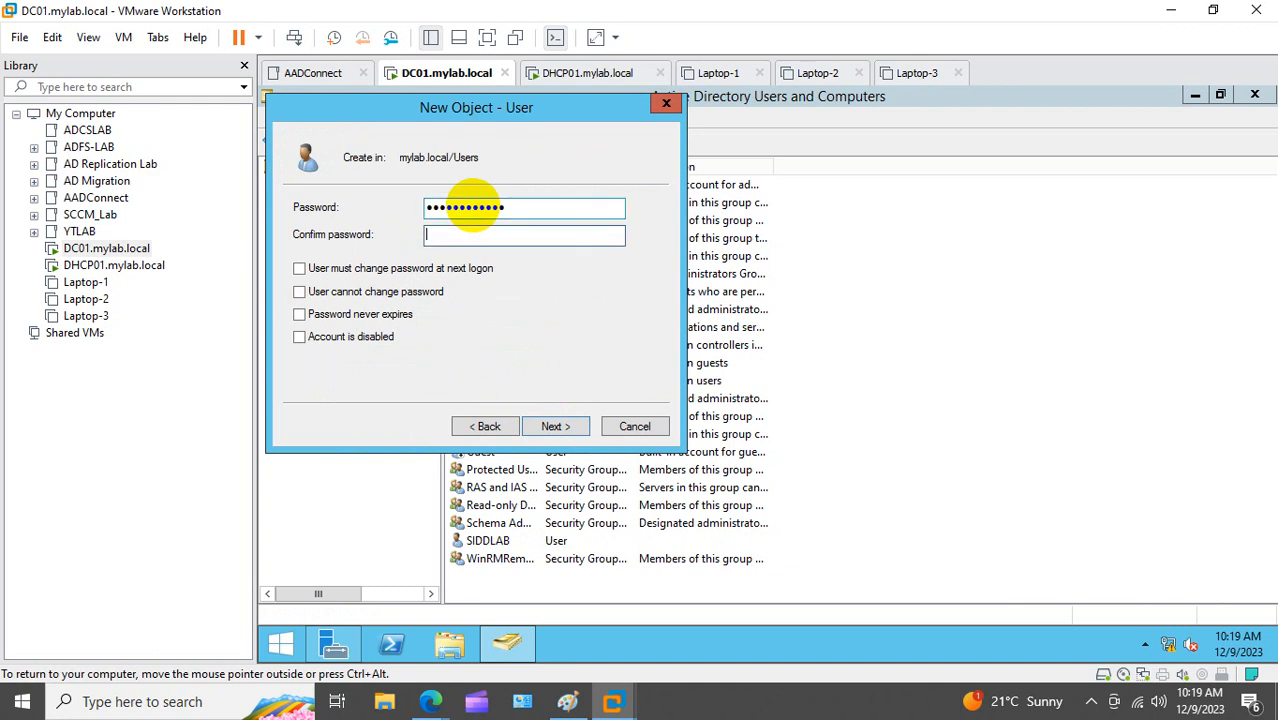
type("************")
left_click(552, 426)
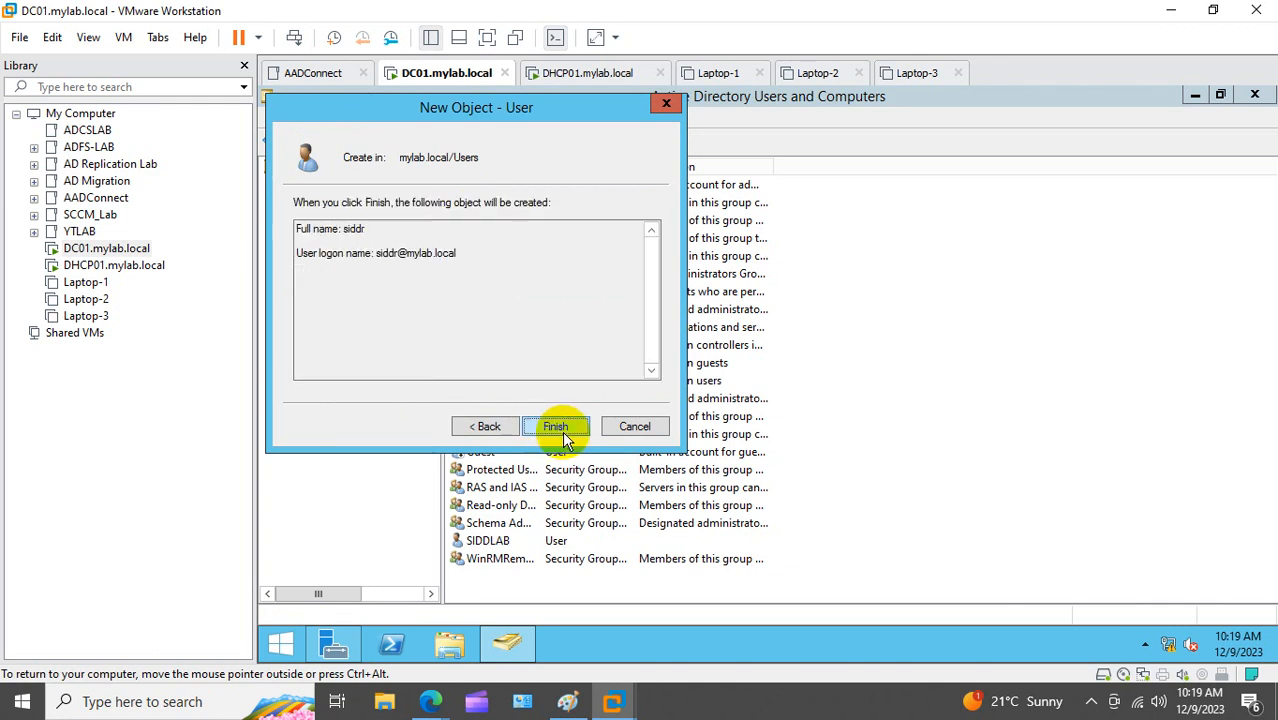
left_click(559, 426)
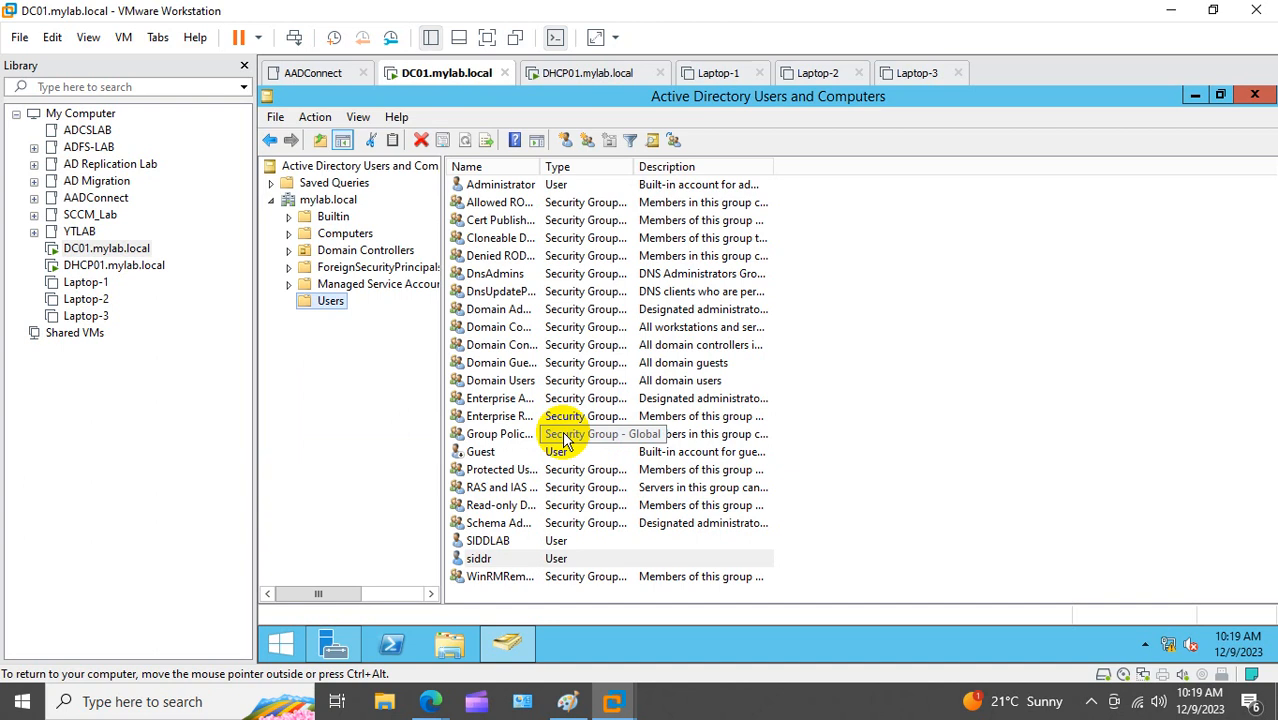
Step: Add the new user to the Domain Admins group through Member Of, then apply and close
double_click(500, 561)
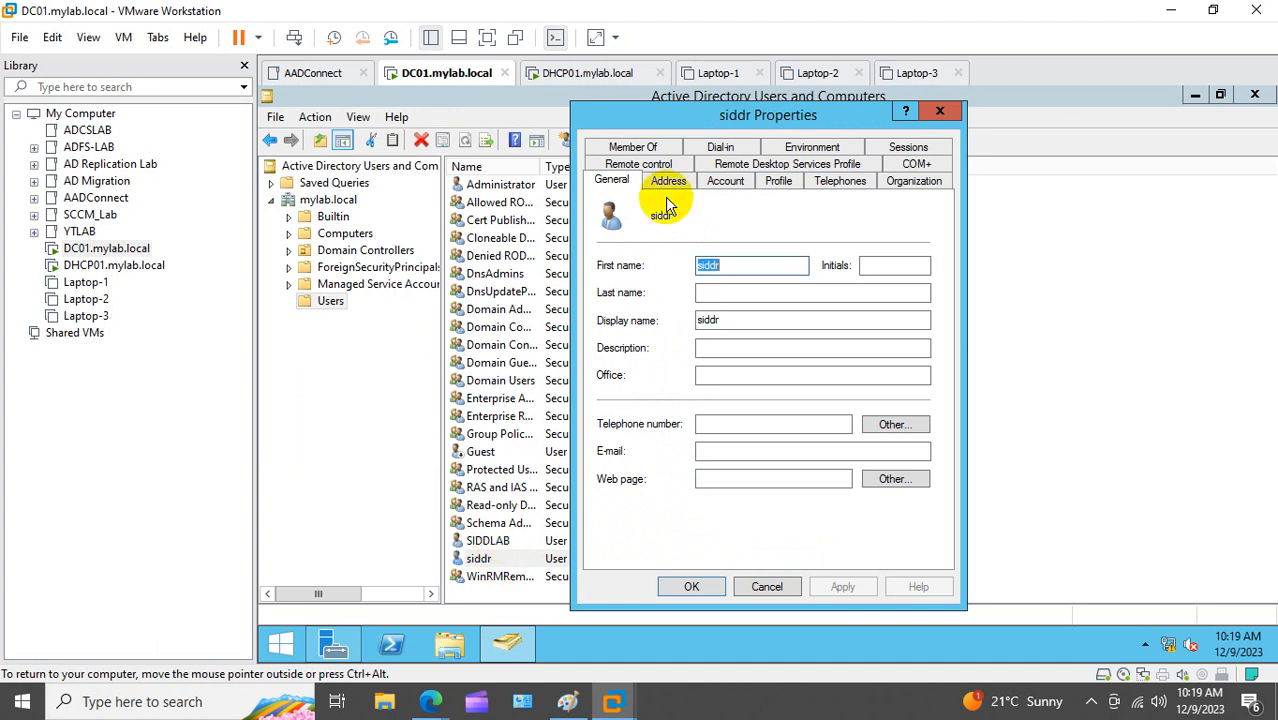
left_click(633, 147)
left_click(632, 407)
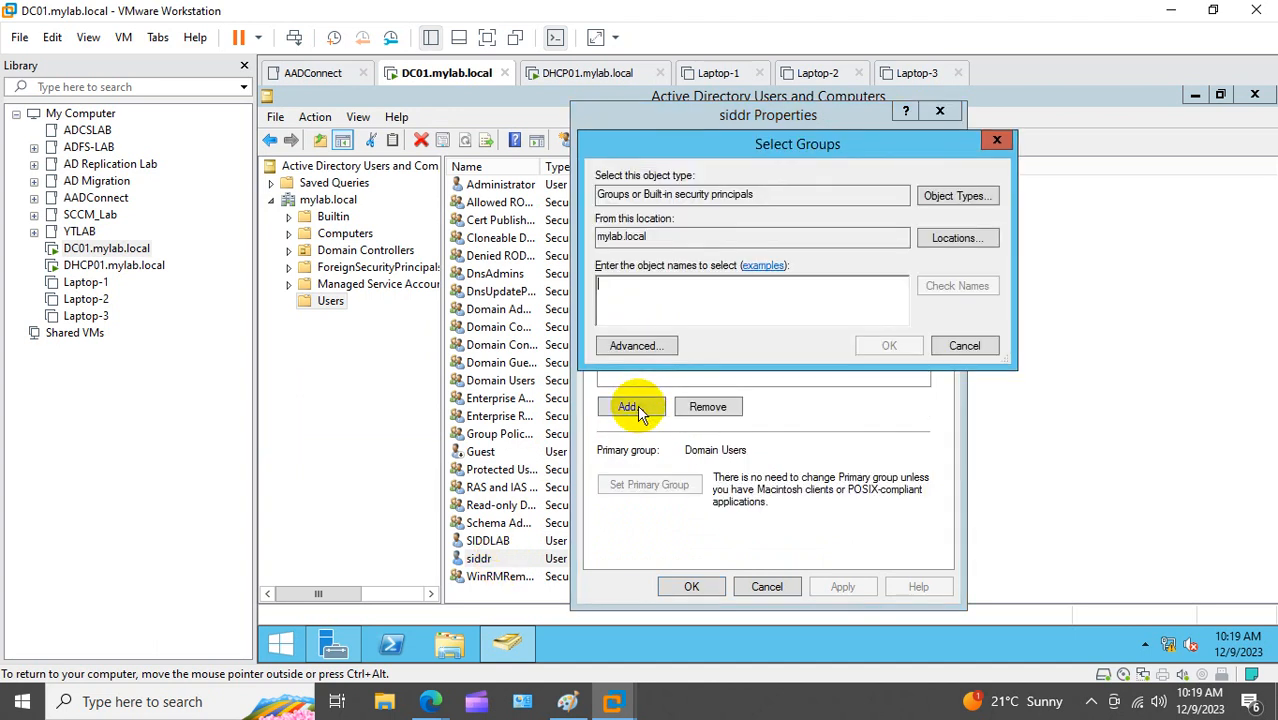
type("domai")
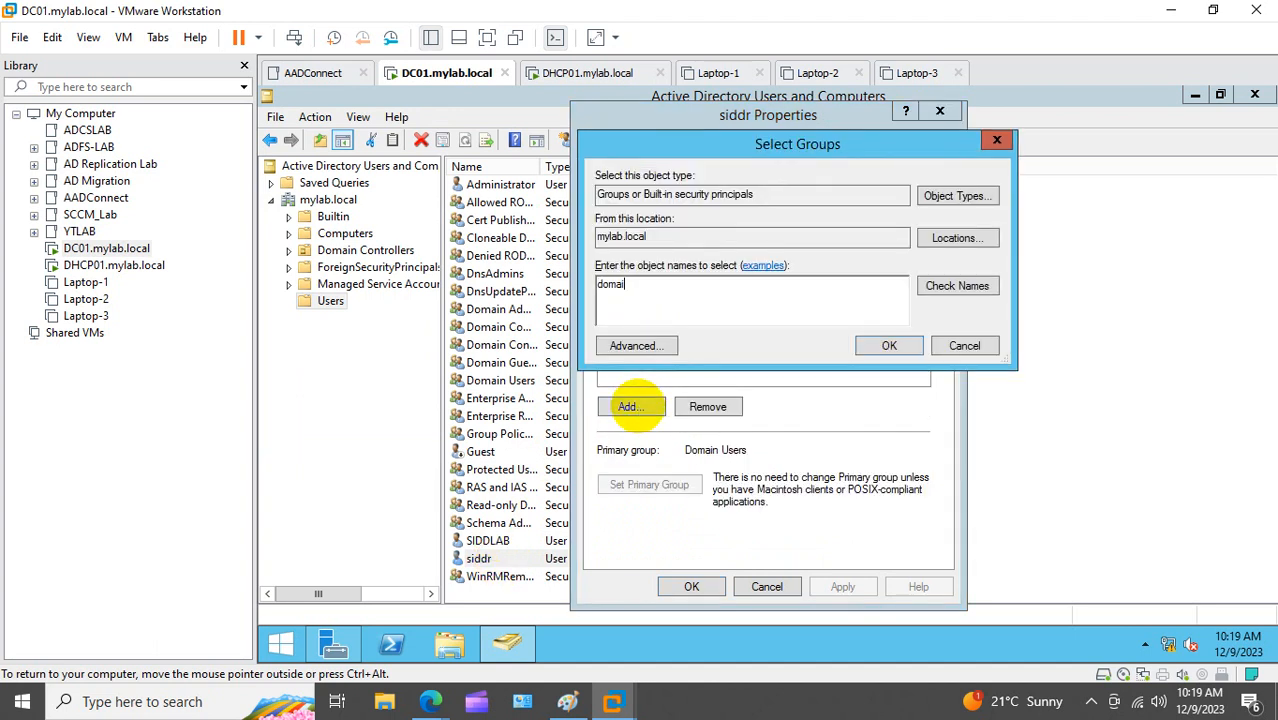
type("n admin")
left_click(930, 290)
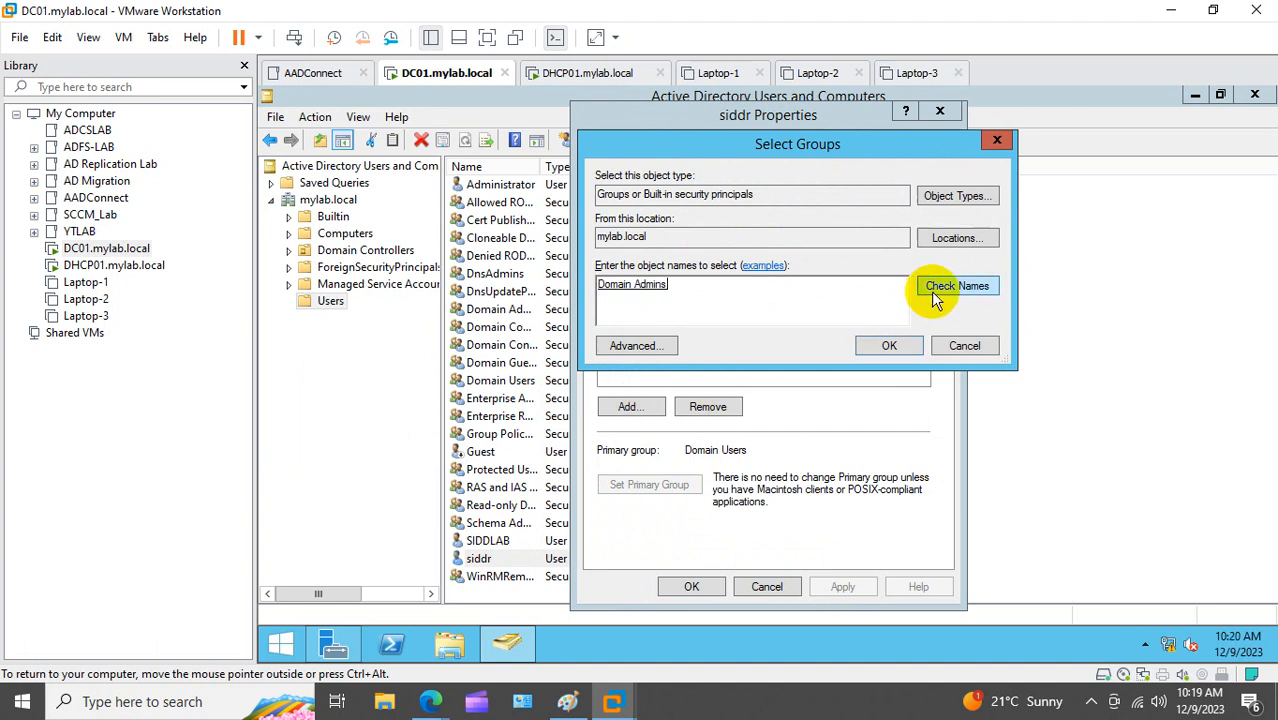
left_click(895, 345)
left_click(845, 586)
left_click(691, 586)
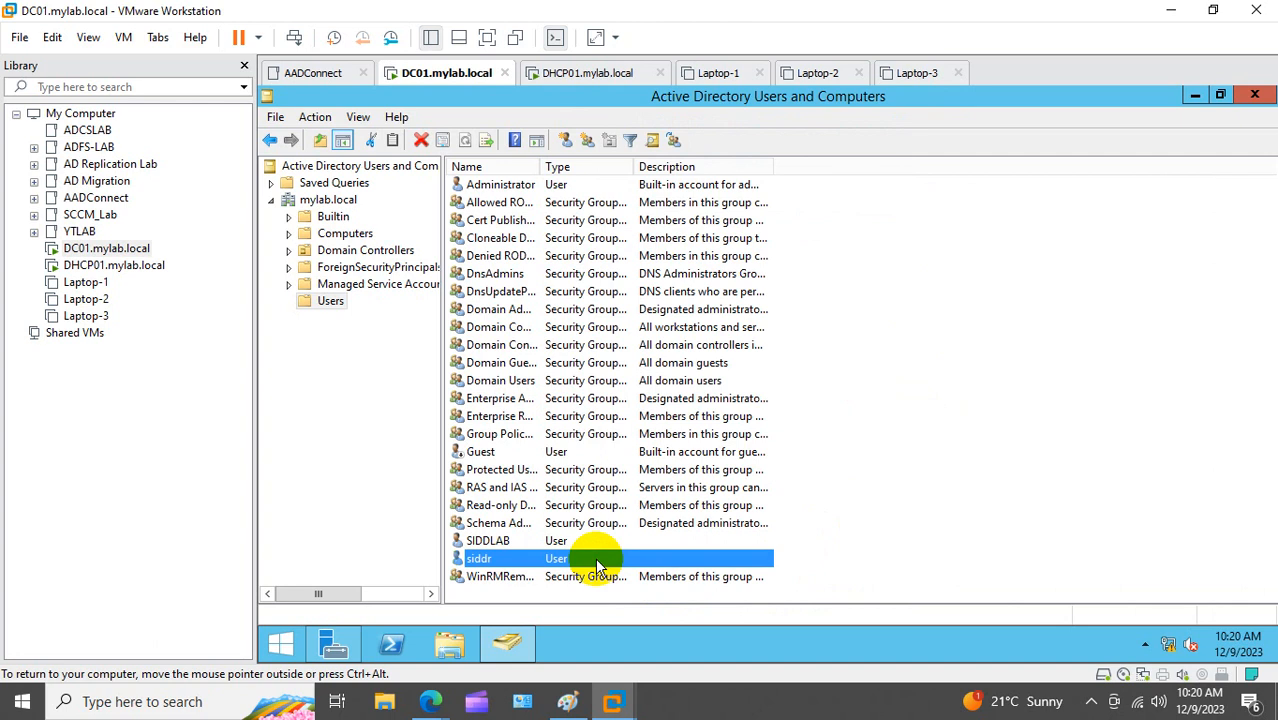
Step: Sign out of DC01 by running the logoff command from the Run box
right_click(281, 644)
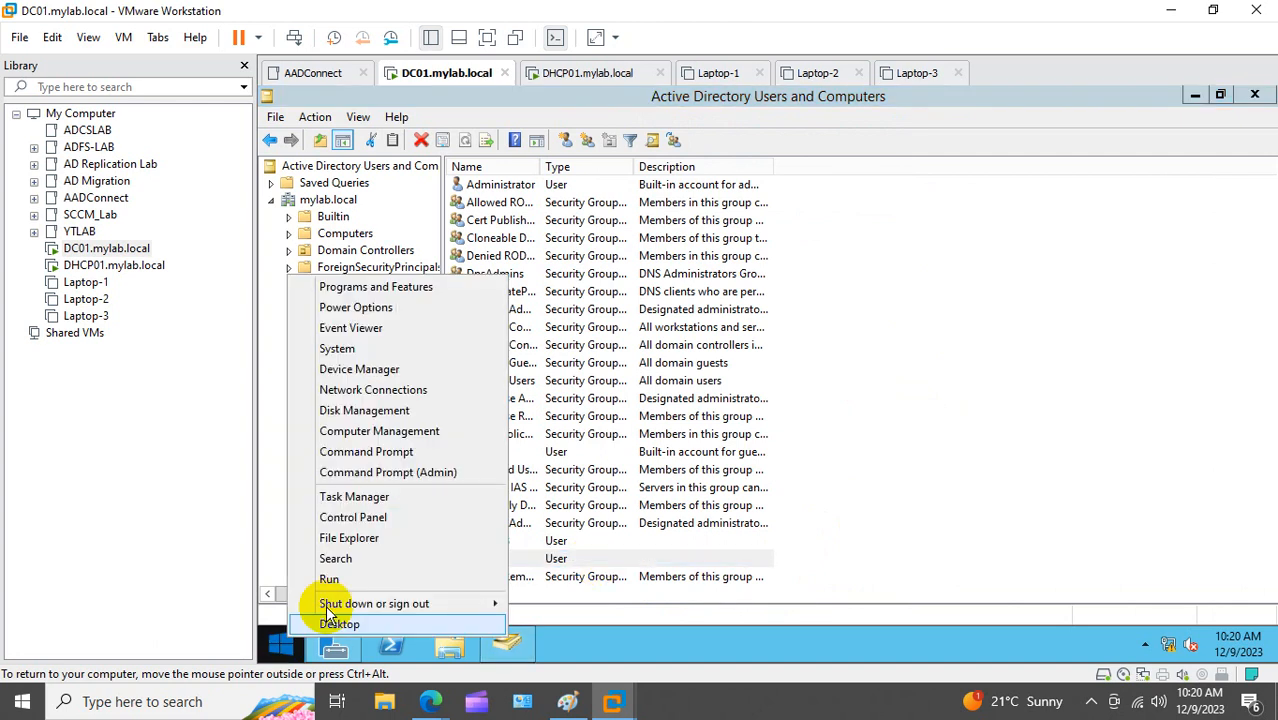
left_click(368, 580)
type("lo")
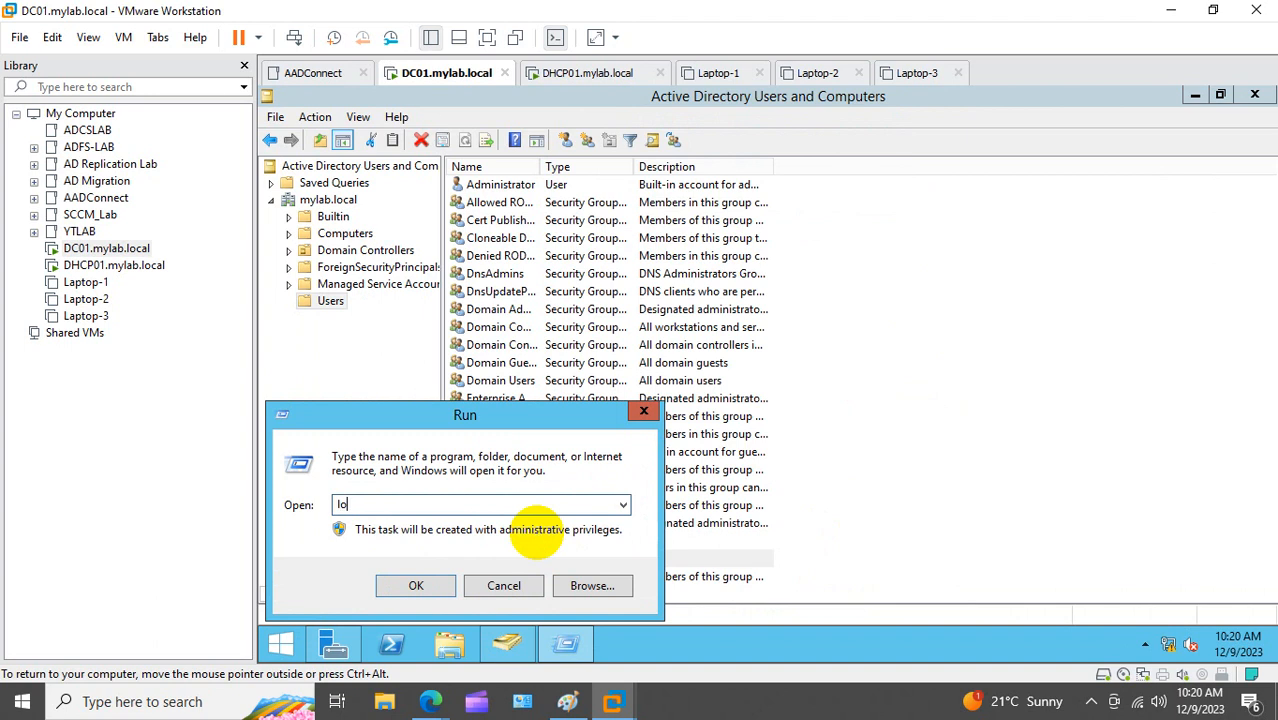
type("goff")
key("Return")
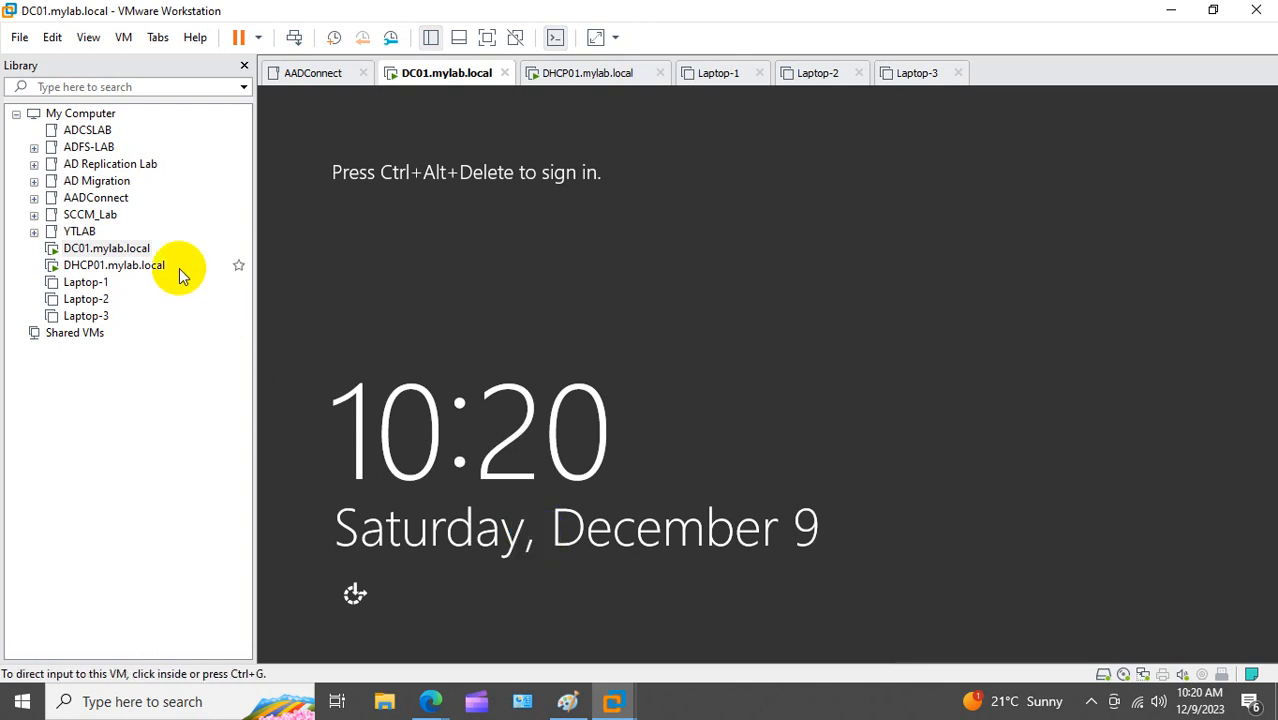
Step: Sign in to DC01 as Other user with the new MYLAB domain account and its password
right_click(117, 249)
left_click(192, 446)
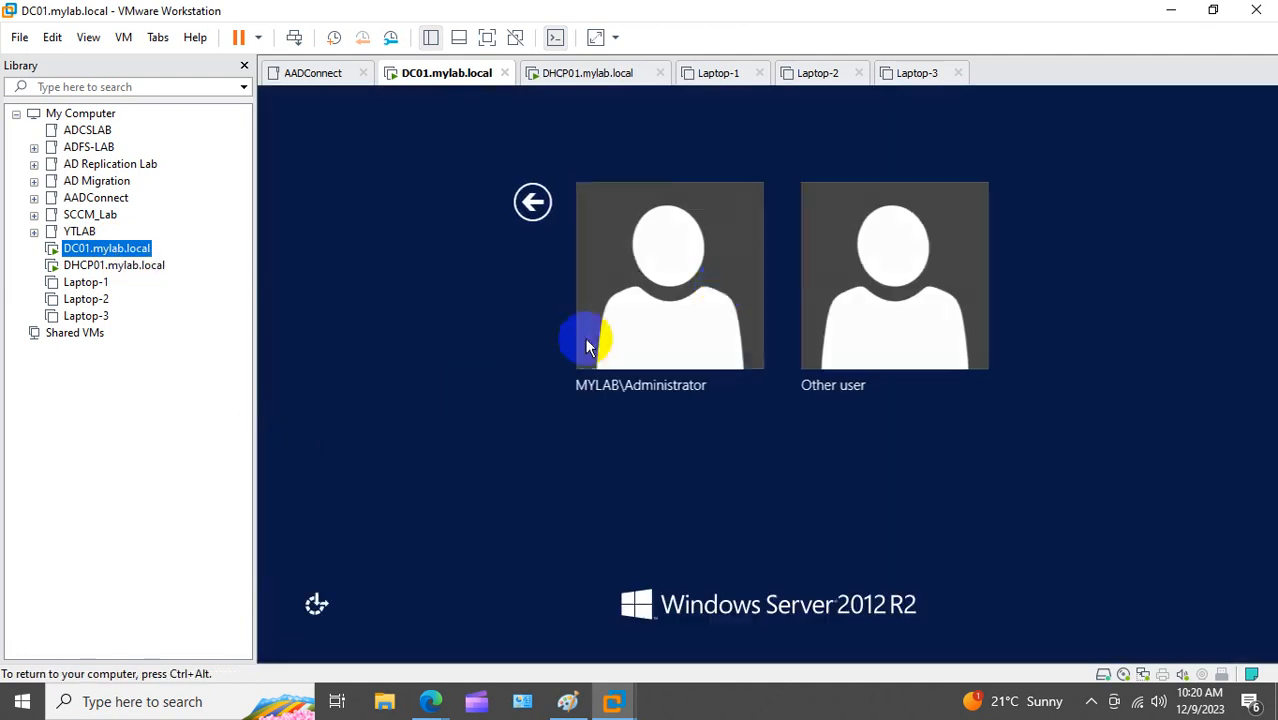
left_click(584, 337)
left_click(477, 202)
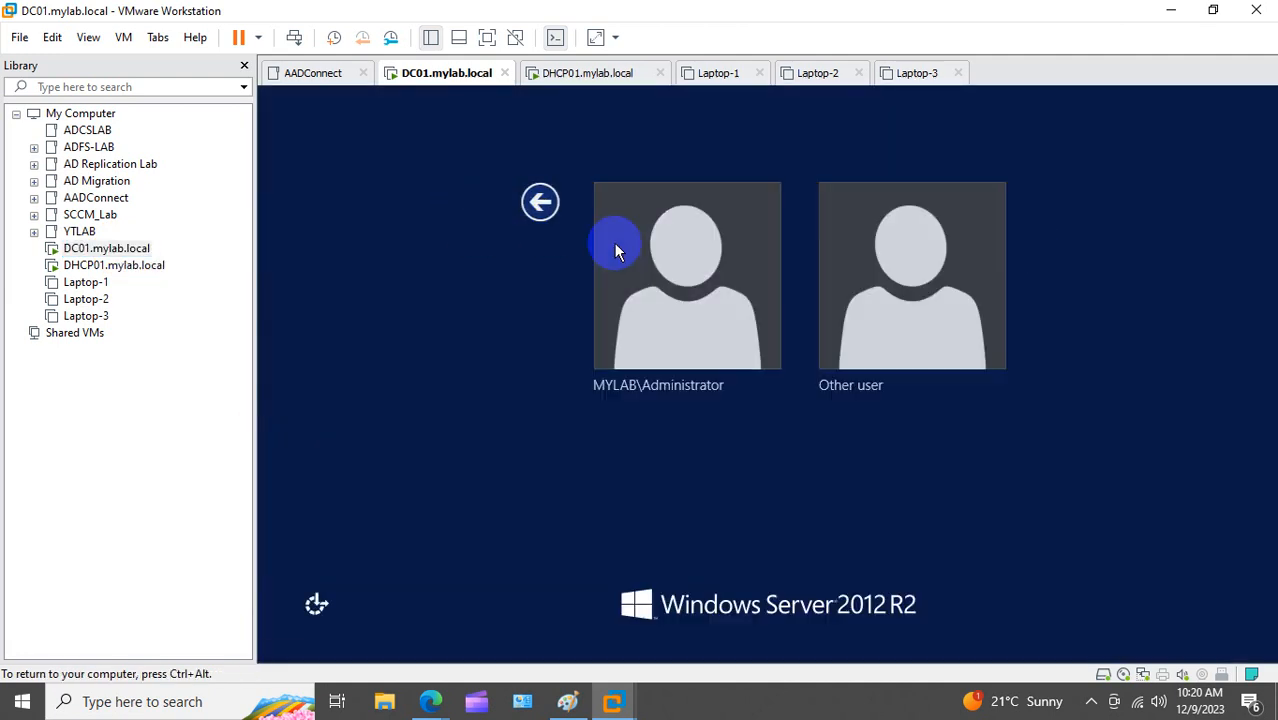
left_click(870, 251)
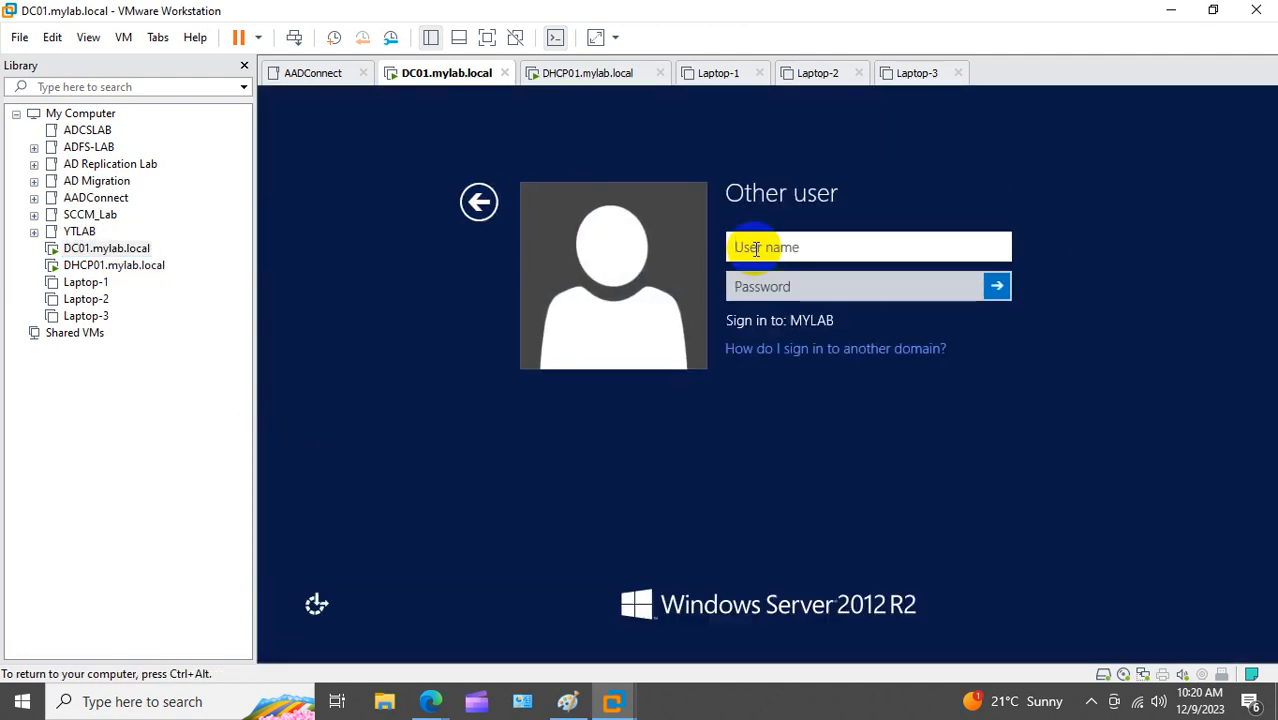
type("siddr")
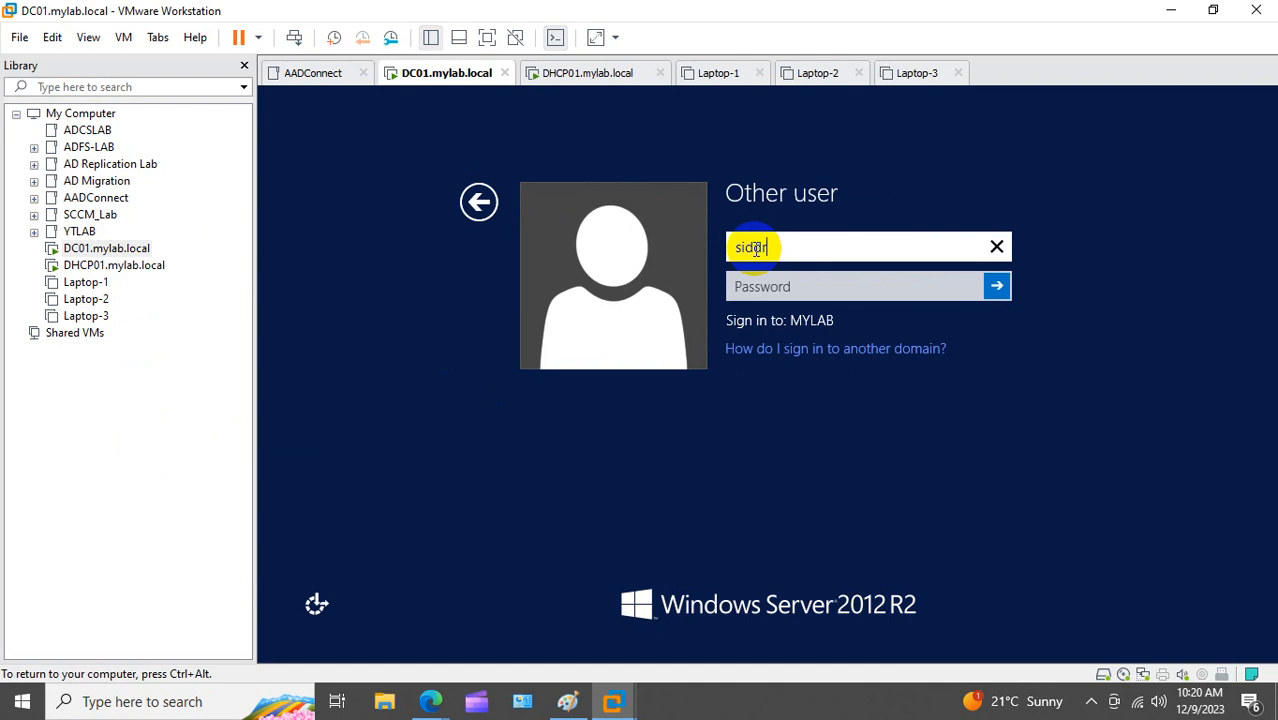
key("Tab")
type("P")
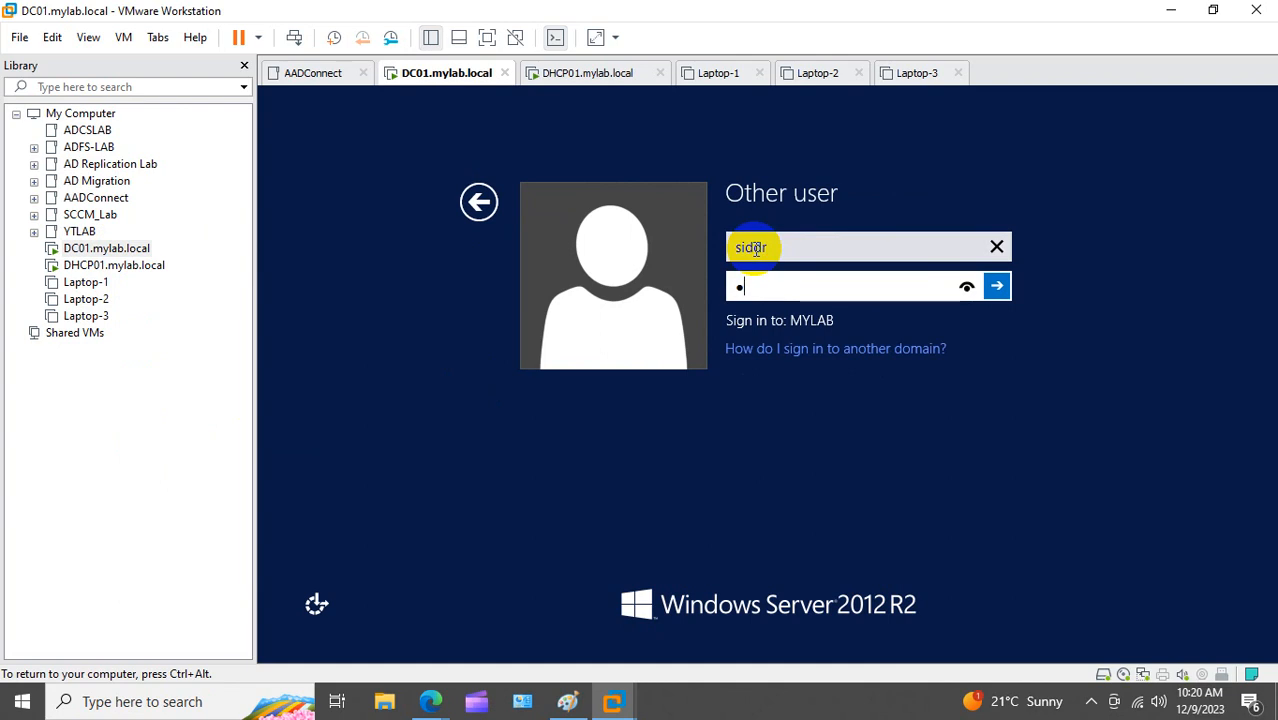
type("assword@123")
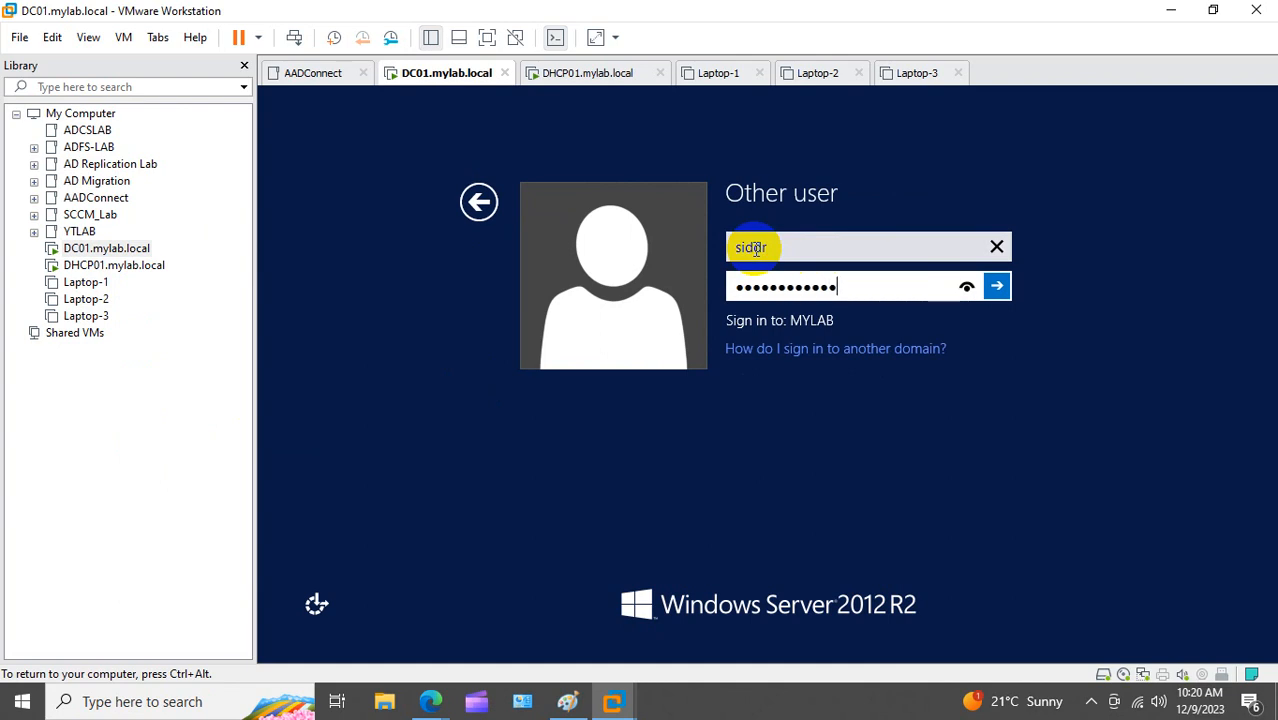
key("Return")
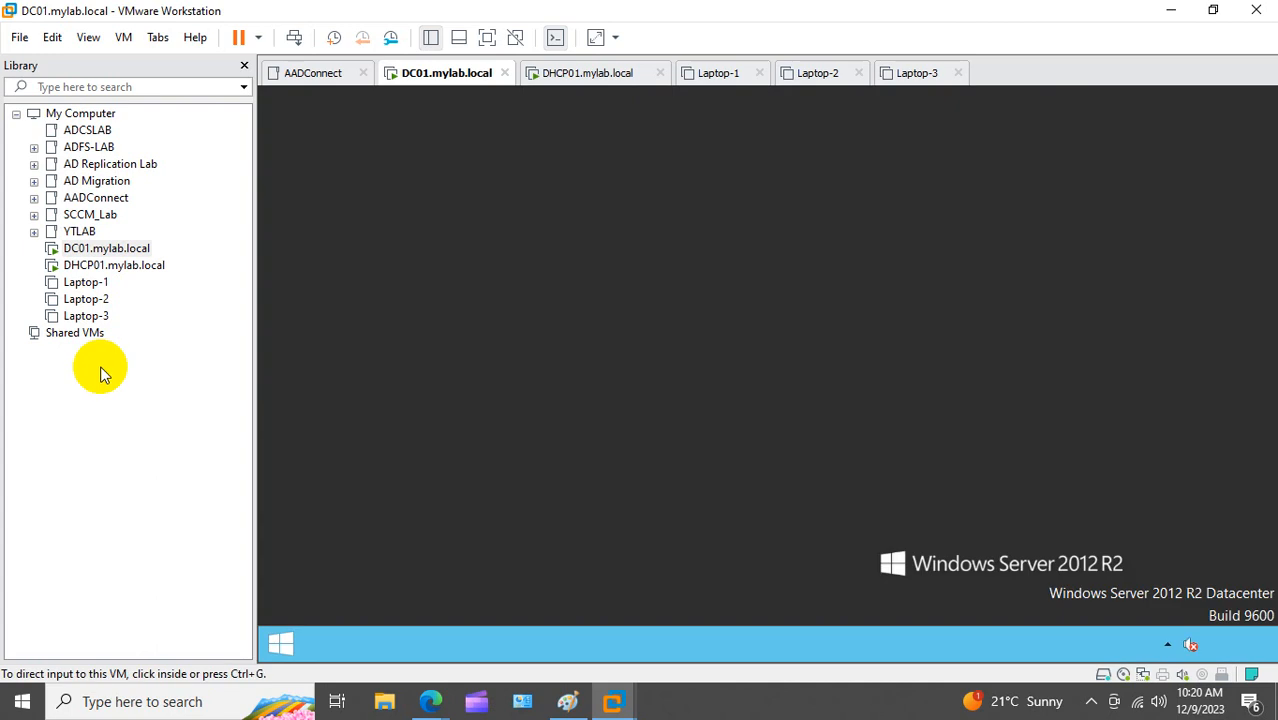
Step: Switch to DHCP01, send Ctrl+Alt+Del, and sign in as Administrator with its password
left_click(108, 265)
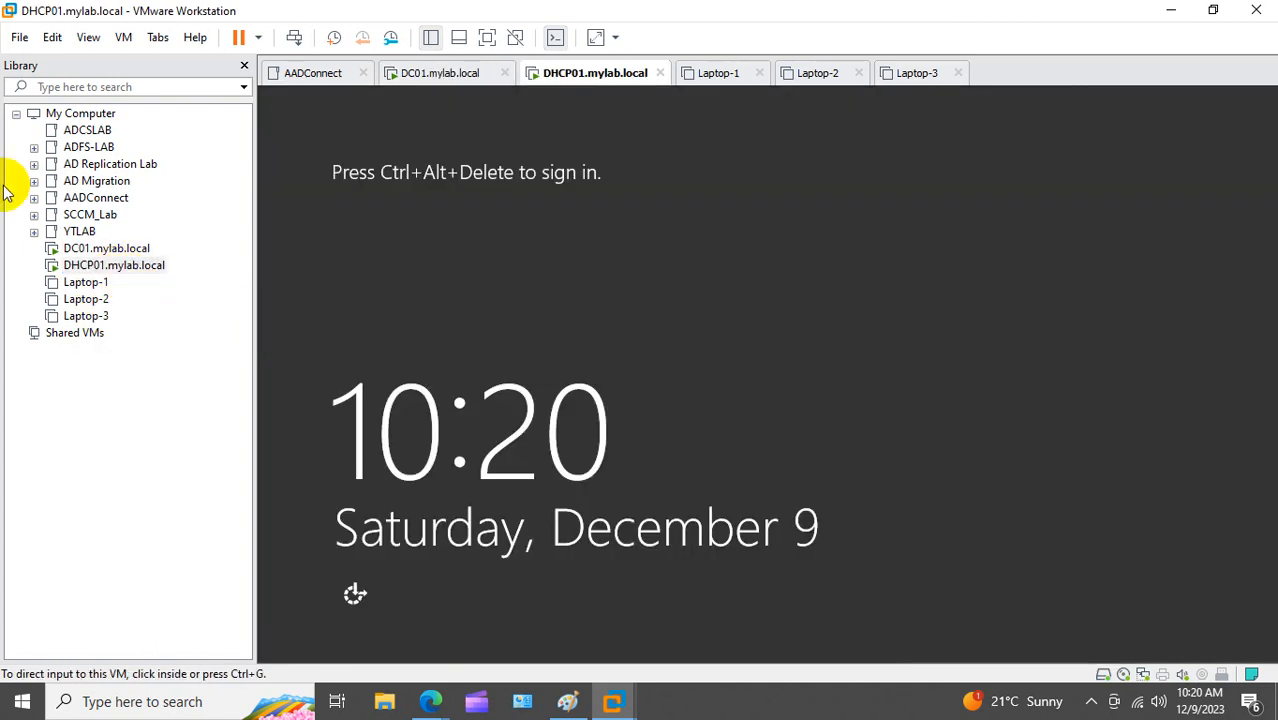
right_click(112, 265)
left_click(225, 455)
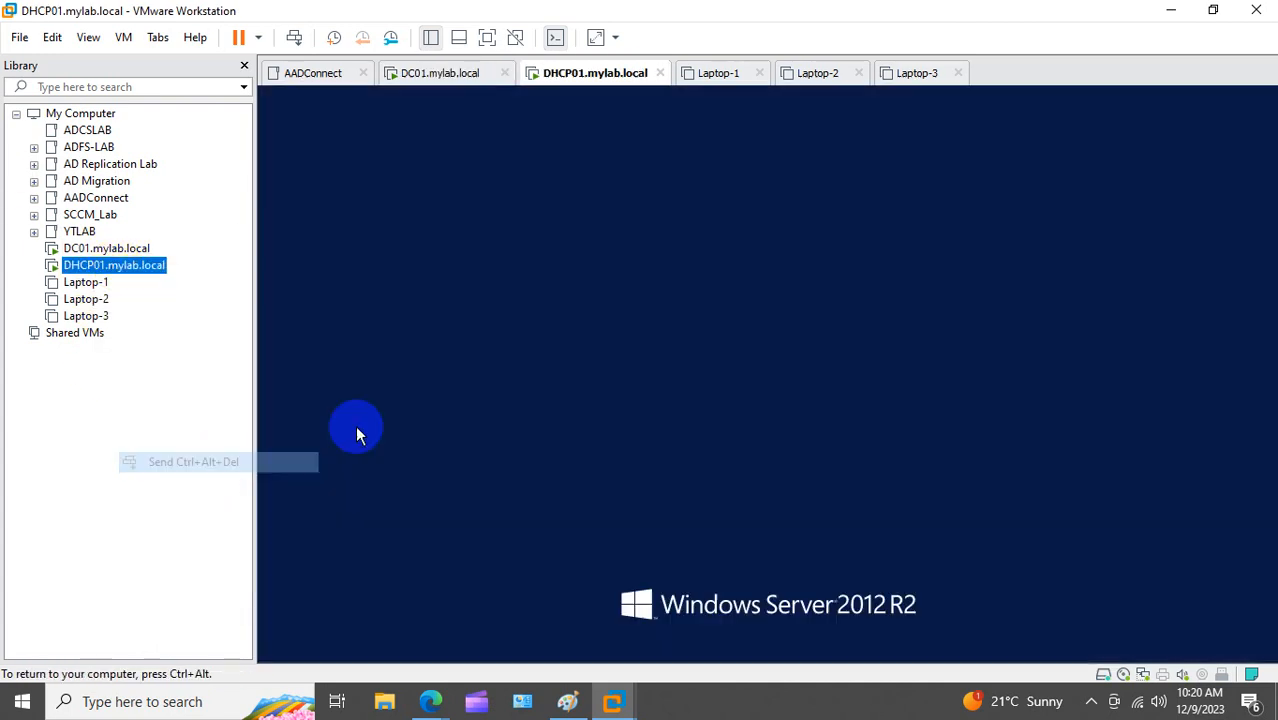
left_click(679, 295)
left_click(757, 255)
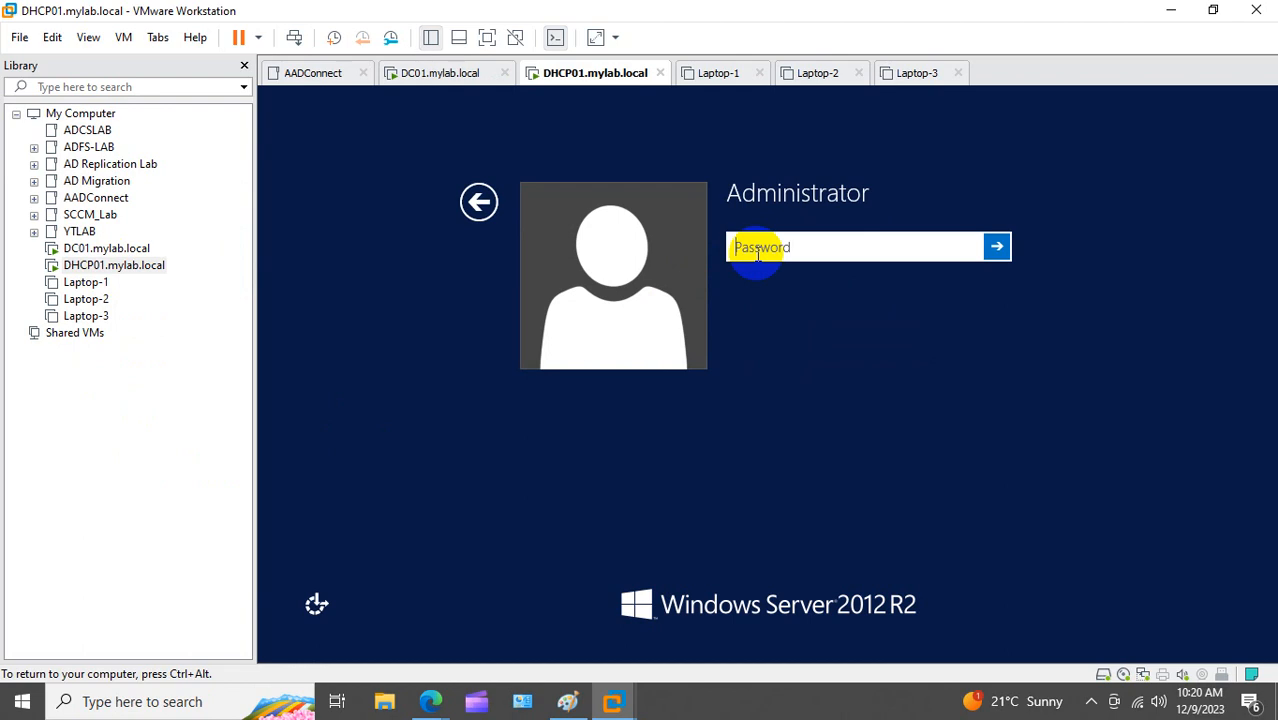
type("••••••••••••")
key("Return")
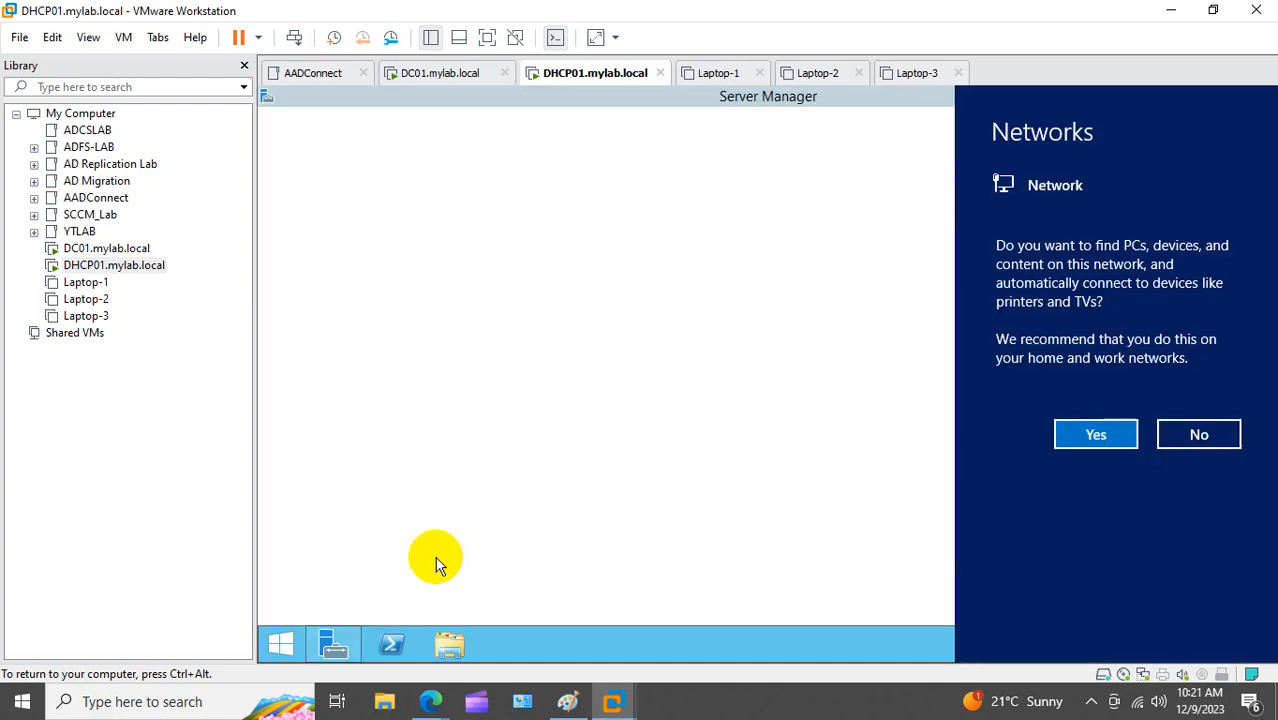
Step: Open Ethernet0's IPv4 settings via ncpa.cpl, dismissing the VMware Tools log-off prompt
right_click(283, 642)
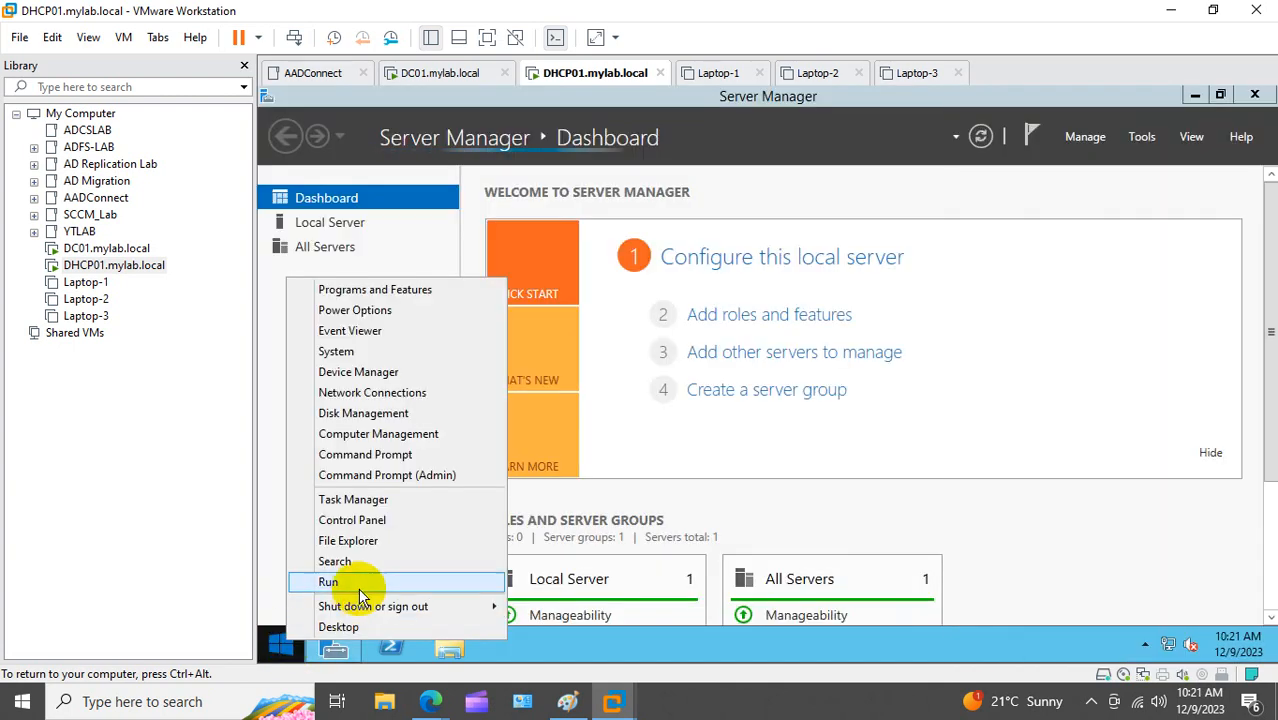
left_click(320, 587)
type("ncpa")
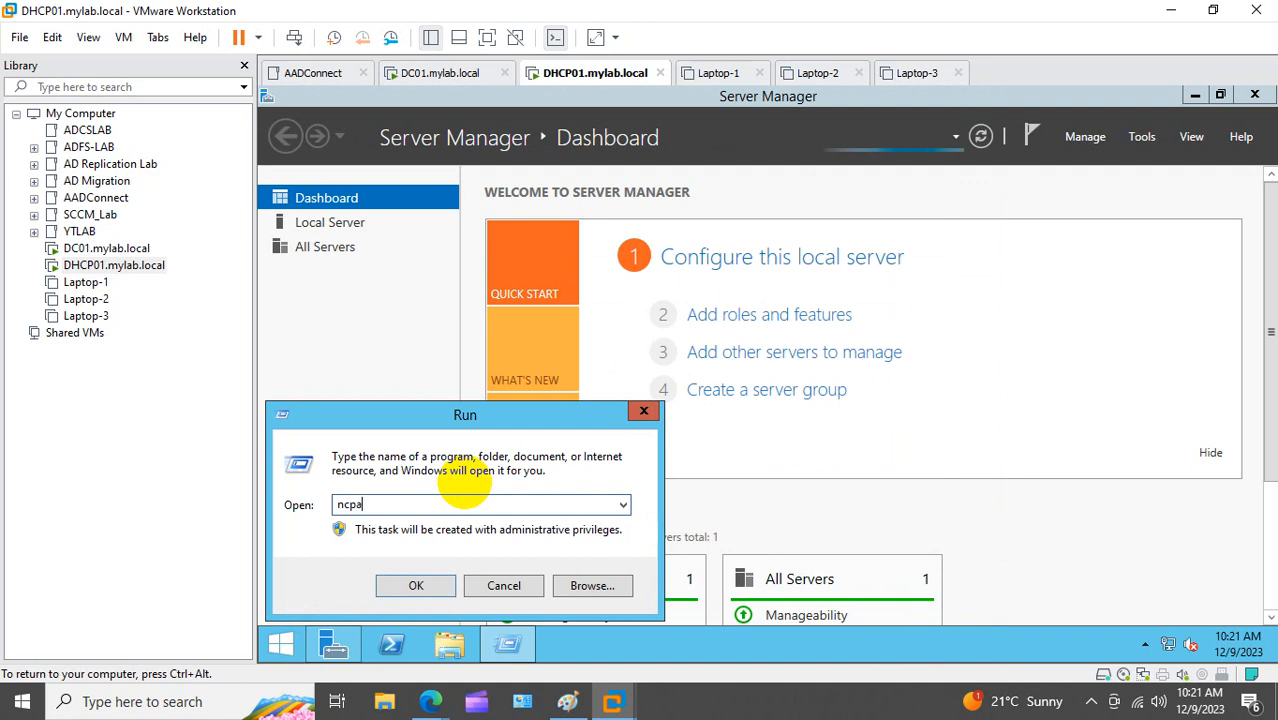
type(".cpl")
key("Return")
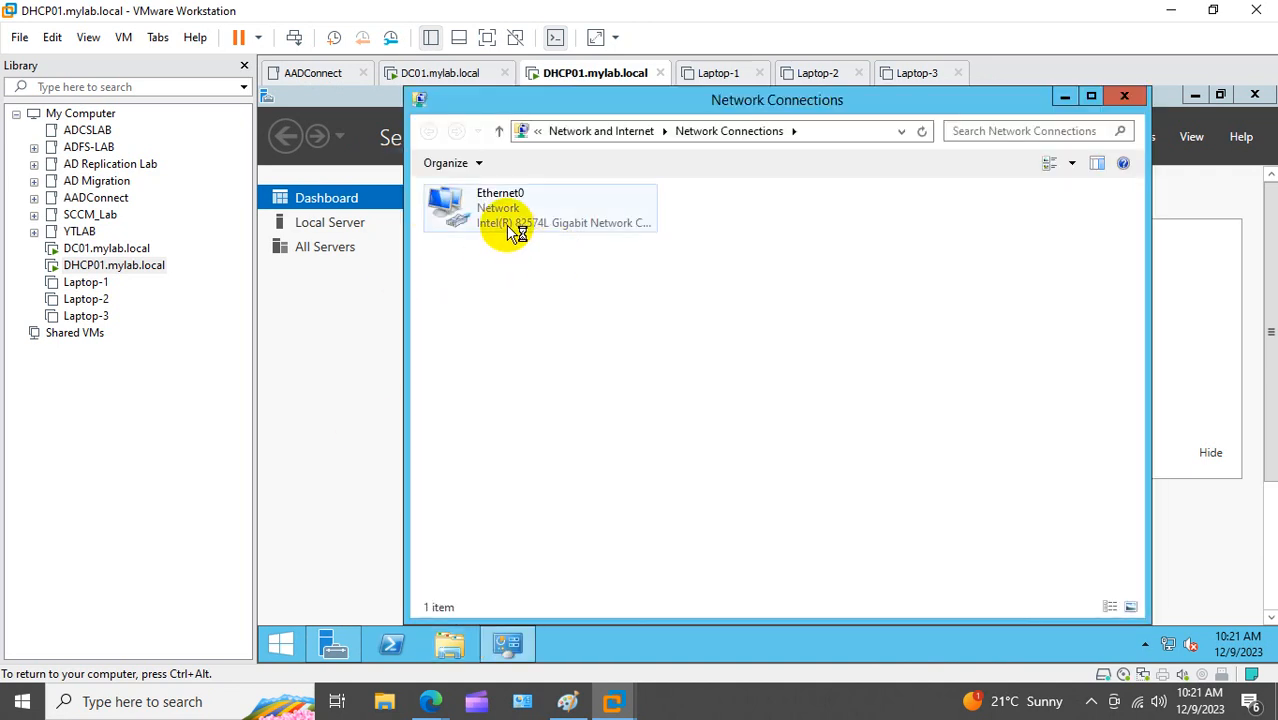
right_click(505, 230)
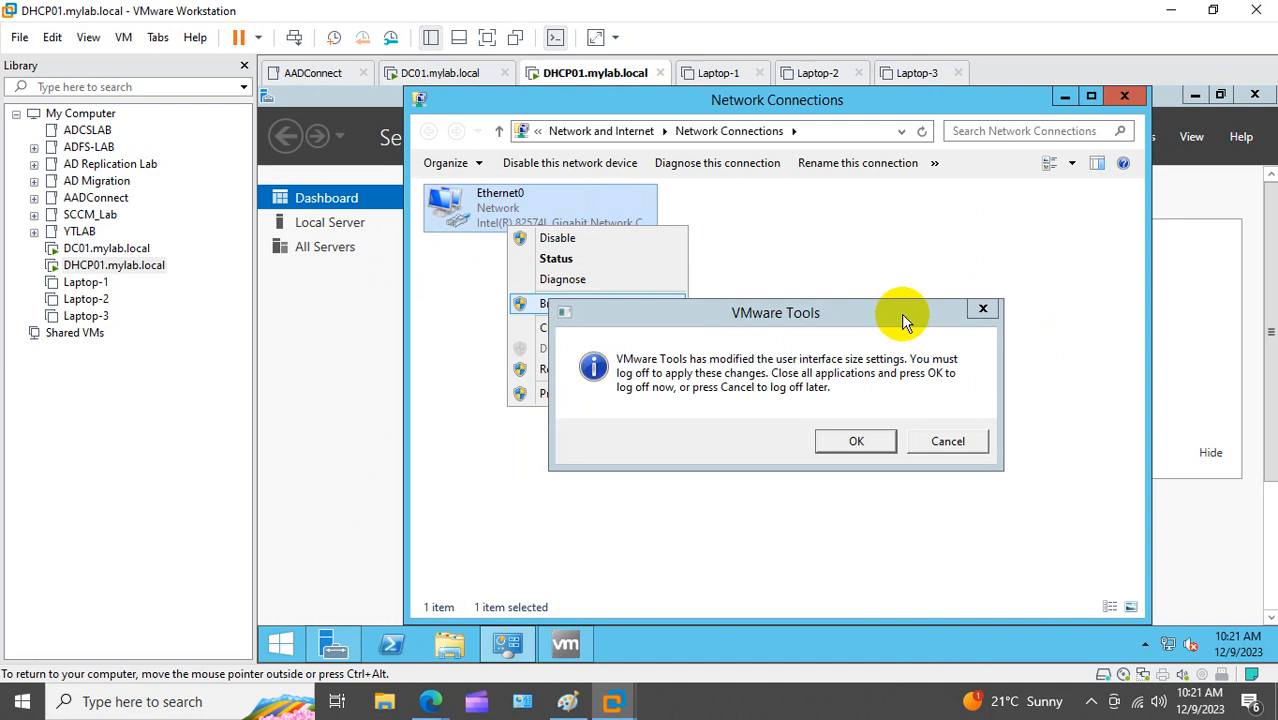
left_click(982, 310)
right_click(539, 202)
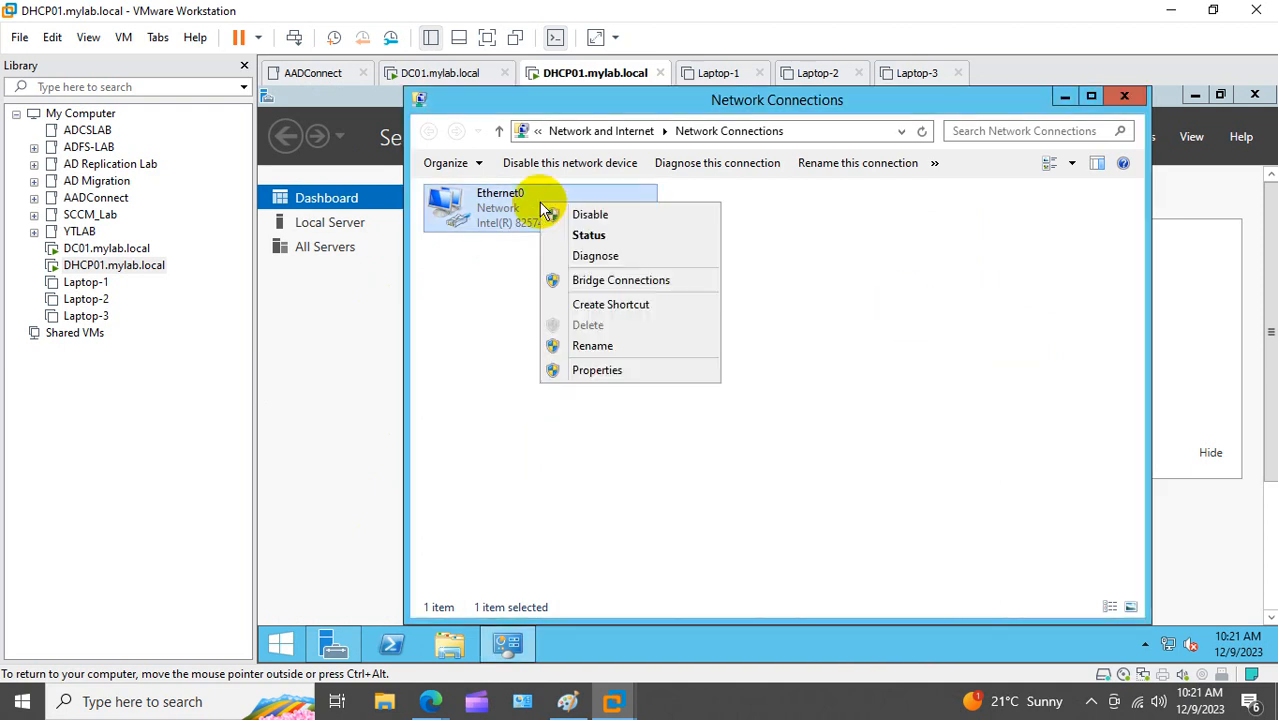
left_click(600, 370)
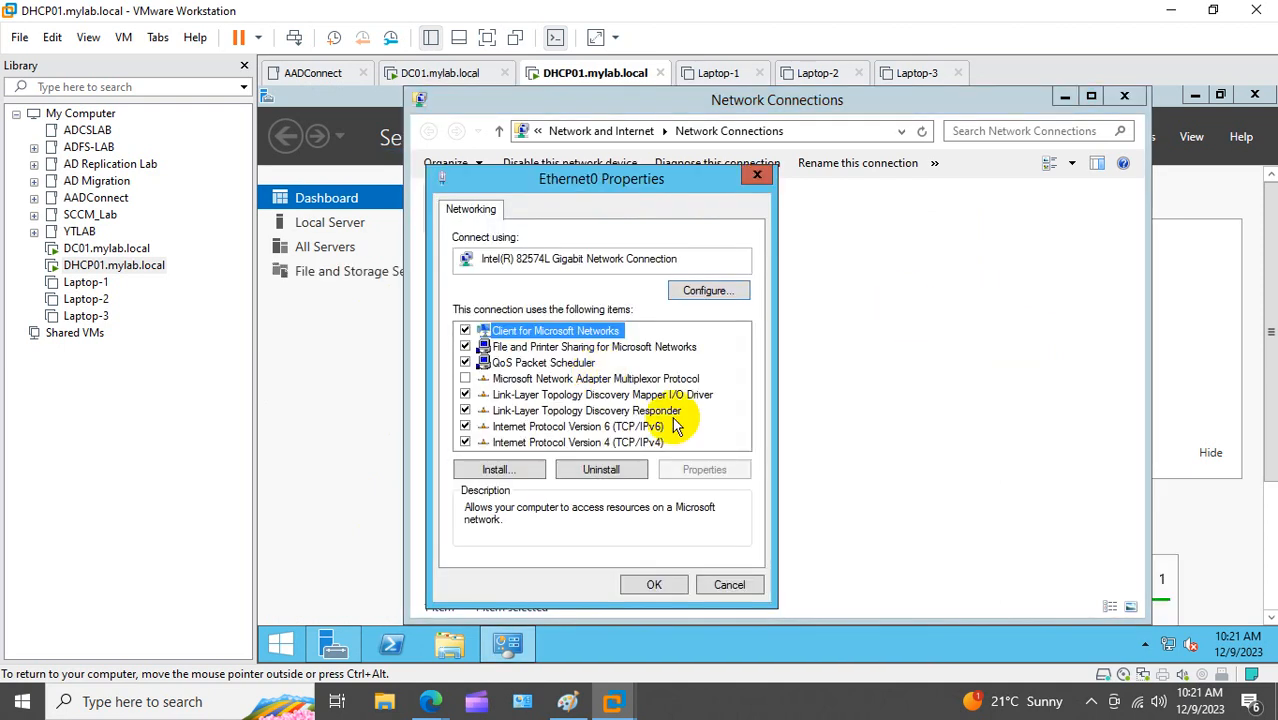
double_click(620, 442)
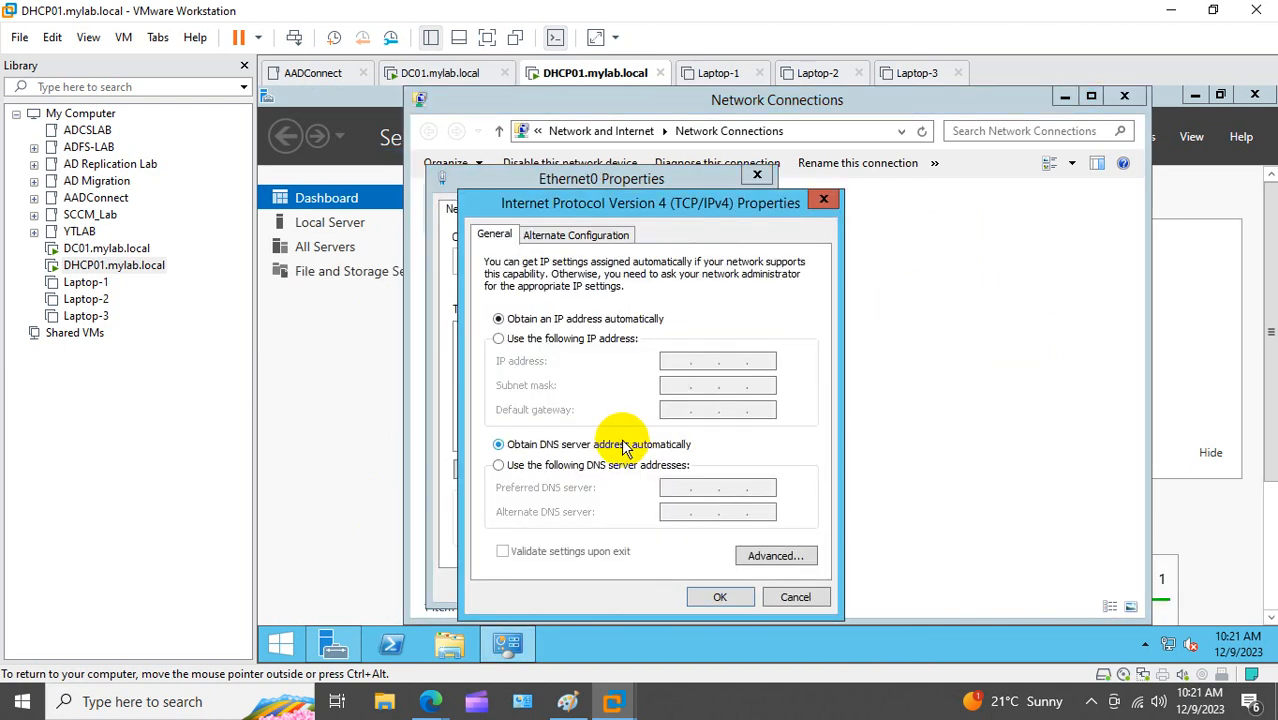
Step: Give Ethernet0 static IP 10.10.10.11, mask 255.0.0.0, DNS 10.10.10.10, and close the windows
left_click(545, 340)
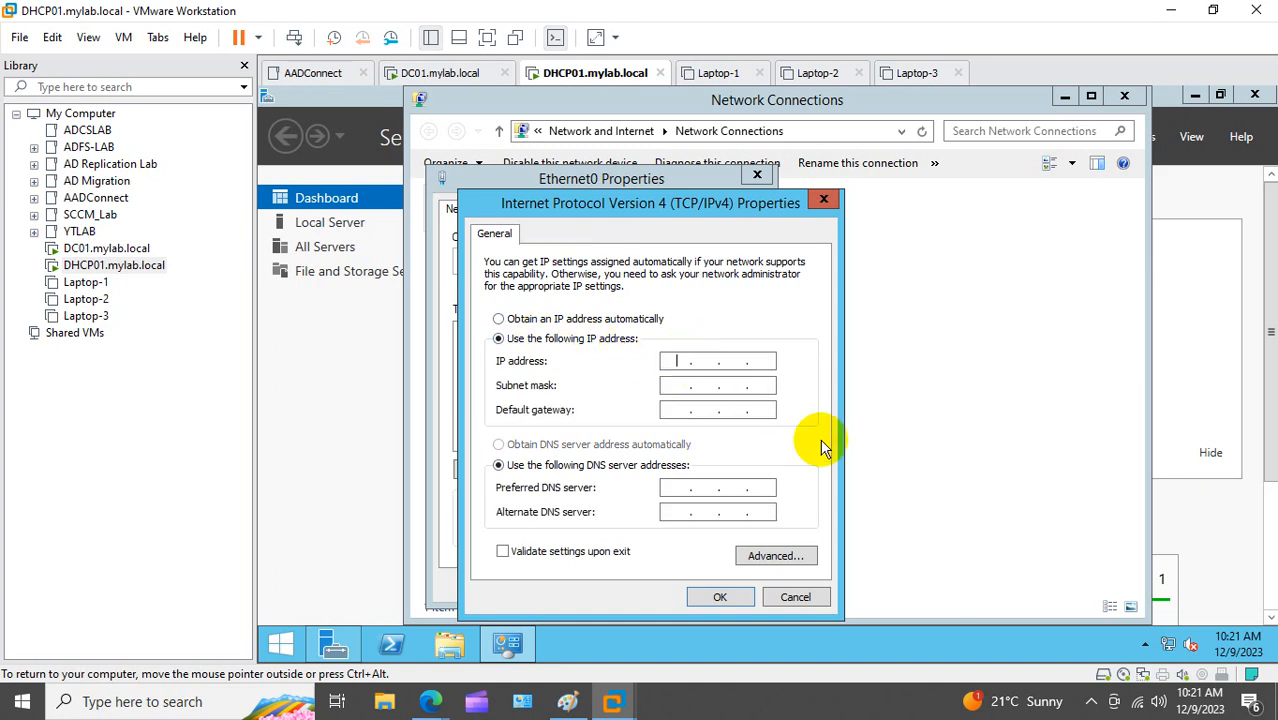
type("10.109")
key("BackSpace")
type(".10.11")
key("Tab")
key("Tab")
key("Tab")
key("Tab")
type("10.10.10.10")
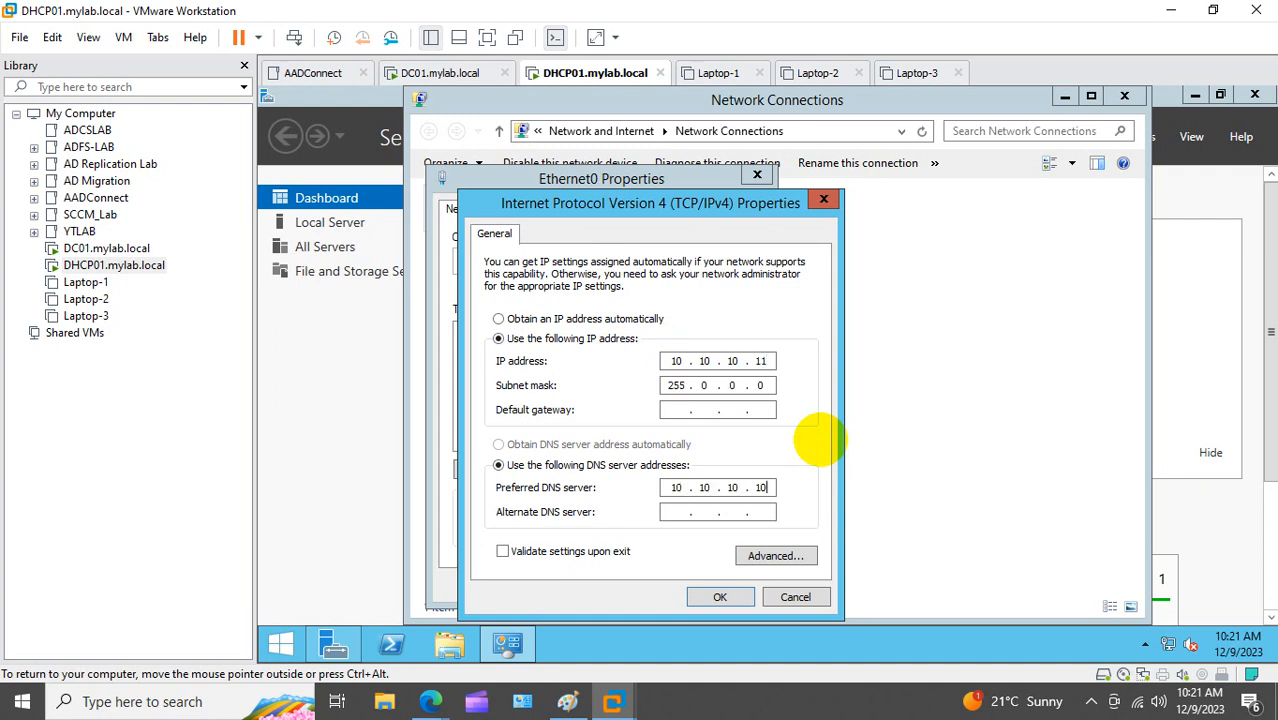
left_click(720, 597)
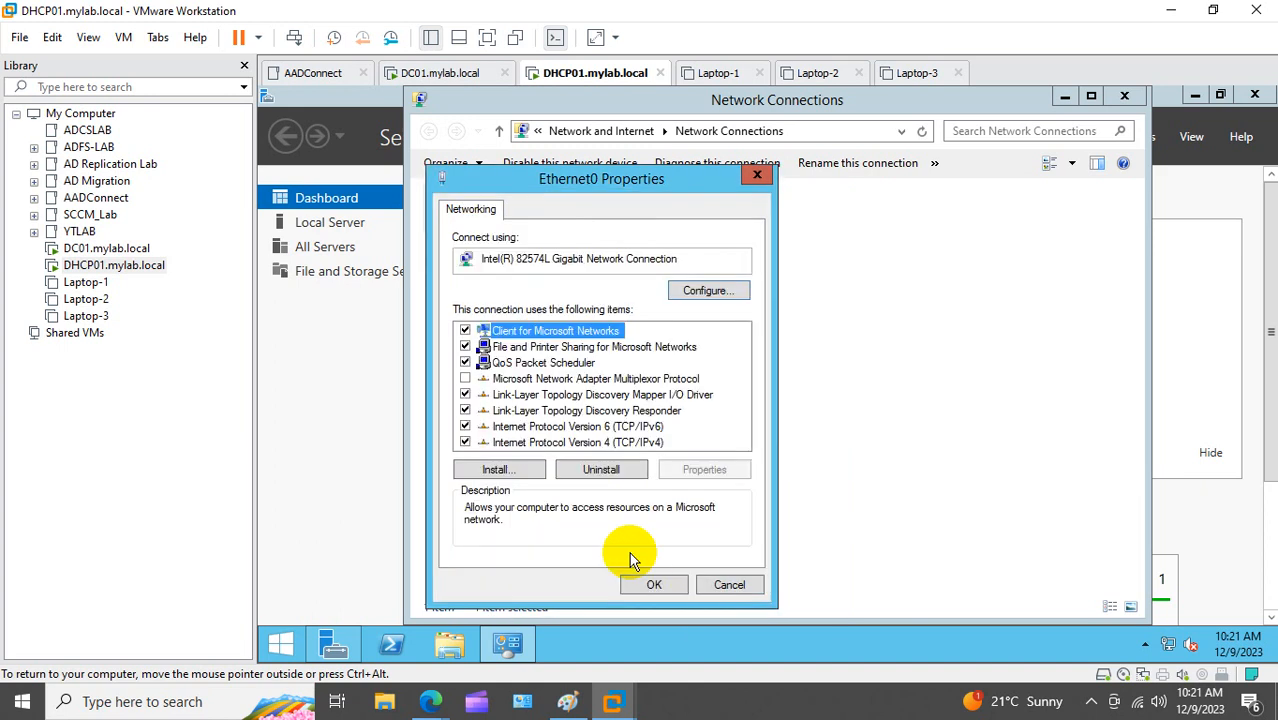
left_click(650, 585)
left_click(1124, 95)
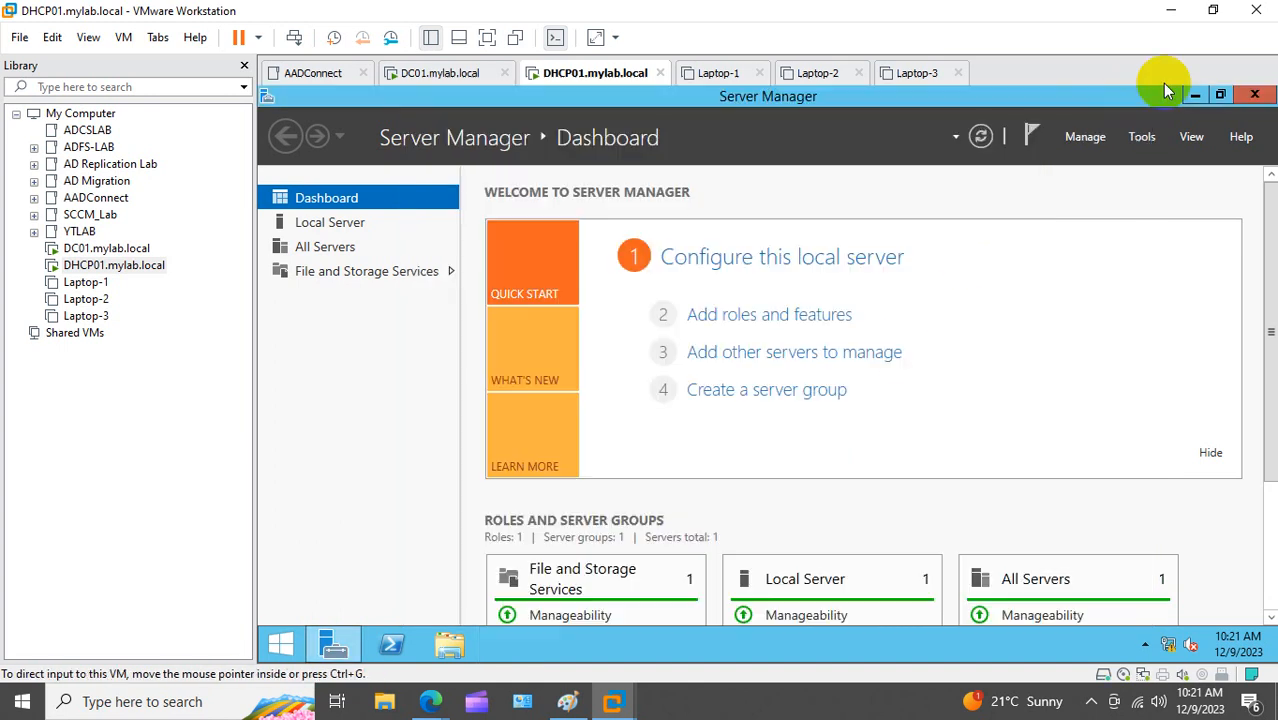
Step: Open the Computer Name settings in System Properties from This PC
left_click(1257, 95)
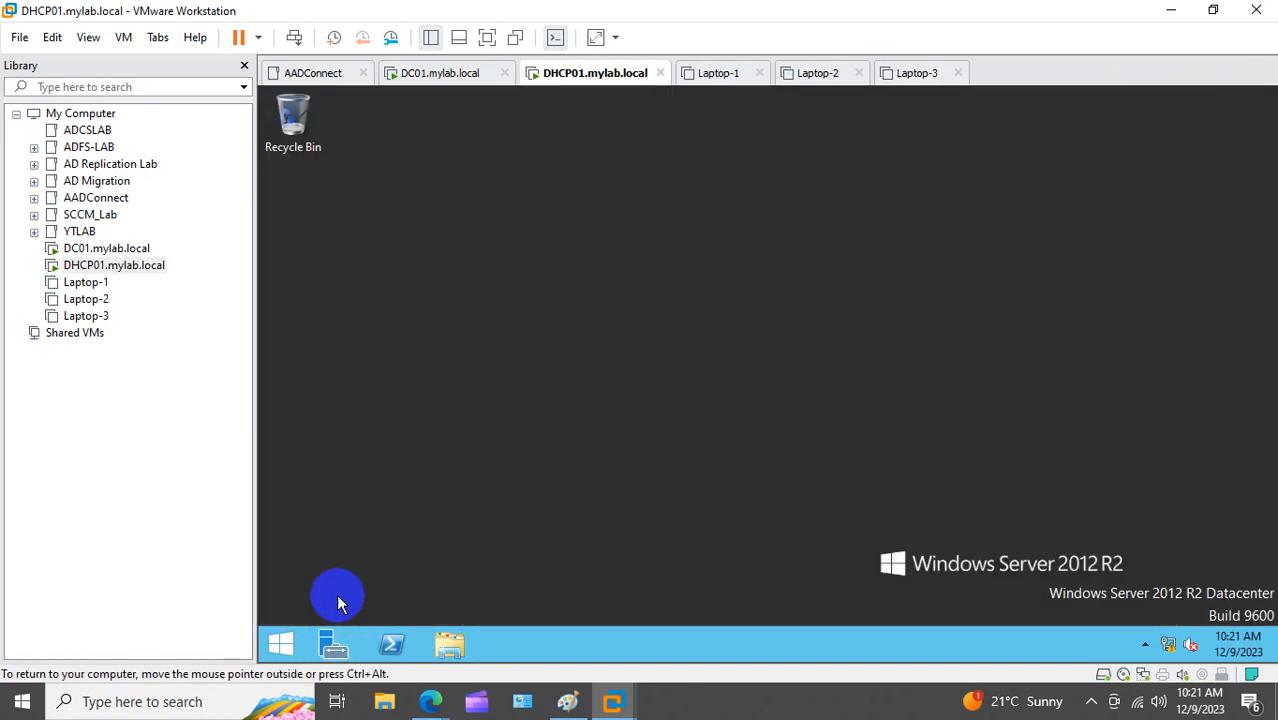
left_click(281, 644)
right_click(423, 470)
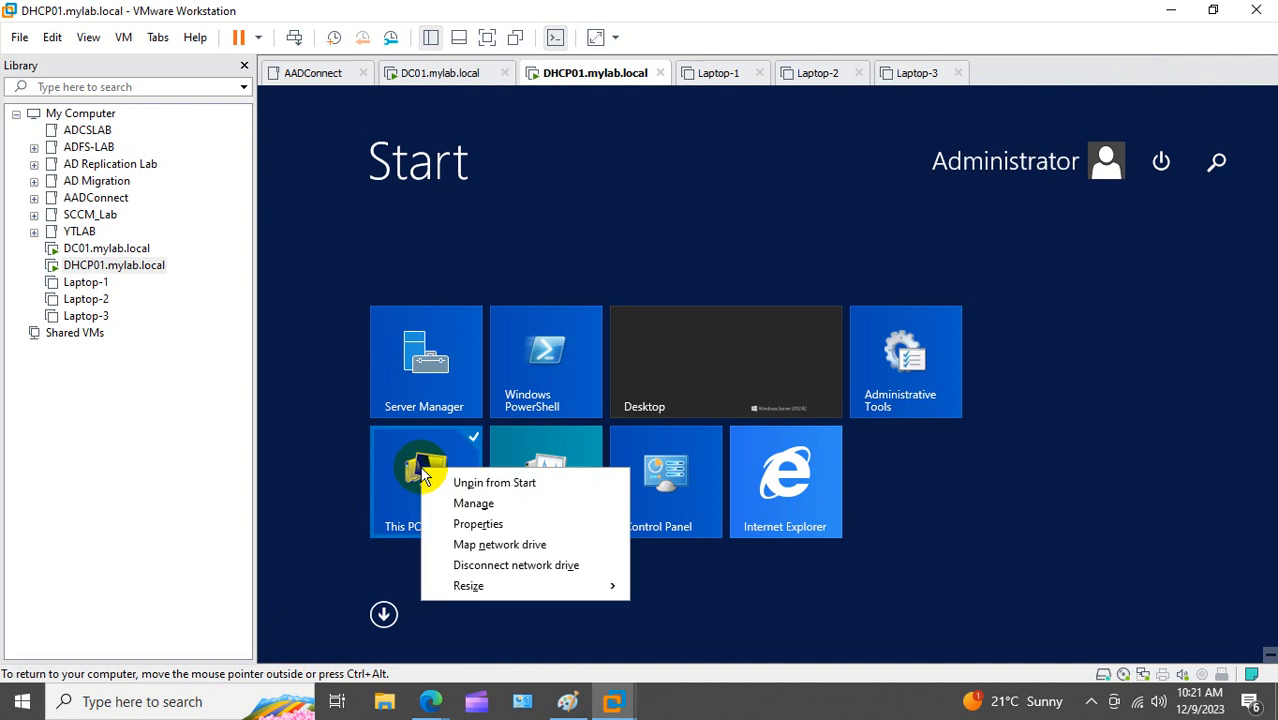
left_click(465, 527)
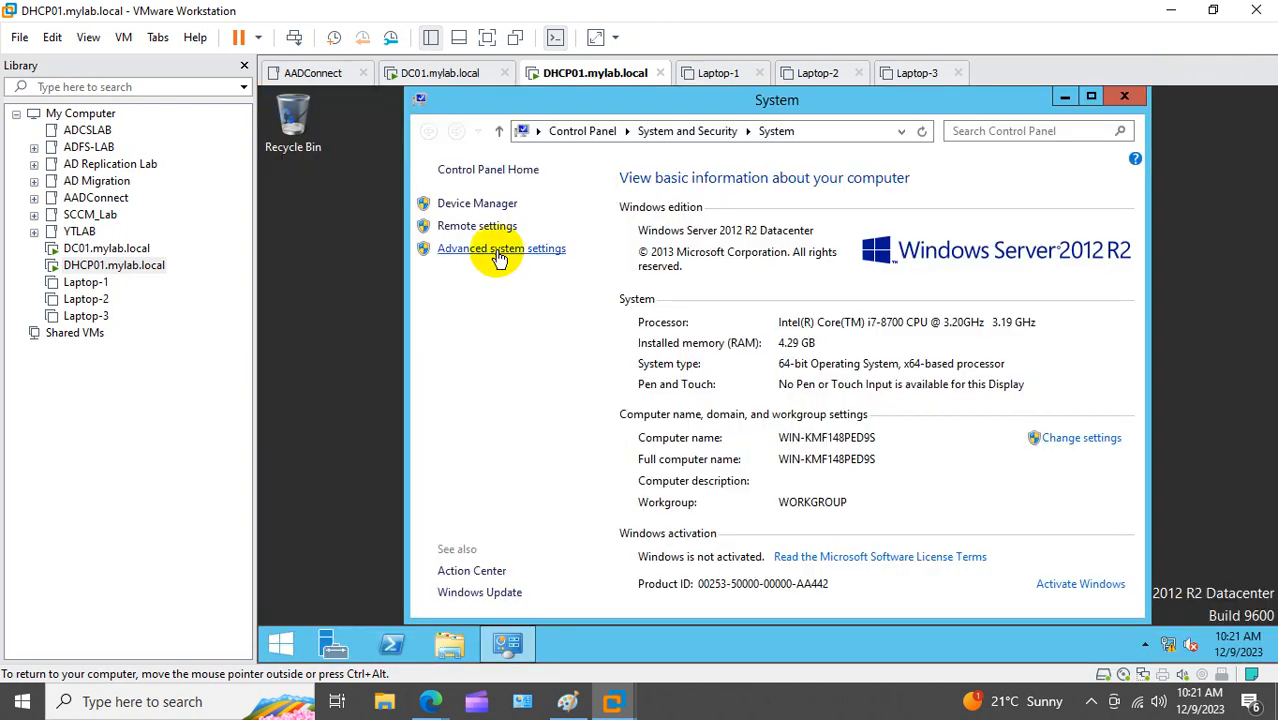
left_click(500, 258)
left_click(410, 222)
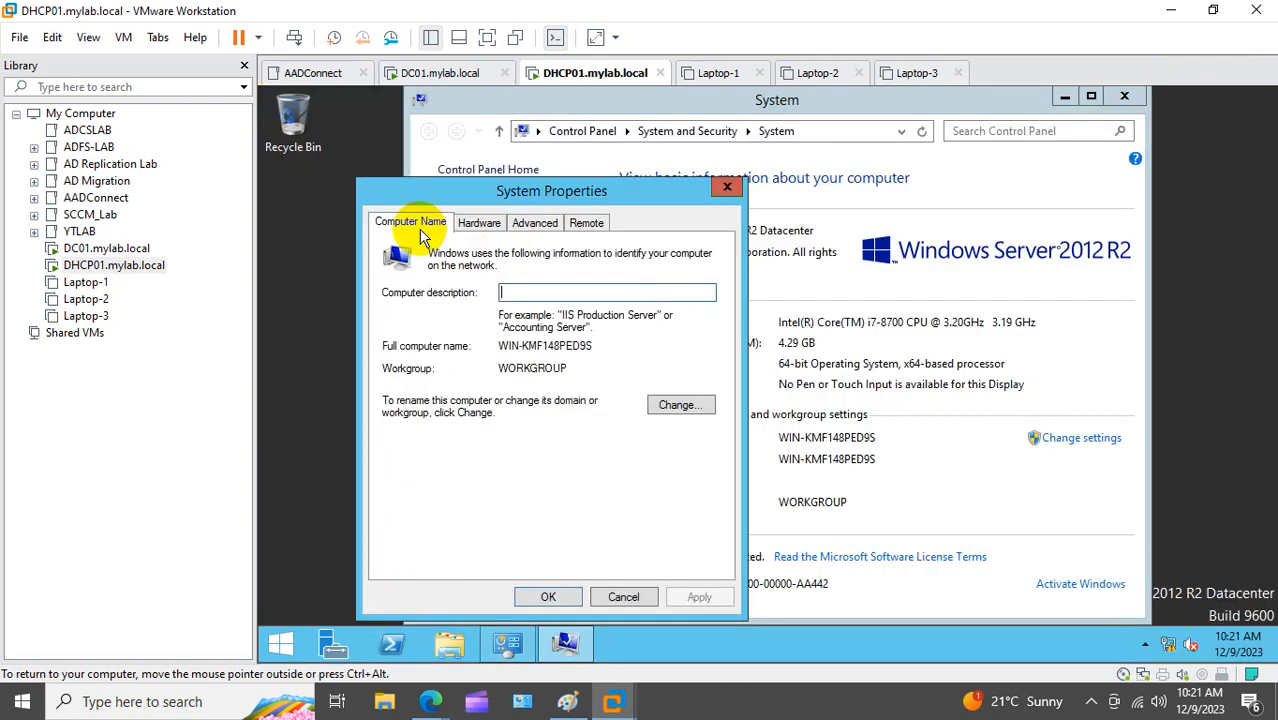
left_click(676, 410)
Step: Rename the computer to DHCP01 and make it a member of domain mylab.local
type("D")
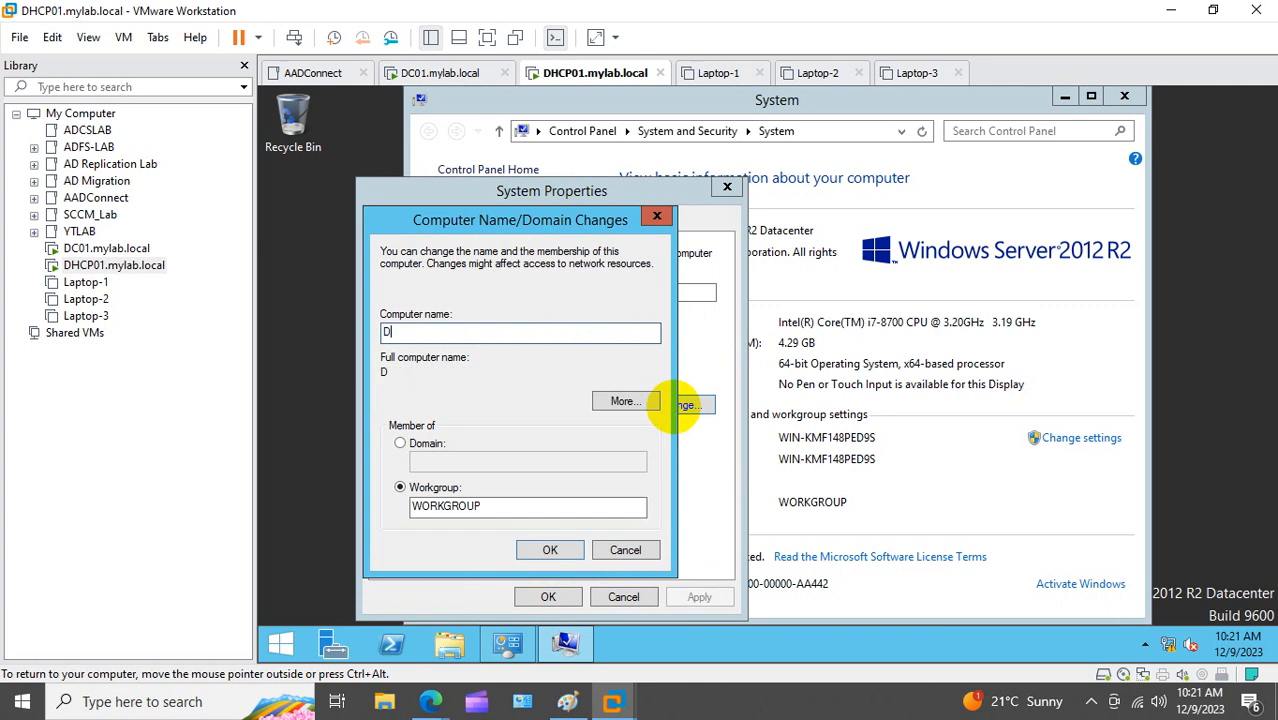
type("HCP01")
left_click(410, 443)
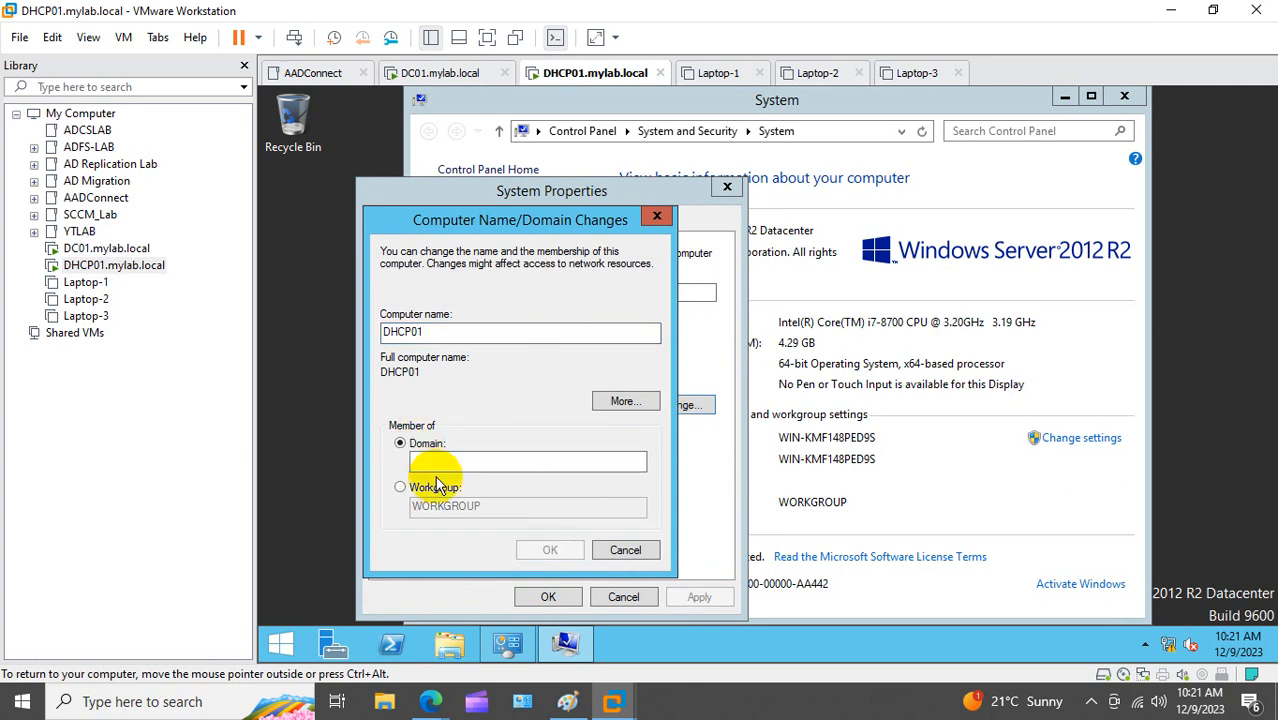
left_click(441, 462)
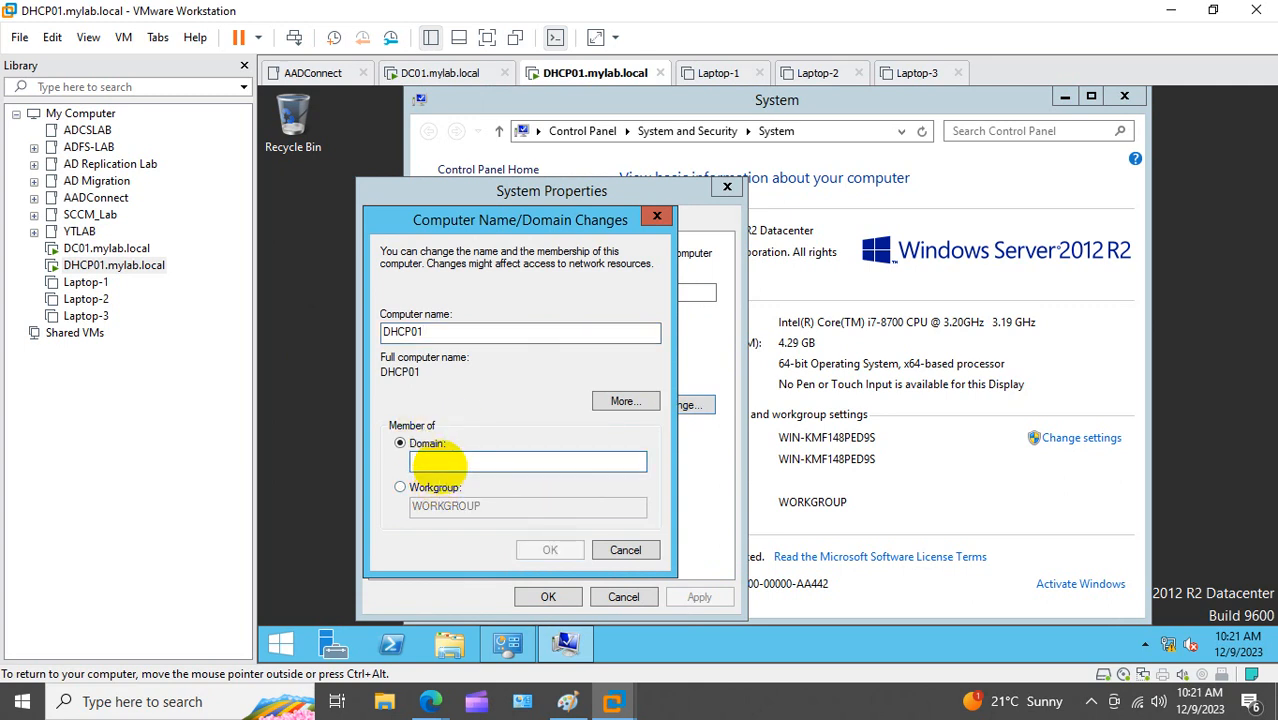
type("mylab.l")
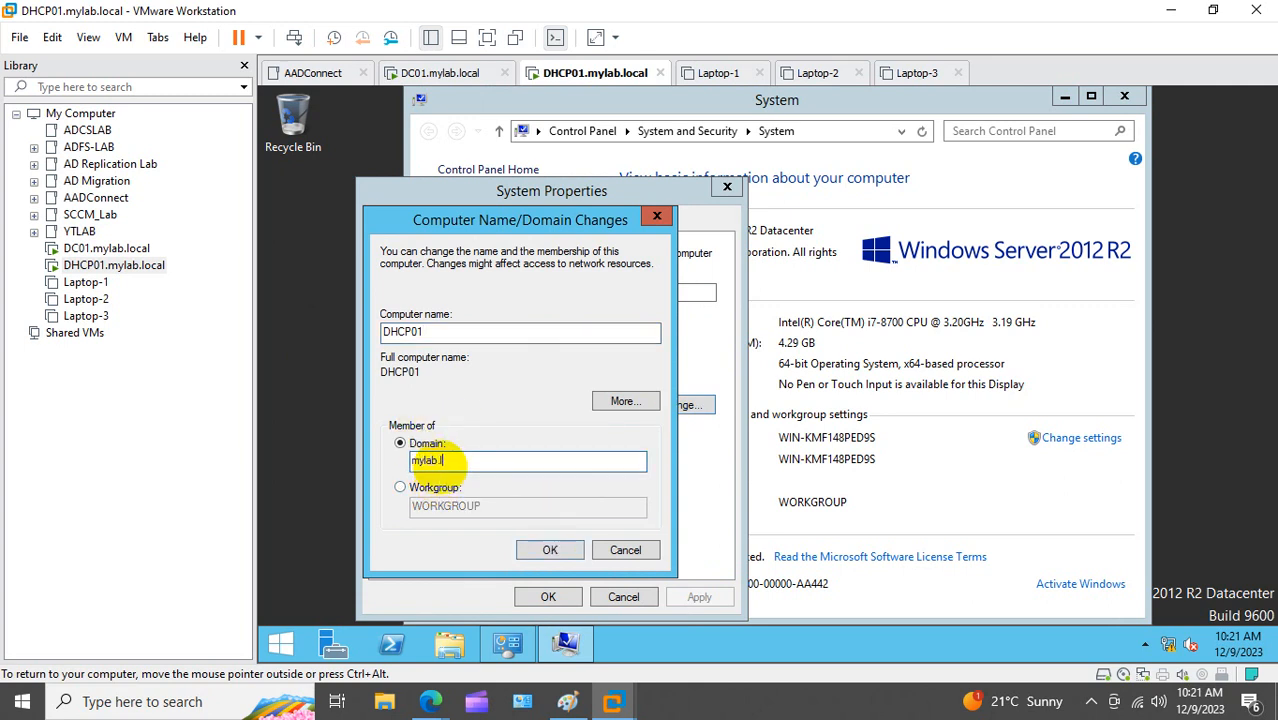
type("ocal")
left_click(545, 550)
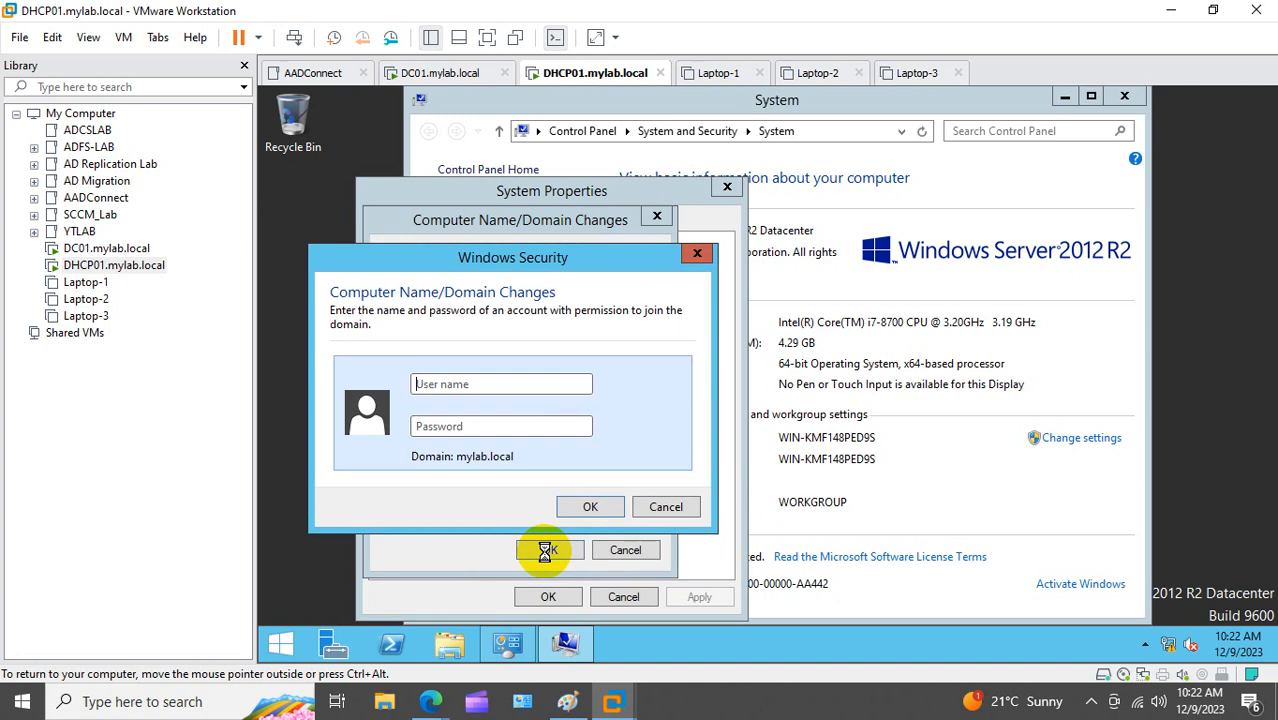
Step: Authenticate with the domain admin account, acknowledge the welcome message, and restart the server
type("siddr")
key("Tab")
type("P")
key("BackSpace")
type("******")
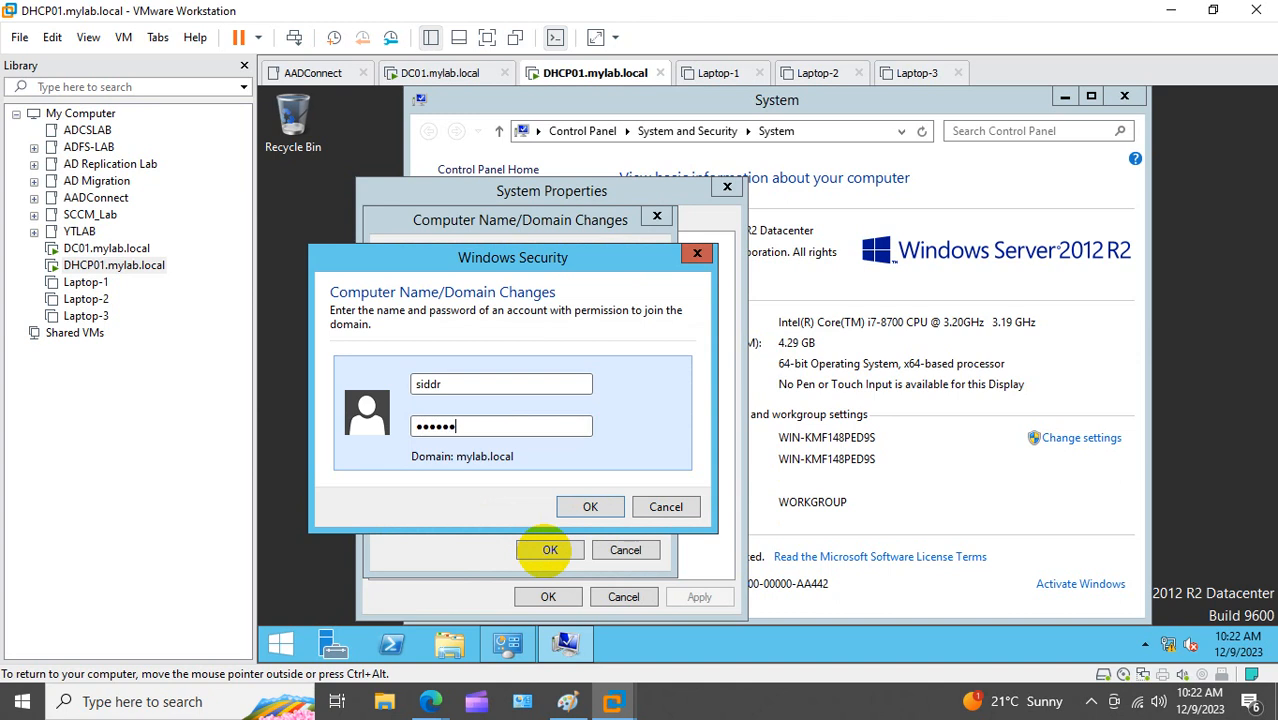
type("******")
left_click(598, 507)
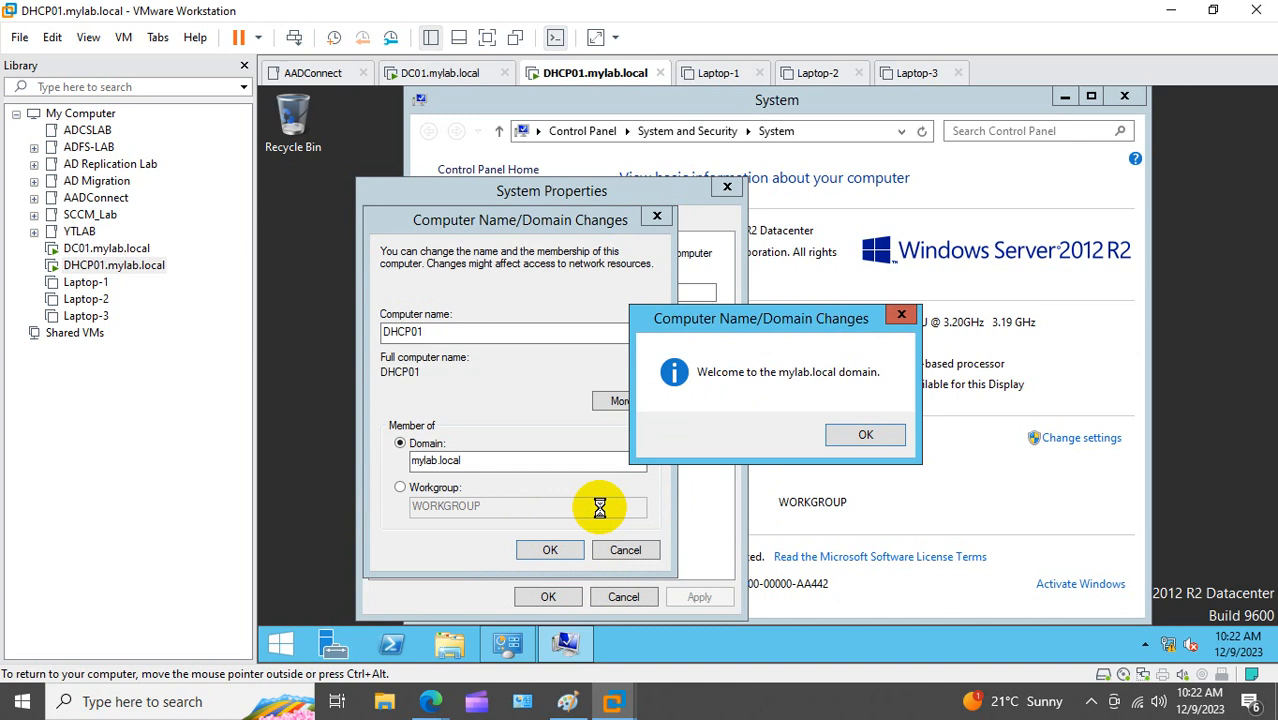
left_click(838, 436)
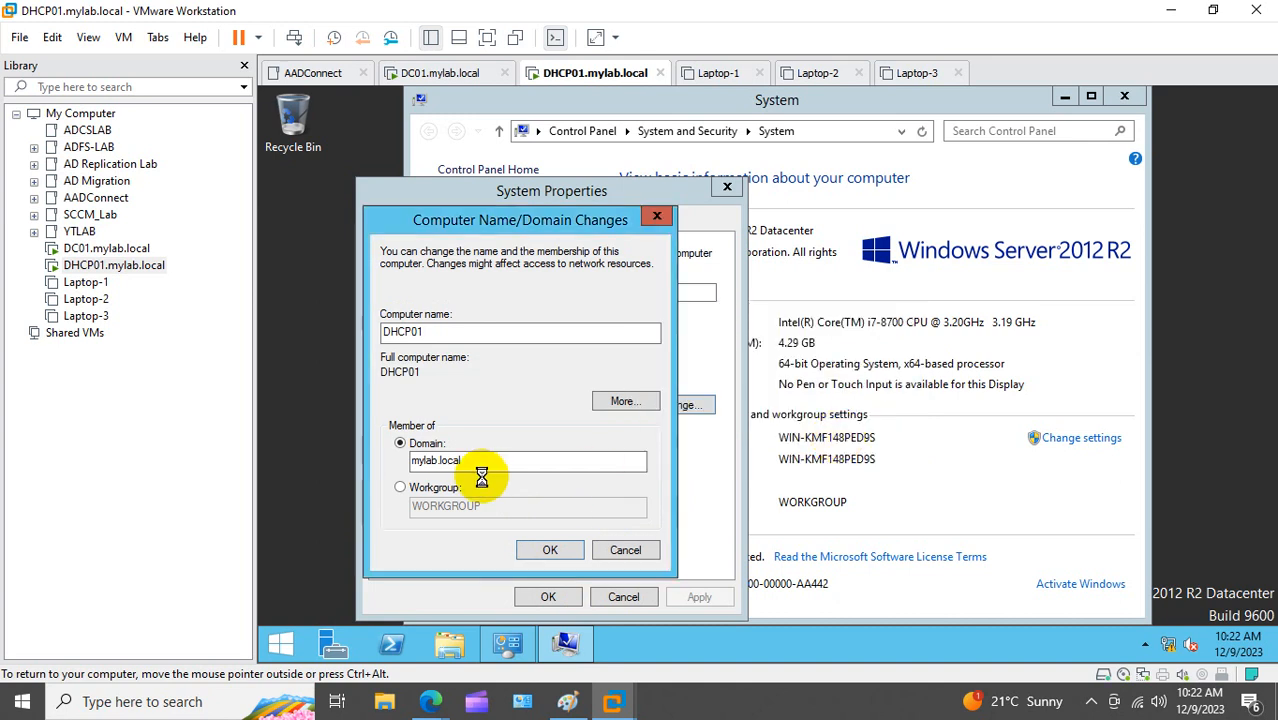
left_click(869, 385)
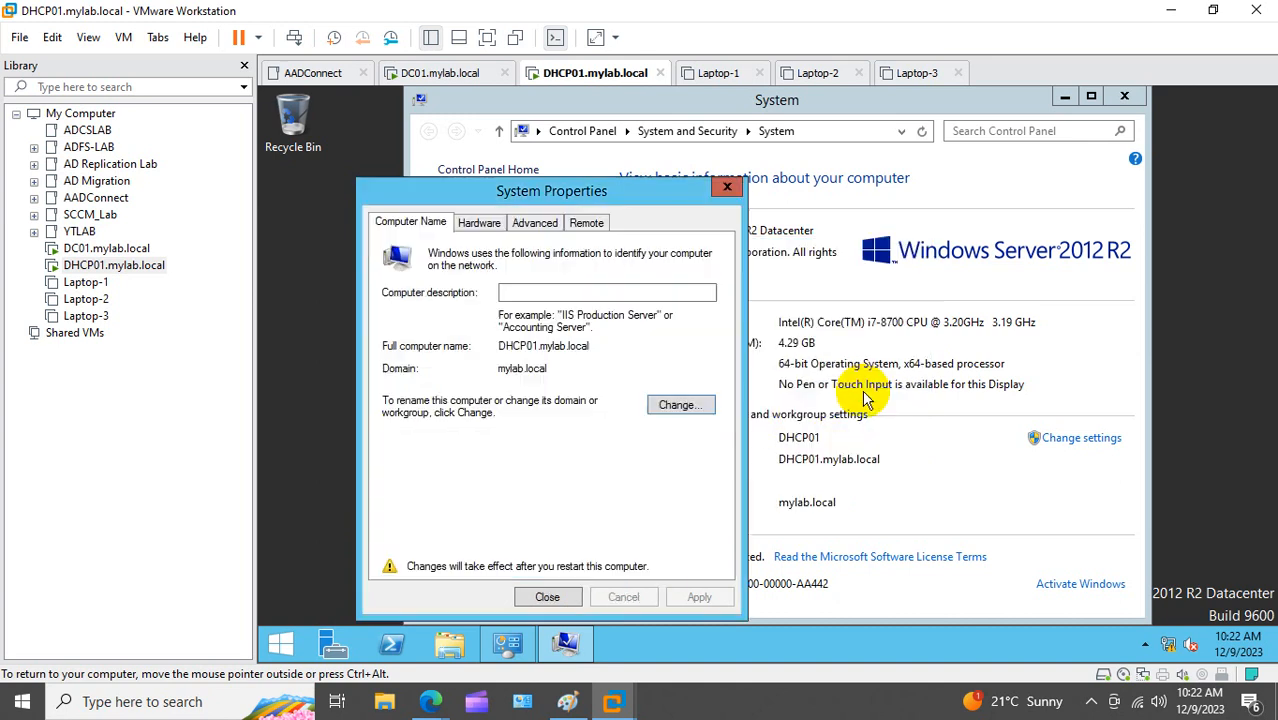
left_click(557, 598)
left_click(767, 378)
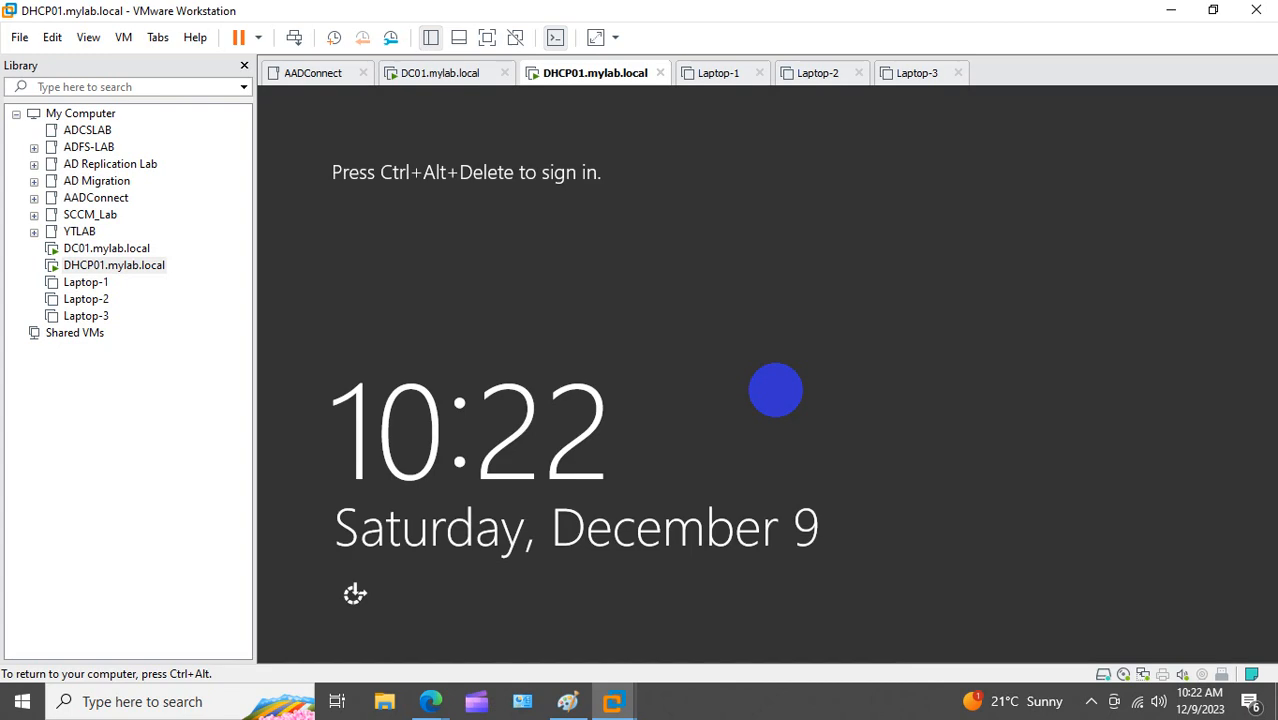
Step: Sign in to the restarted DHCP01 as Other user with the MYLAB domain account and password
right_click(87, 267)
left_click(128, 459)
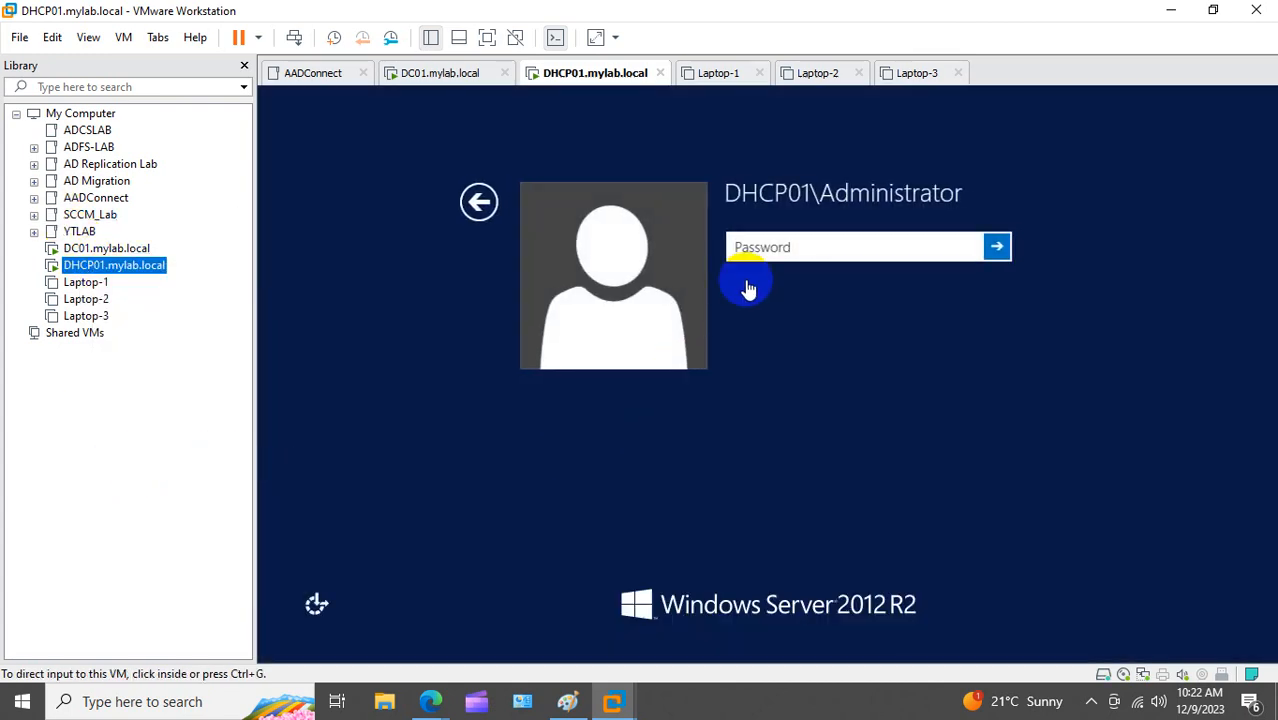
left_click(477, 202)
left_click(860, 288)
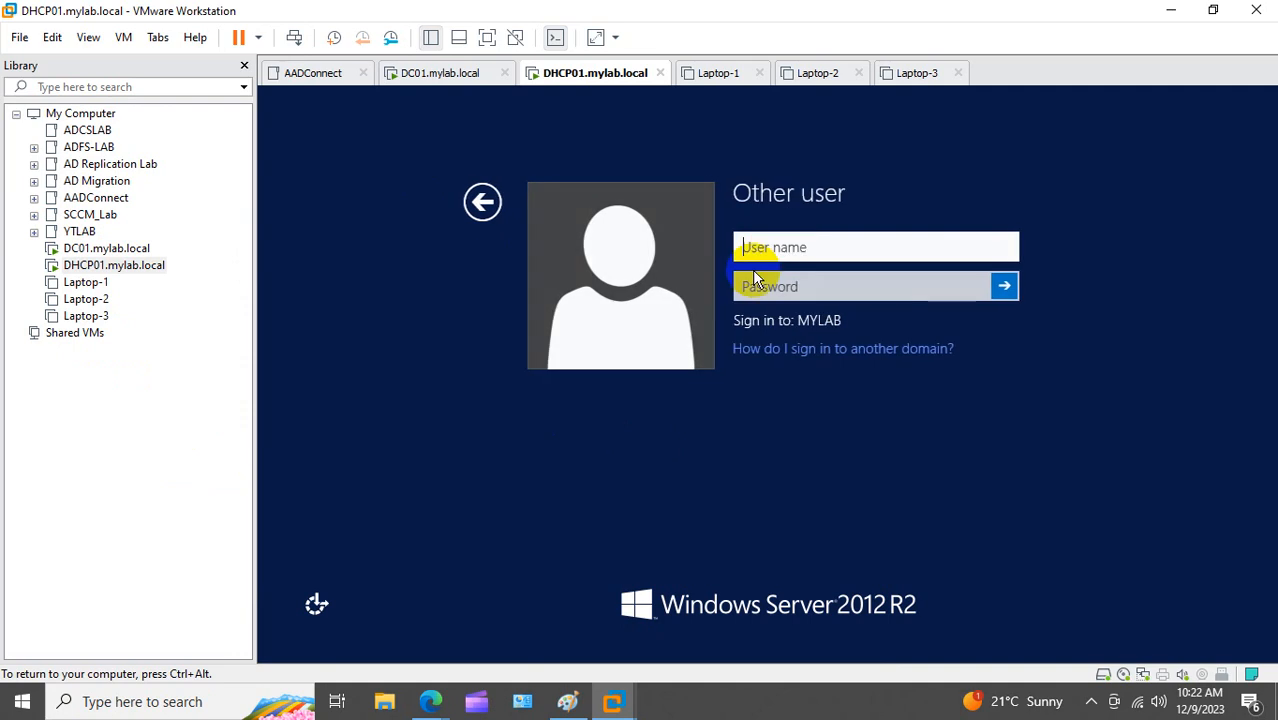
left_click(770, 242)
type("siddr")
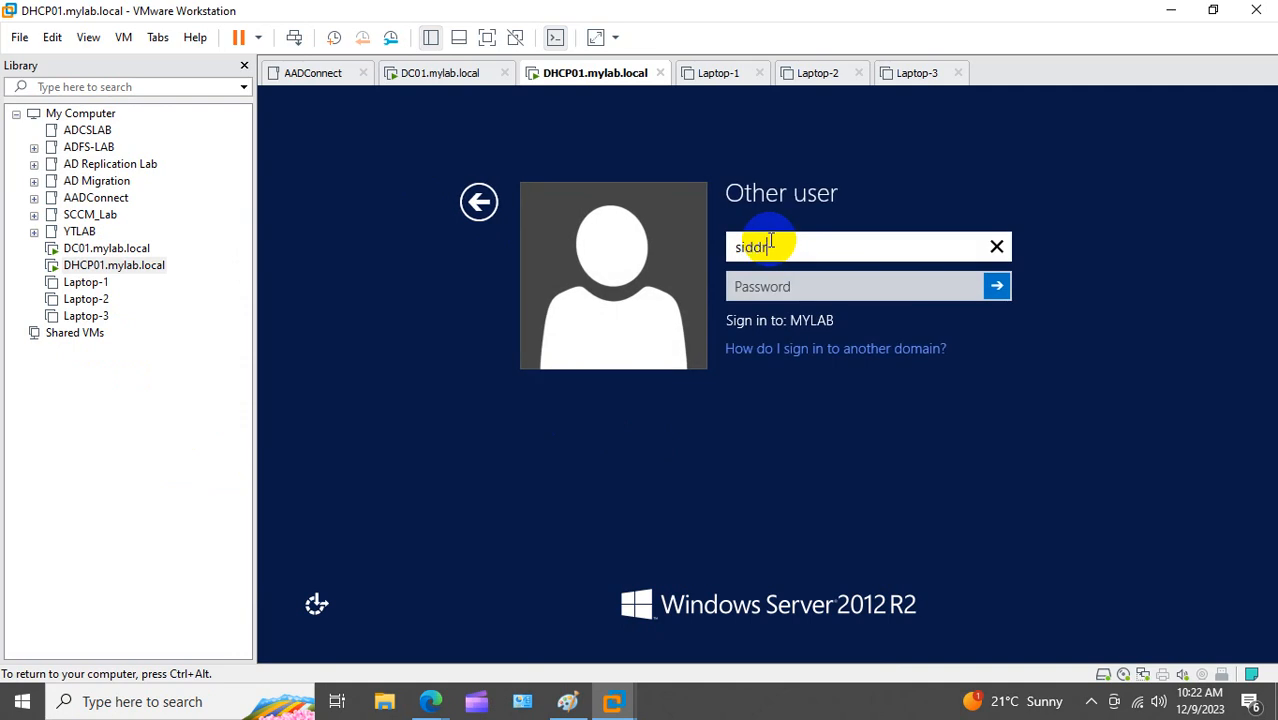
key("Tab")
type("********")
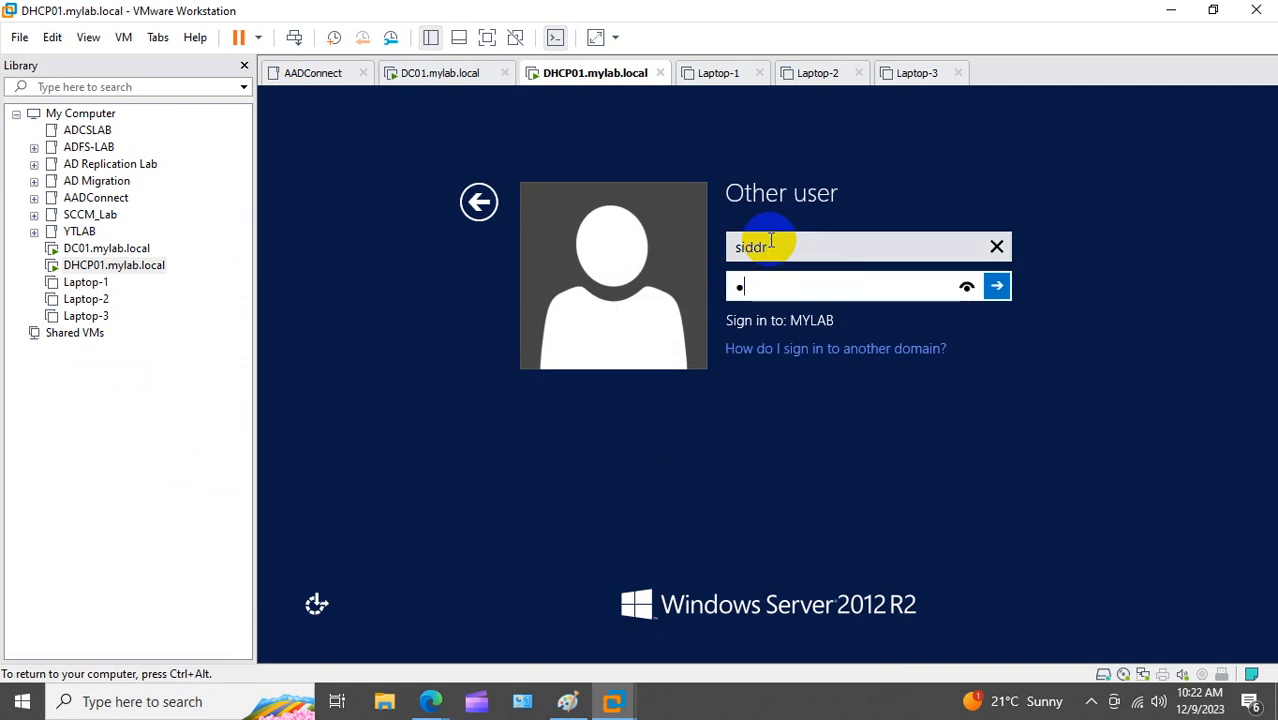
type("*****")
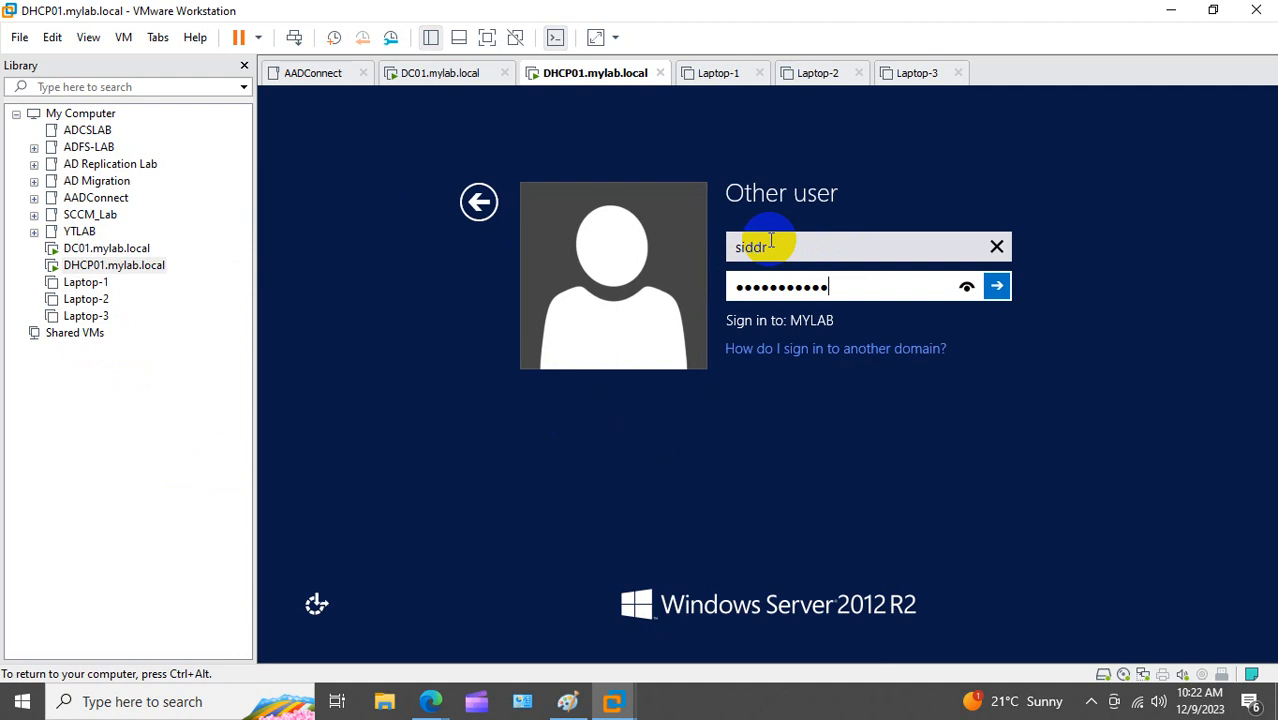
key("Return")
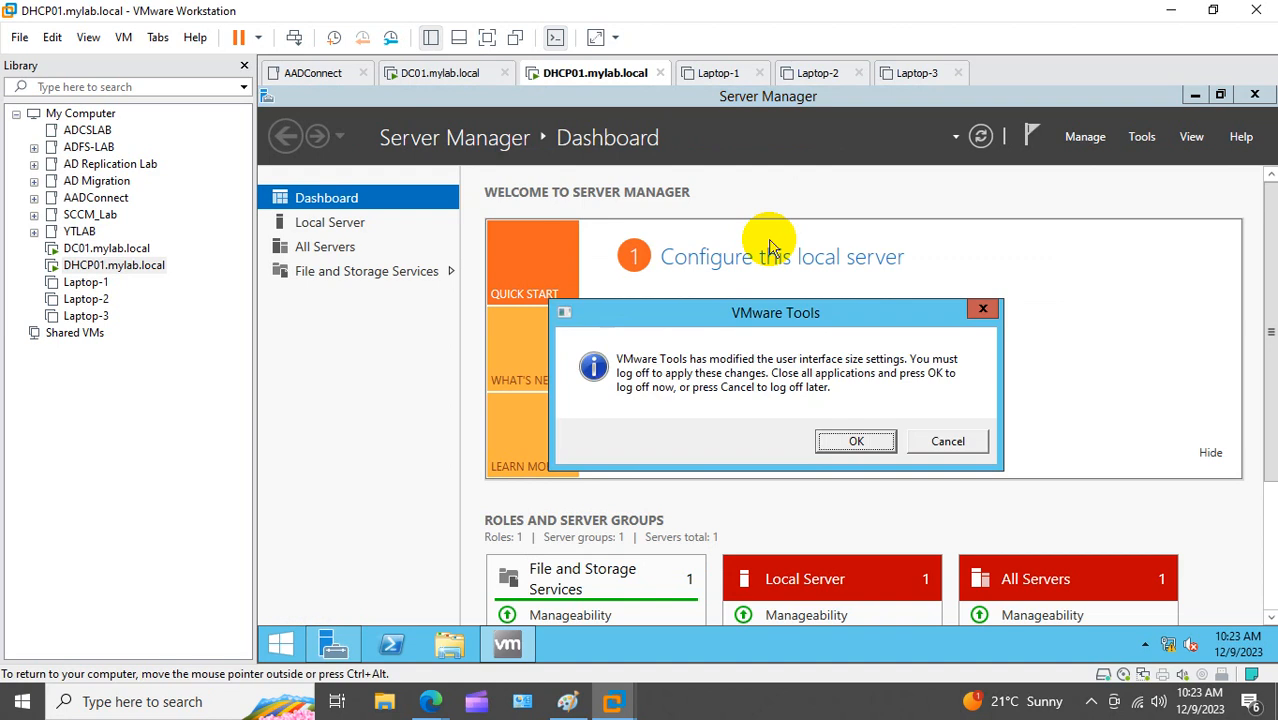
Step: Accept the VMware Tools log-off, then sign back in with the domain account's password
left_click(840, 441)
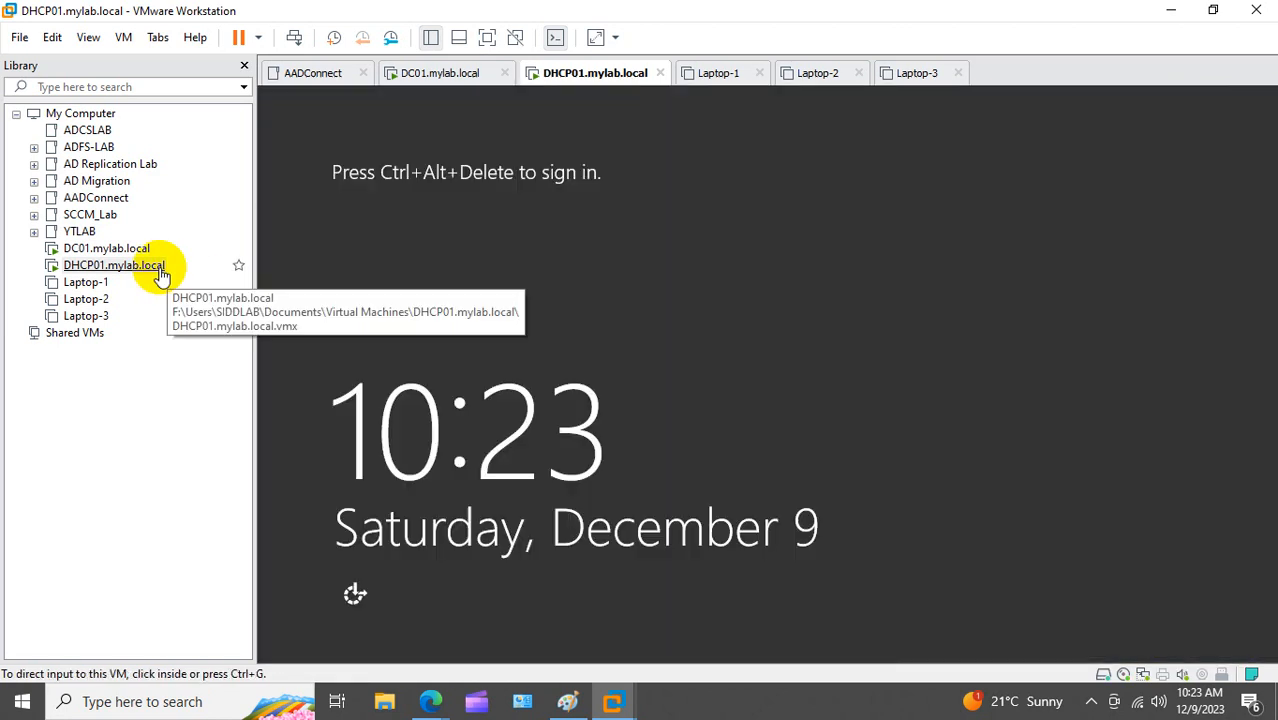
right_click(161, 271)
left_click(268, 461)
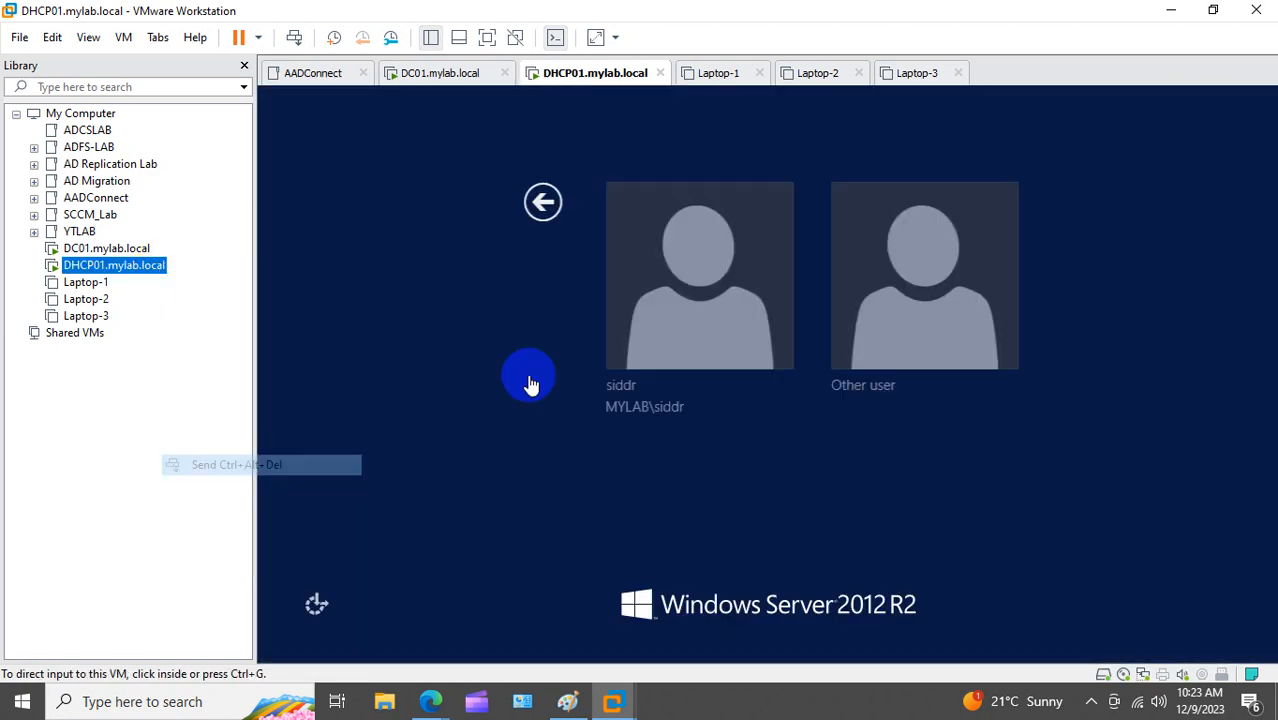
left_click(737, 301)
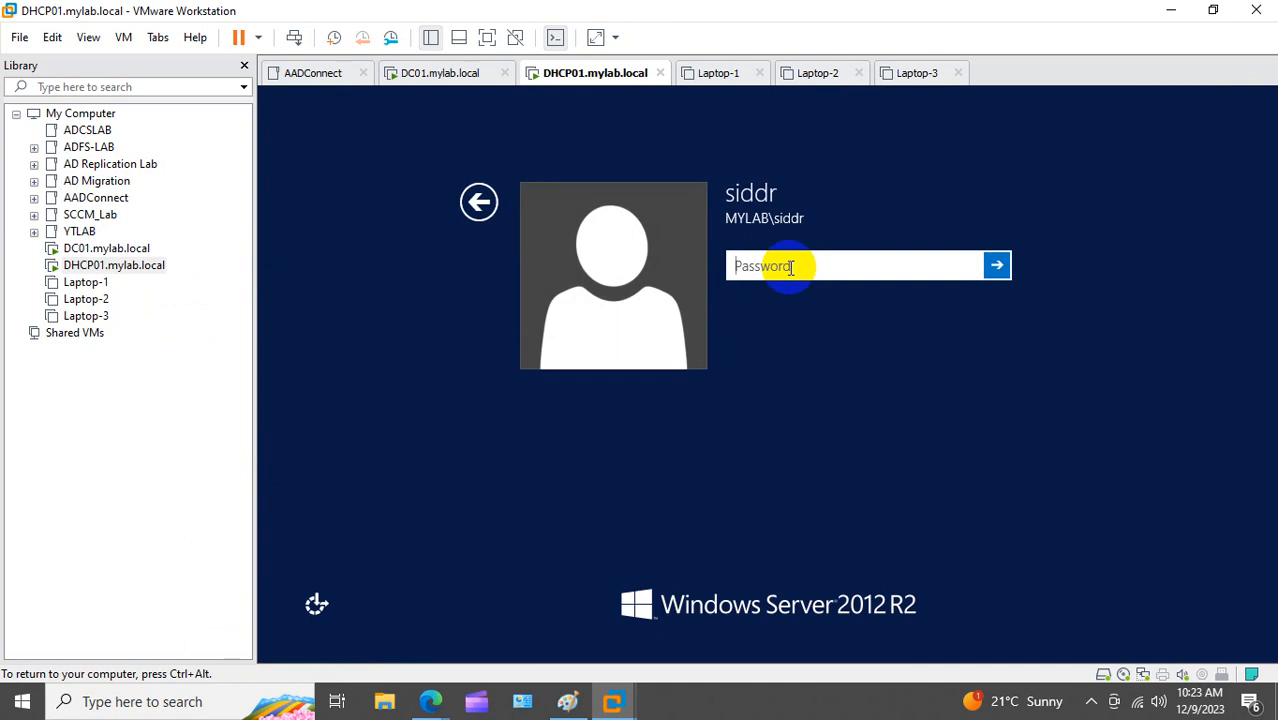
type("•••••••••••••")
key("Return")
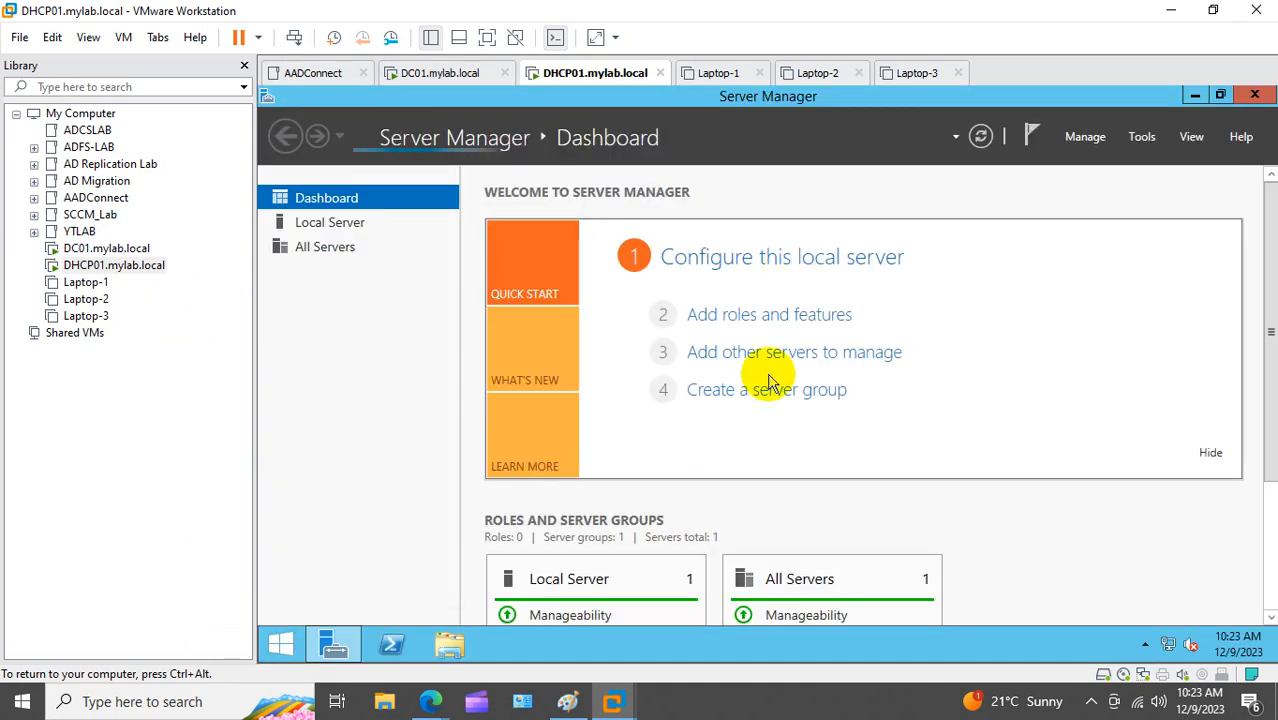
Step: In the Add Roles and Features wizard, select the DHCP Server role with its management tools
left_click(772, 316)
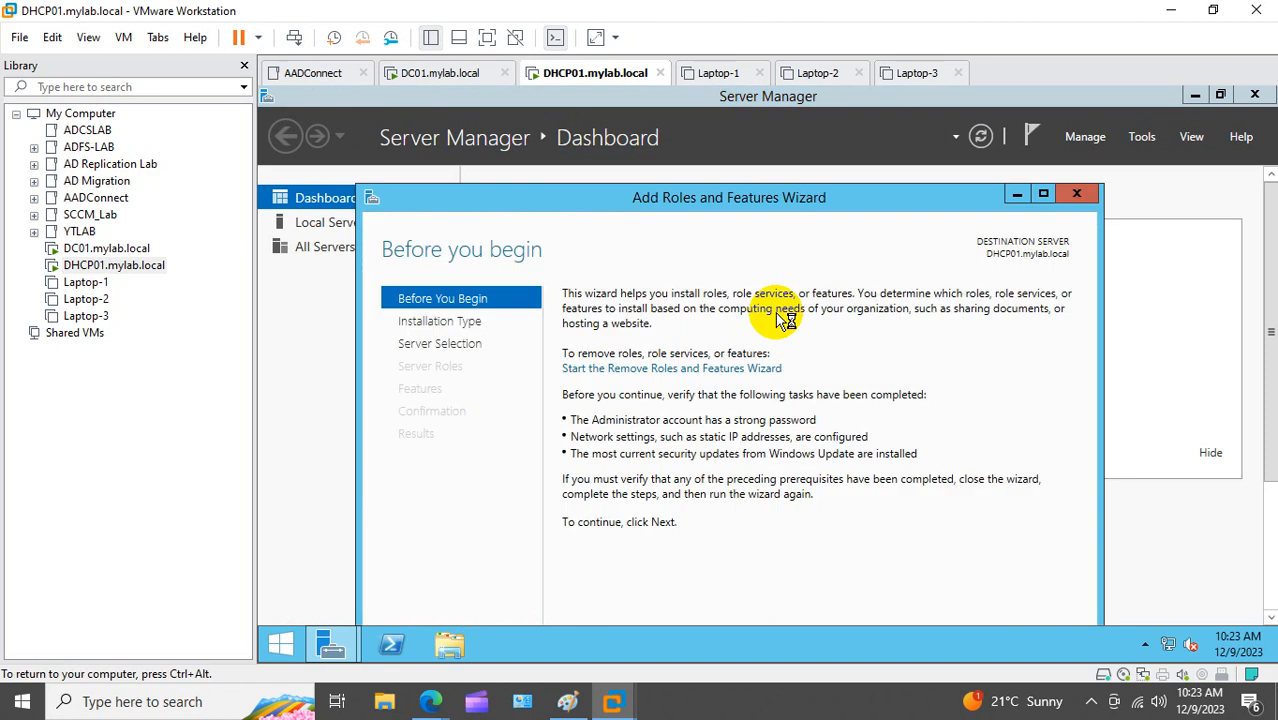
left_click(1043, 193)
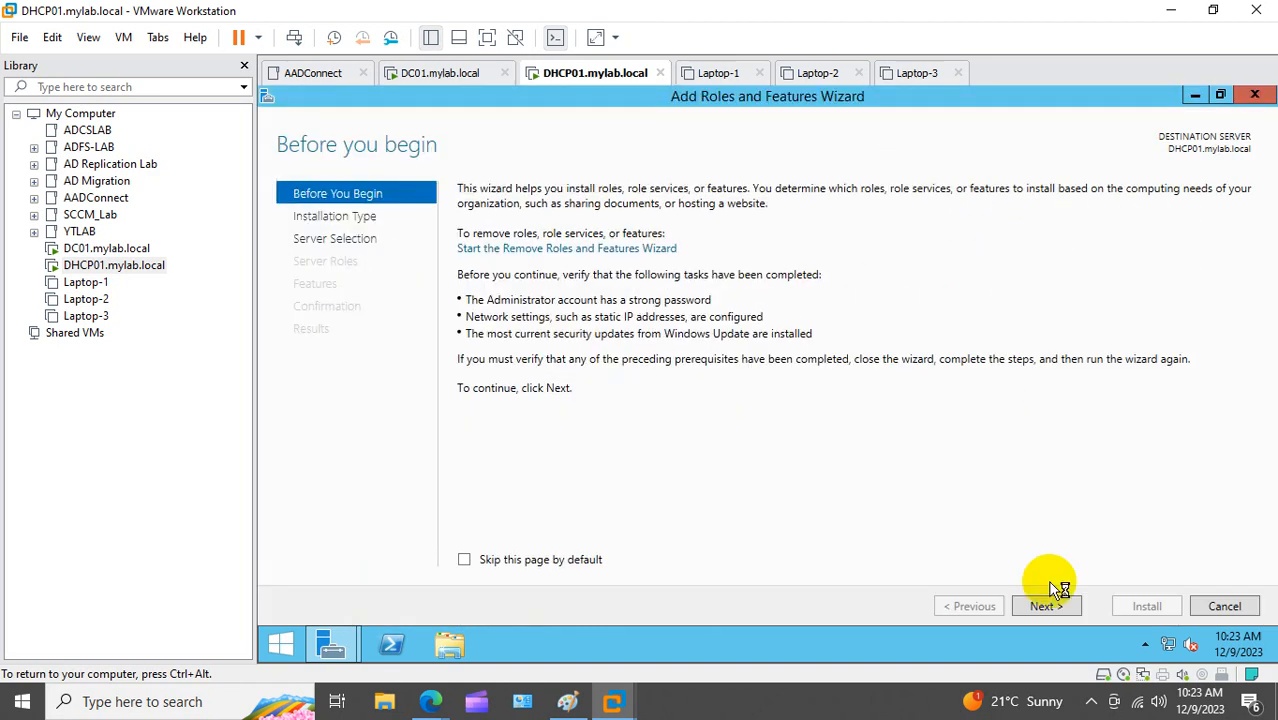
left_click(1048, 606)
left_click(1053, 609)
left_click(1053, 609)
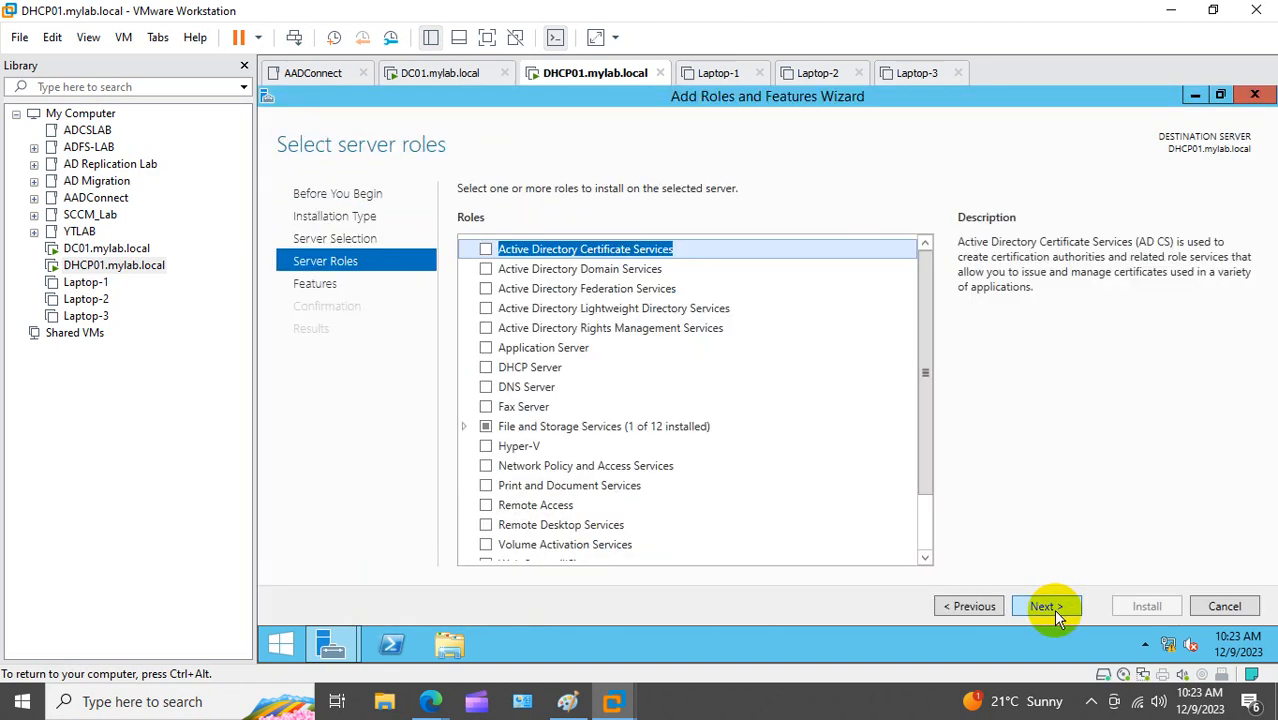
left_click(512, 367)
left_click(486, 367)
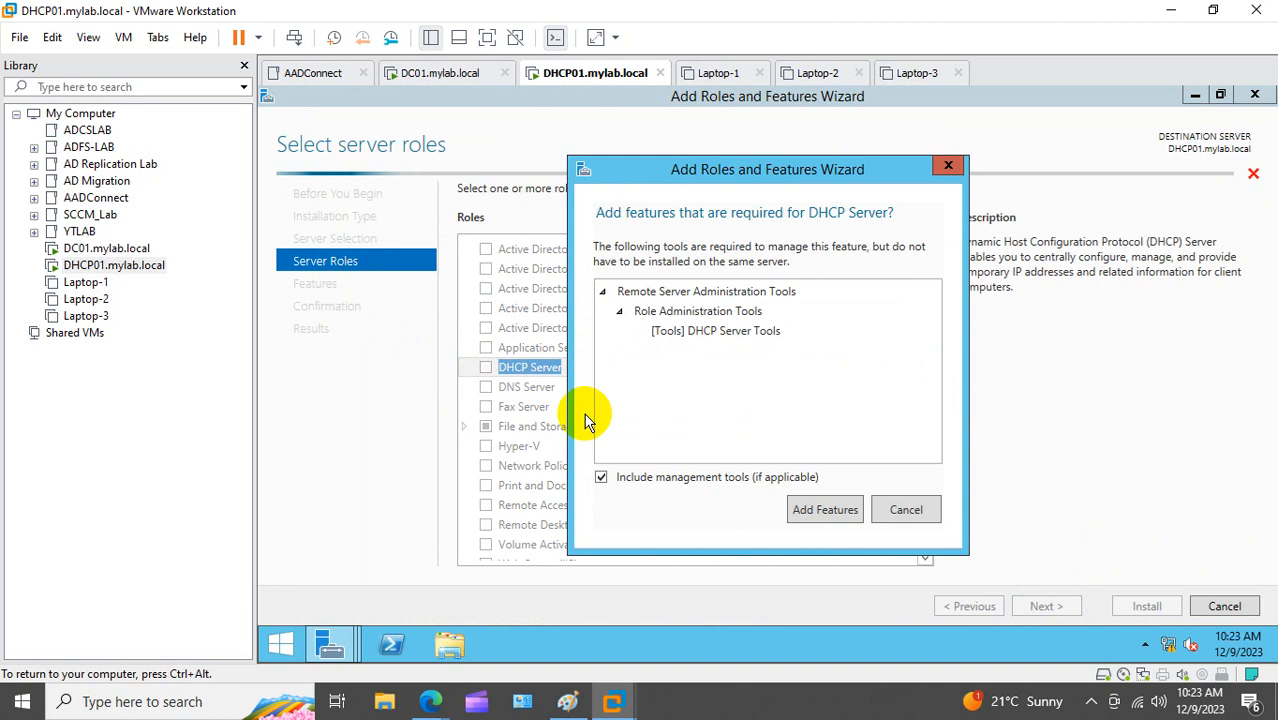
left_click(824, 510)
Step: Continue through the remaining pages, install the DHCP Server role, and close the wizard
left_click(1046, 606)
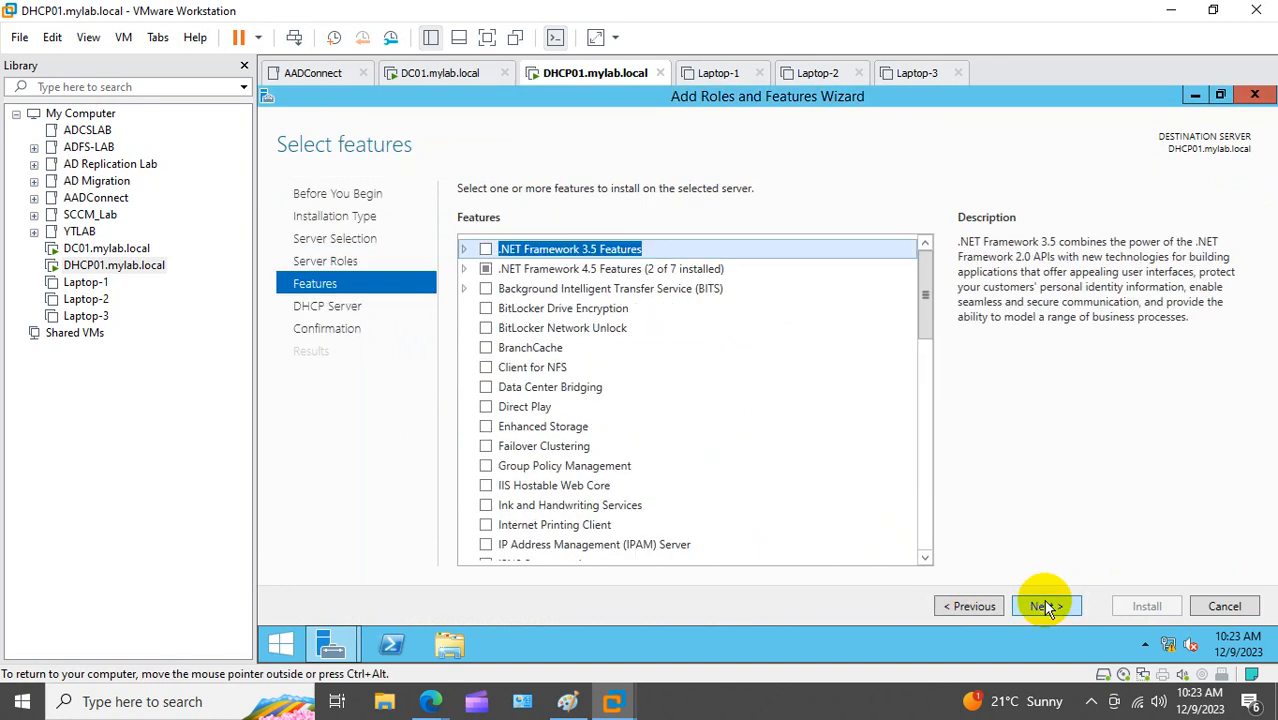
left_click(1046, 606)
left_click(1043, 606)
left_click(1140, 606)
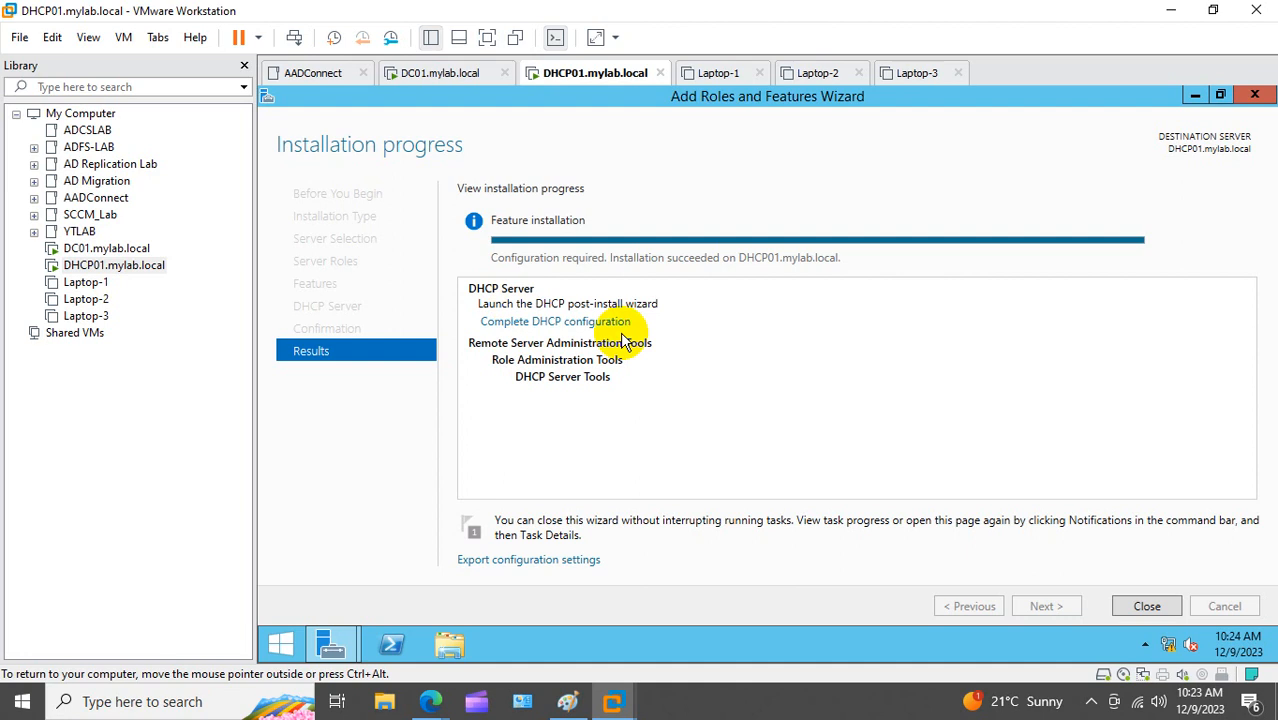
left_click(1145, 604)
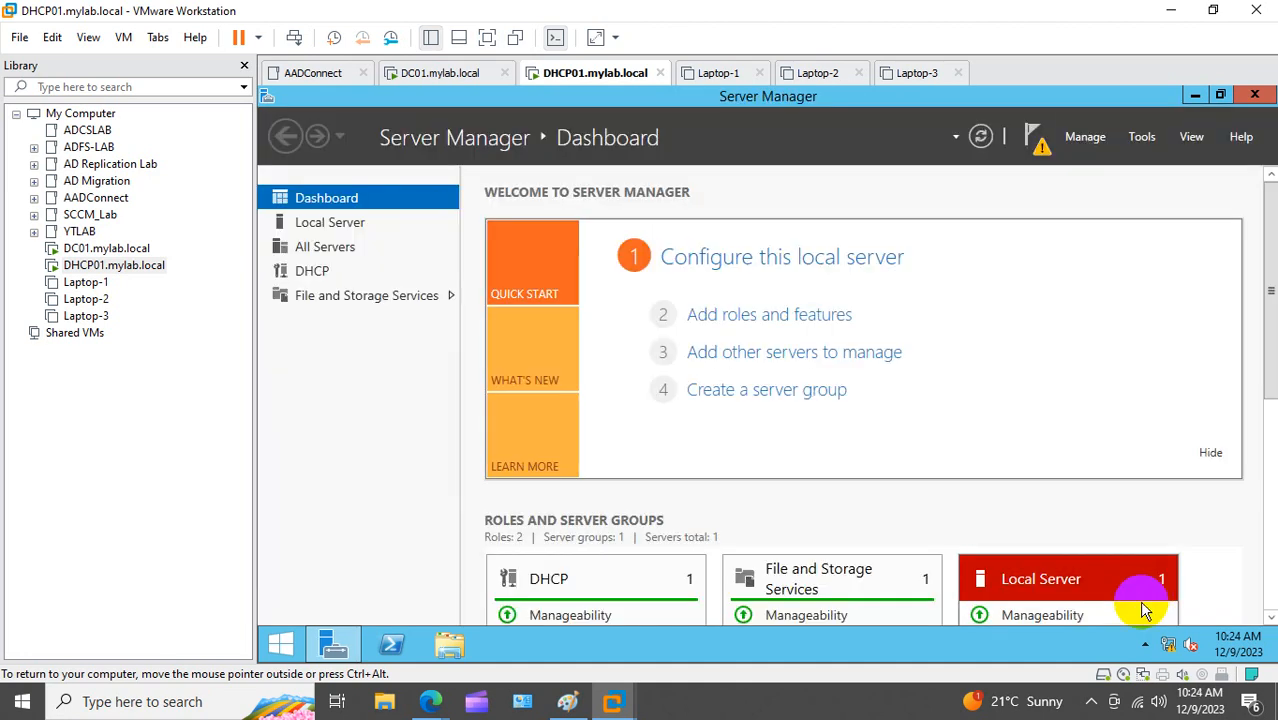
Step: Launch dhcpmgmt.msc from the Run prompt and maximize the DHCP console
right_click(288, 645)
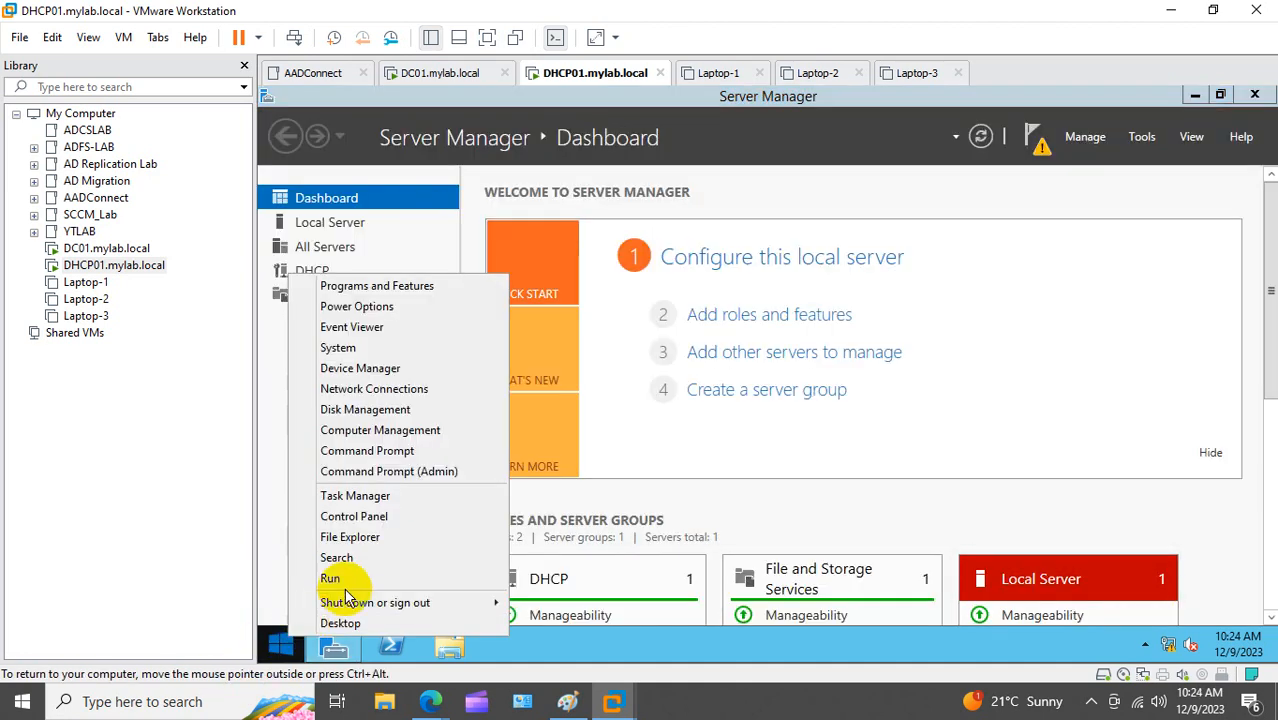
left_click(345, 576)
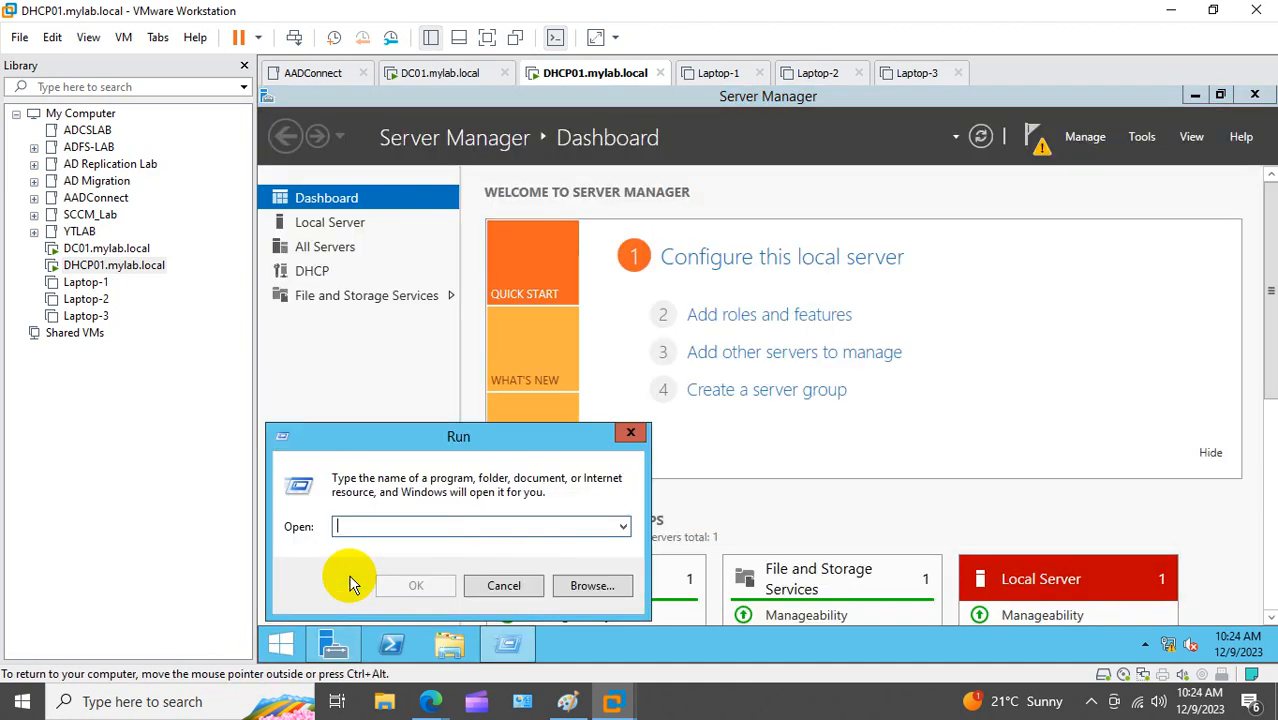
type("dhcpmgm")
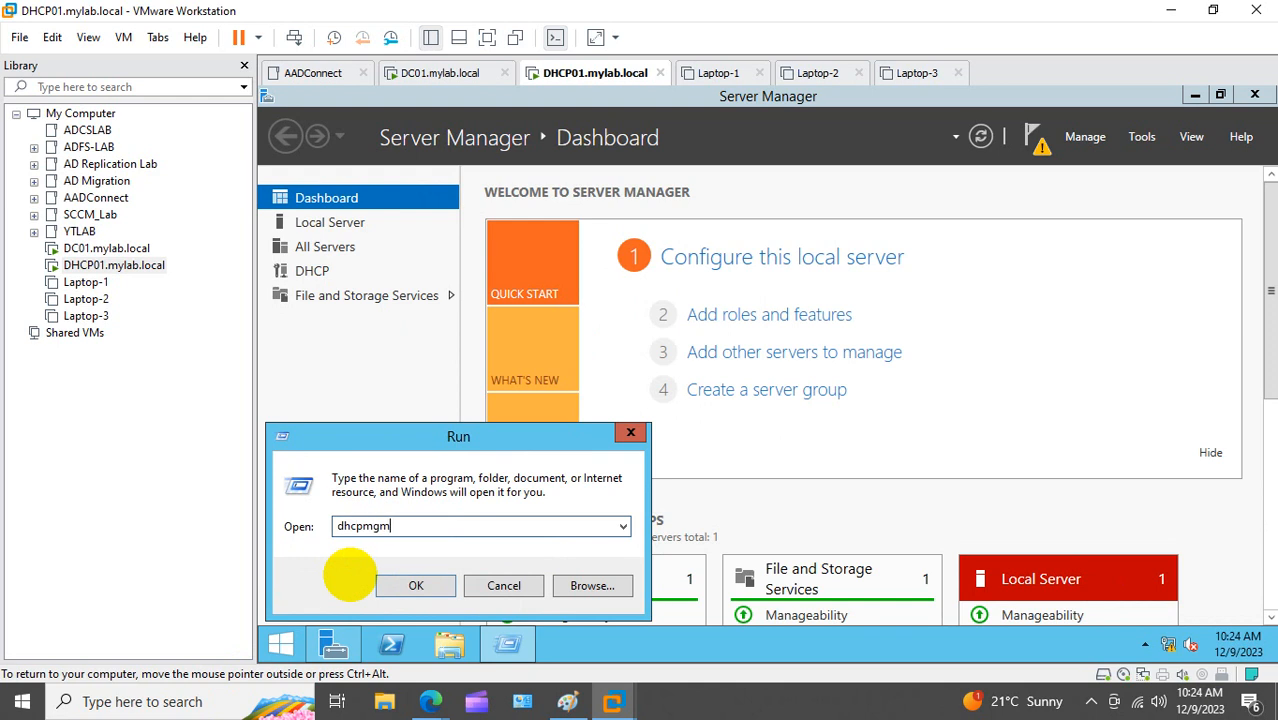
type("t.msc")
key("Return")
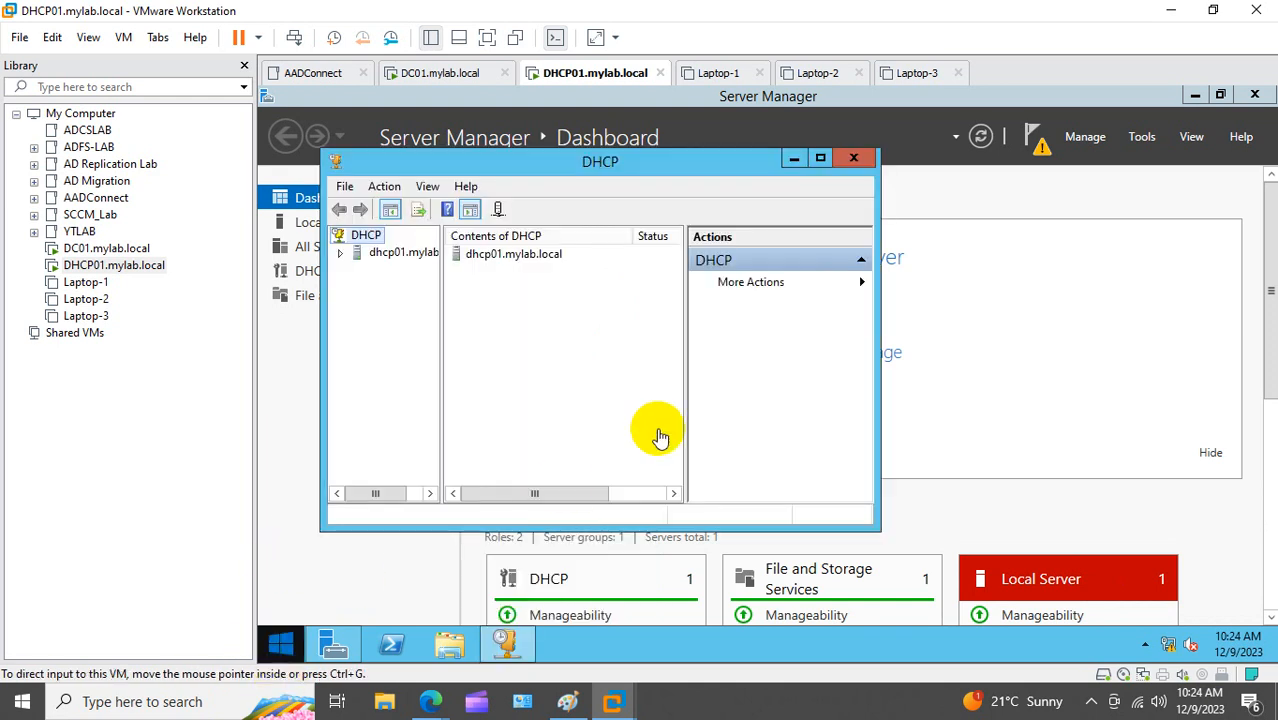
left_click(820, 158)
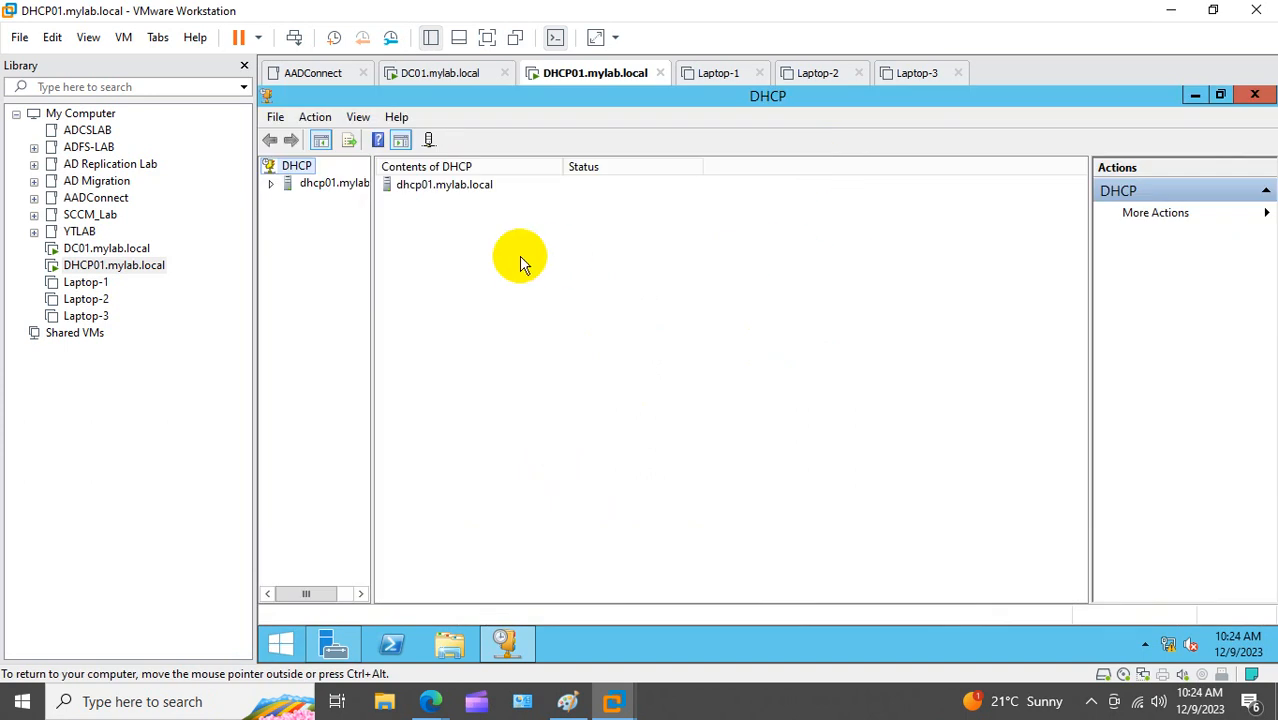
left_click_drag(372, 262, 577, 300)
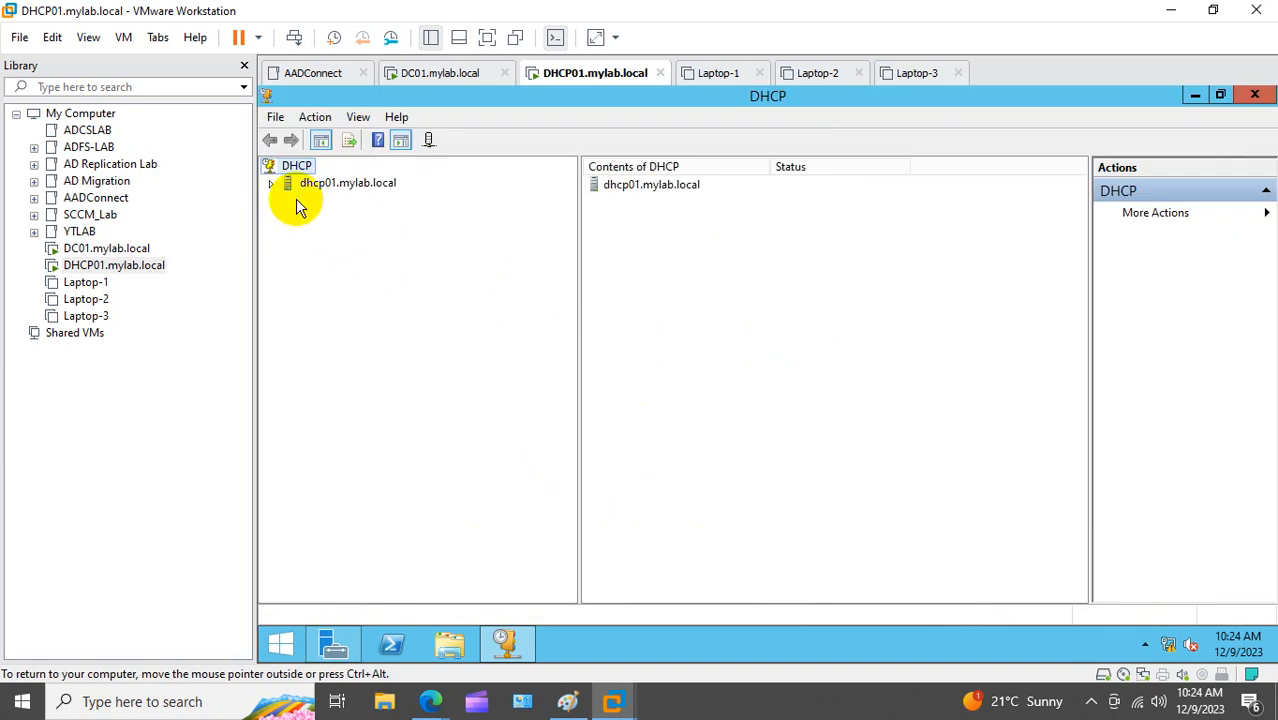
Step: Authorize the dhcp01.mylab.local server and expand its IPv4 branch
left_click(272, 184)
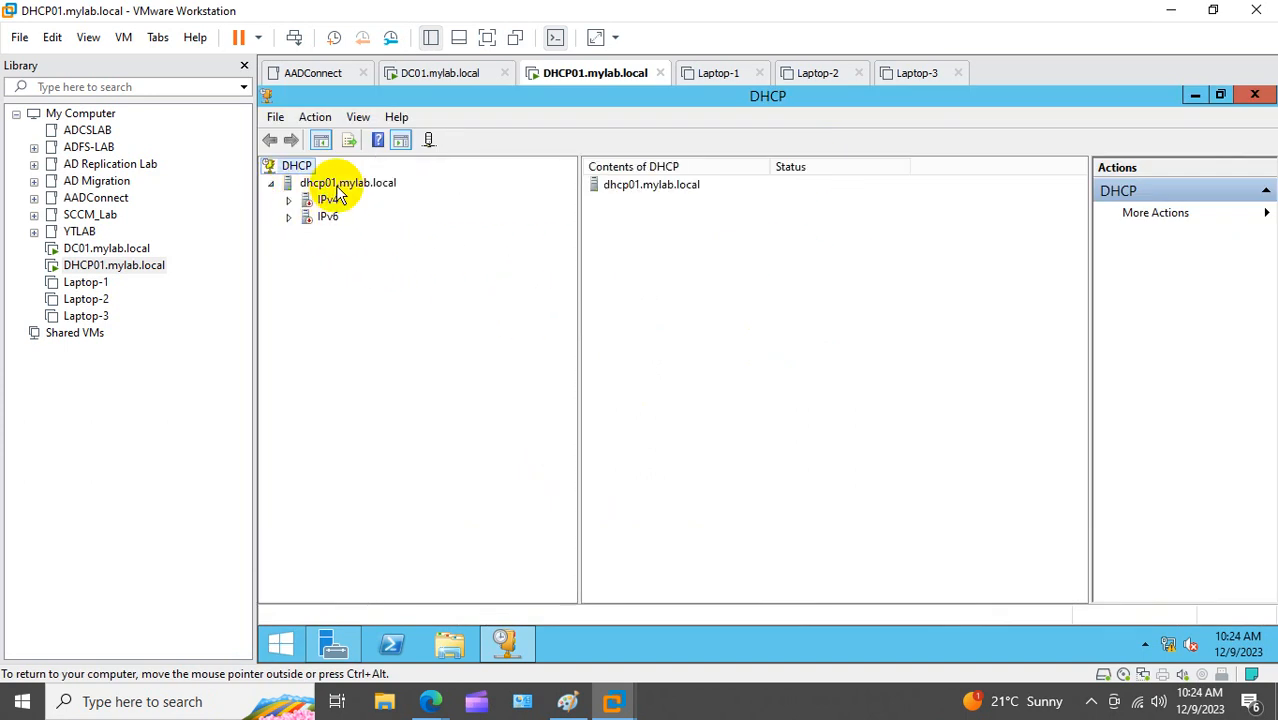
right_click(337, 195)
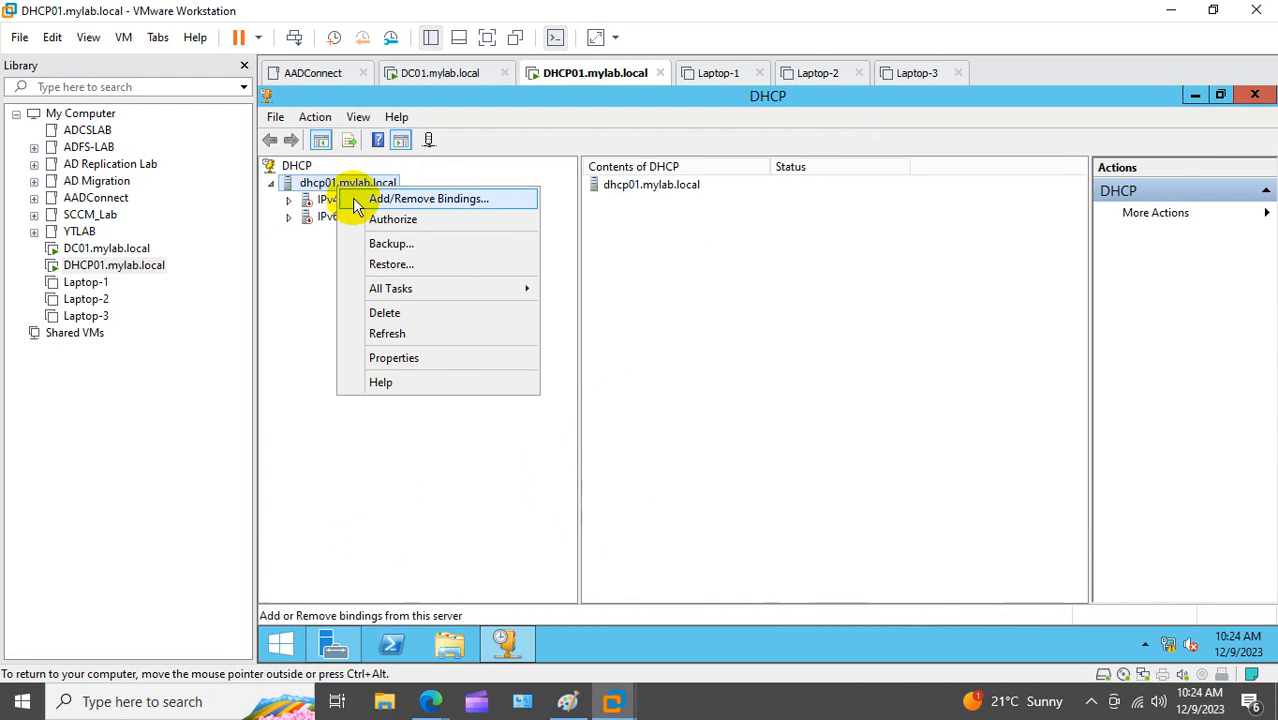
left_click(403, 222)
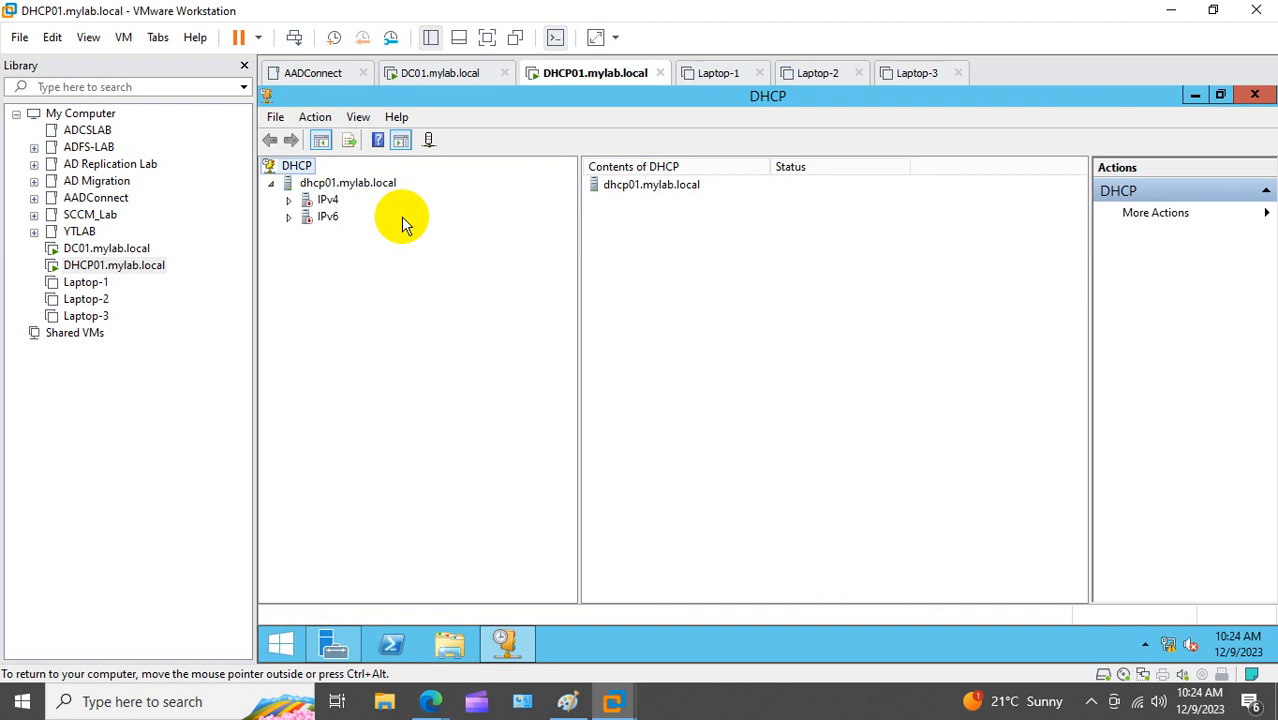
left_click(322, 183)
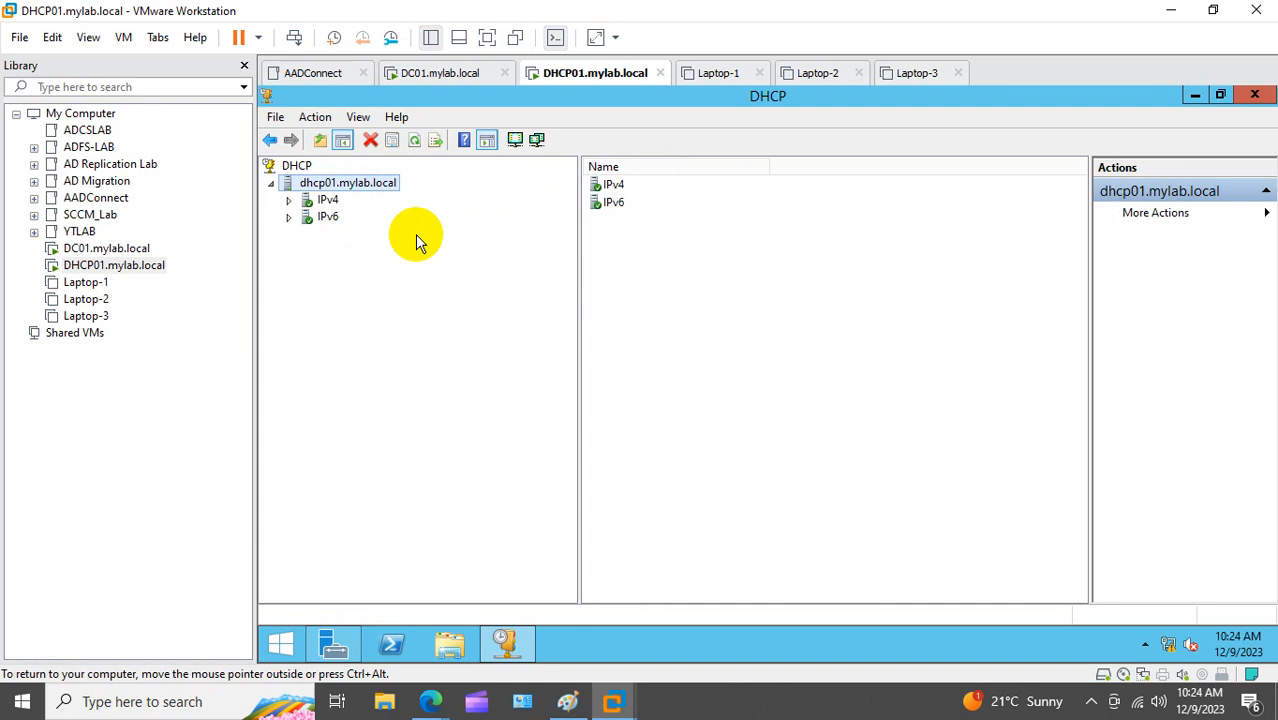
left_click(289, 200)
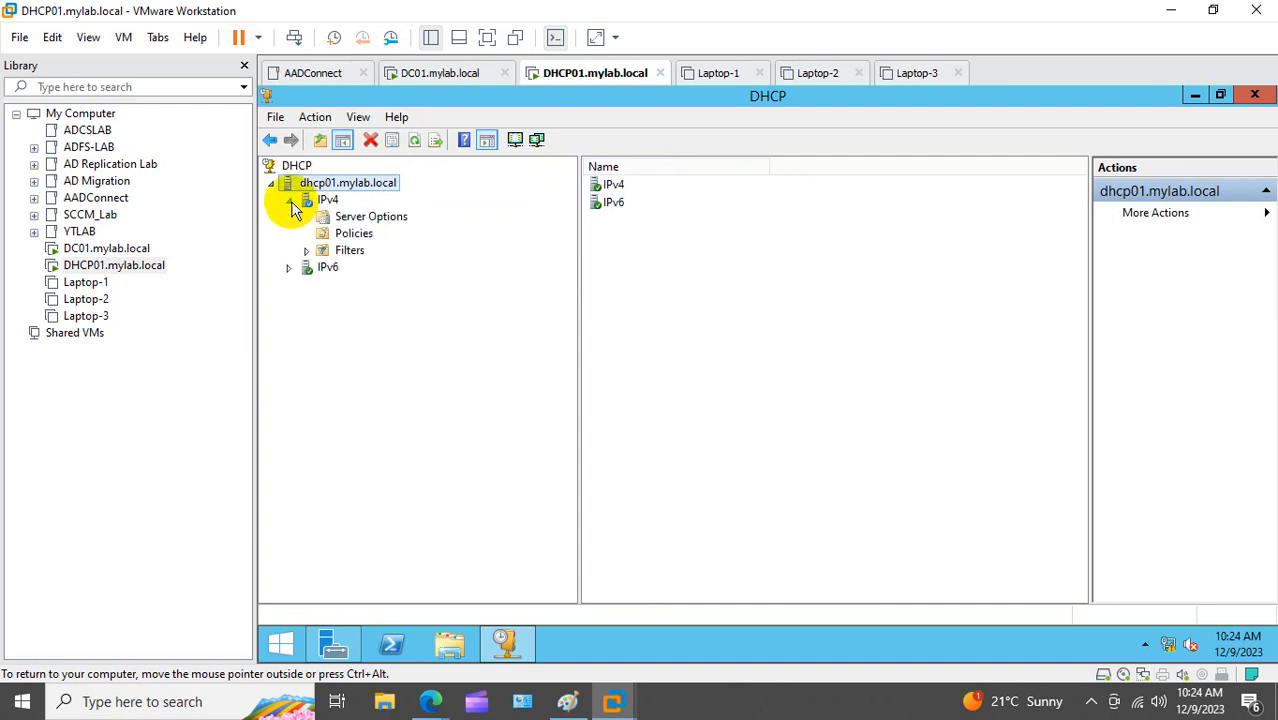
right_click(330, 203)
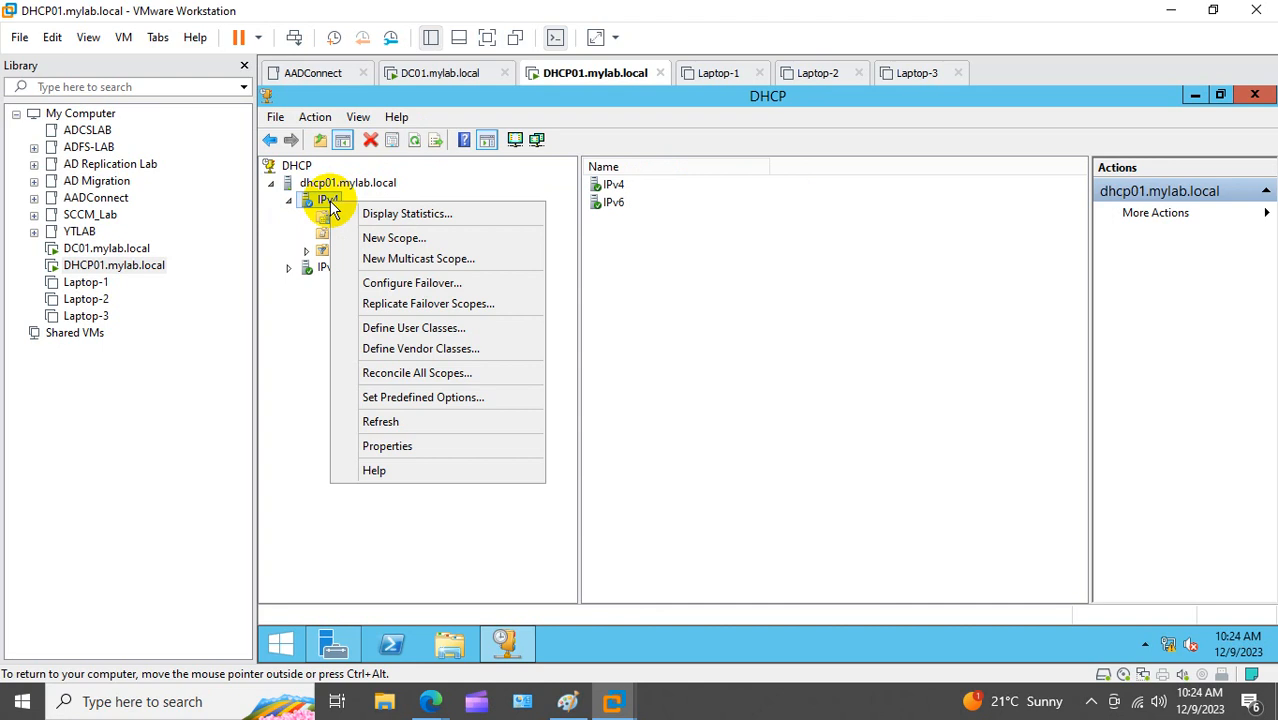
Step: Start a new IPv4 scope named Scope-1 with range 10.10.10.14–10.10.10.17
left_click(372, 238)
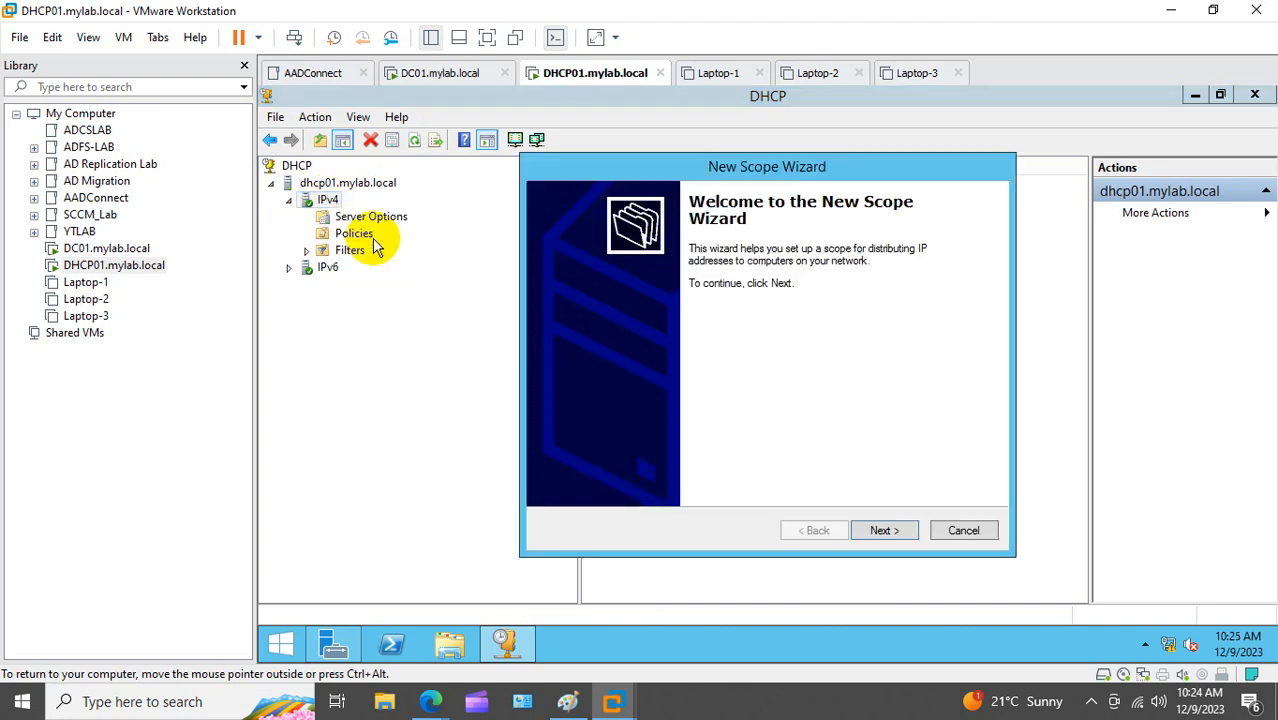
left_click(878, 530)
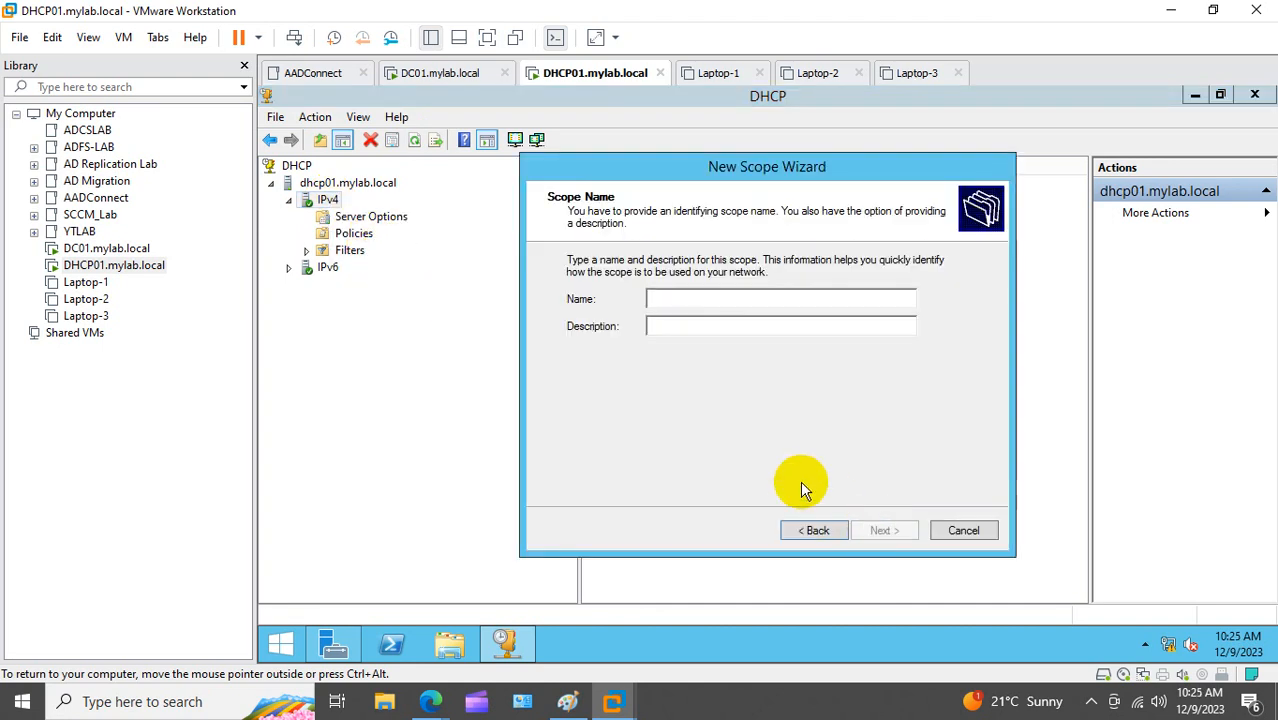
type("Scope-1")
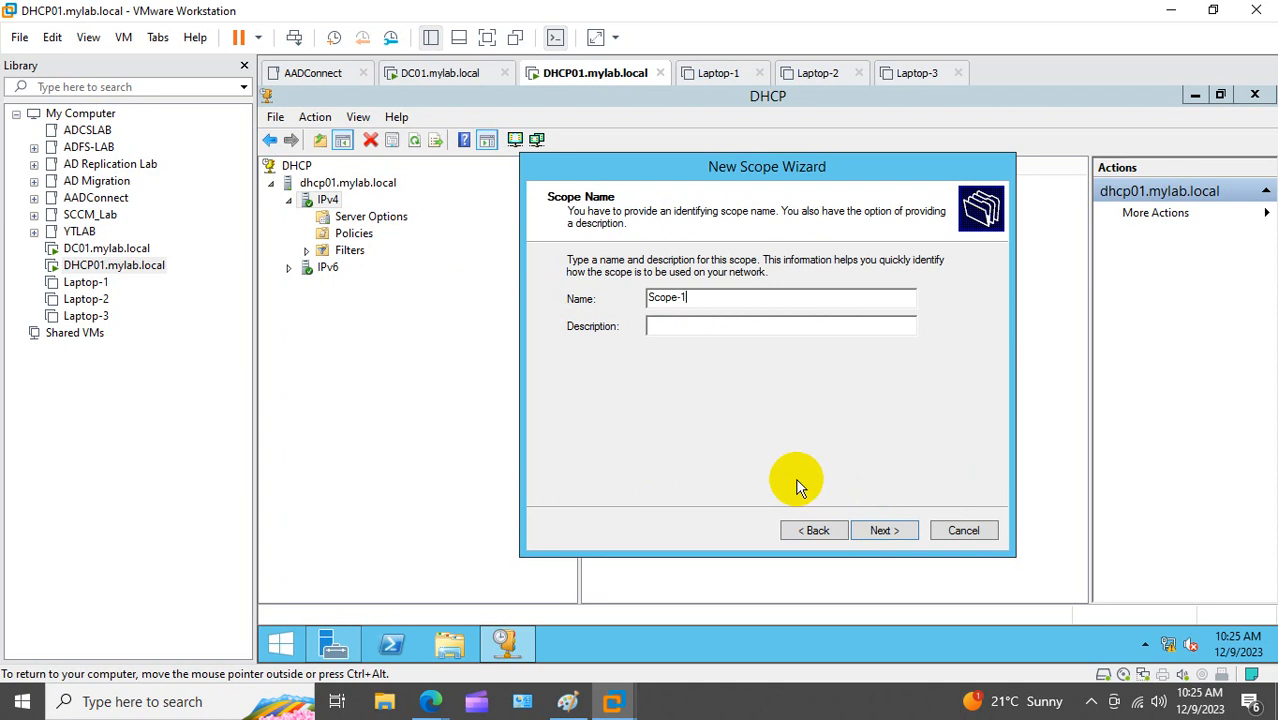
left_click(884, 530)
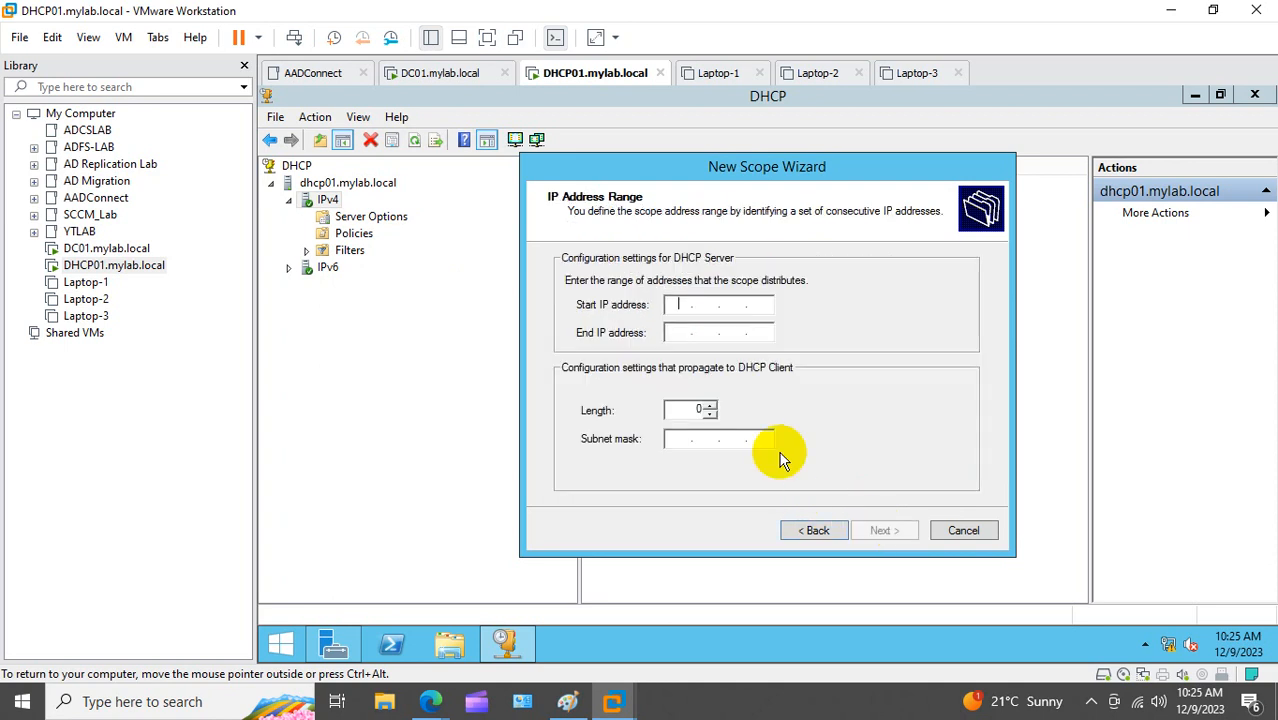
type("10.10.10.14")
key("Tab")
type("10 . 10 . 10 . ")
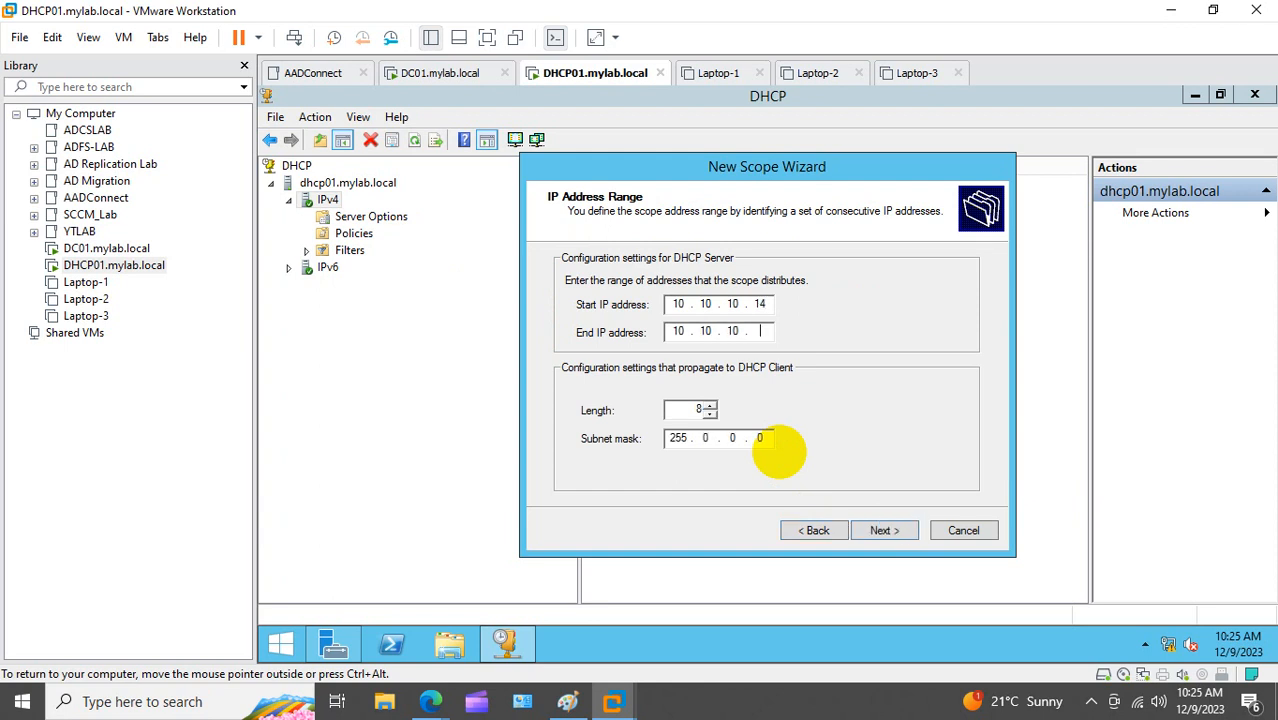
type("17")
left_click(882, 530)
Step: Exclude 10.10.10.14–10.10.10.16, keep the remaining defaults and finish creating Scope-1
left_click(596, 316)
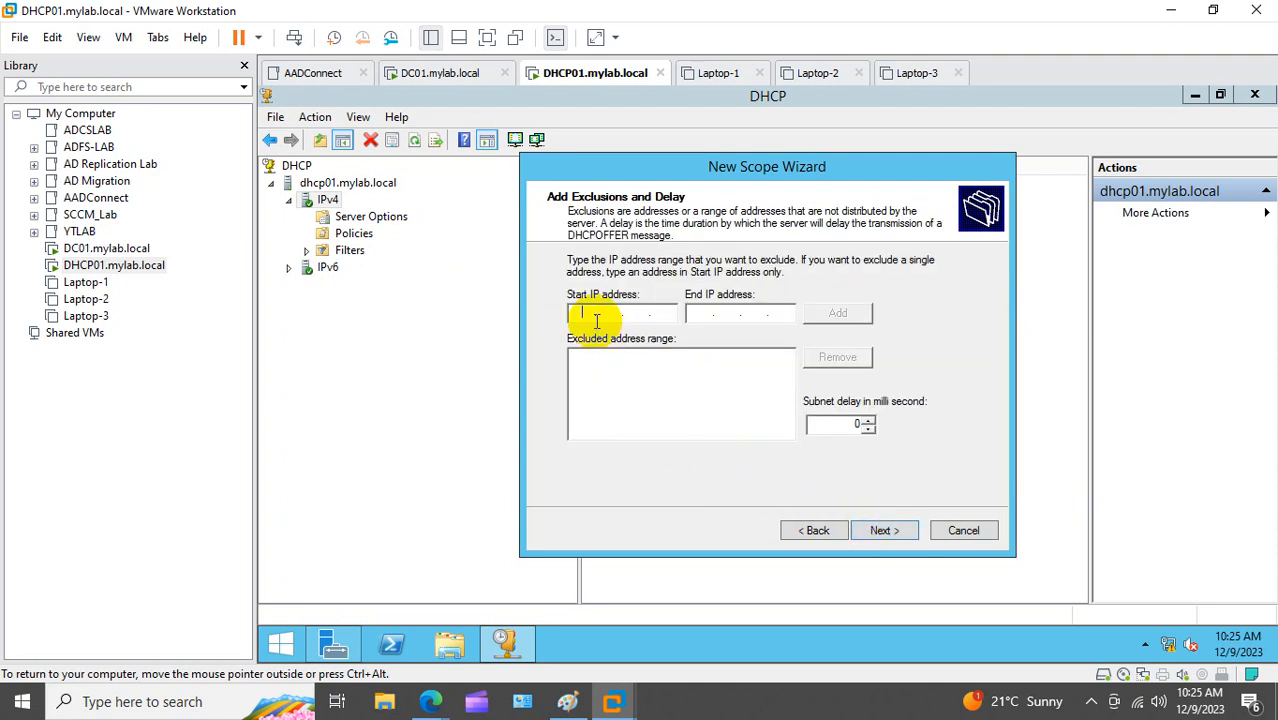
type("10.10.10.14")
key("Tab")
type("10.10.10.")
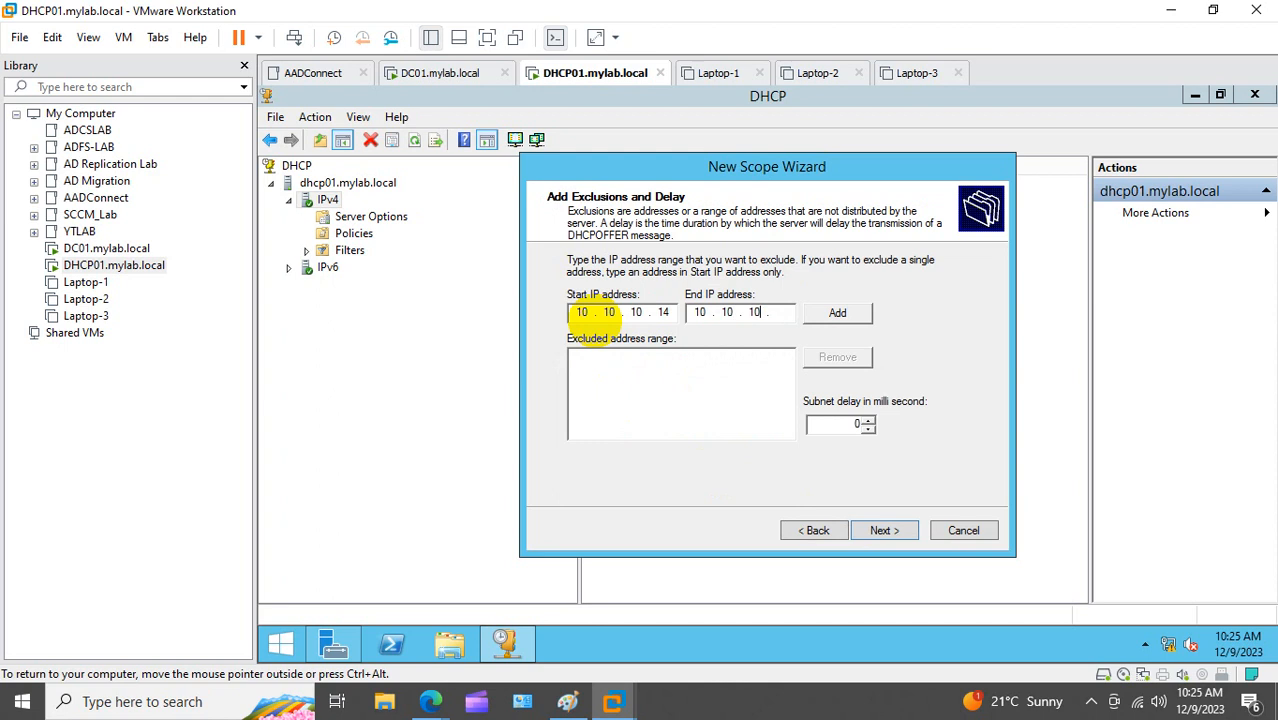
type("16")
left_click(830, 318)
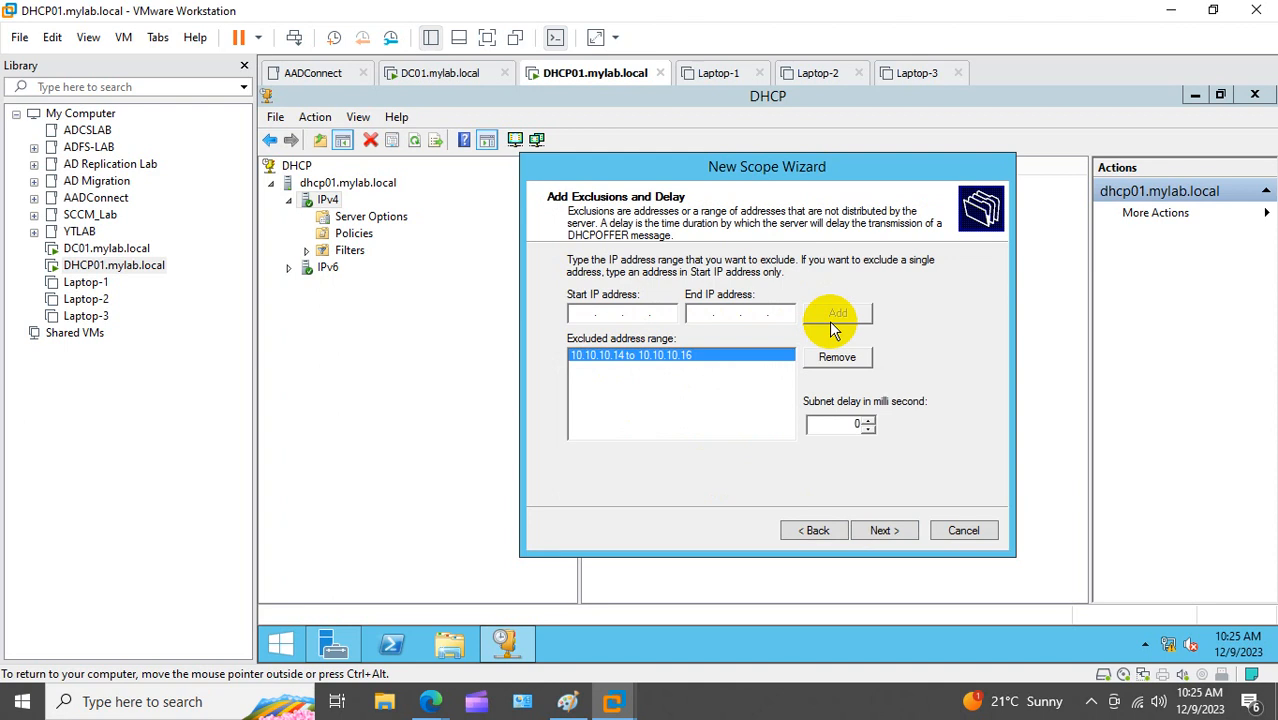
left_click(881, 528)
left_click(880, 530)
left_click(880, 530)
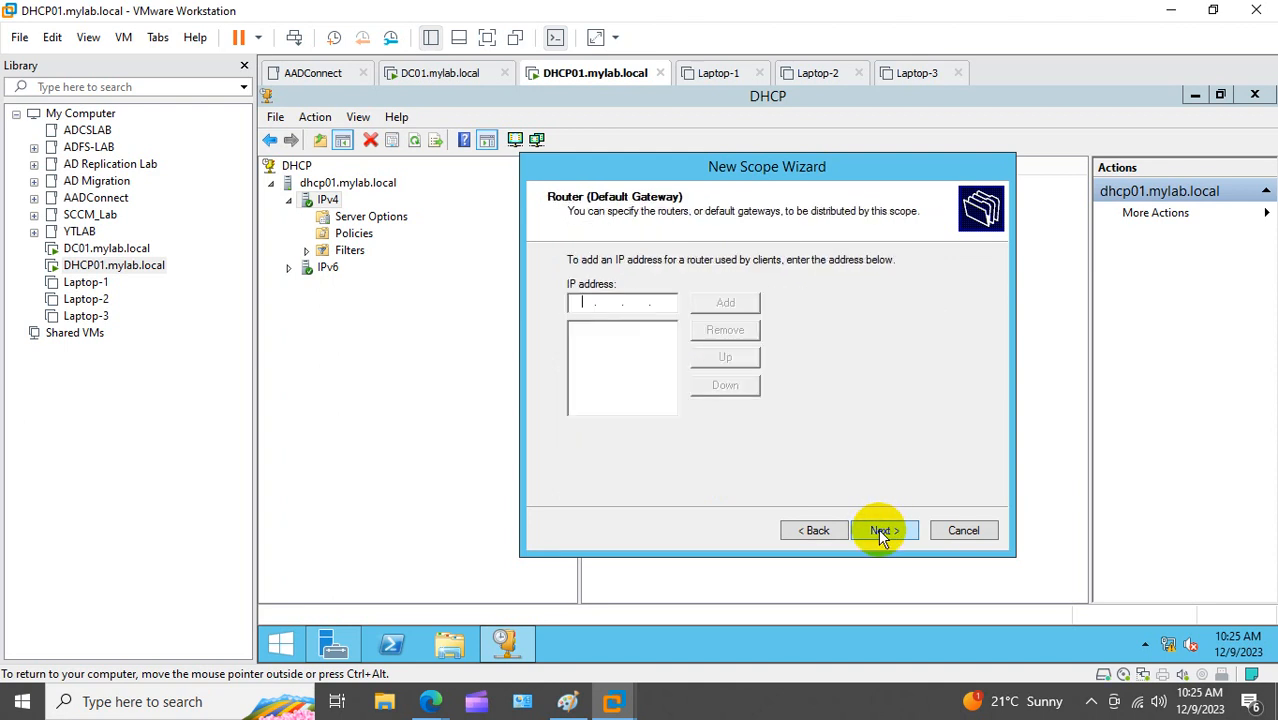
left_click(880, 530)
left_click(880, 530)
left_click(880, 530)
left_click(880, 530)
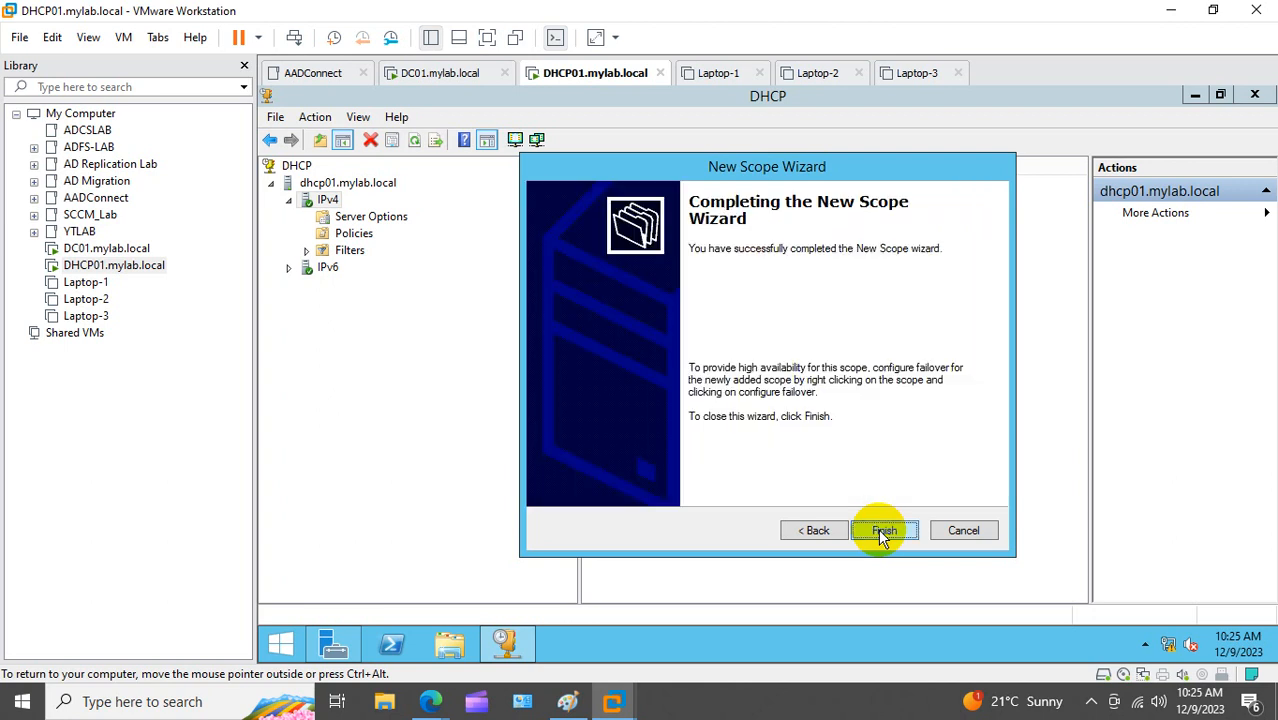
left_click(880, 530)
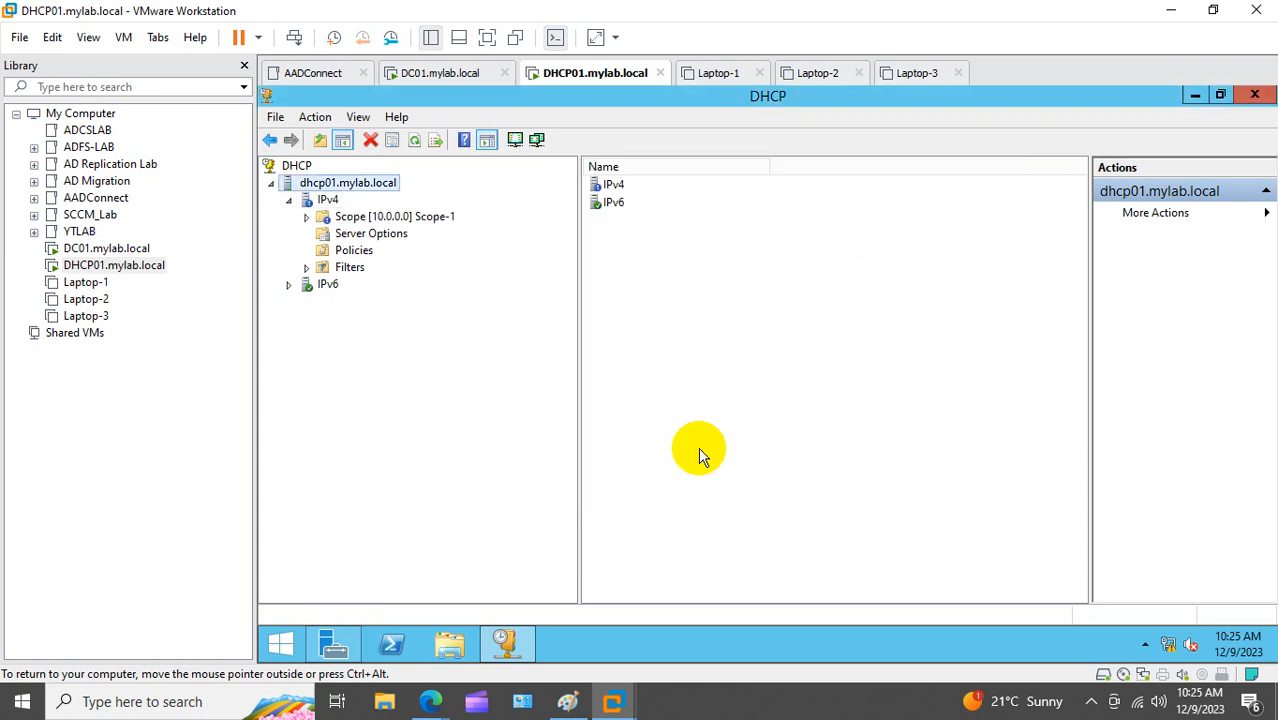
Step: Deactivate Scope-1, confirm, then activate it again
right_click(330, 222)
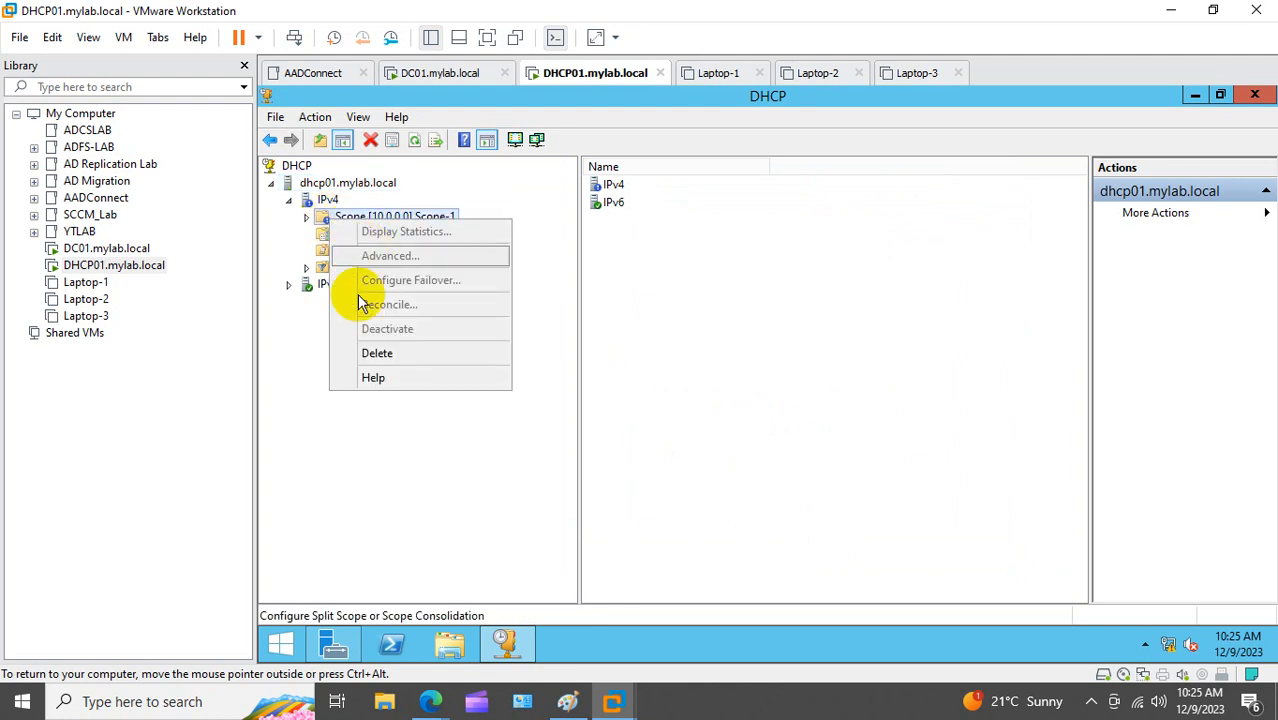
key("Escape")
left_click(307, 217)
right_click(367, 224)
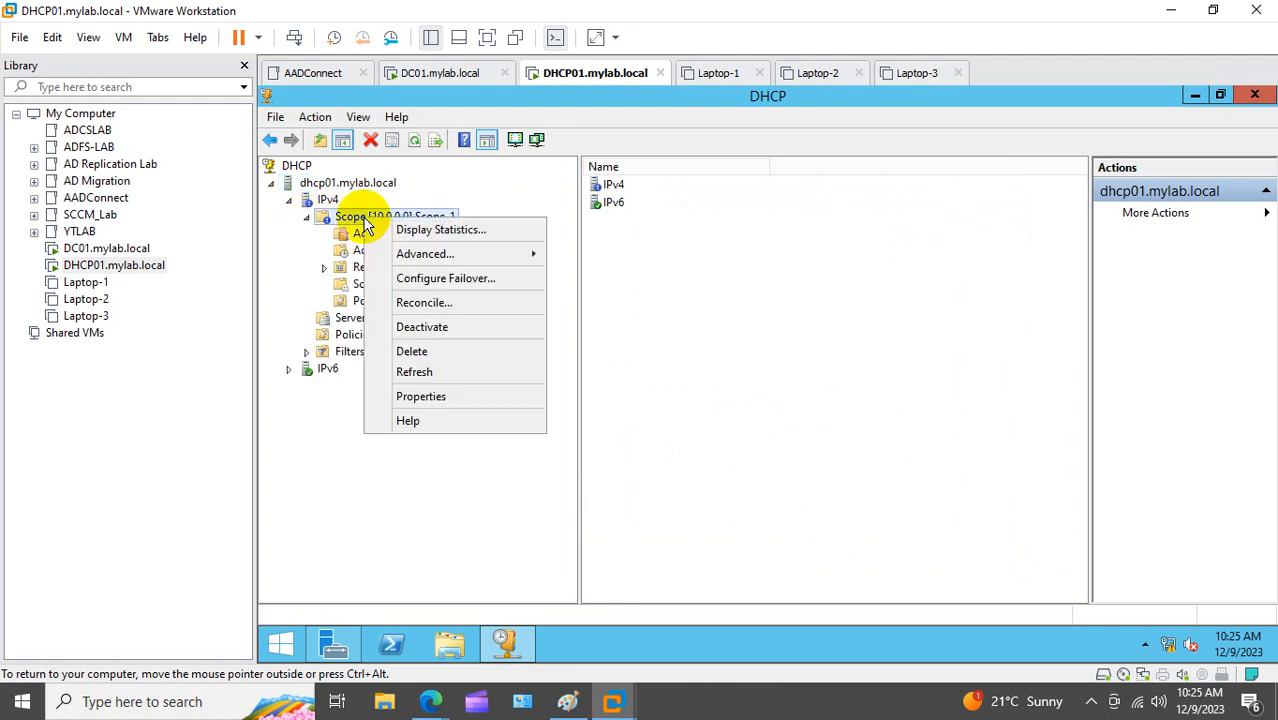
left_click(418, 327)
left_click(844, 450)
right_click(381, 217)
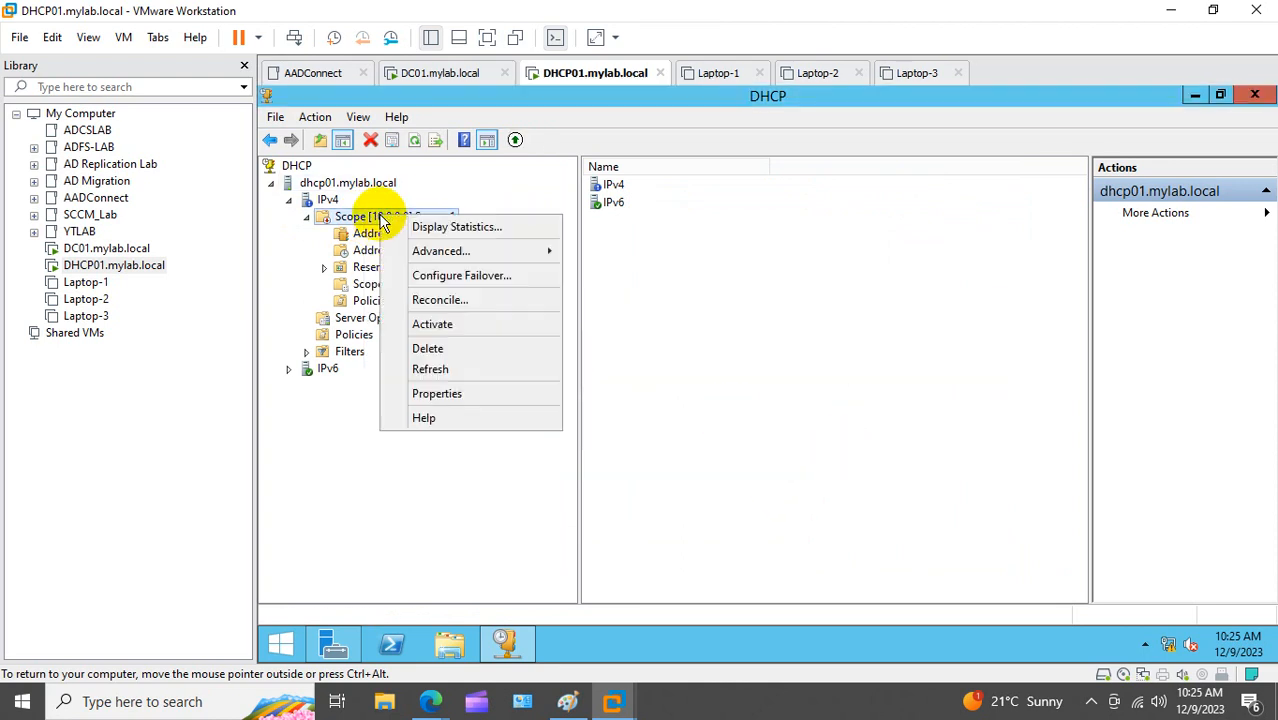
left_click(449, 324)
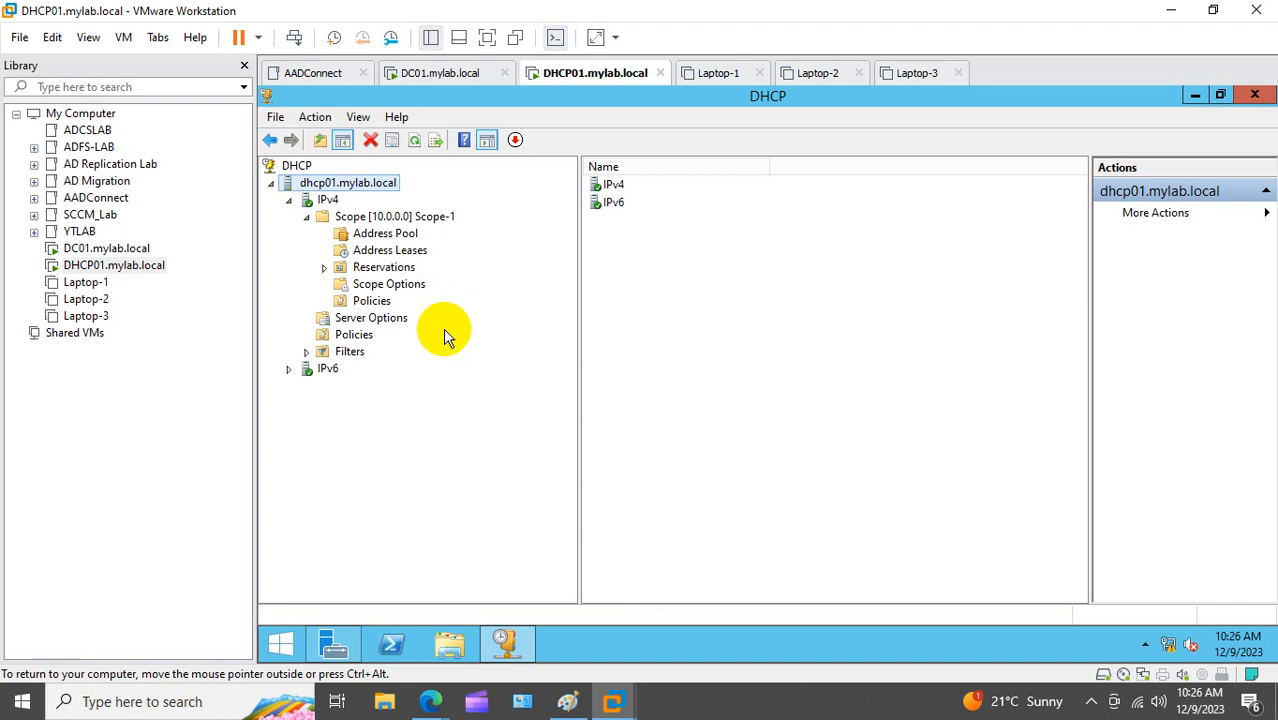
Step: Start another new scope from the IPv4 node
right_click(335, 186)
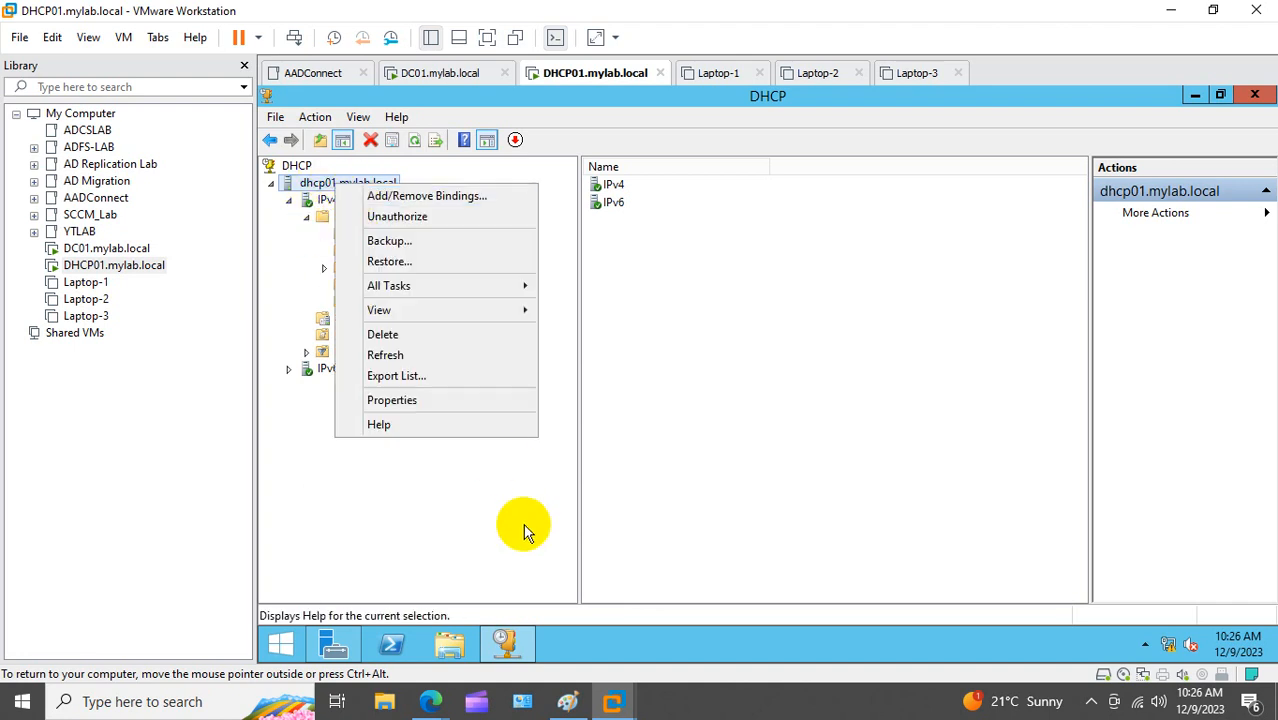
left_click(523, 529)
right_click(335, 203)
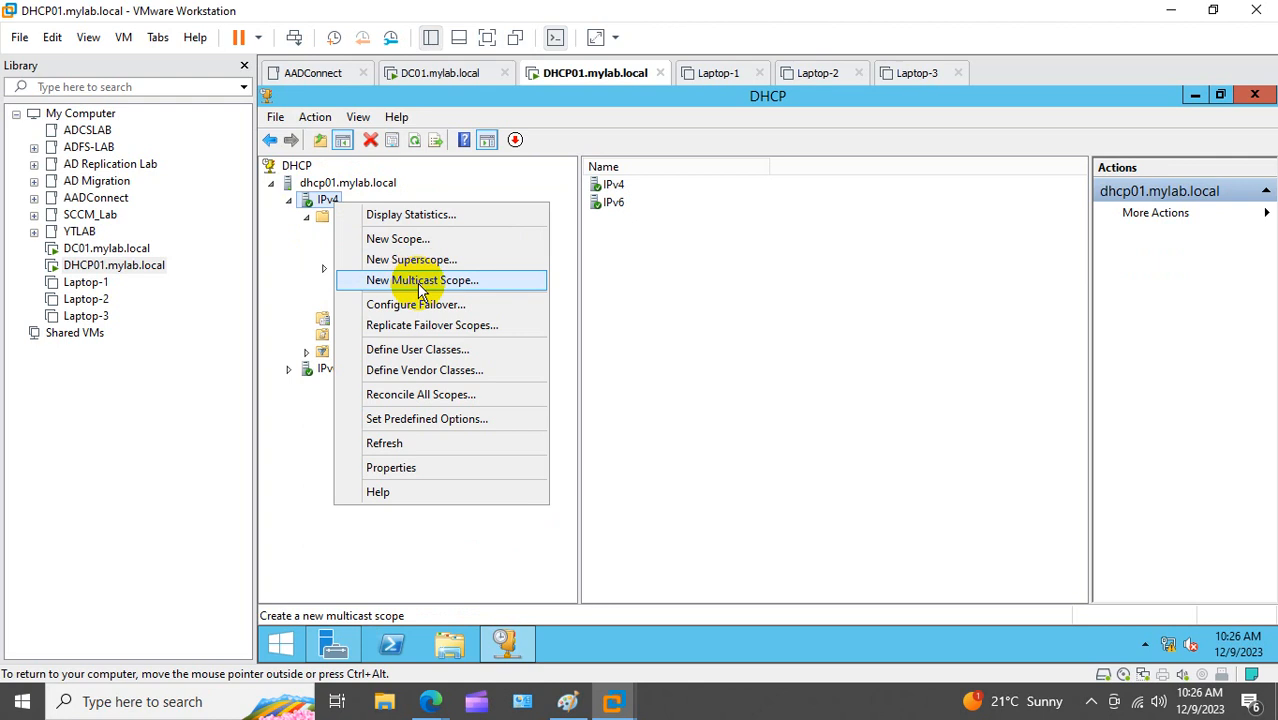
left_click(420, 243)
Step: Name the scope Scope-2 with address range 20.20.20.20–20.20.20.25
left_click(885, 535)
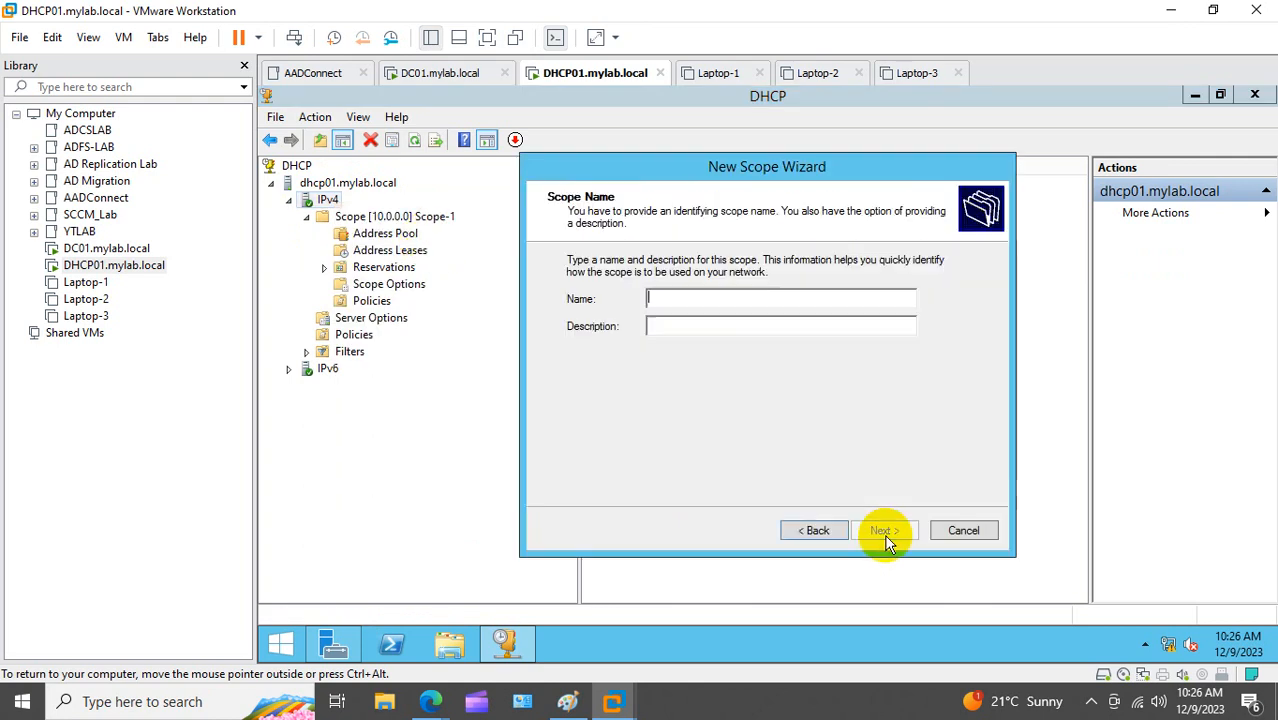
type("Sco")
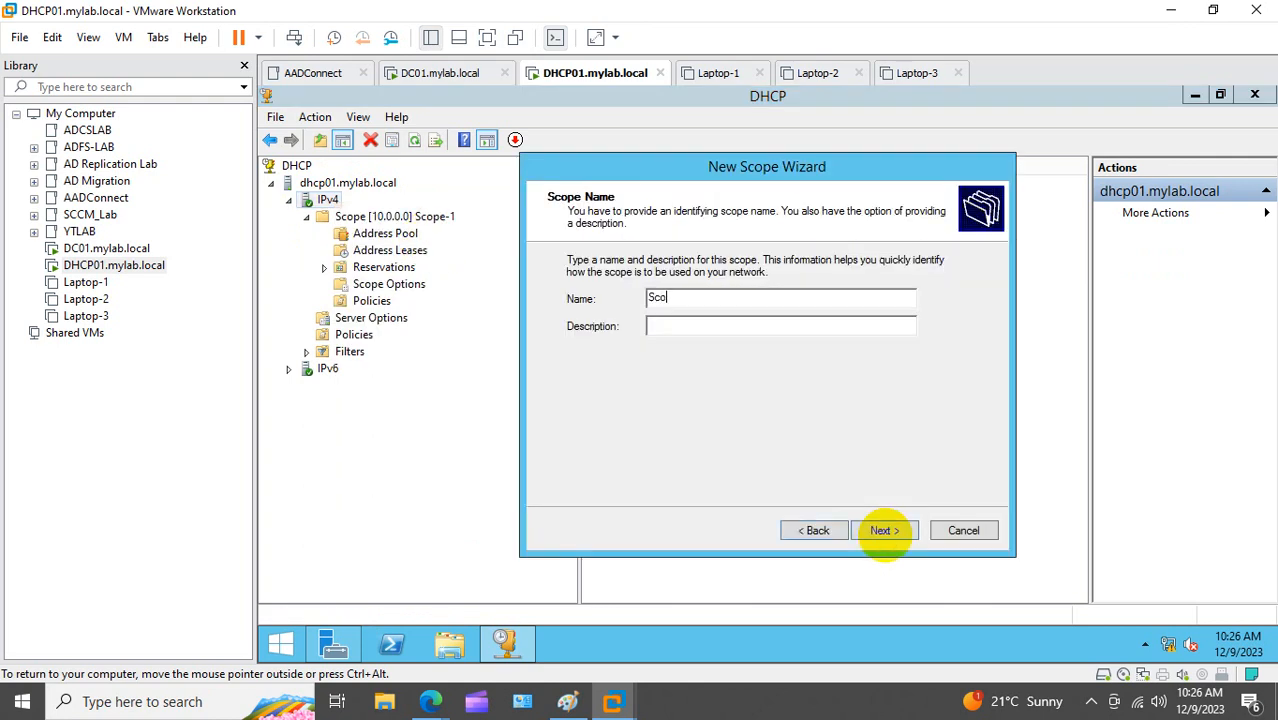
type("pe-2")
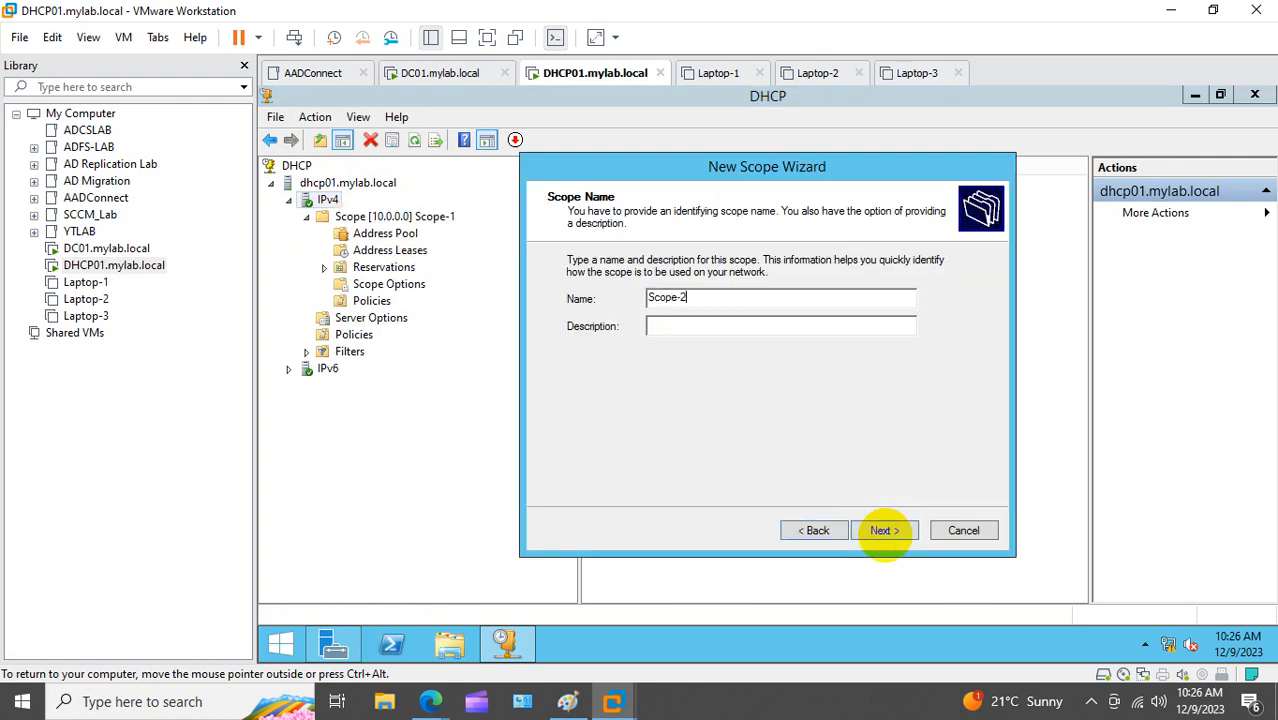
left_click(893, 535)
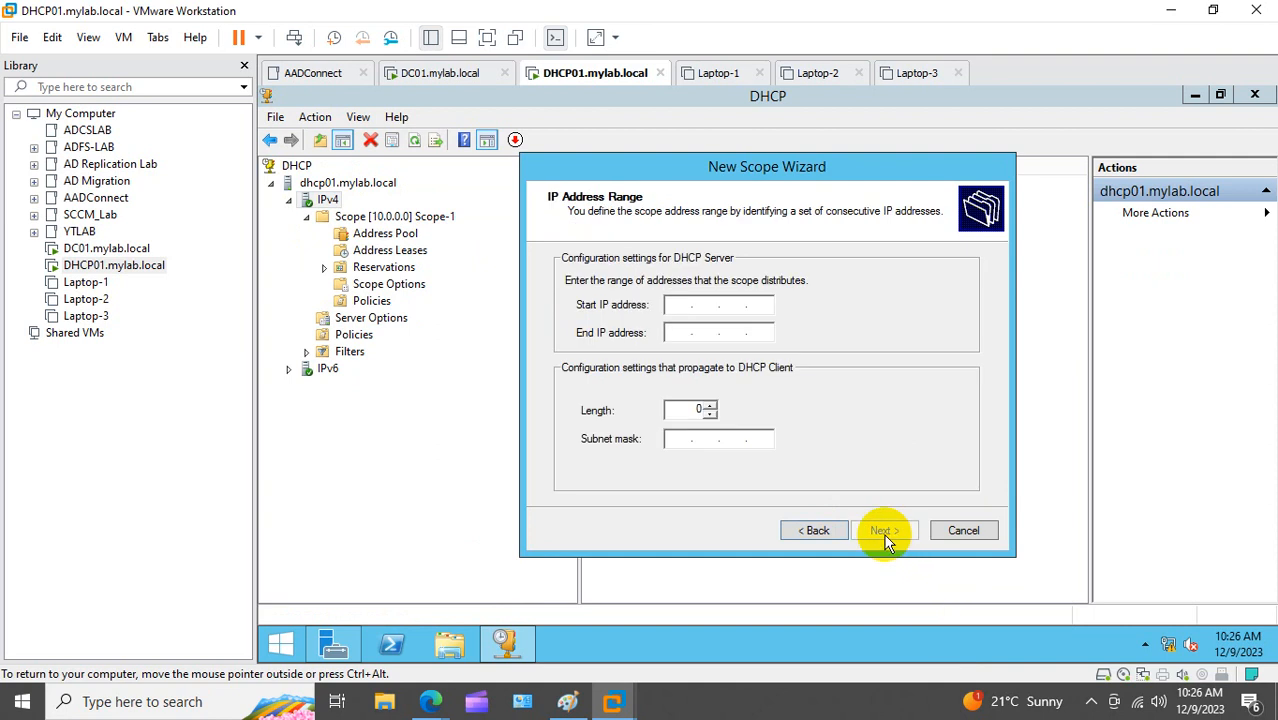
type("10.10")
key("BackSpace")
key("BackSpace")
key("BackSpace")
key("BackSpace")
type("20.20.20.20")
key("Tab")
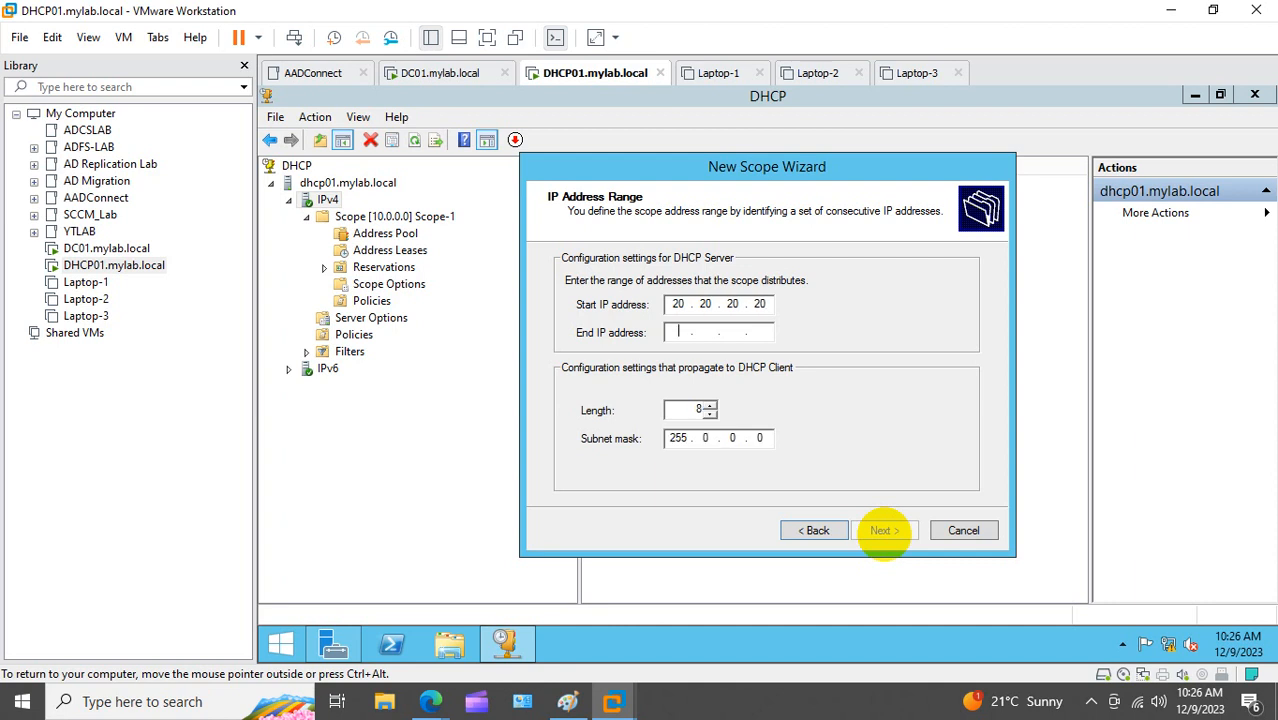
type("20.20.20.")
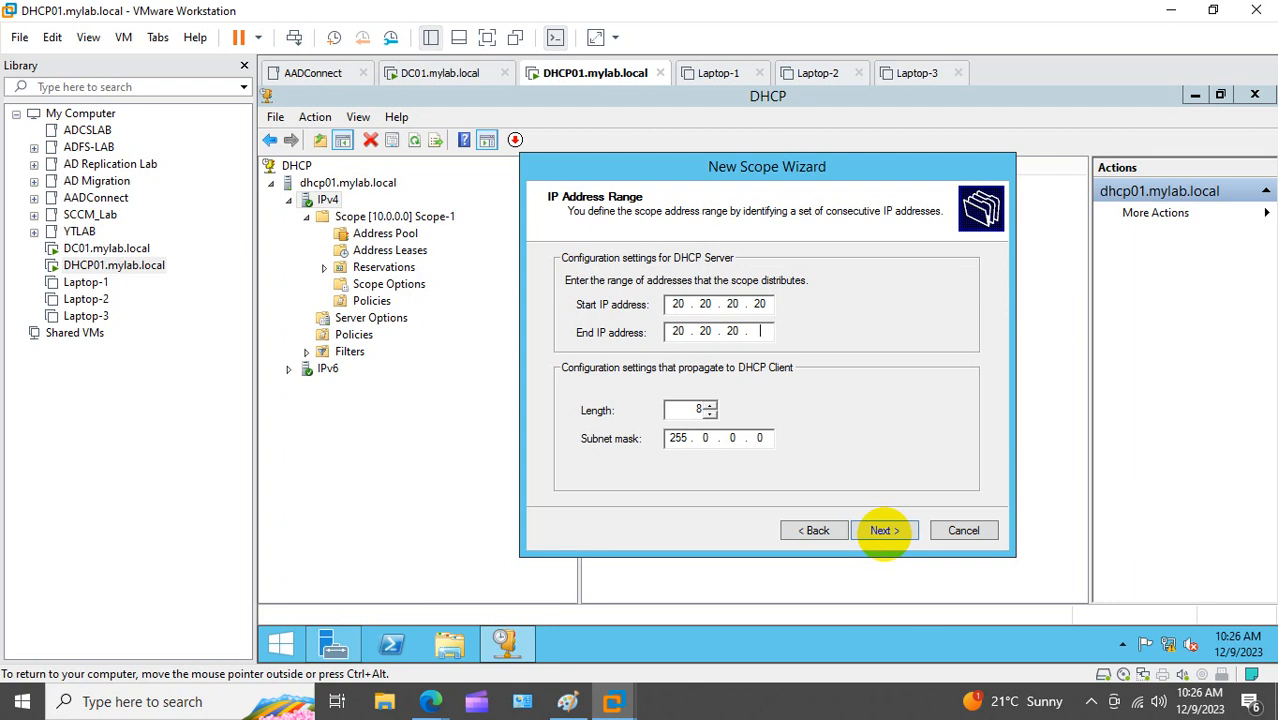
type("25")
left_click(885, 531)
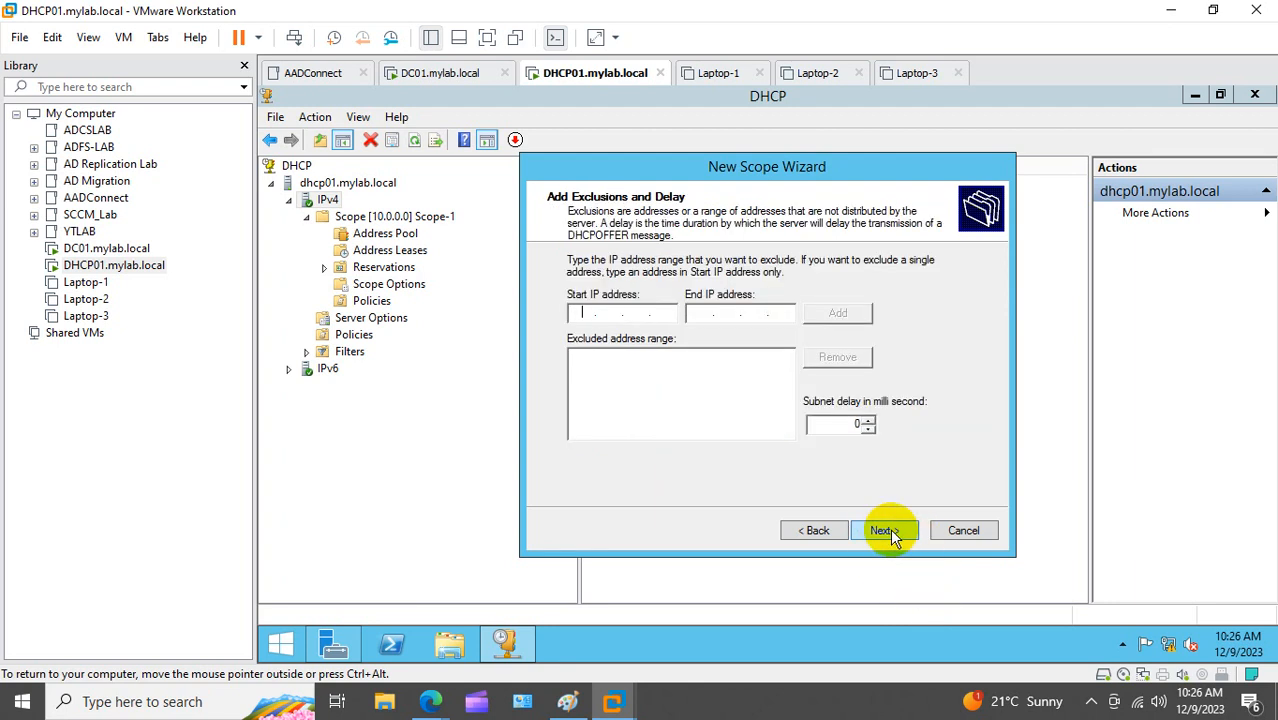
Step: Exclude 20.20.20.20–20.20.20.24, skip the remaining pages with defaults and finish Scope-2
type("10.10")
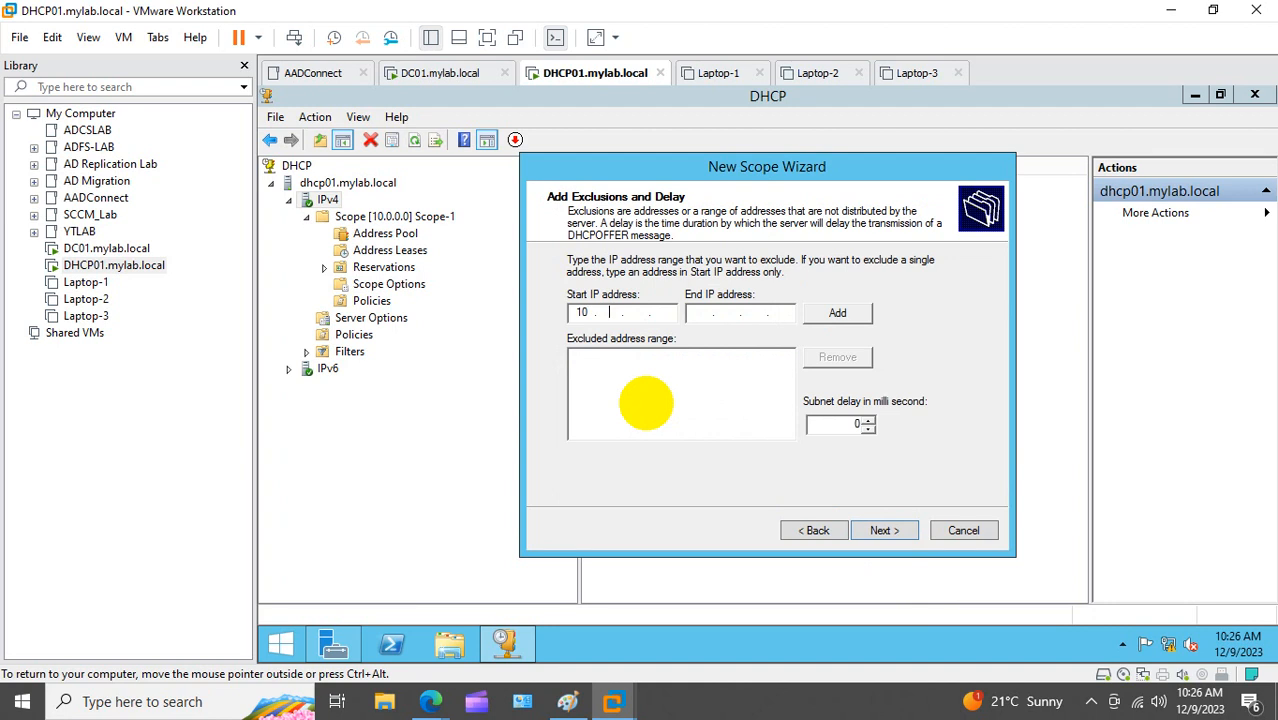
key("BackSpace")
key("BackSpace")
key("BackSpace")
key("BackSpace")
type("20.20.20.20")
key("Tab")
type("20.20.20.24")
left_click(837, 313)
left_click(890, 530)
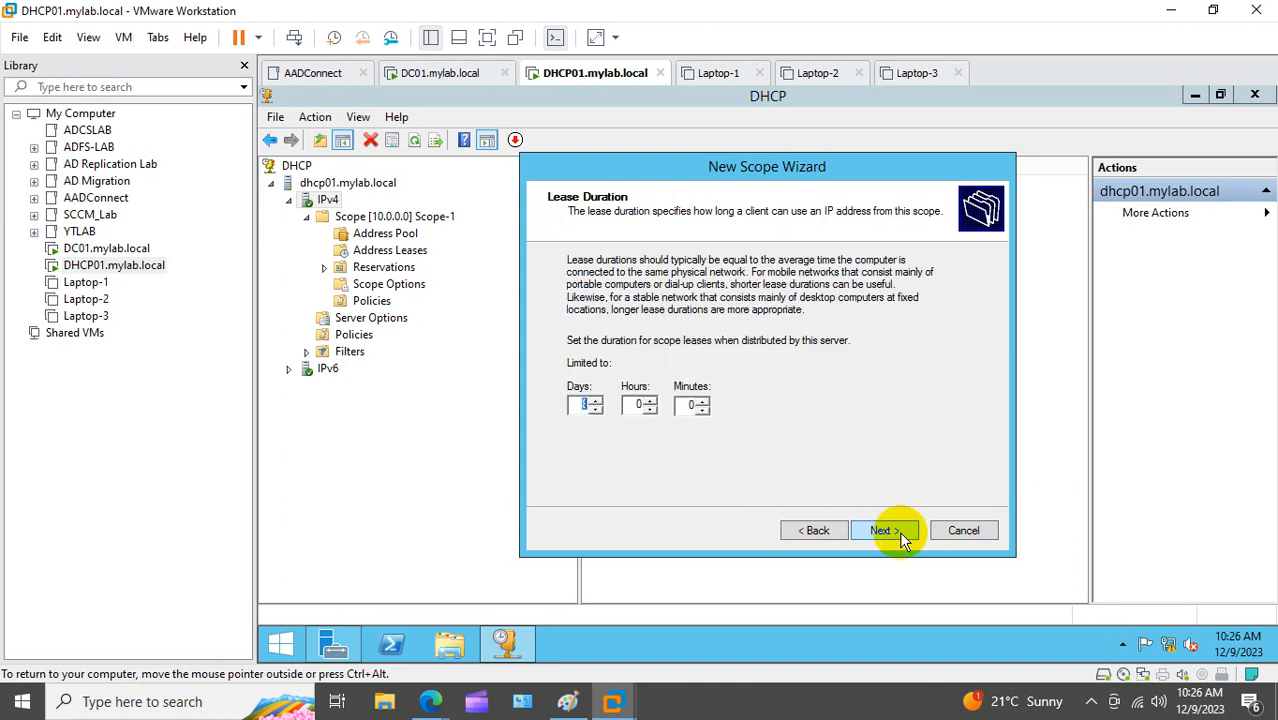
left_click(892, 531)
left_click(884, 530)
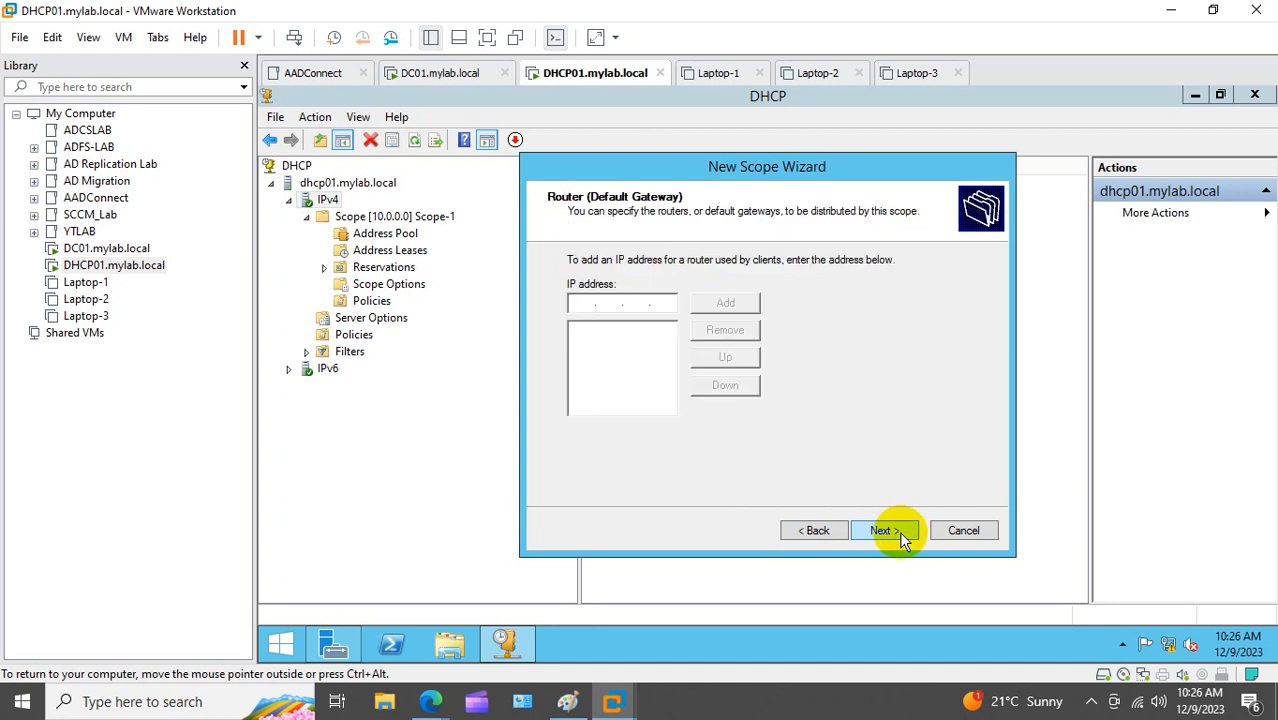
left_click(900, 533)
left_click(900, 533)
left_click(900, 533)
left_click(900, 533)
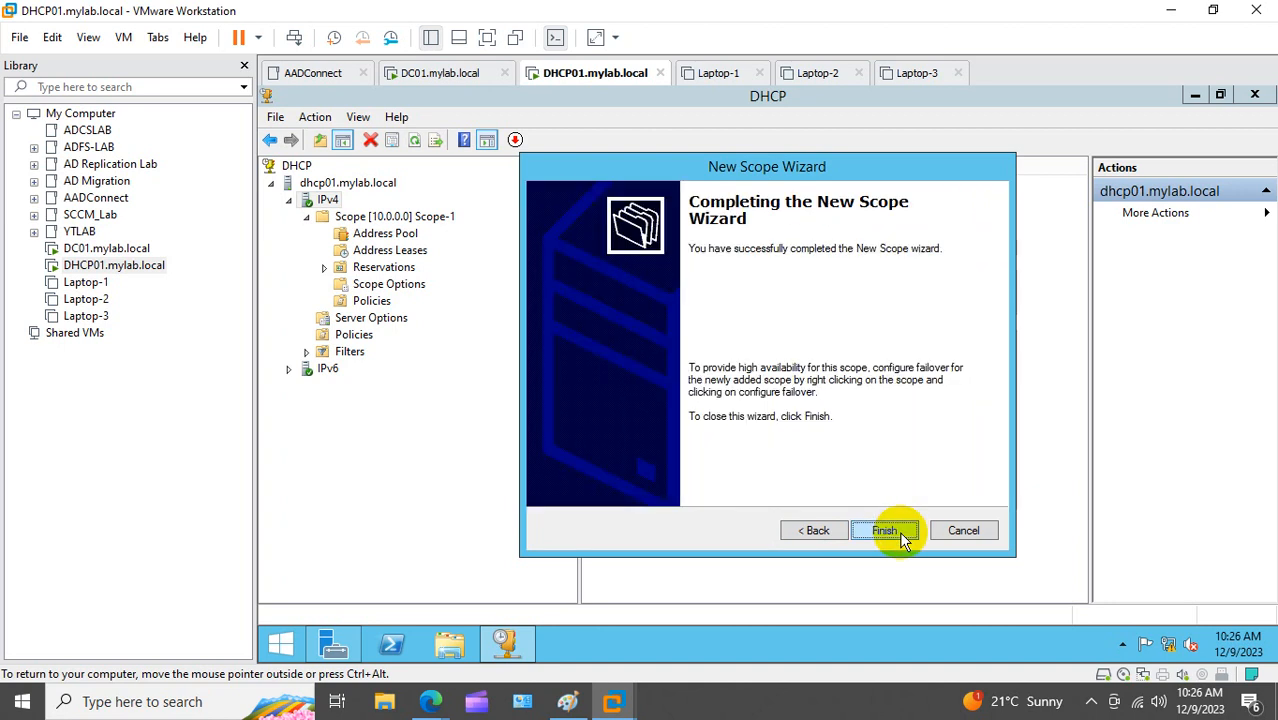
left_click(885, 531)
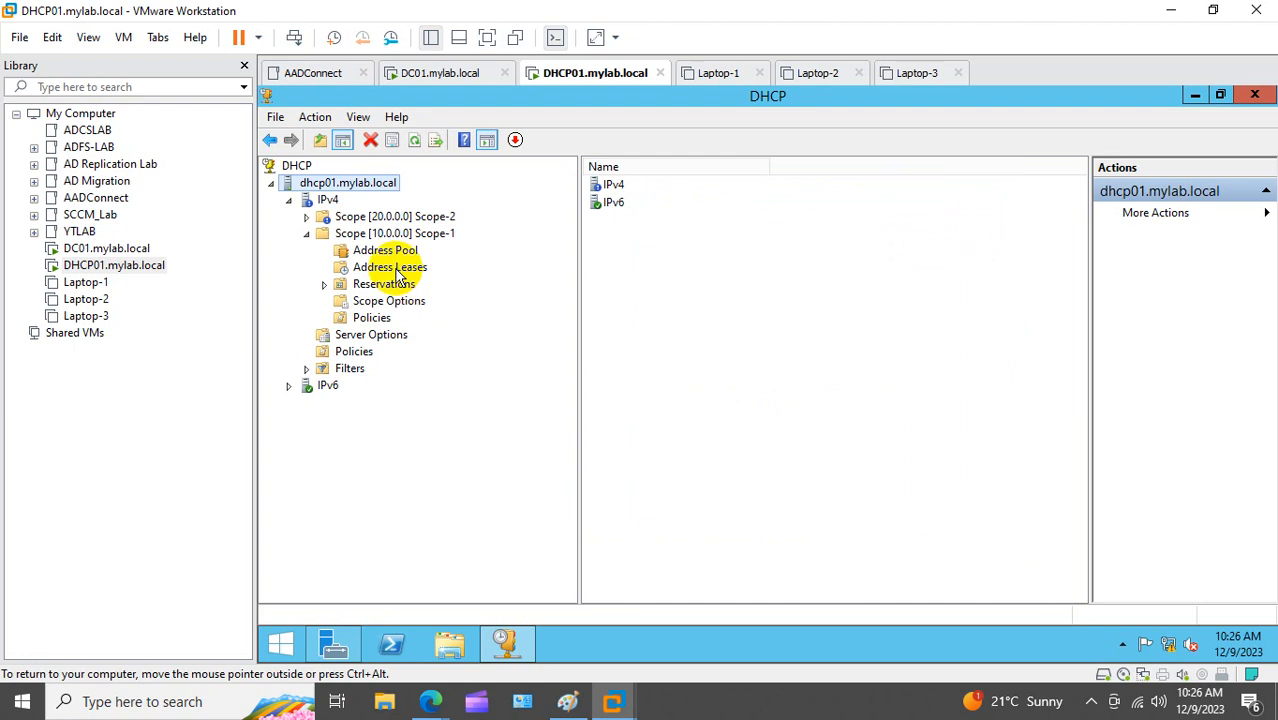
Step: Check Scope-1's address pool, then deactivate and reactivate Scope-2
left_click(378, 233)
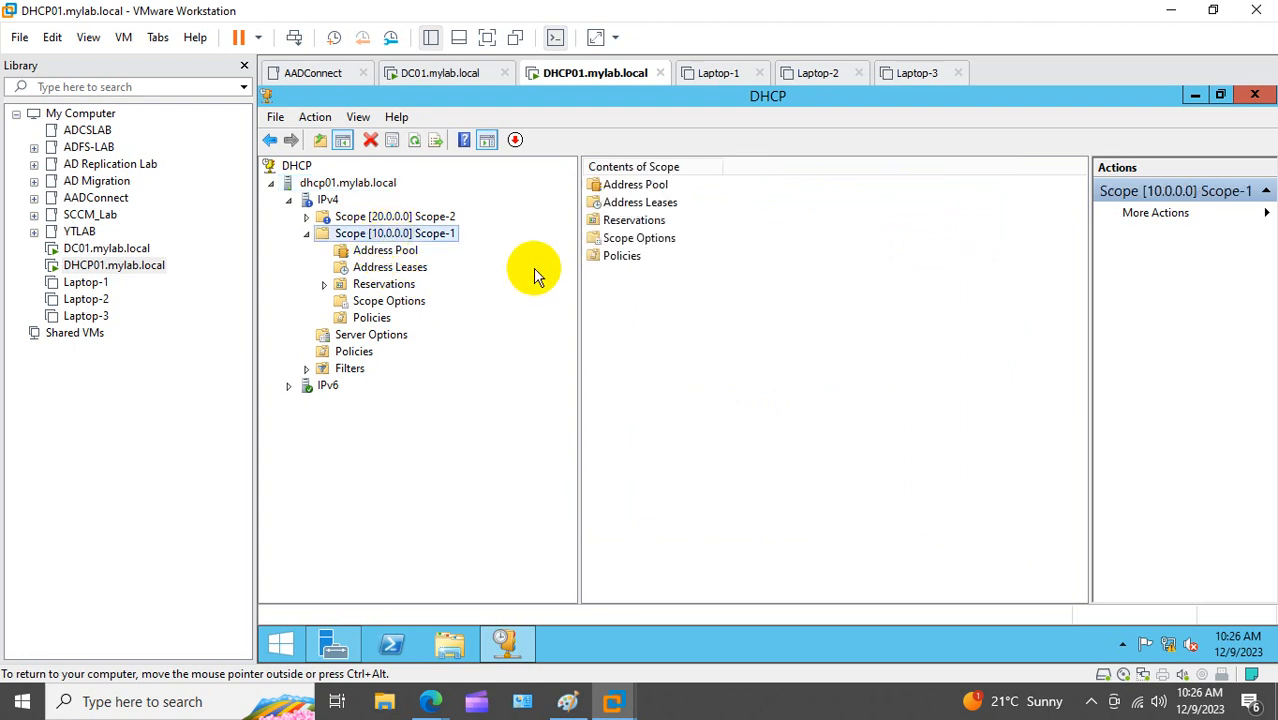
left_click(397, 253)
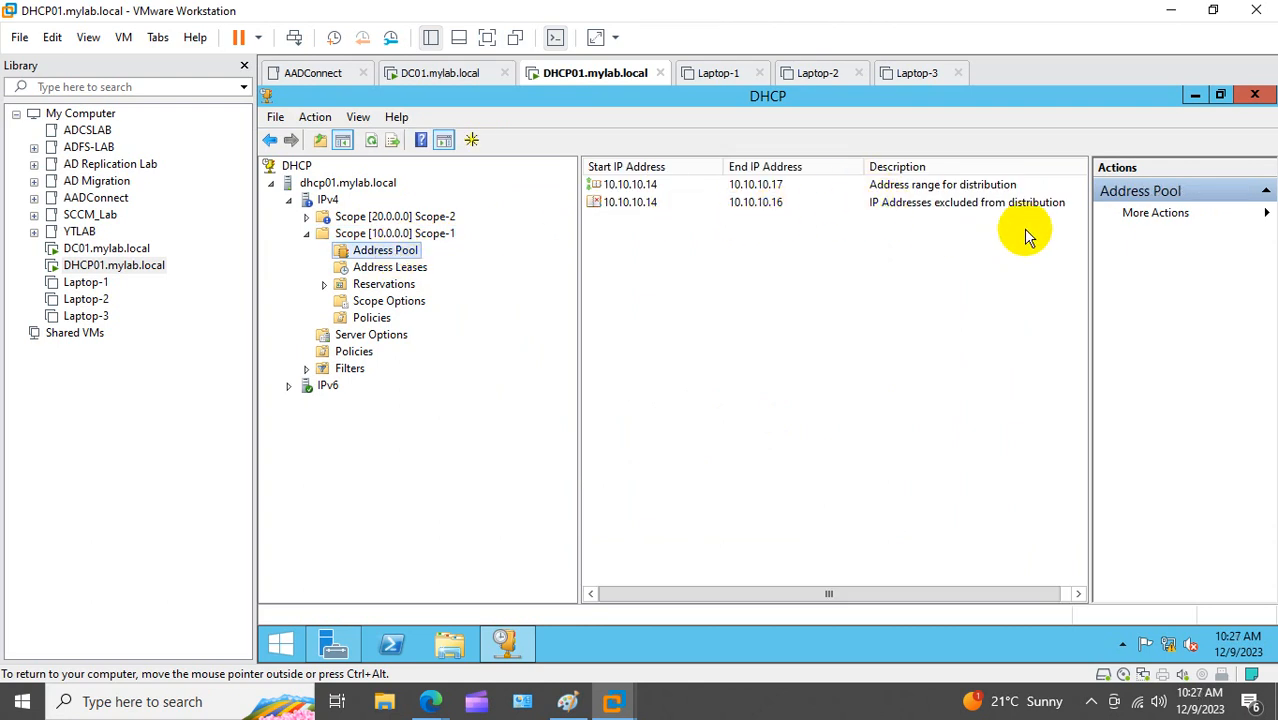
double_click(410, 217)
right_click(357, 221)
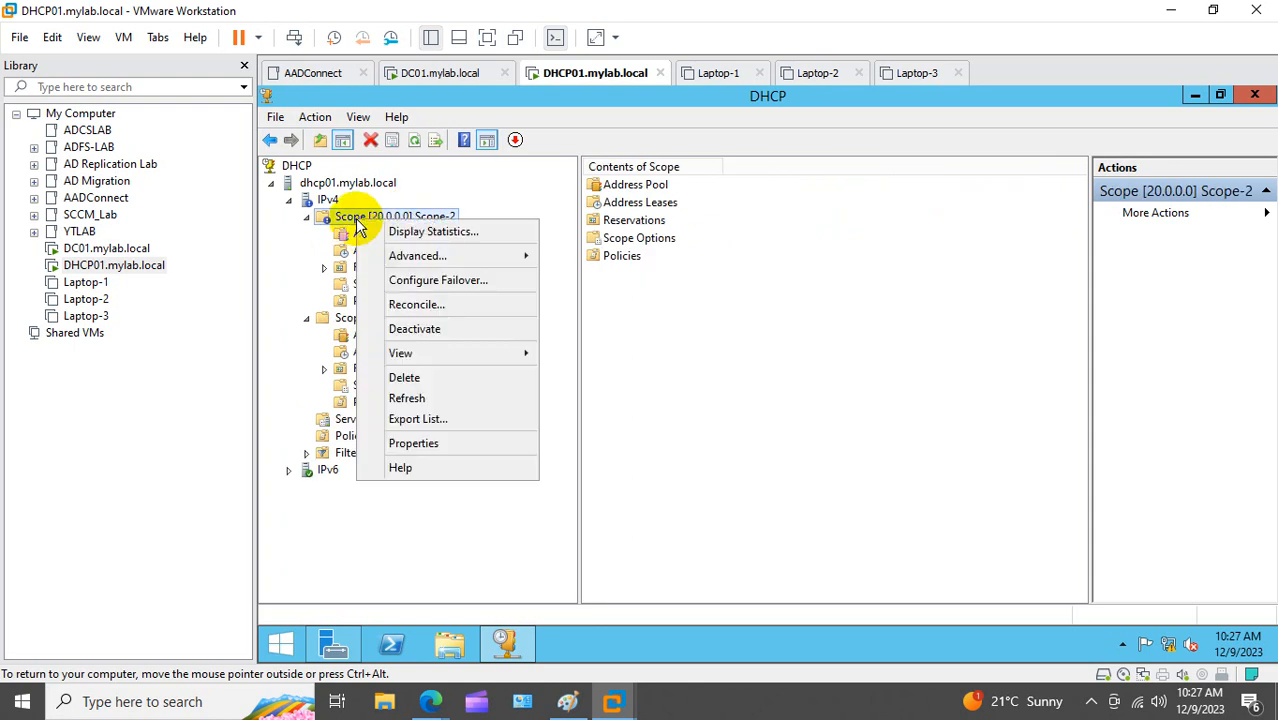
left_click(420, 329)
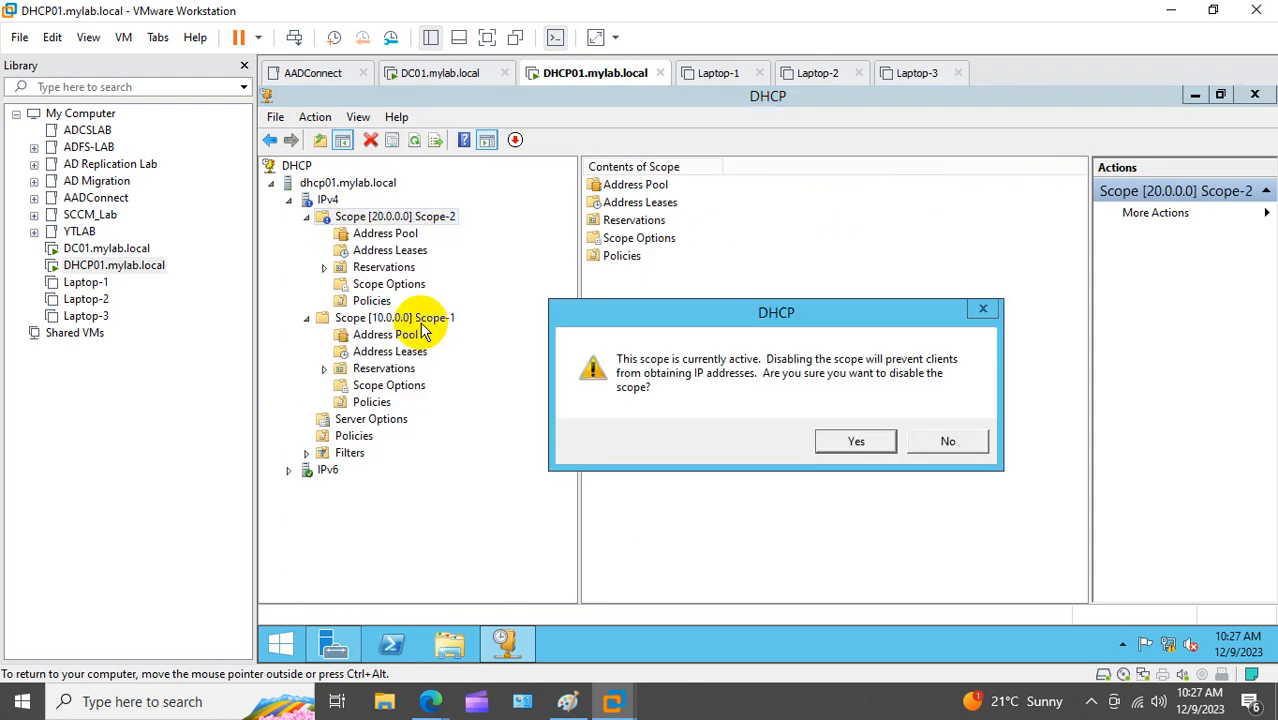
left_click(855, 442)
right_click(400, 216)
left_click(482, 328)
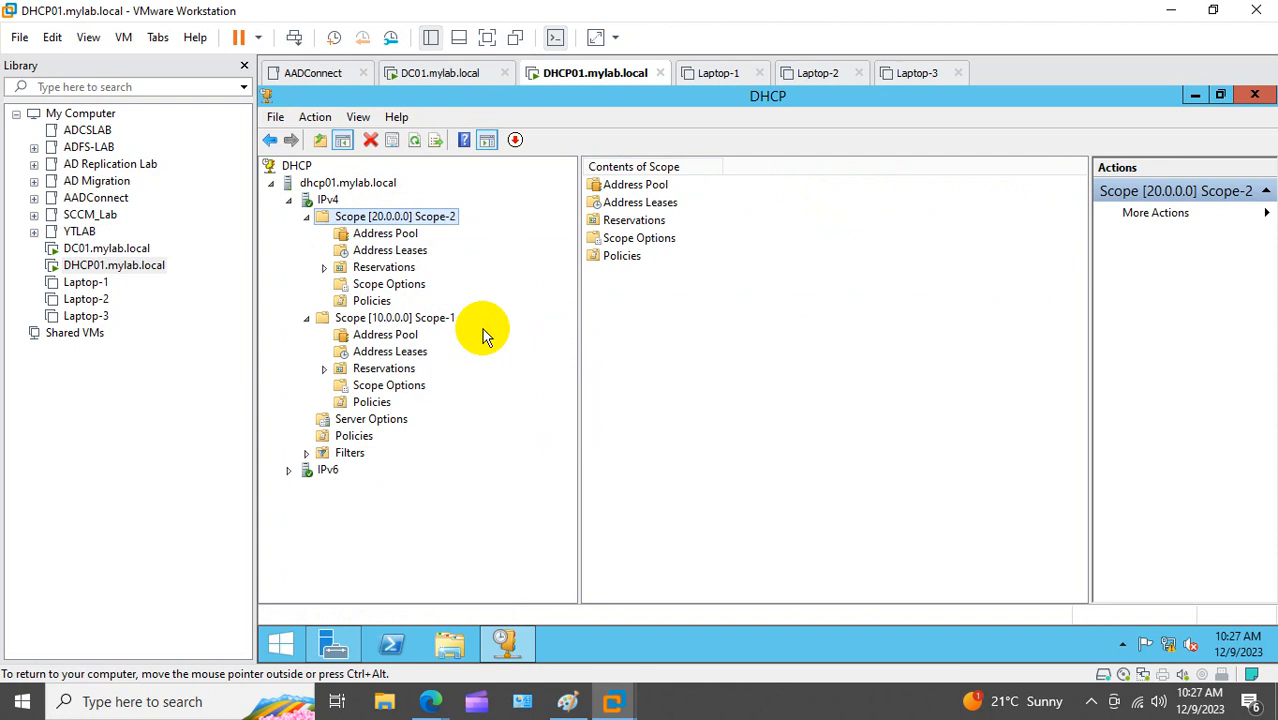
Step: Review Scope-2's address pool and collapse both scopes under IPv4
left_click(398, 238)
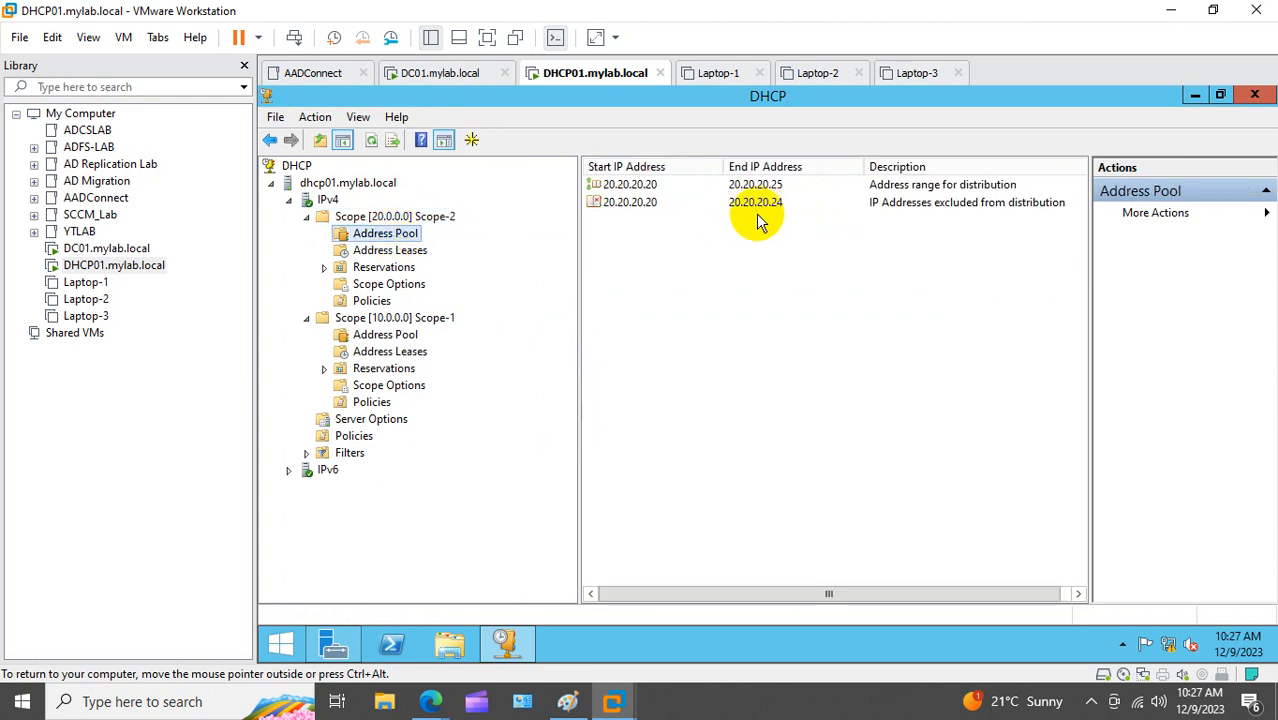
left_click(307, 217)
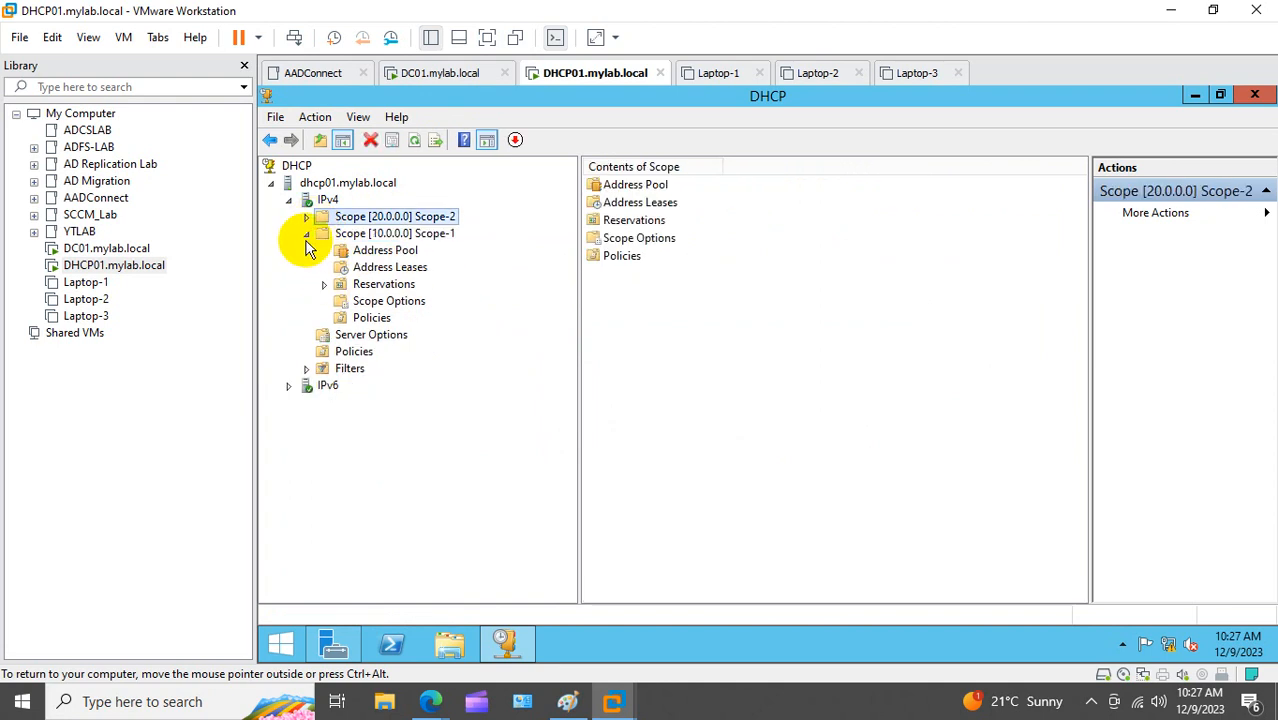
left_click(305, 234)
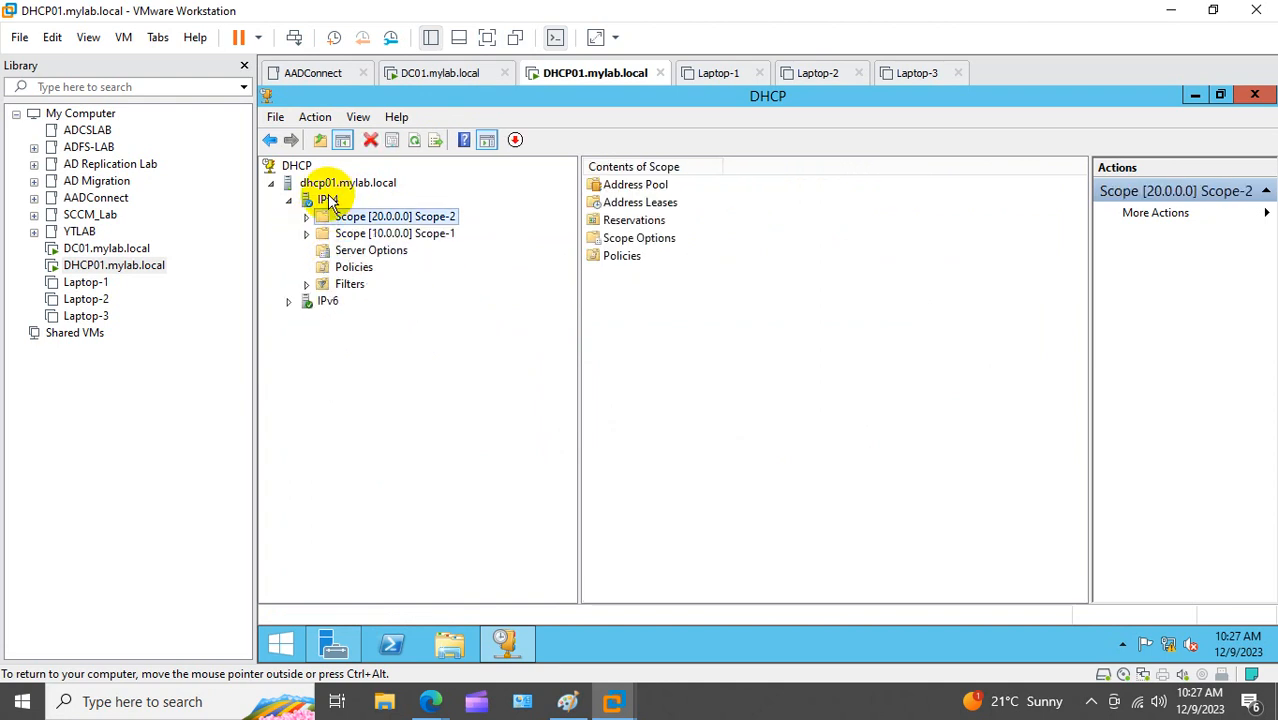
right_click(322, 200)
Step: Start a new scope named Scope-3
left_click(413, 232)
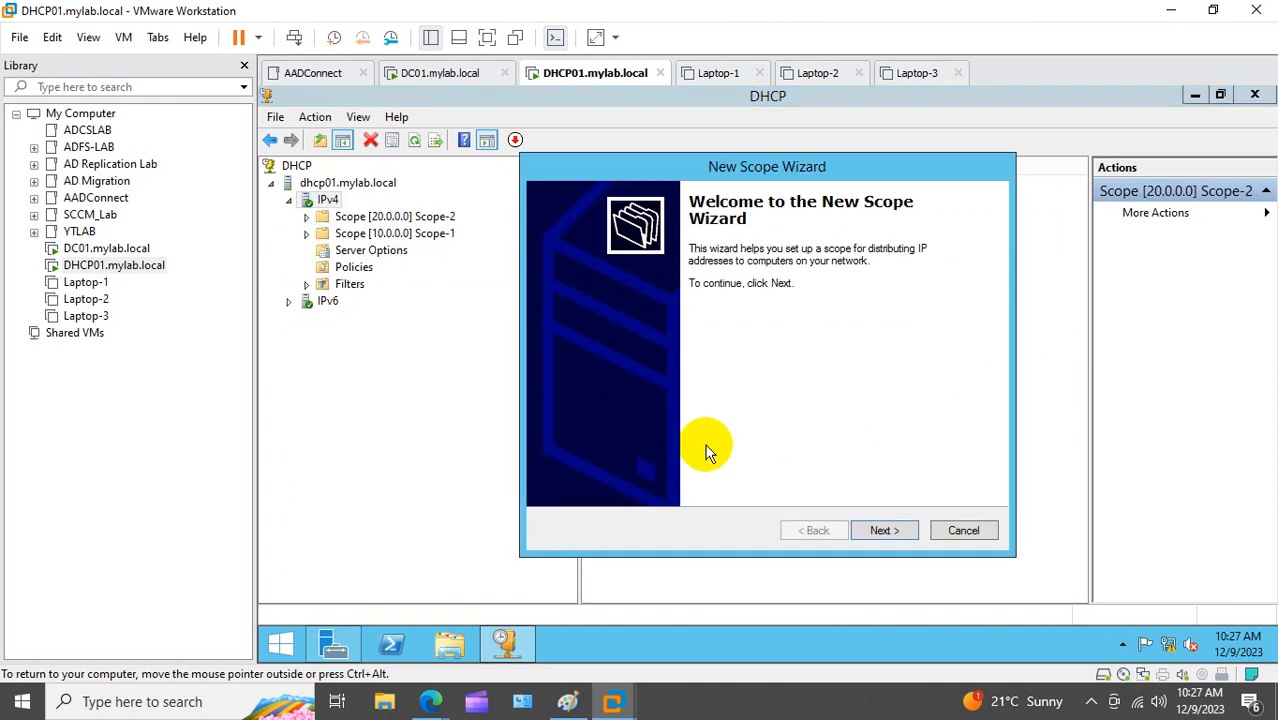
left_click(888, 530)
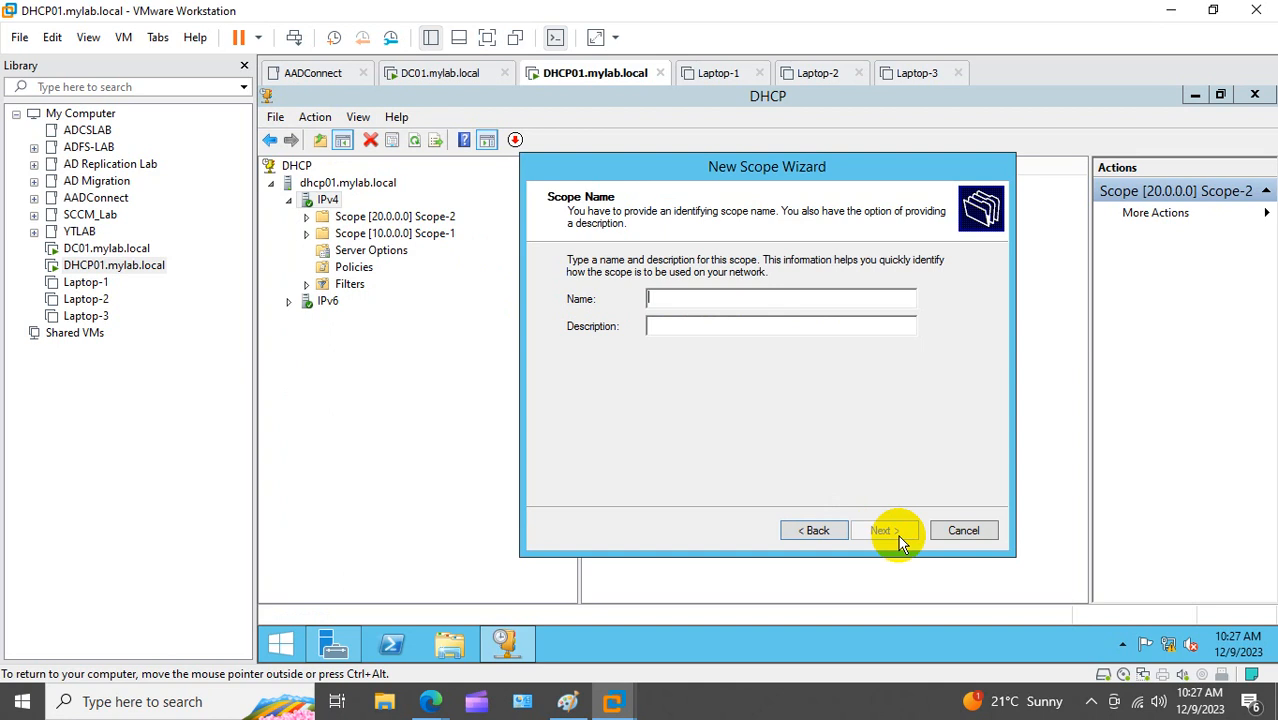
type("Scope-2")
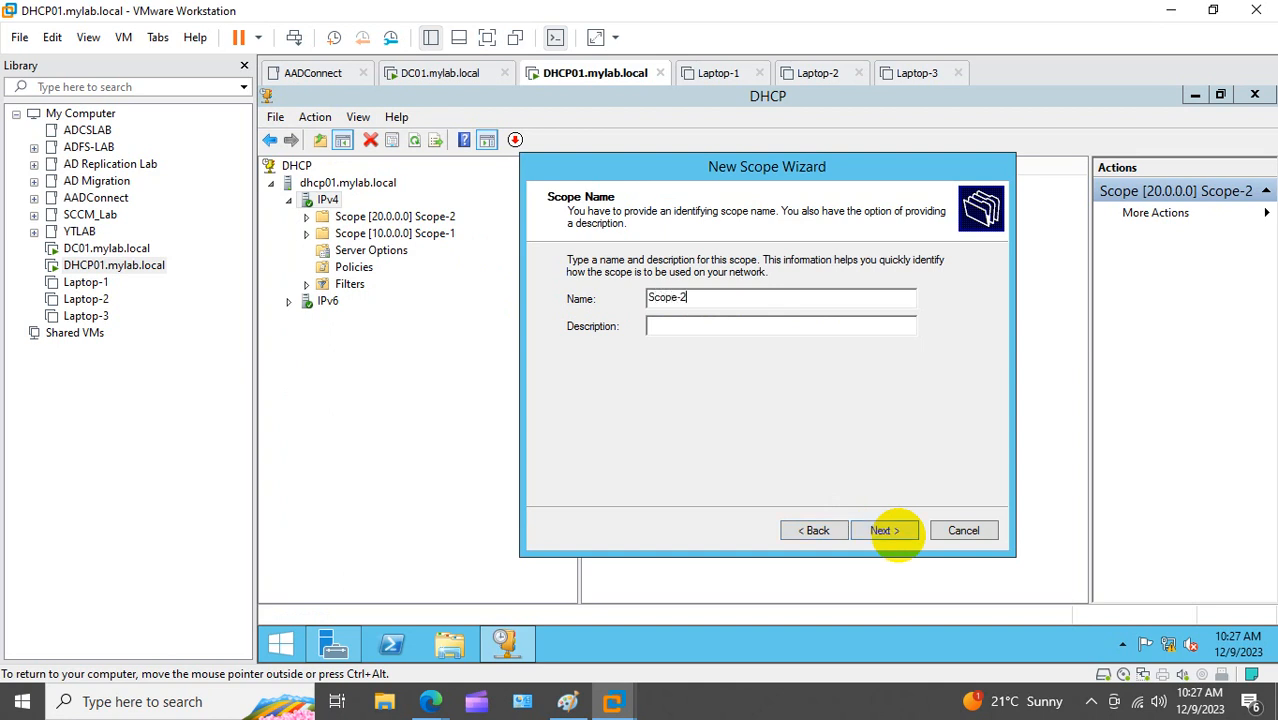
key("BackSpace")
type("3")
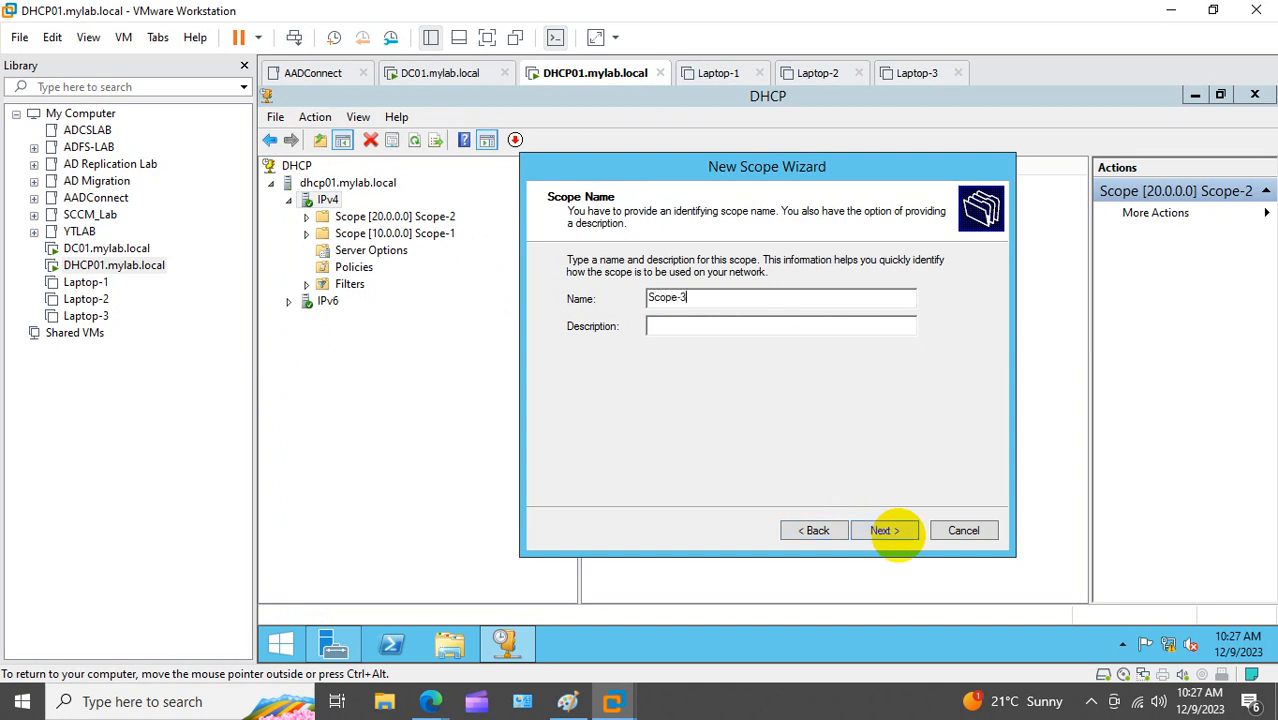
left_click(883, 533)
Step: Set Scope-3's address range to 30.30.30.30–30.30.30.35
type("10.10.1.")
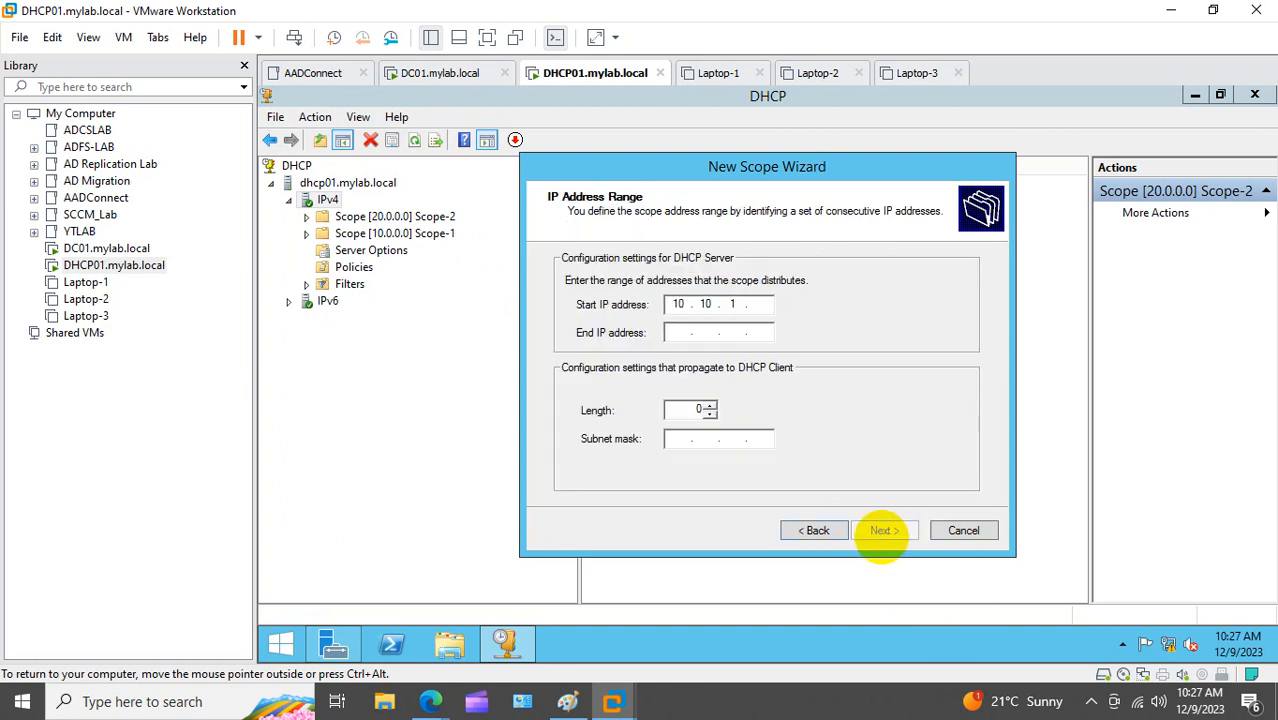
key("BackSpace")
key("BackSpace")
key("BackSpace")
key("BackSpace")
type("30 . 30 . 30 . 30")
key("Tab")
type("30.30")
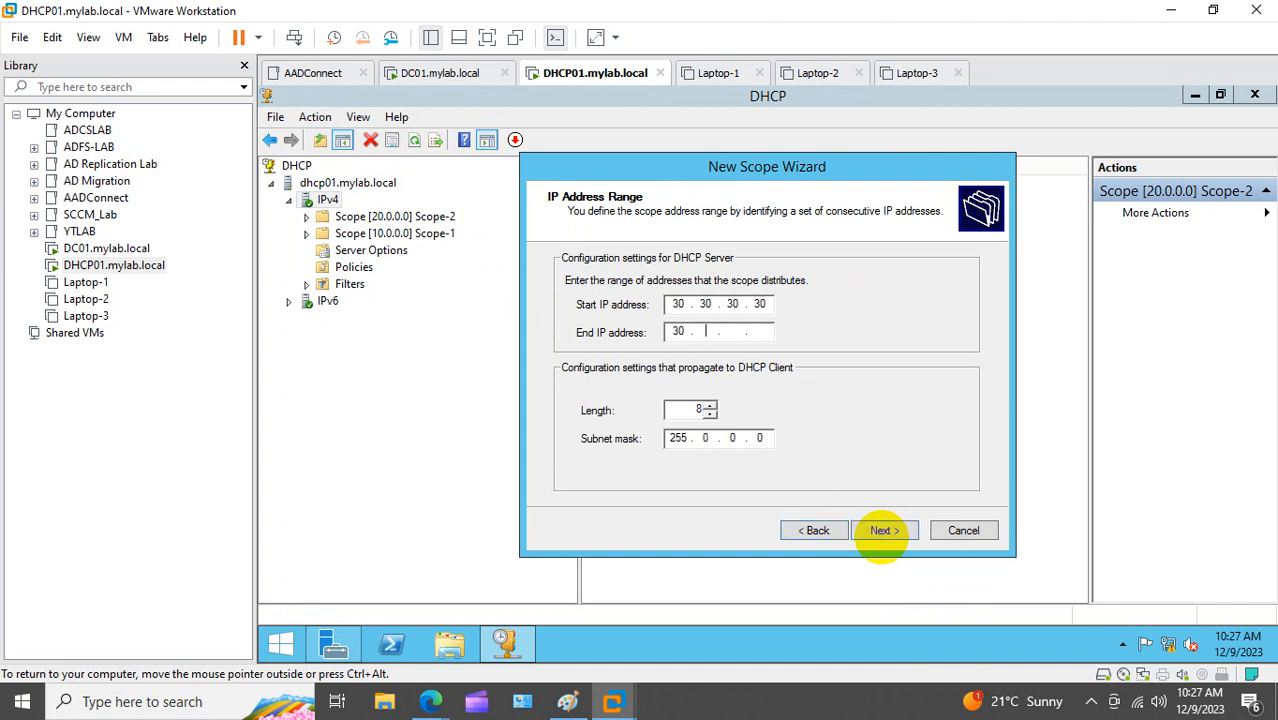
type(".30.25")
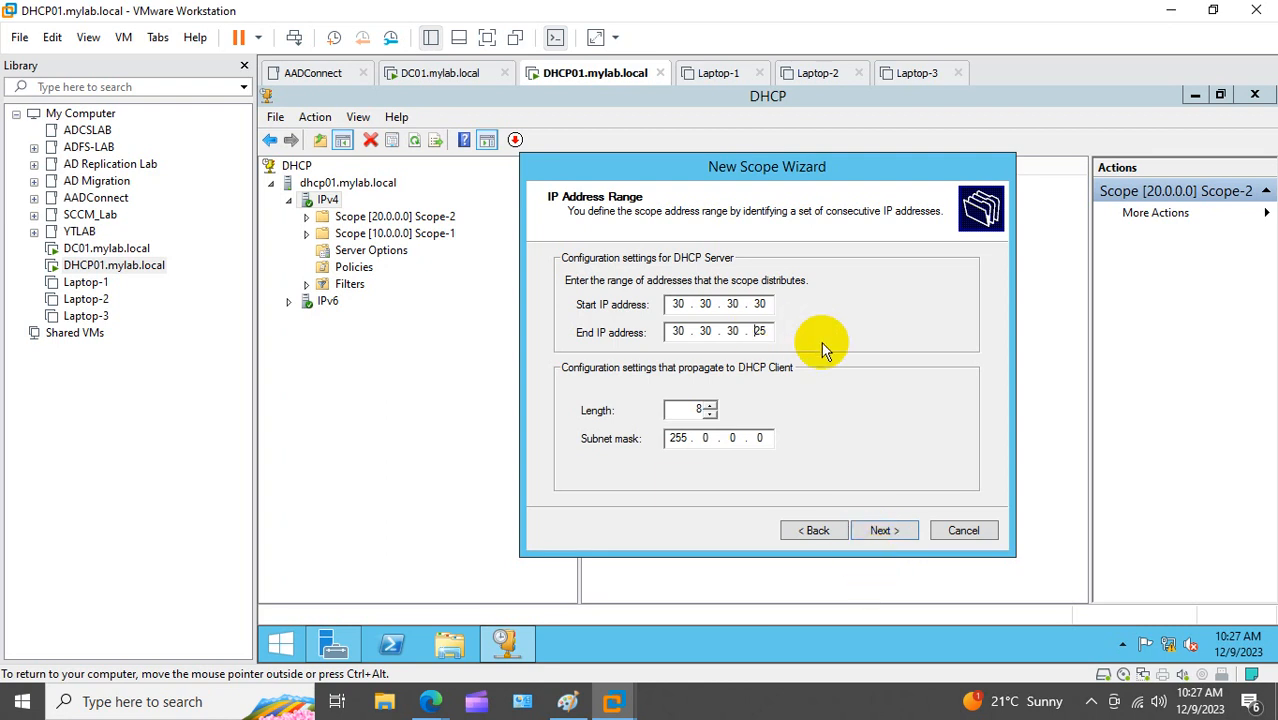
key("BackSpace")
type("3")
left_click(870, 531)
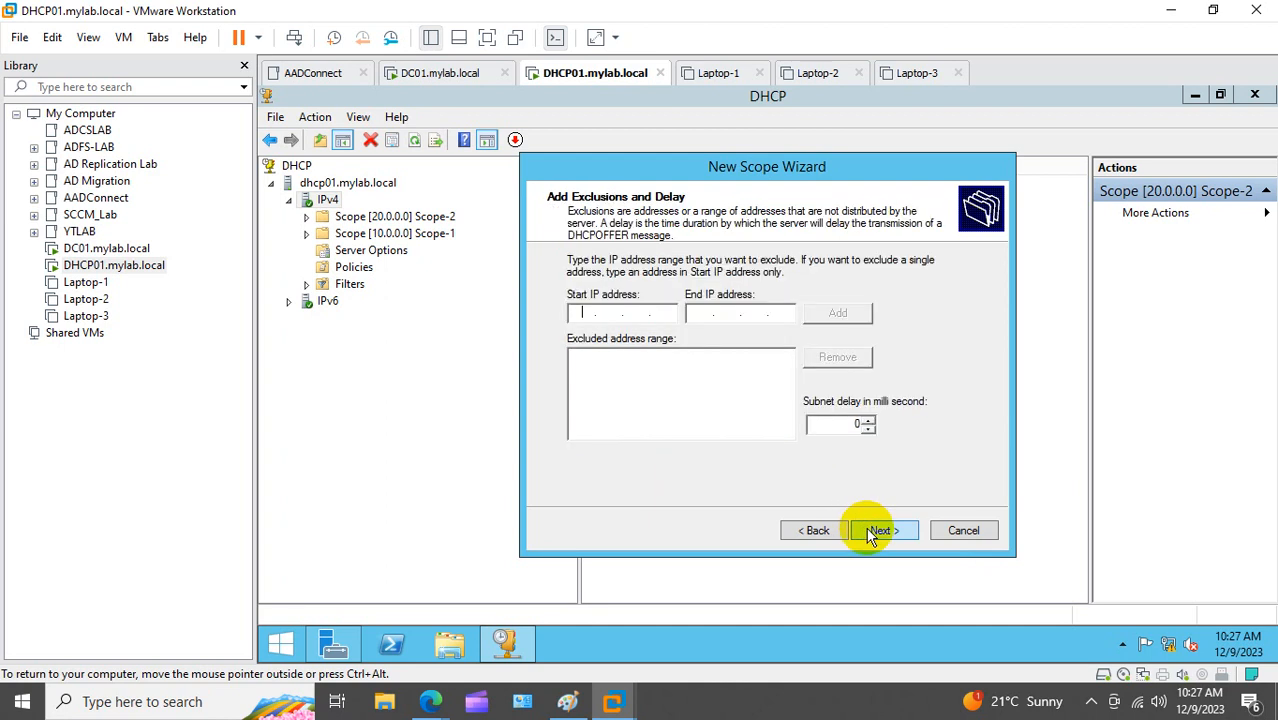
Step: Exclude 30.30.30.30–30.30.30.33, accept default lease, DNS and activation, and finish Scope-3
type("30.30.30.30")
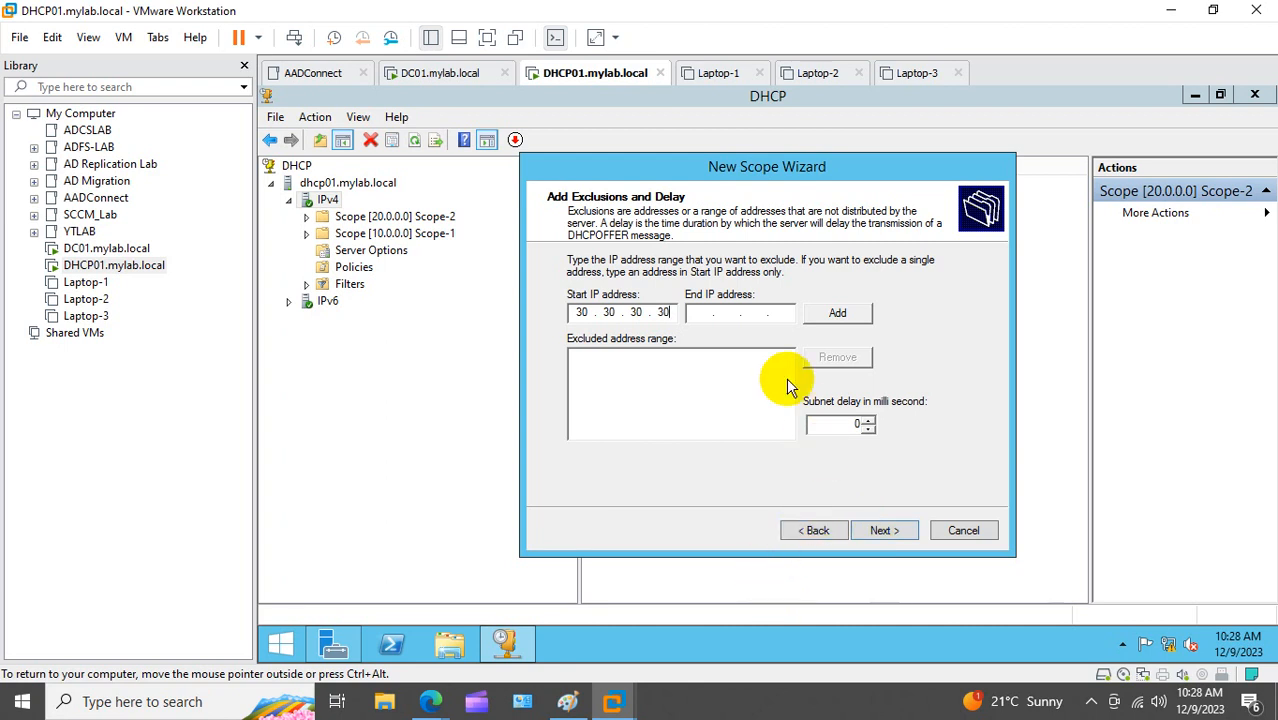
type("30 ")
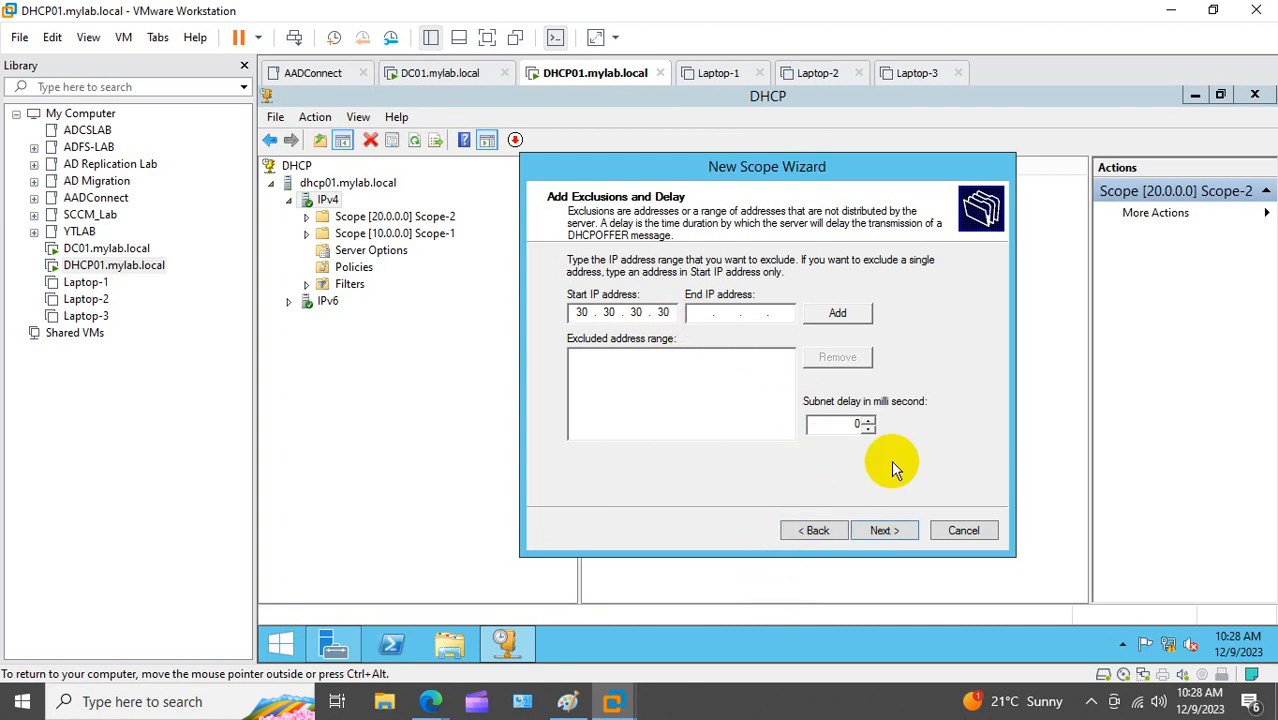
type(". 30 . 30 . 33")
left_click(899, 530)
left_click(903, 531)
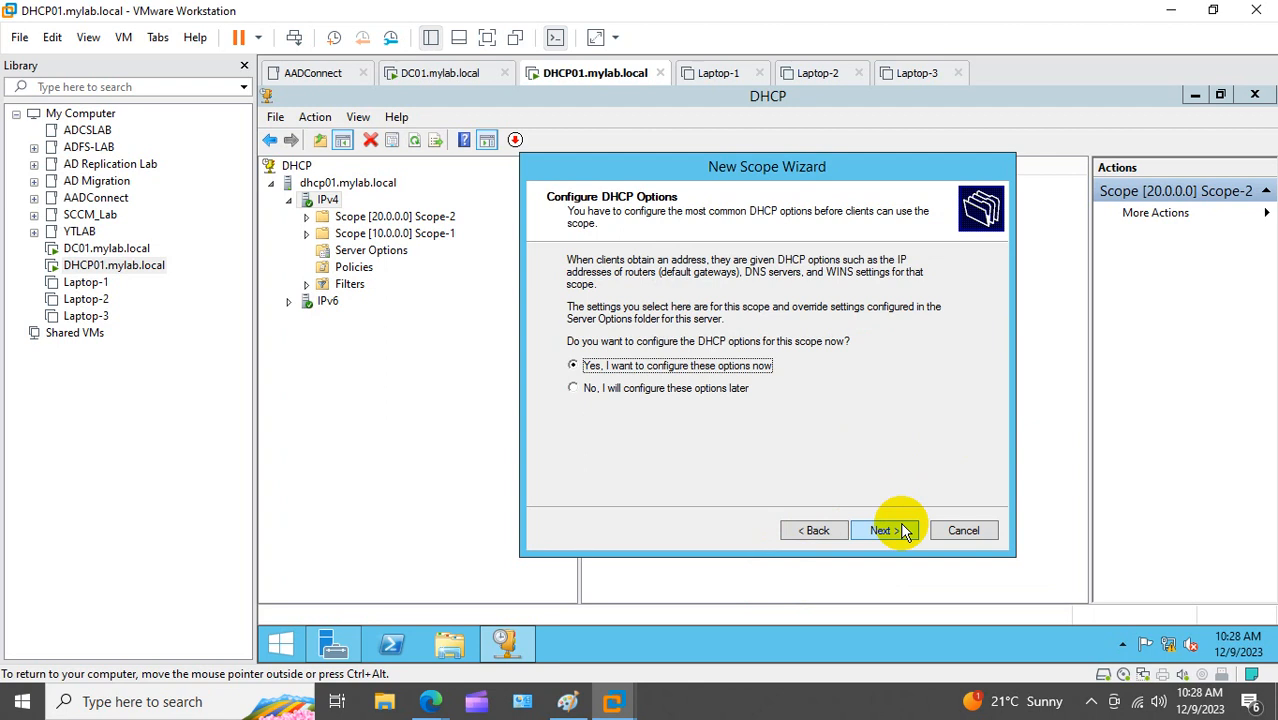
left_click(903, 531)
left_click(903, 531)
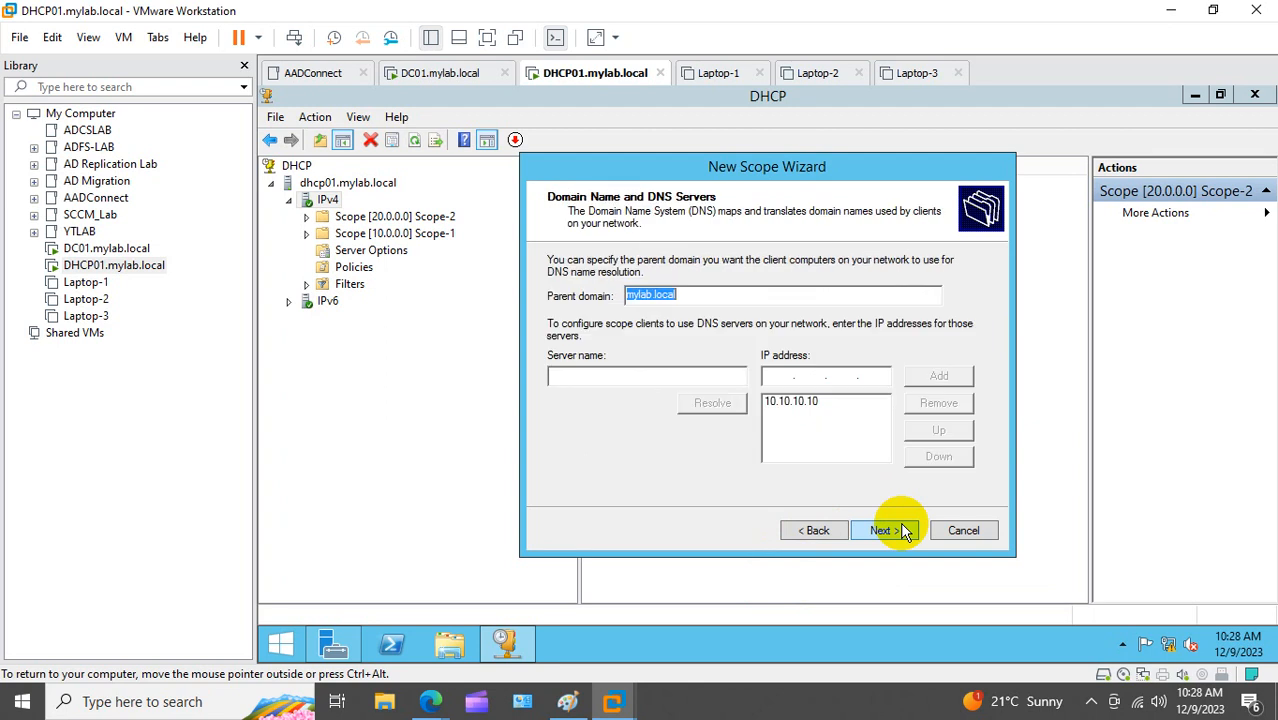
left_click(903, 531)
left_click(903, 531)
left_click(903, 531)
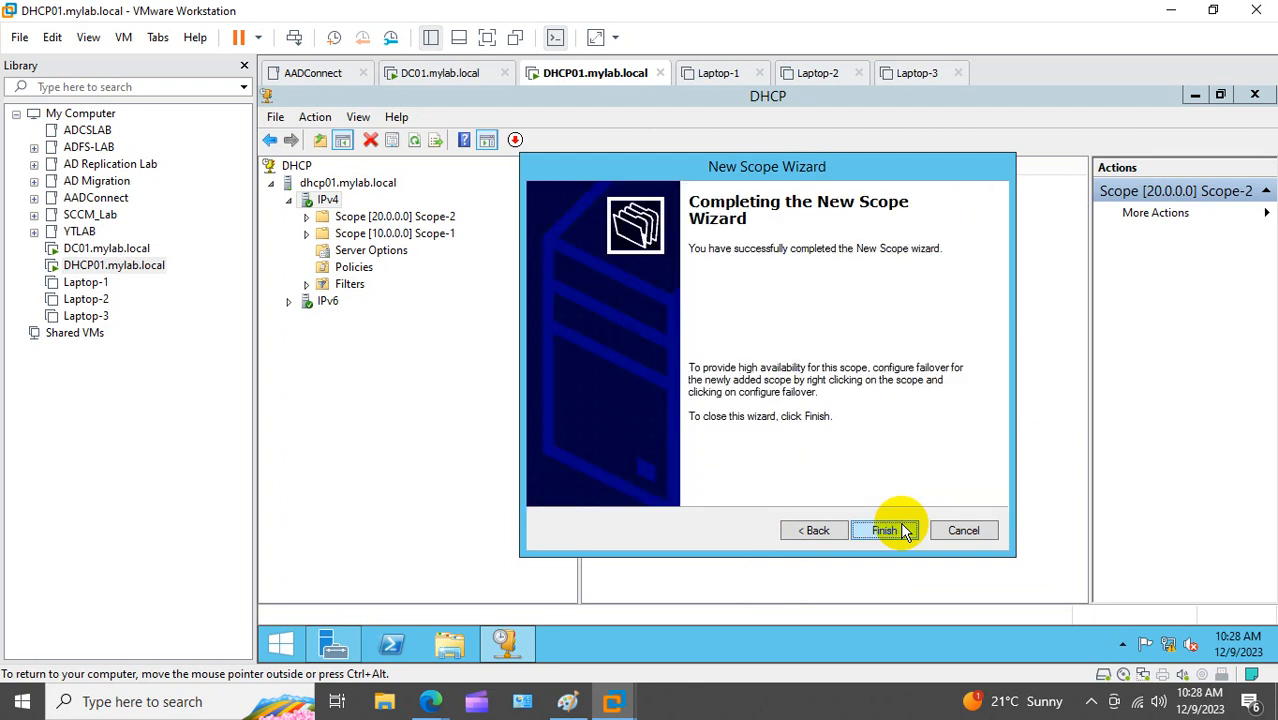
left_click(903, 531)
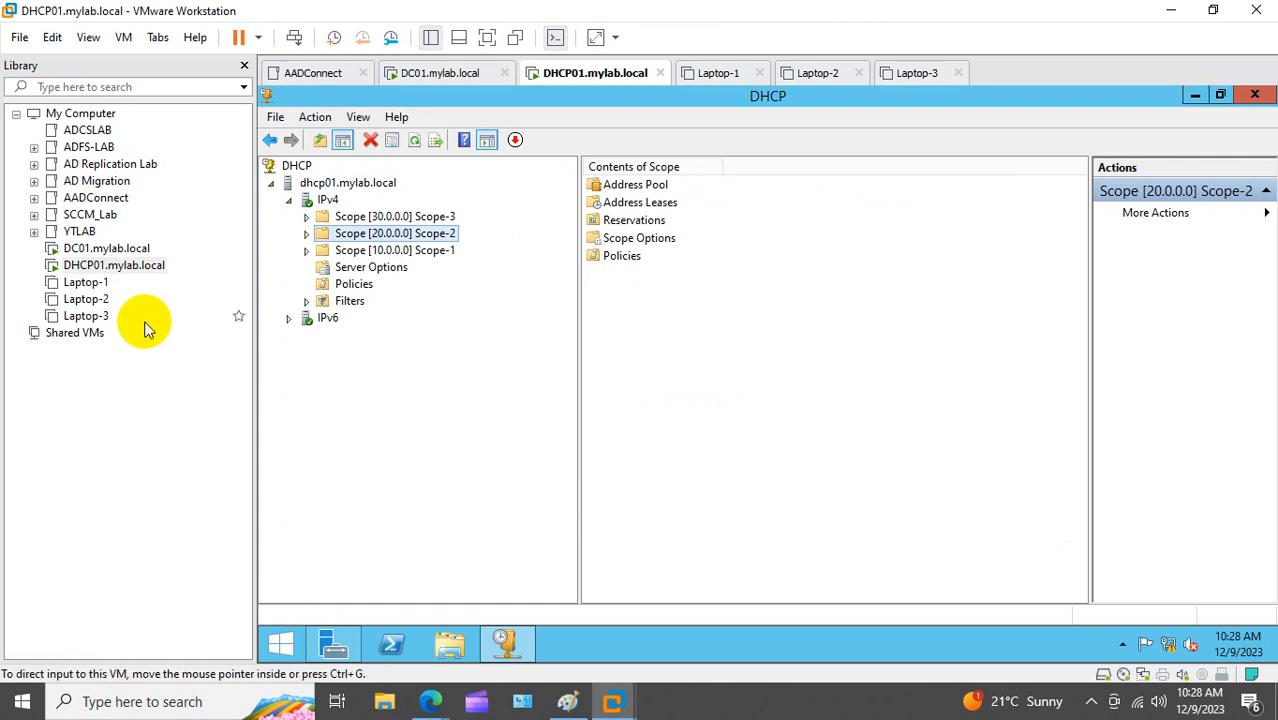
Step: Power on Laptop-1 and check its network adapter in the VM settings
left_click(87, 288)
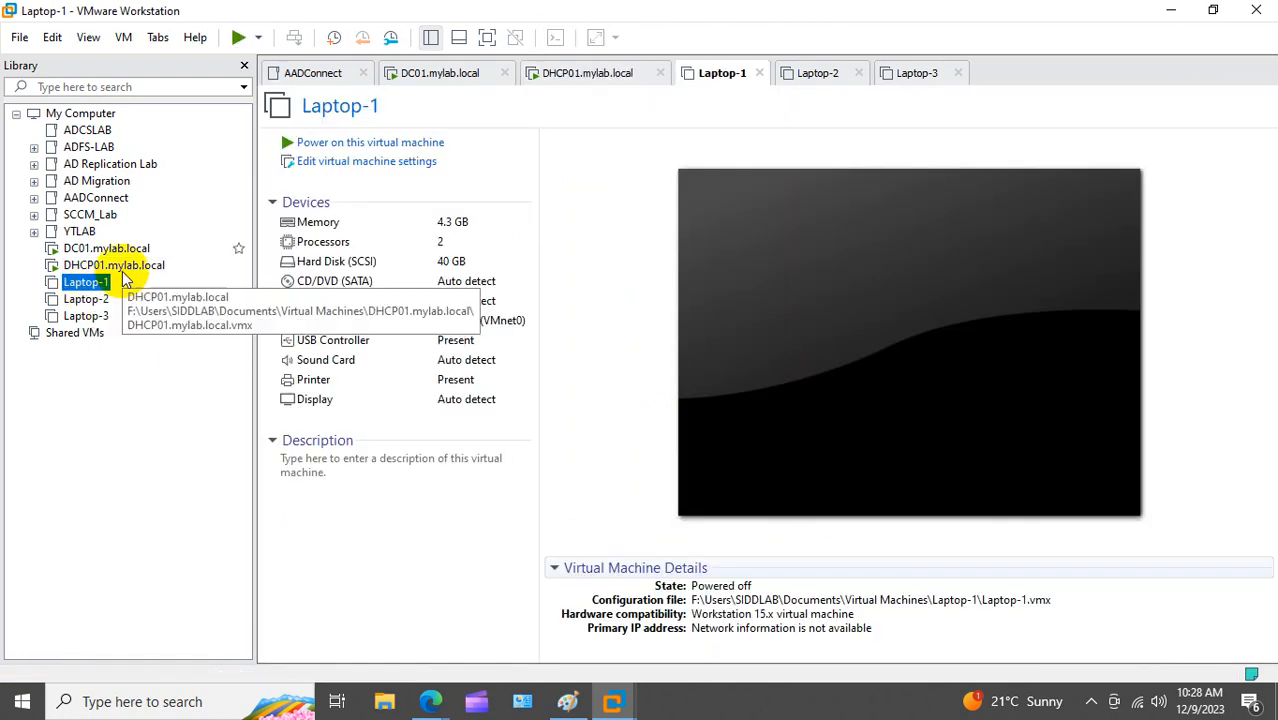
left_click(341, 150)
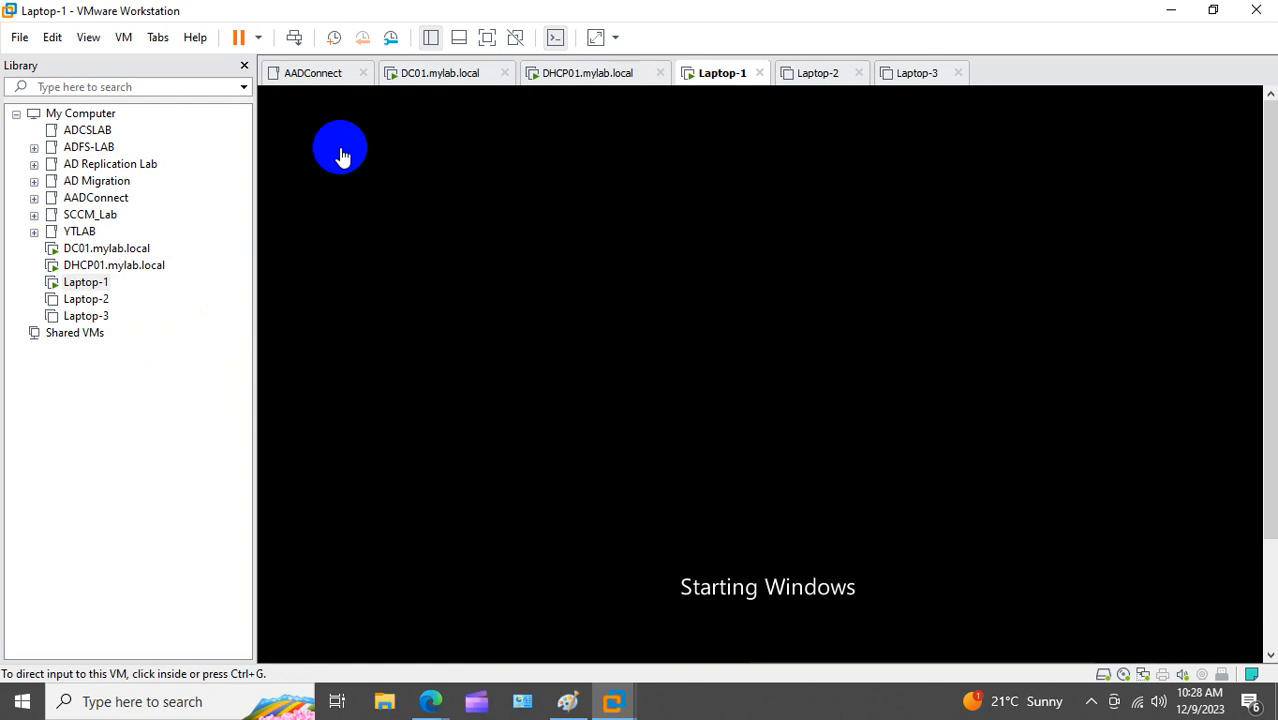
right_click(108, 287)
left_click(177, 630)
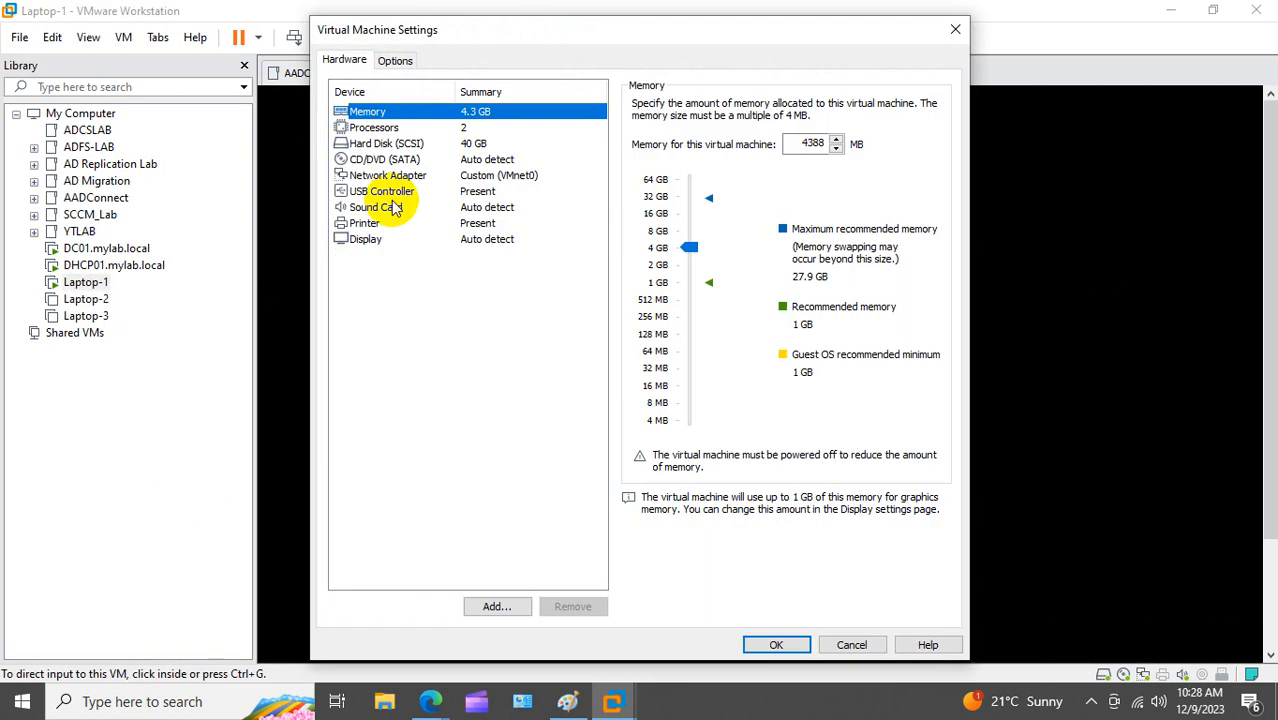
left_click(387, 176)
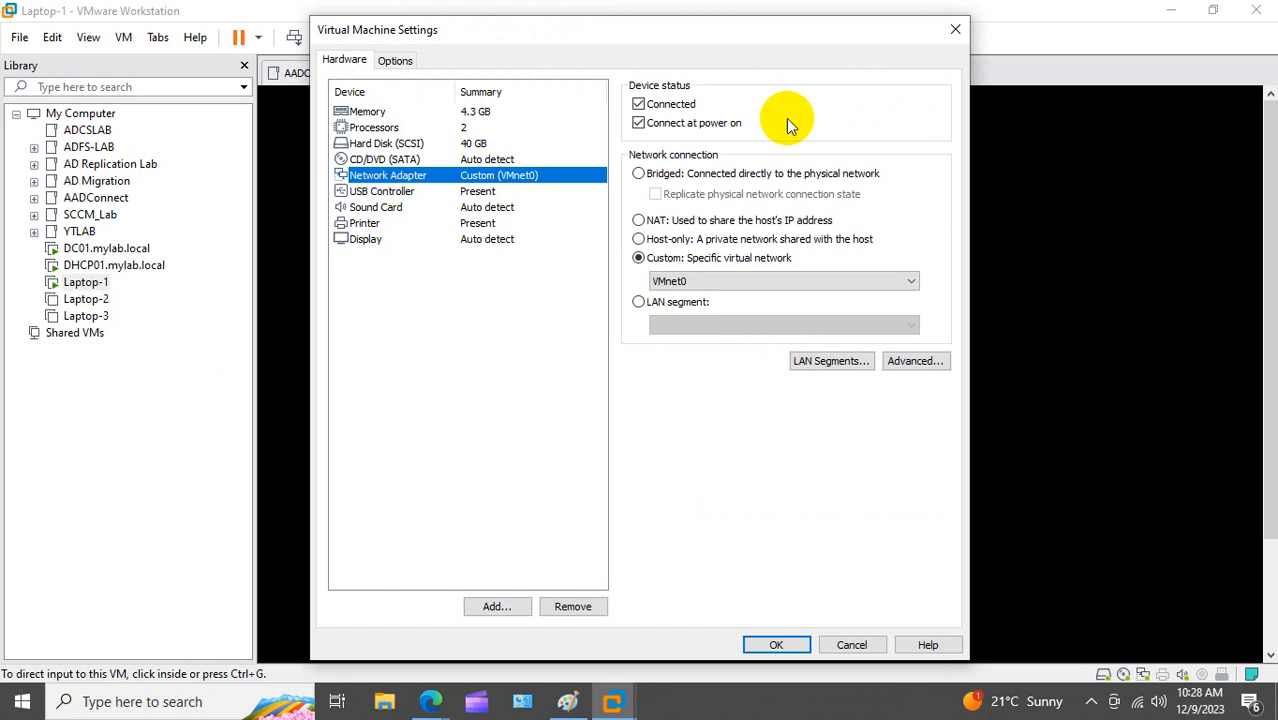
left_click(955, 29)
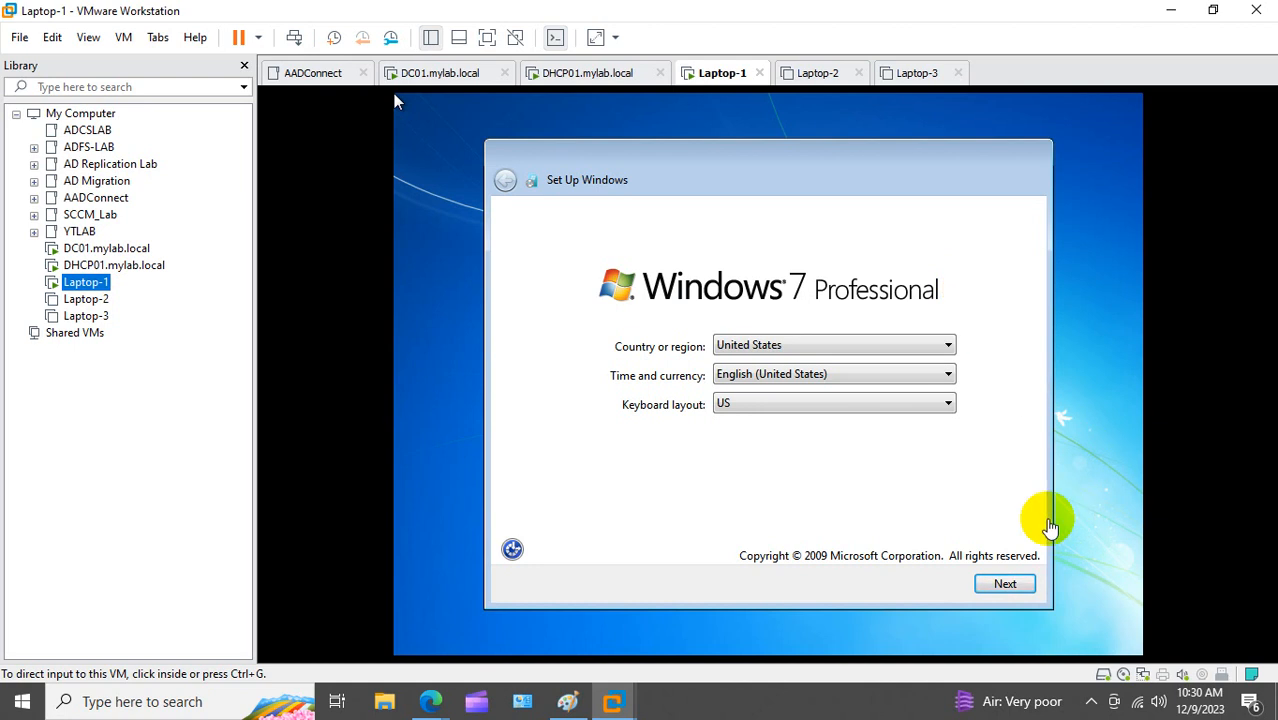
Step: Create user account usr2 in Windows setup, skipping password and product key
left_click(1045, 530)
left_click(1005, 585)
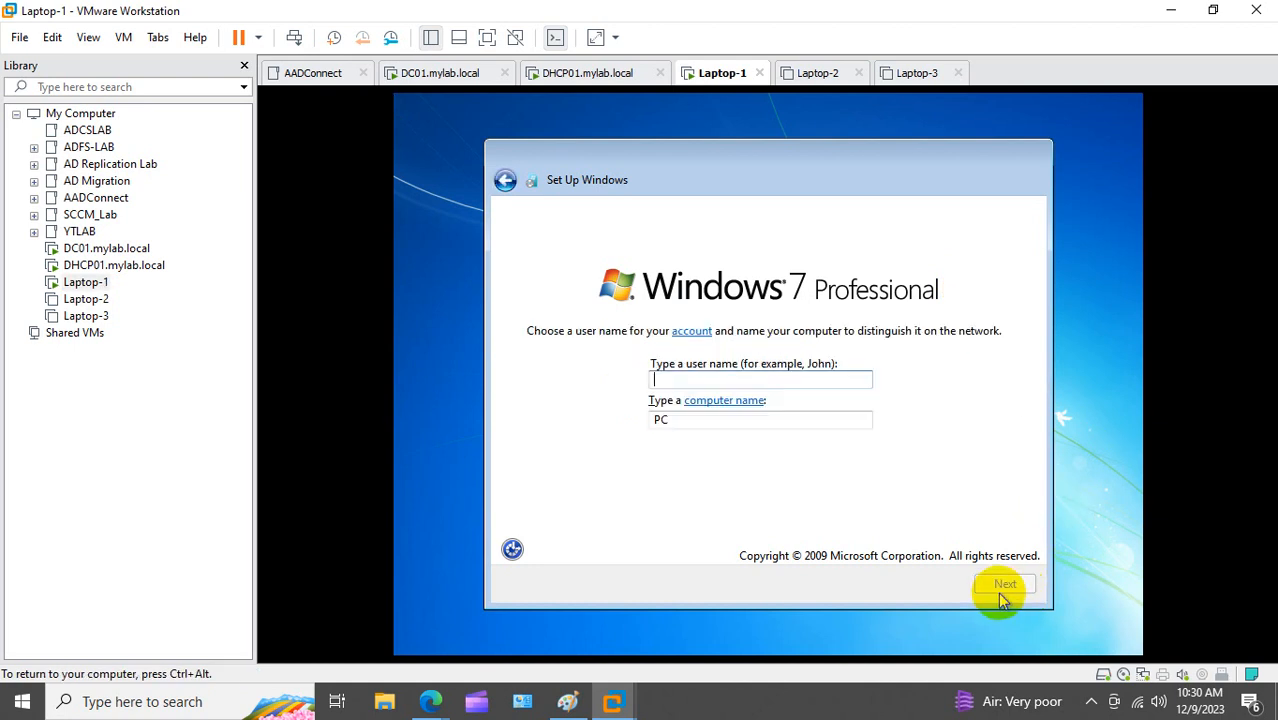
type("usr2")
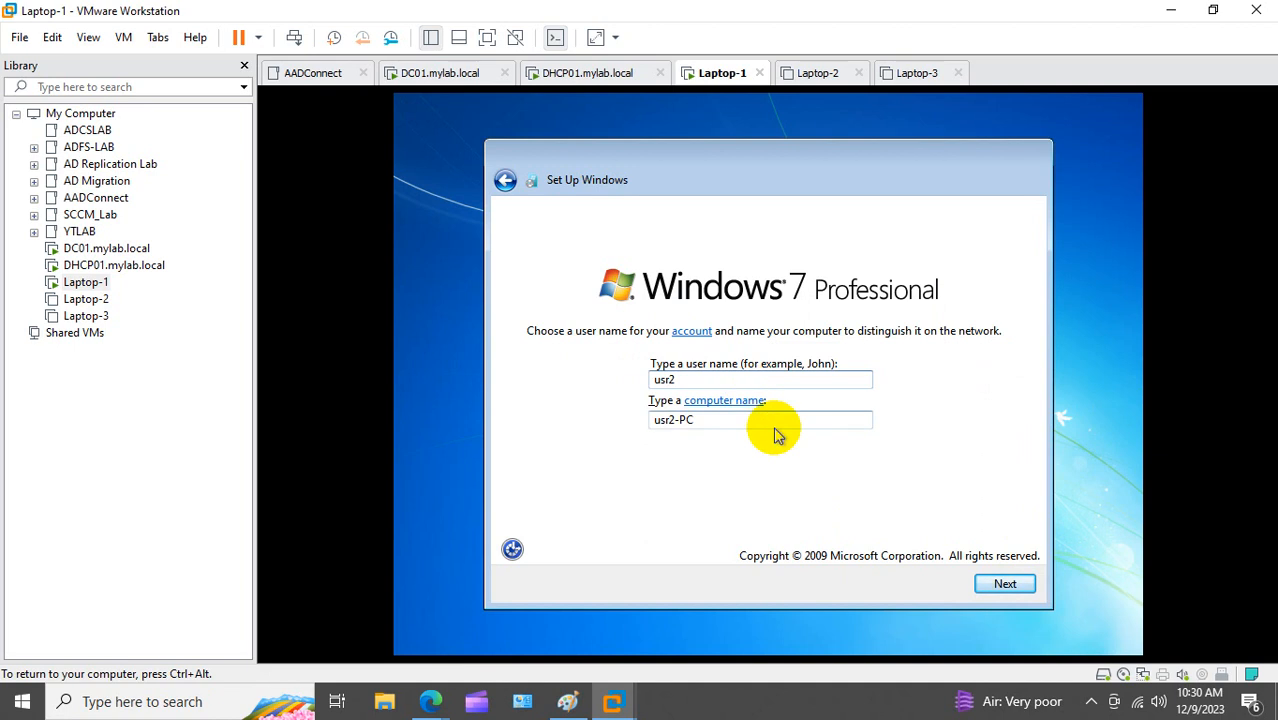
left_click(995, 589)
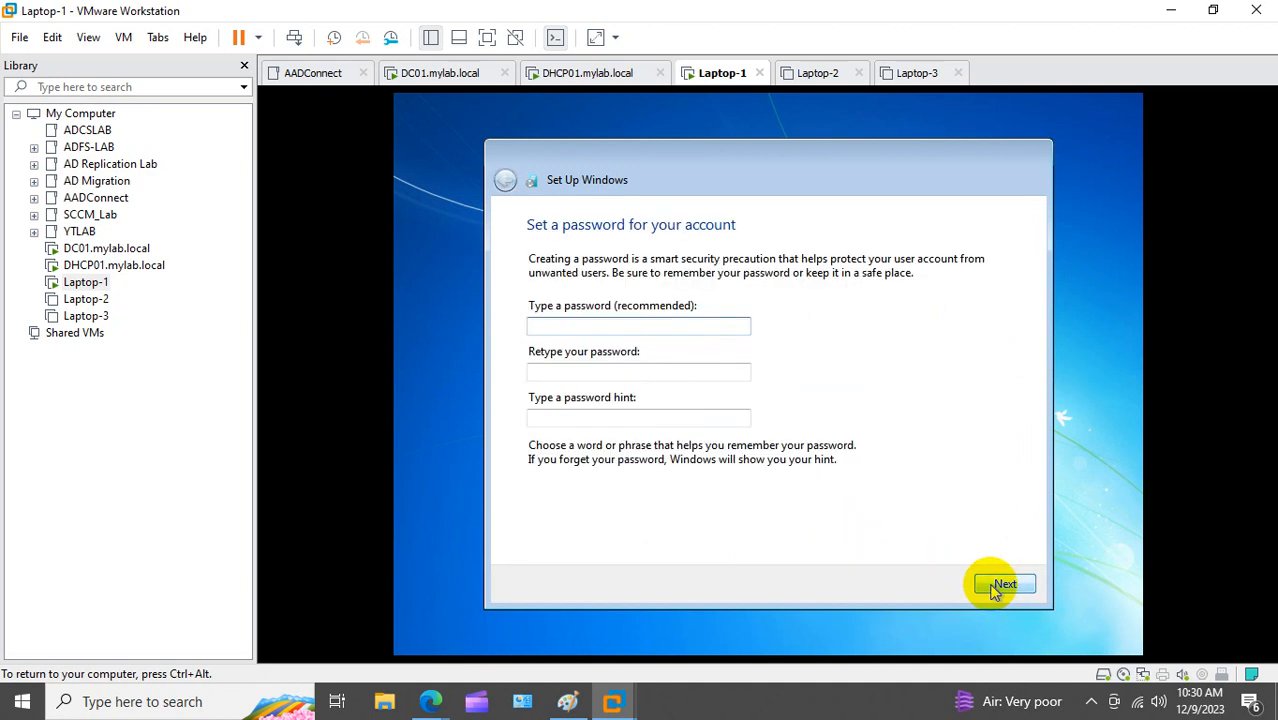
left_click(995, 589)
left_click(950, 590)
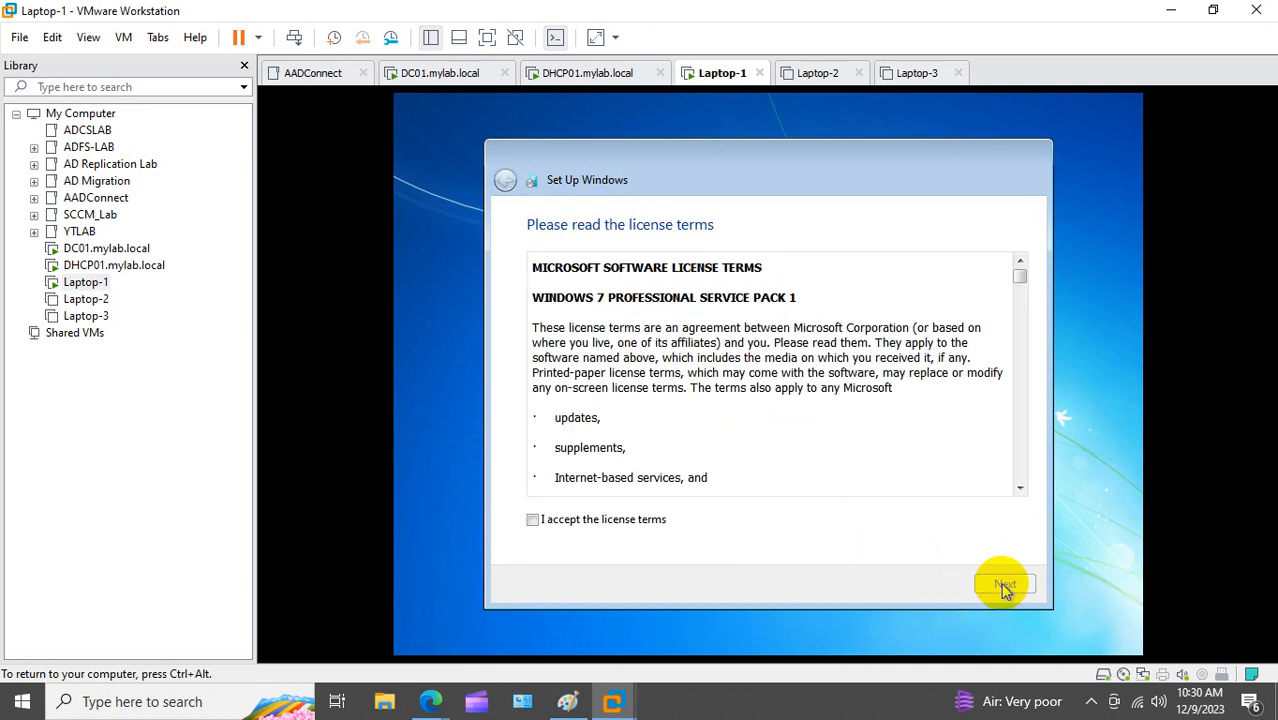
Step: Accept the license, choose Ask me later, set a Public network and sign in
left_click(533, 520)
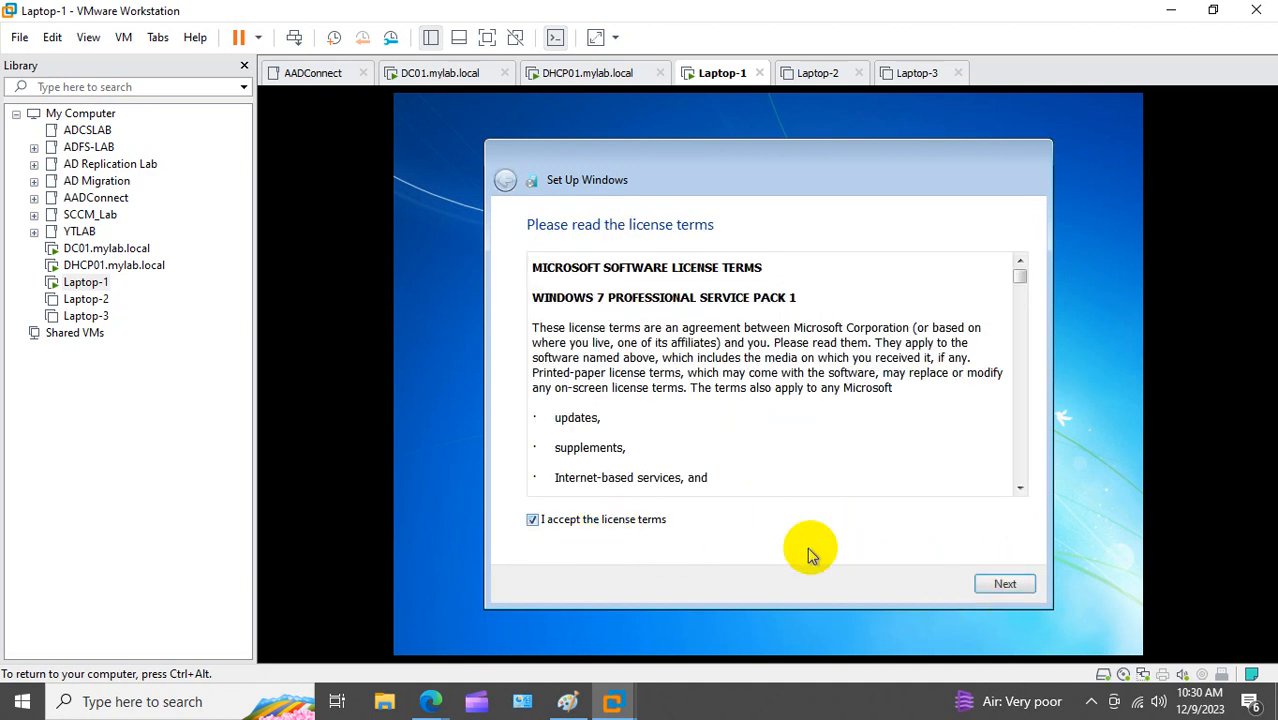
left_click(1008, 588)
left_click(697, 411)
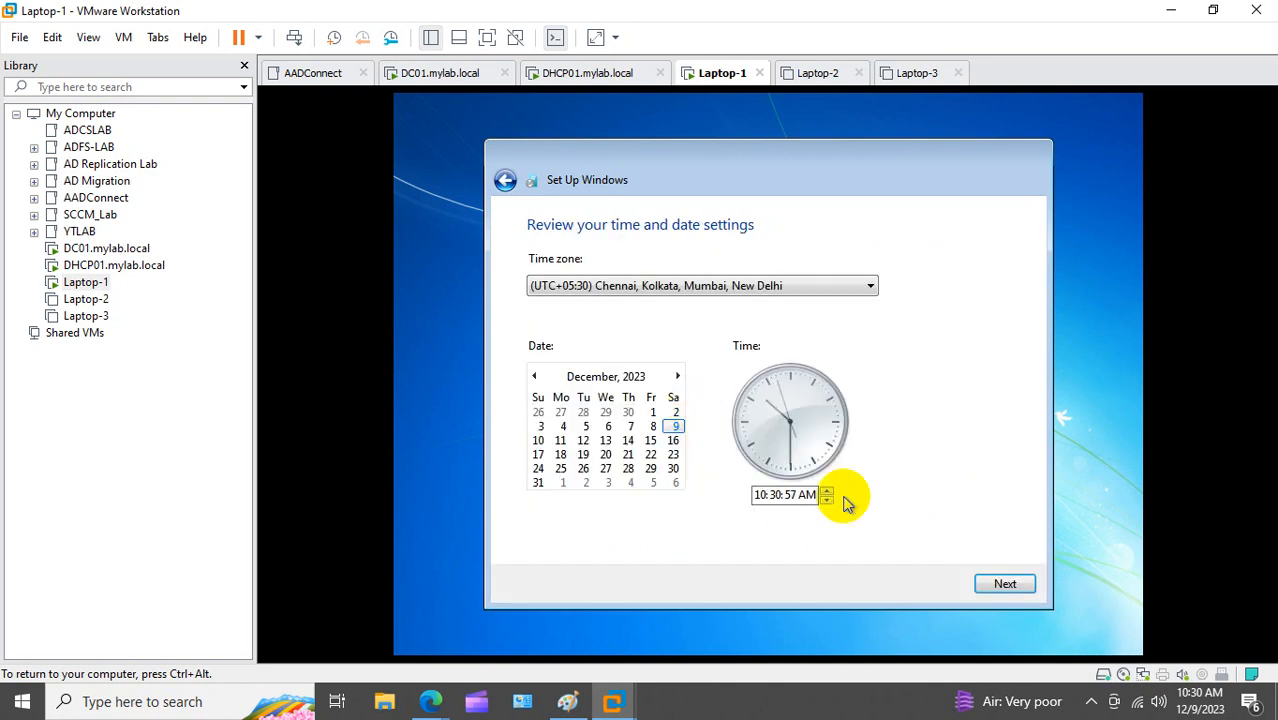
left_click(996, 584)
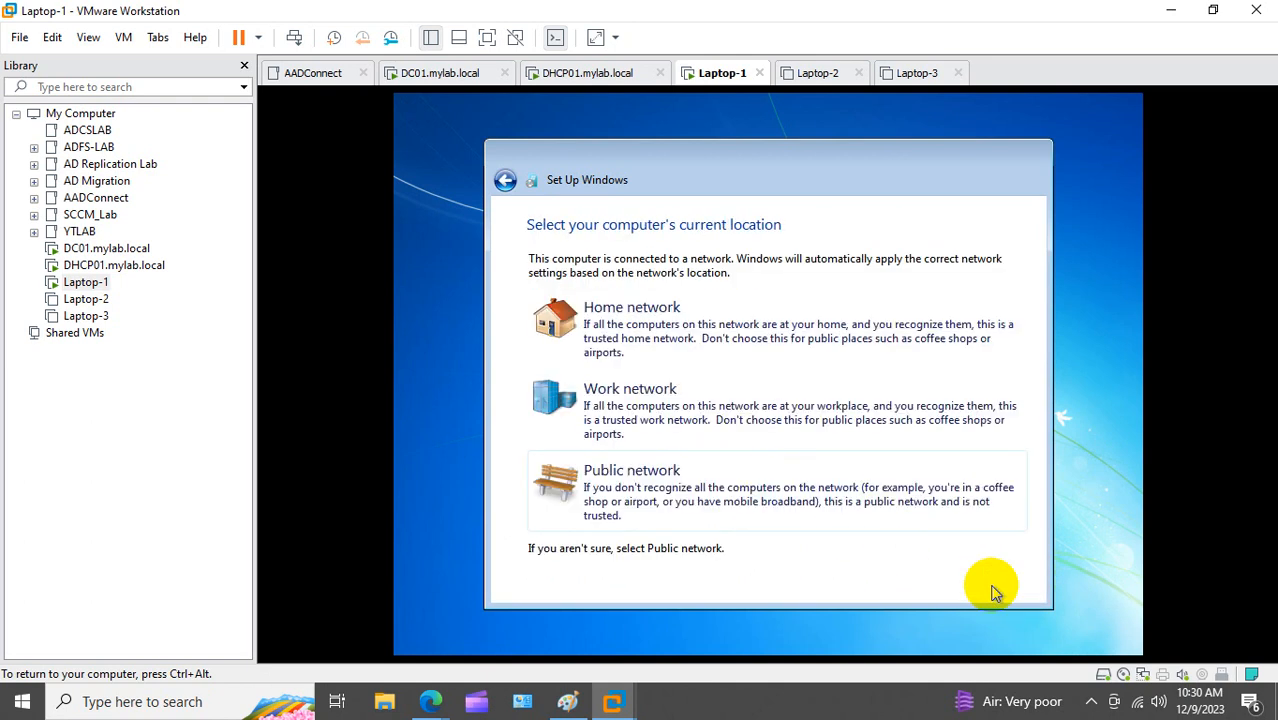
left_click(699, 476)
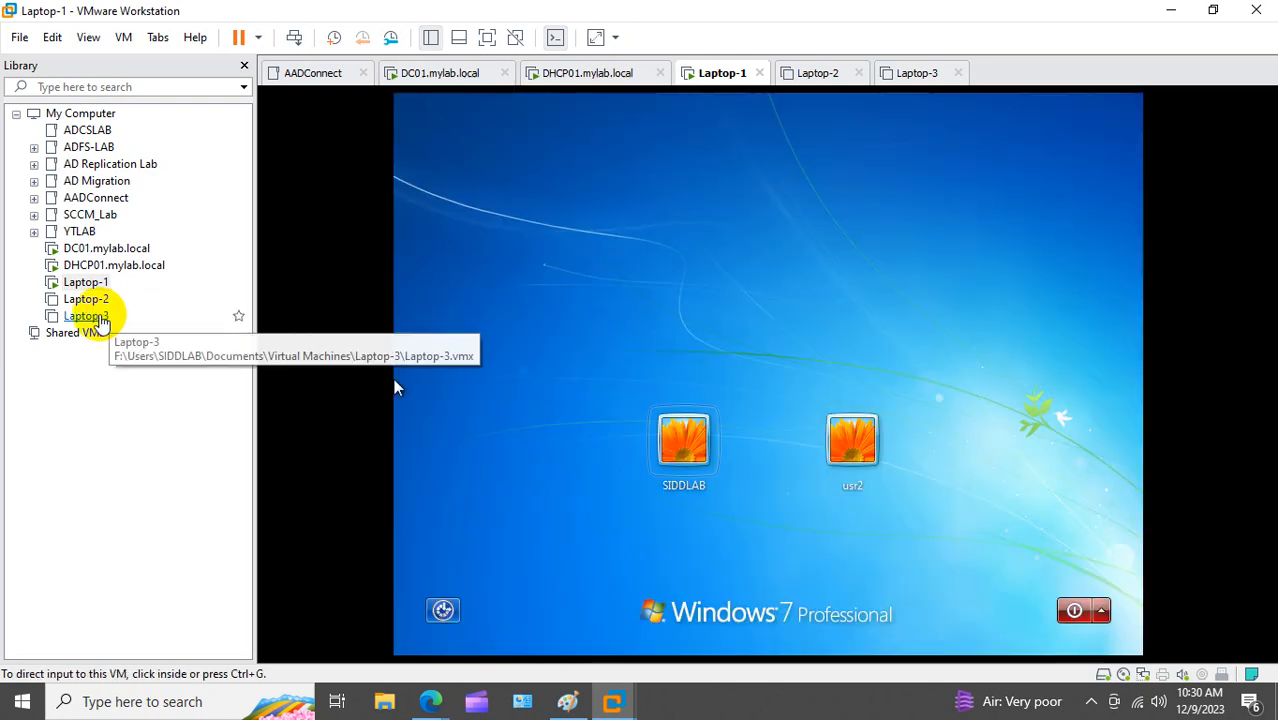
left_click(556, 436)
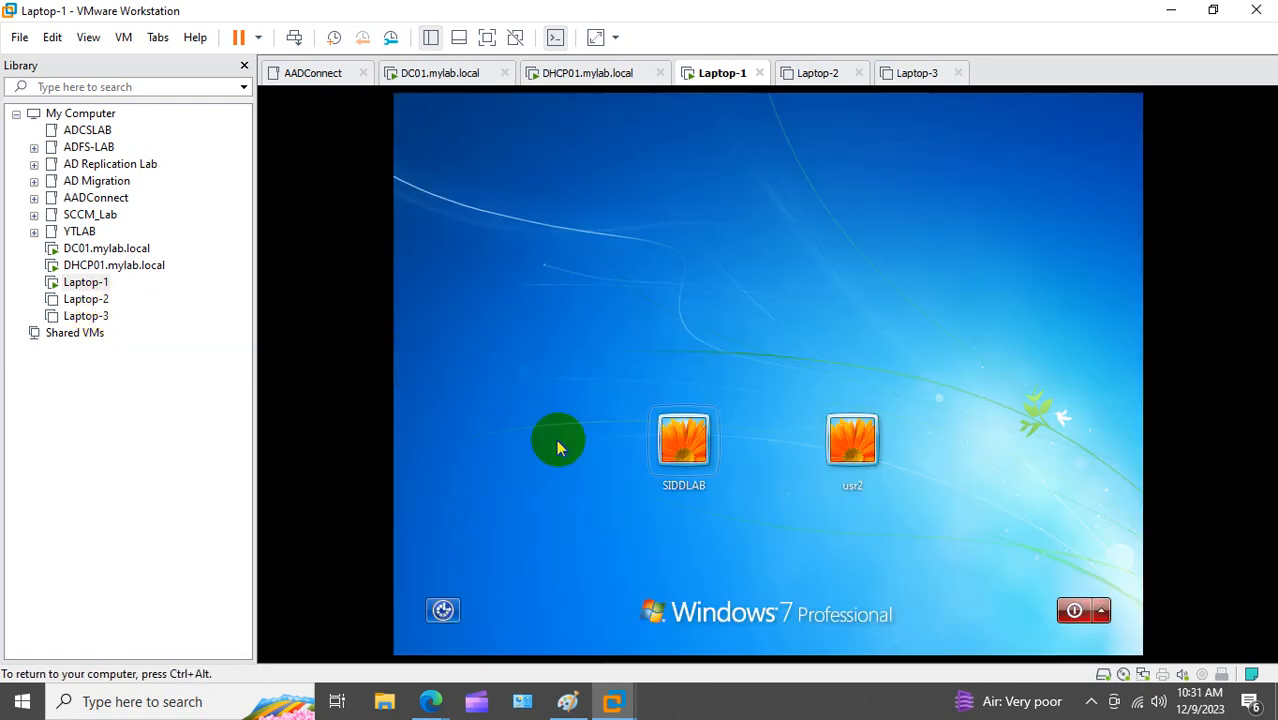
left_click(838, 445)
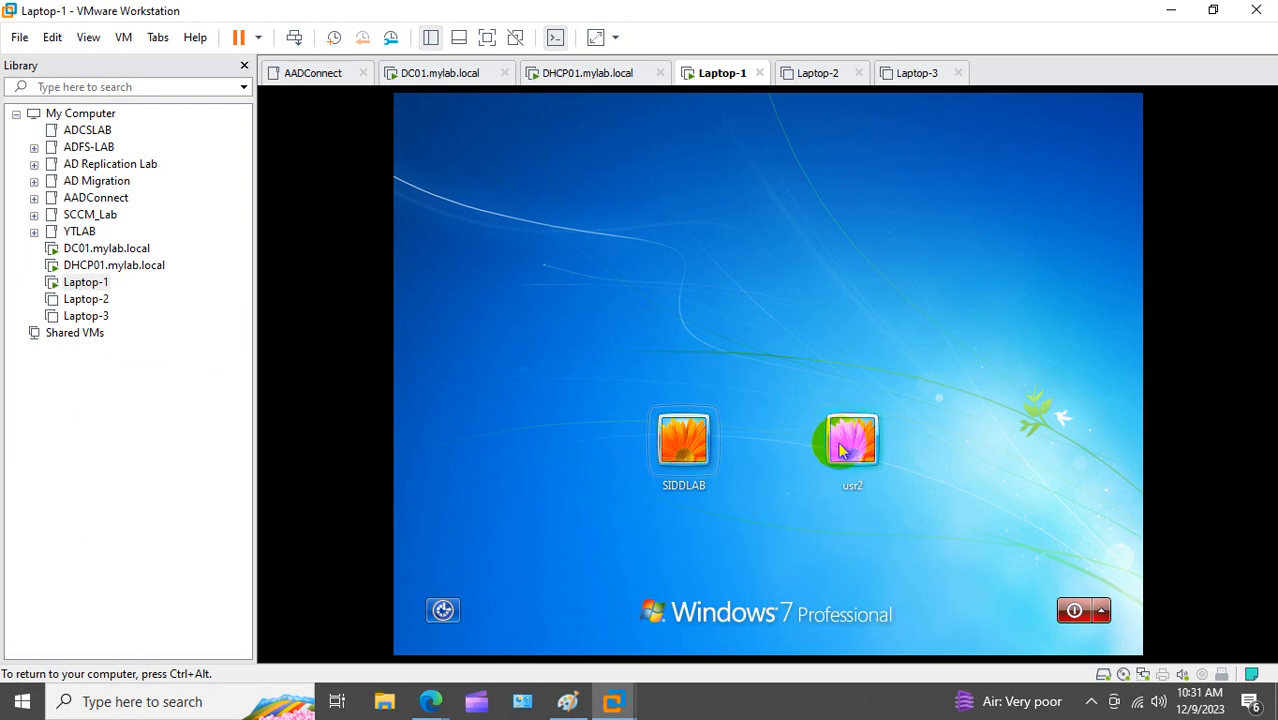
key("ctrl+alt")
Step: Run ipconfig in Laptop-1's command prompt to see 10.10.10.17, then power on Laptop-2
left_click(614, 378)
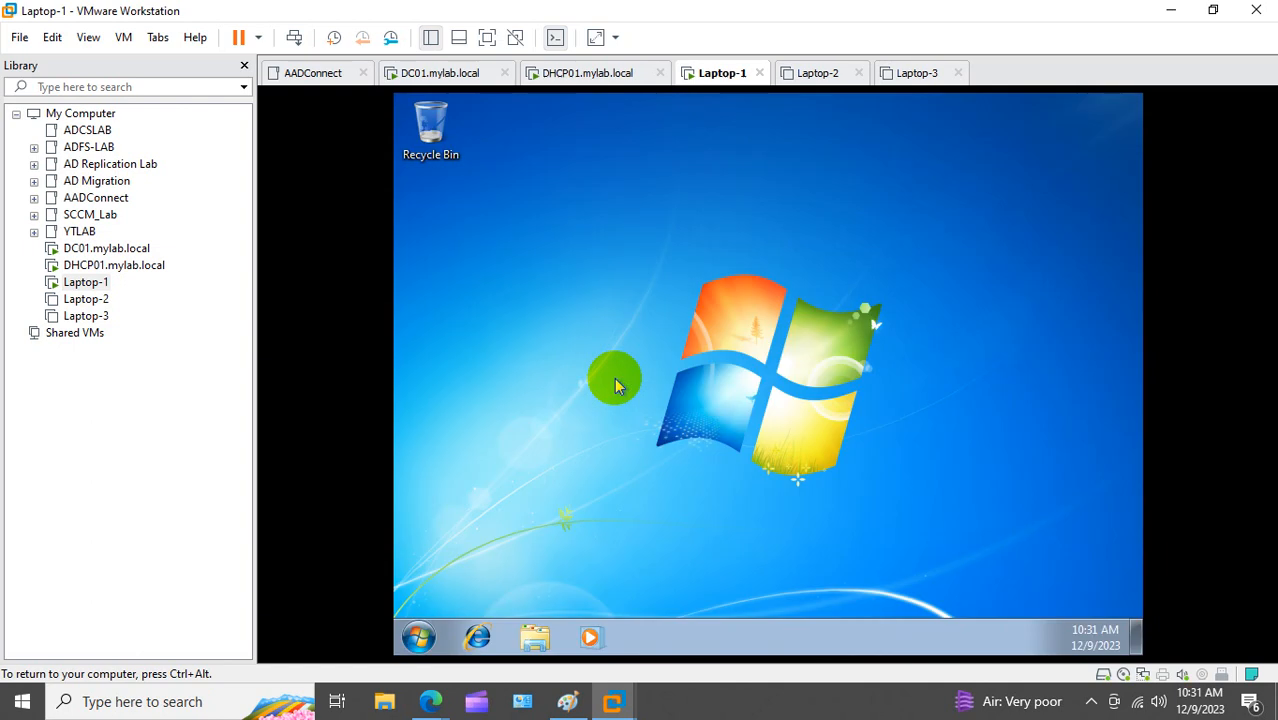
key("super+r")
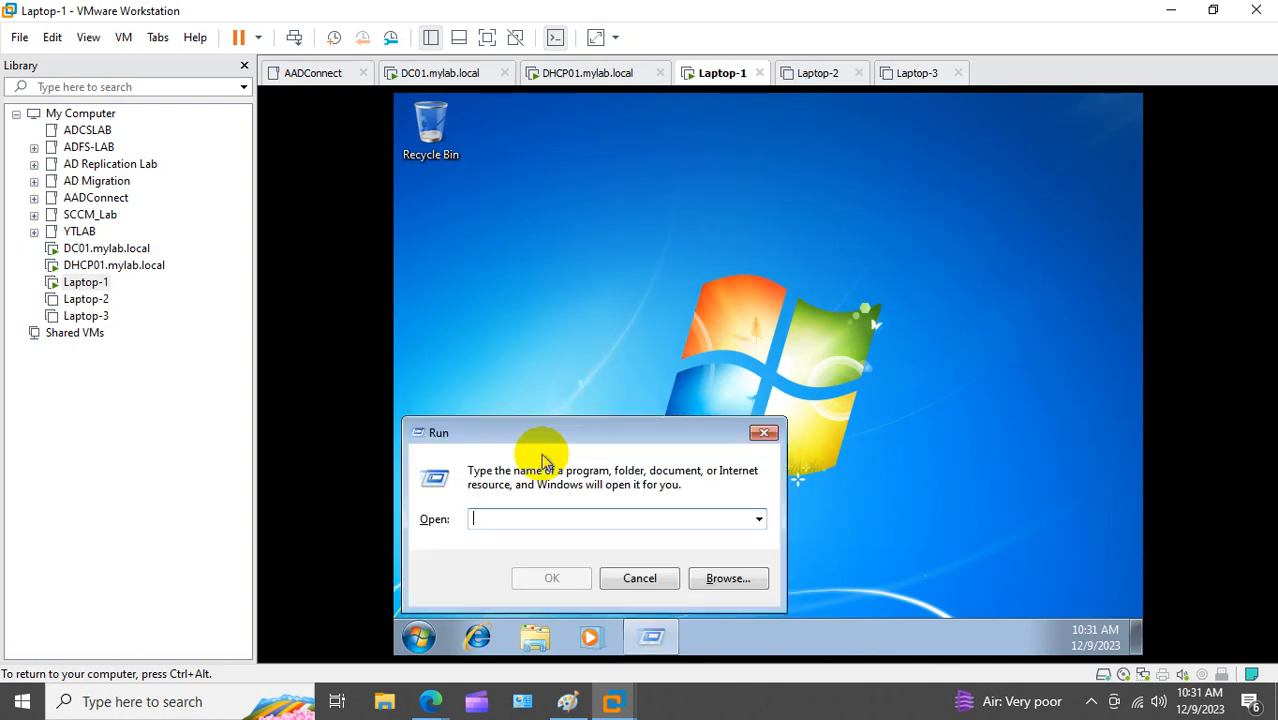
type("cmd")
key("Return")
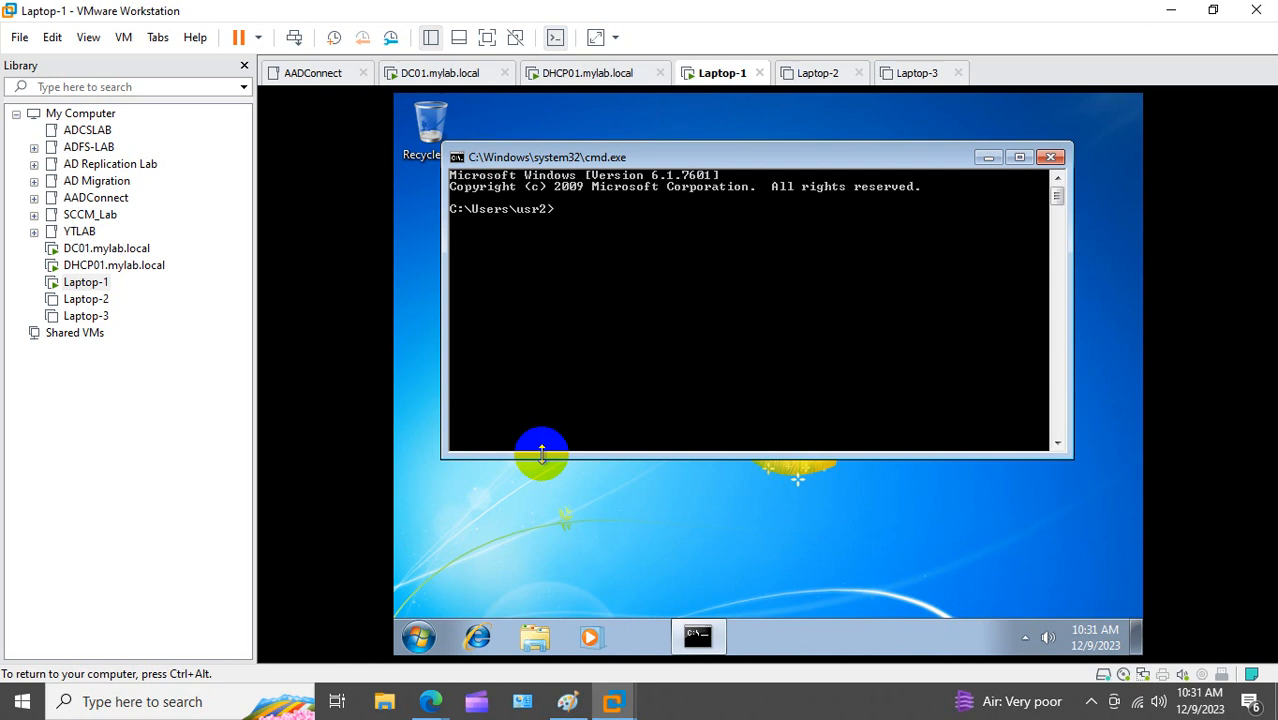
type("ipcon")
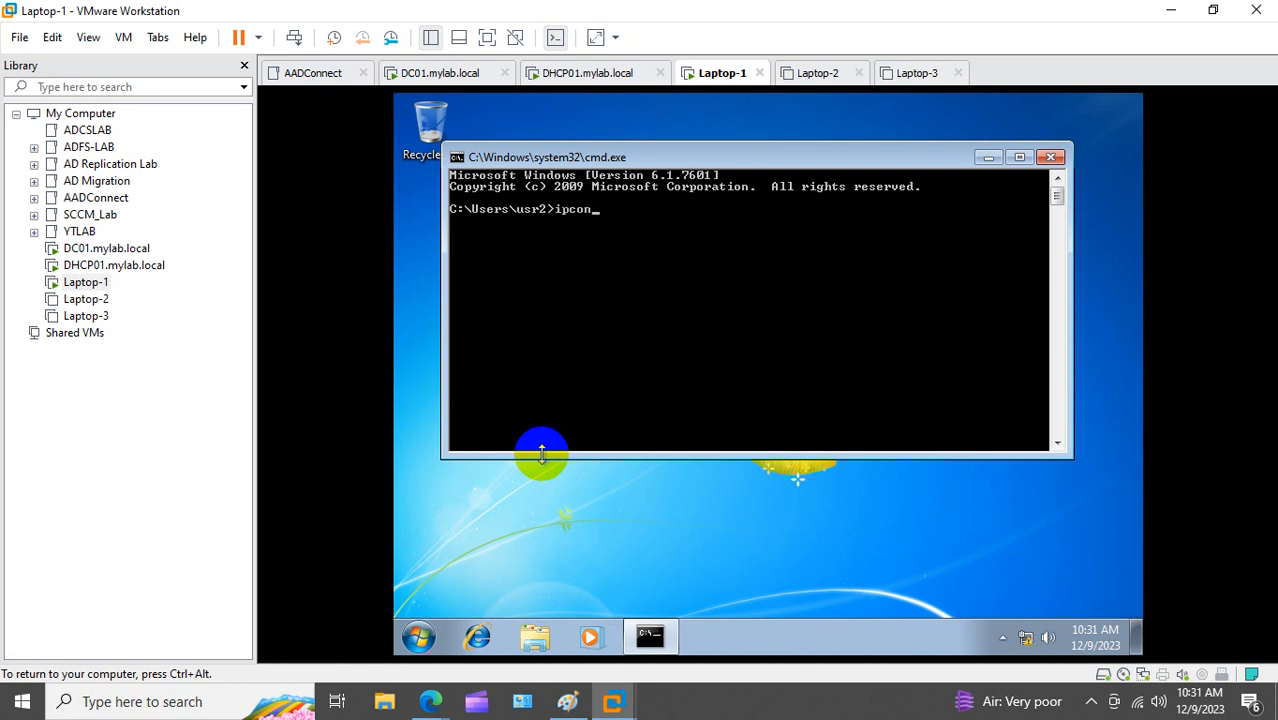
type("fig")
key("Return")
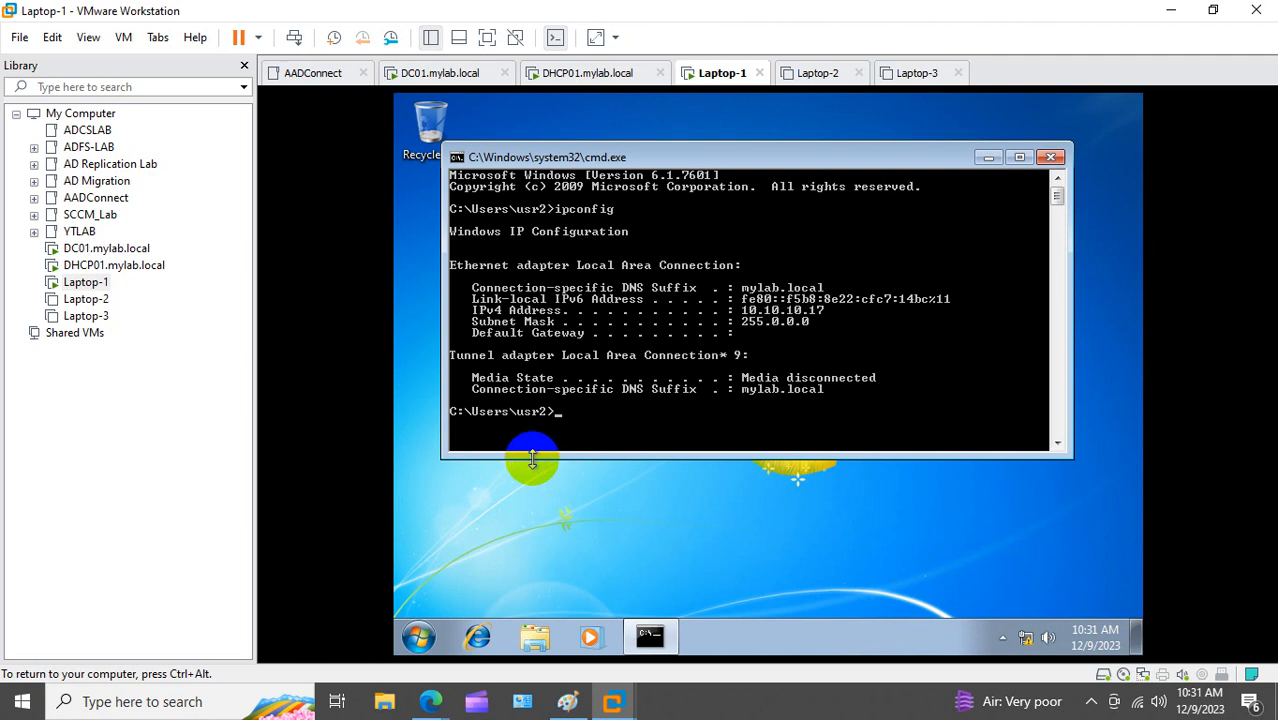
left_click(90, 299)
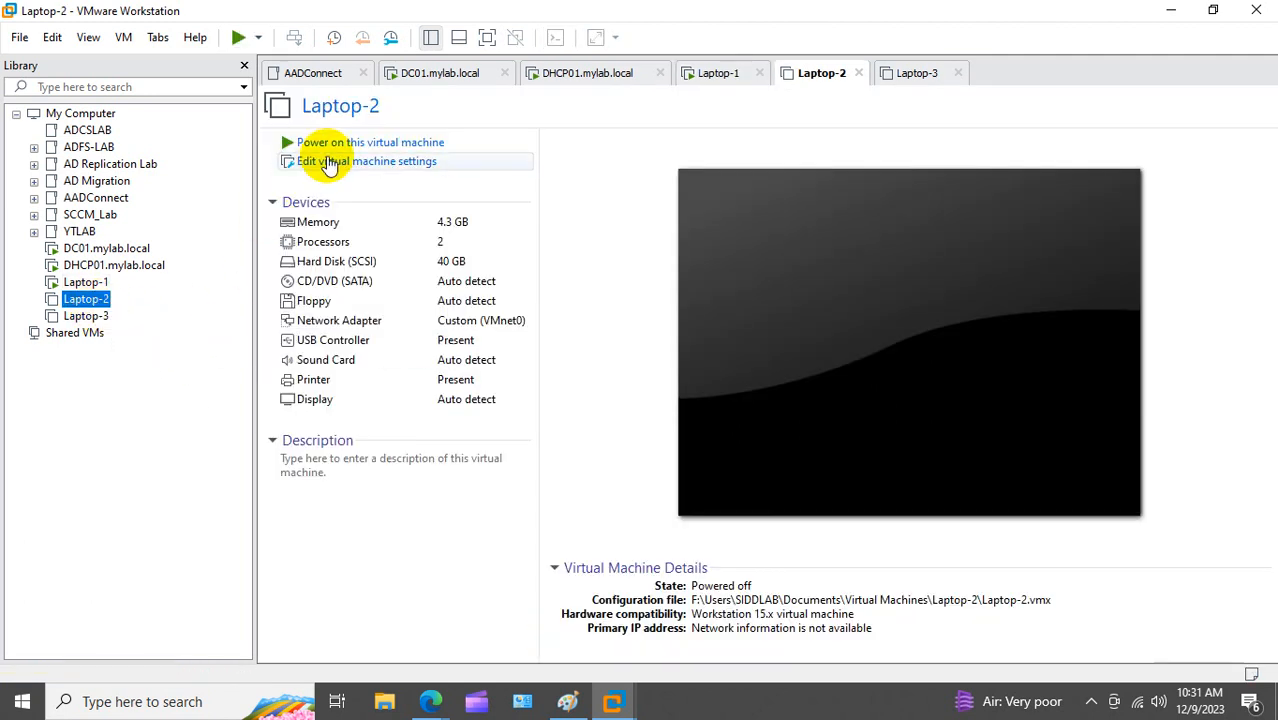
left_click(330, 143)
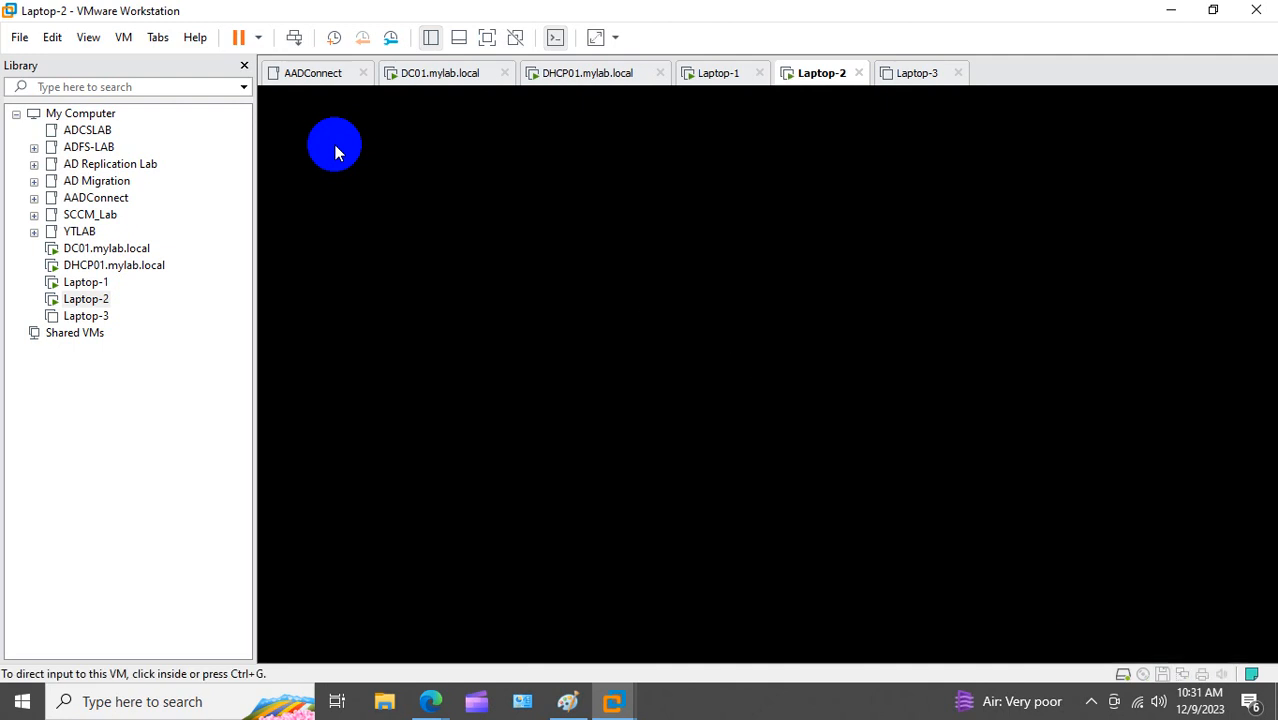
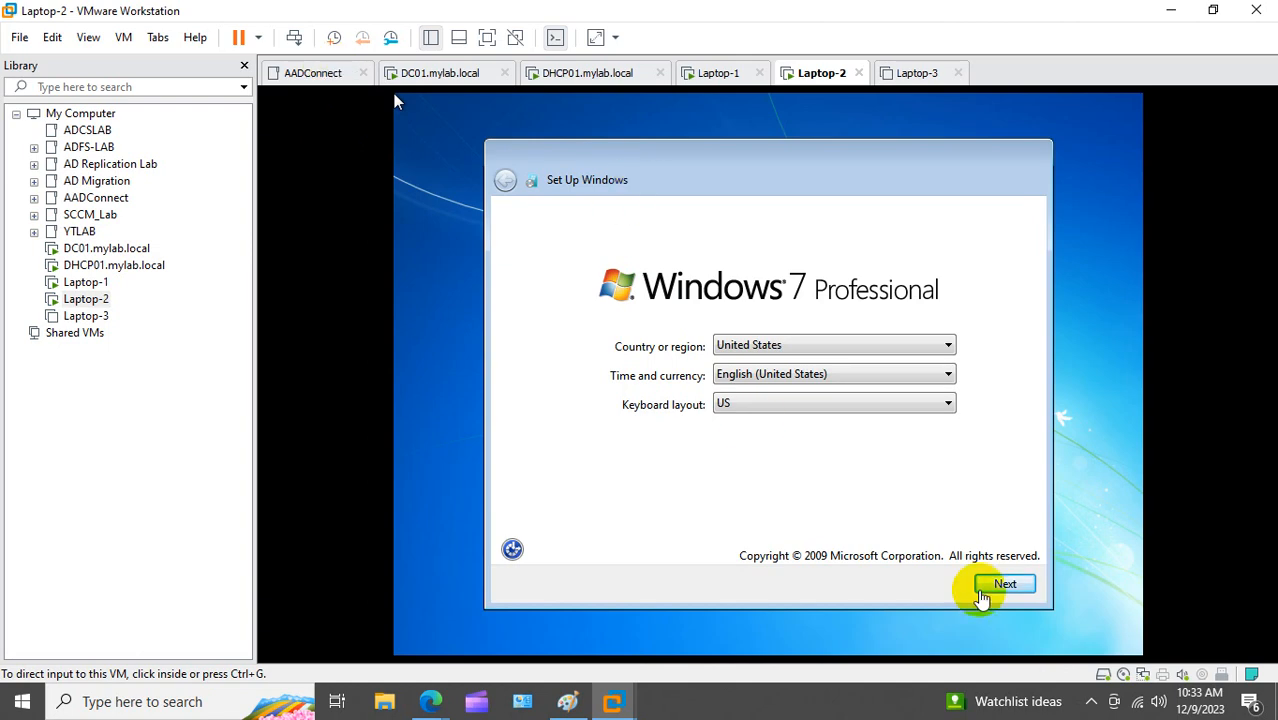
Step: Create user account user3 in Laptop-2's Windows setup, skipping the password and product key
left_click(995, 586)
left_click(1003, 587)
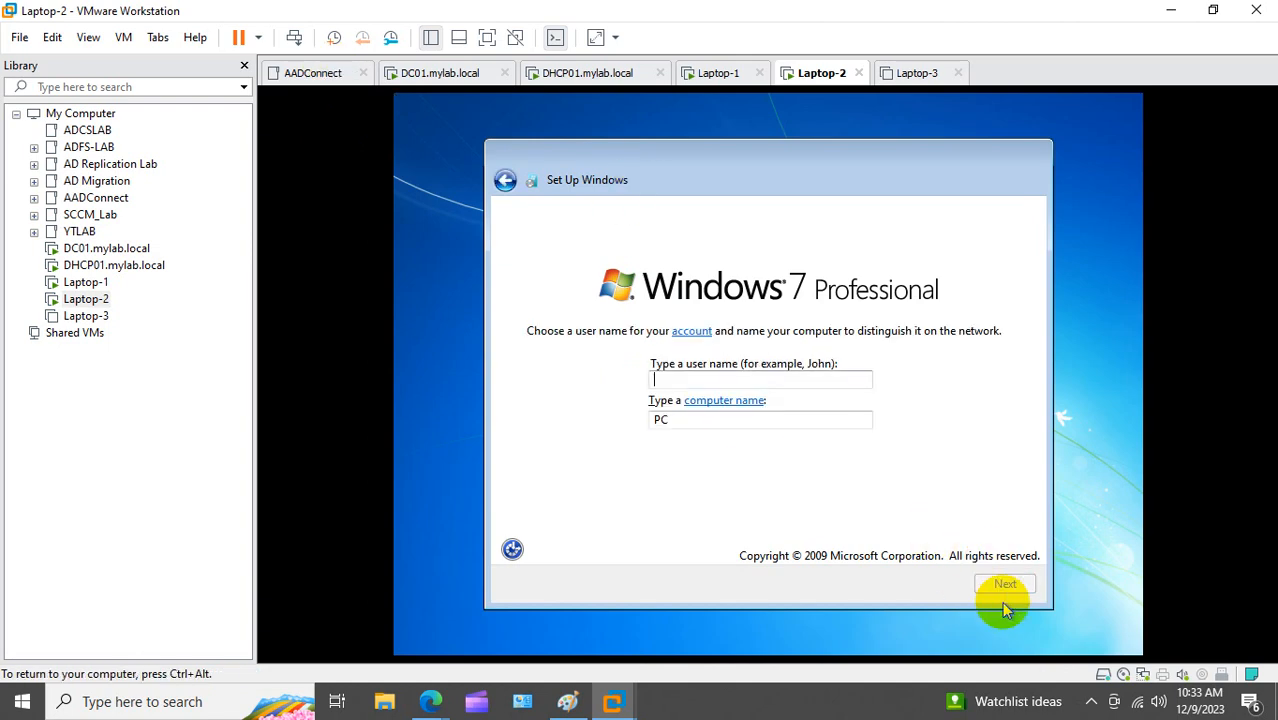
type("user2")
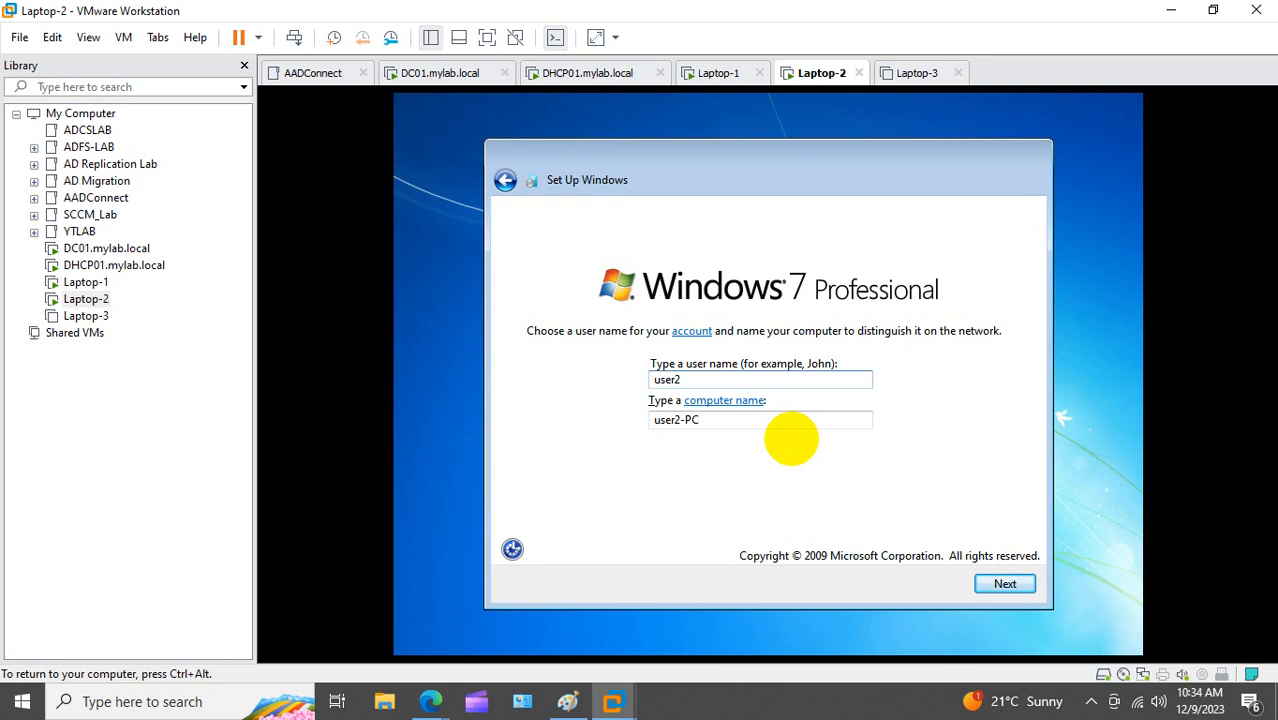
key("BackSpace")
type("3")
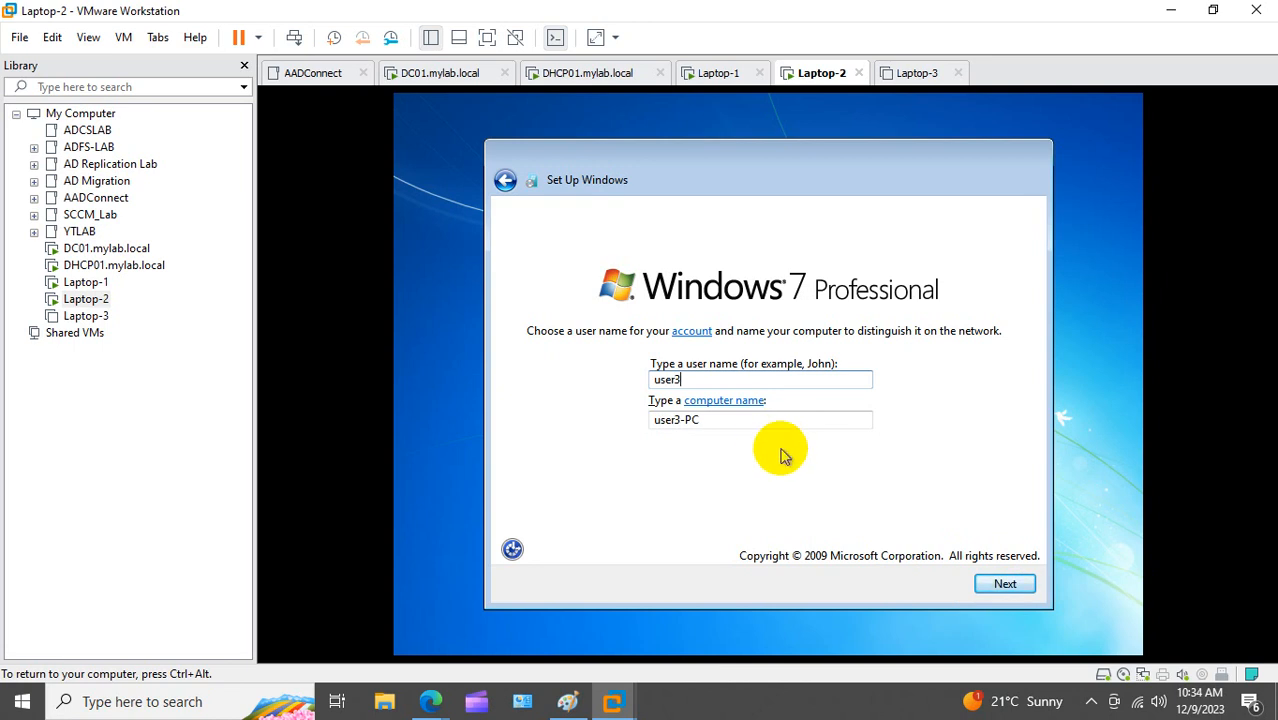
left_click(1002, 584)
left_click(1000, 584)
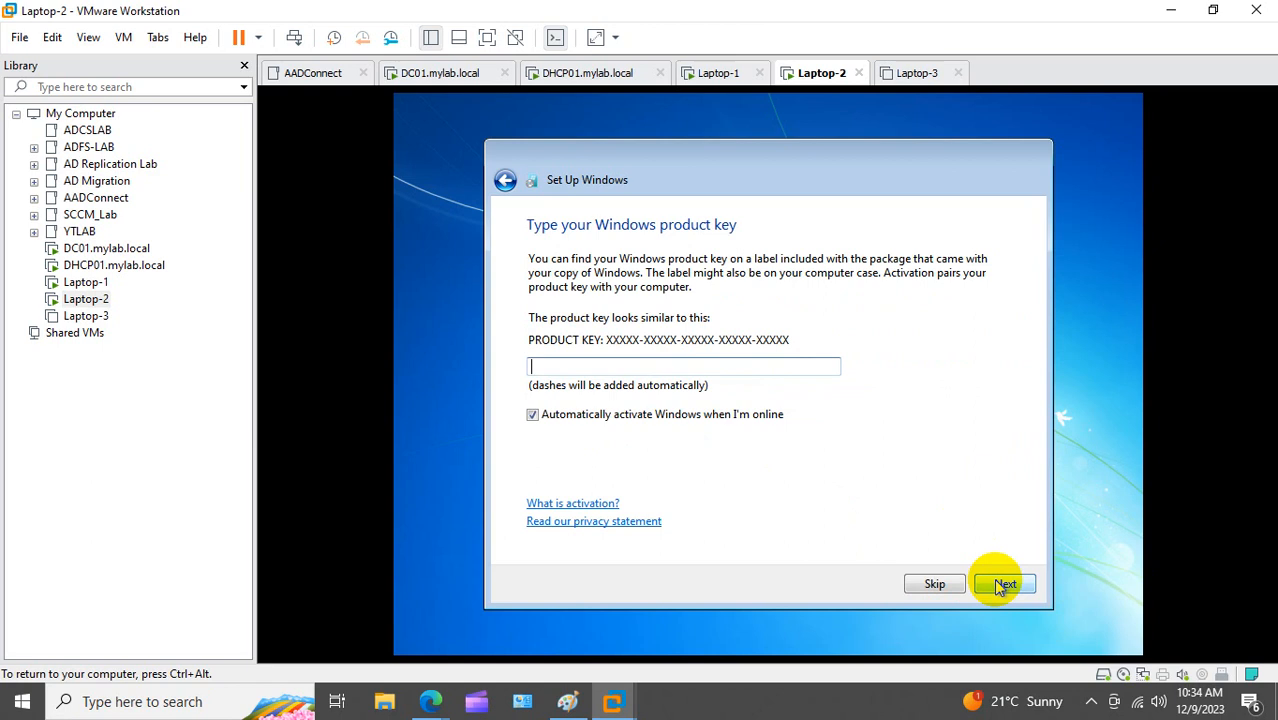
left_click(940, 582)
Step: Accept the license, install important updates only, keep the time settings and choose a Public network
left_click(641, 522)
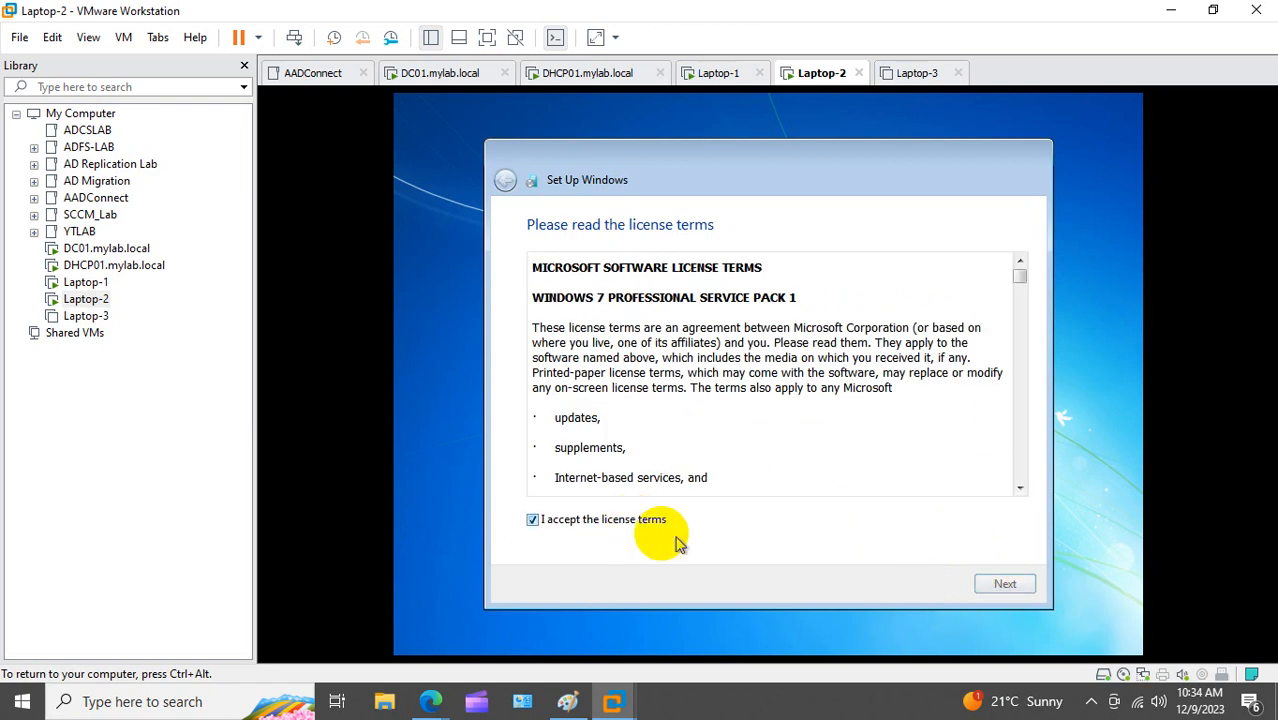
left_click(1000, 584)
left_click(556, 343)
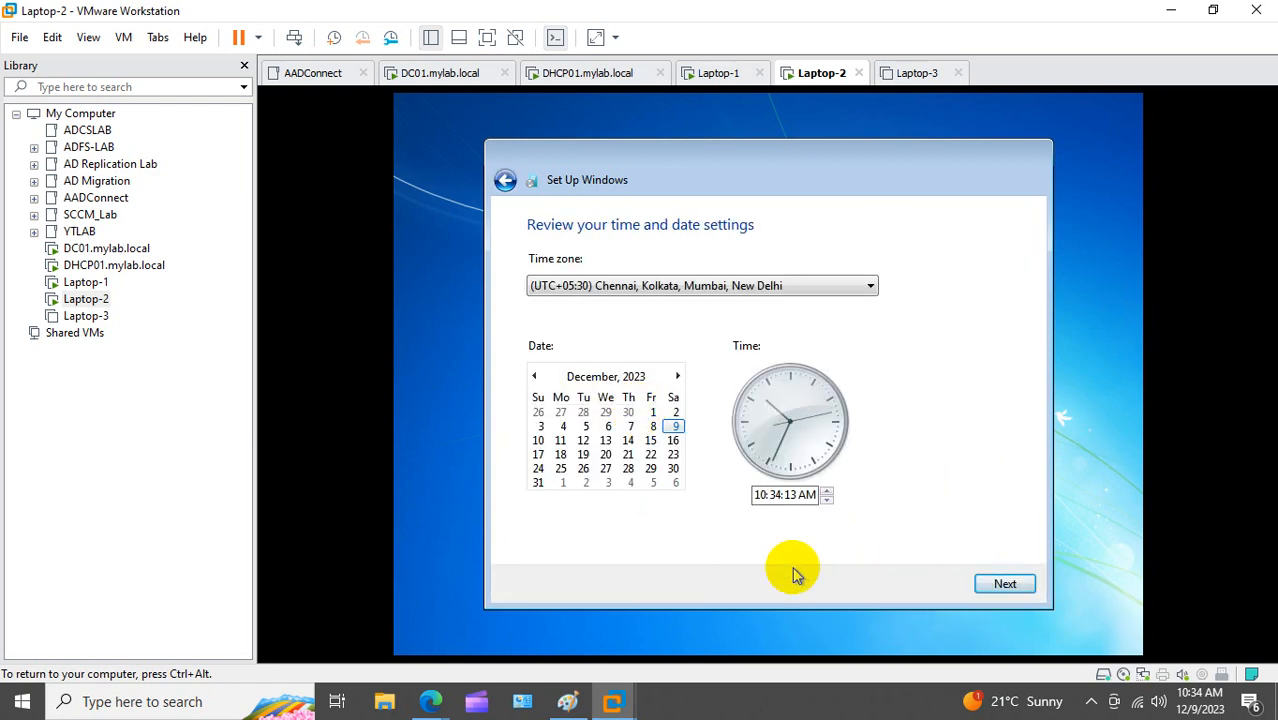
left_click(1005, 585)
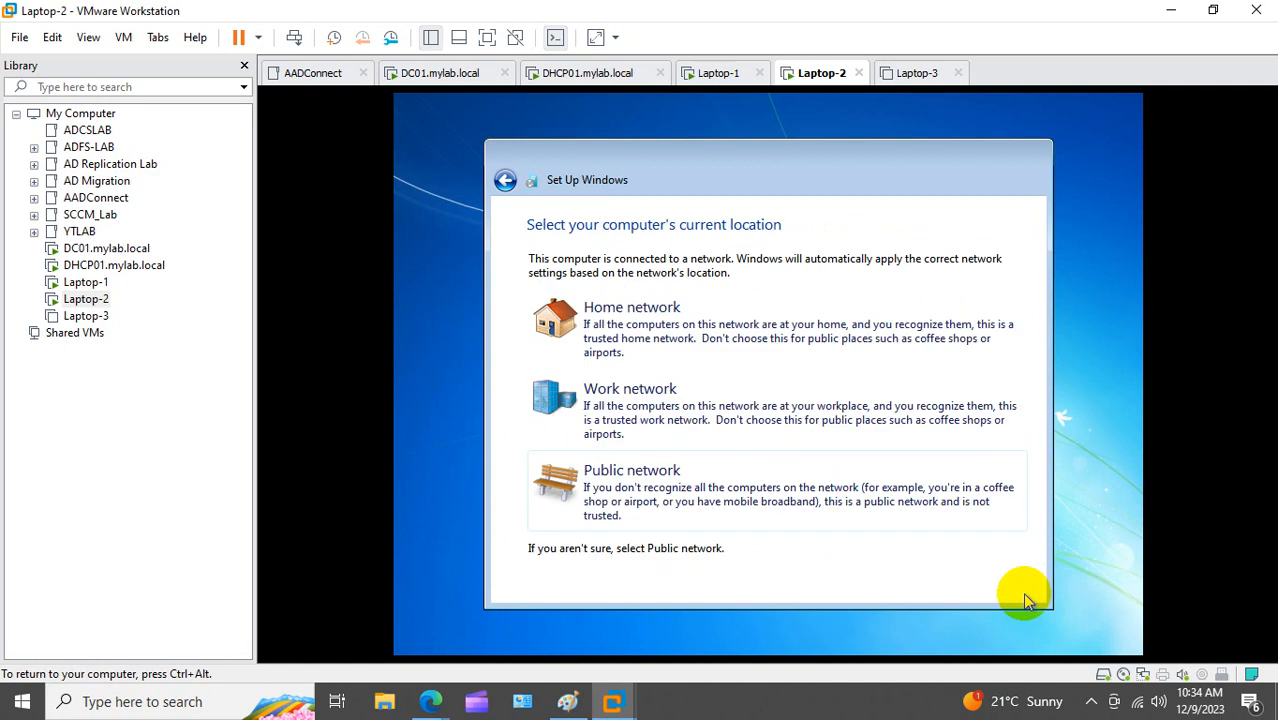
left_click(662, 455)
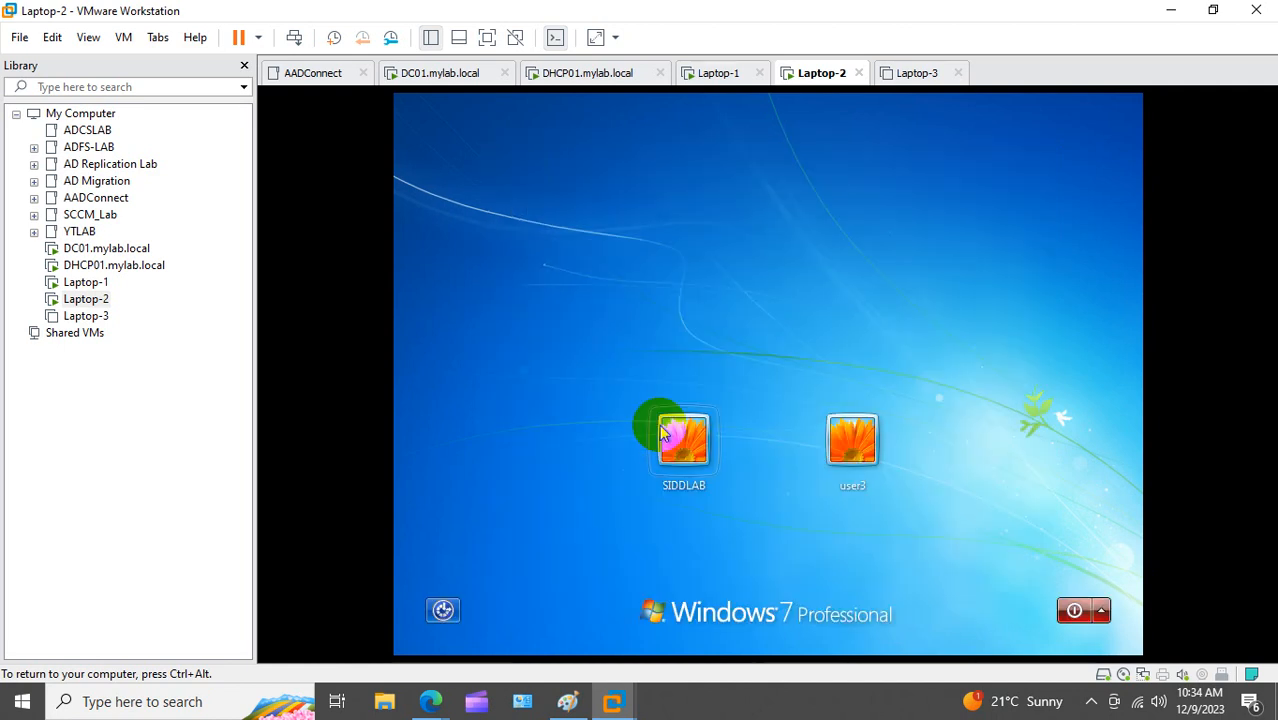
Step: Sign in to Laptop-2's new user3 account
left_click(850, 440)
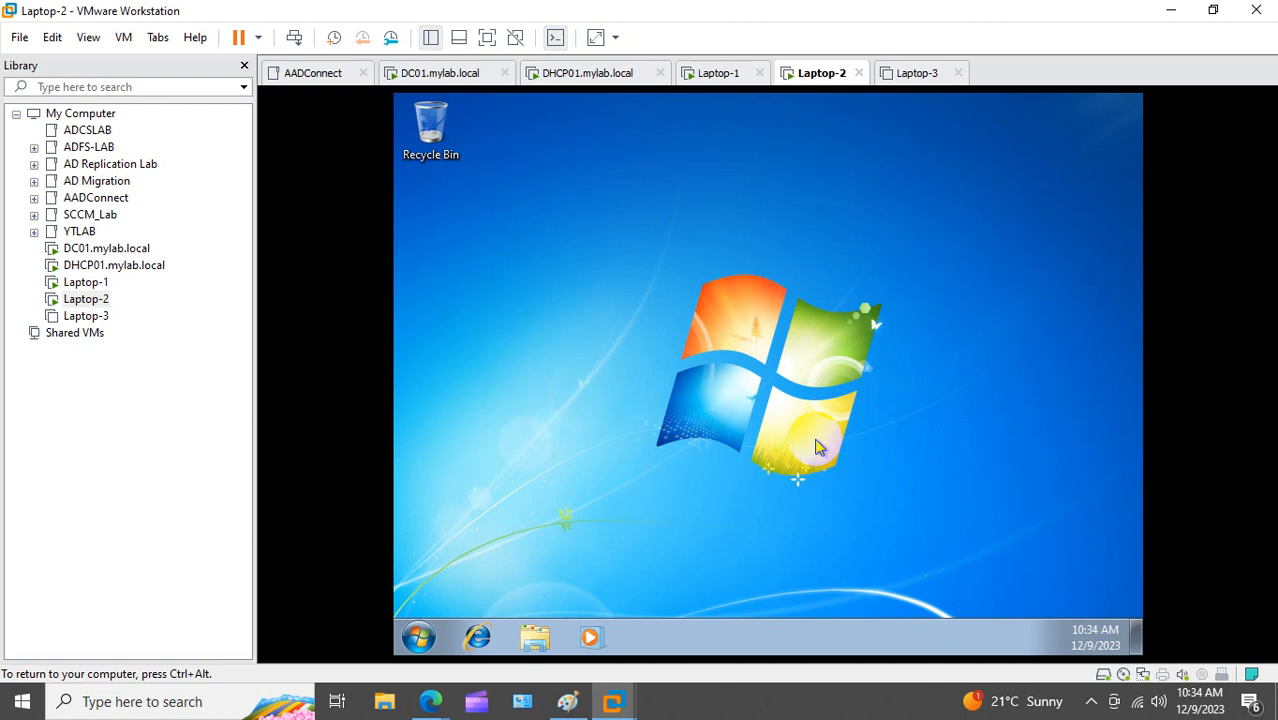
Step: Run ipconfig and ipconfig /all on Laptop-2, showing 192.168.0.4 leased from DHCP server 192.168.0.1
key("super+r")
type("cmd")
key("Return")
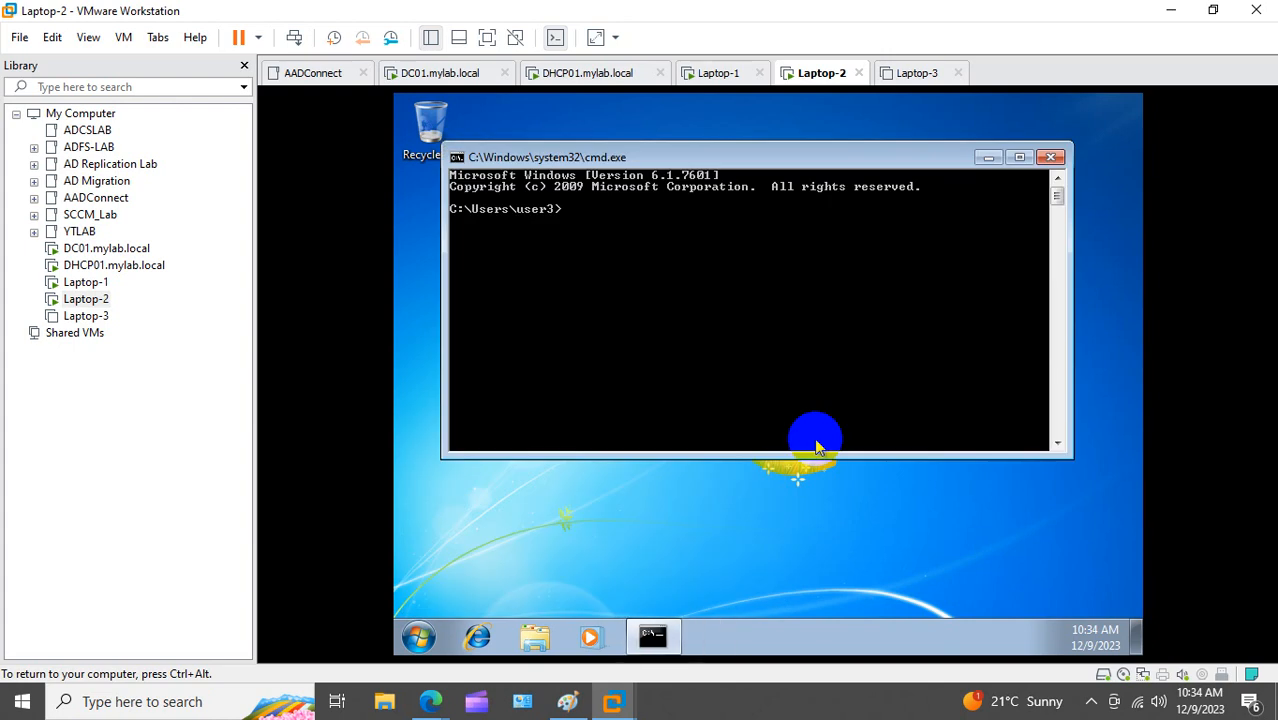
type("ipcon")
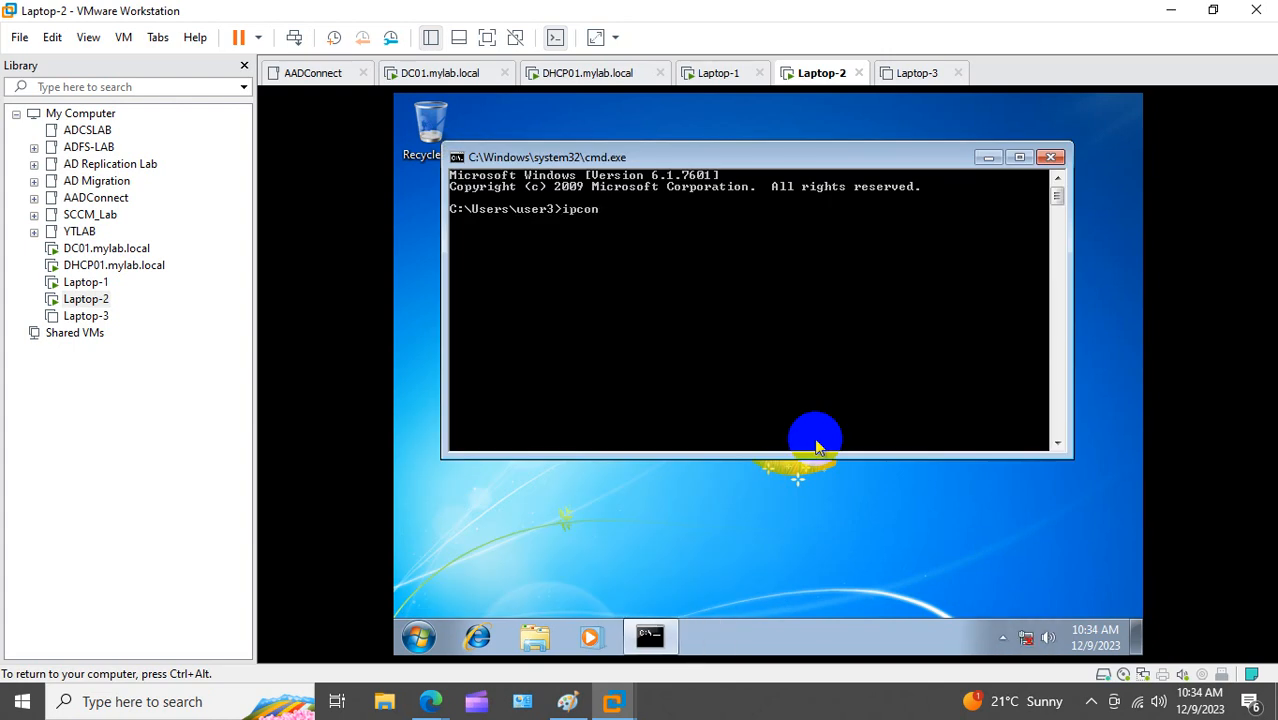
type("fig")
key("Return")
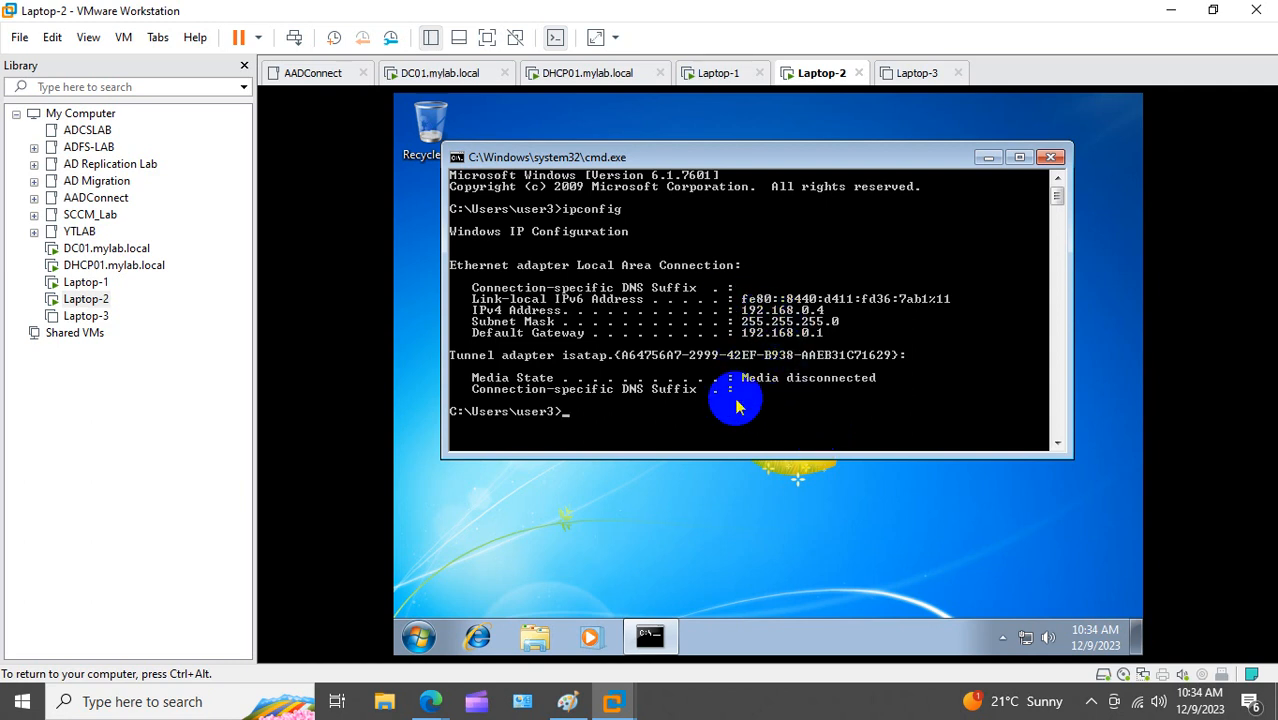
type("config /all")
key("Return")
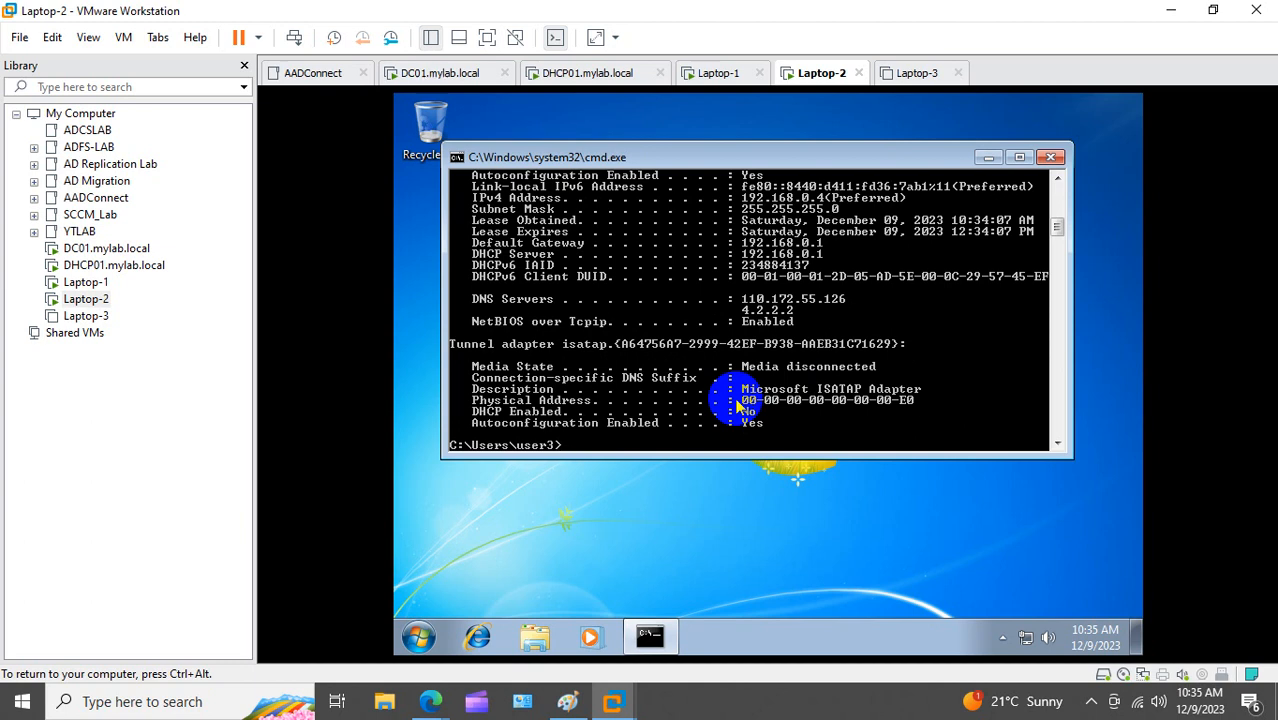
key("ctrl+alt")
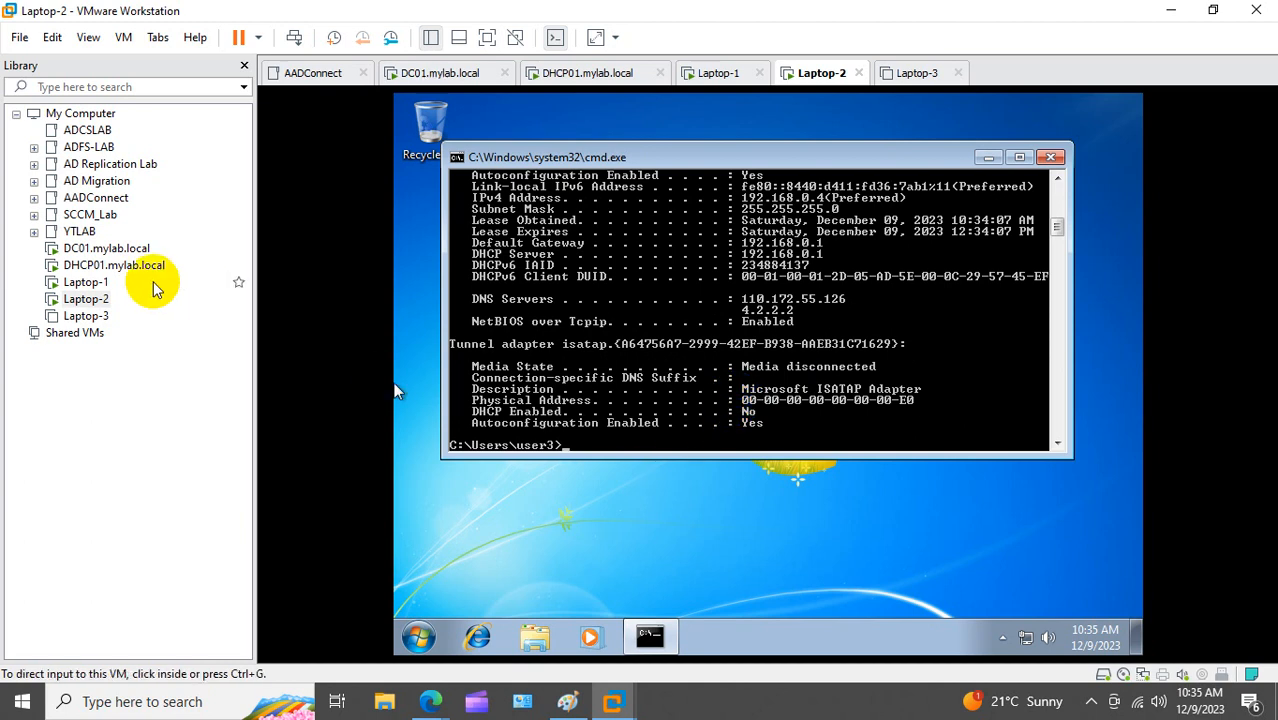
Step: On DHCP01, start a New Superscope under IPv4 and move past the welcome page
left_click(114, 265)
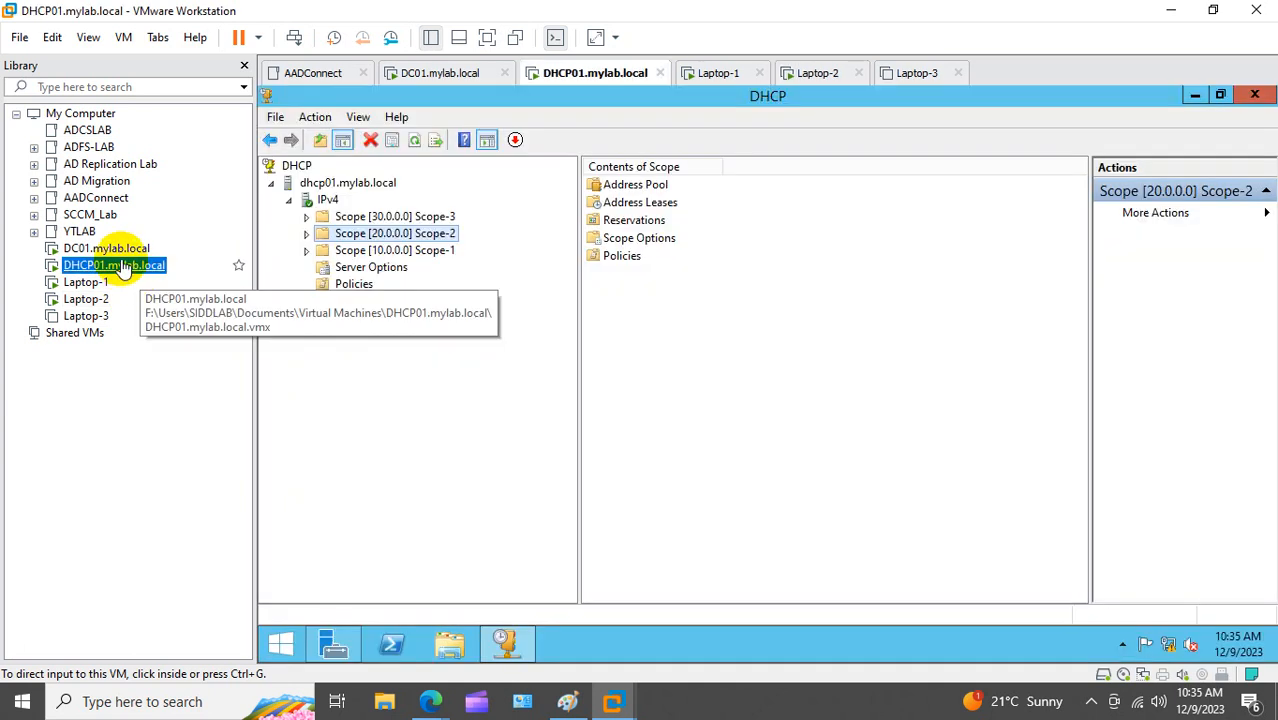
right_click(326, 201)
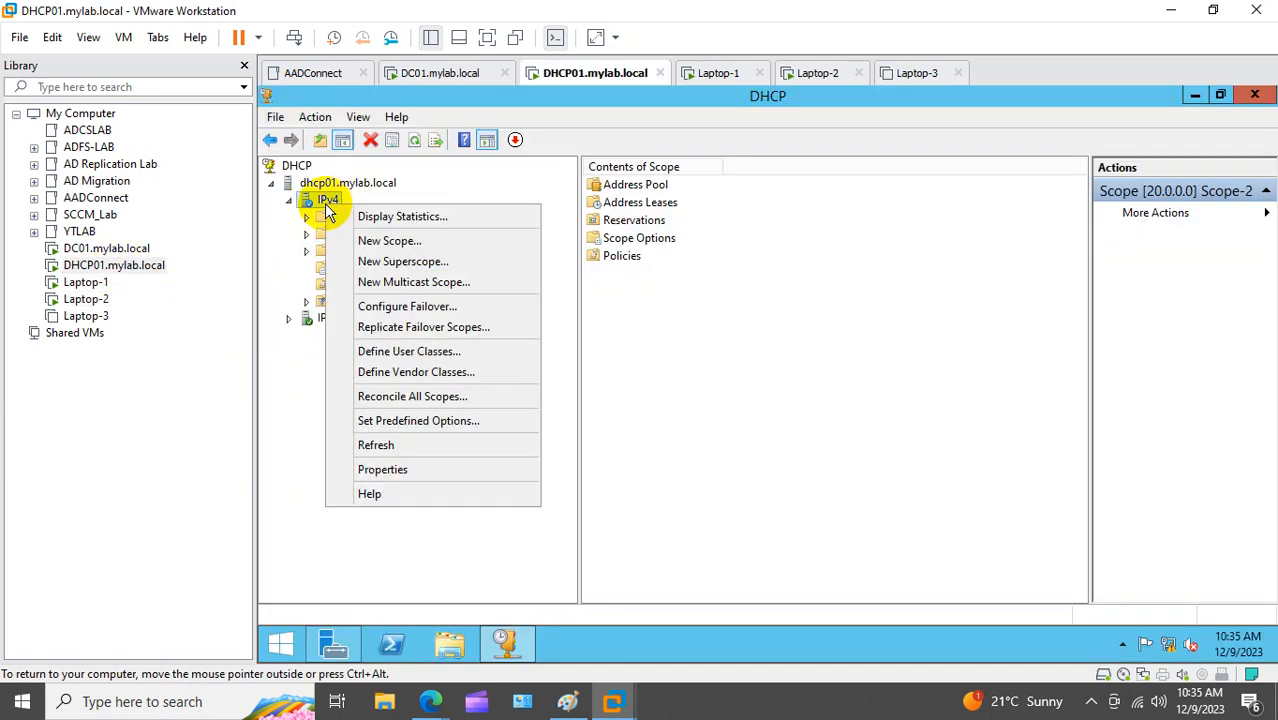
left_click(410, 261)
left_click(878, 514)
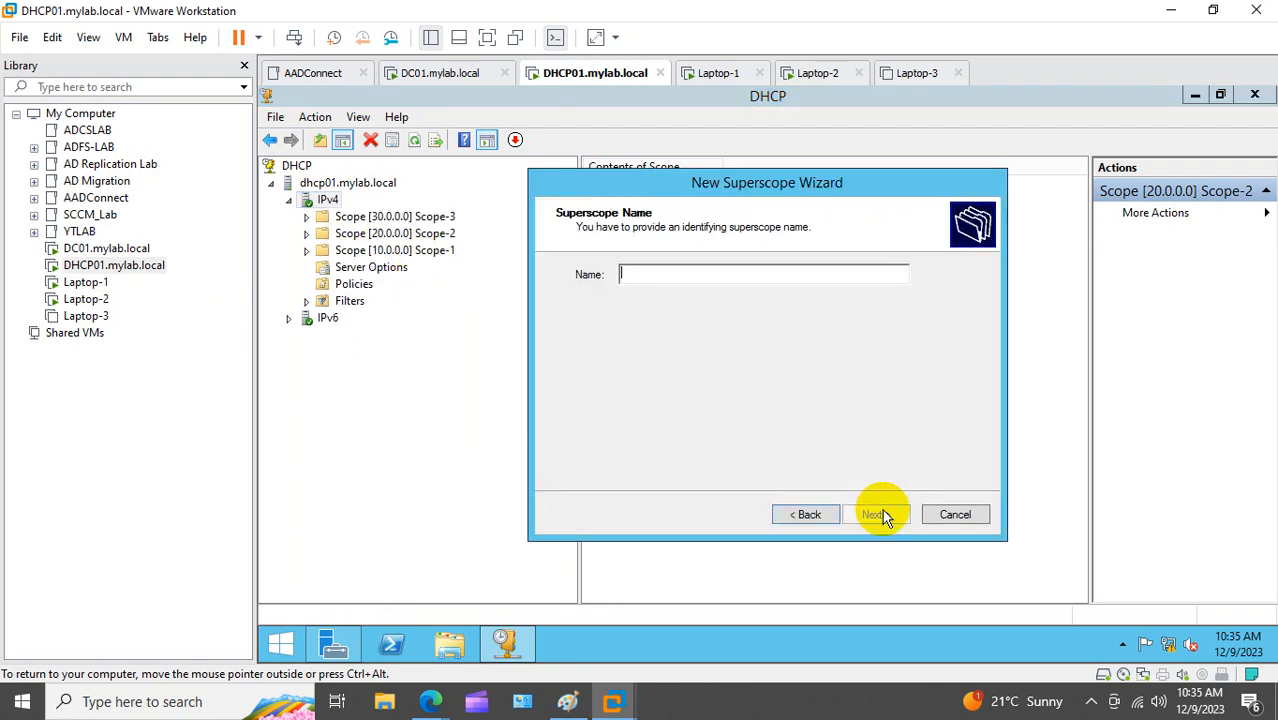
Step: Name the new superscope 'FT'
type("Fas")
key("BackSpace")
key("BackSpace")
key("BackSpace")
type("Fault Tollerance")
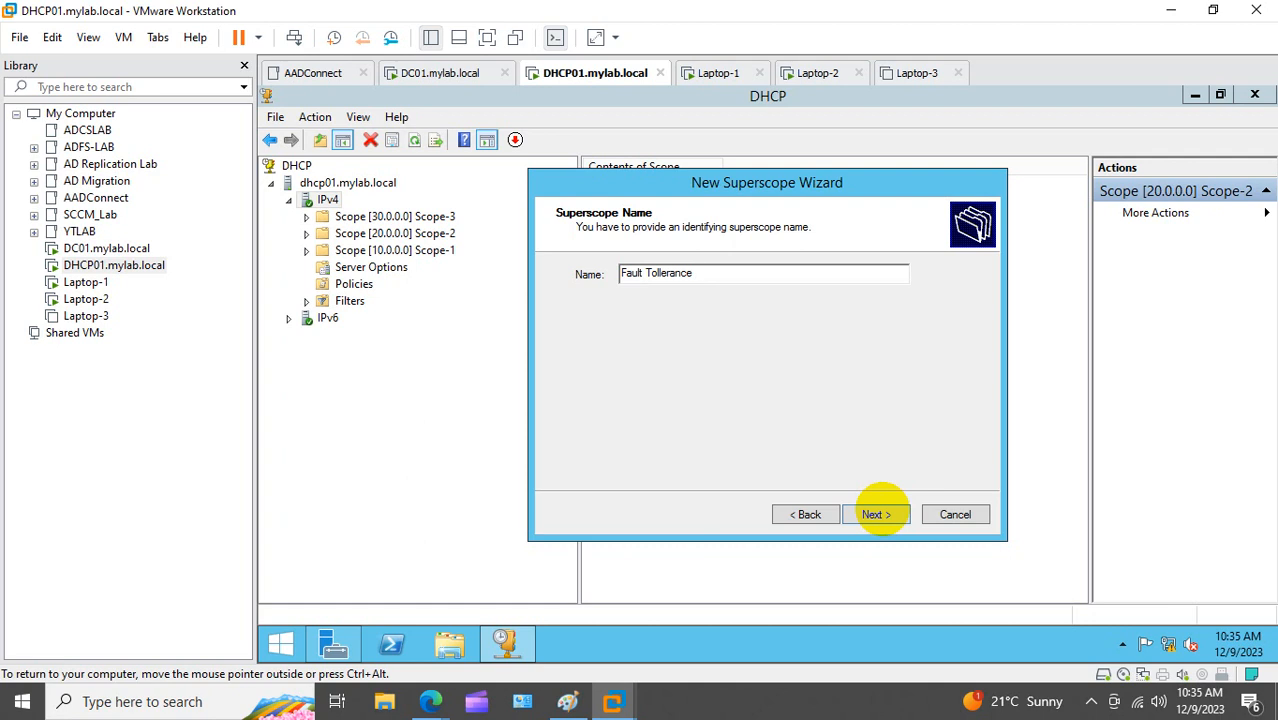
left_click_drag(730, 278, 493, 270)
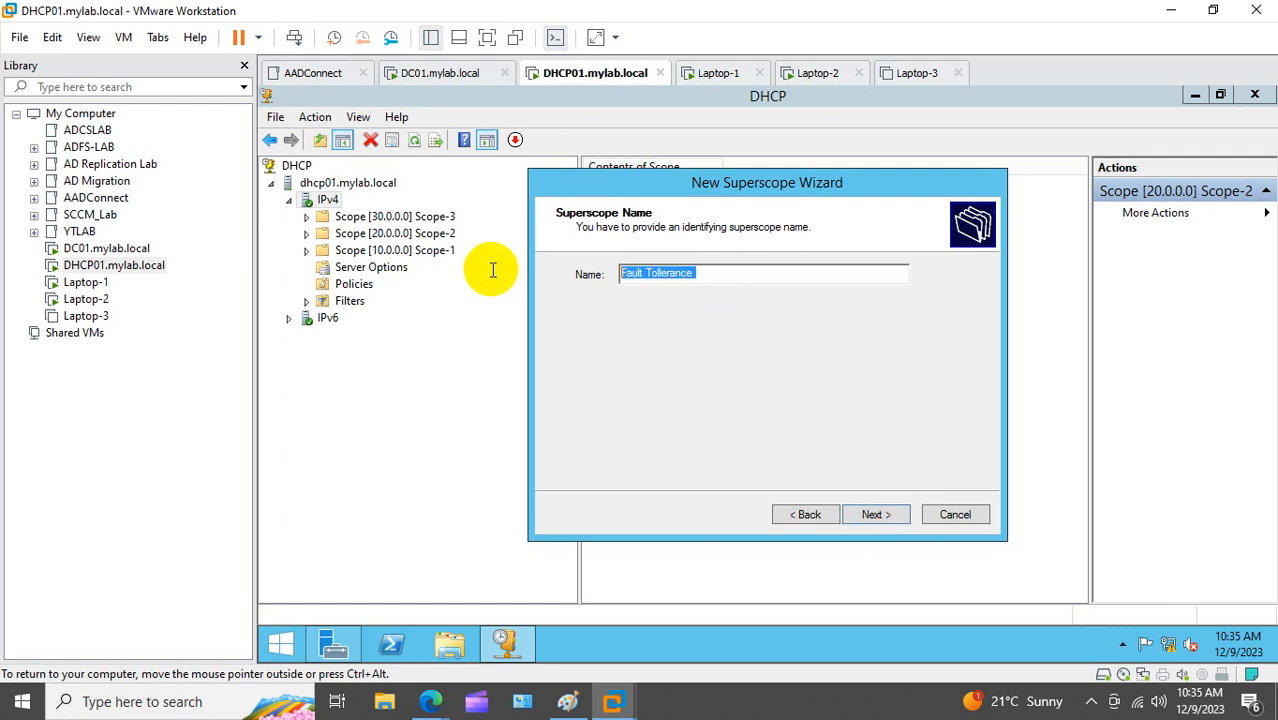
type("FT")
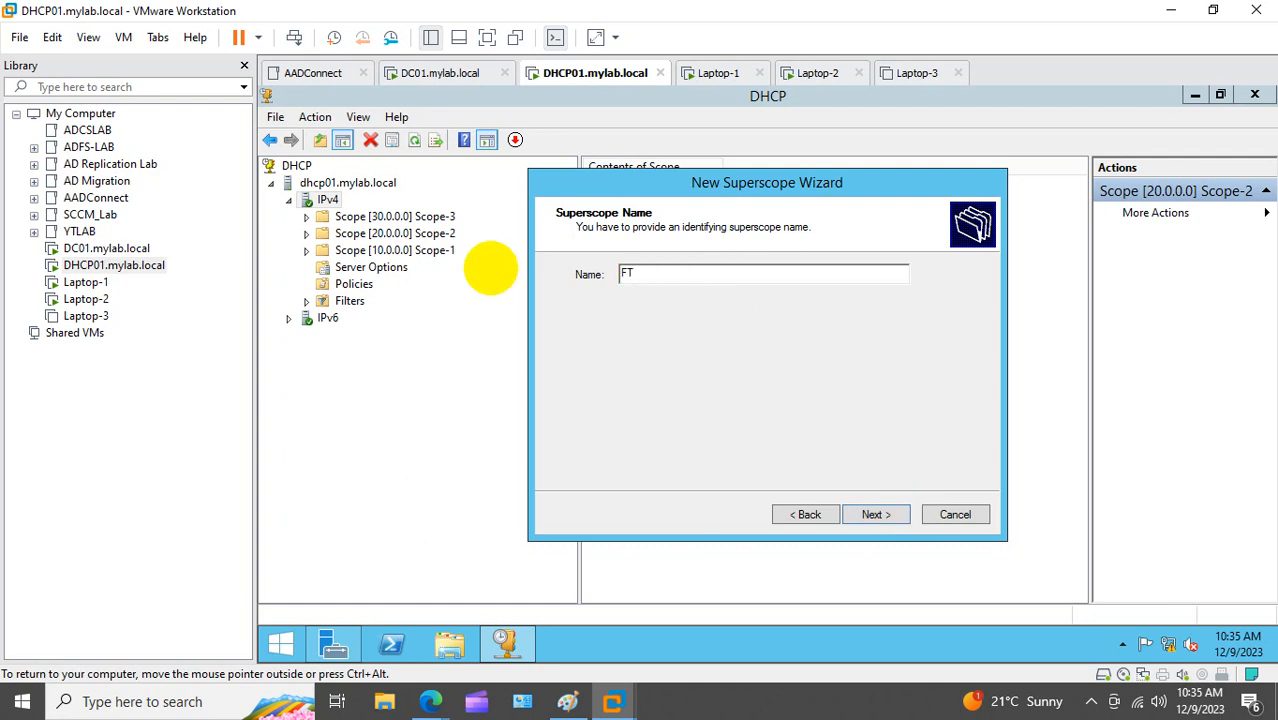
left_click(864, 514)
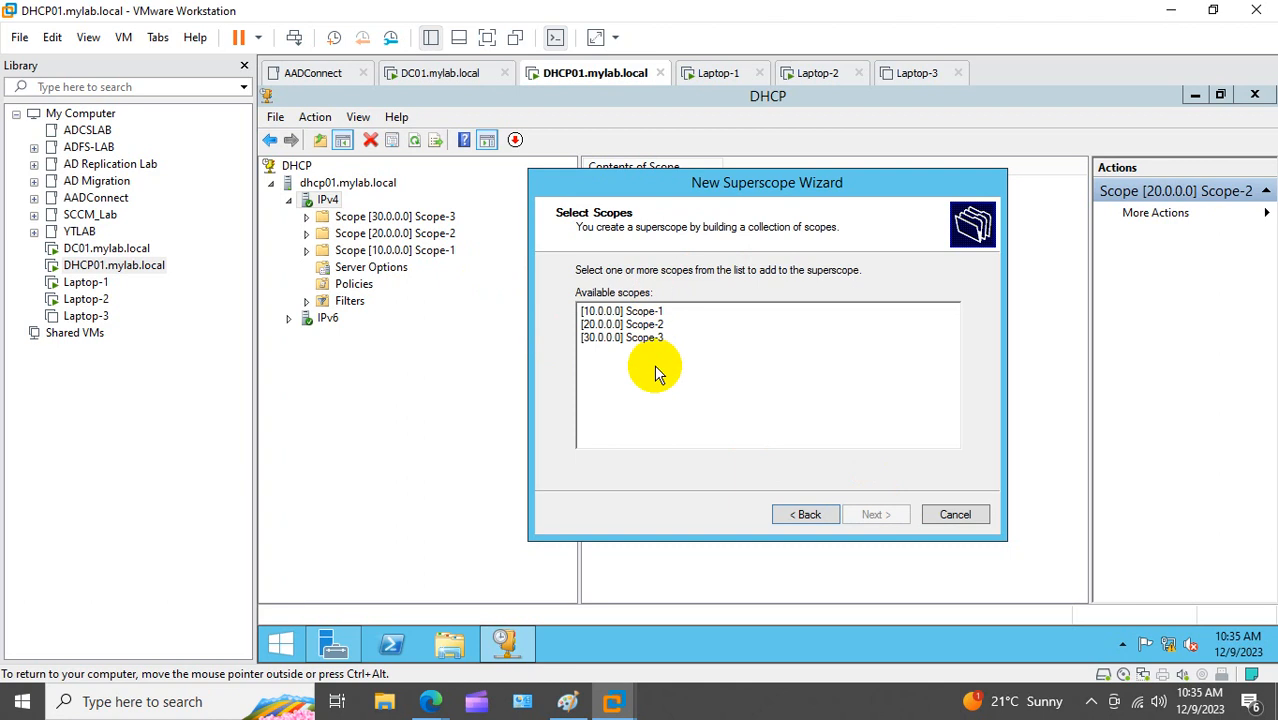
Step: Add Scope-1, Scope-2 and Scope-3 to Superscope FT, finish, and expand it
left_click(655, 338)
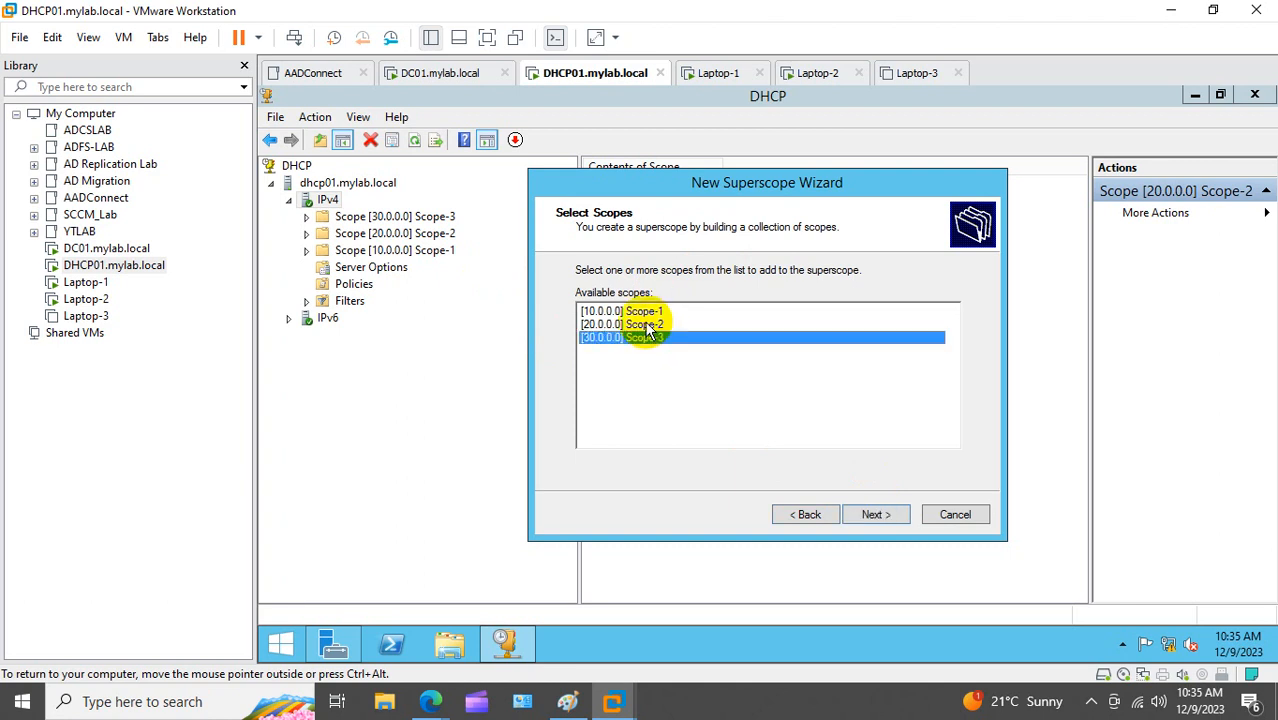
left_click(645, 324, "ctrl")
left_click(642, 311, "ctrl")
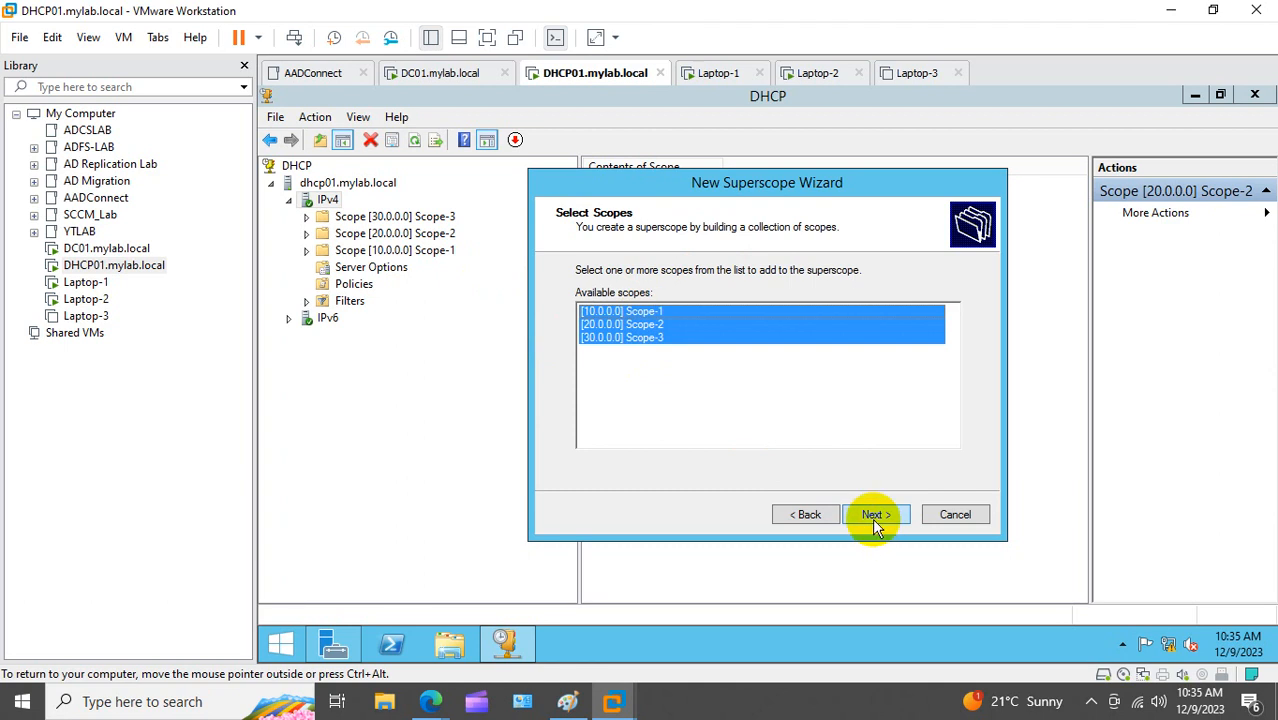
left_click(874, 516)
left_click(874, 516)
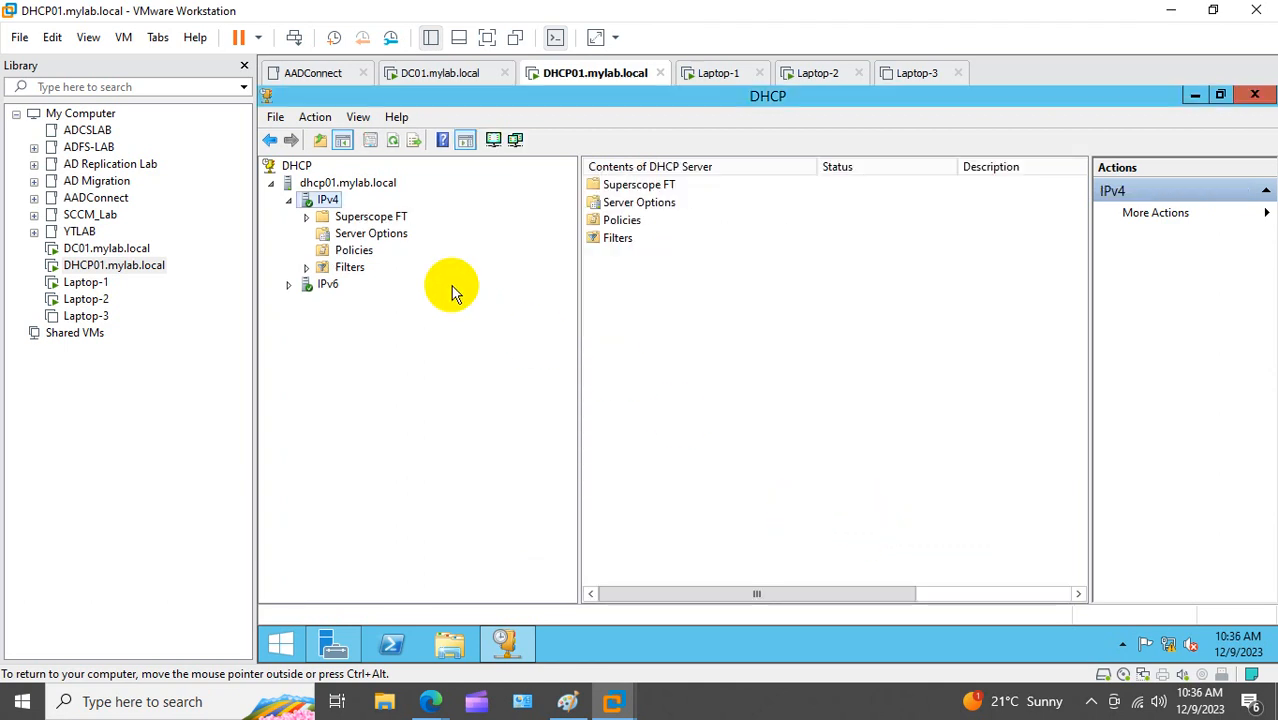
left_click(307, 218)
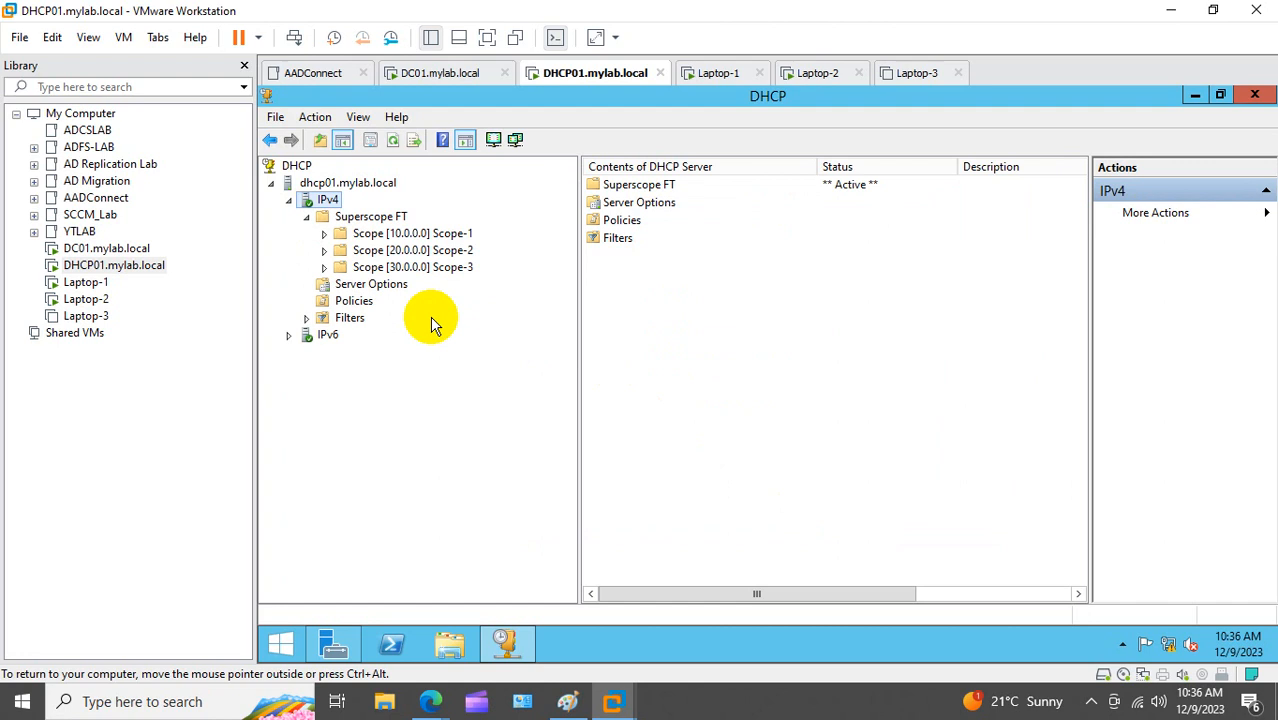
Step: Reset Laptop-2, start Windows normally, and log back on to its user account
left_click(100, 299)
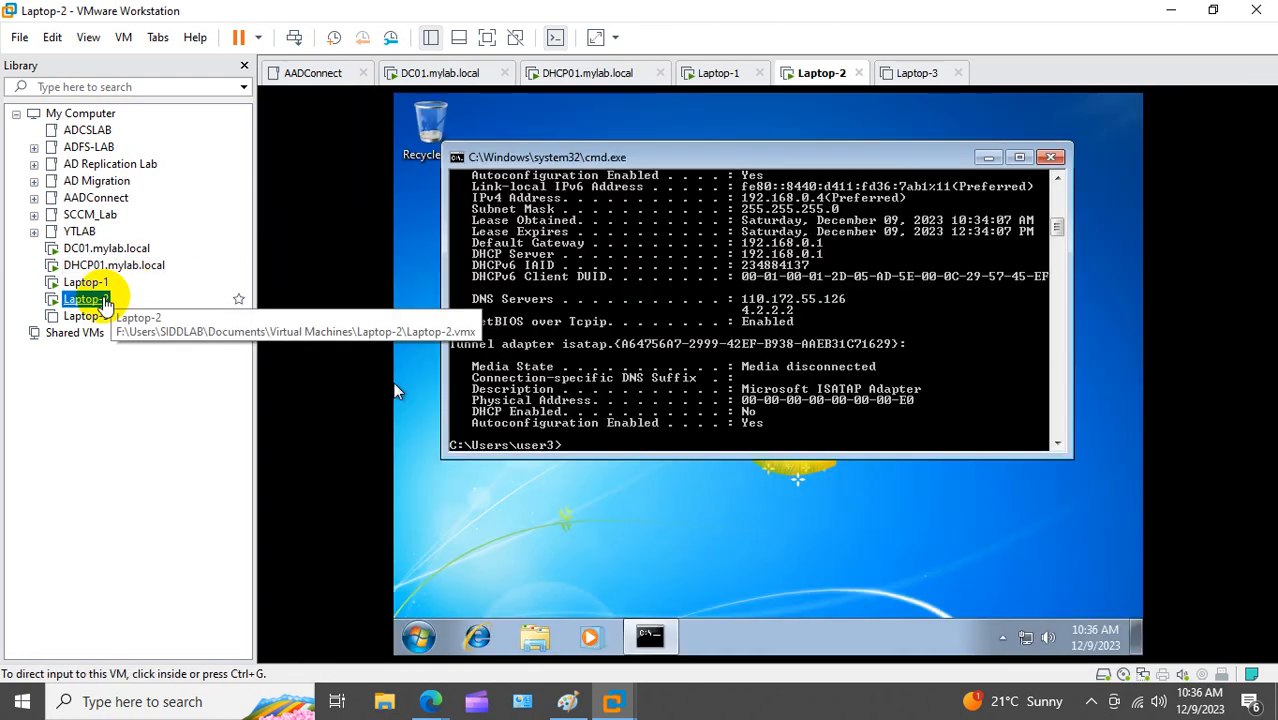
right_click(105, 301)
mouse_move(270, 425)
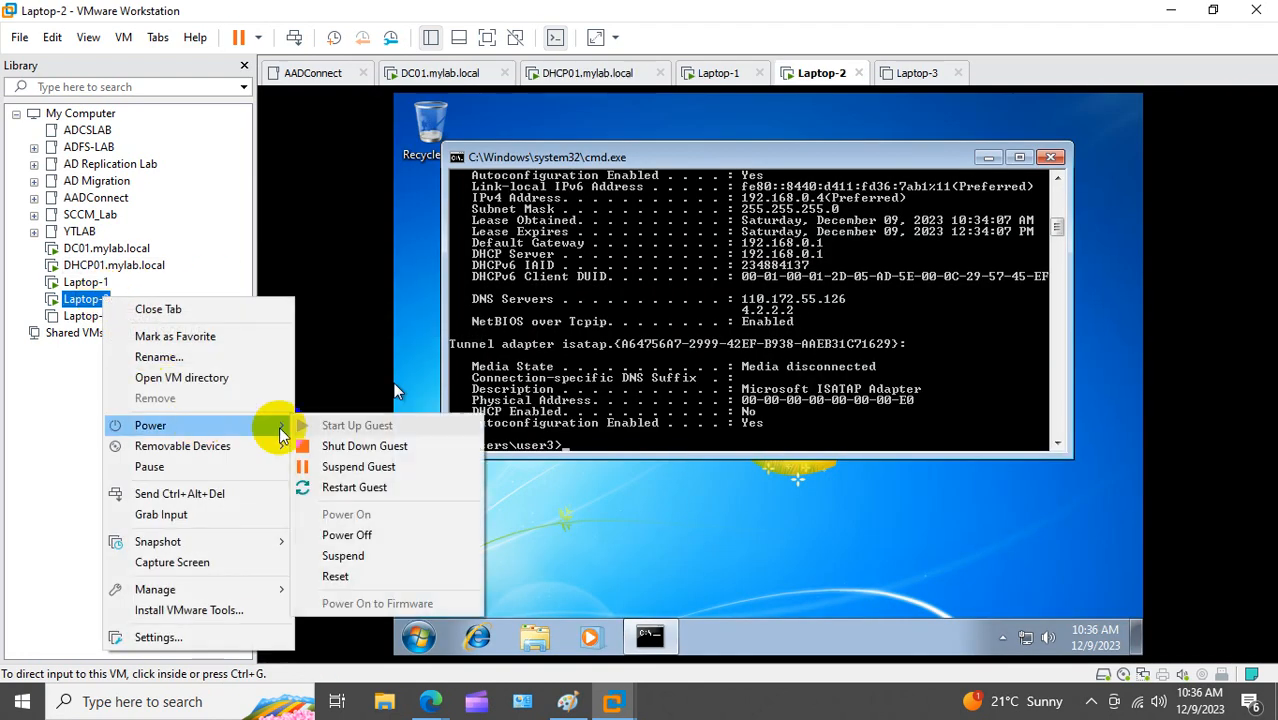
left_click(355, 578)
left_click(664, 383)
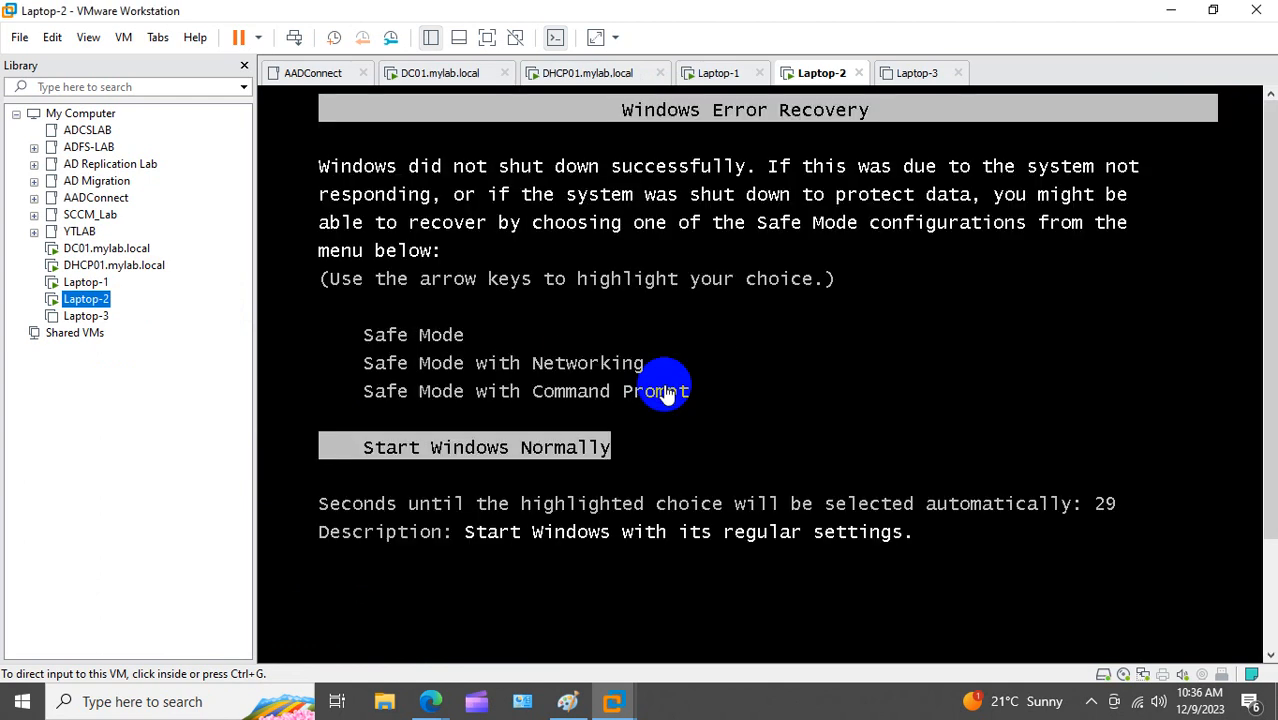
left_click(596, 427)
key("Return")
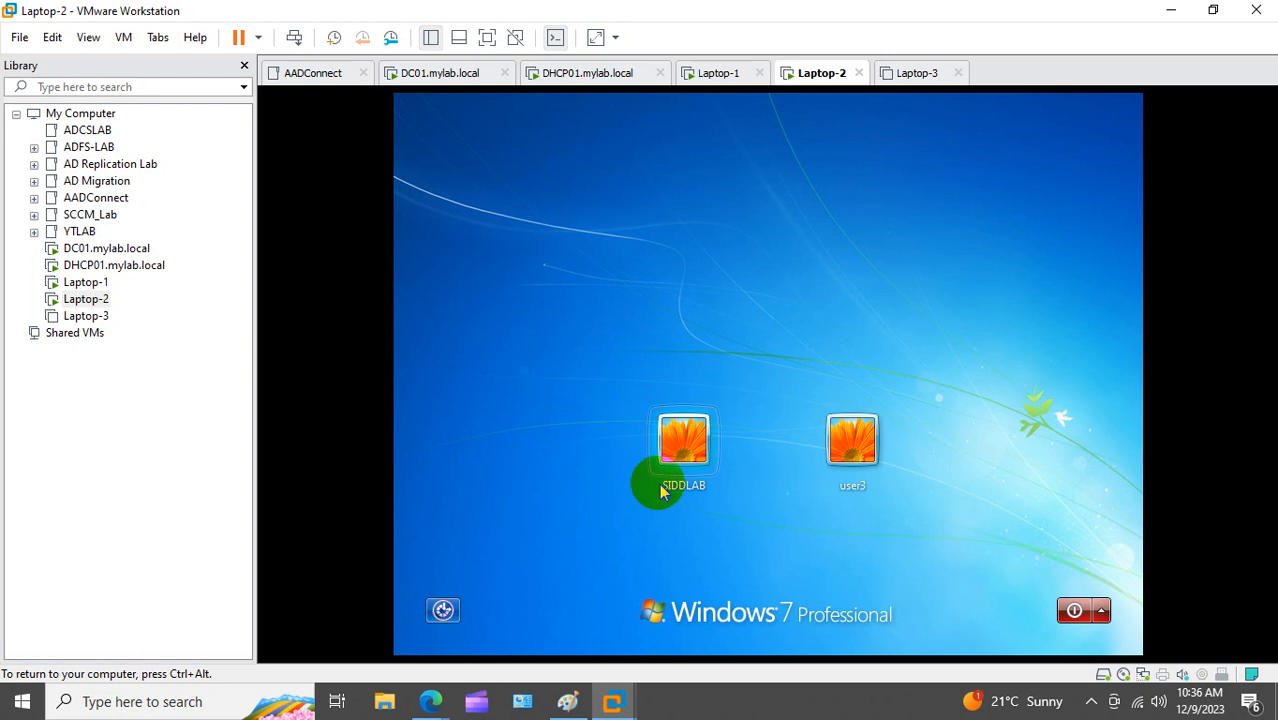
left_click(849, 450)
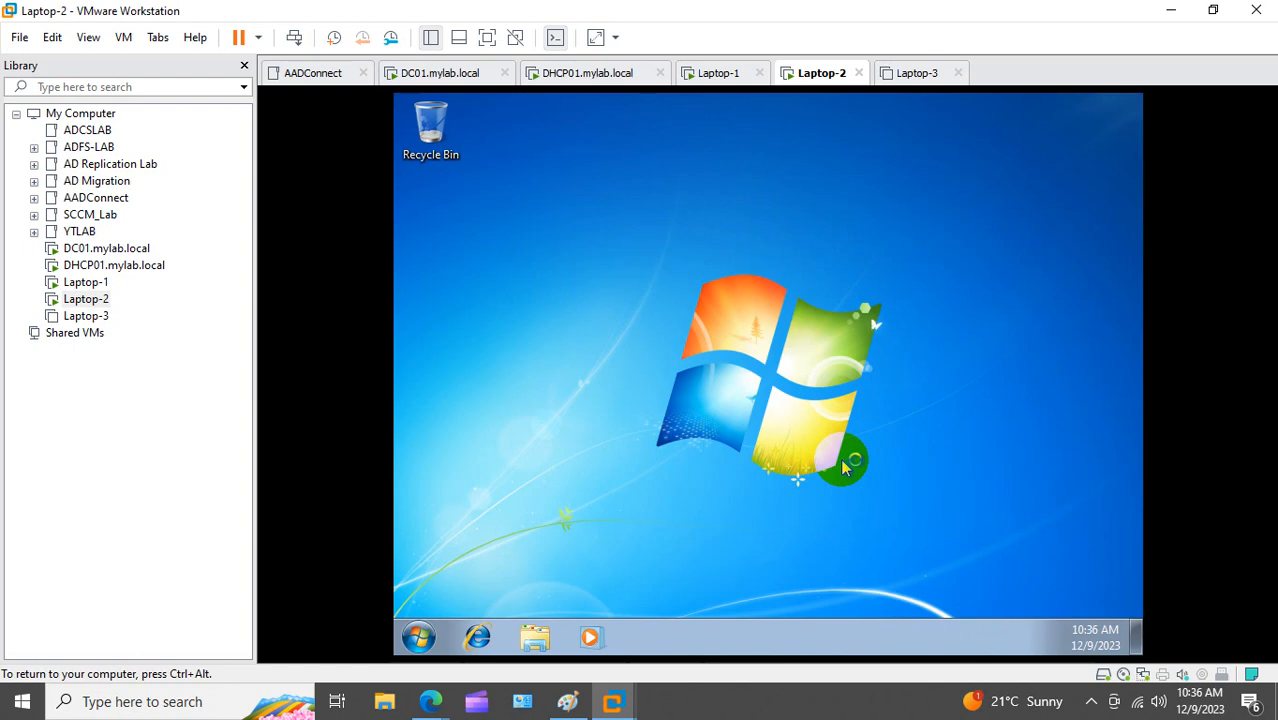
Step: Run ipconfig in Laptop-2's command prompt to show 20.20.20.25 with mask 255.0.0.0
key("super+r")
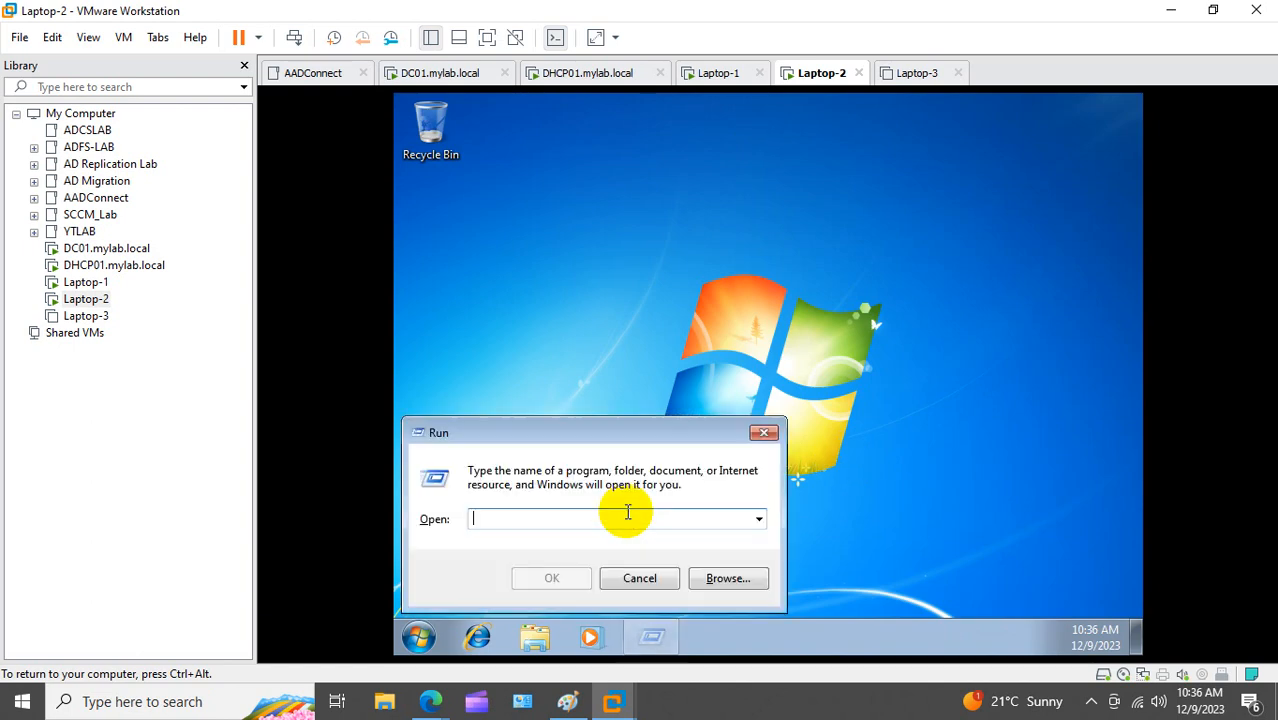
type("cmd")
key("Return")
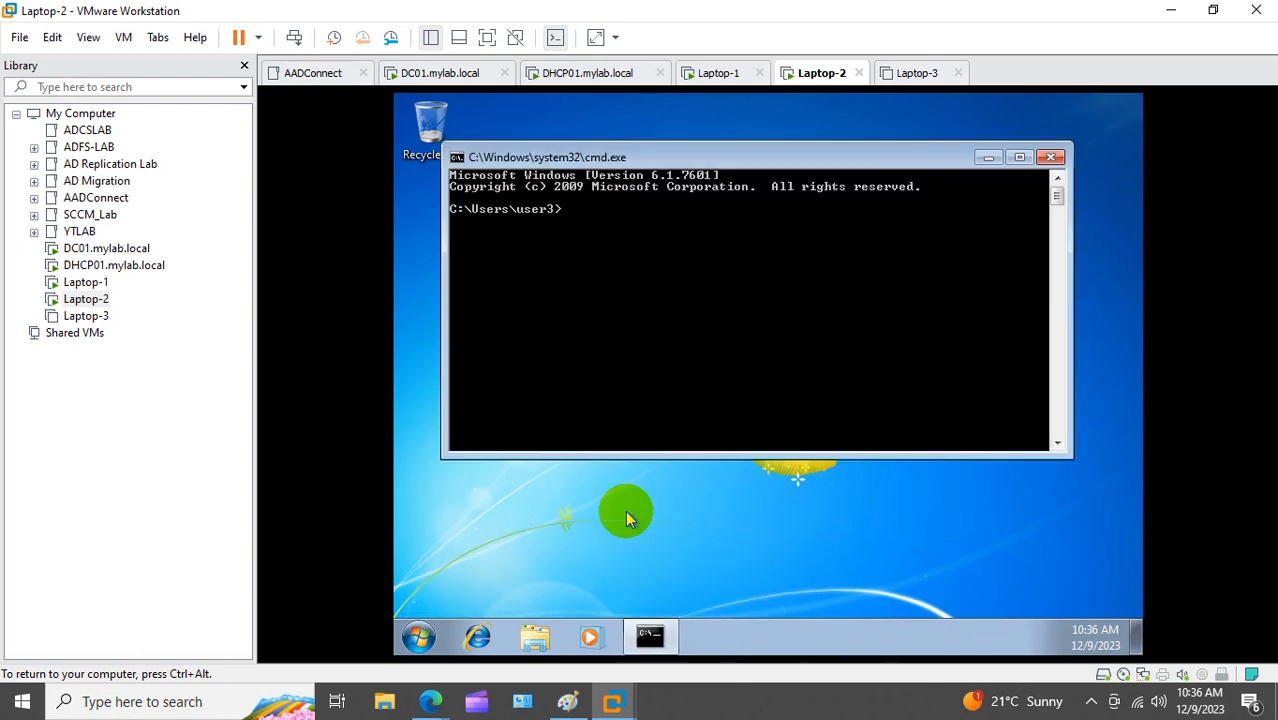
type("ipconfig")
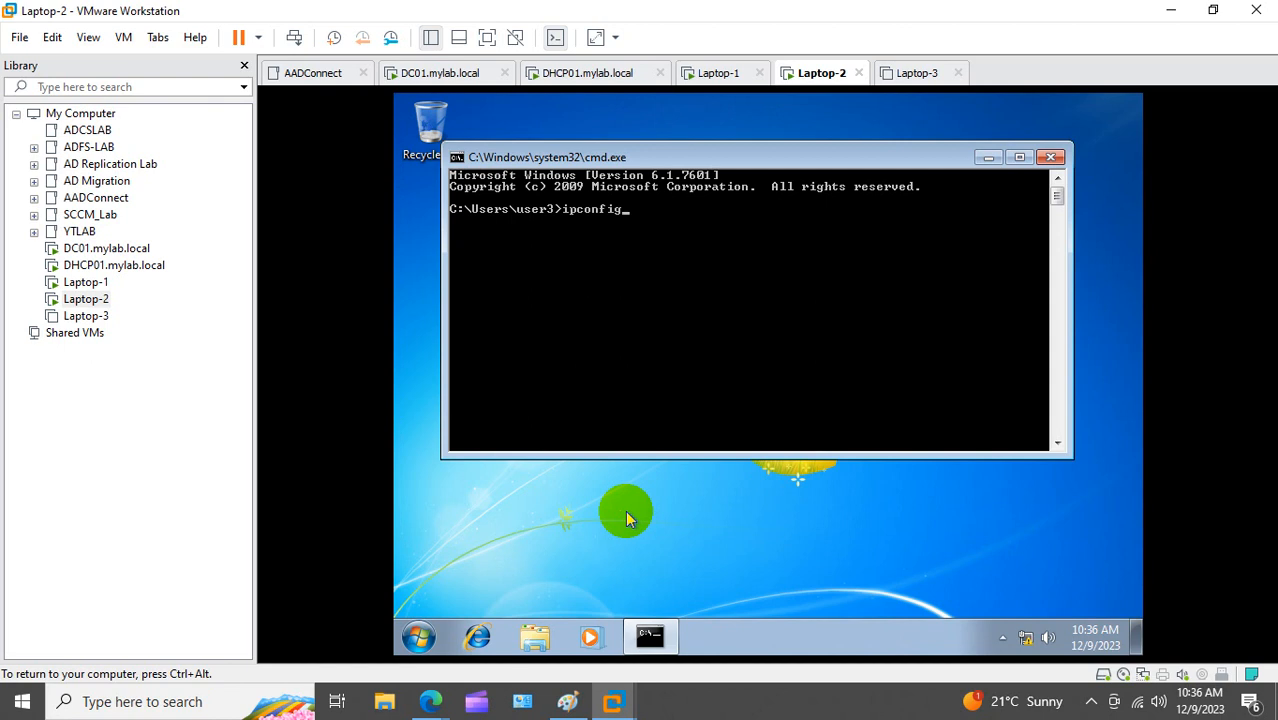
key("Return")
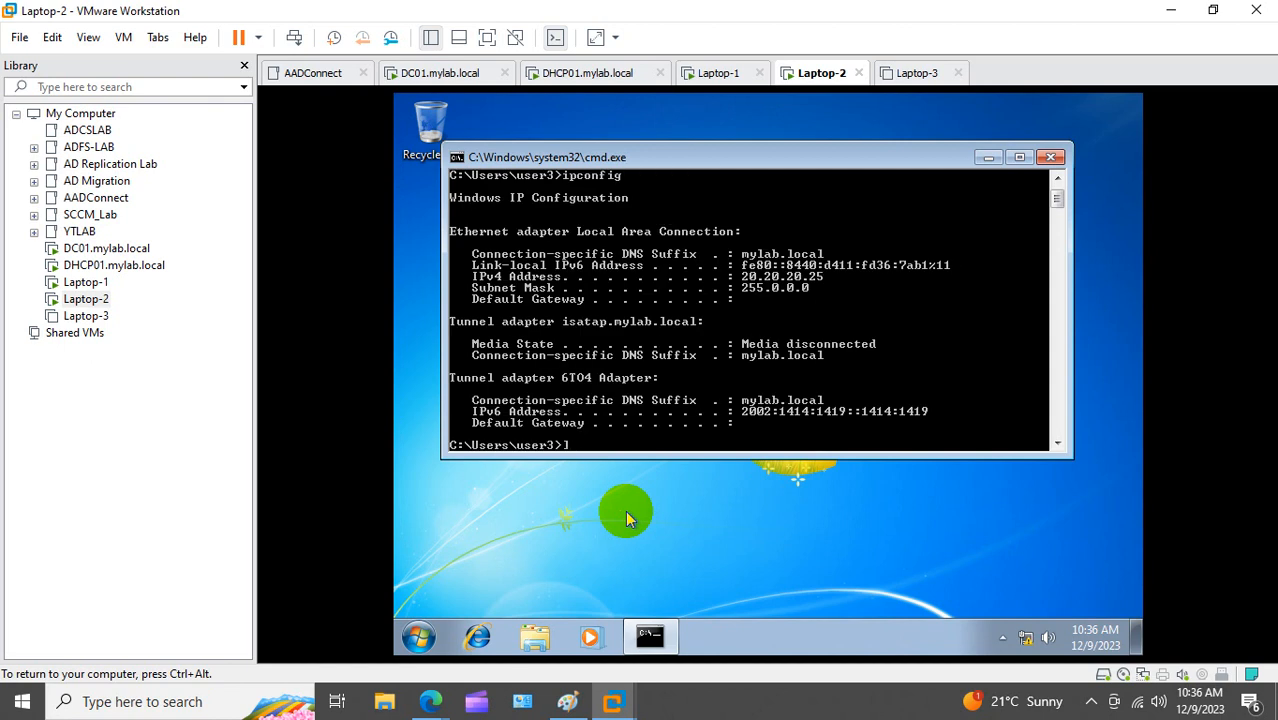
Step: Power on the Laptop-3 virtual machine
left_click(100, 319)
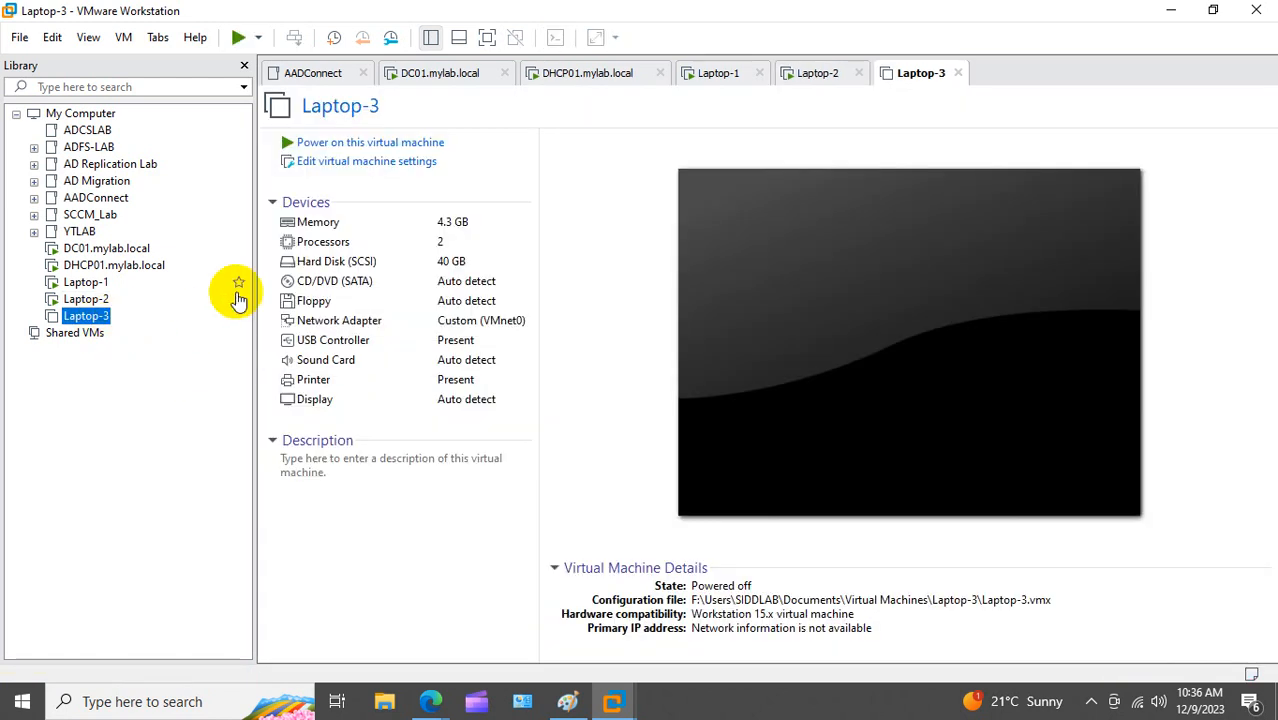
left_click(335, 144)
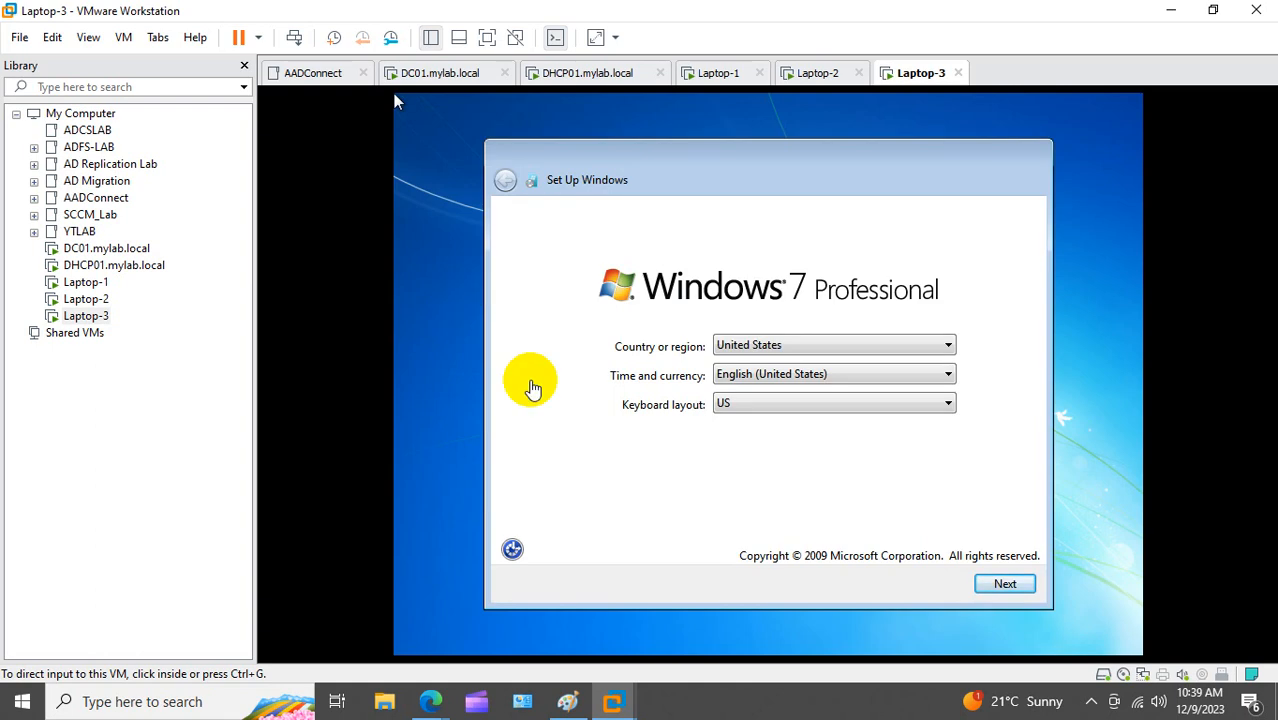
Step: Create user account 'wi' in Laptop-3's Windows setup, skipping password and product key
left_click(858, 541)
left_click(1022, 582)
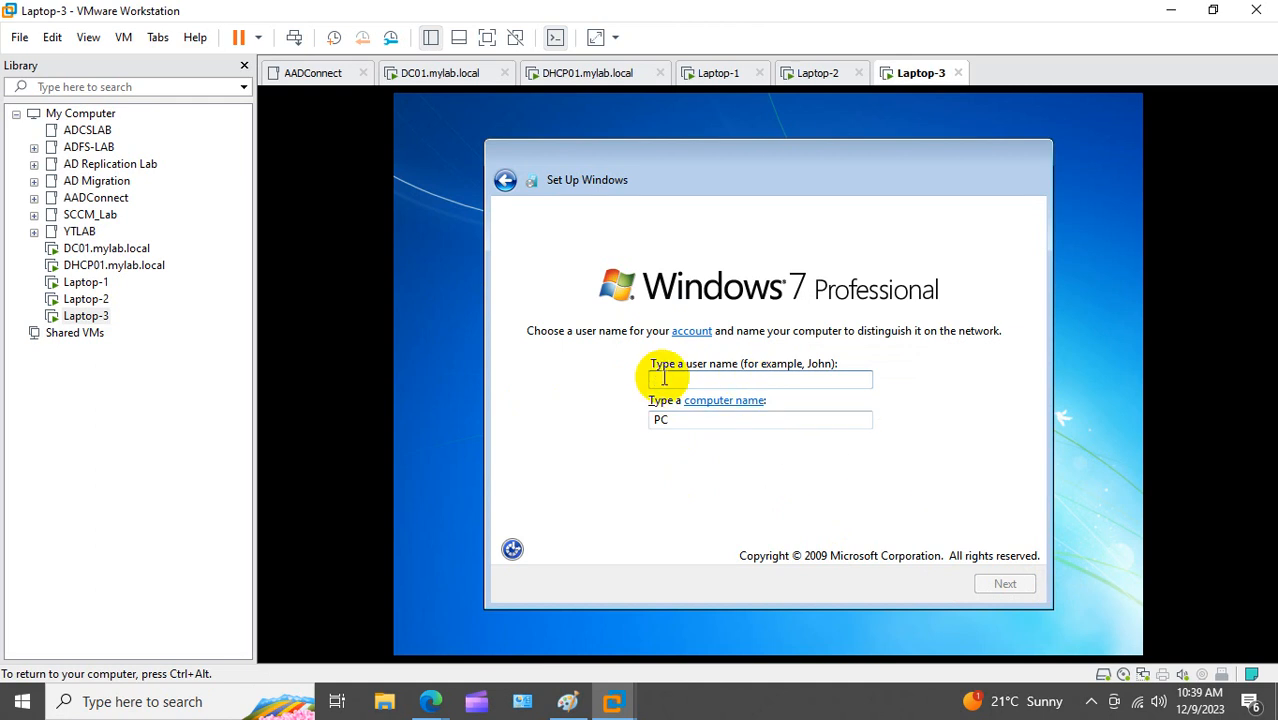
type("wi")
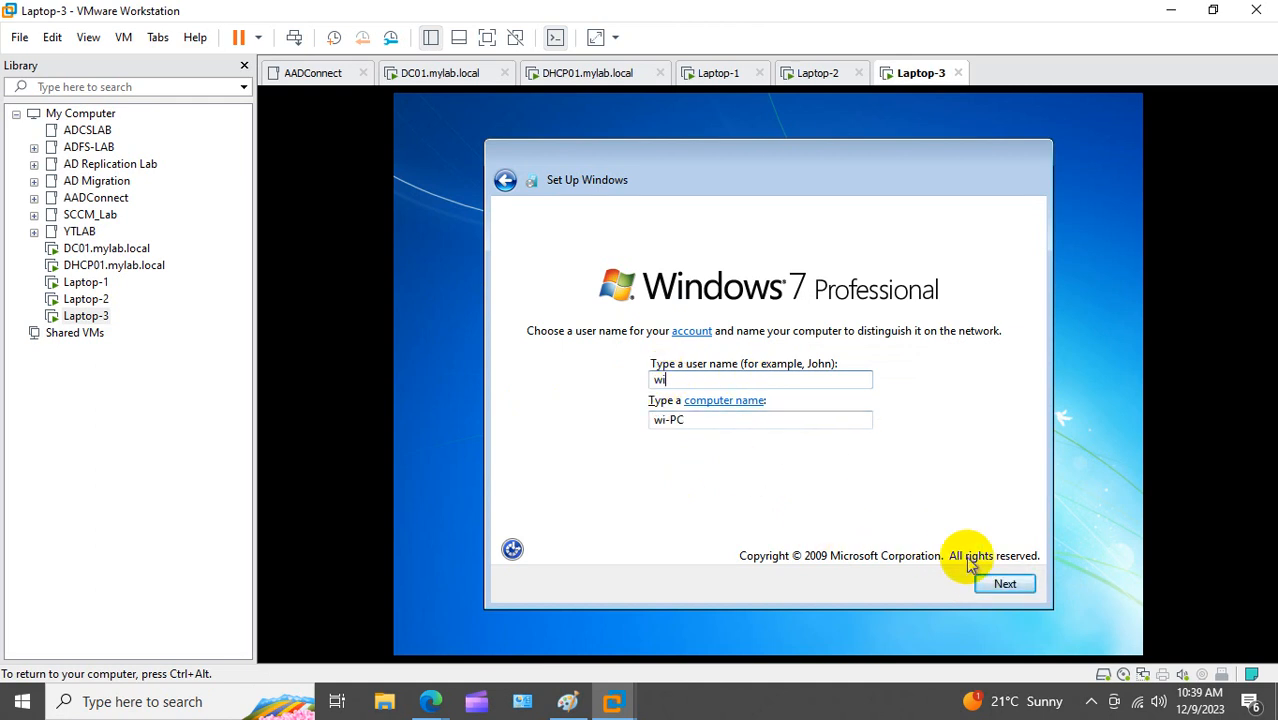
left_click(990, 584)
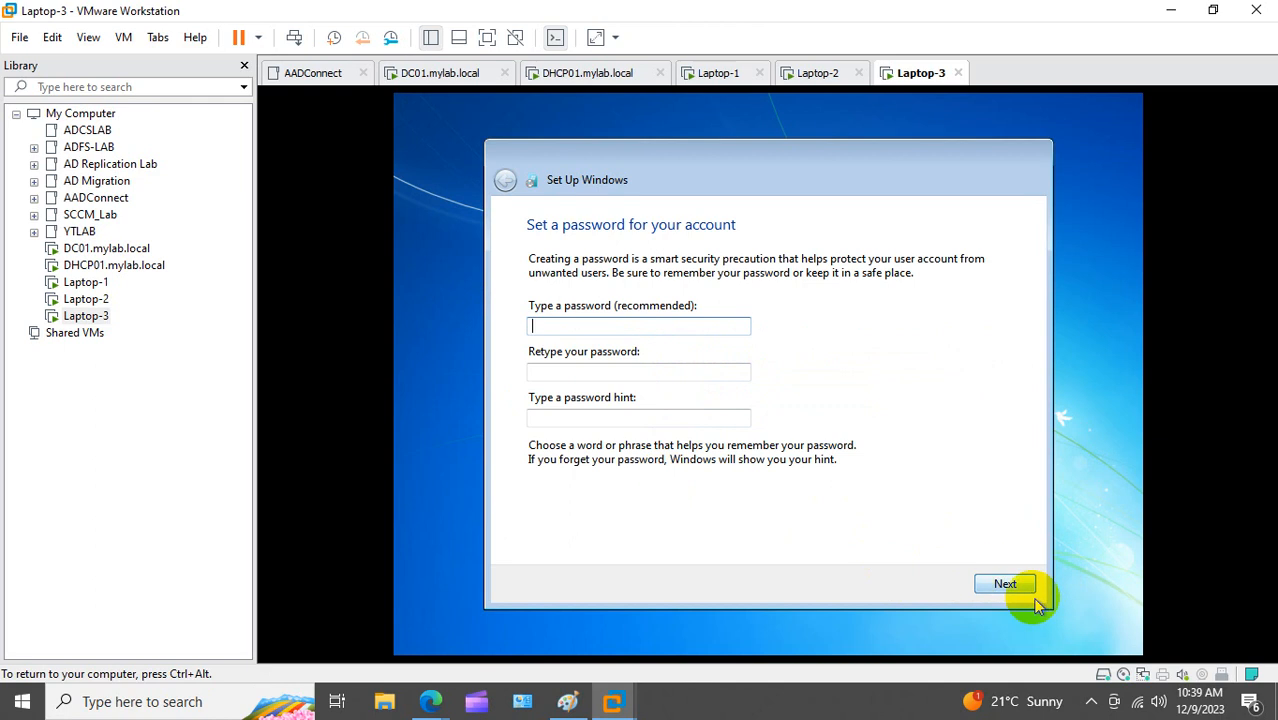
left_click(1008, 586)
left_click(940, 586)
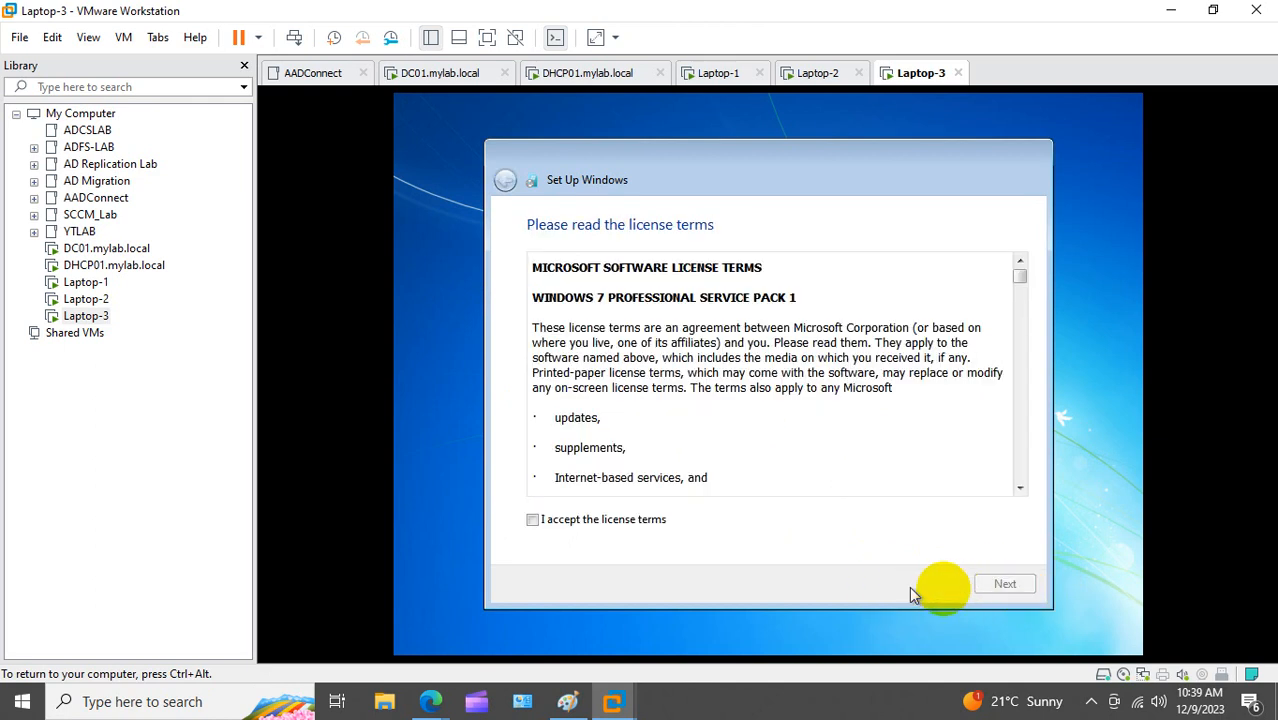
Step: Accept the license, choose Ask me later, keep the time settings and select a Work network
left_click(575, 520)
left_click(1000, 585)
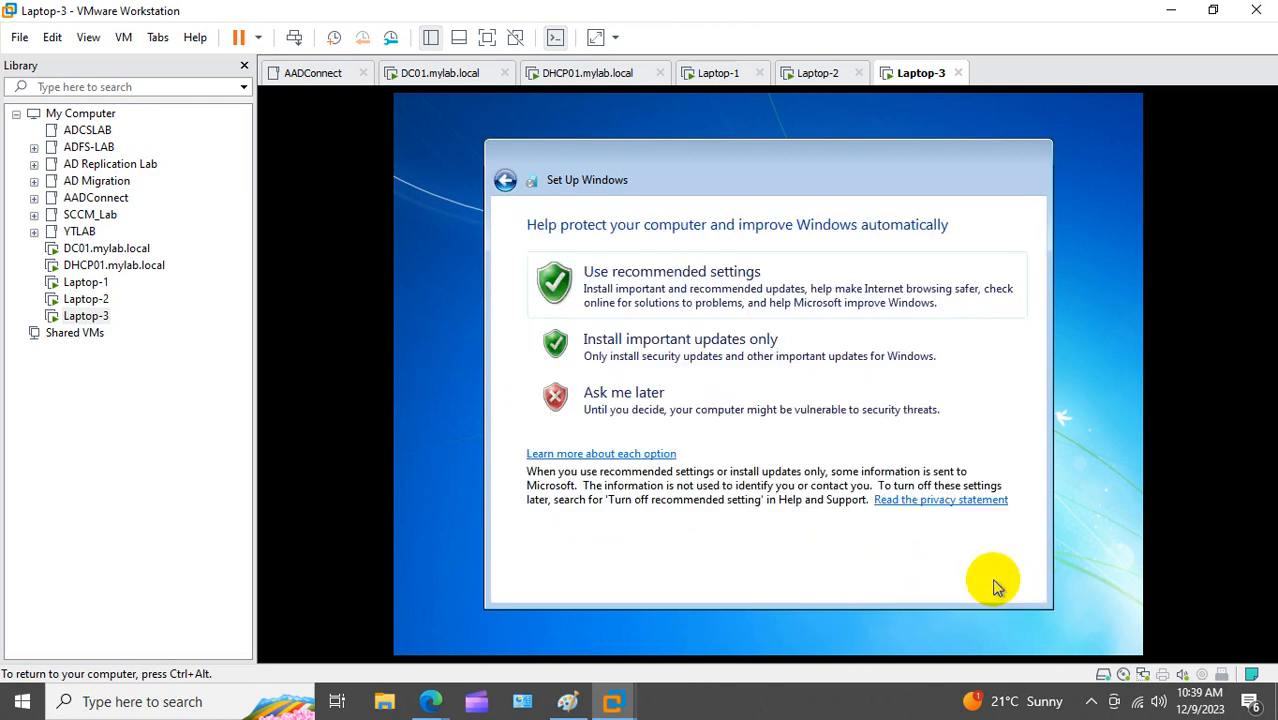
left_click(675, 400)
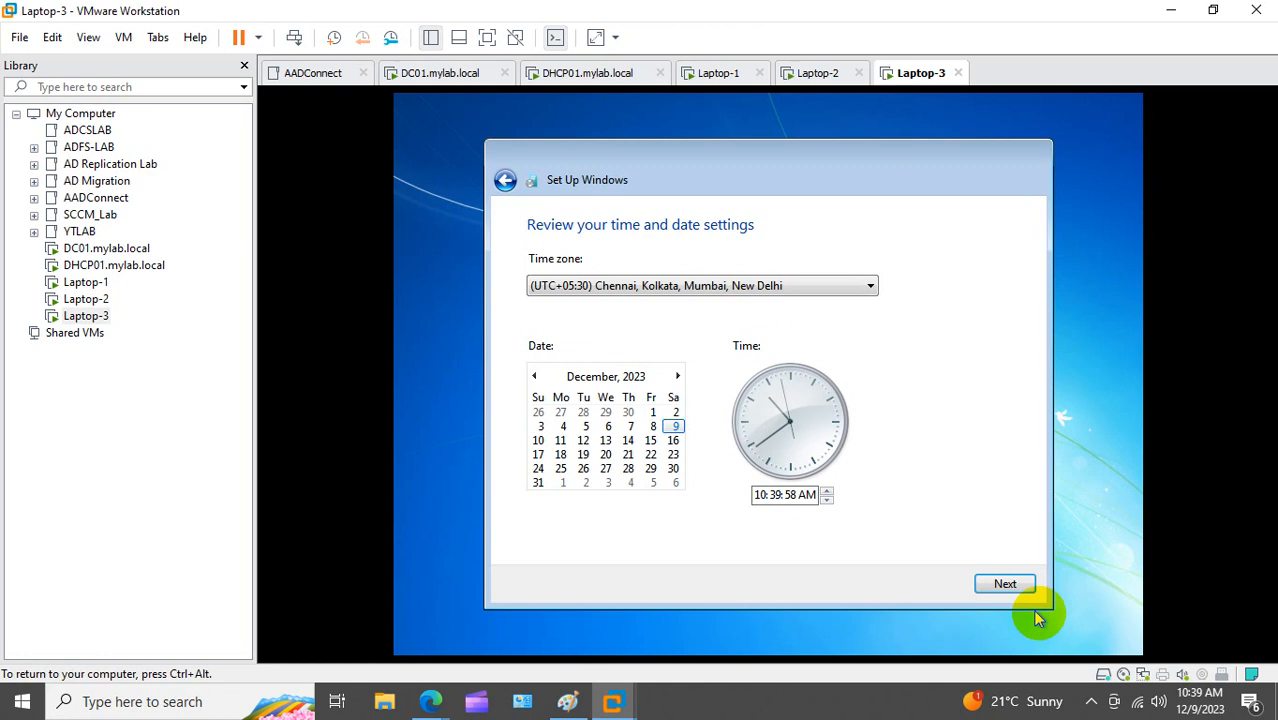
left_click(1005, 585)
left_click(692, 391)
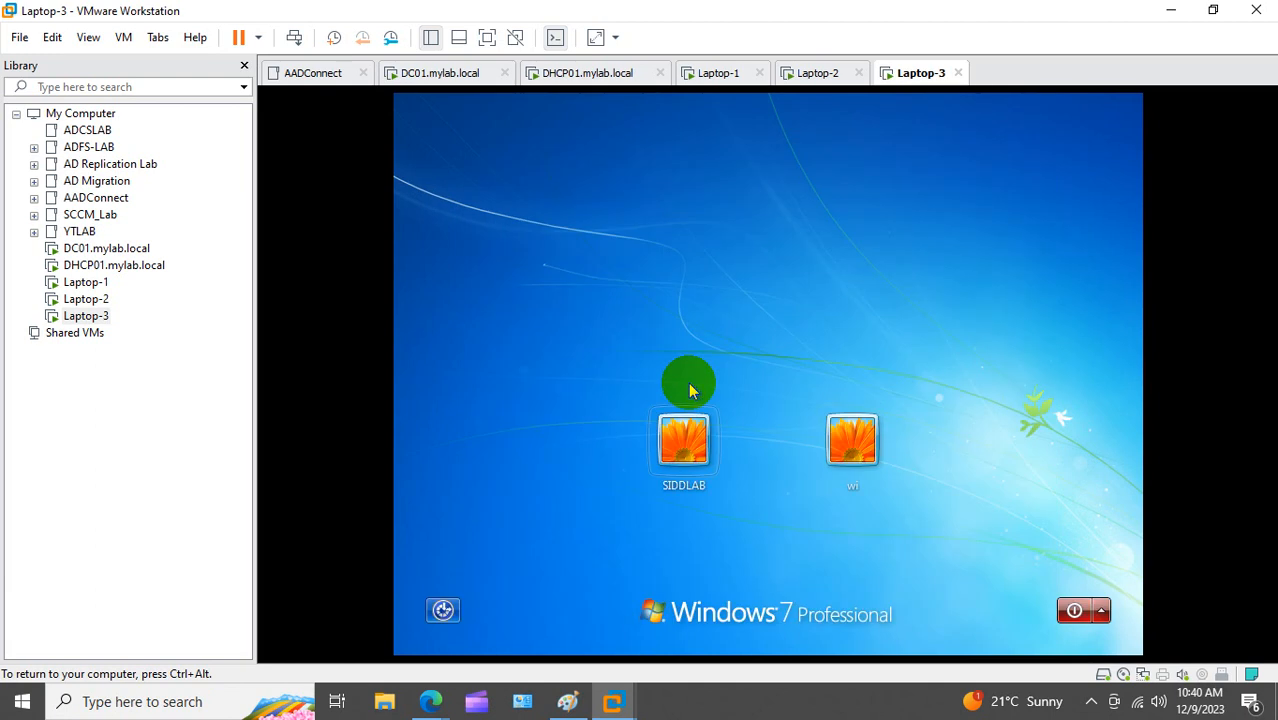
Step: Sign in to Laptop-3's newly created user account
left_click(850, 440)
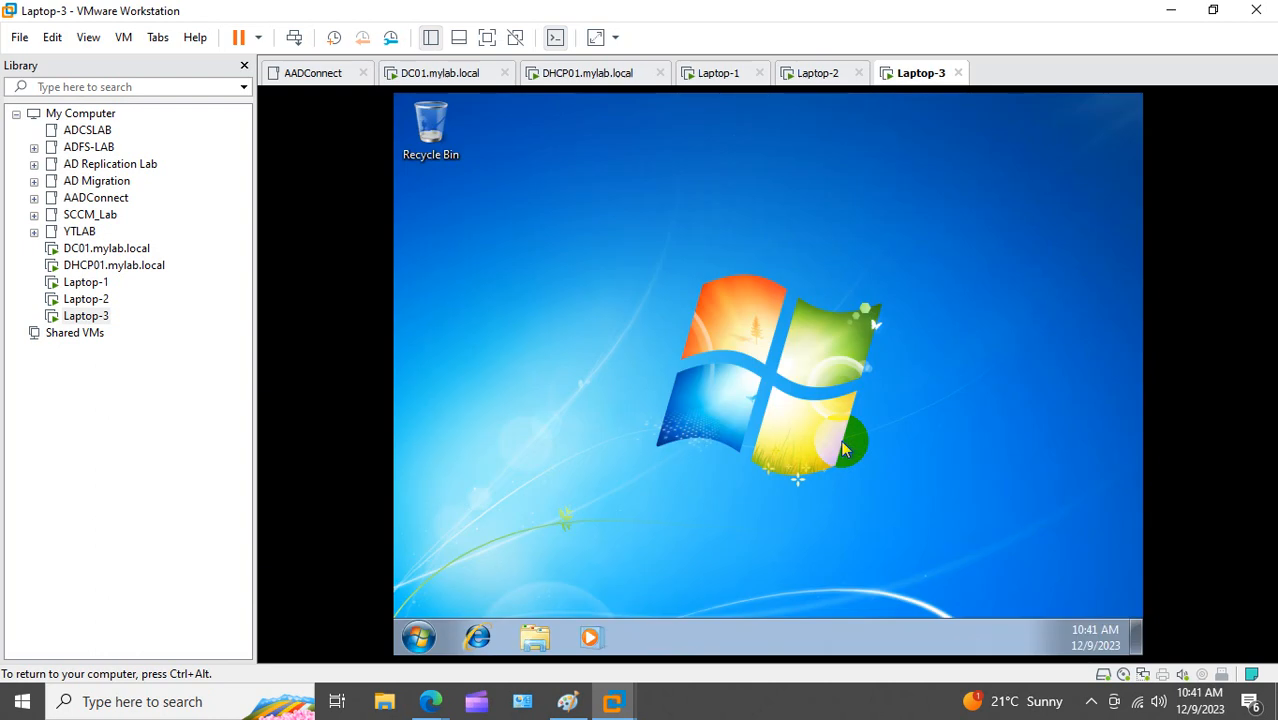
Step: Run ipconfig in a Laptop-3 command prompt to confirm lease 30.30.30.30, mask 255.0.0.0
key("super+r")
type("cmd")
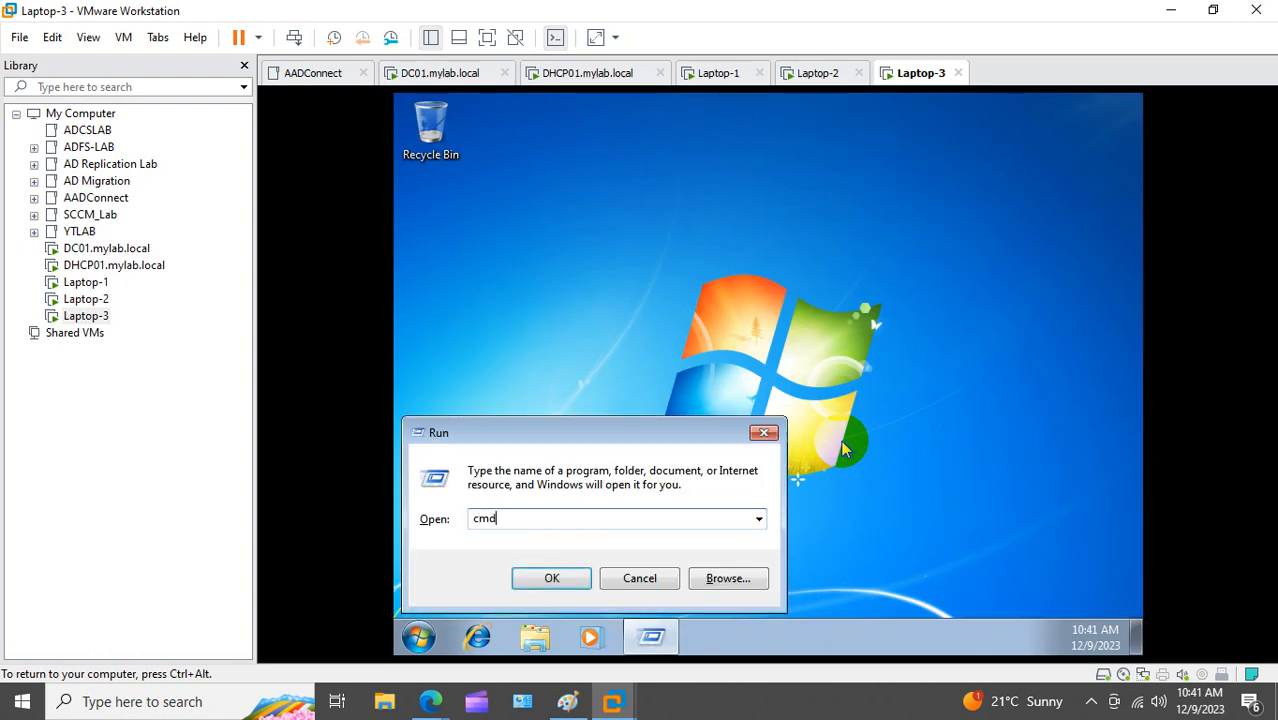
key("Return")
type("ip")
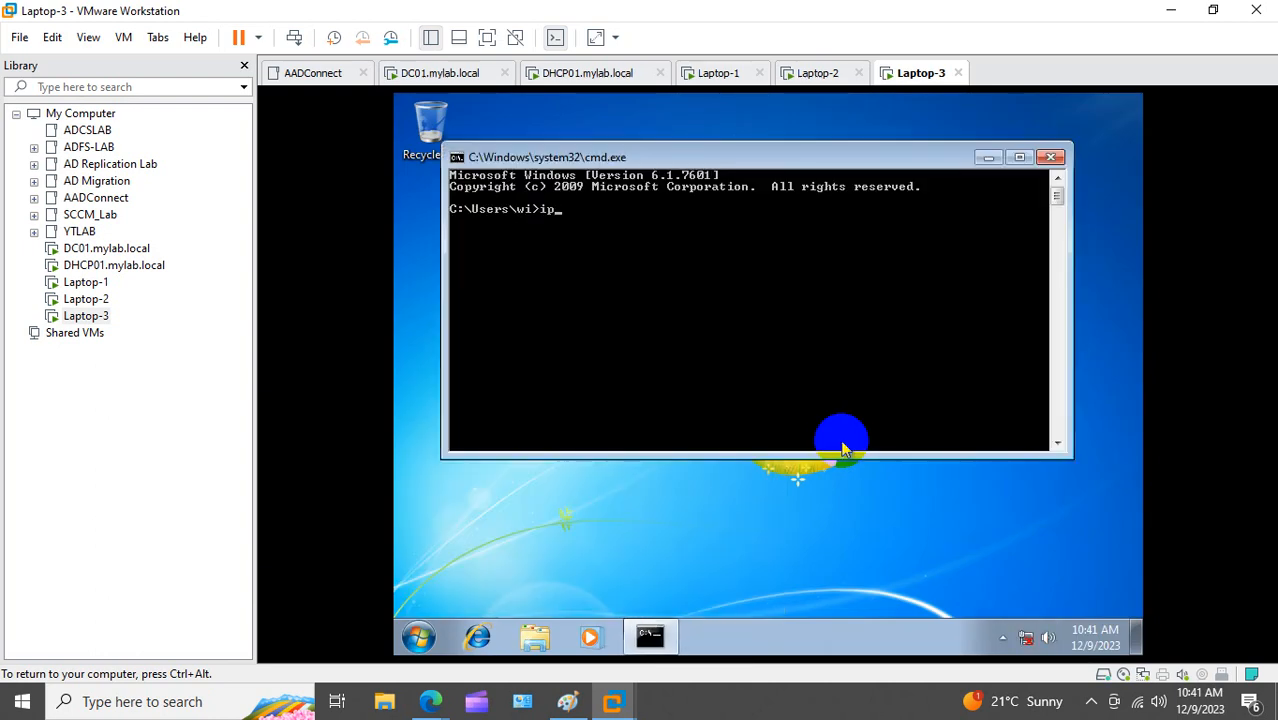
type("config")
key("Return")
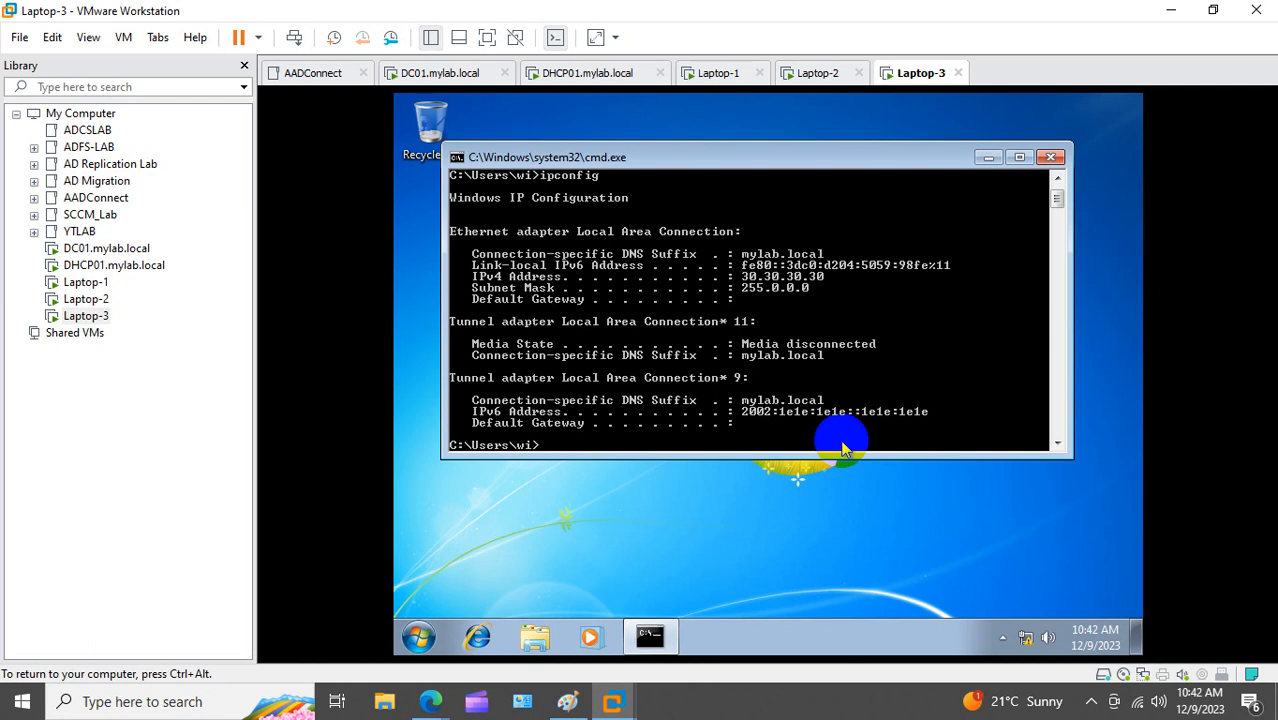
left_click(990, 598)
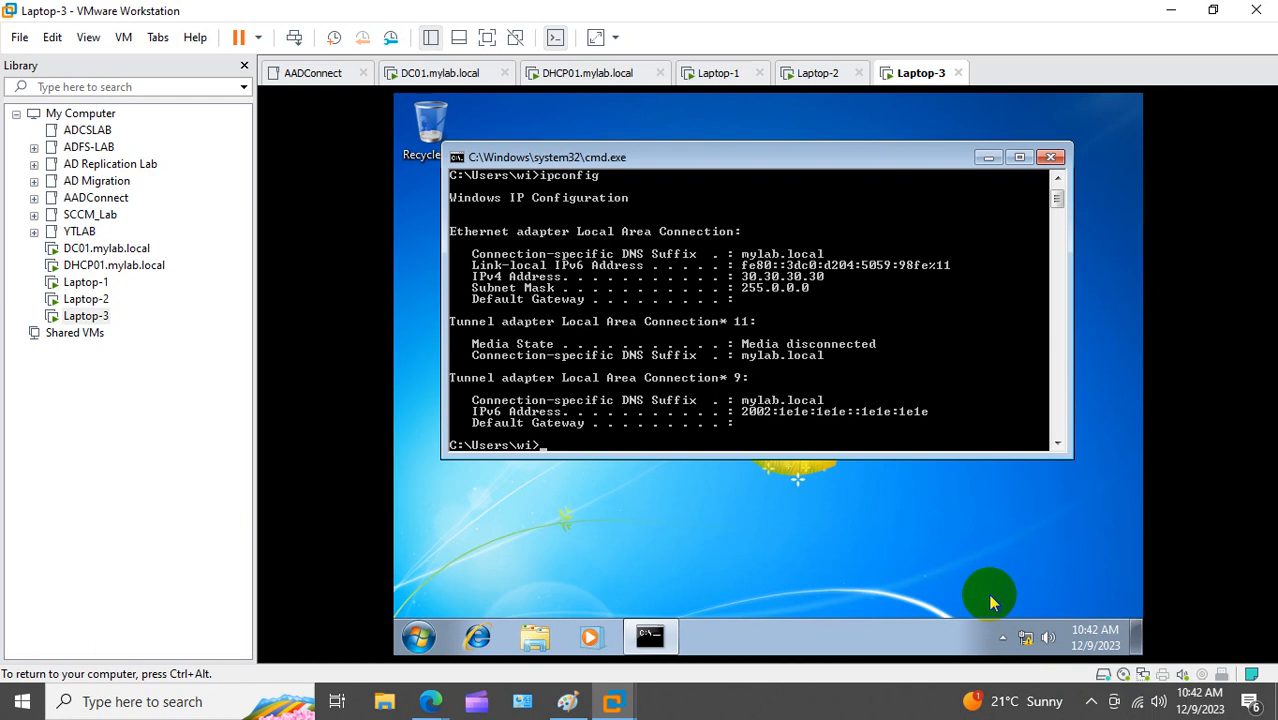
left_click(1092, 704)
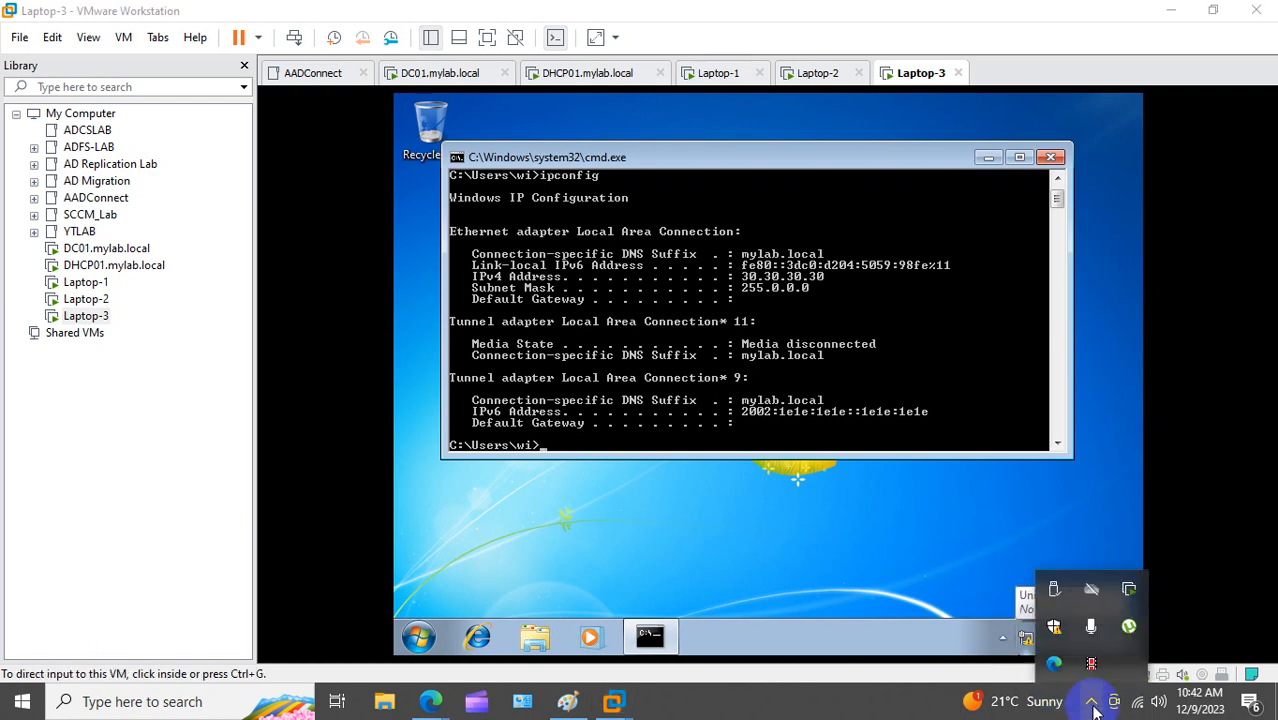